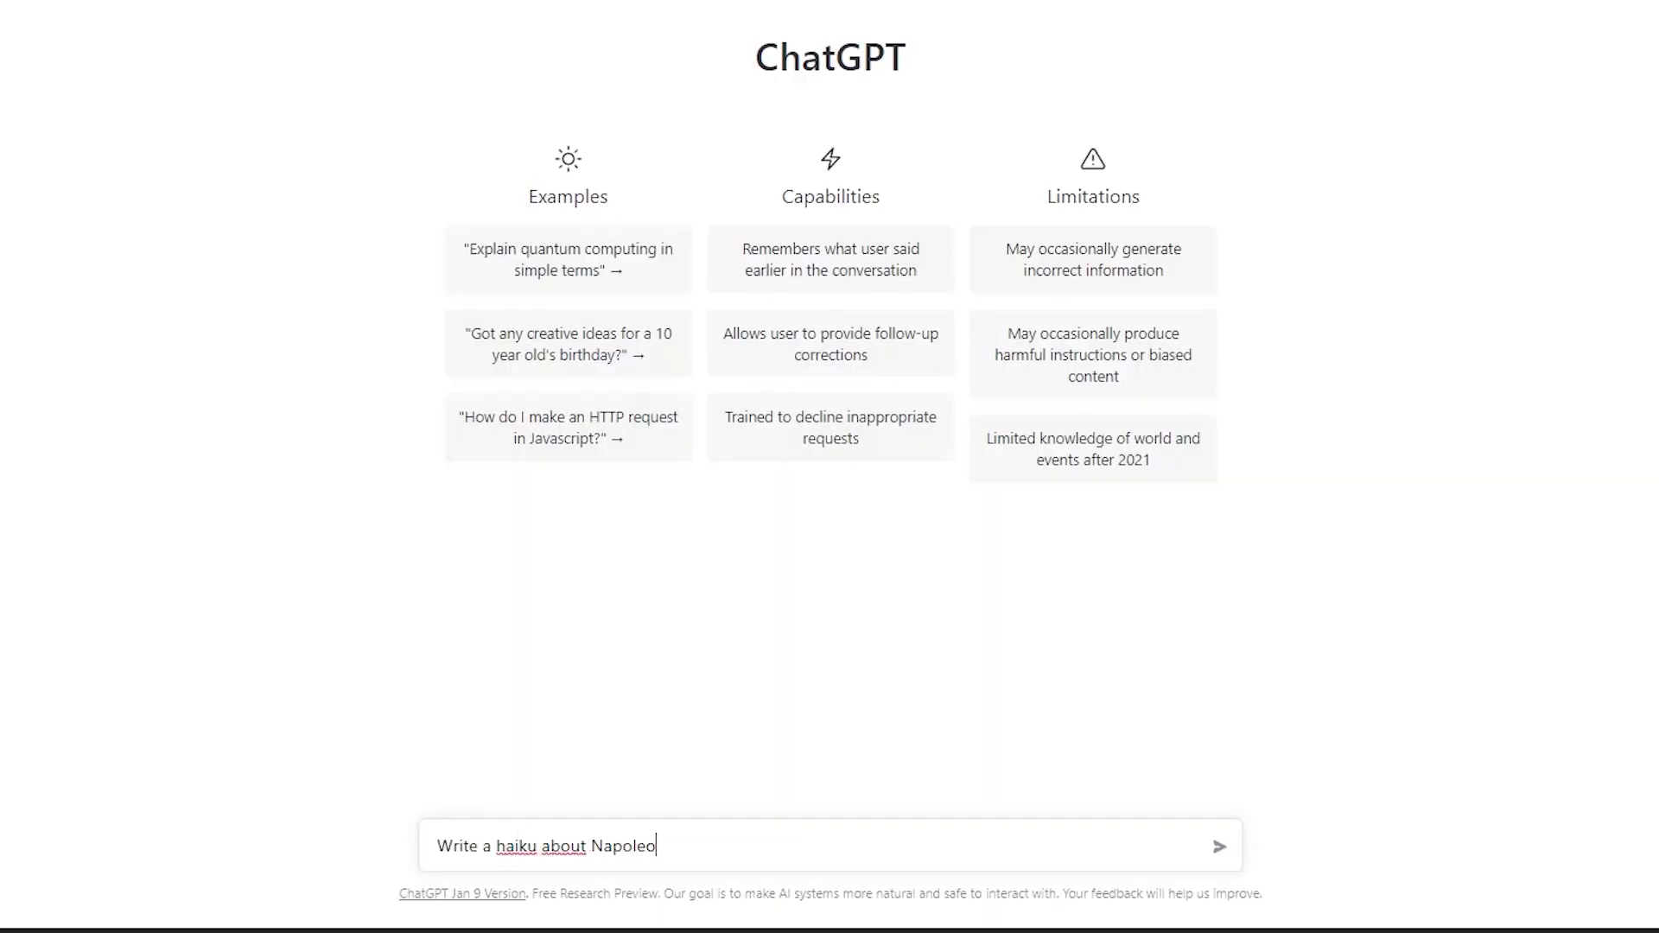
# Send ChatGPT the request for a haiku about Napoleon and a duck.
pyautogui.press('Return')
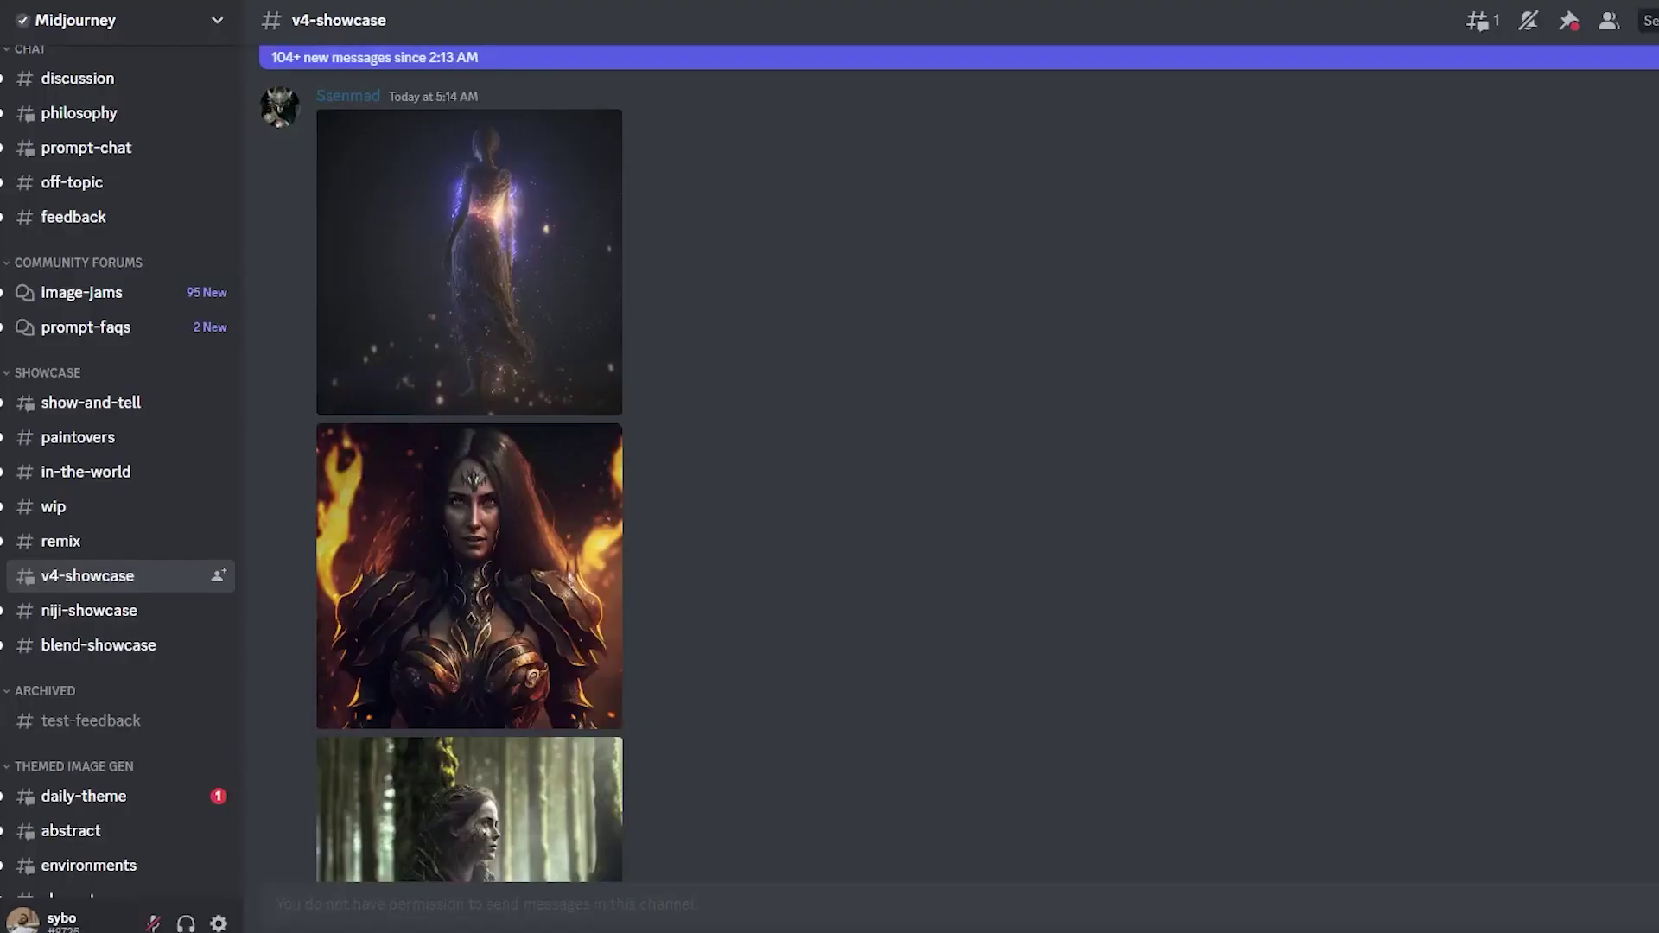
# Scroll through the Midjourney v4-showcase image posts for dashboard design inspiration.
pyautogui.scroll(-20, 1256, 355)
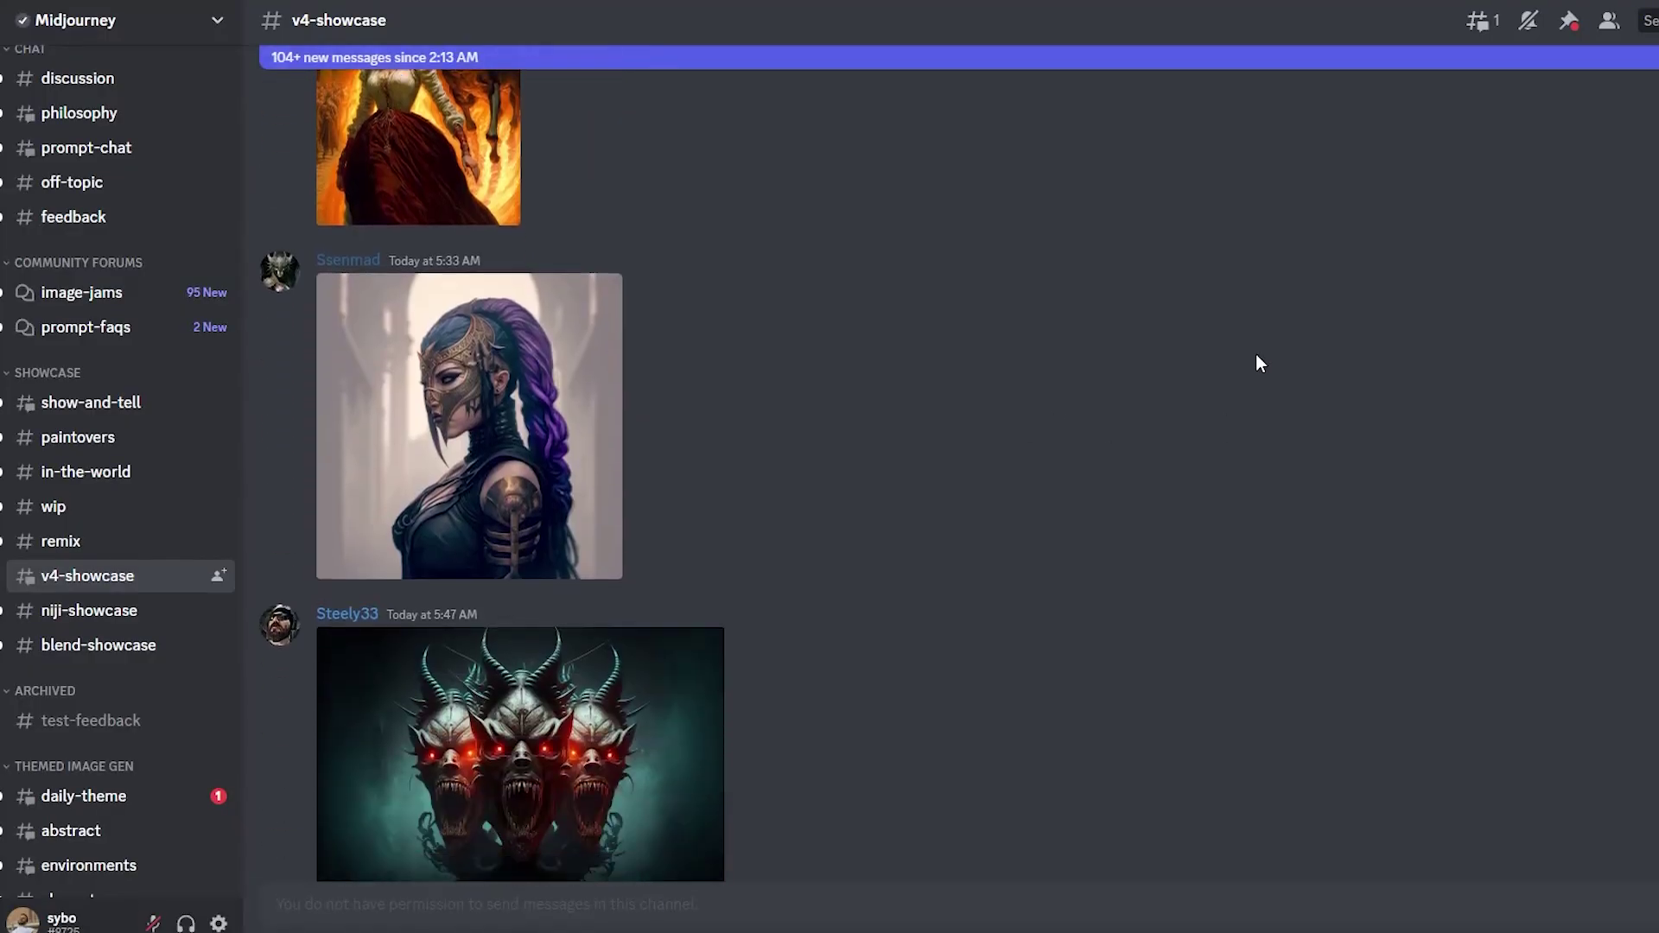
pyautogui.scroll(-20, 1256, 355)
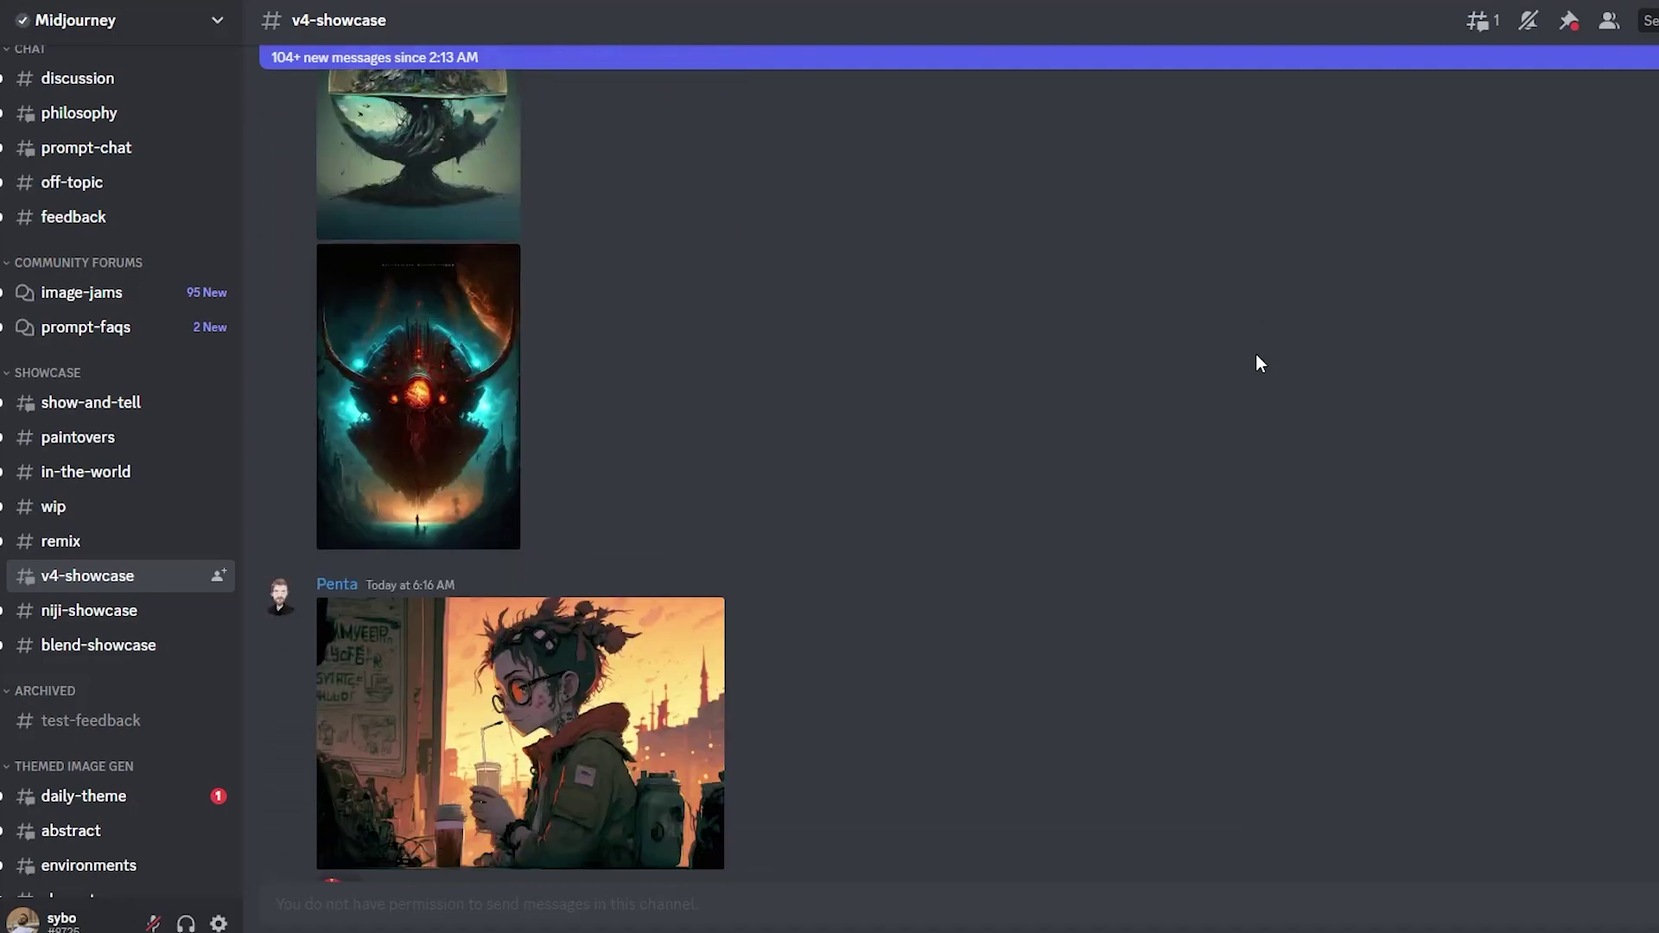
pyautogui.scroll(-20, 1256, 363)
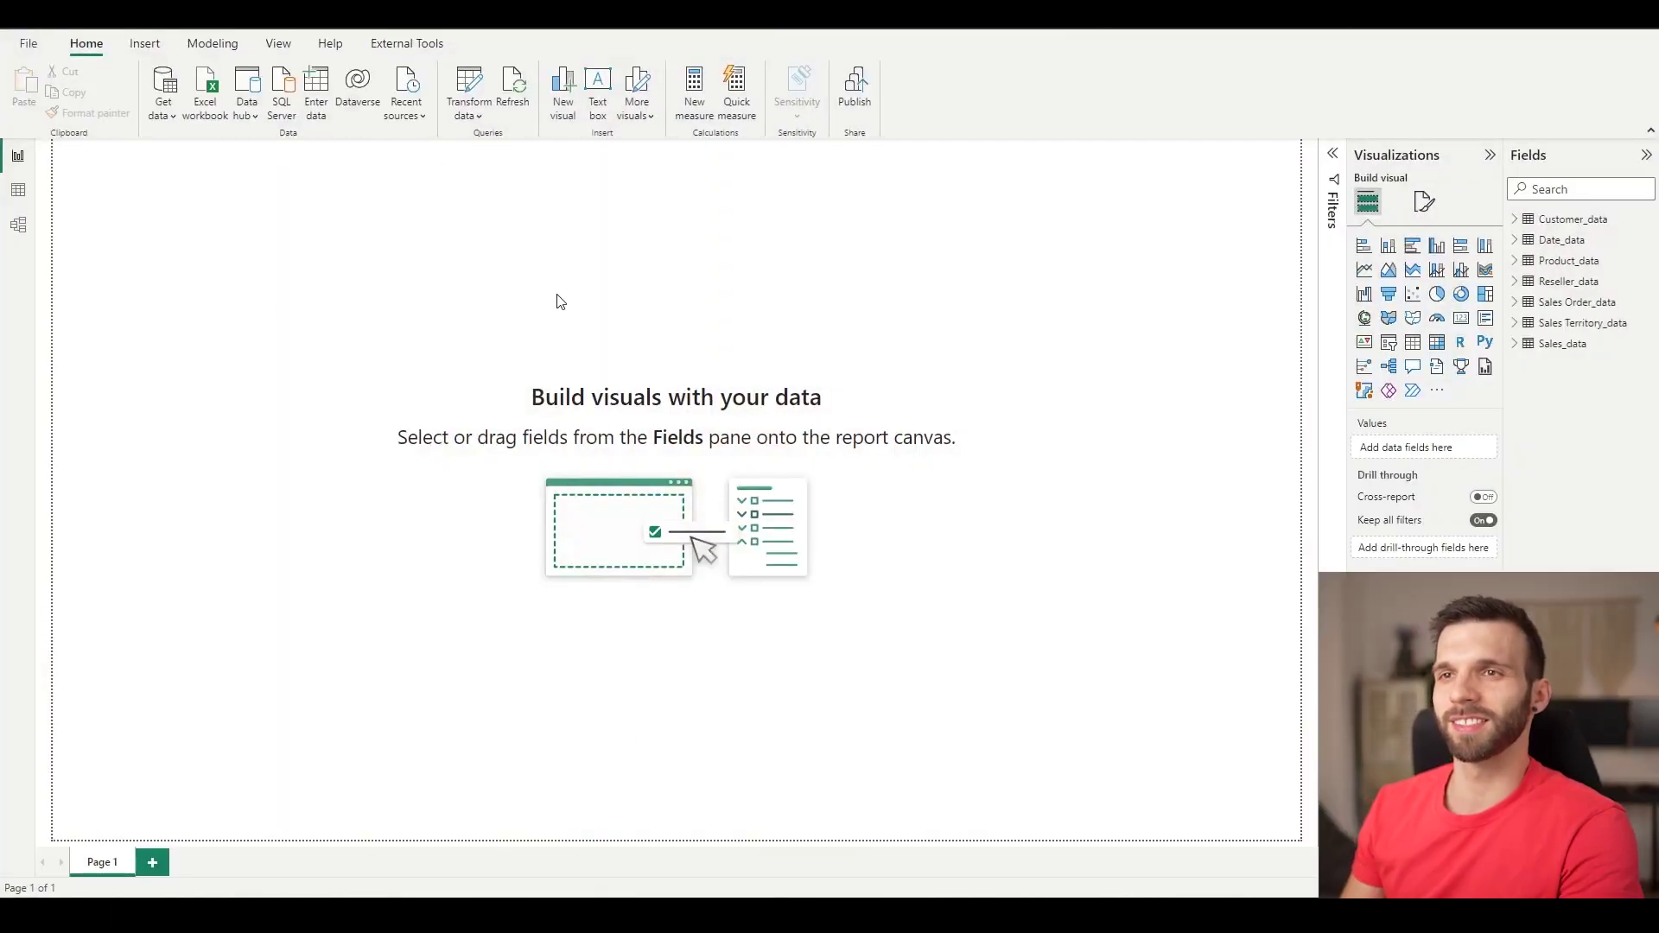
# Review the Power BI model diagram, then browse the Excel sheets through to Product_data.
pyautogui.click(18, 225)
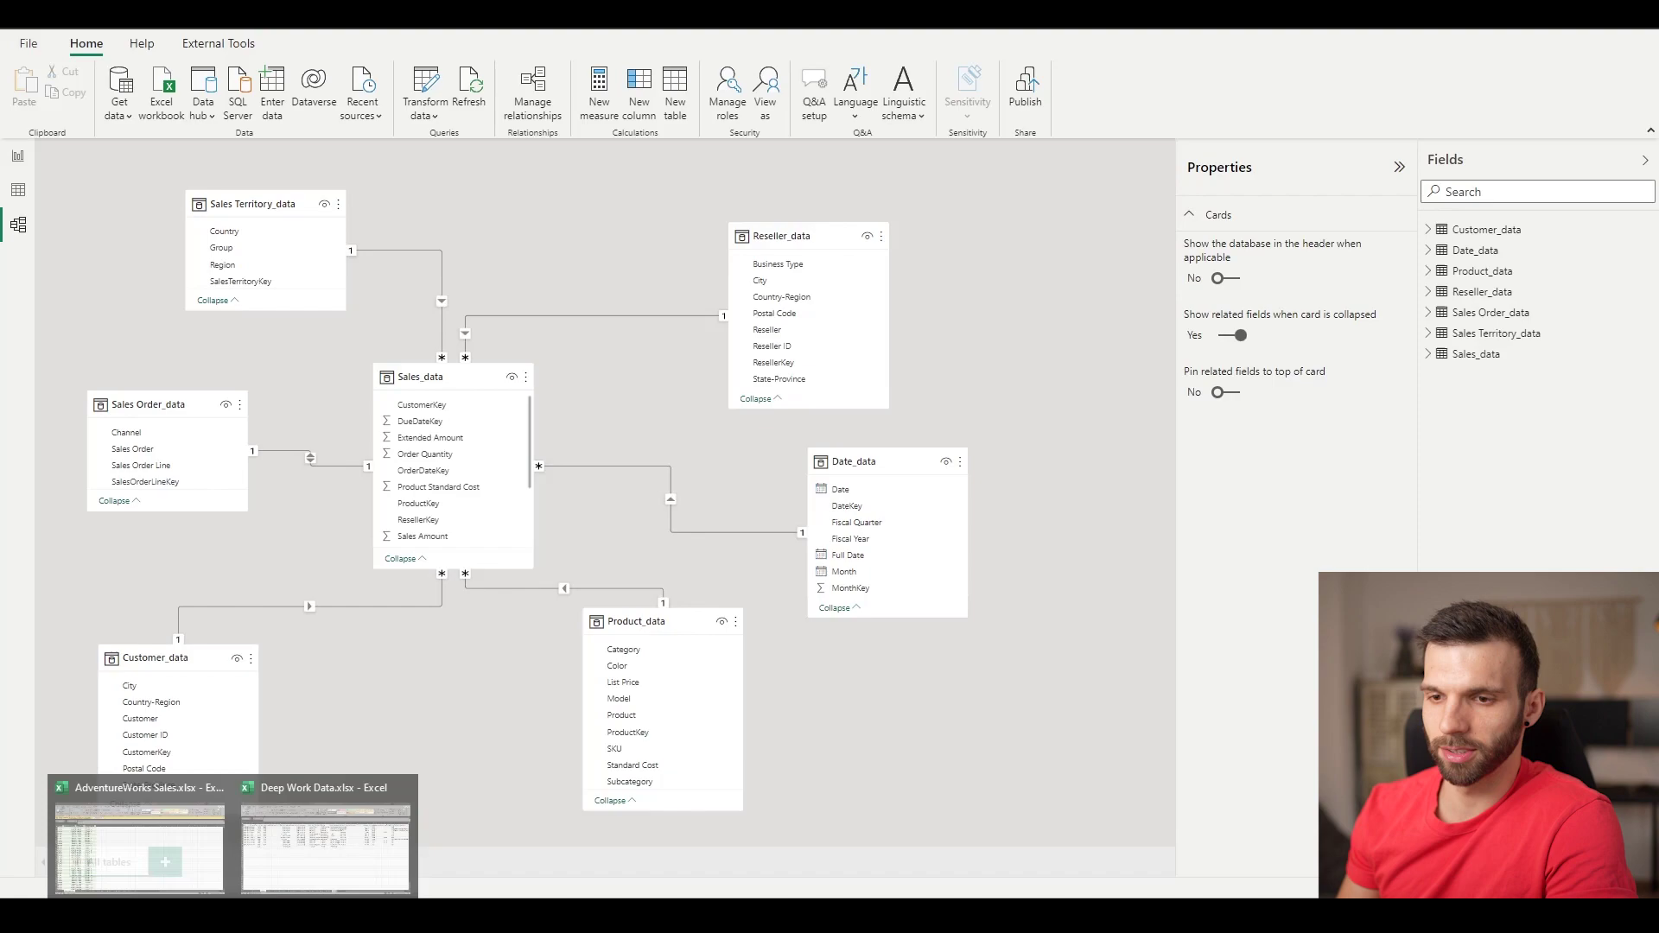
pyautogui.click(153, 849)
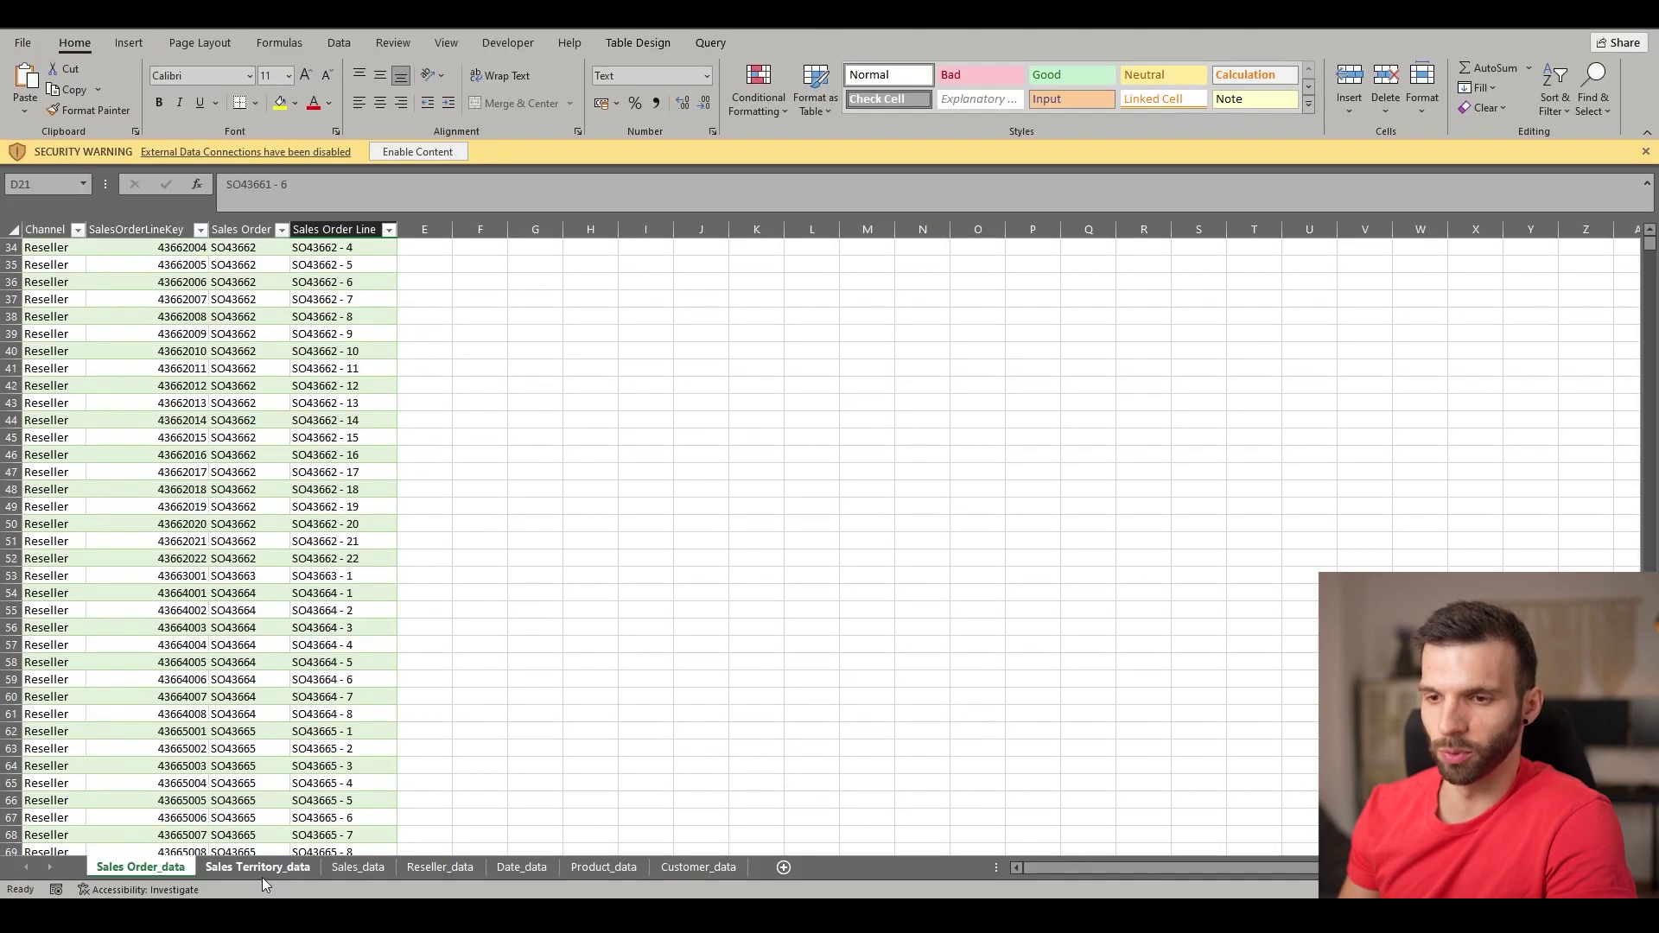
pyautogui.click(262, 873)
pyautogui.click(367, 867)
pyautogui.click(442, 866)
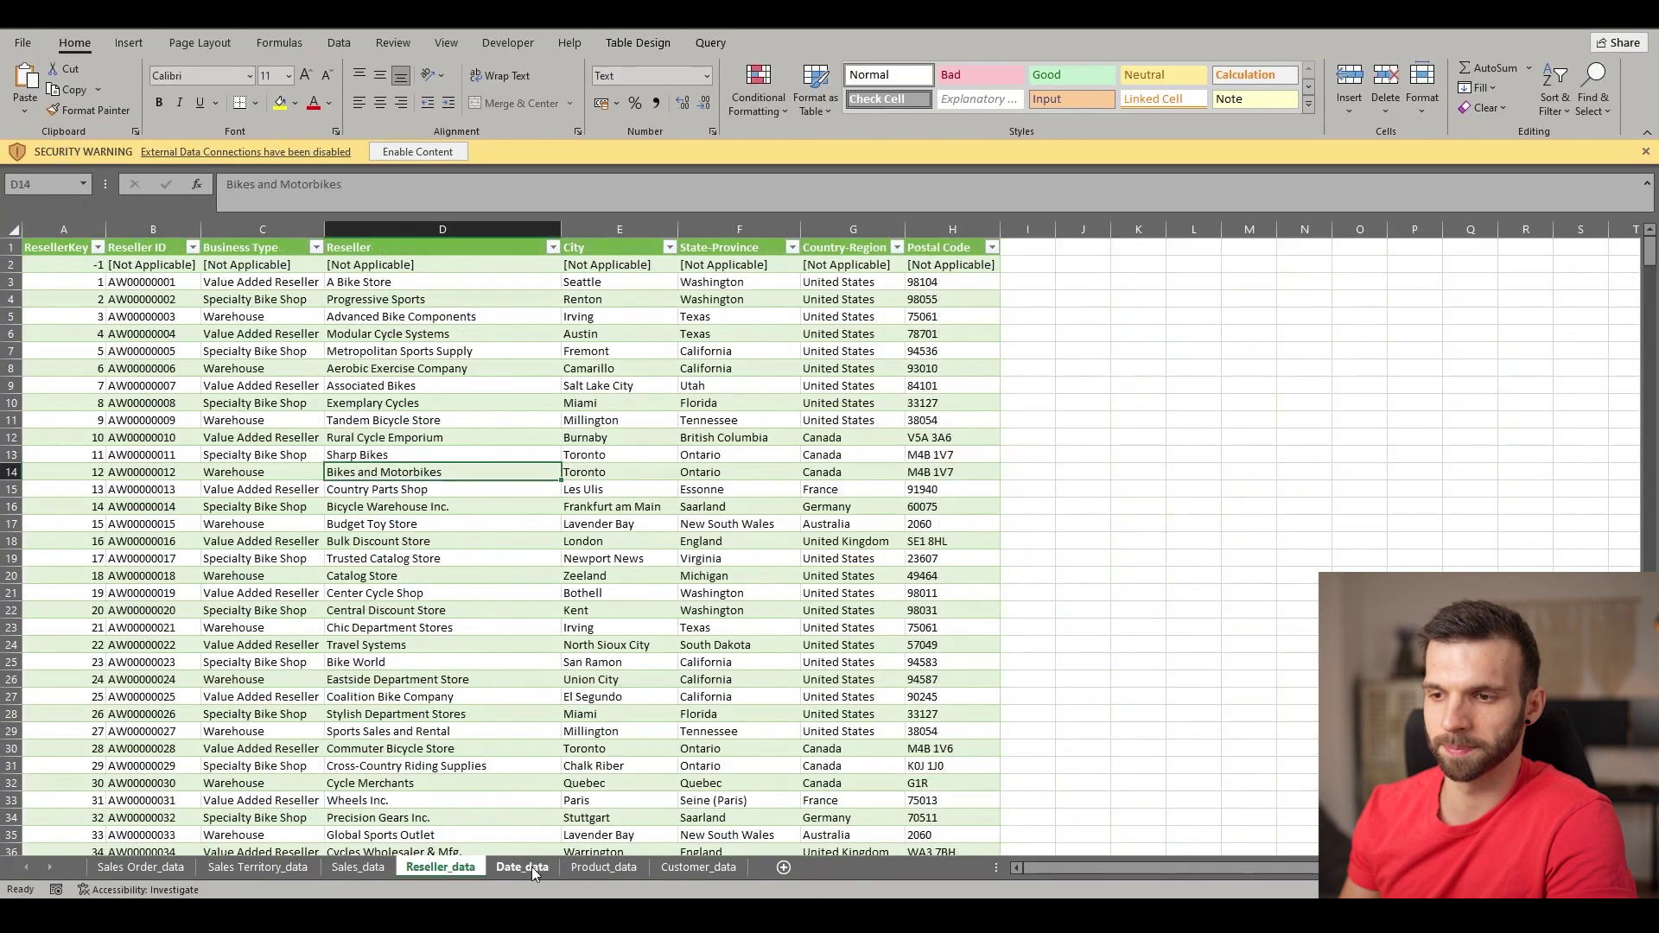
pyautogui.click(604, 867)
# Search Google for 'chat gpt' and open the OpenAI ChatGPT result.
pyautogui.moveTo(367, 916)
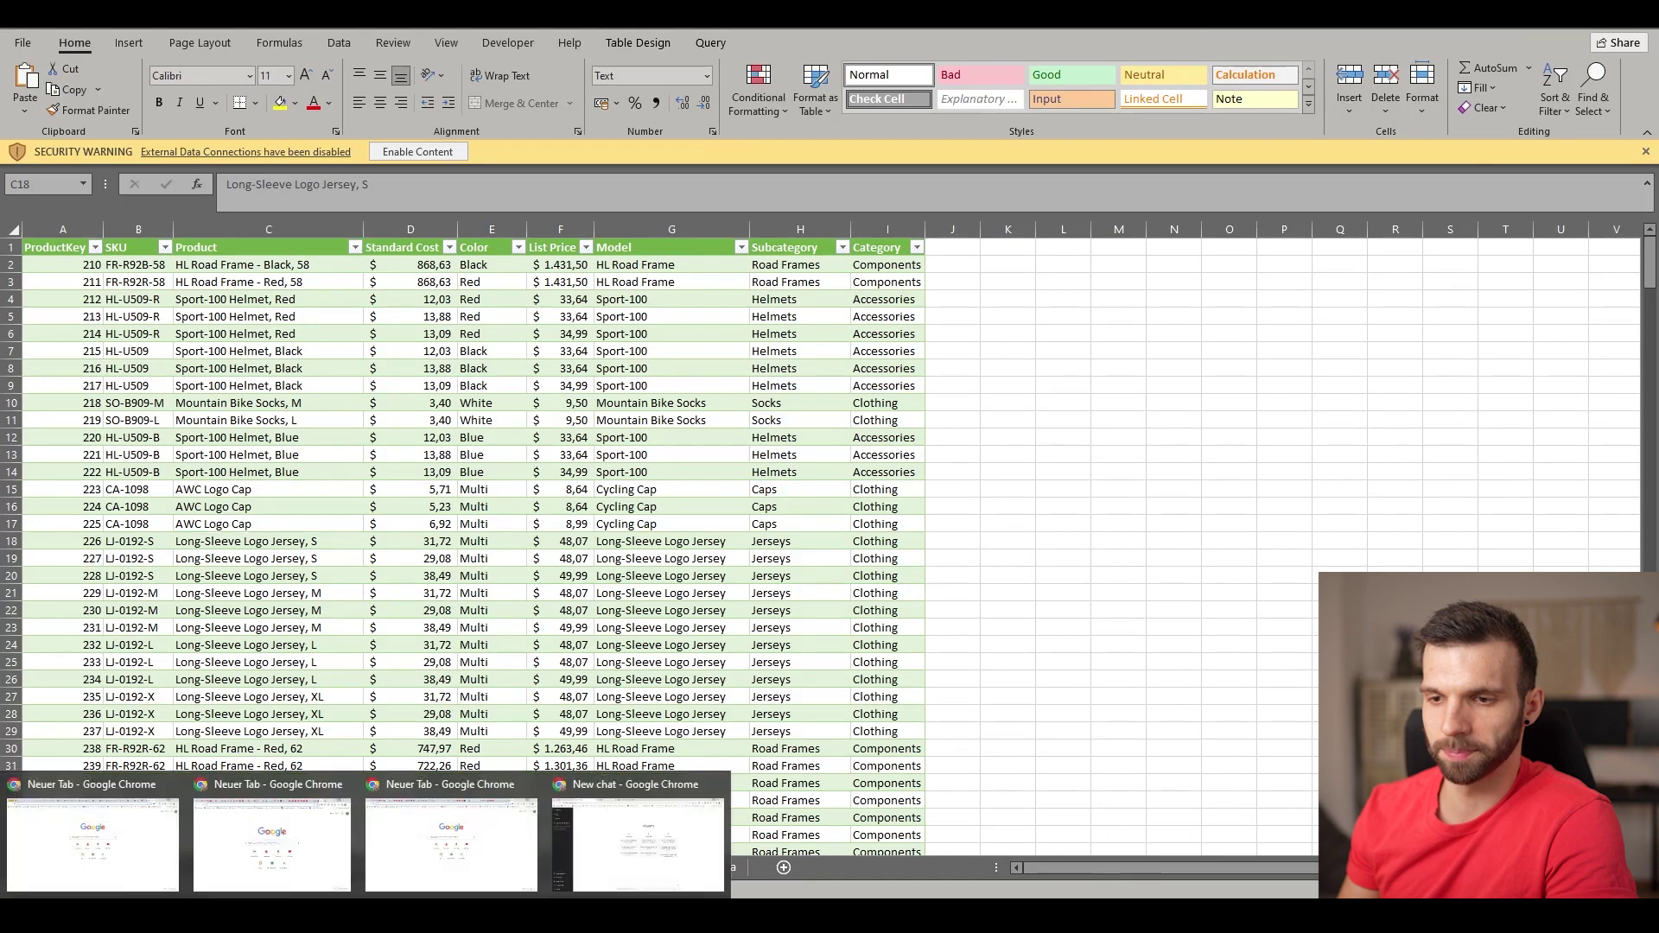
pyautogui.click(686, 806)
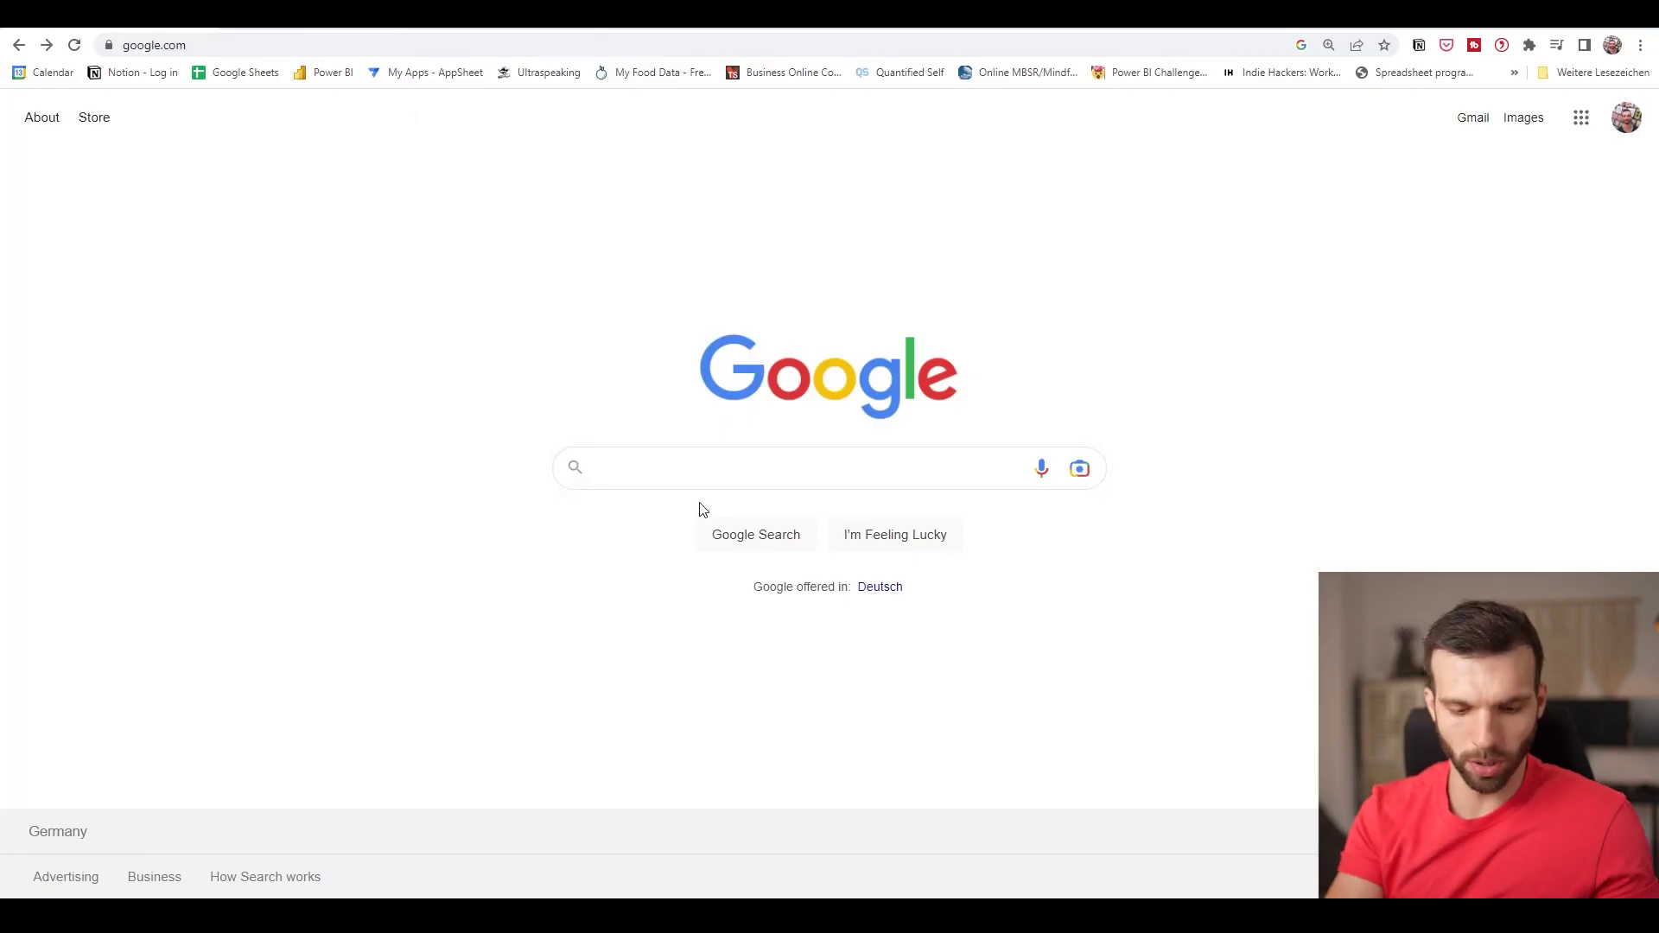
pyautogui.write('chat gpt')
pyautogui.press('Return')
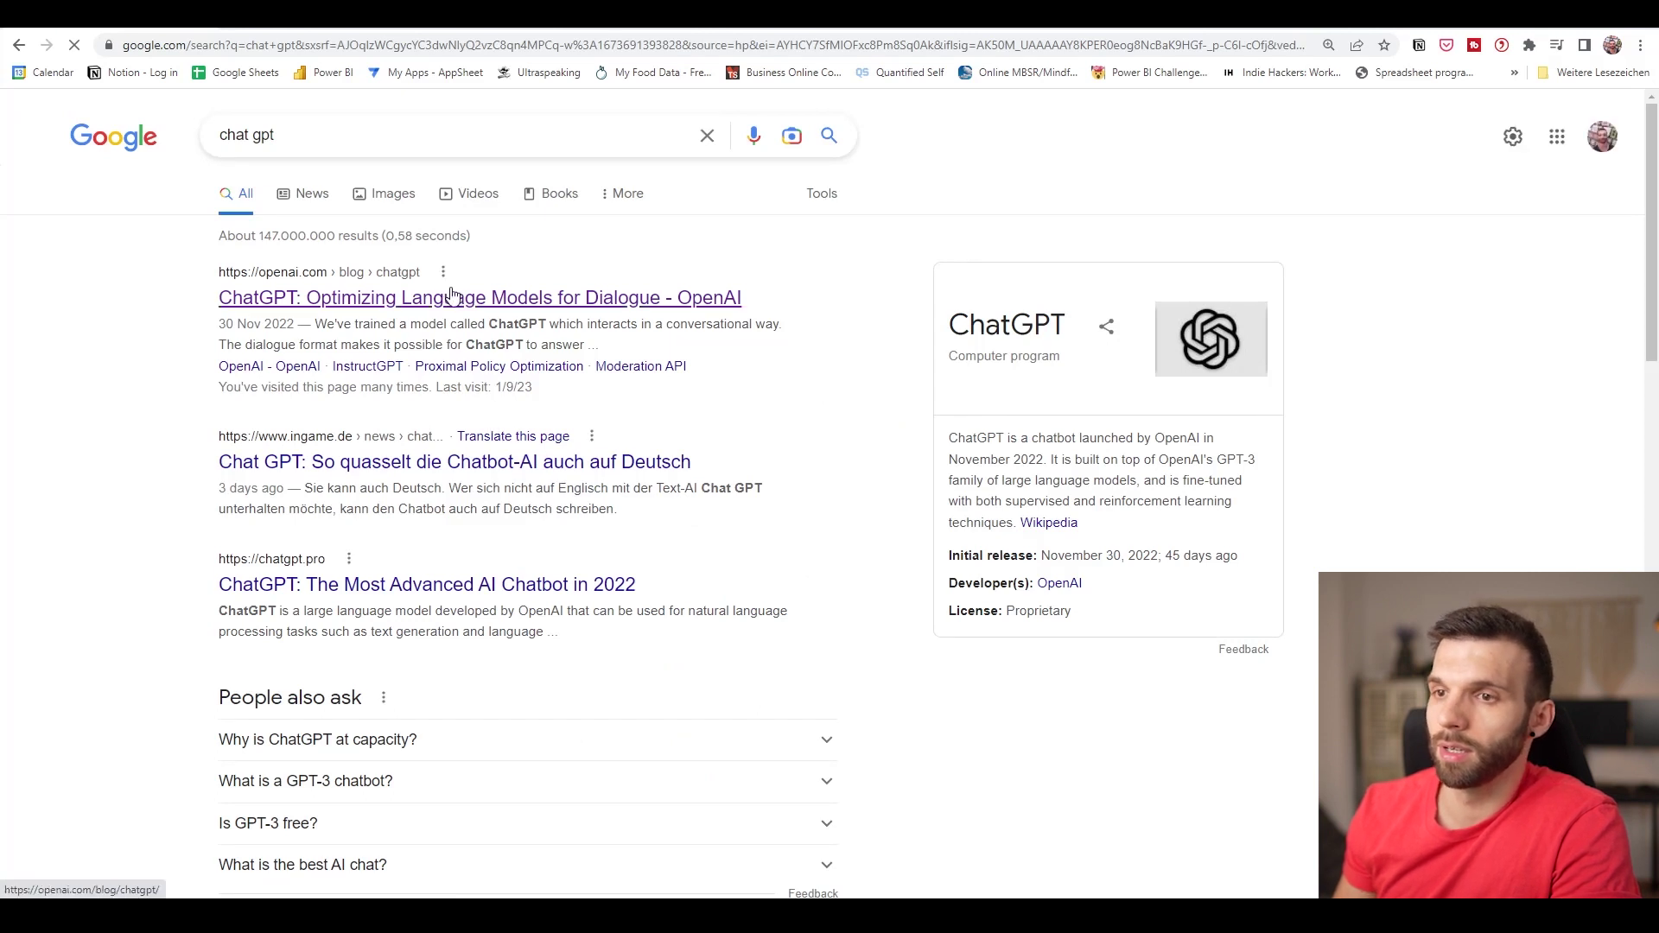
pyautogui.click(451, 296)
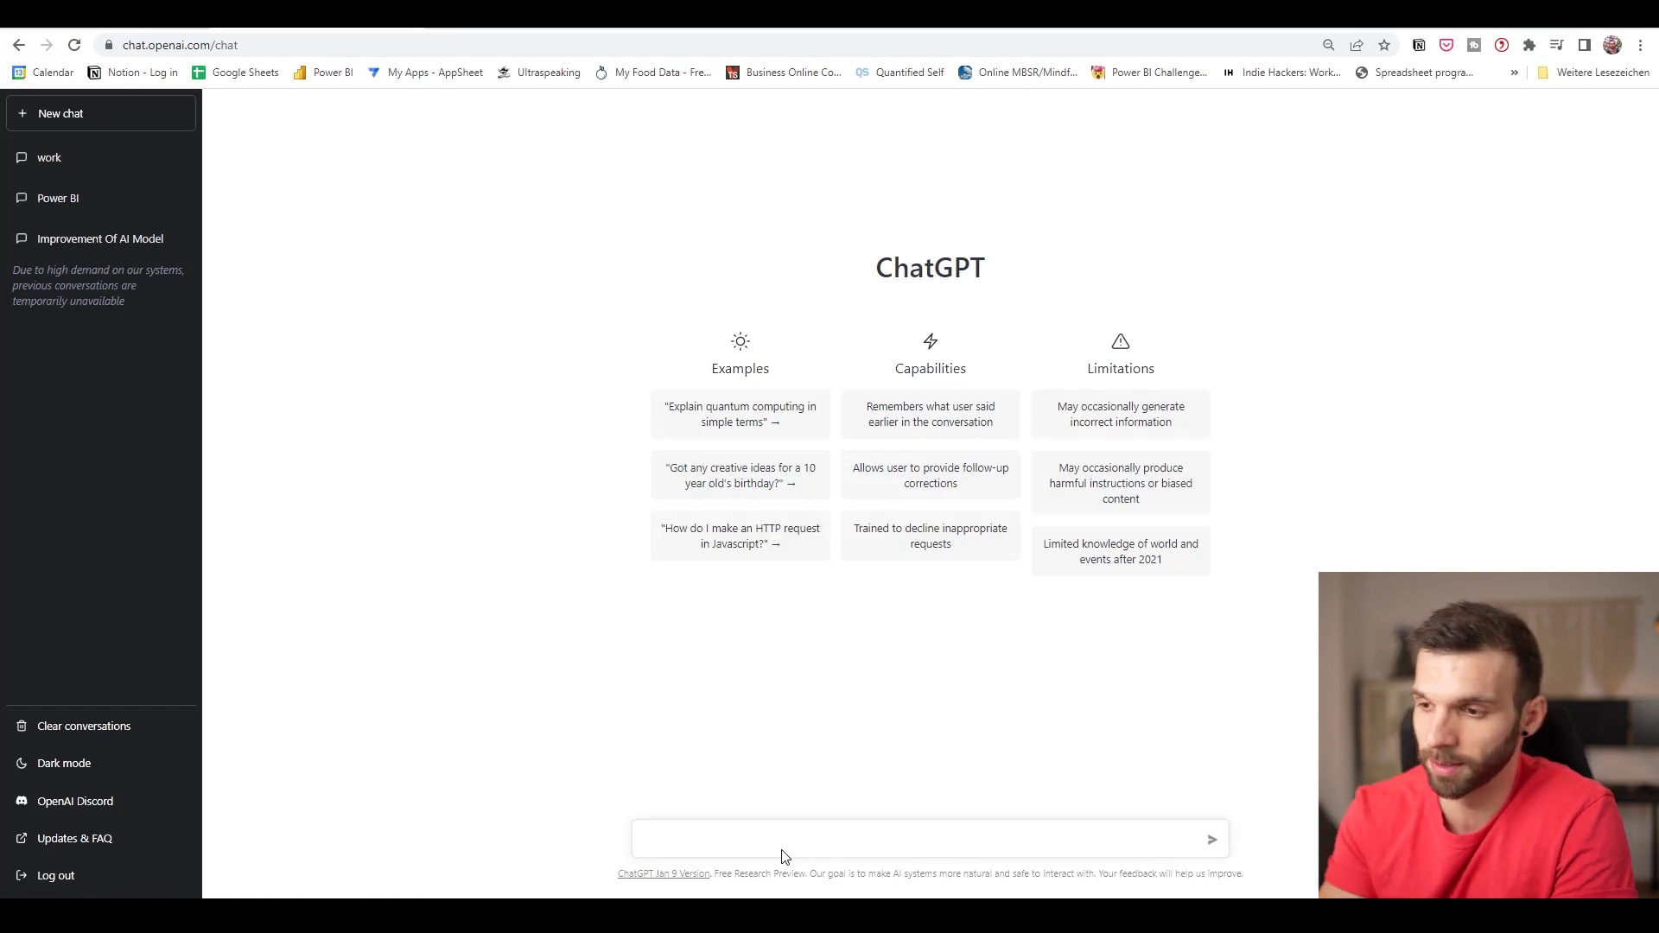
# Begin the ChatGPT prompt: you have sales data in Excel and want a Power BI report.
pyautogui.click(654, 836)
pyautogui.write('I have a sles data ')
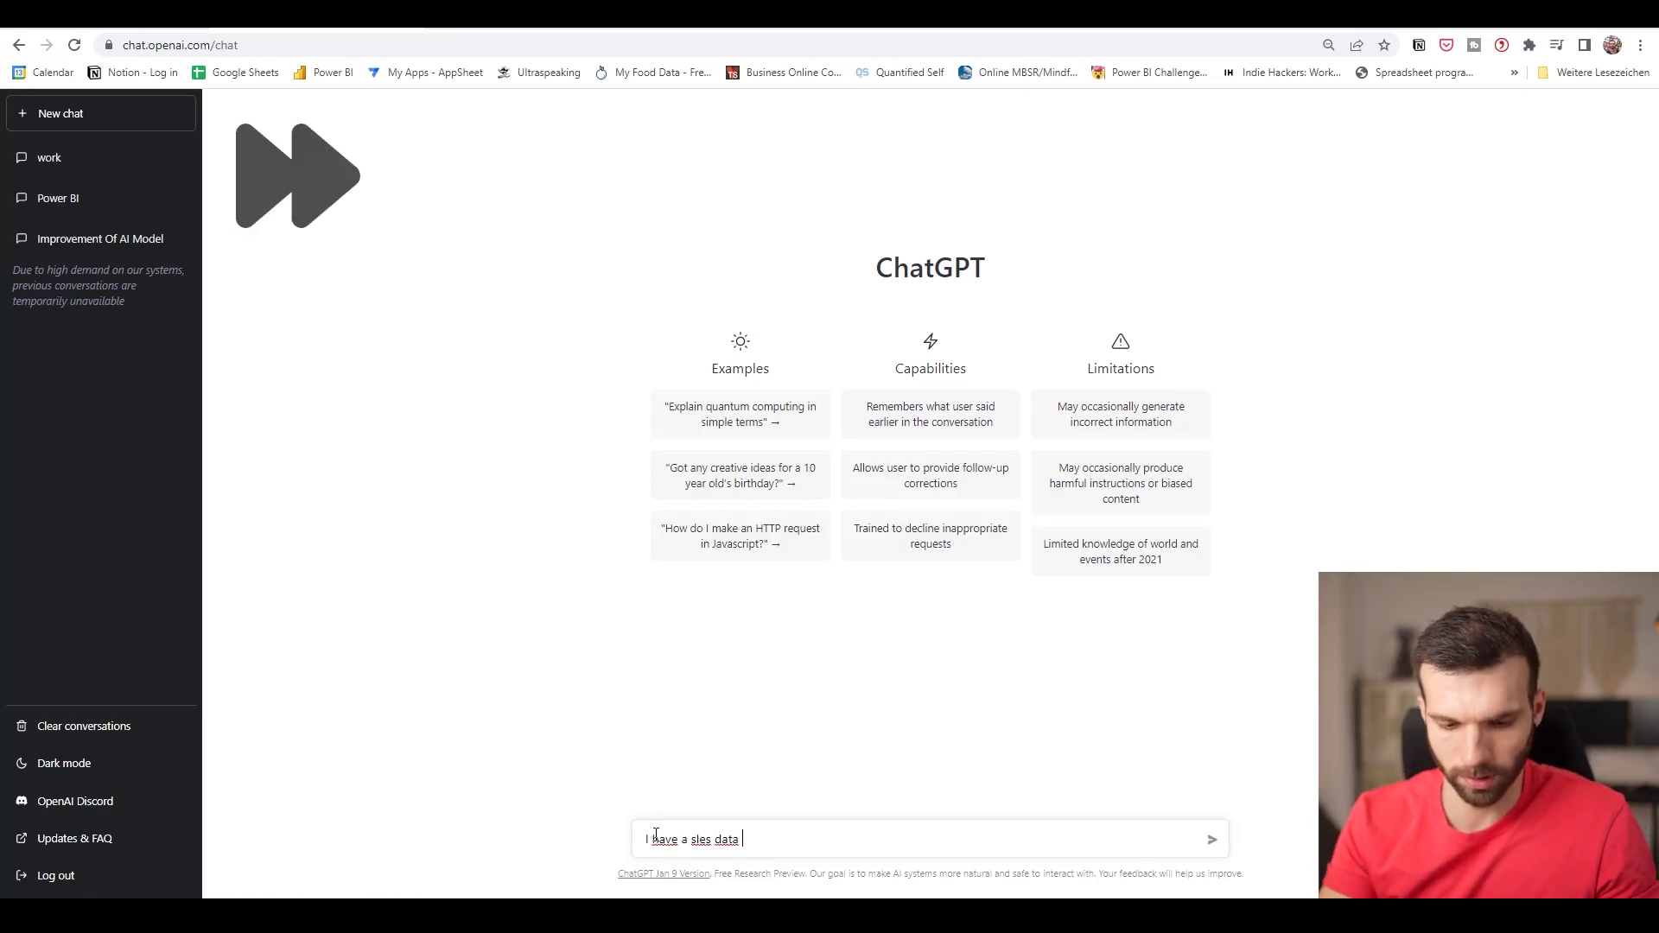
pyautogui.write('in excel and i want t')
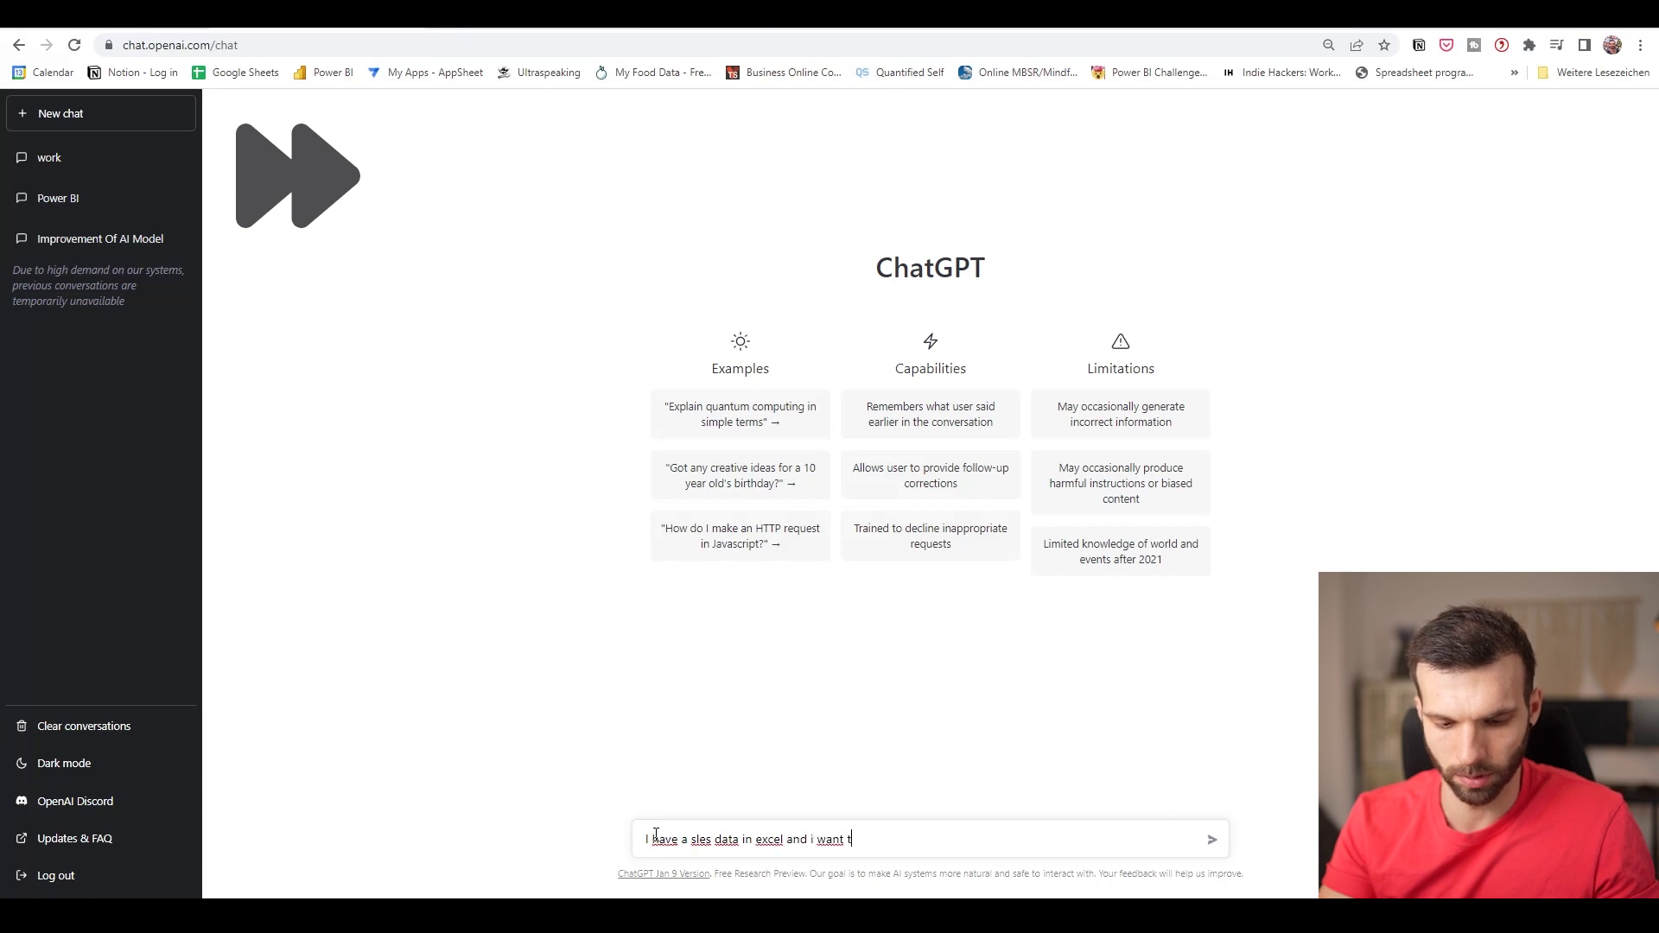
pyautogui.write('o create a dashboar')
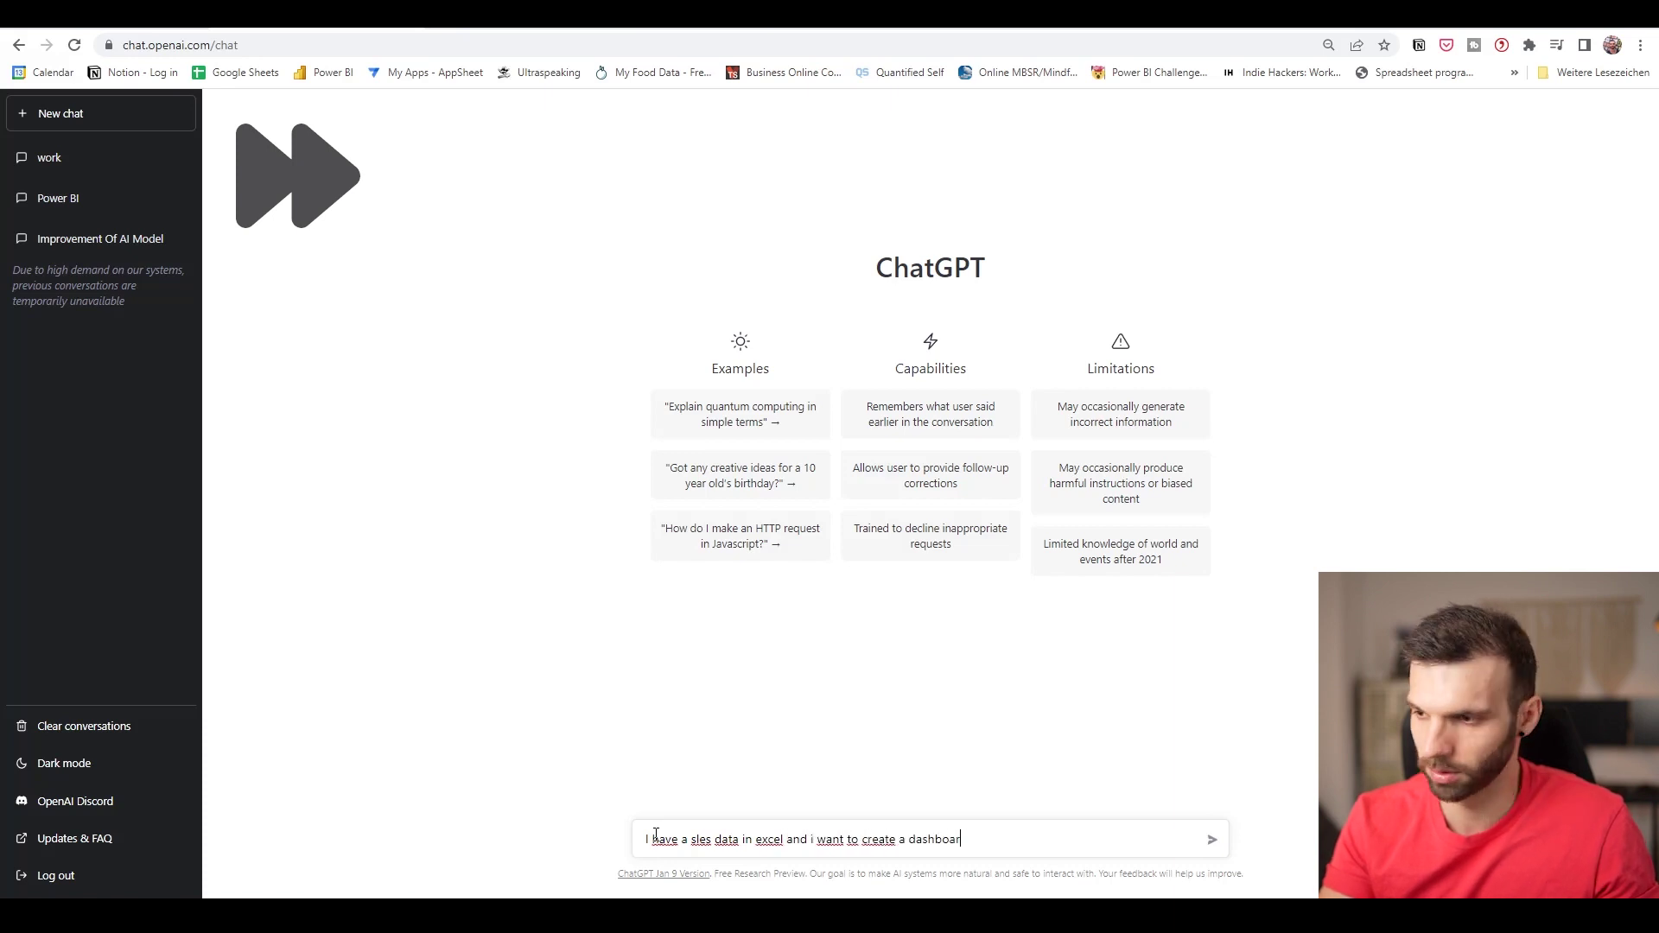
pyautogui.press('BackSpace')
pyautogui.press('BackSpace')
pyautogui.press('BackSpace')
pyautogui.press('BackSpace')
pyautogui.press('BackSpace')
pyautogui.press('BackSpace')
pyautogui.press('BackSpace')
pyautogui.write('re')
pyautogui.press('BackSpace')
pyautogui.write('report from it in power')
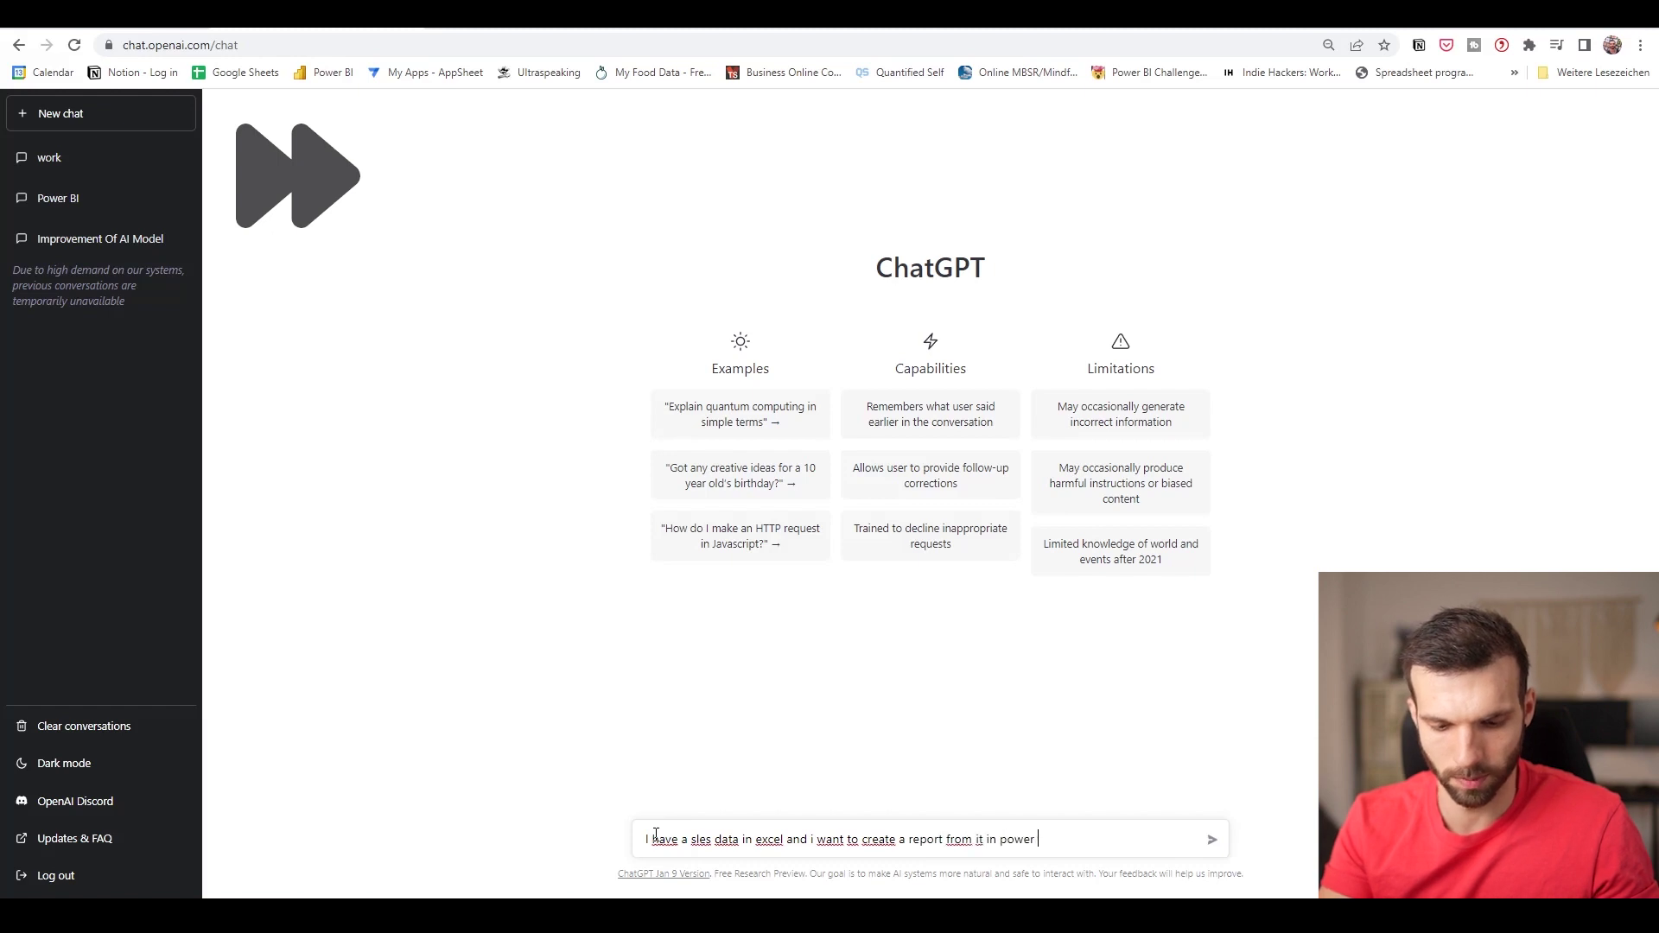
pyautogui.write('bi.')
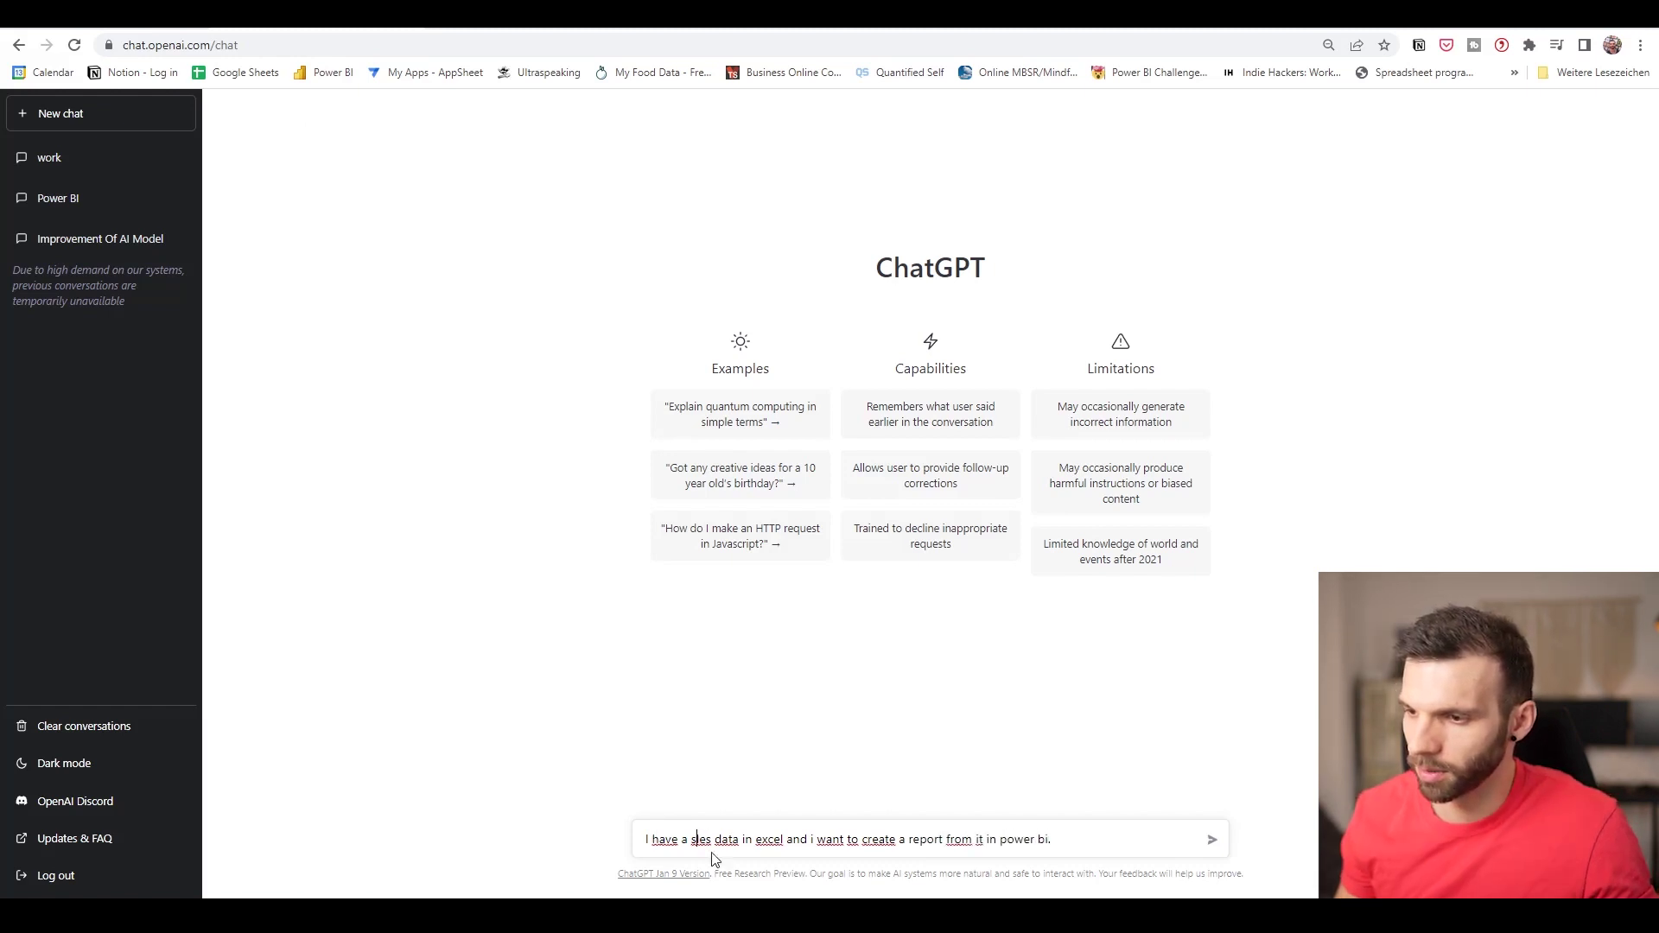
pyautogui.write('a')
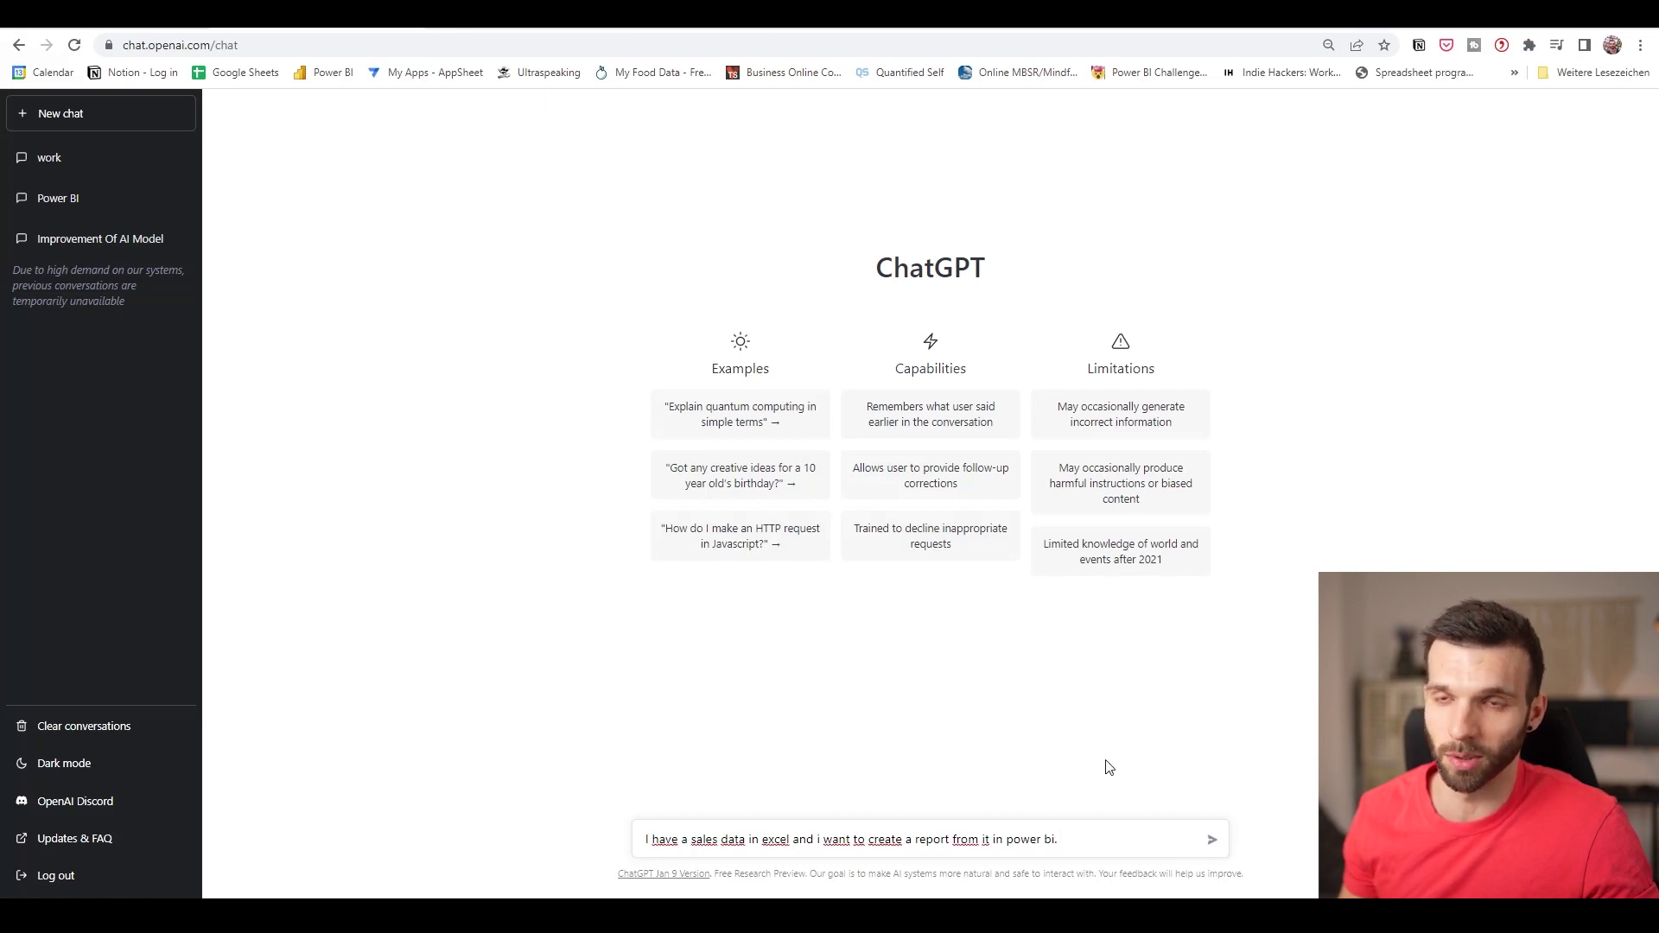
# Add lines stating one-order-line-per-product granularity and 'the dimension tables are:'.
pyautogui.hotkey('shift', 'Return')
pyautogui.write('th')
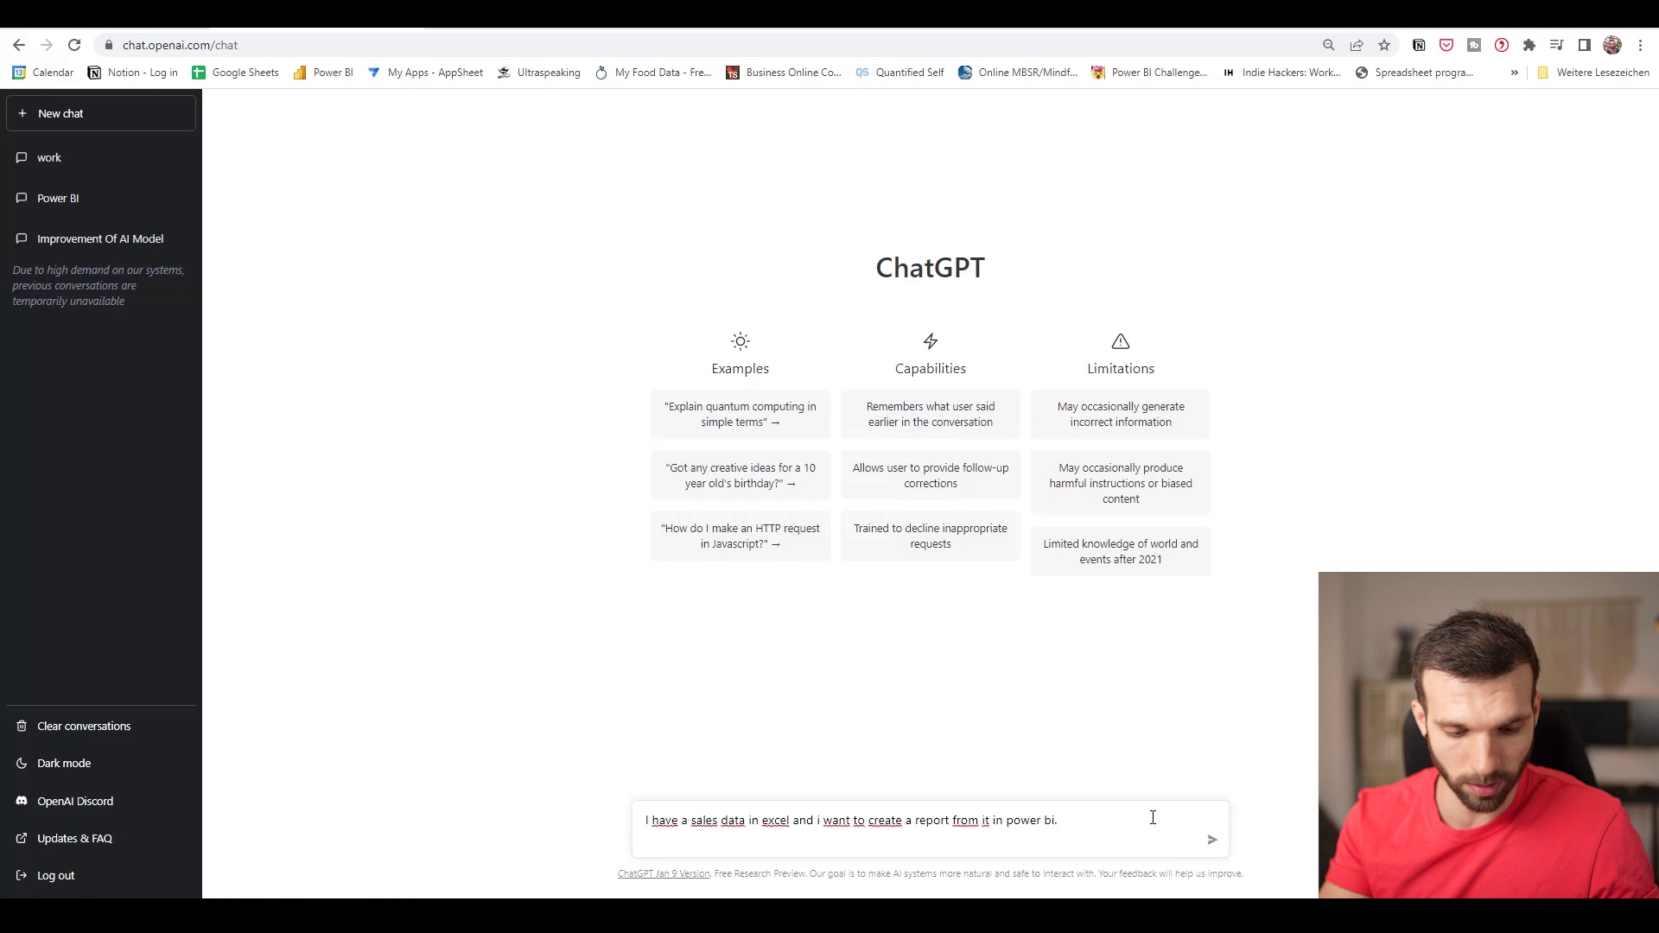
pyautogui.write('e granula')
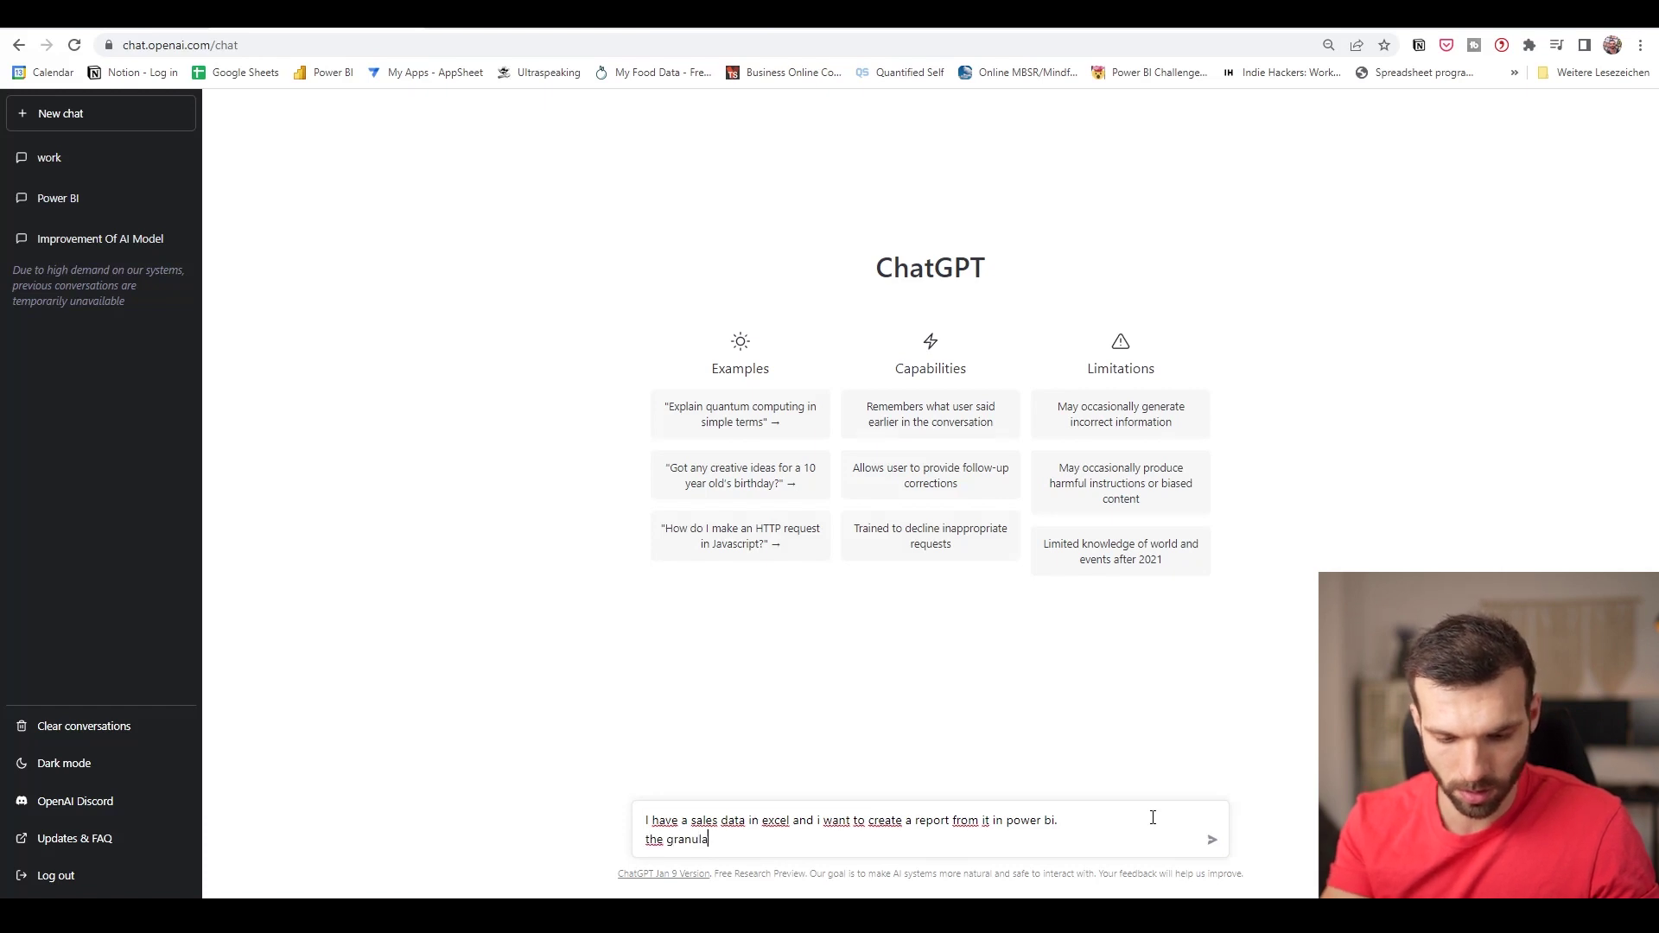
pyautogui.write('rity of the data is one order ')
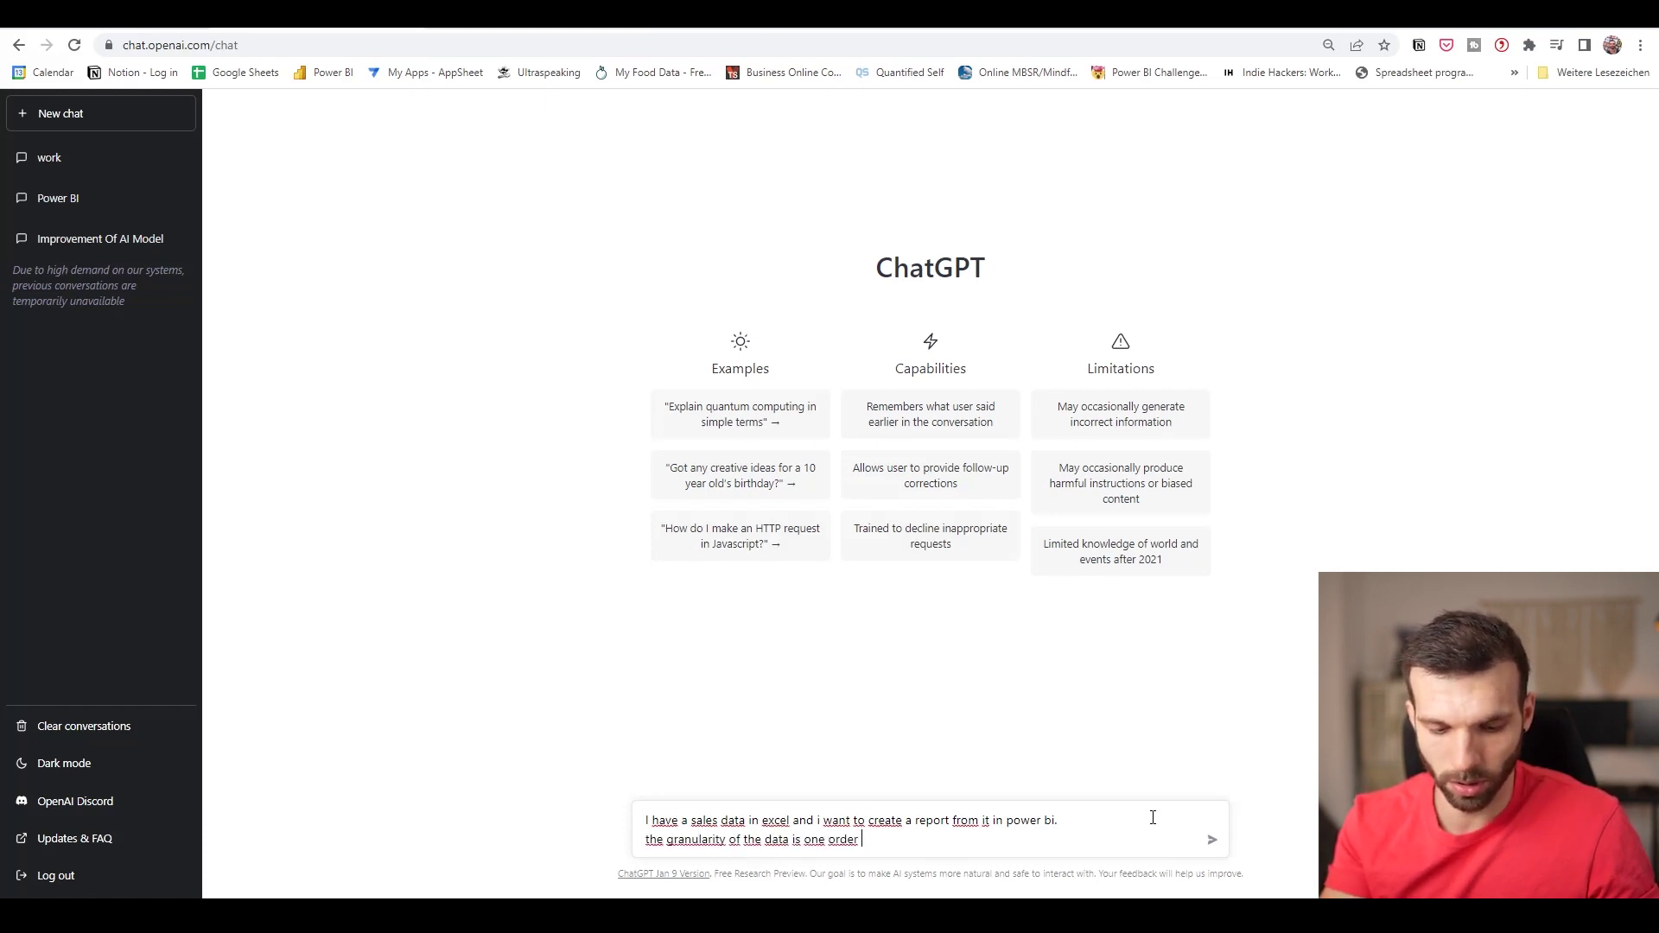
pyautogui.write('line with one pro')
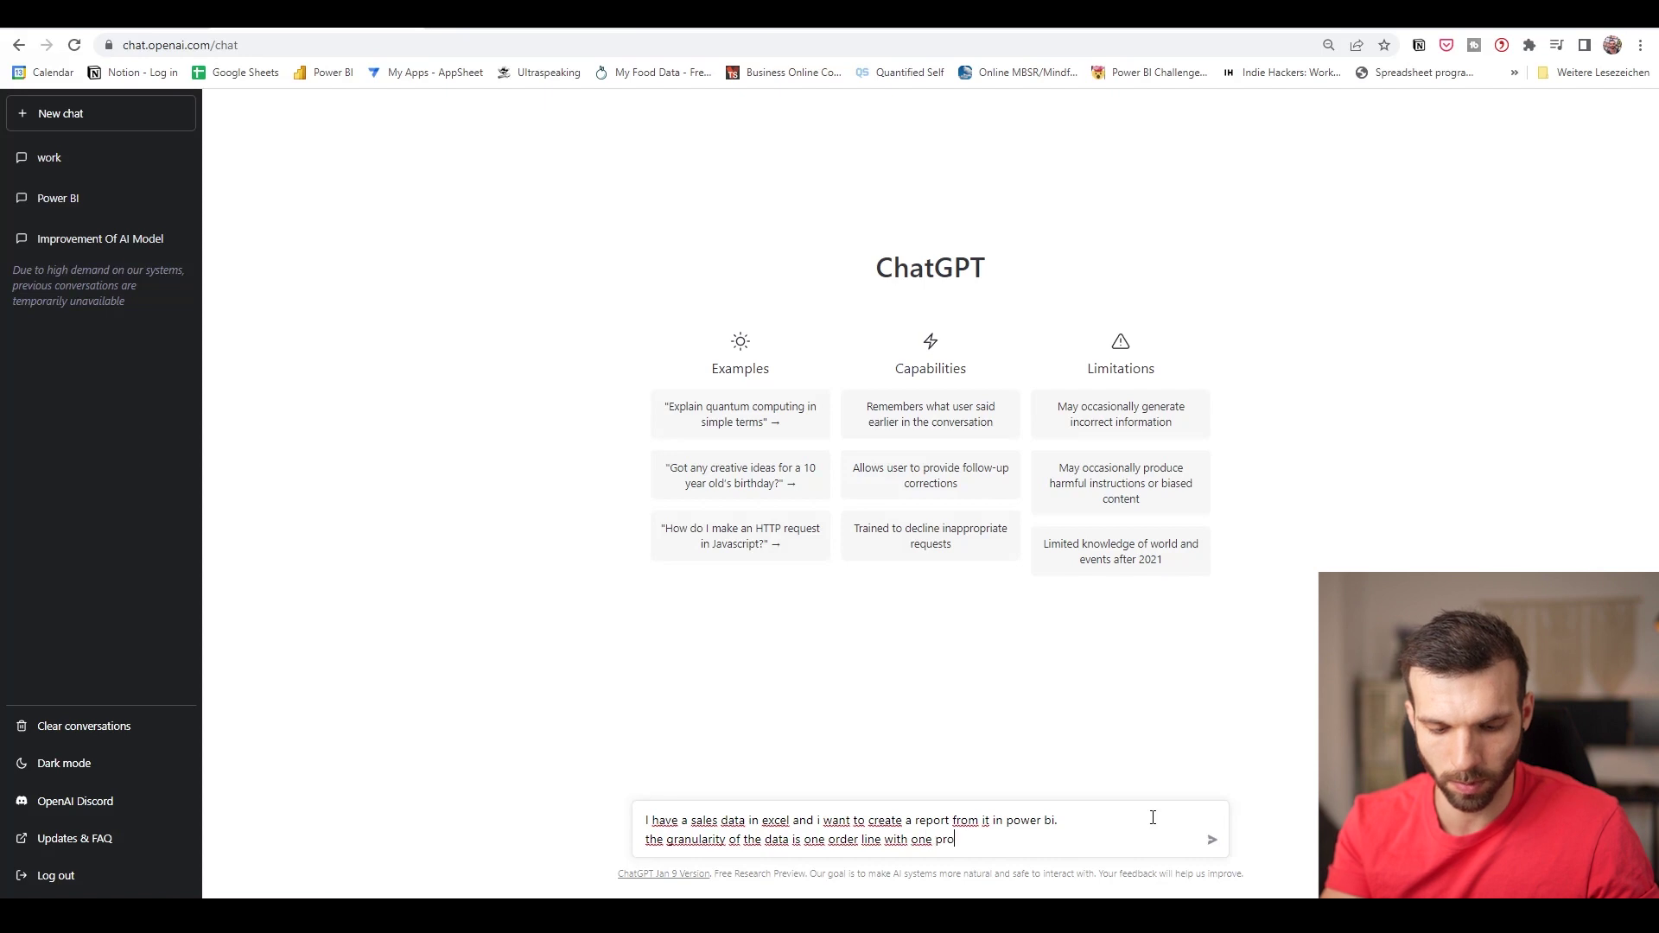
pyautogui.write('duct.')
pyautogui.hotkey('shift', 'Return')
pyautogui.write('the ')
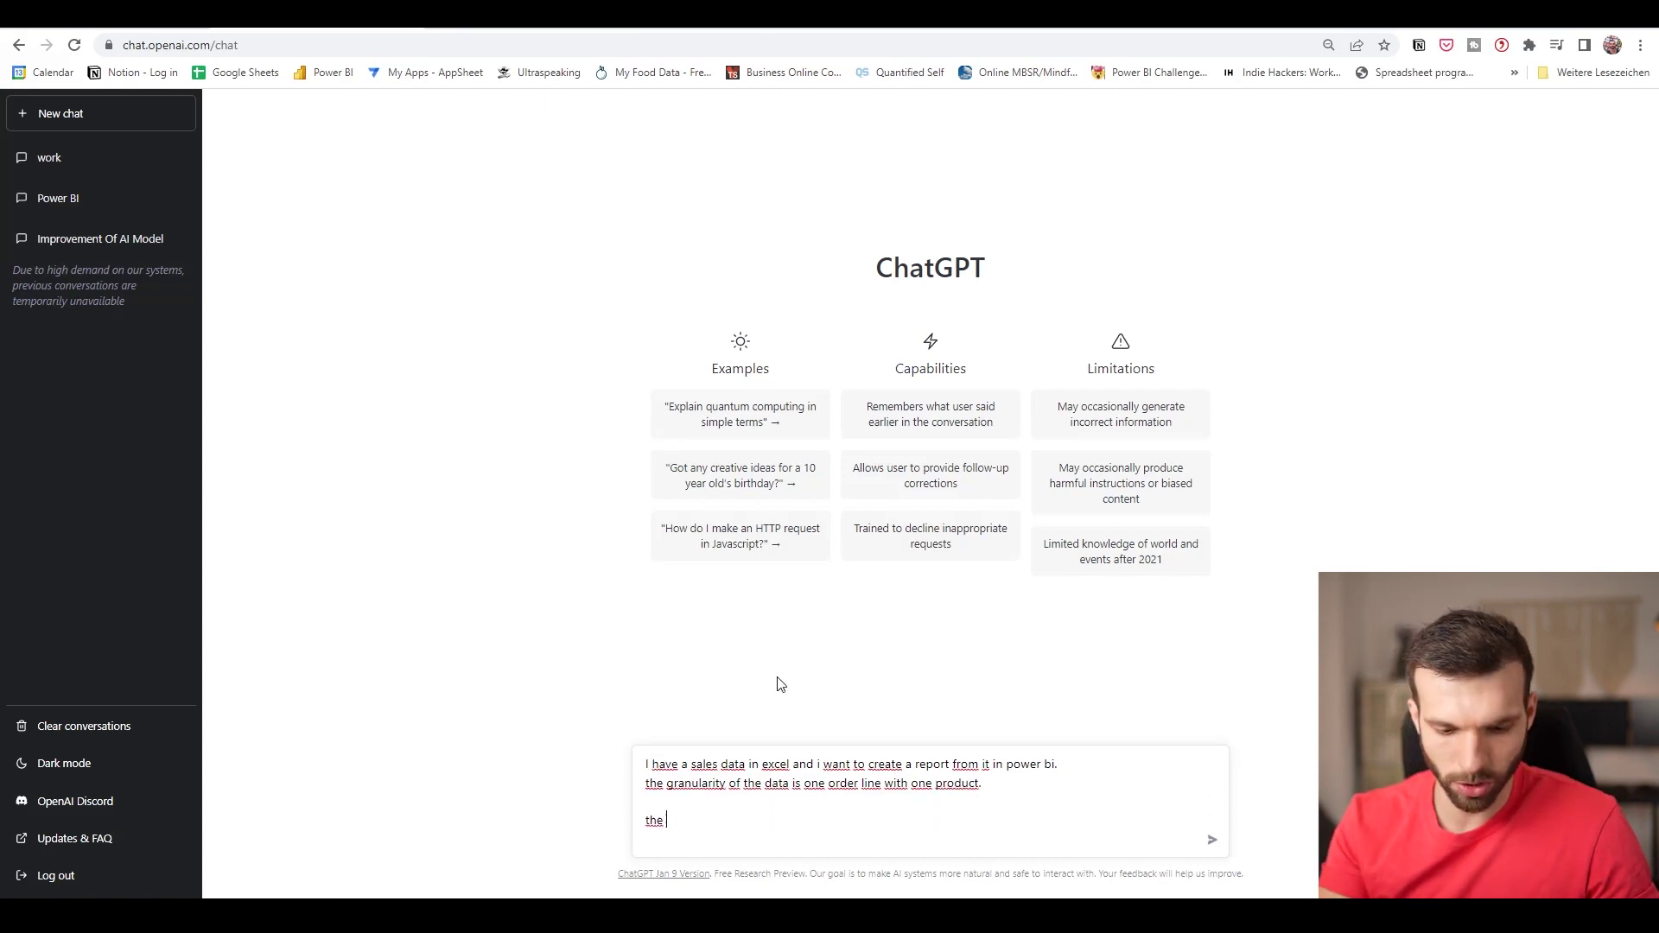
pyautogui.write('dimension tables are:')
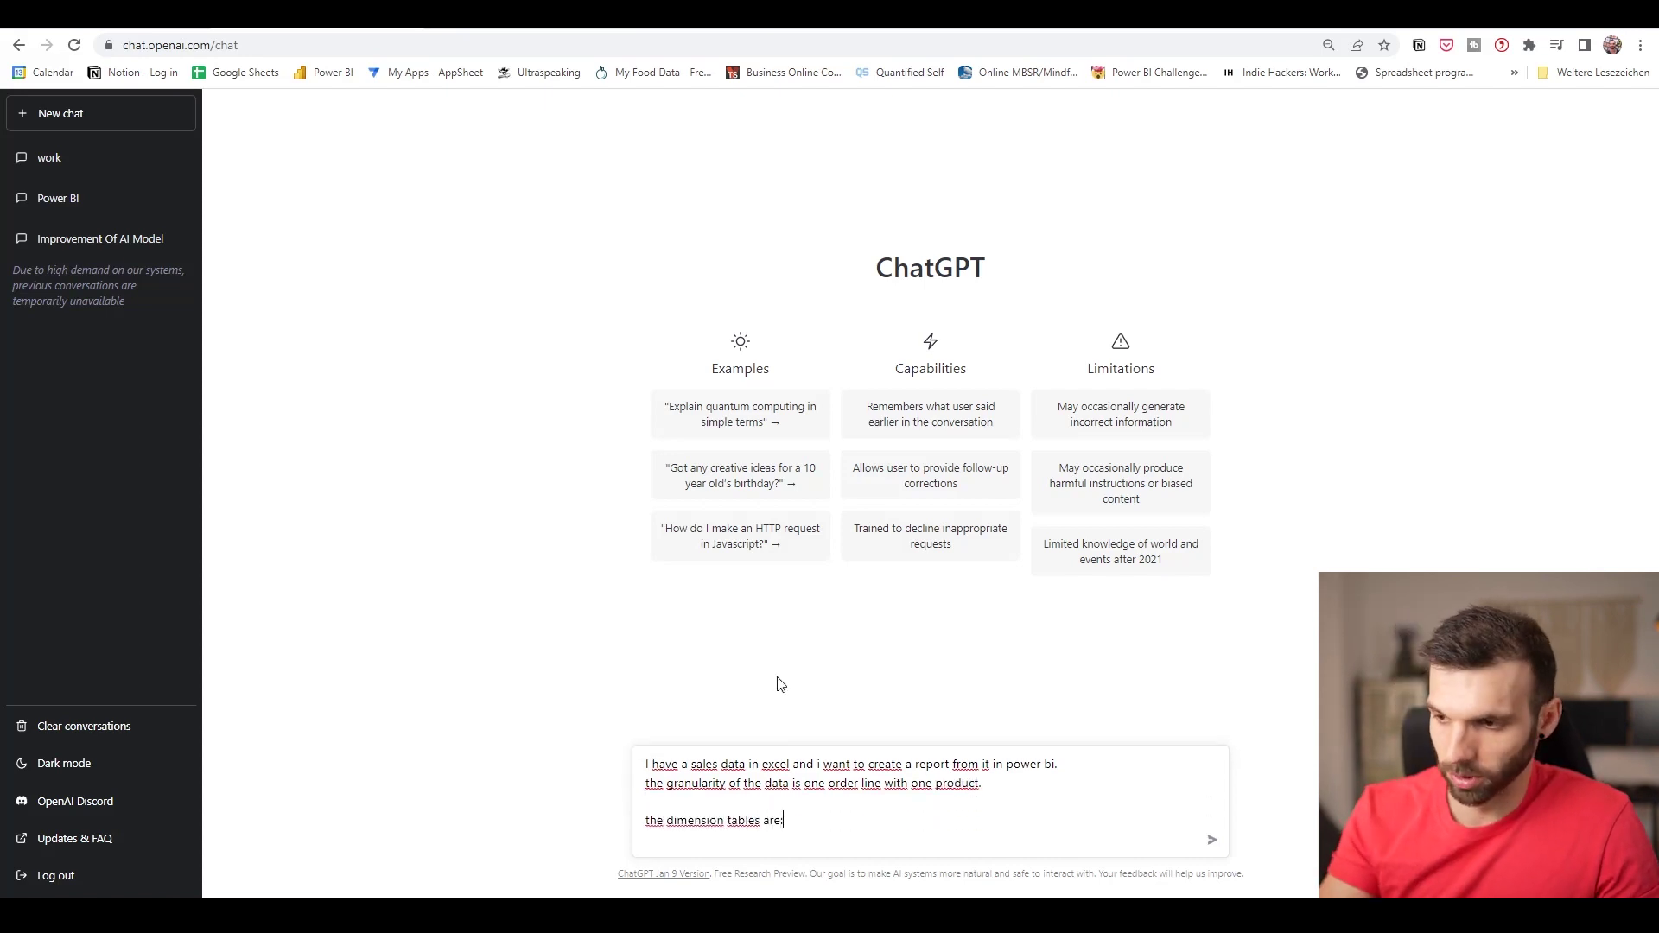
pyautogui.hotkey('shift', 'Return')
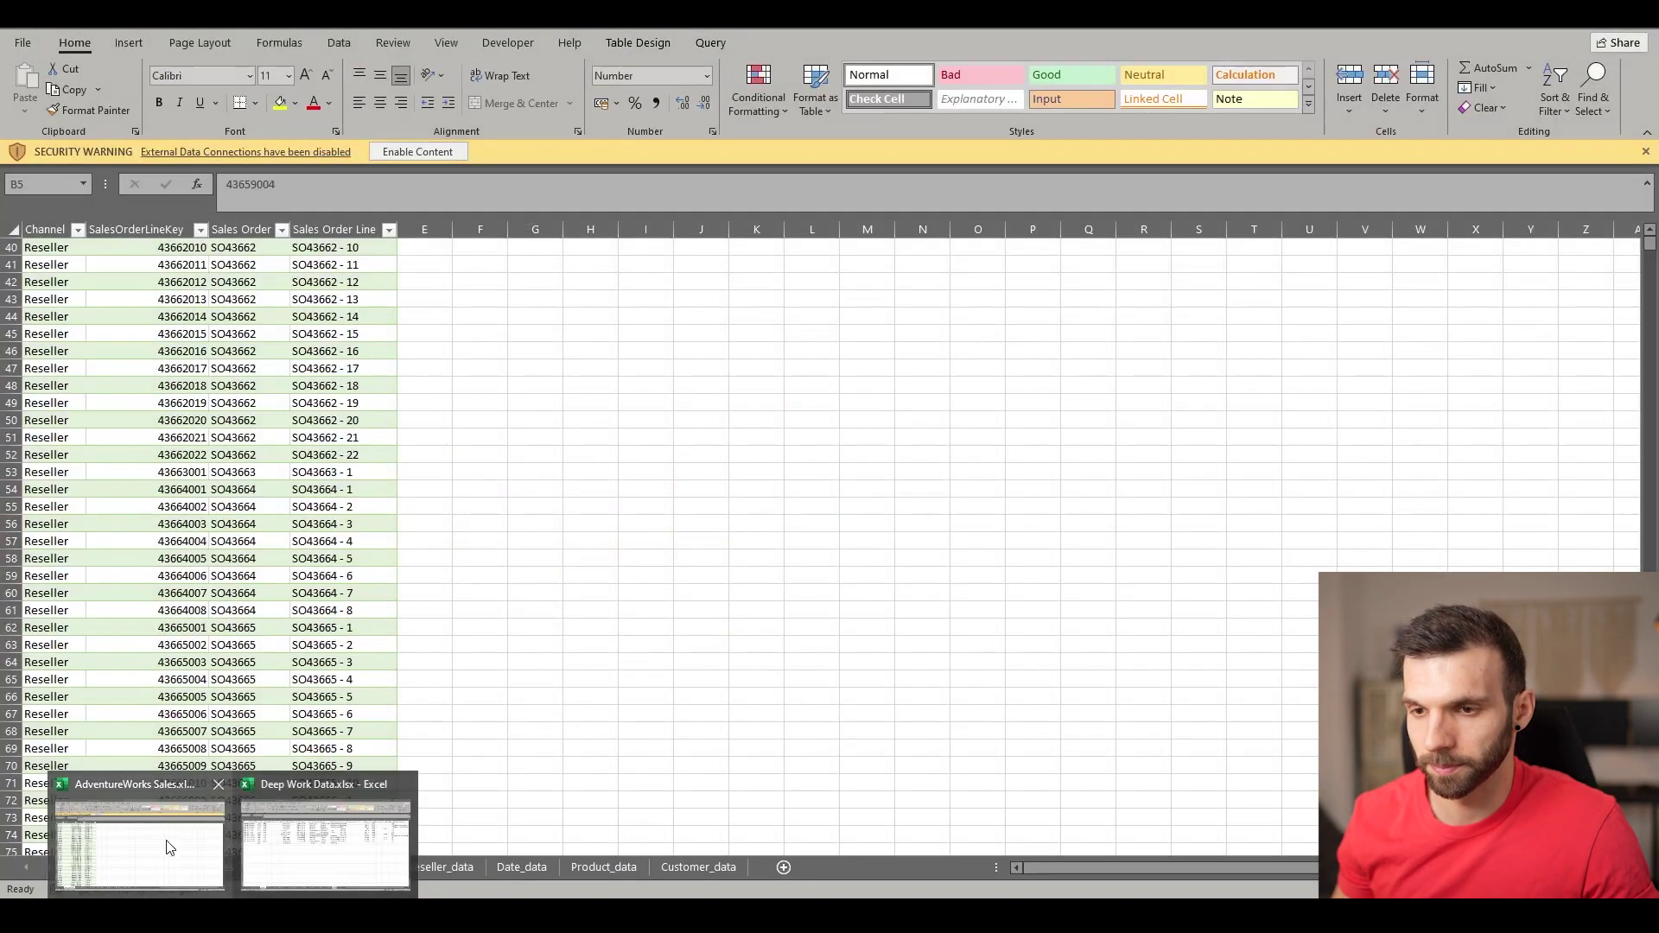
pyautogui.click(171, 845)
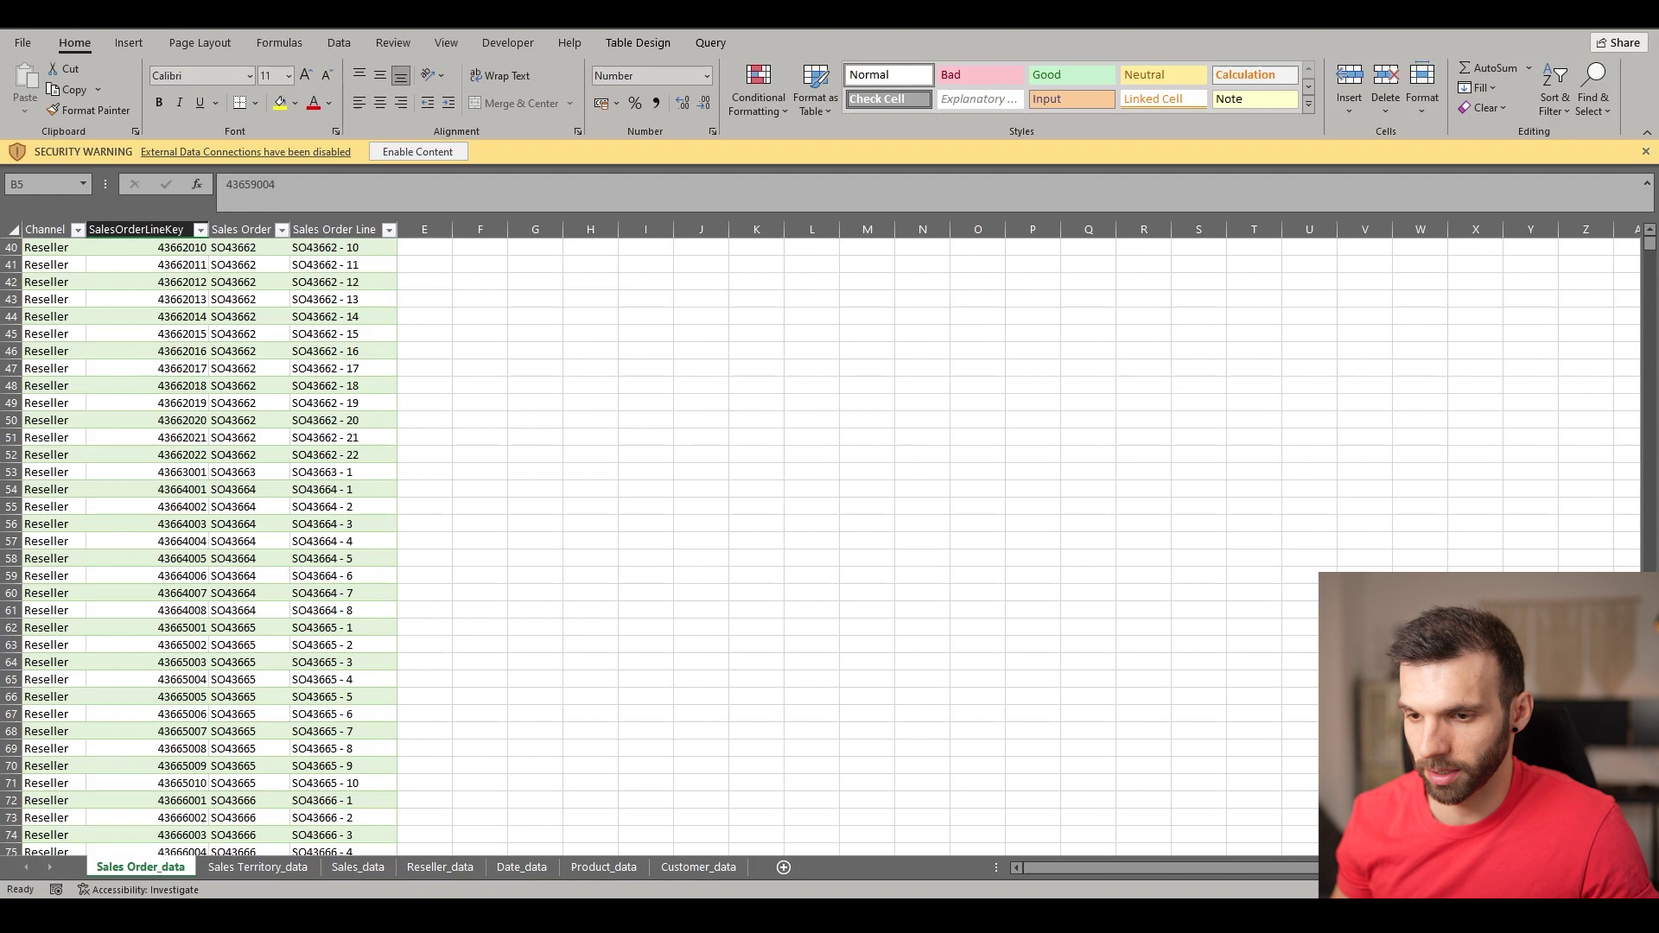
# Start the 'Sales order_data (columns:' line and copy that table's header row from Excel.
pyautogui.hotkey('alt', 'Tab')
pyautogui.write('Sales ord')
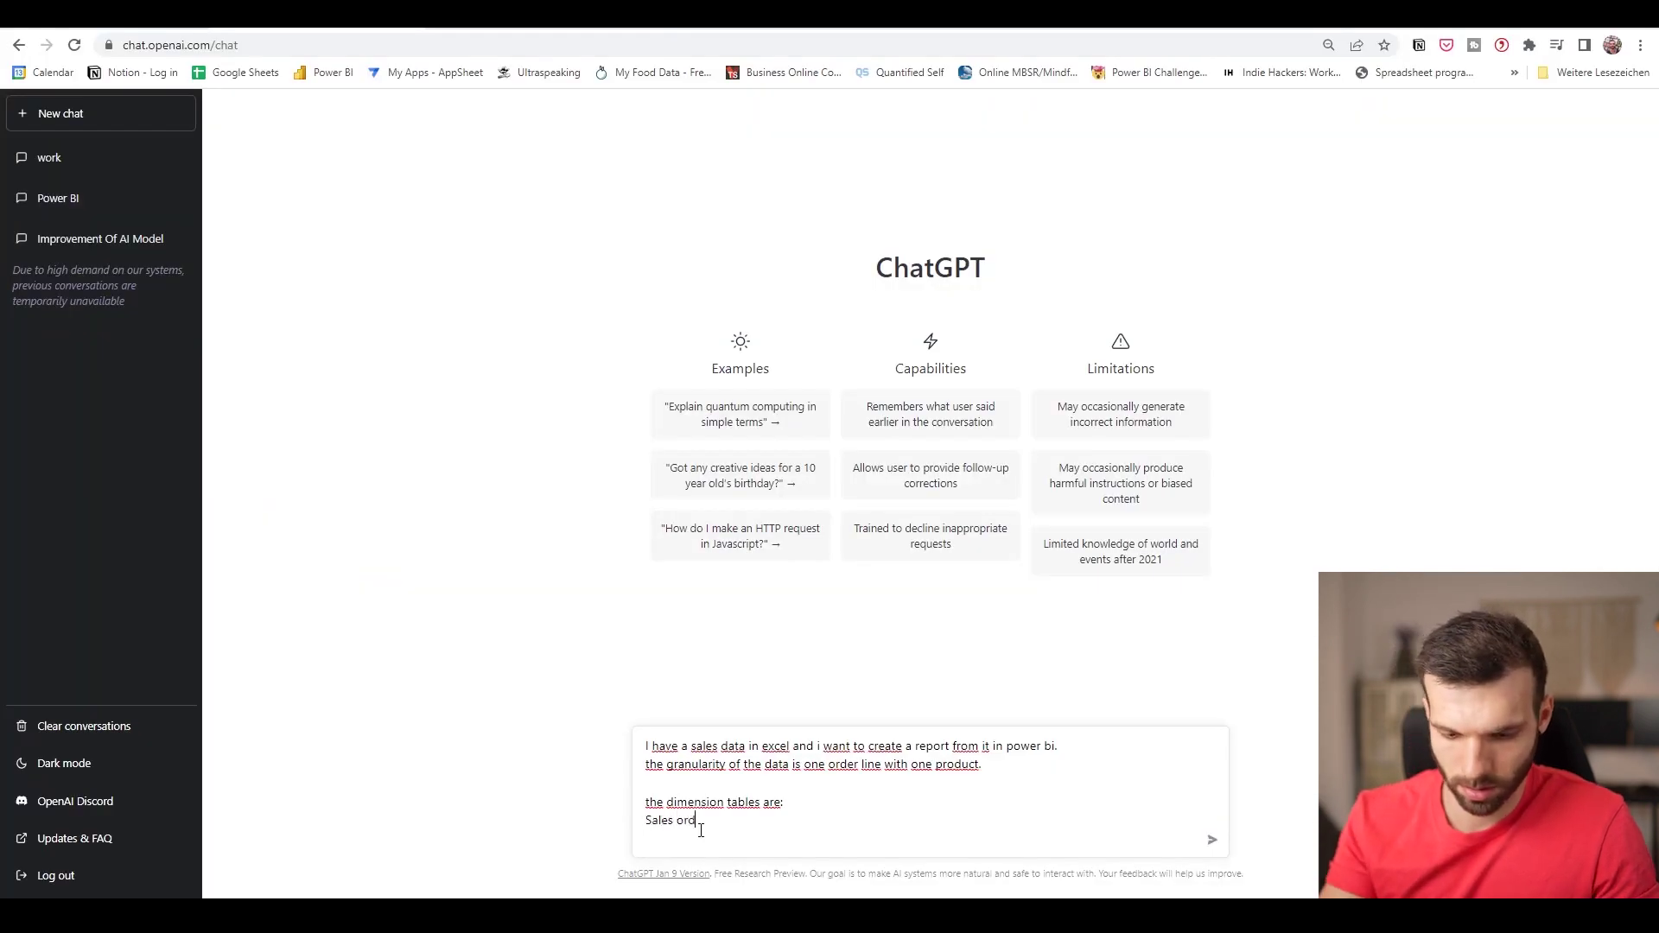
pyautogui.write('er_data')
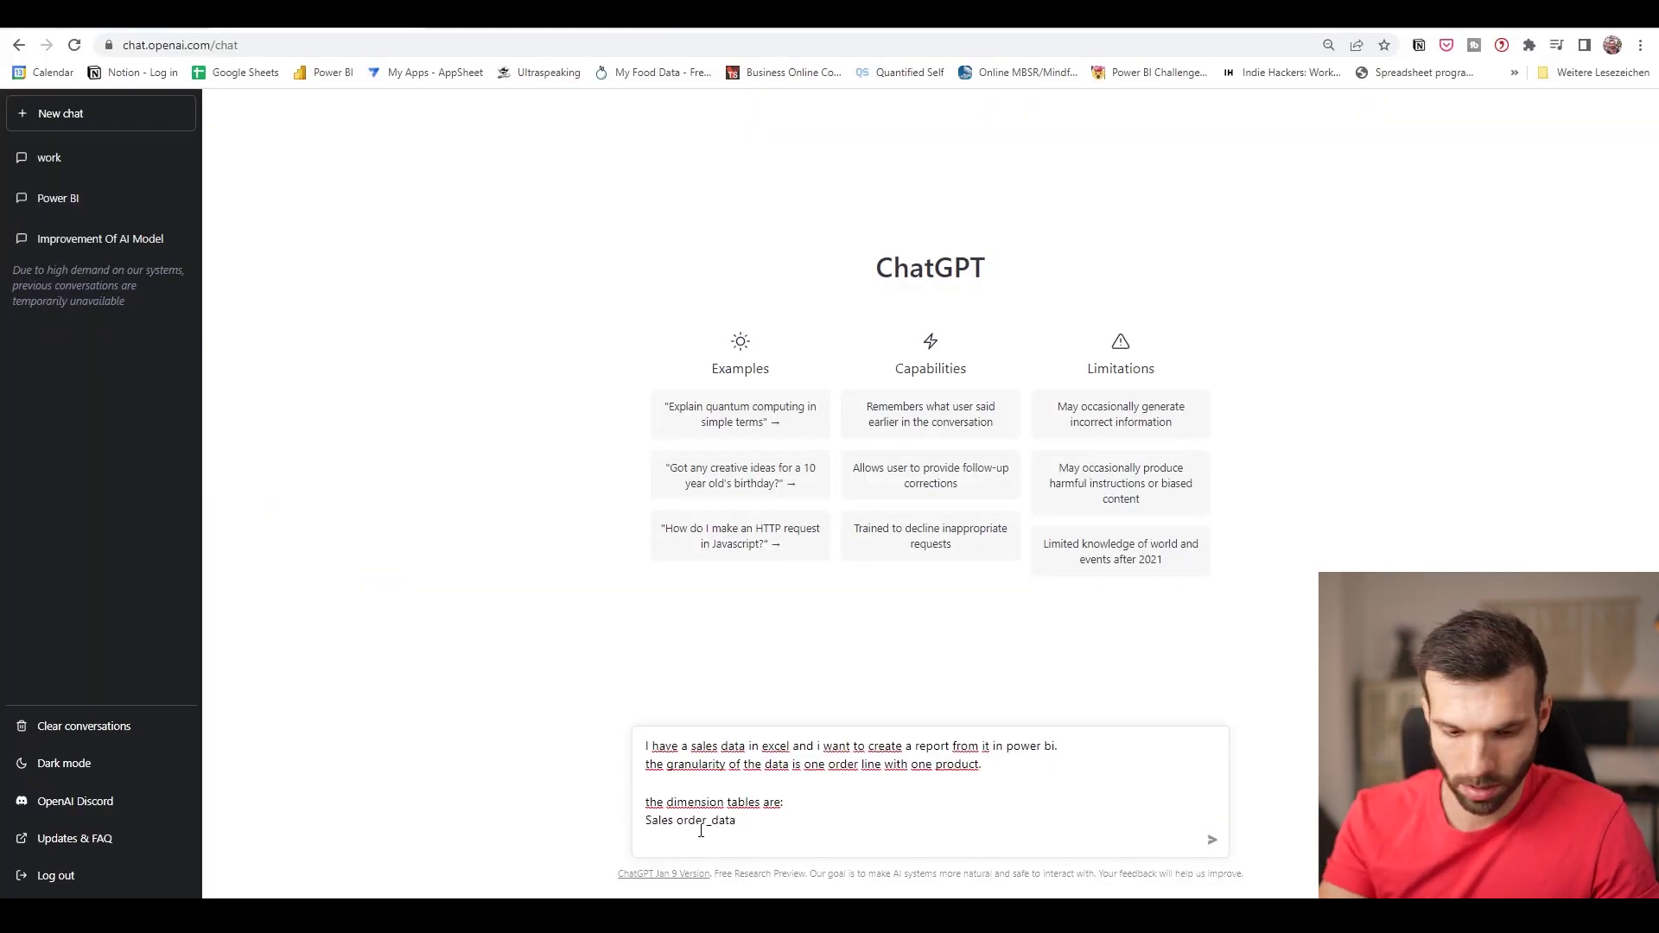
pyautogui.write(' (columns:')
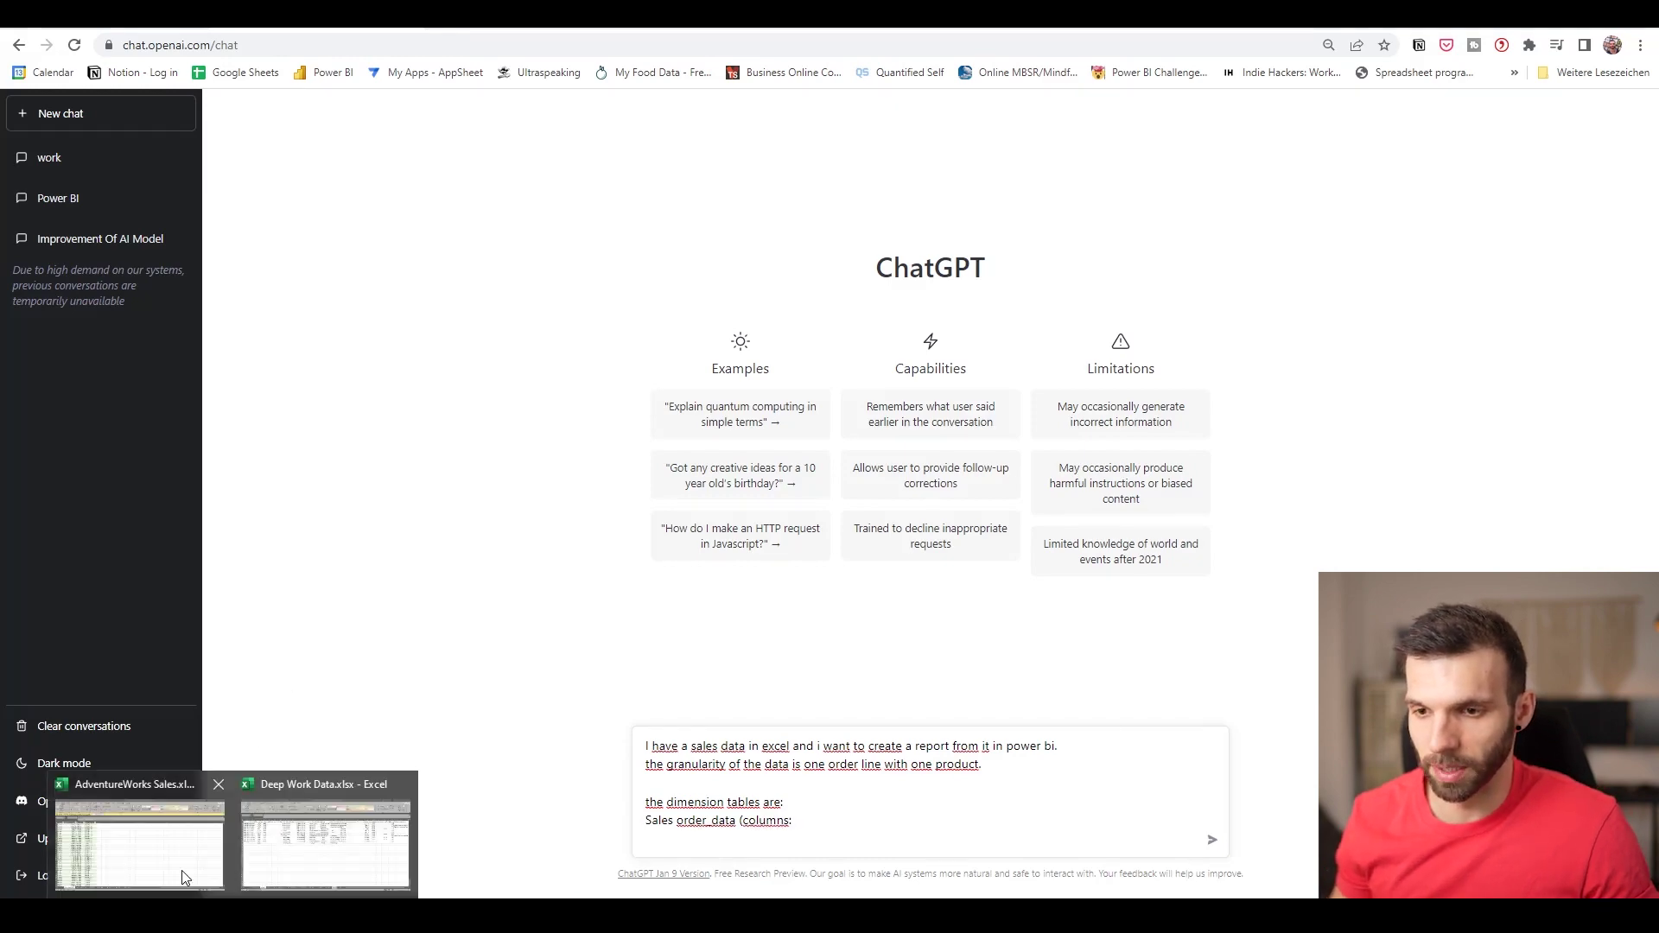
pyautogui.click(181, 870)
pyautogui.scroll(13, 129, 289)
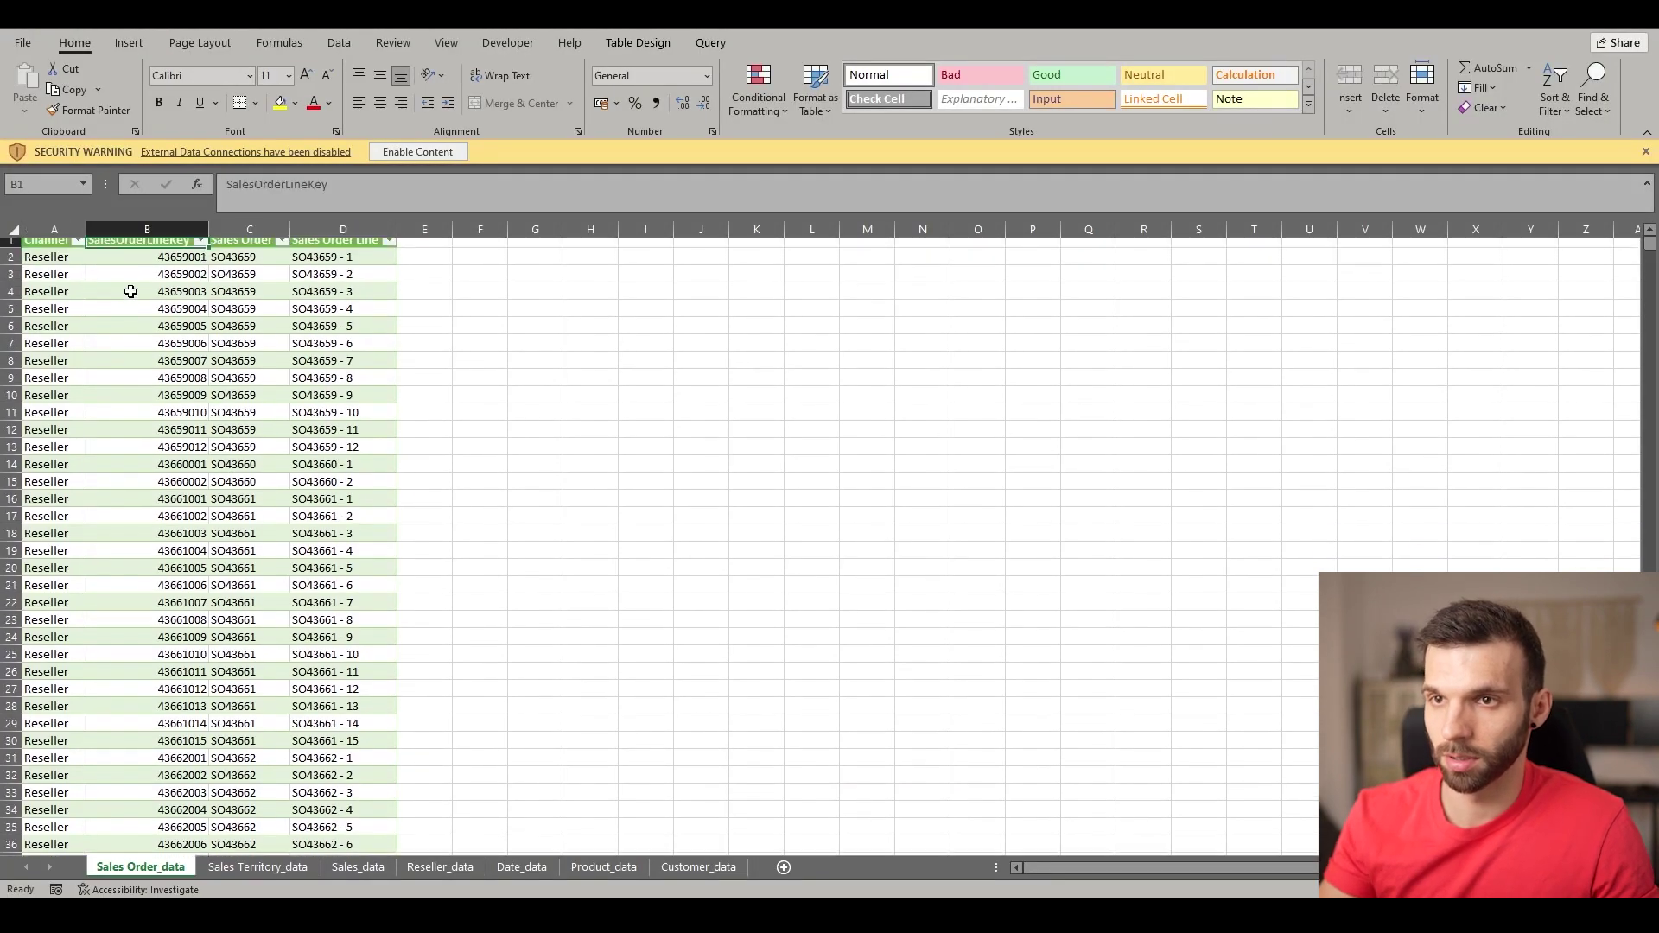
pyautogui.moveTo(343, 247); pyautogui.dragTo(52, 247)
pyautogui.hotkey('ctrl', 'c')
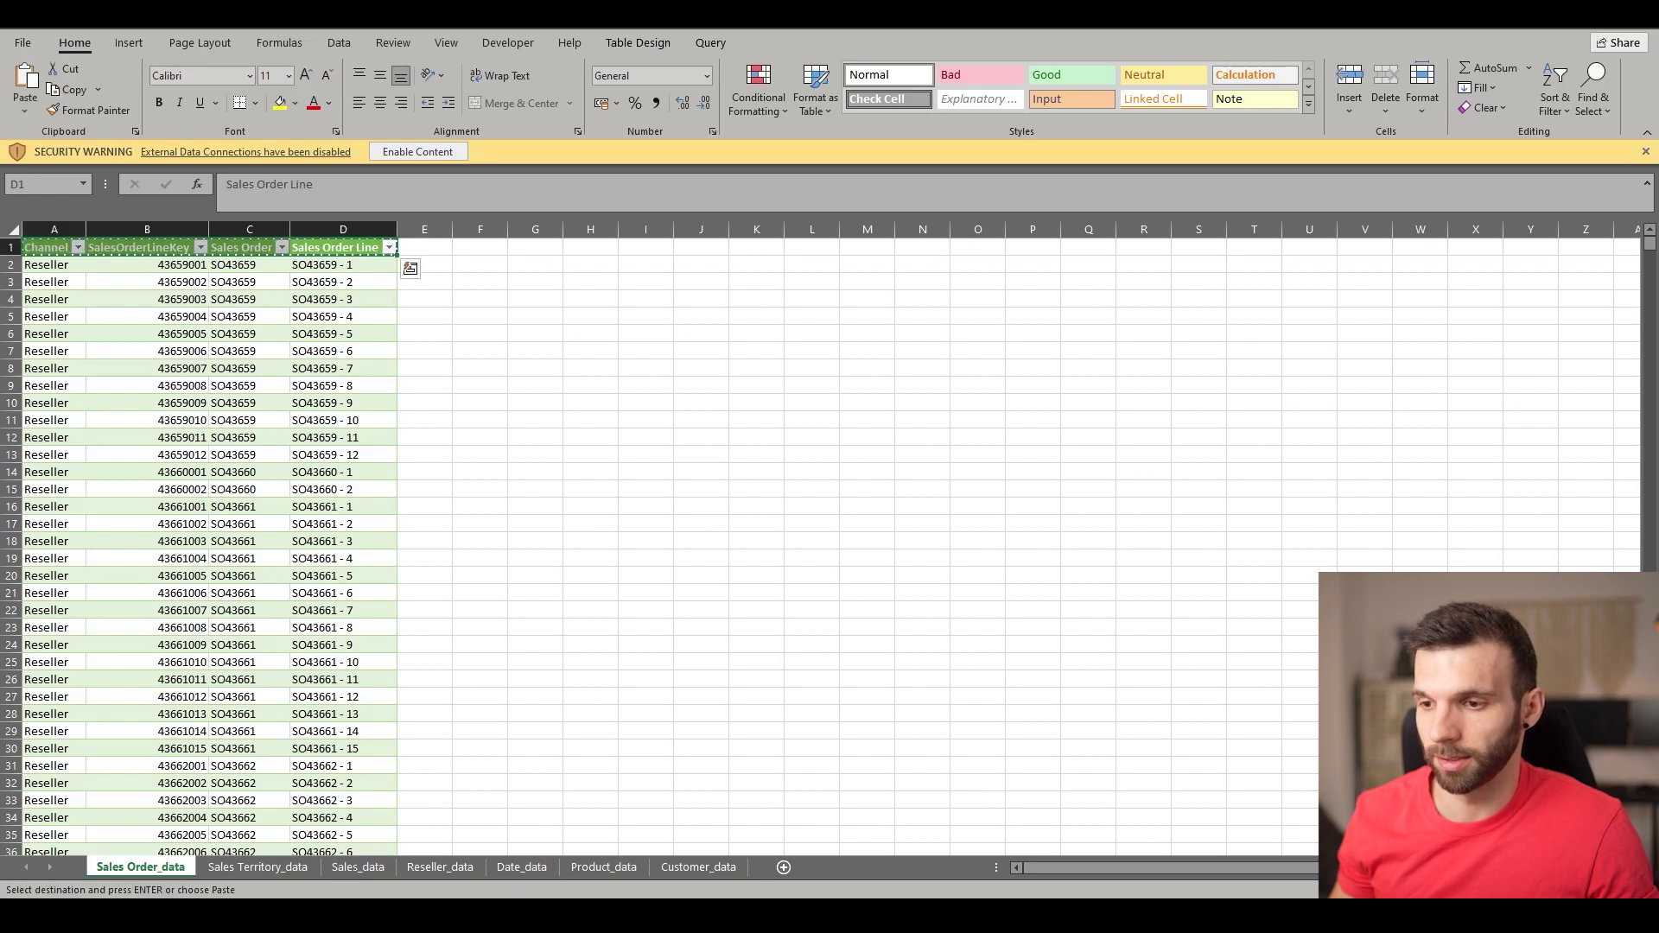
# Paste the Sales Order_data column names into the prompt, separate them, and close the list.
pyautogui.click(481, 836)
pyautogui.hotkey('ctrl', 'v')
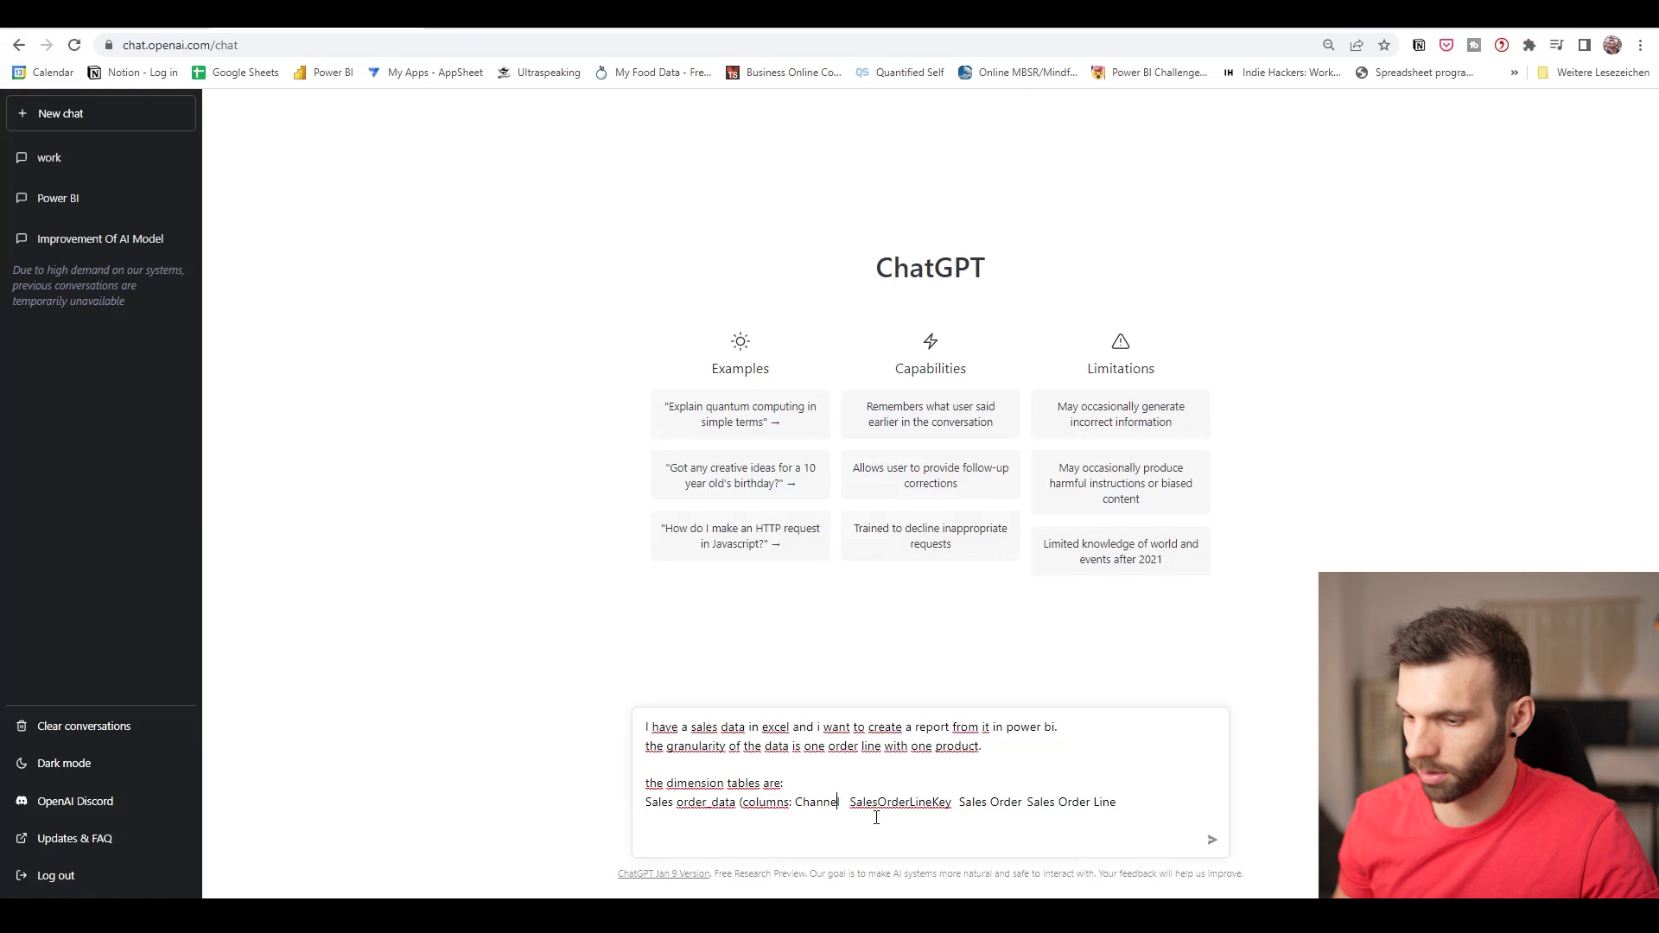
pyautogui.write(',')
pyautogui.click(952, 801)
pyautogui.write(',')
pyautogui.click(1022, 802)
pyautogui.write(',')
pyautogui.click(1117, 802)
pyautogui.write(')')
pyautogui.hotkey('shift', 'Return')
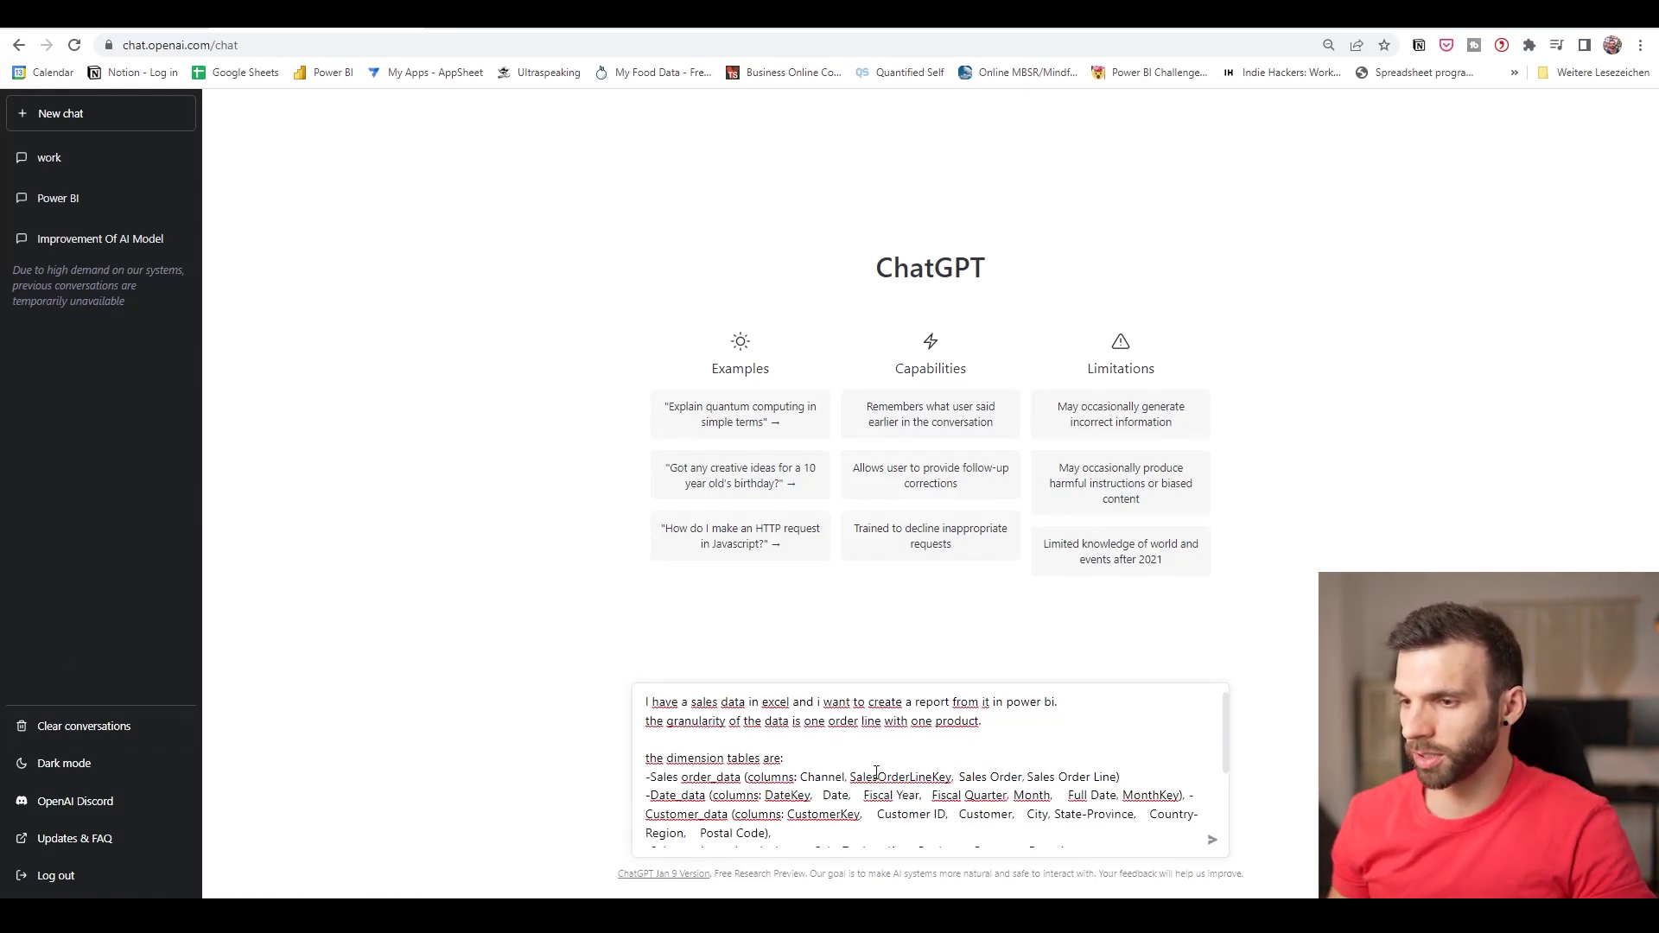
pyautogui.scroll(-3, 876, 771)
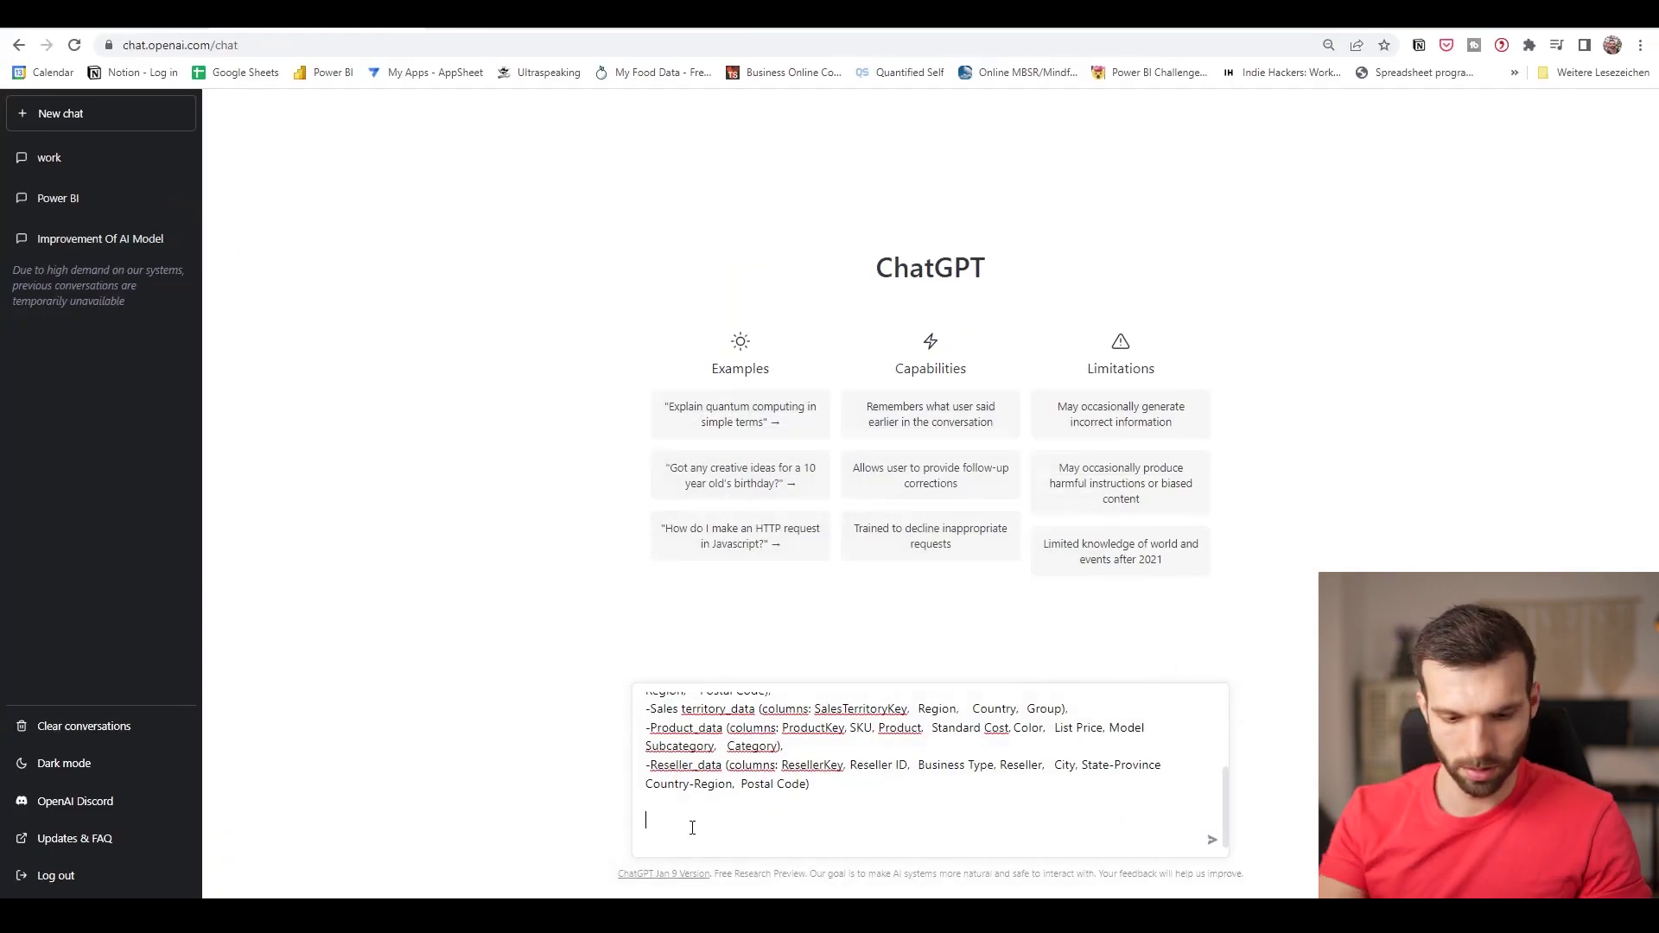
# Add 'the fact table is:' with a Sales_data line listing its pasted column names.
pyautogui.write('the fact table ')
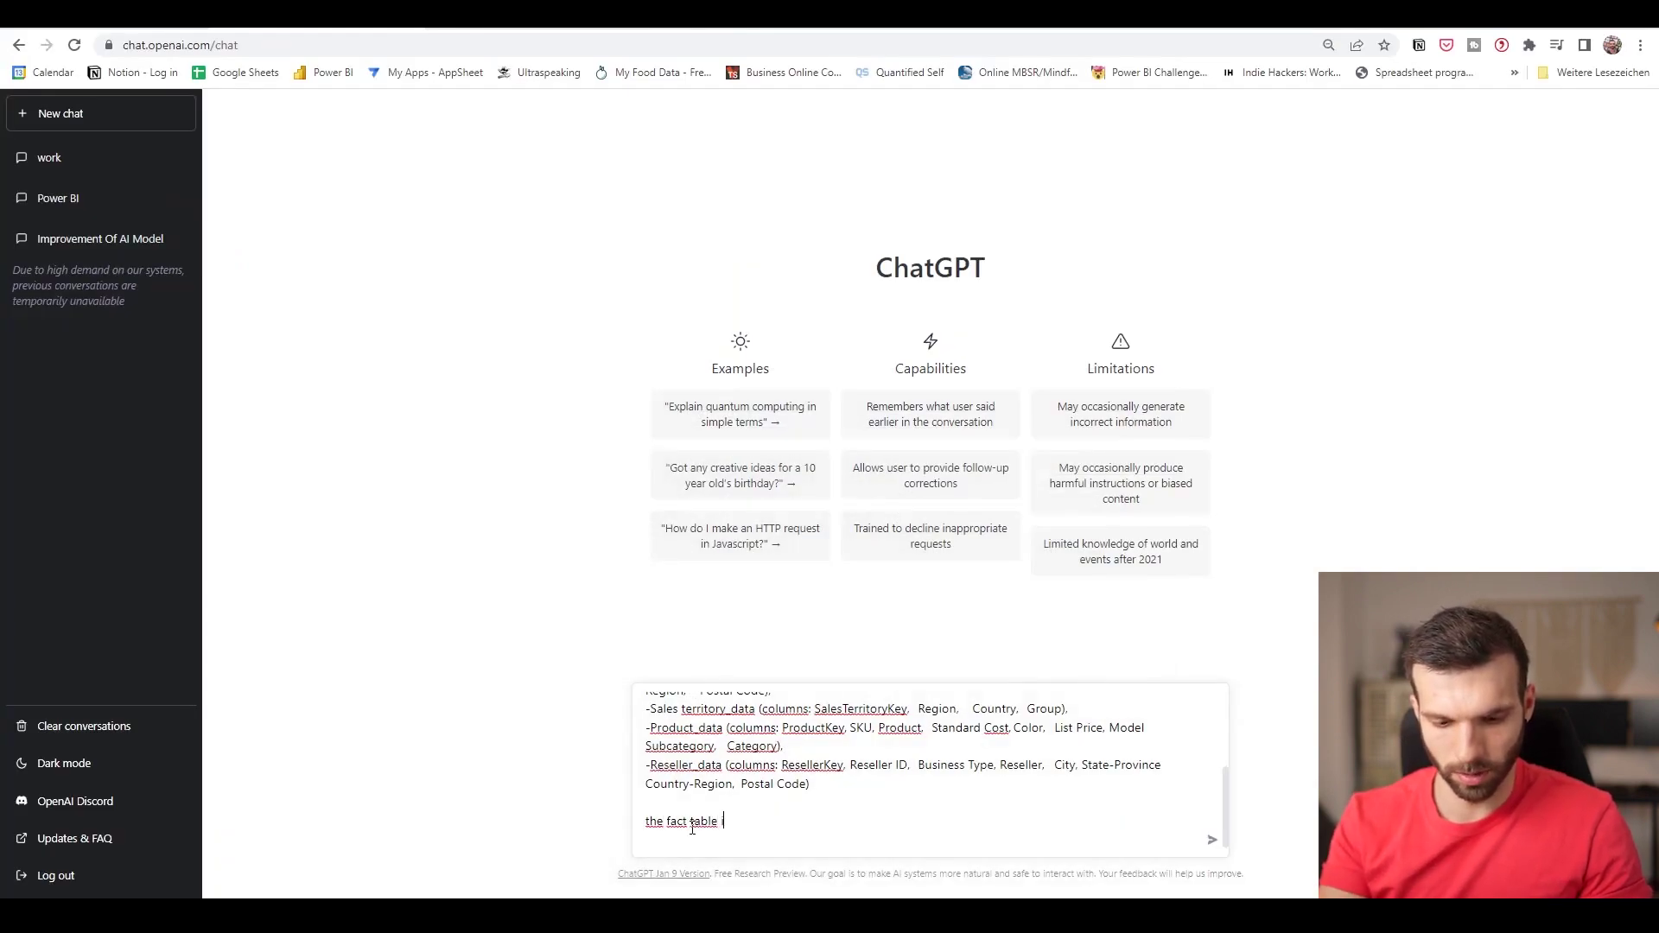
pyautogui.write('is:')
pyautogui.hotkey('shift', 'Return')
pyautogui.write('Sales_data( c')
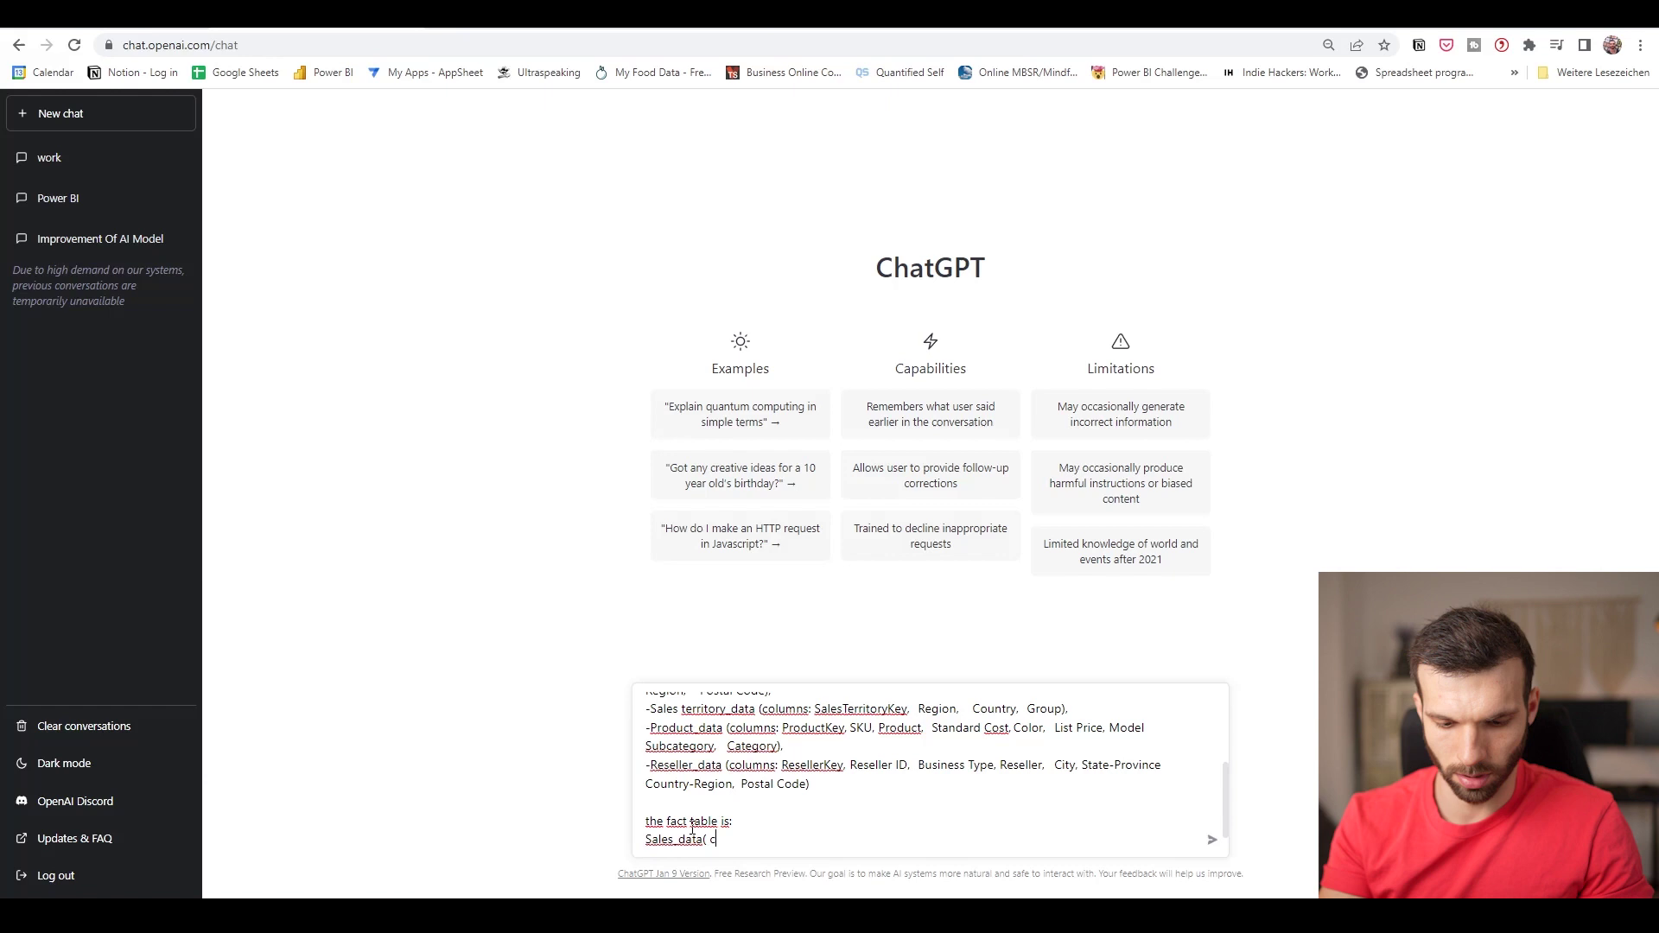
pyautogui.write('olumns:')
pyautogui.hotkey('ctrl', 'v')
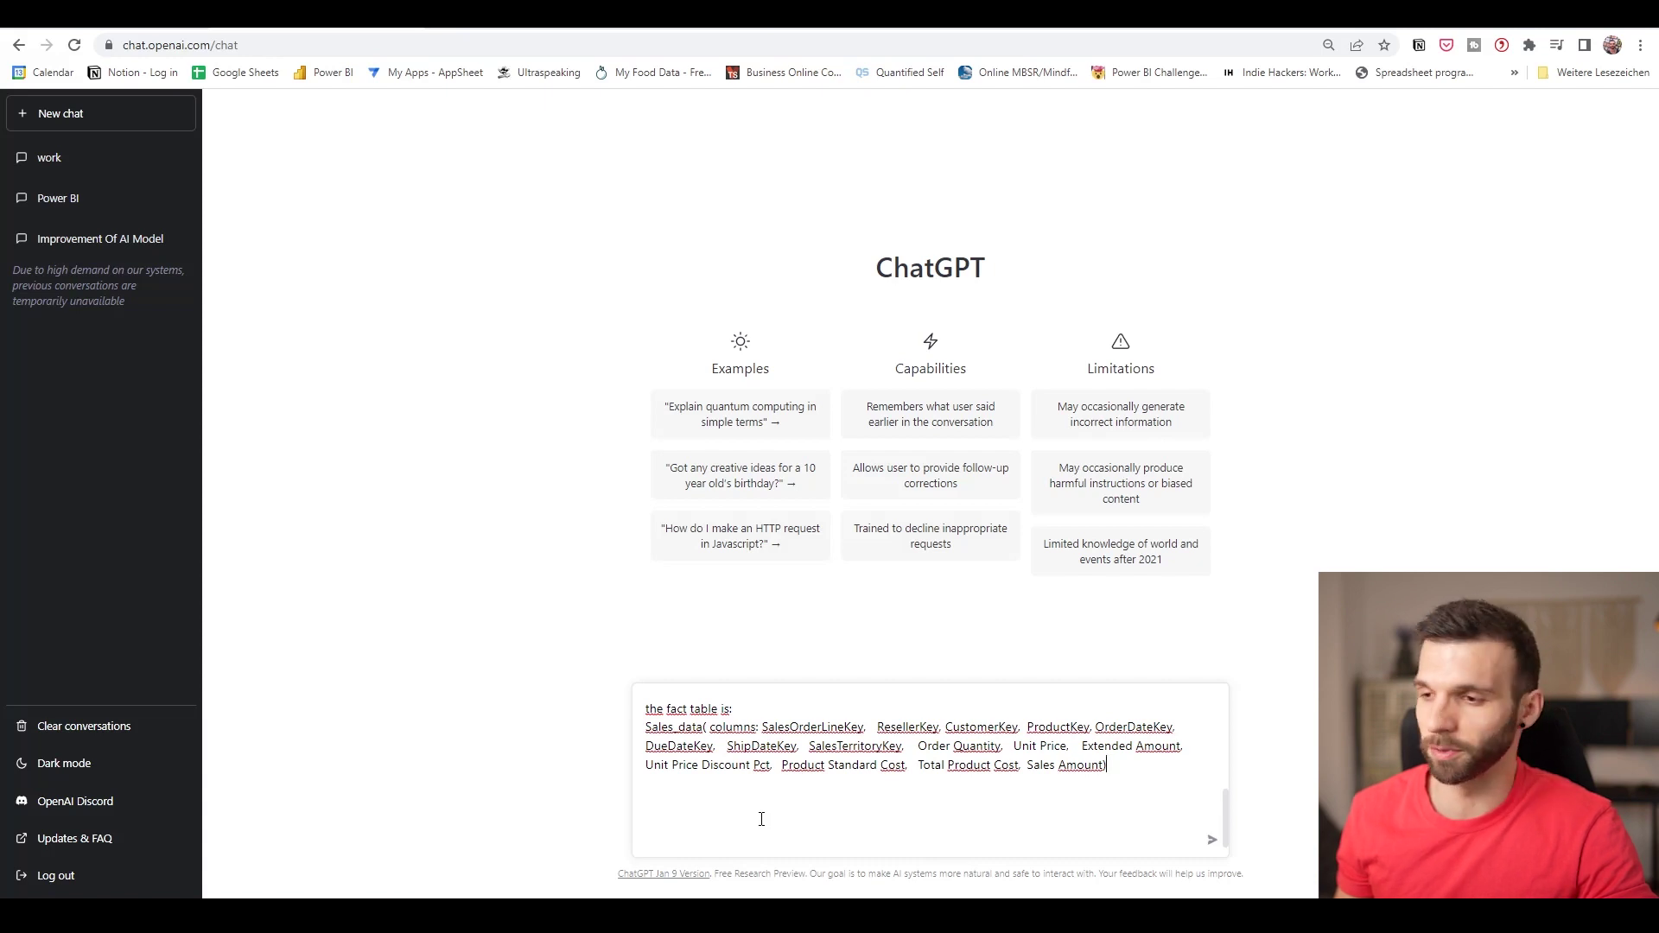
# Request 10 key insights and metrics from this data, fixing 'emtrics', and send.
pyautogui.click(761, 819)
pyautogui.write('give me 10 key')
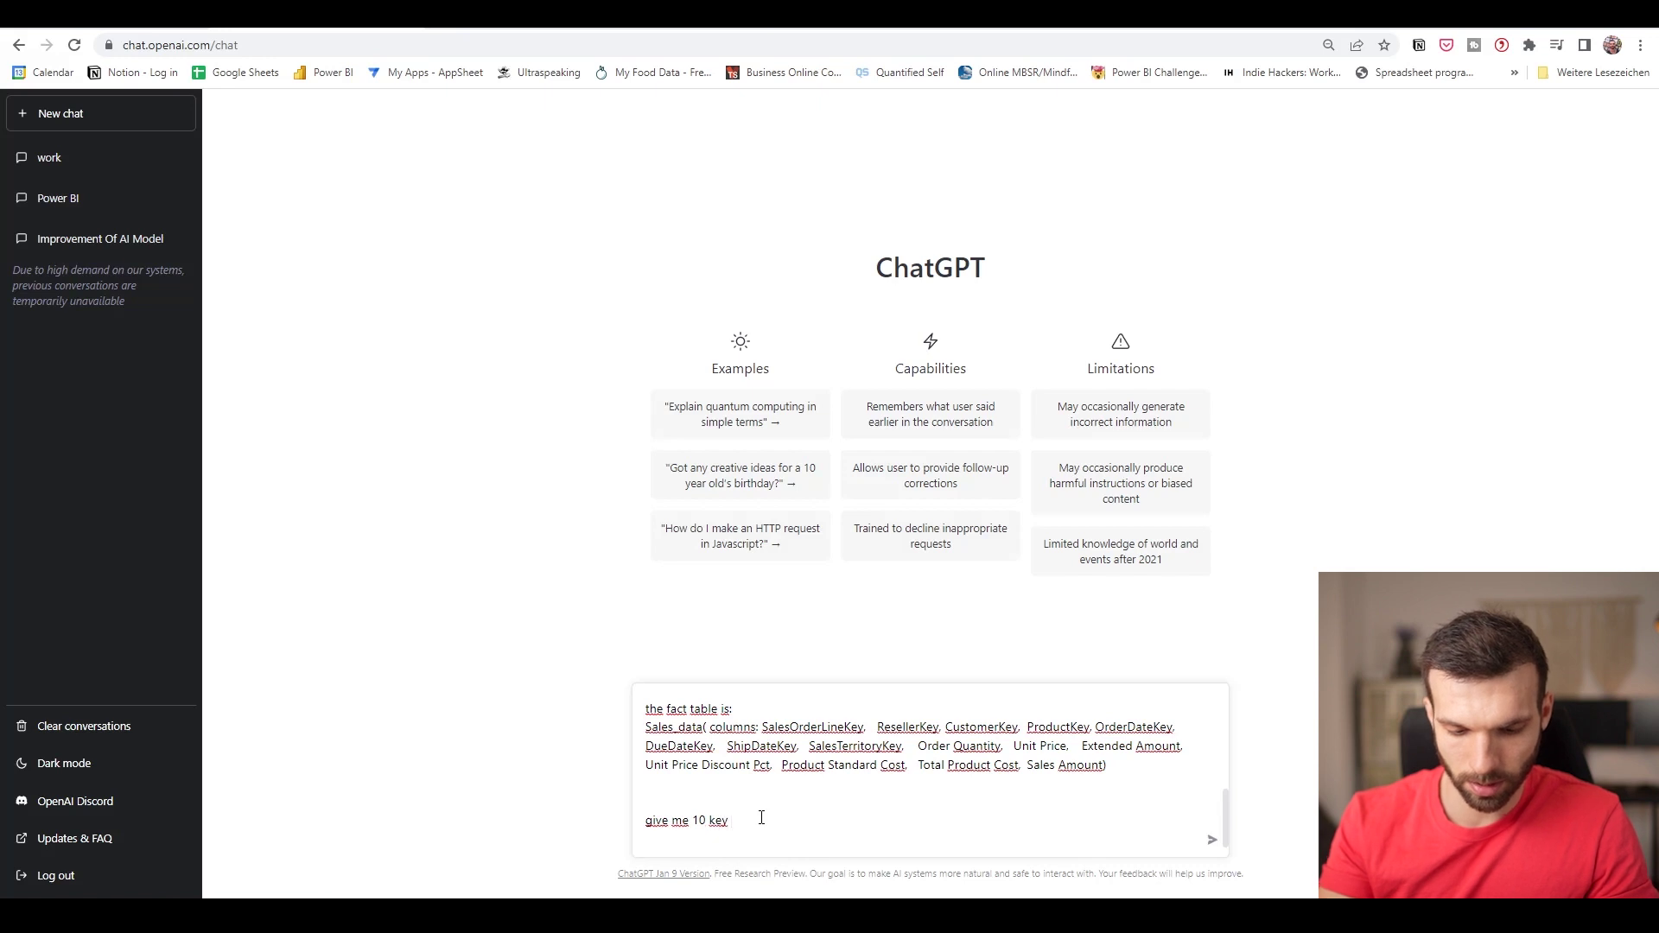
pyautogui.write(' insights and em')
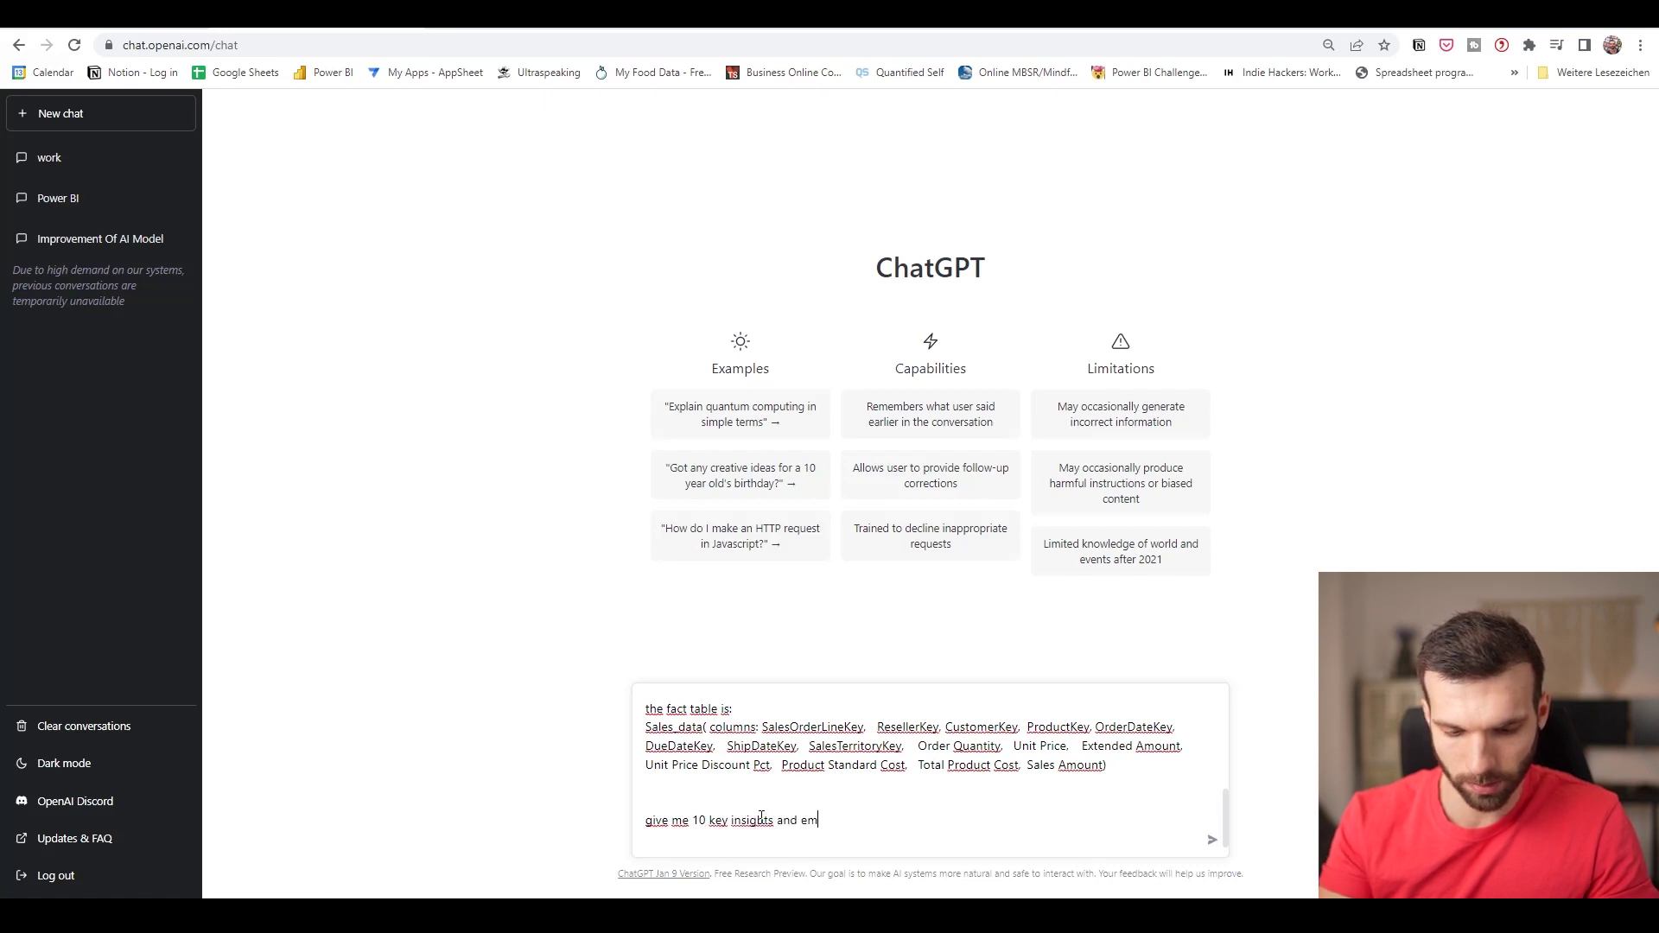
pyautogui.write('trics based on this data.')
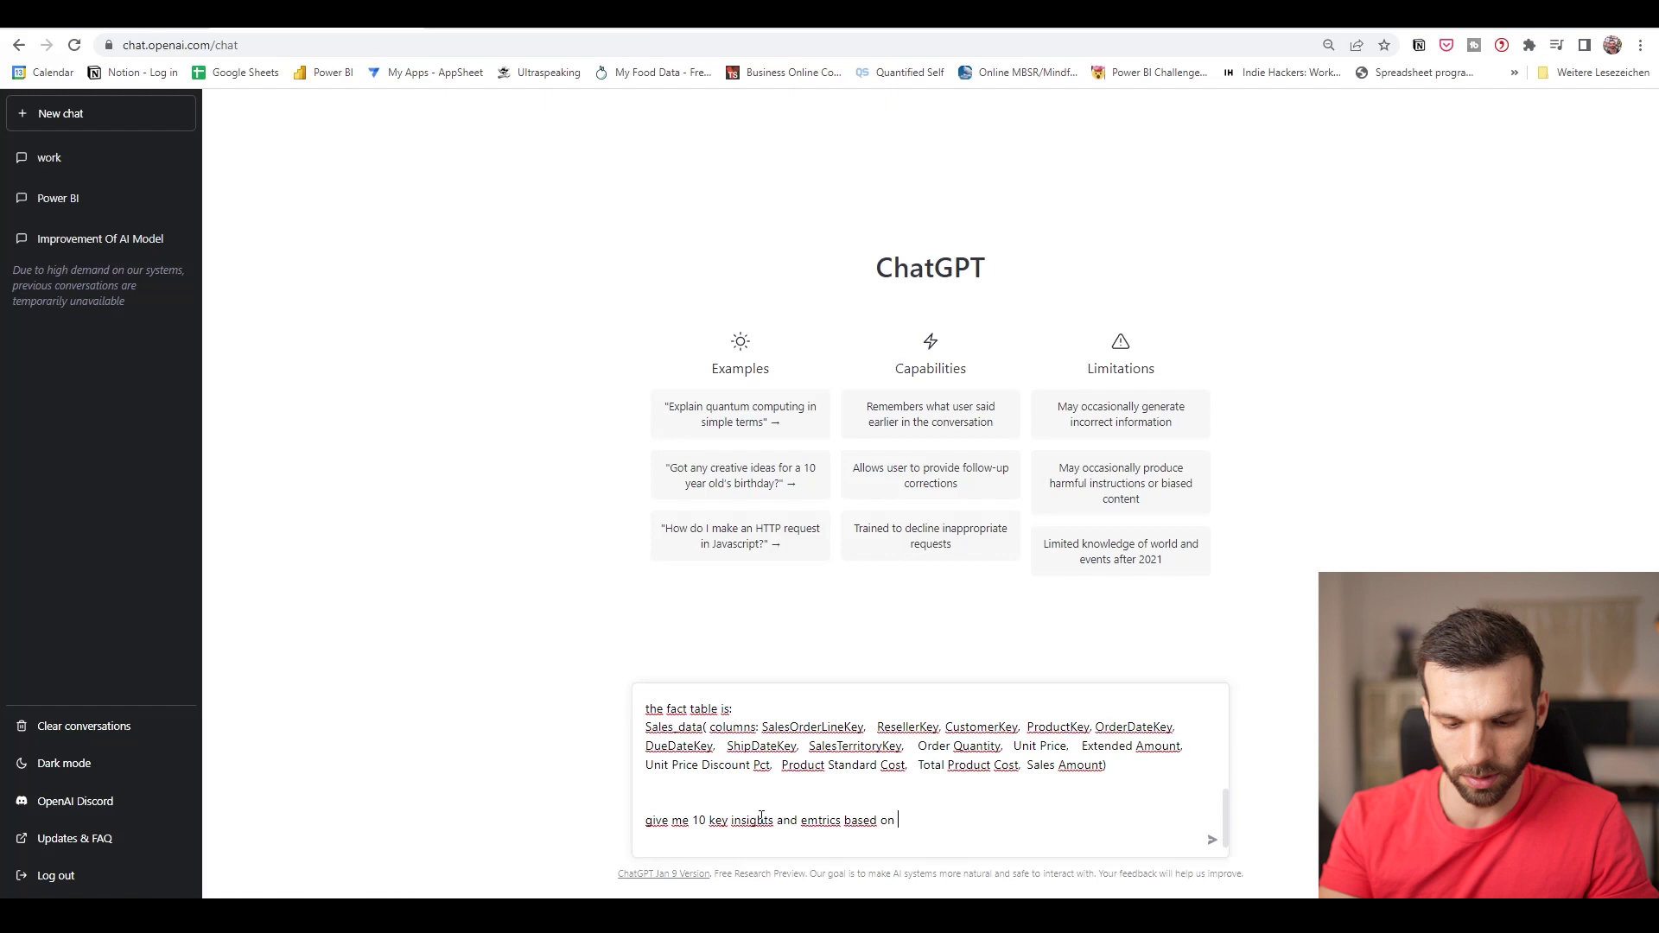
pyautogui.click(812, 820)
pyautogui.press('BackSpace')
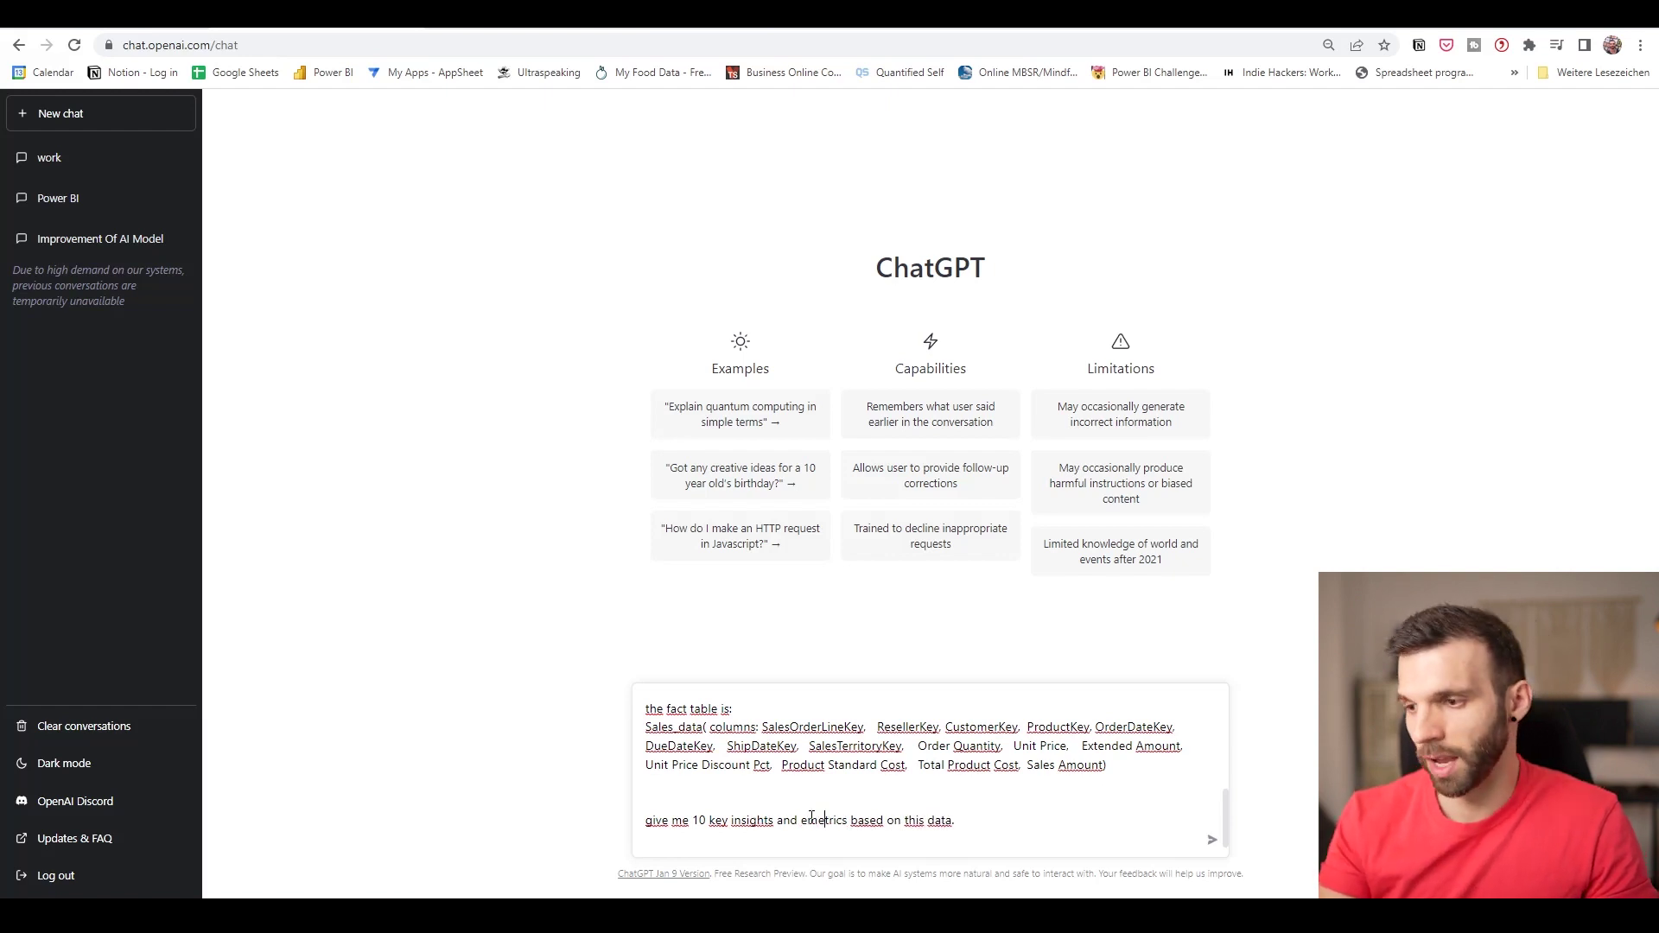
pyautogui.write('m')
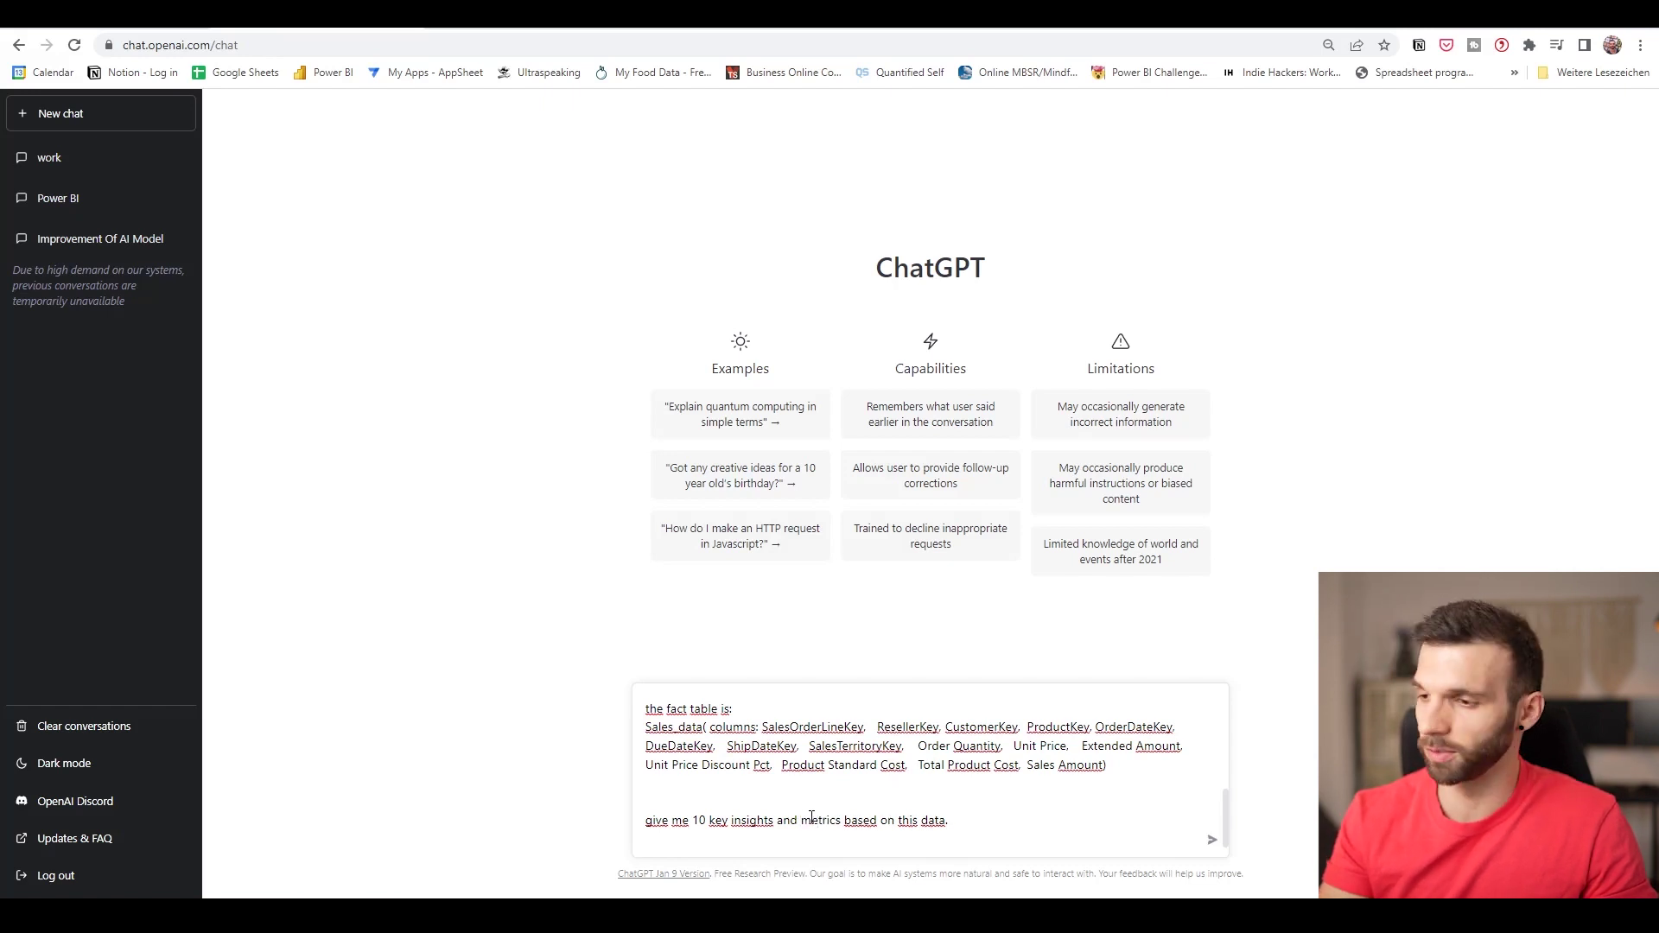
pyautogui.press('Return')
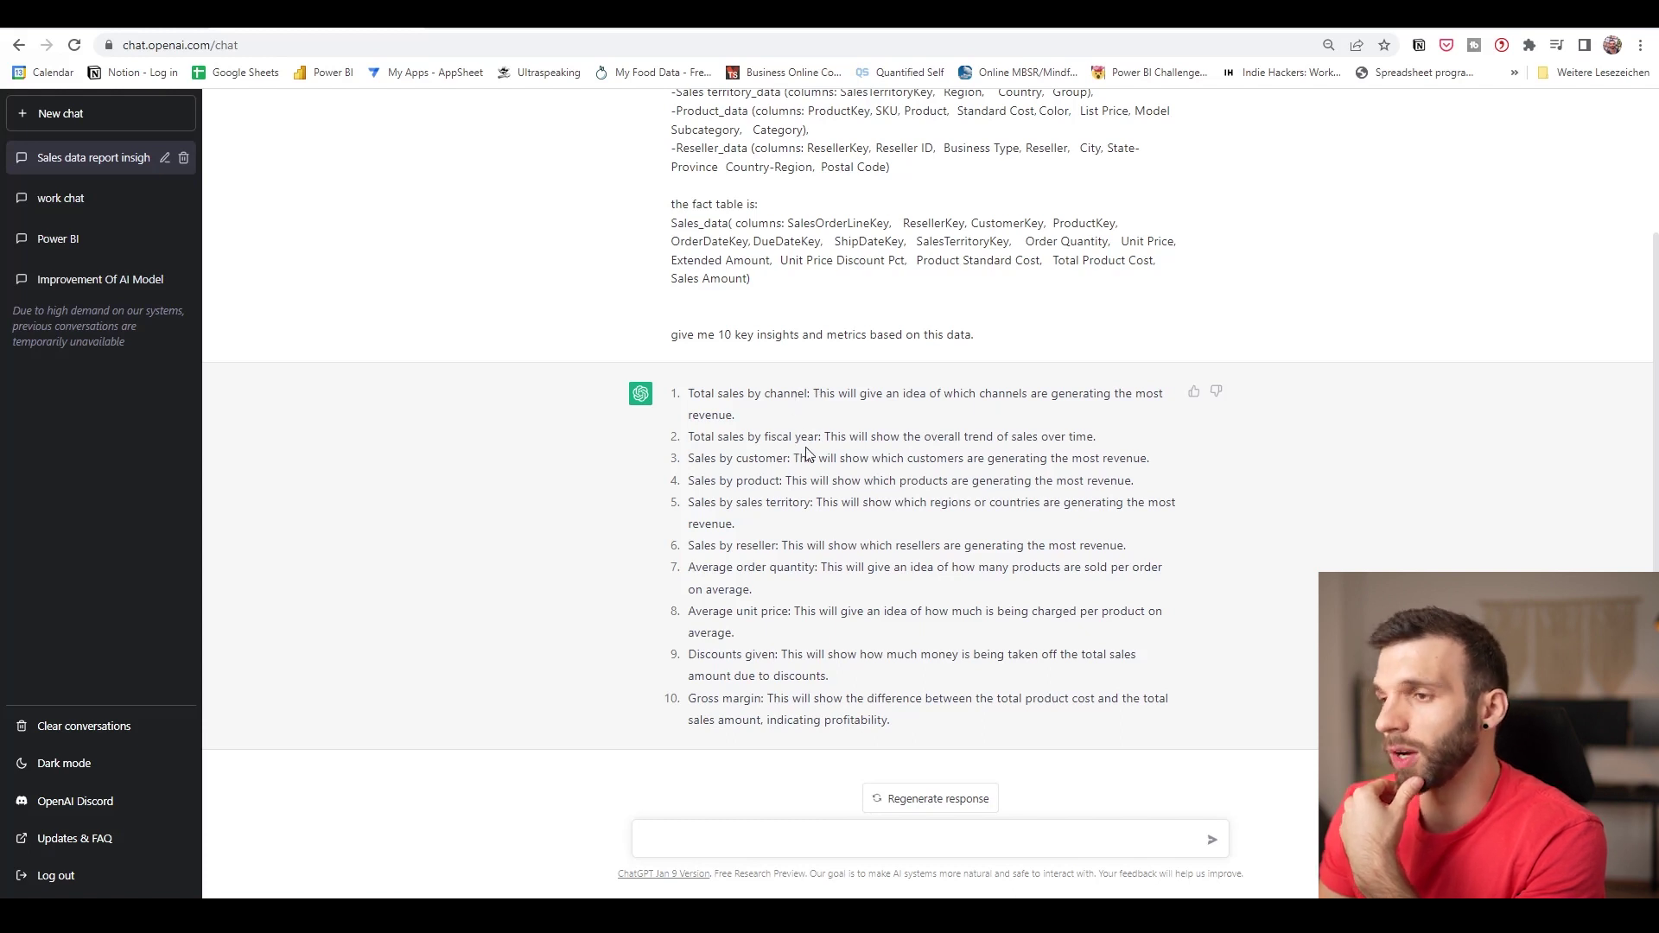
# Read the ten insights, highlighting the first six 'sales by' items.
pyautogui.moveTo(843, 438); pyautogui.dragTo(1053, 451)
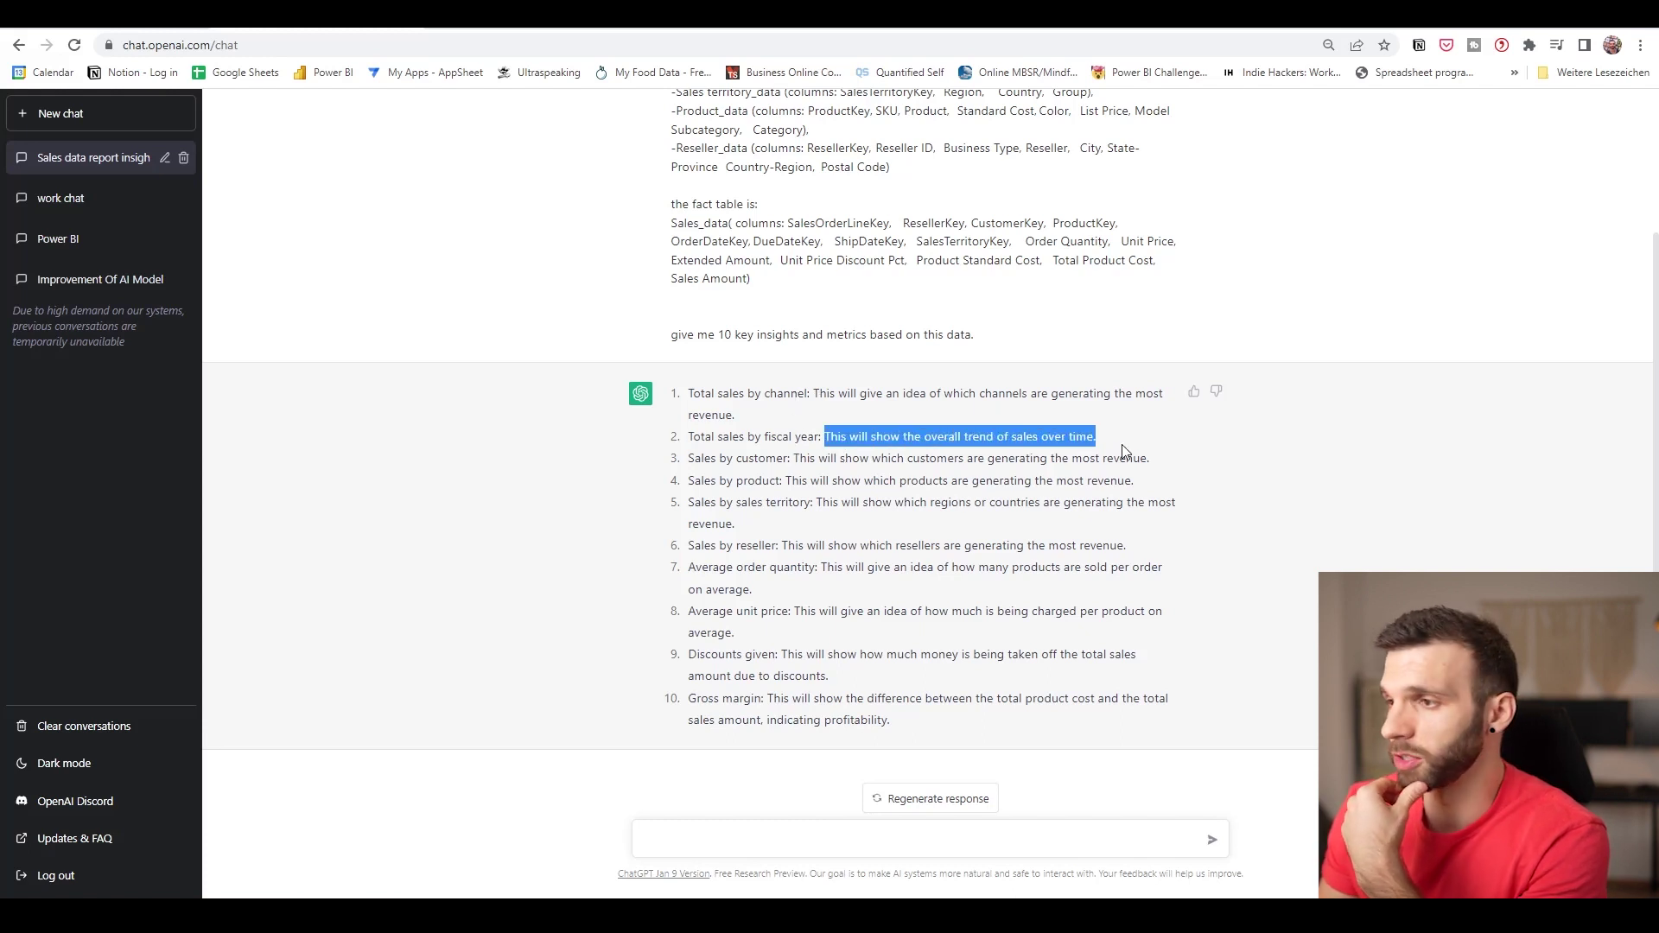
pyautogui.click(997, 474)
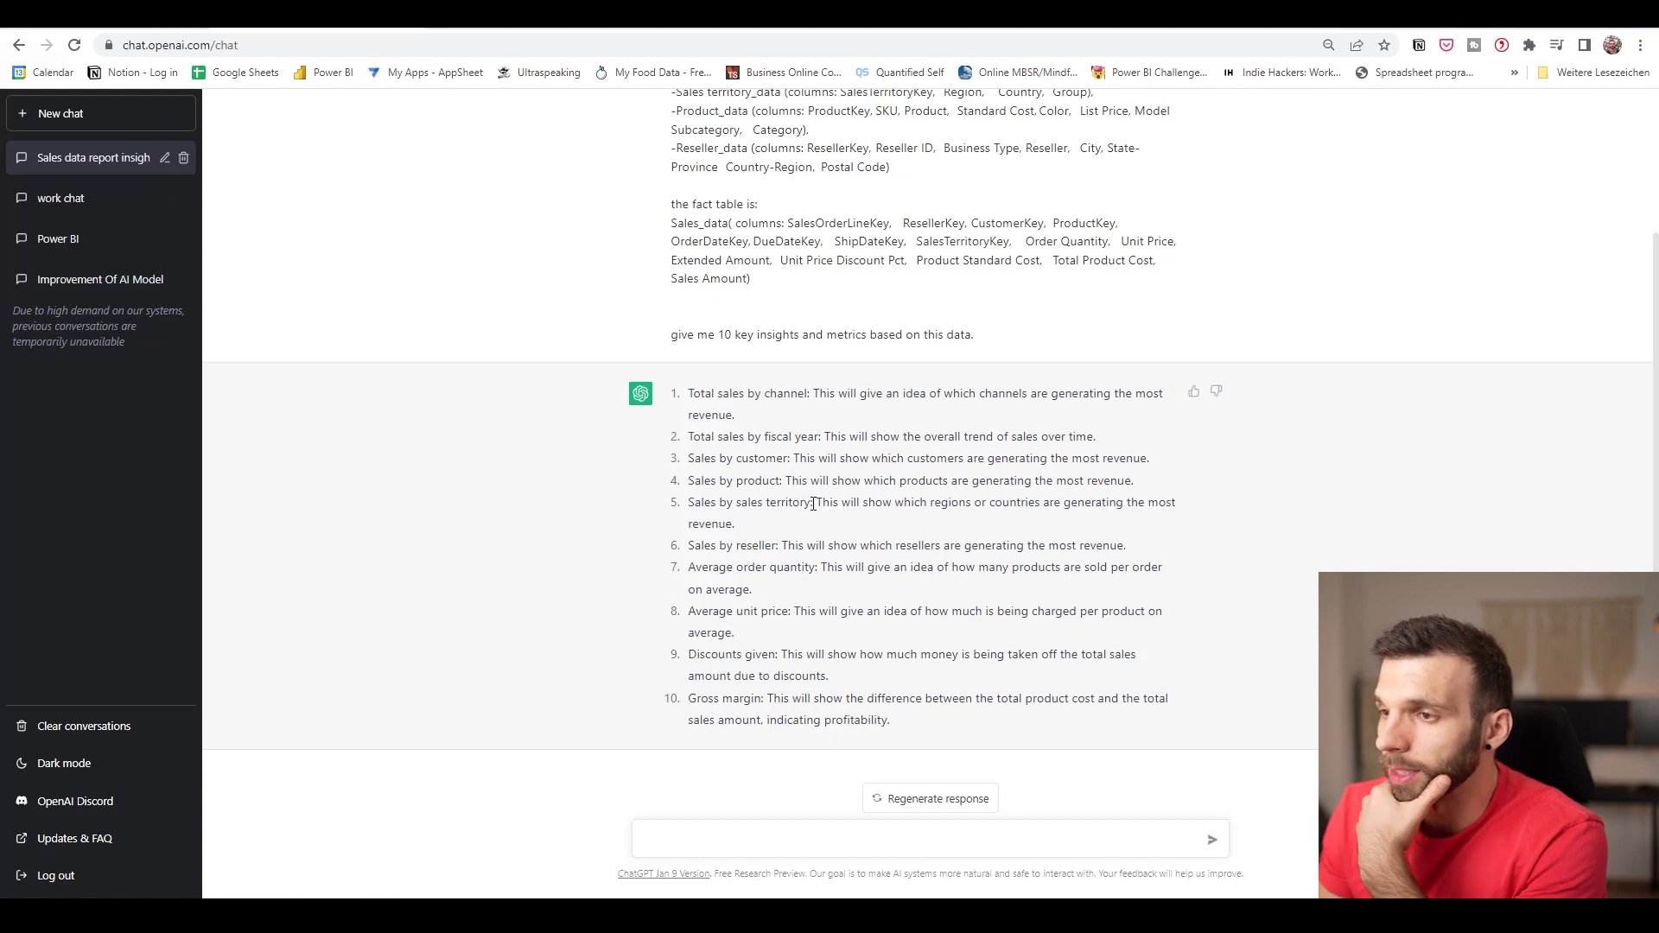
pyautogui.moveTo(813, 504); pyautogui.dragTo(666, 387)
pyautogui.click(688, 394)
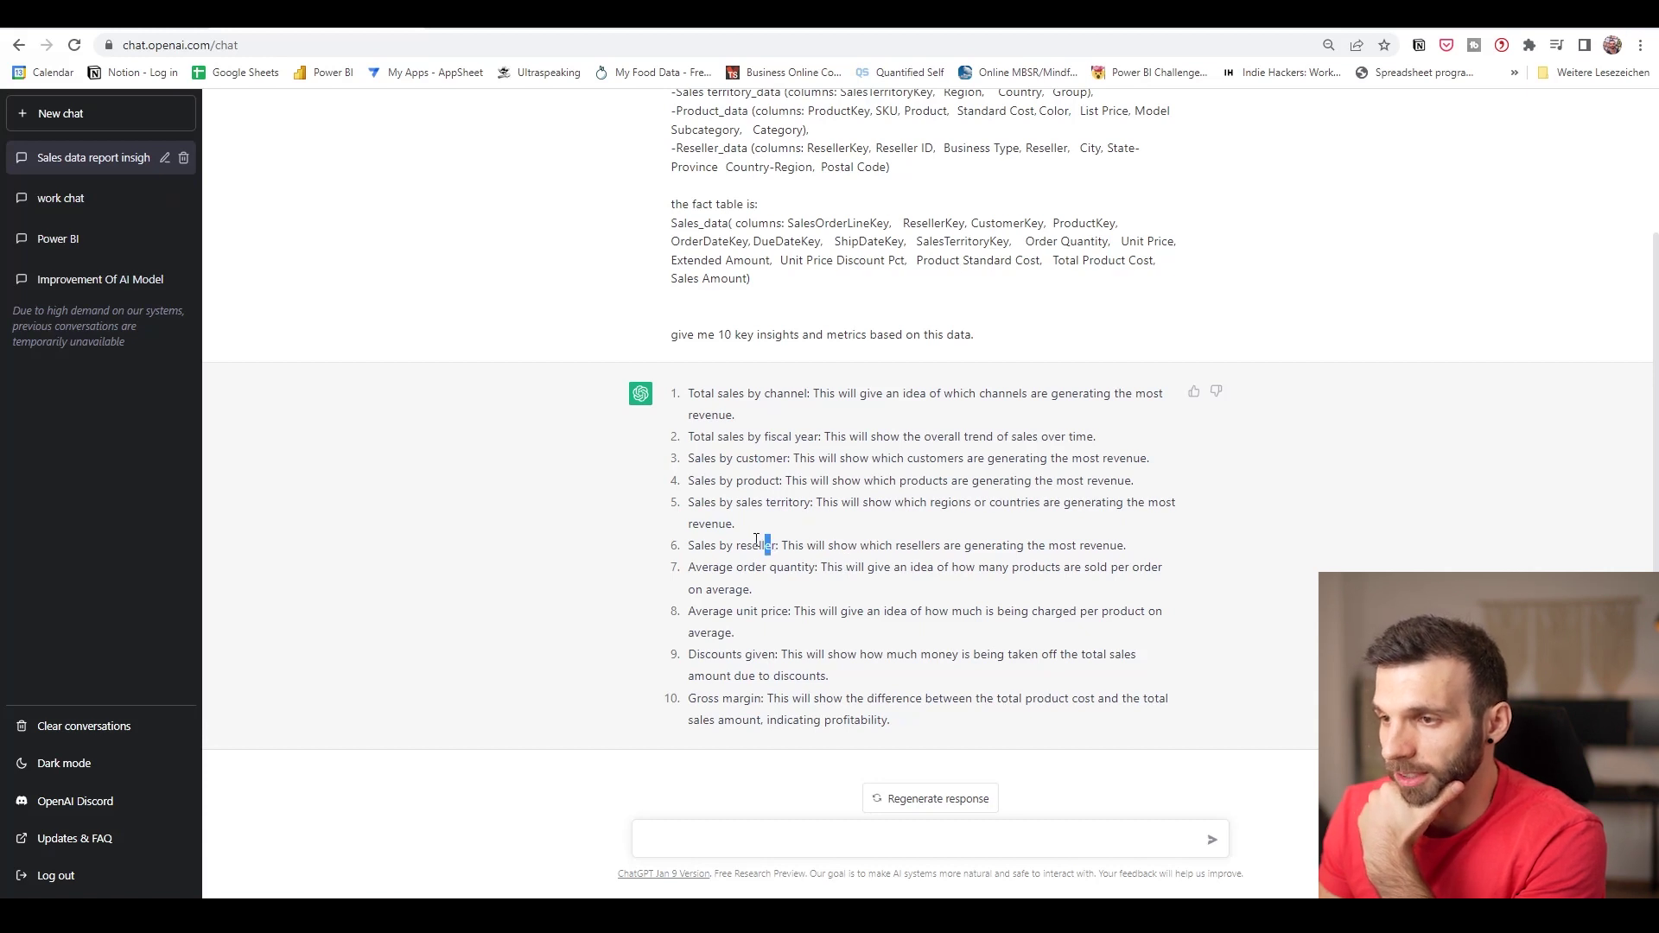
pyautogui.moveTo(770, 545); pyautogui.dragTo(683, 390)
pyautogui.click(810, 459)
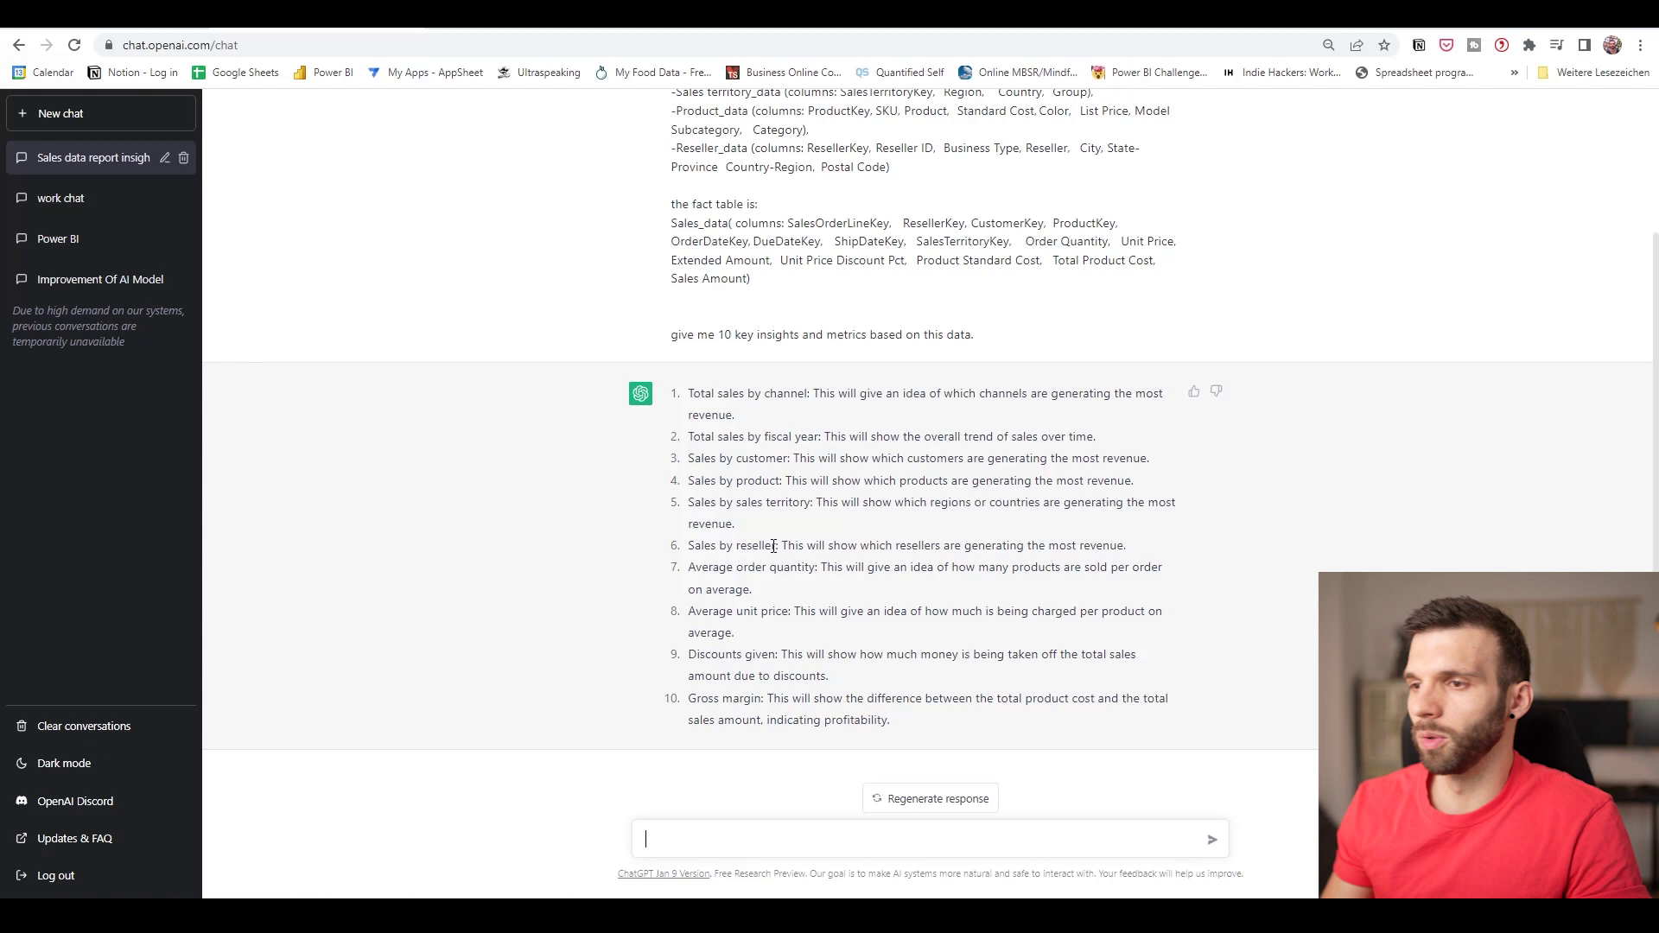
pyautogui.moveTo(773, 546); pyautogui.dragTo(690, 413)
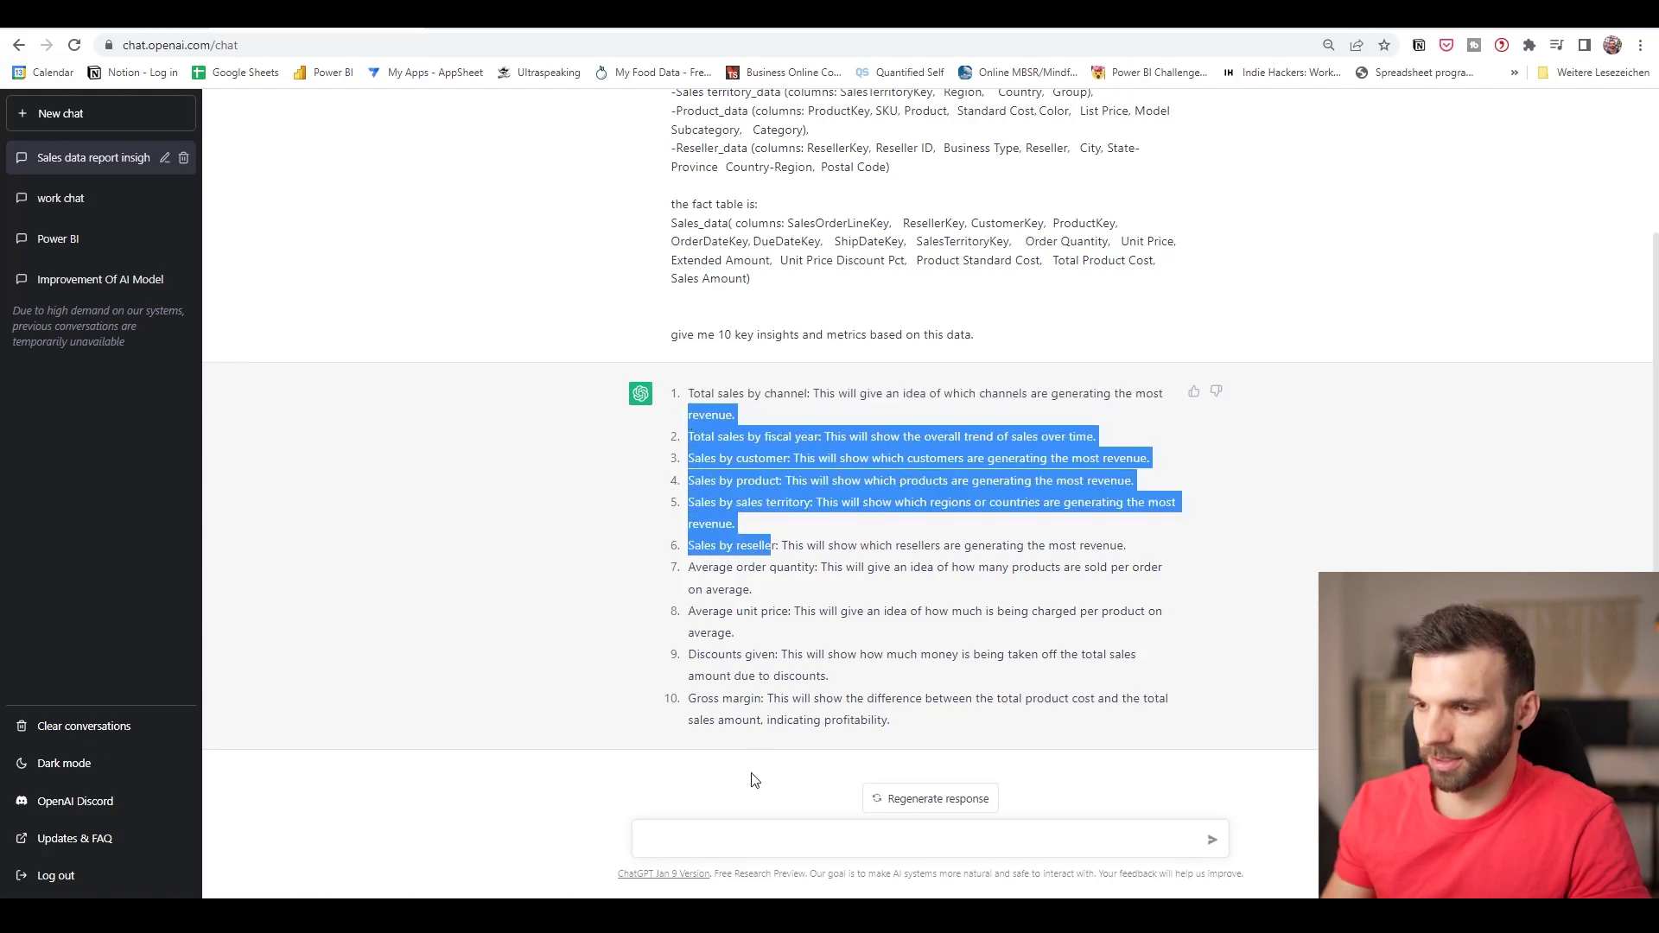
# Send a follow-up asking ChatGPT to treat the six 'sales by' metrics as one.
pyautogui.click(731, 832)
pyautogui.write('consider')
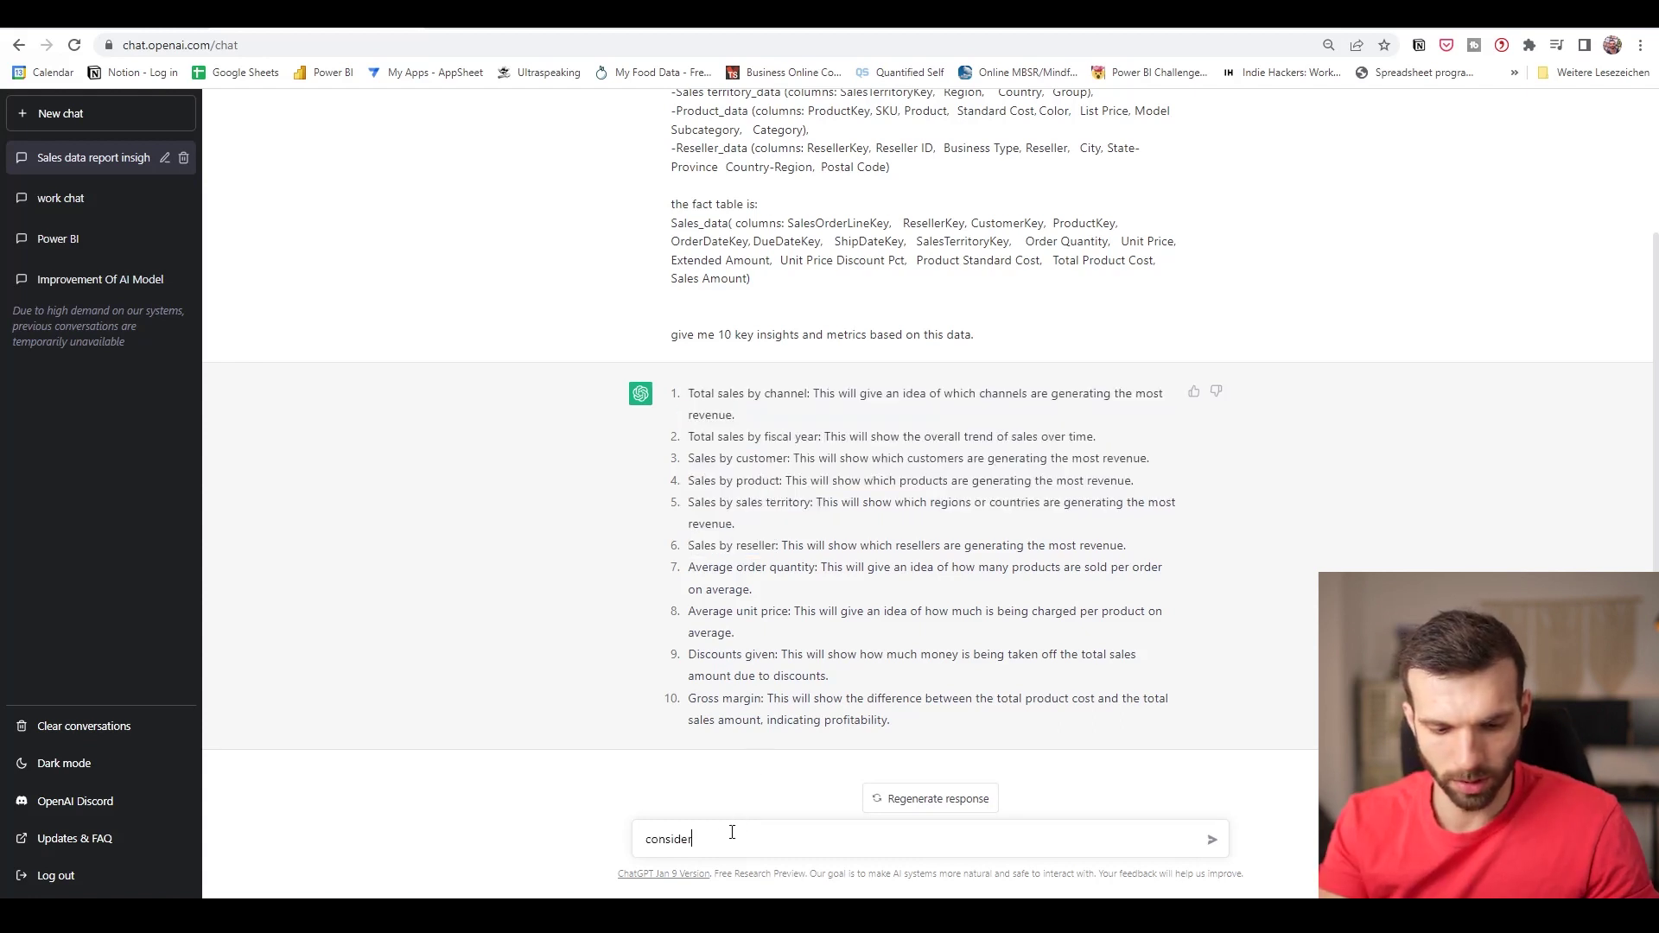
pyautogui.write(' the first 6 metrics')
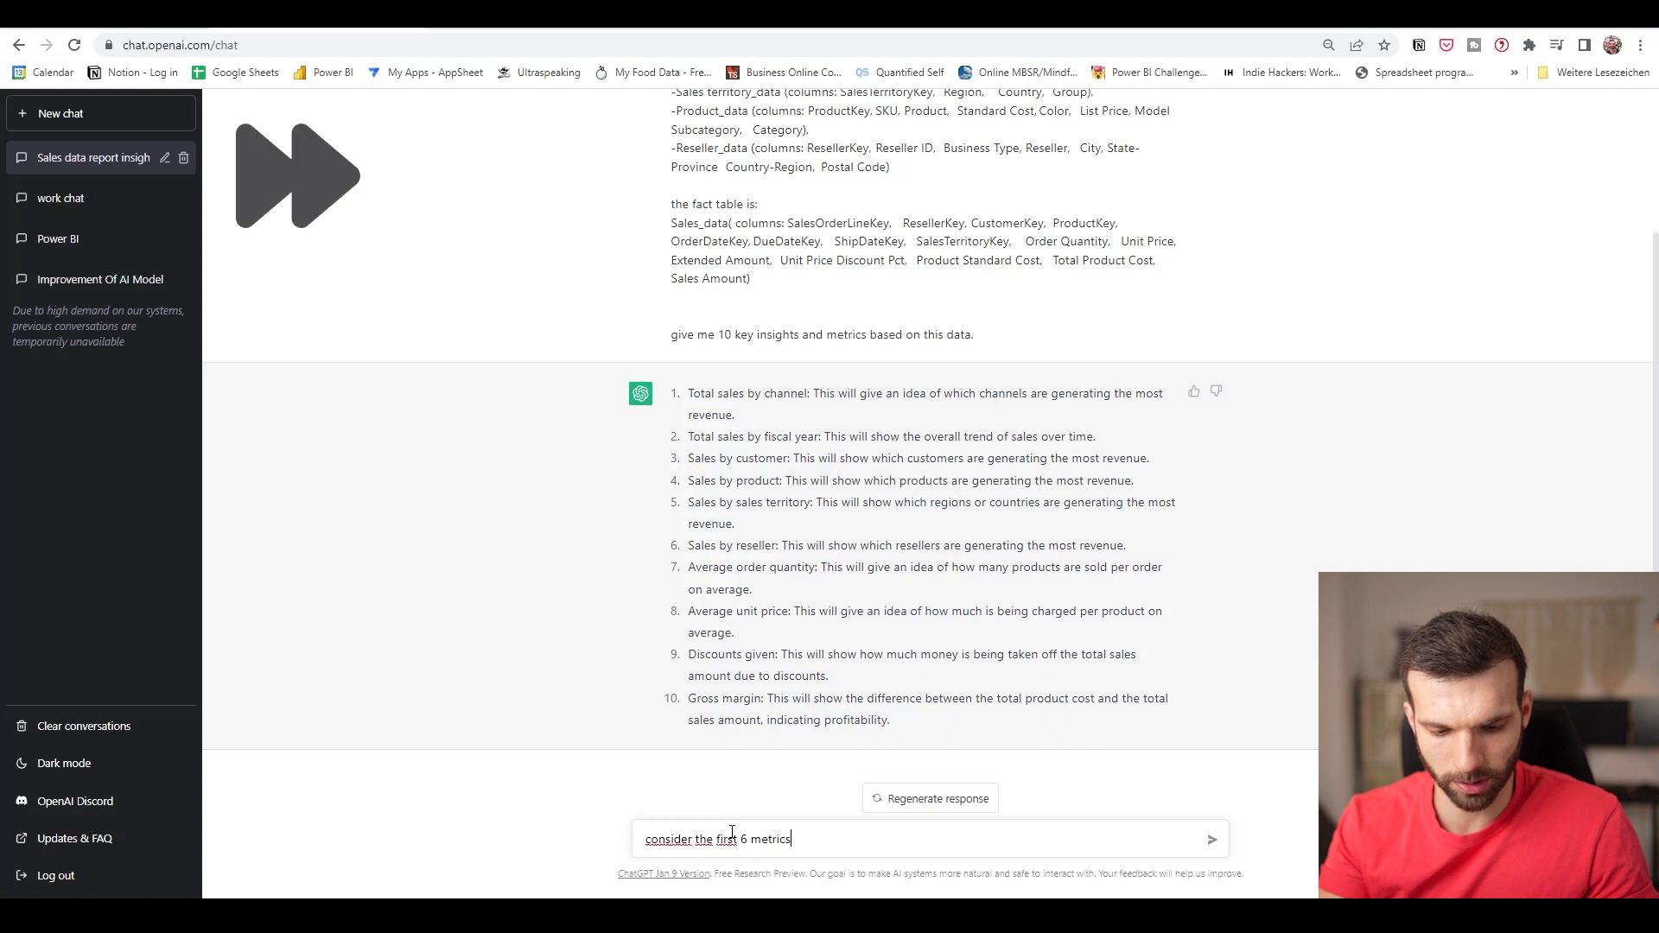
pyautogui.write(' as one, because its all')
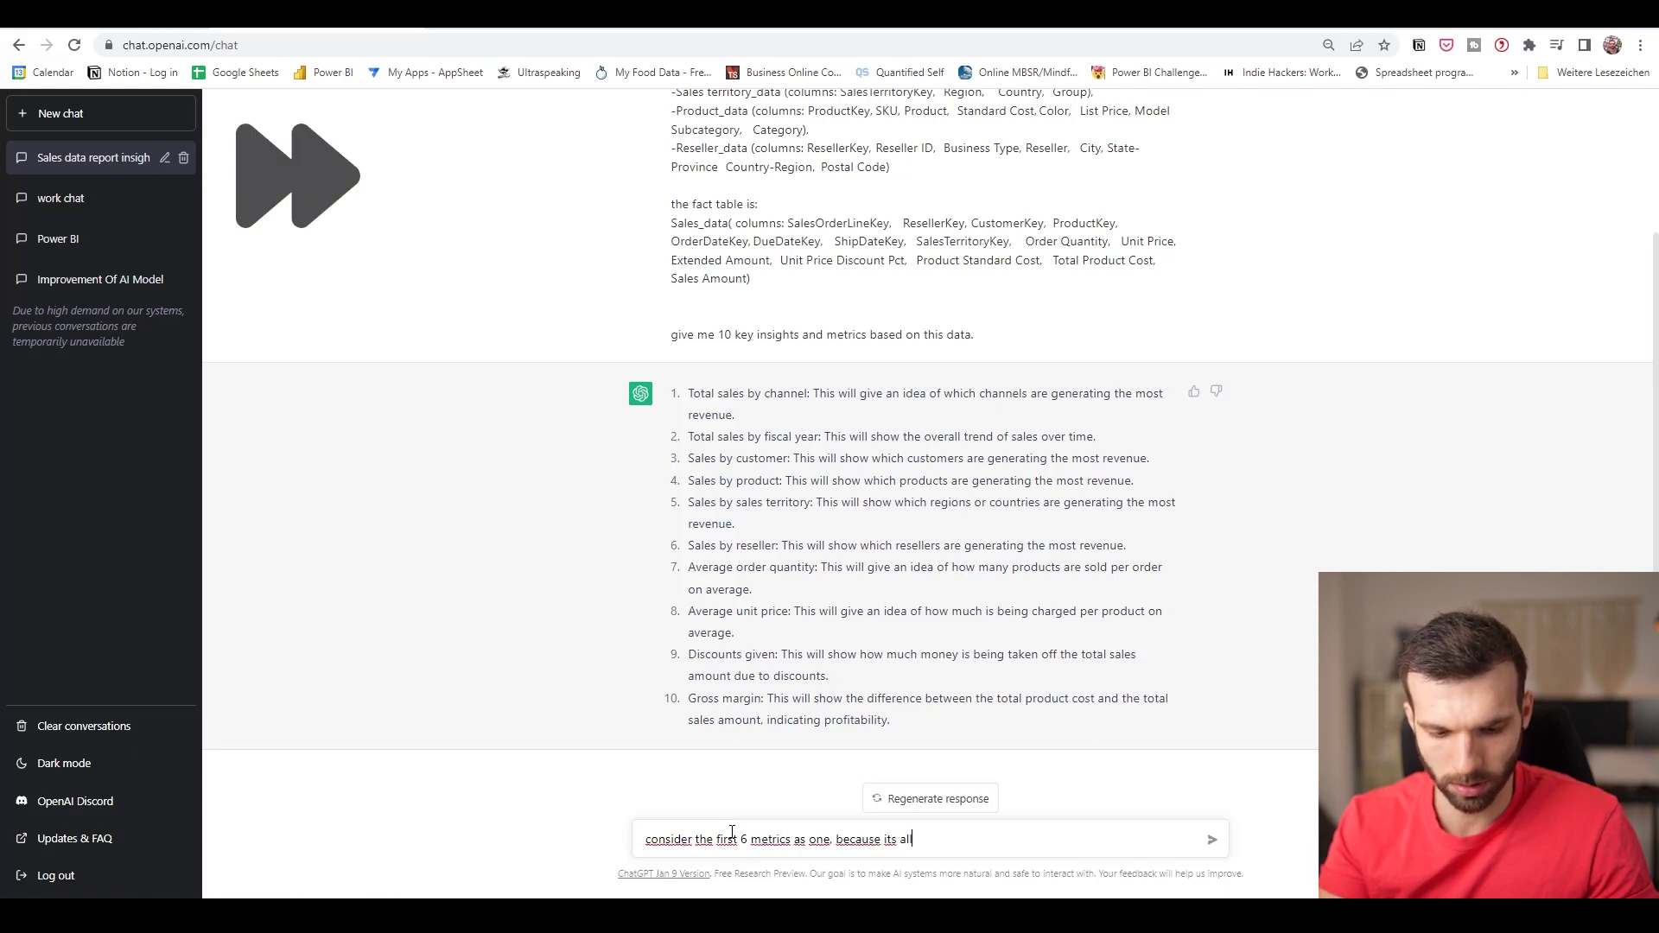
pyautogui.write(' "sales by ')
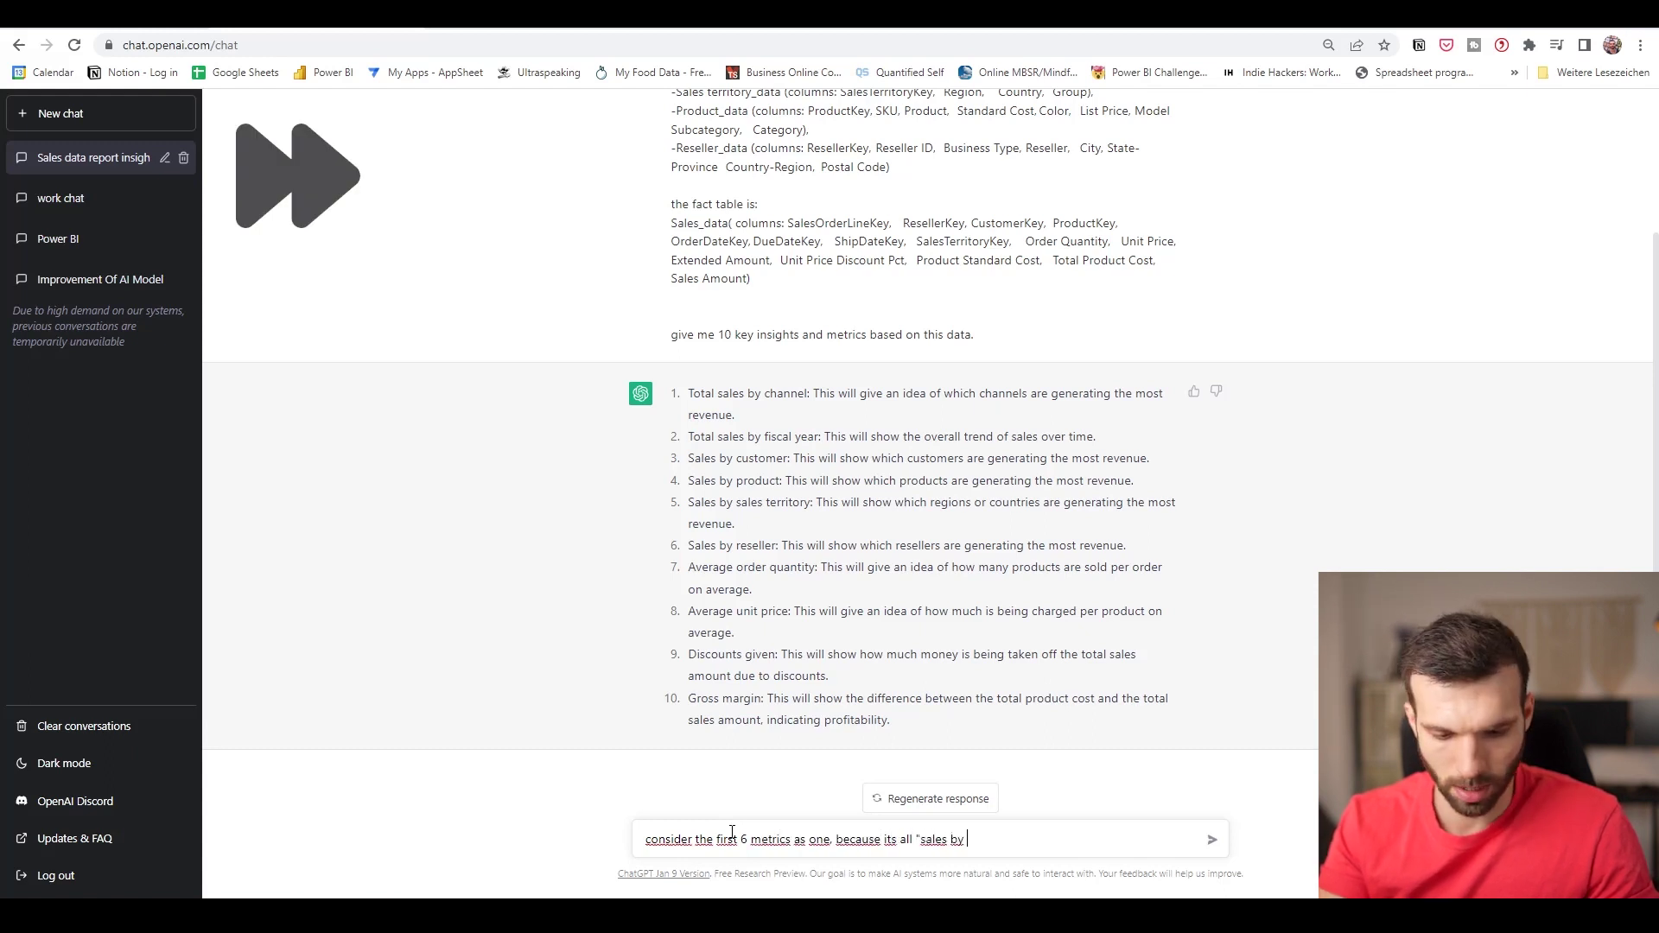
pyautogui.write('something" and crea')
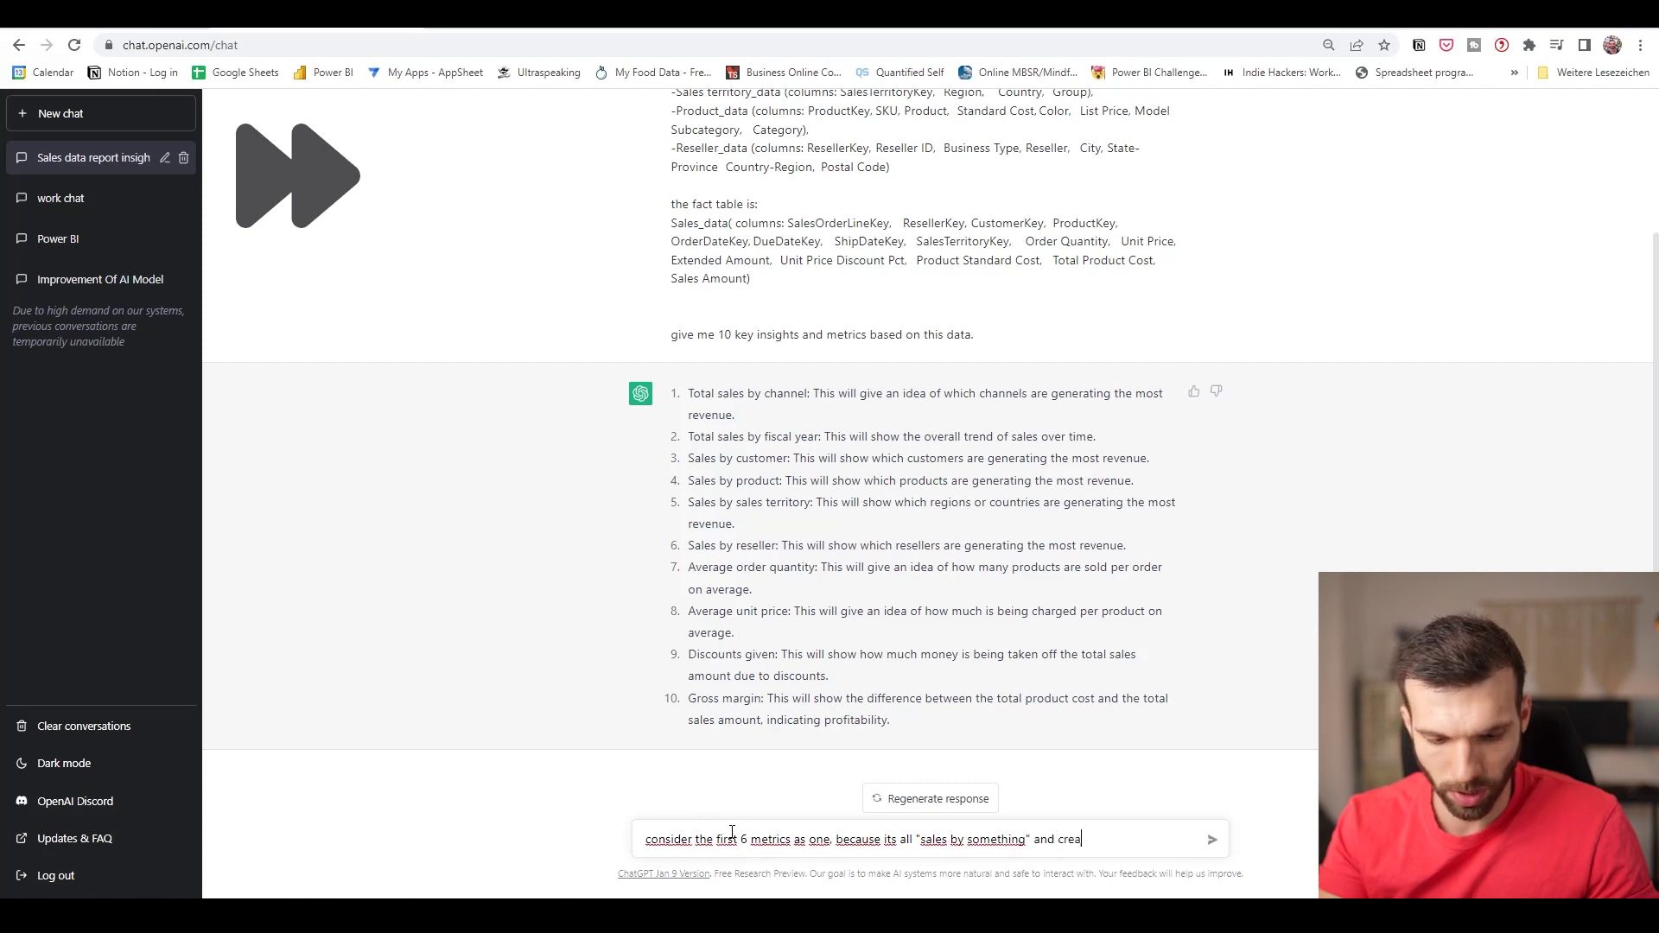
pyautogui.write('te 10 metrics based on this')
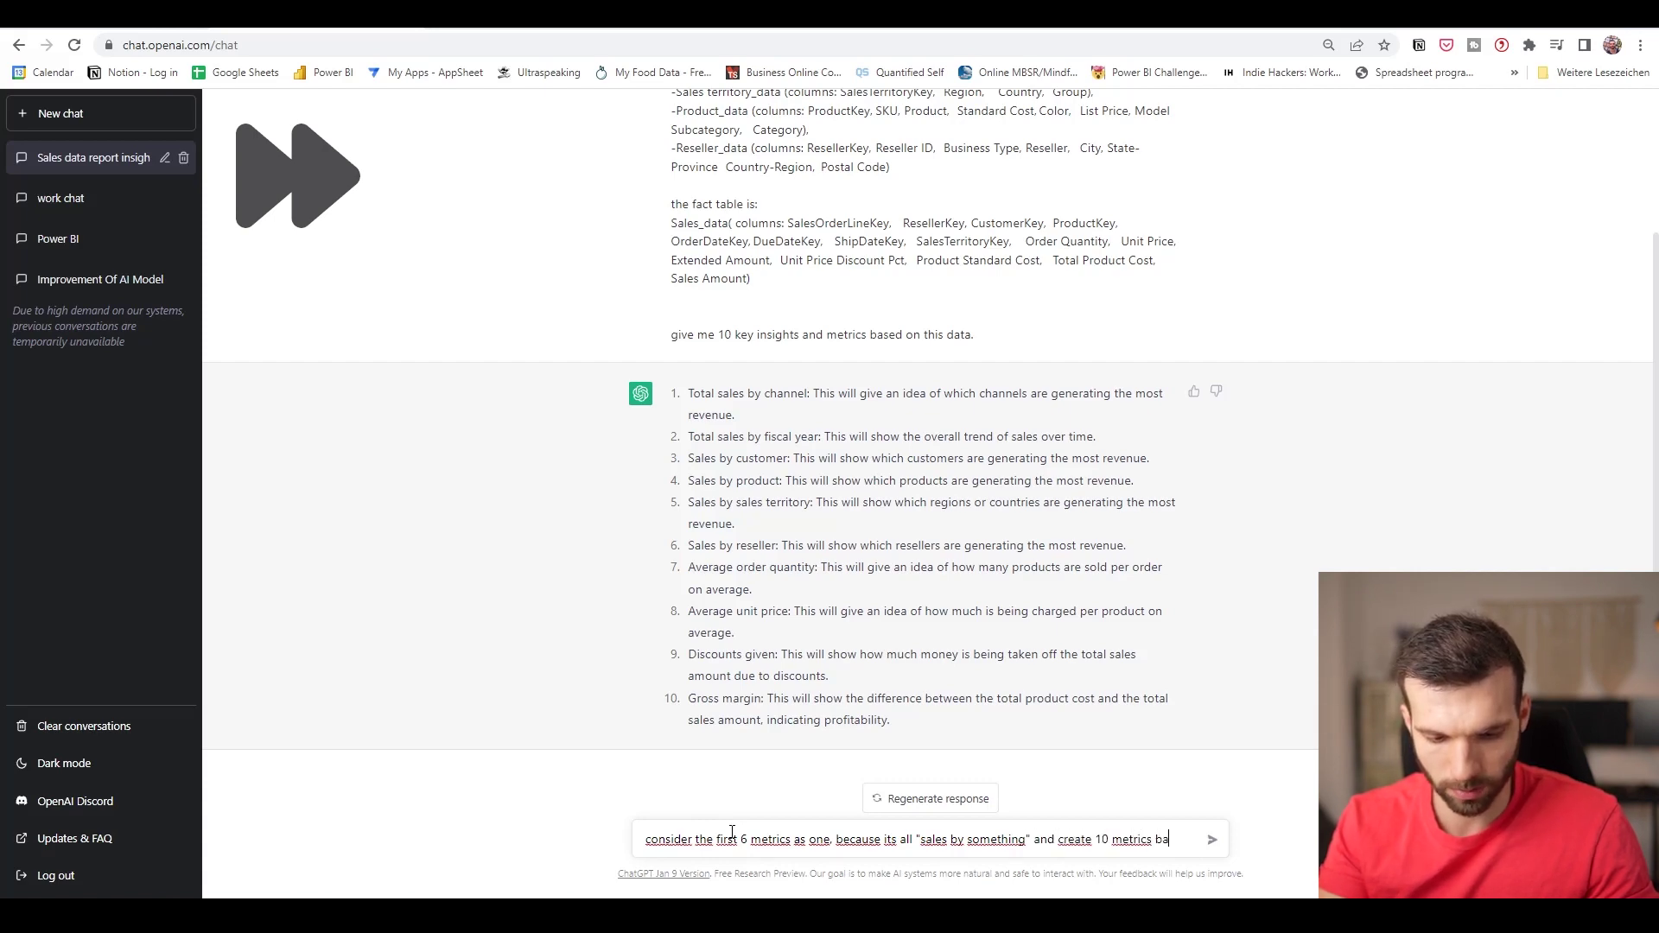
pyautogui.press('Return')
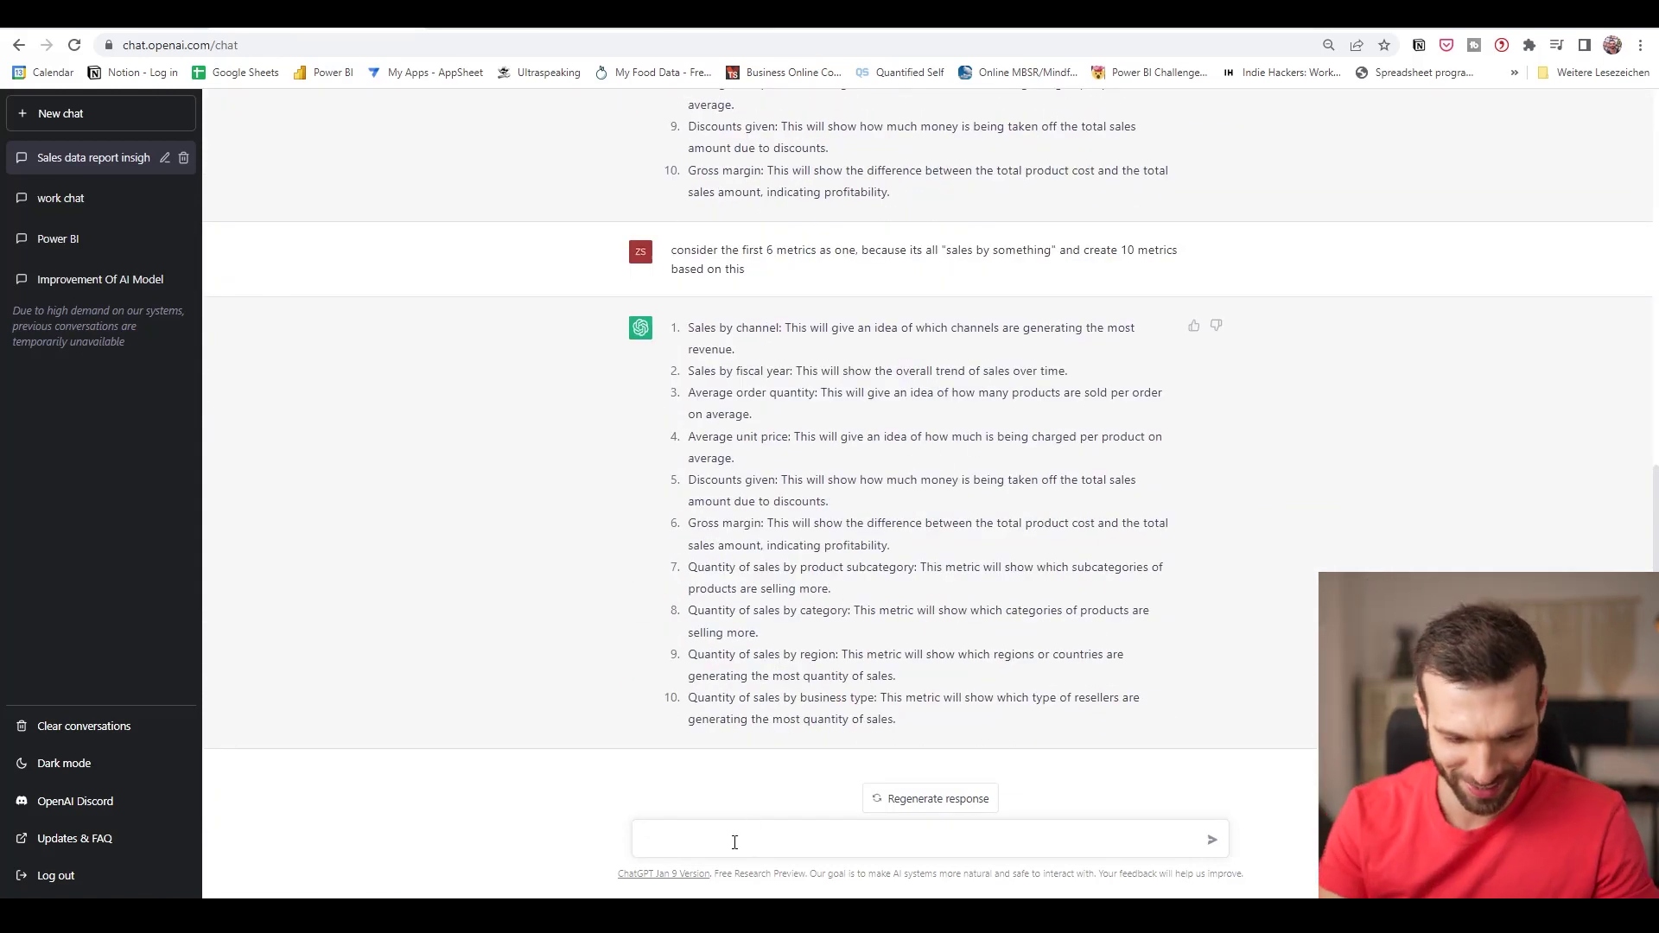
# Ask for 6 other metrics instead of them and compare the new list.
pyautogui.write('the first 6 metrics are the same')
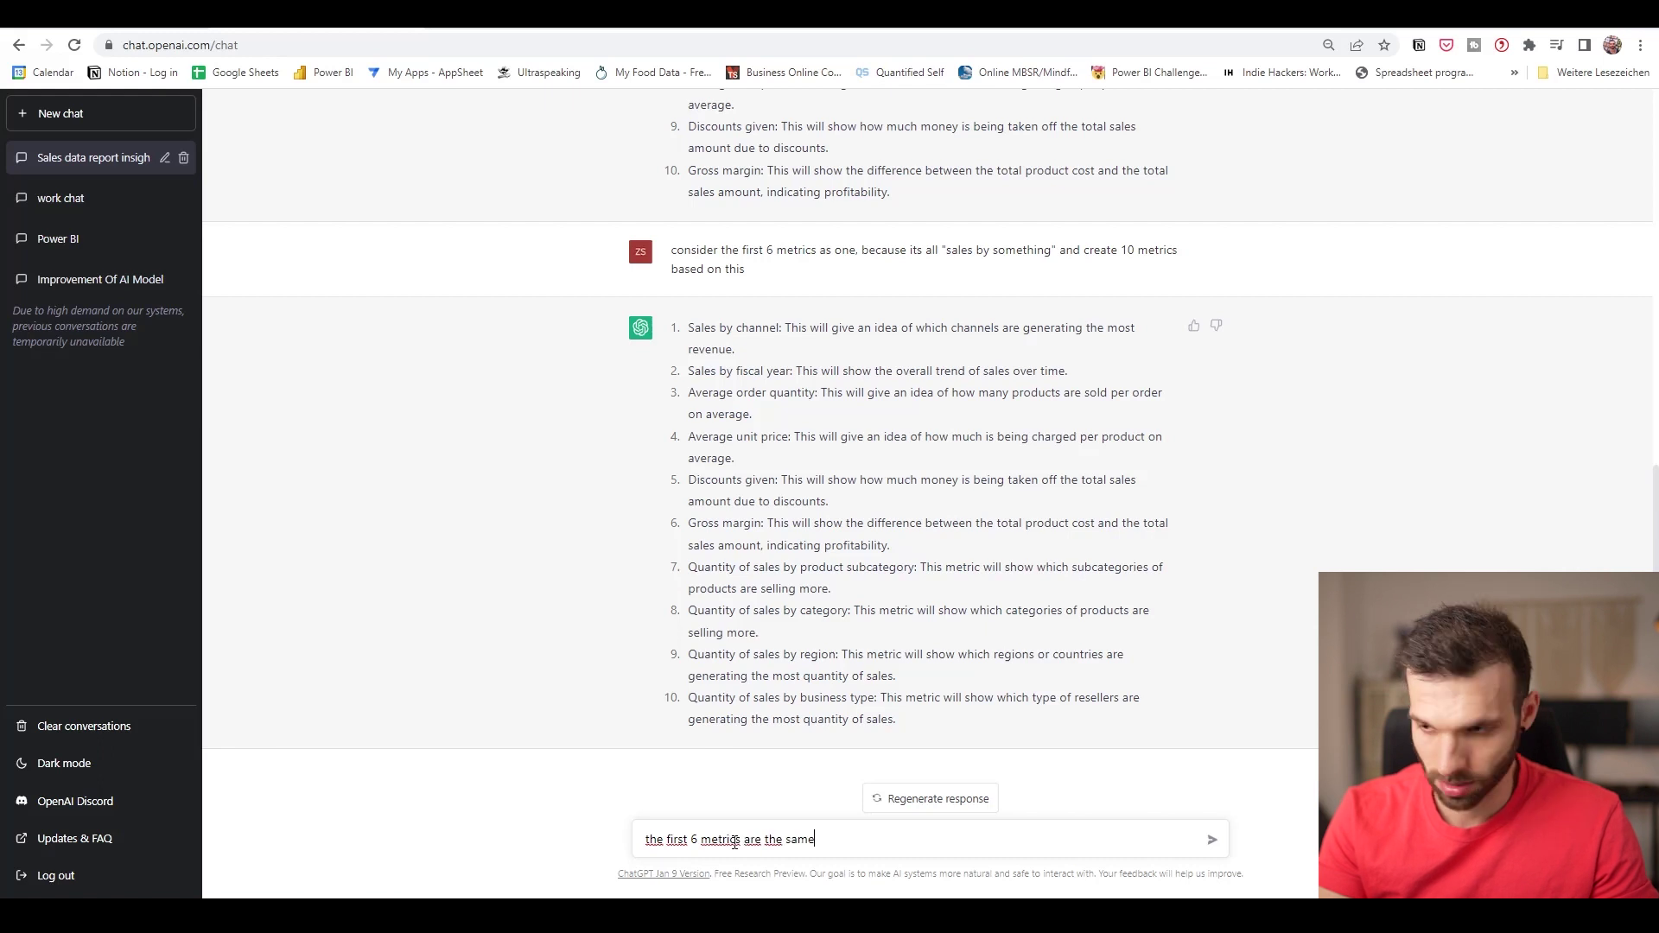
pyautogui.write(', create 6 other emtrics isntead of them')
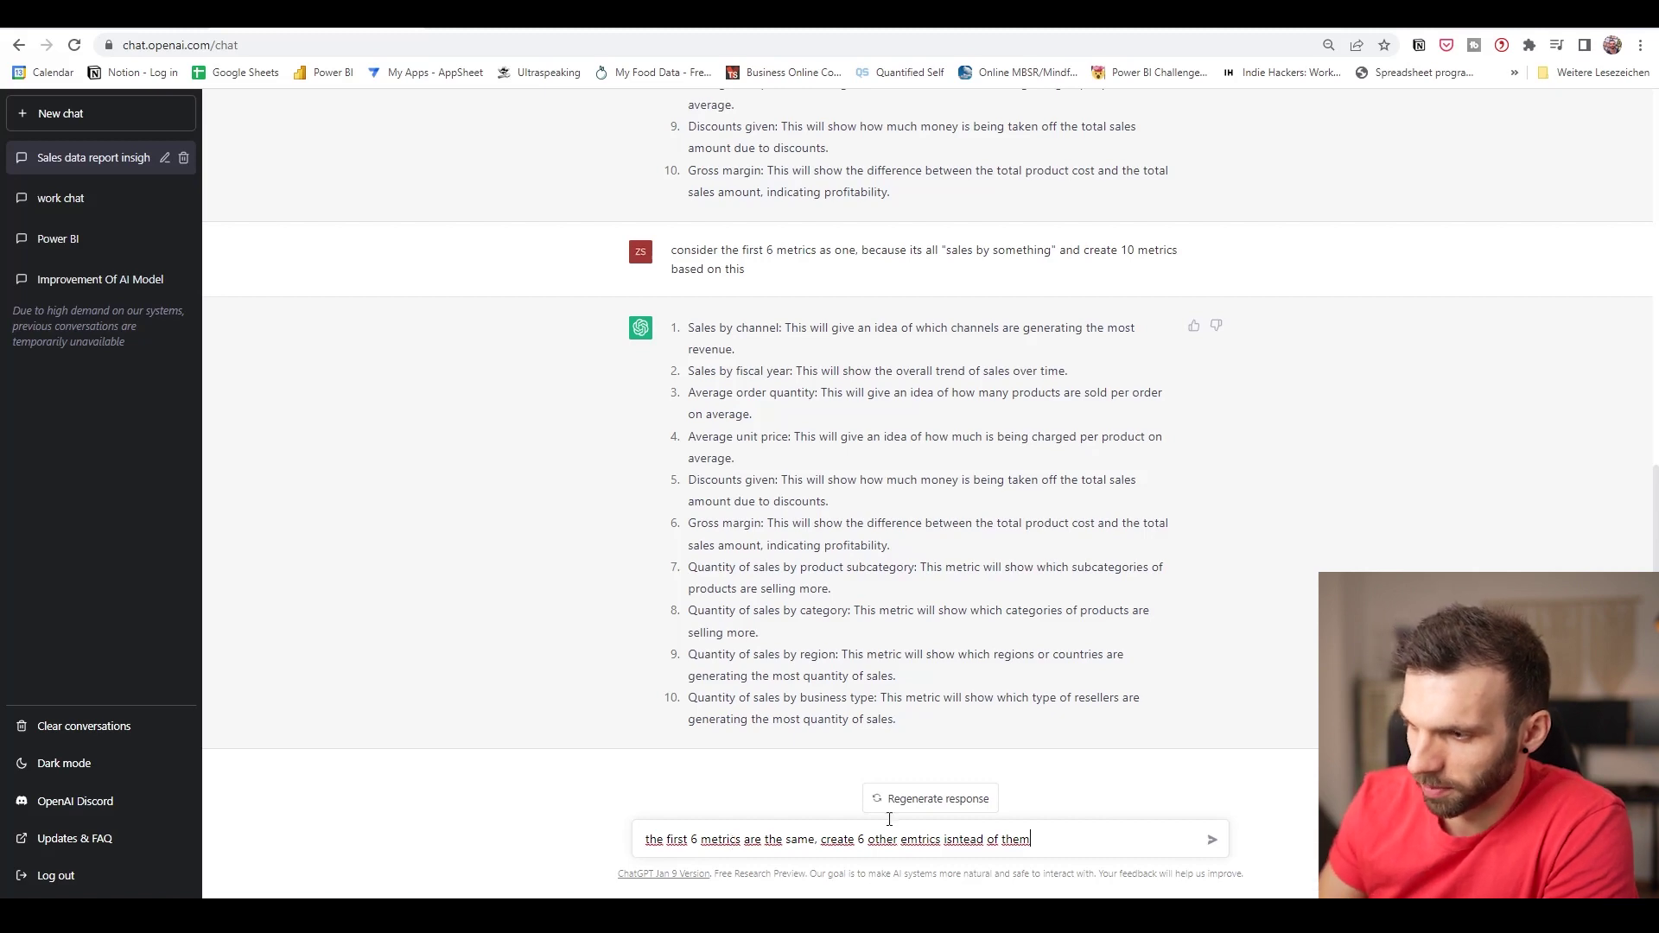
pyautogui.press('Return')
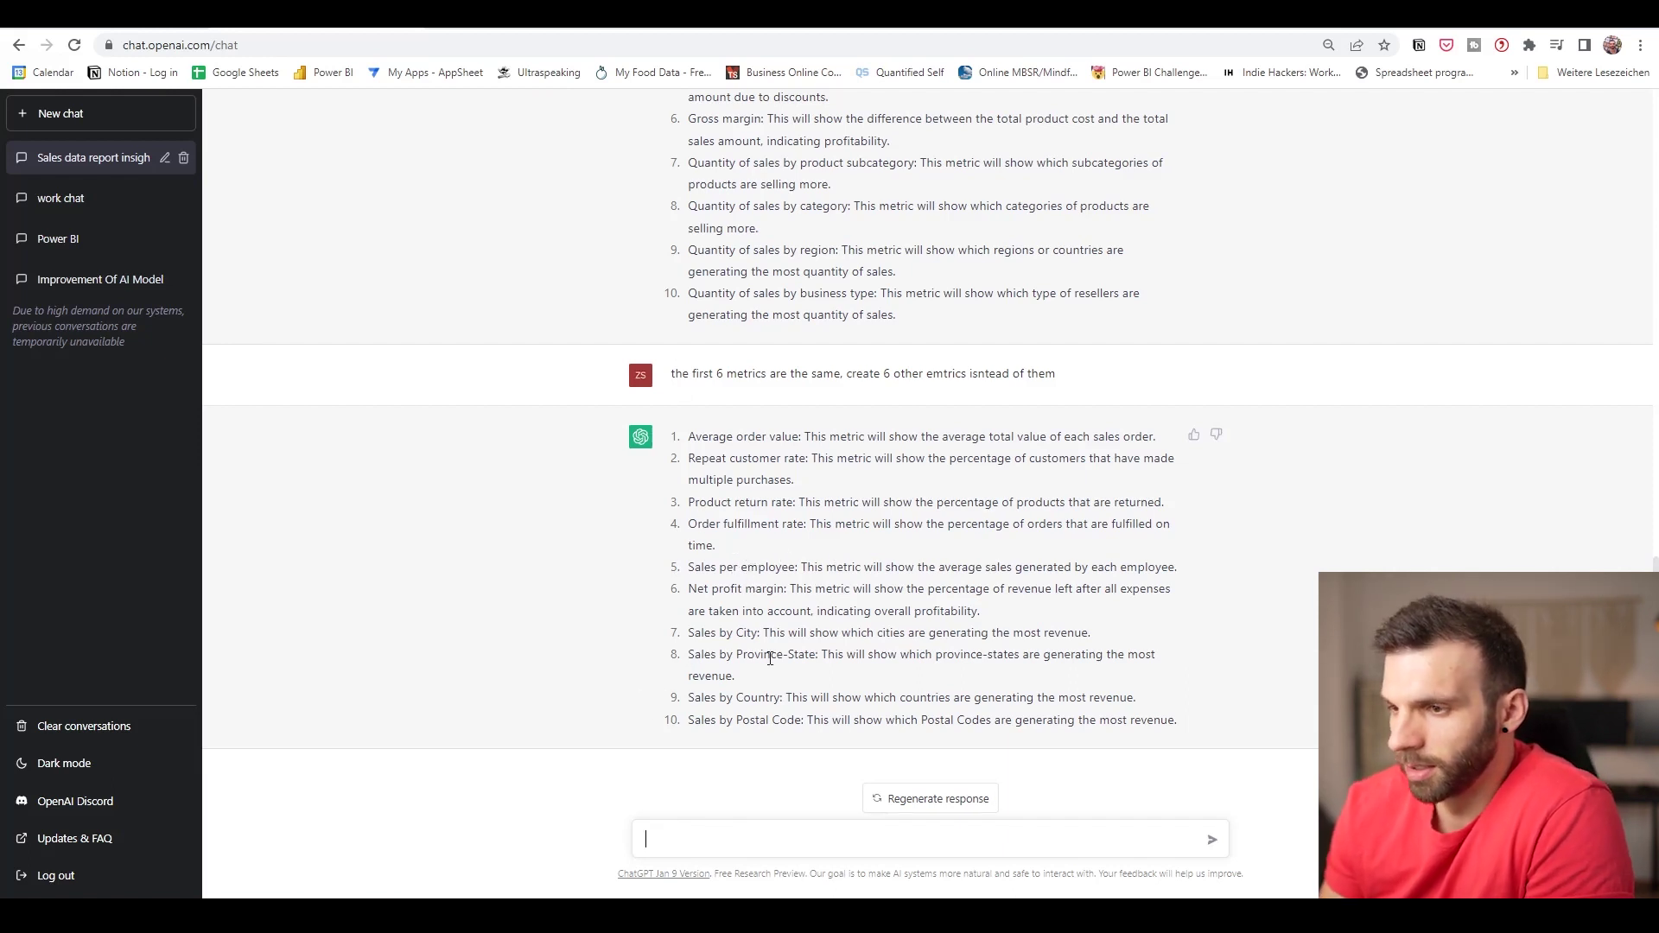
pyautogui.scroll(5, 757, 596)
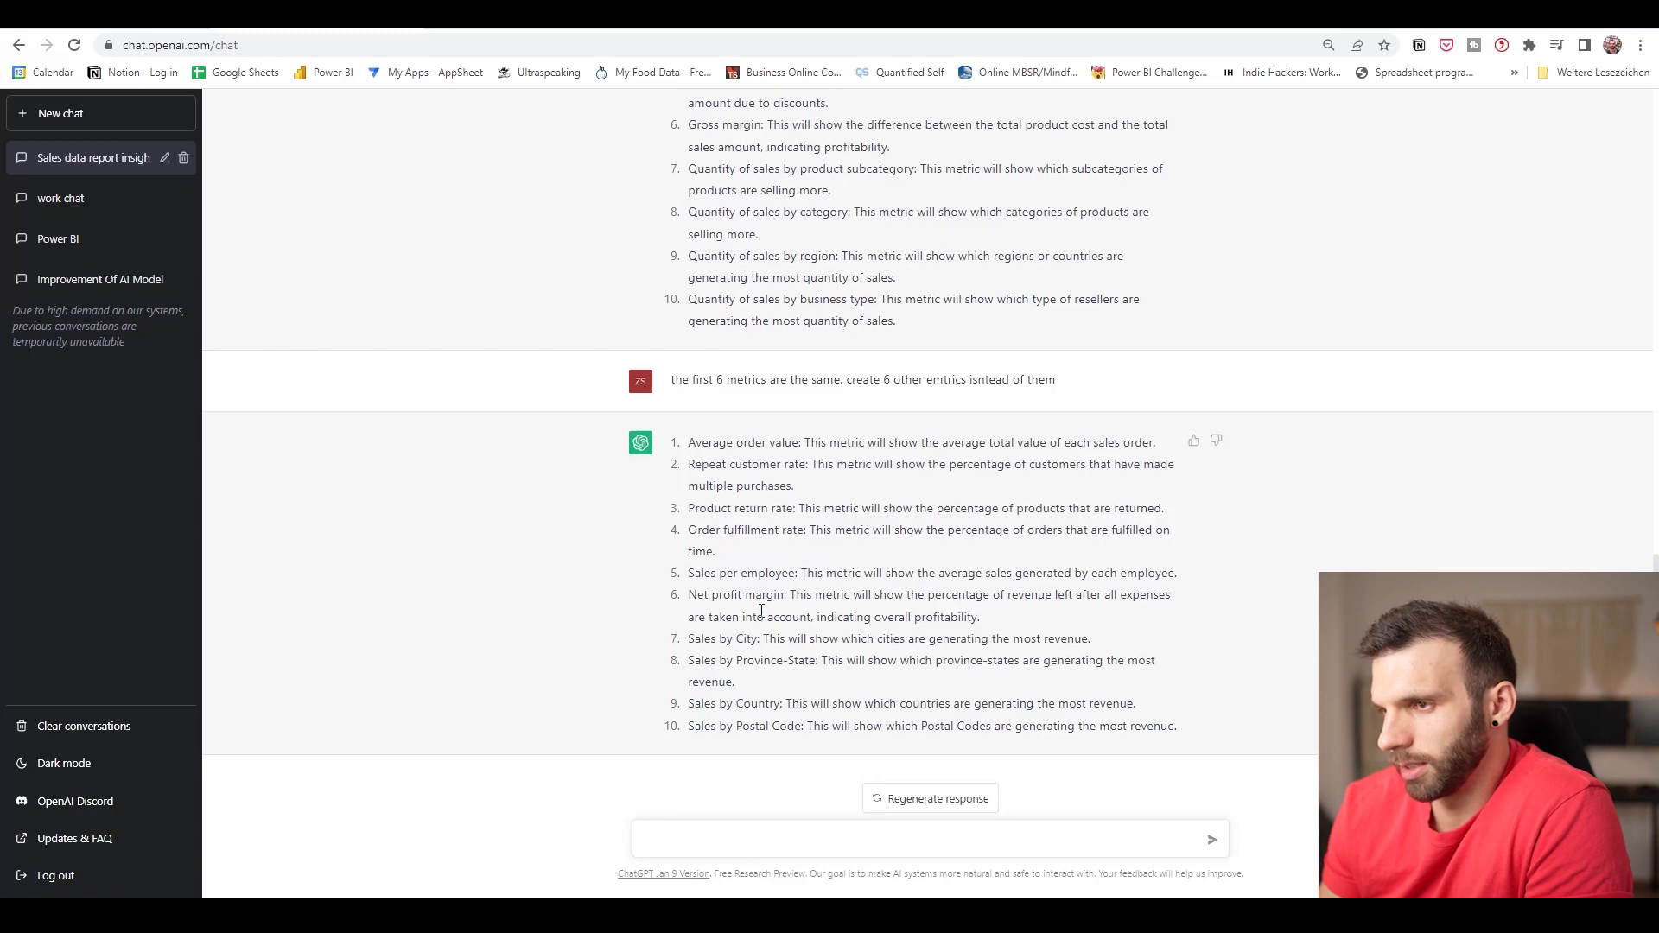
pyautogui.scroll(-5, 761, 615)
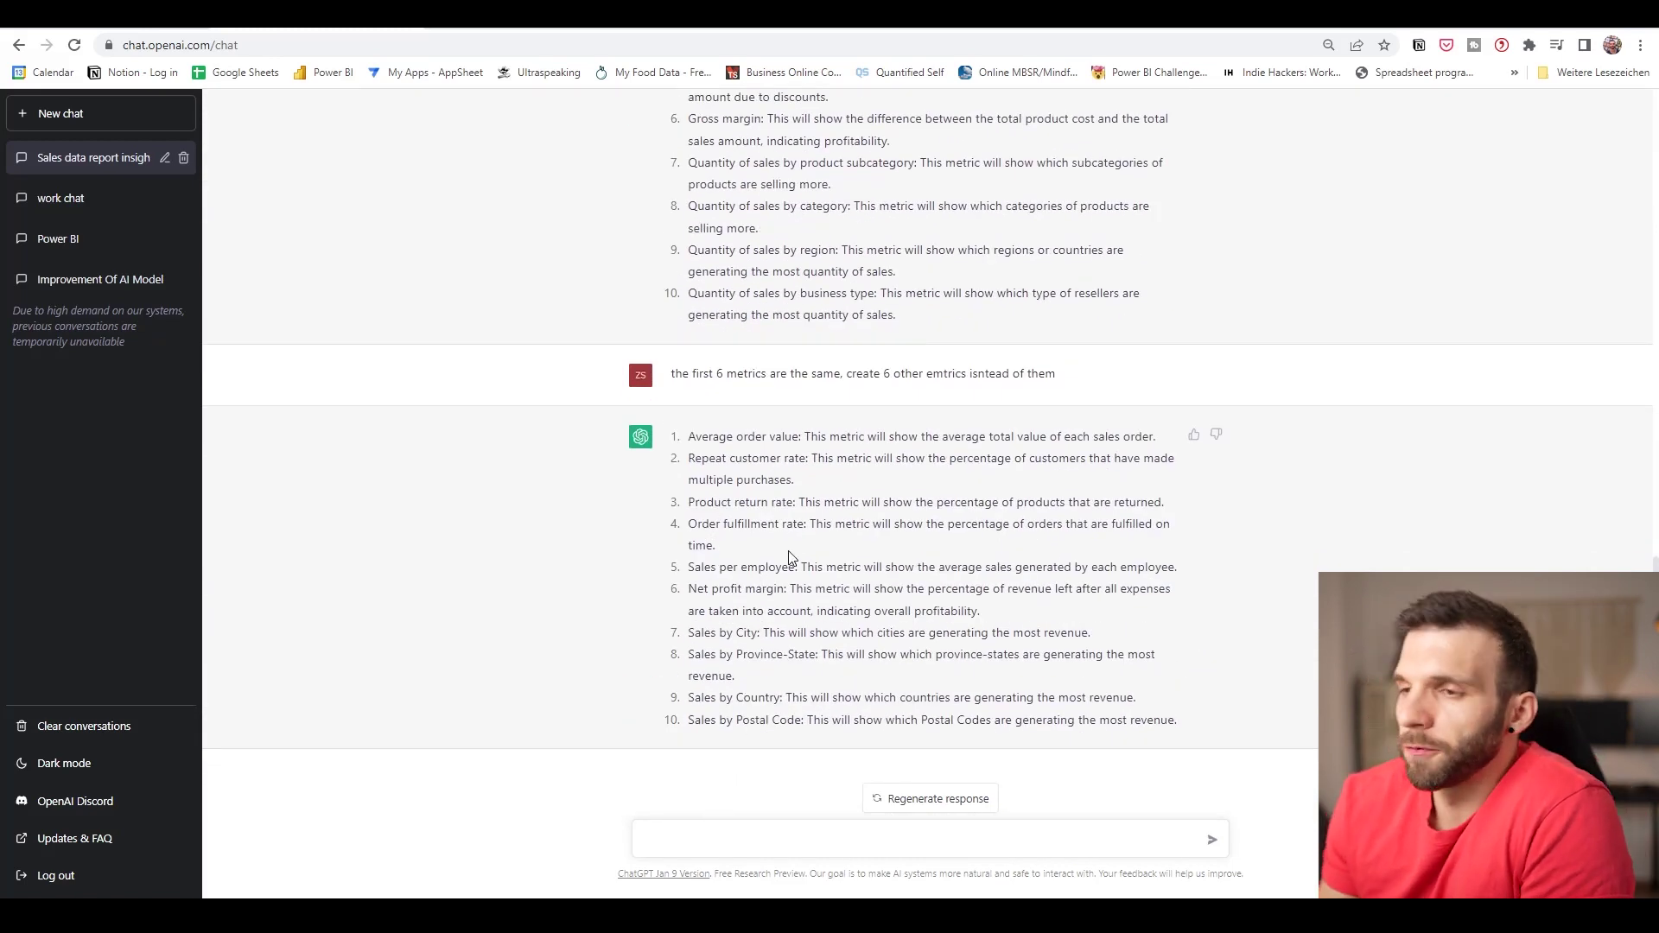
pyautogui.scroll(4, 796, 561)
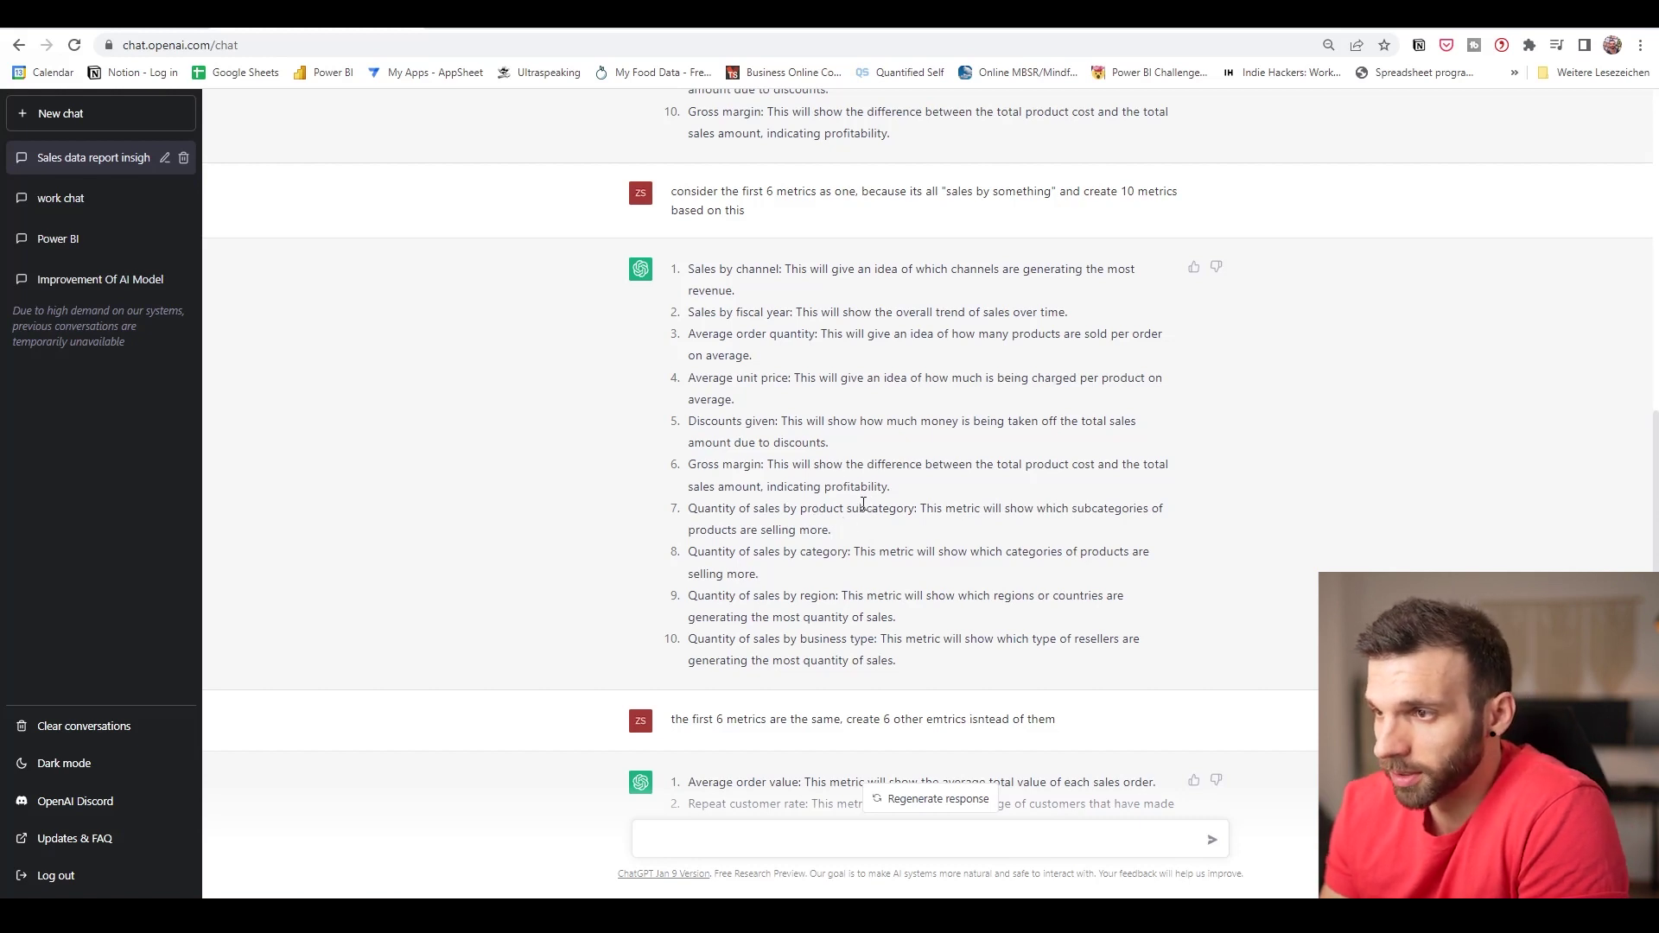
# Write 'Write a dax code for the following metrics:' and paste the eight-metric list.
pyautogui.click(735, 834)
pyautogui.write('Crea')
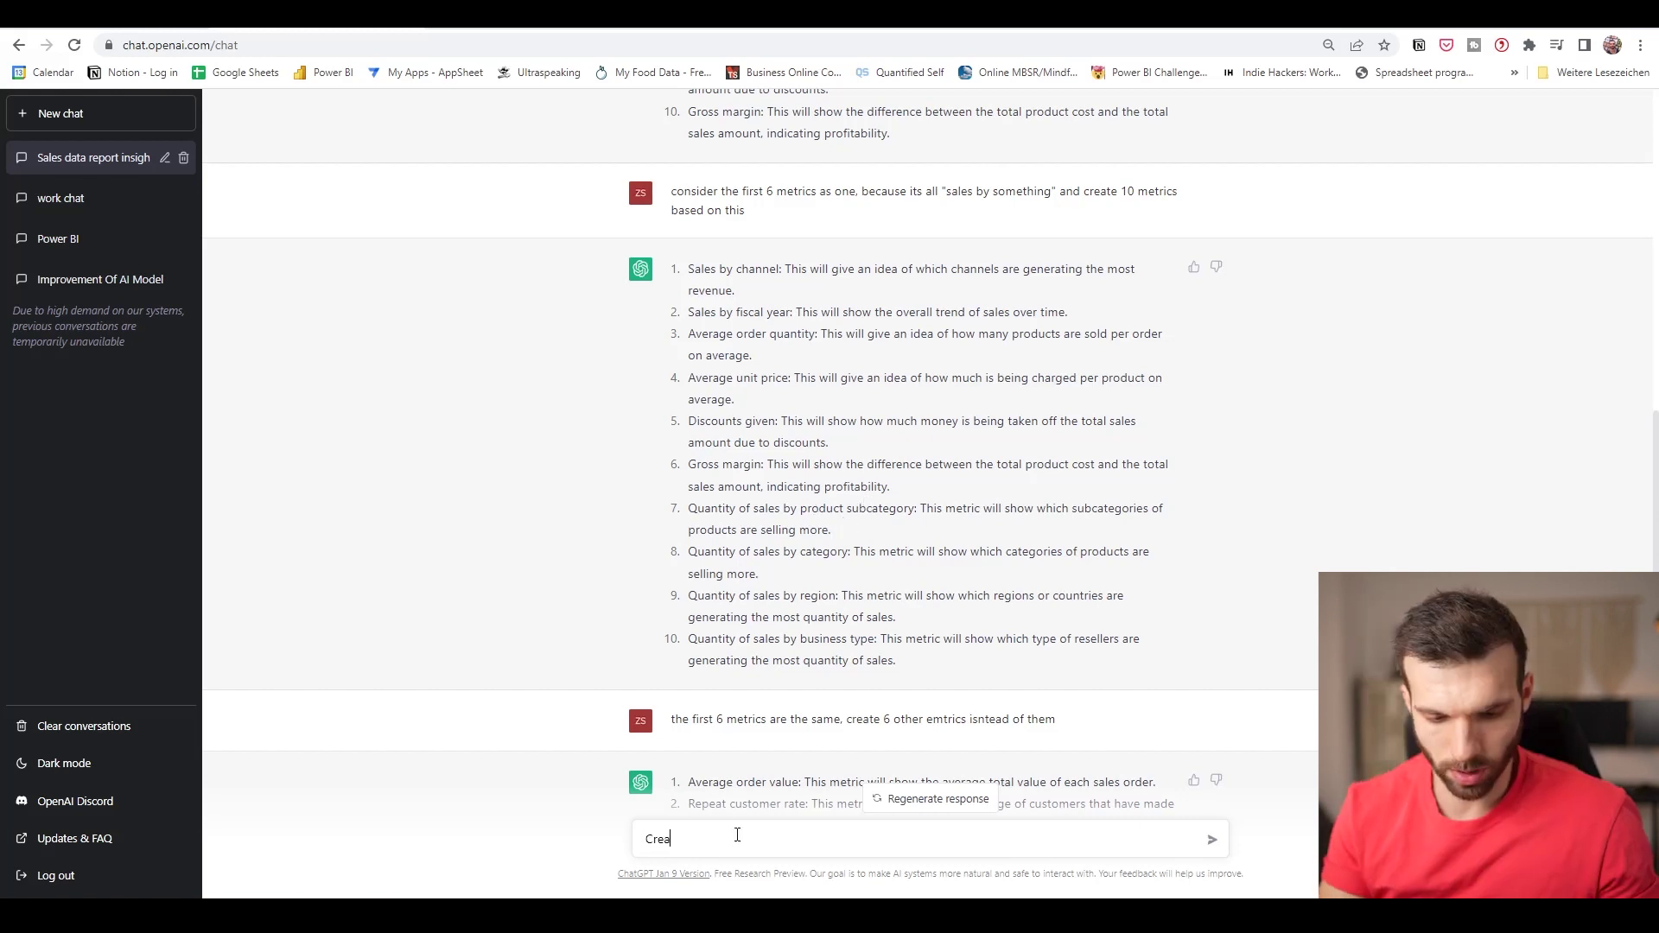
pyautogui.press('BackSpace')
pyautogui.press('BackSpace')
pyautogui.write('Write ')
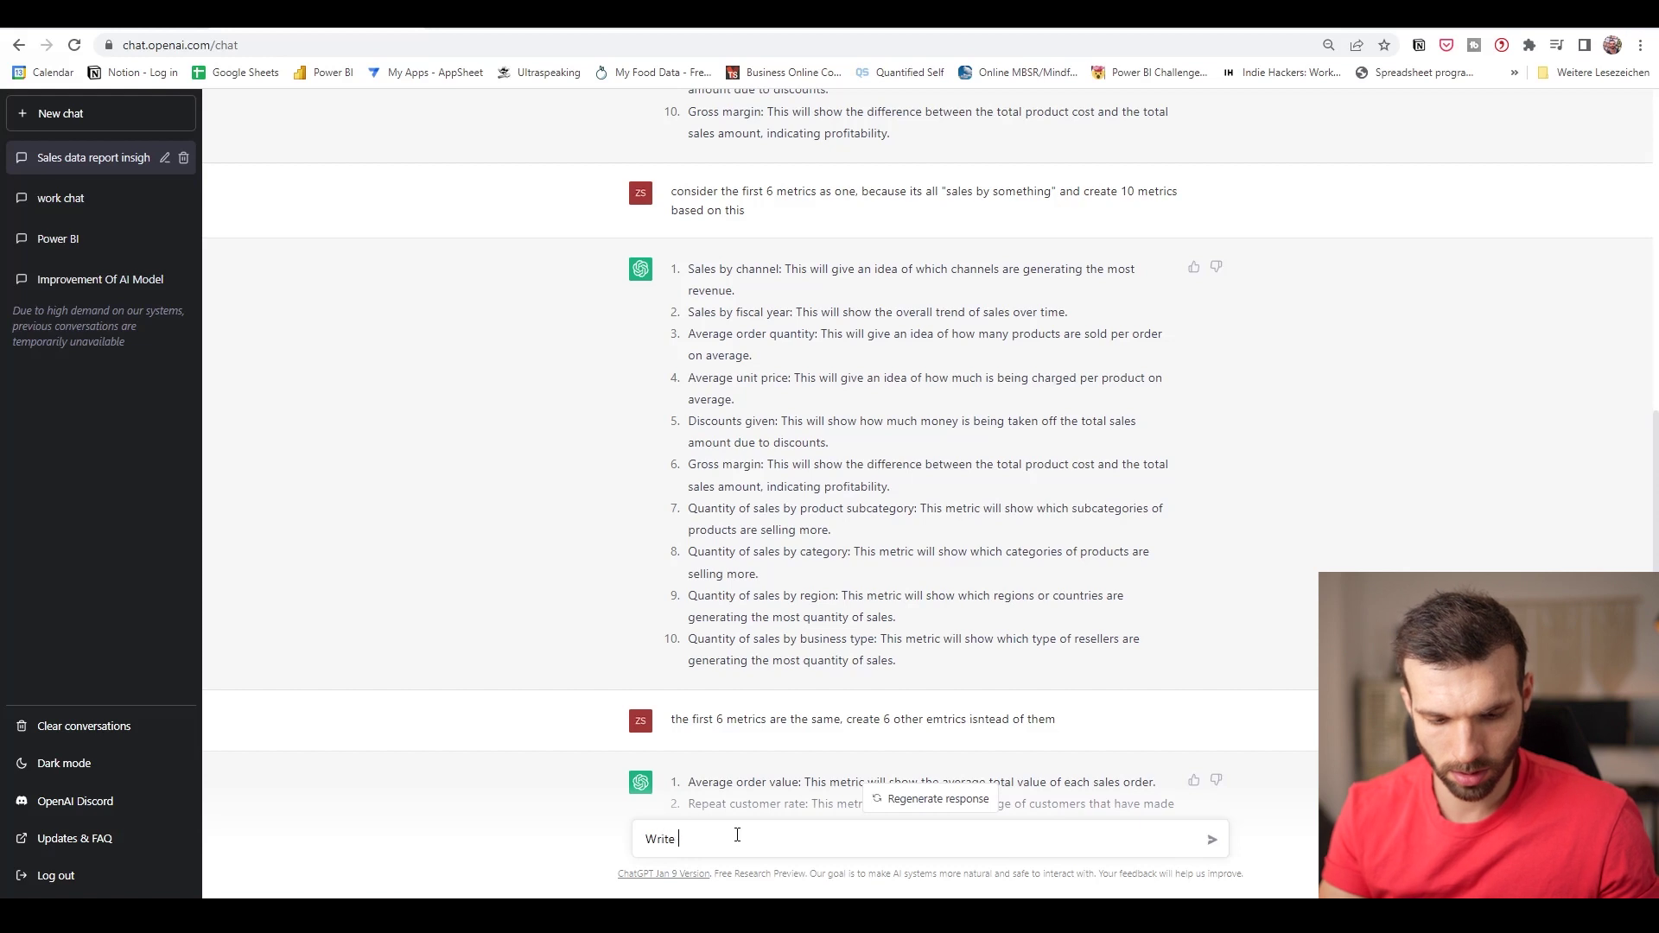
pyautogui.write('a dax code for')
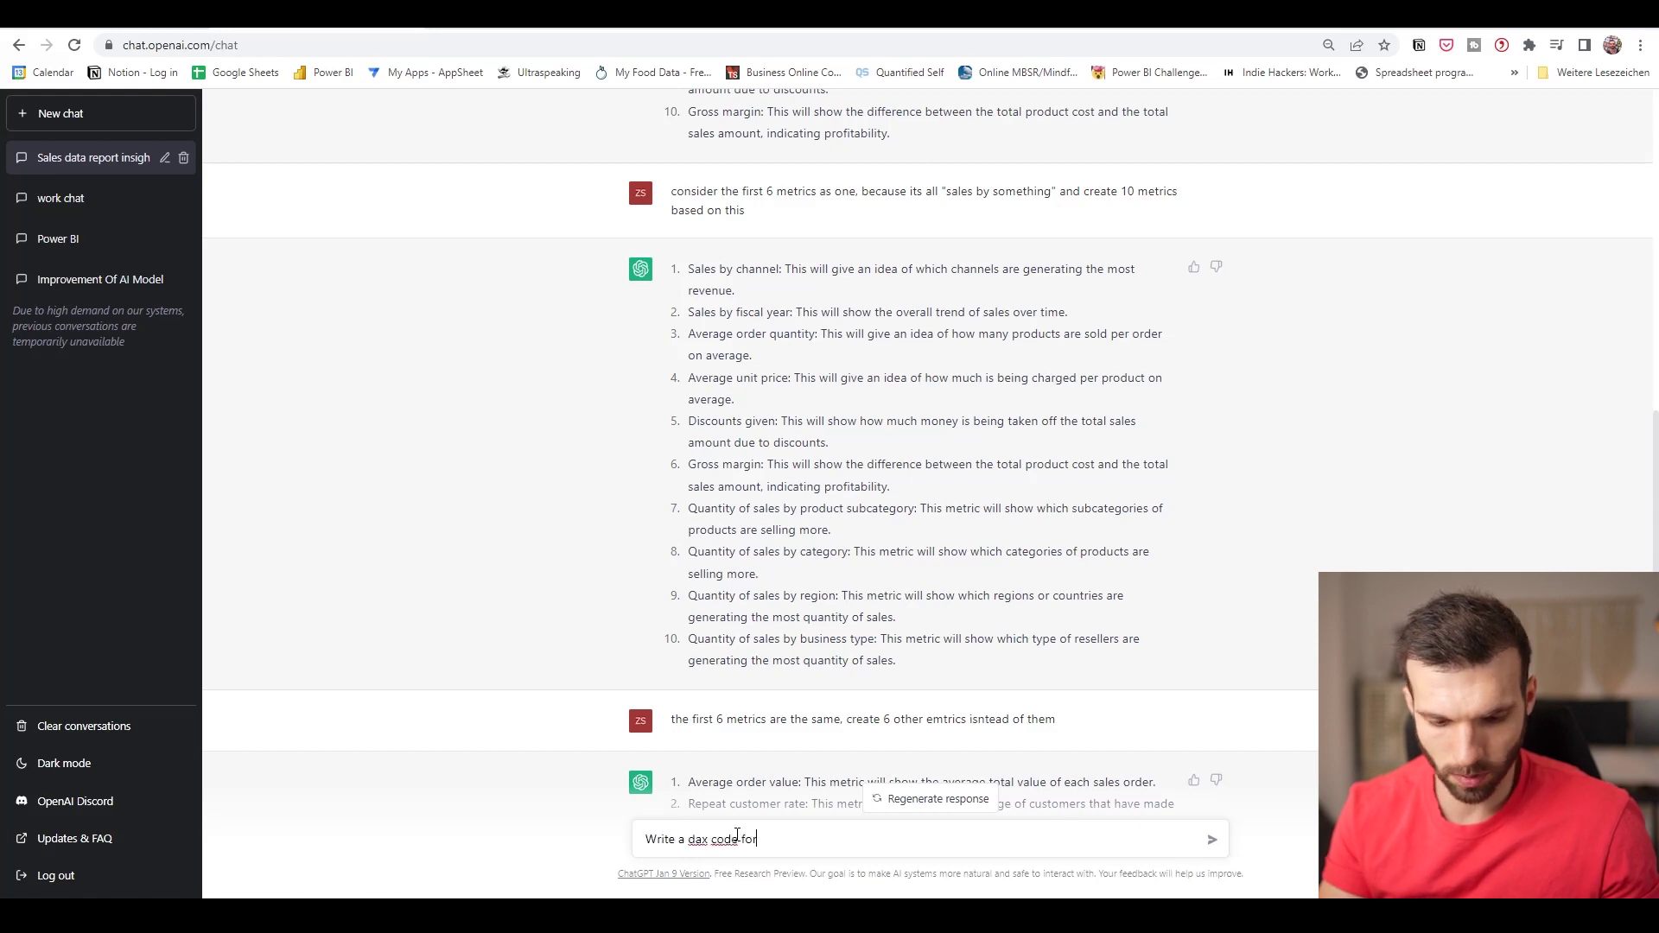
pyautogui.write(' the following ')
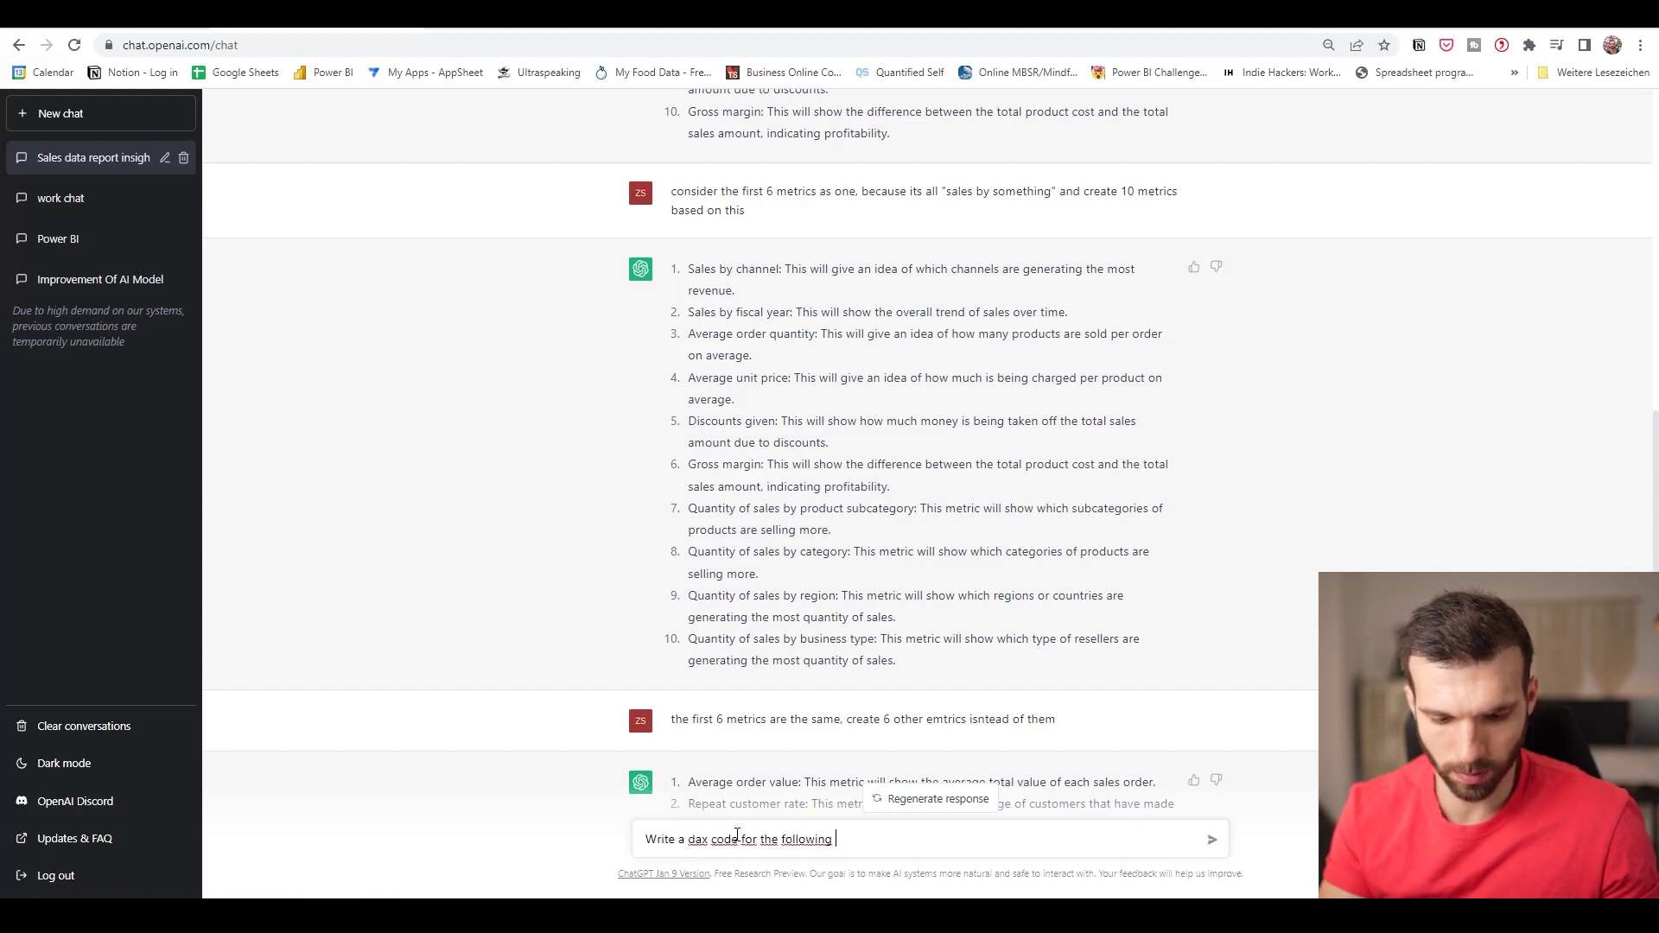
pyautogui.write('emtrics:')
pyautogui.hotkey('shift', 'Return')
pyautogui.write('1. Total Sales 2. Average unit Price 3. Gross margin 4. Quantity of sales 5. average order value 6. product return rate 7. order fulfillment rate 8. net profit margin')
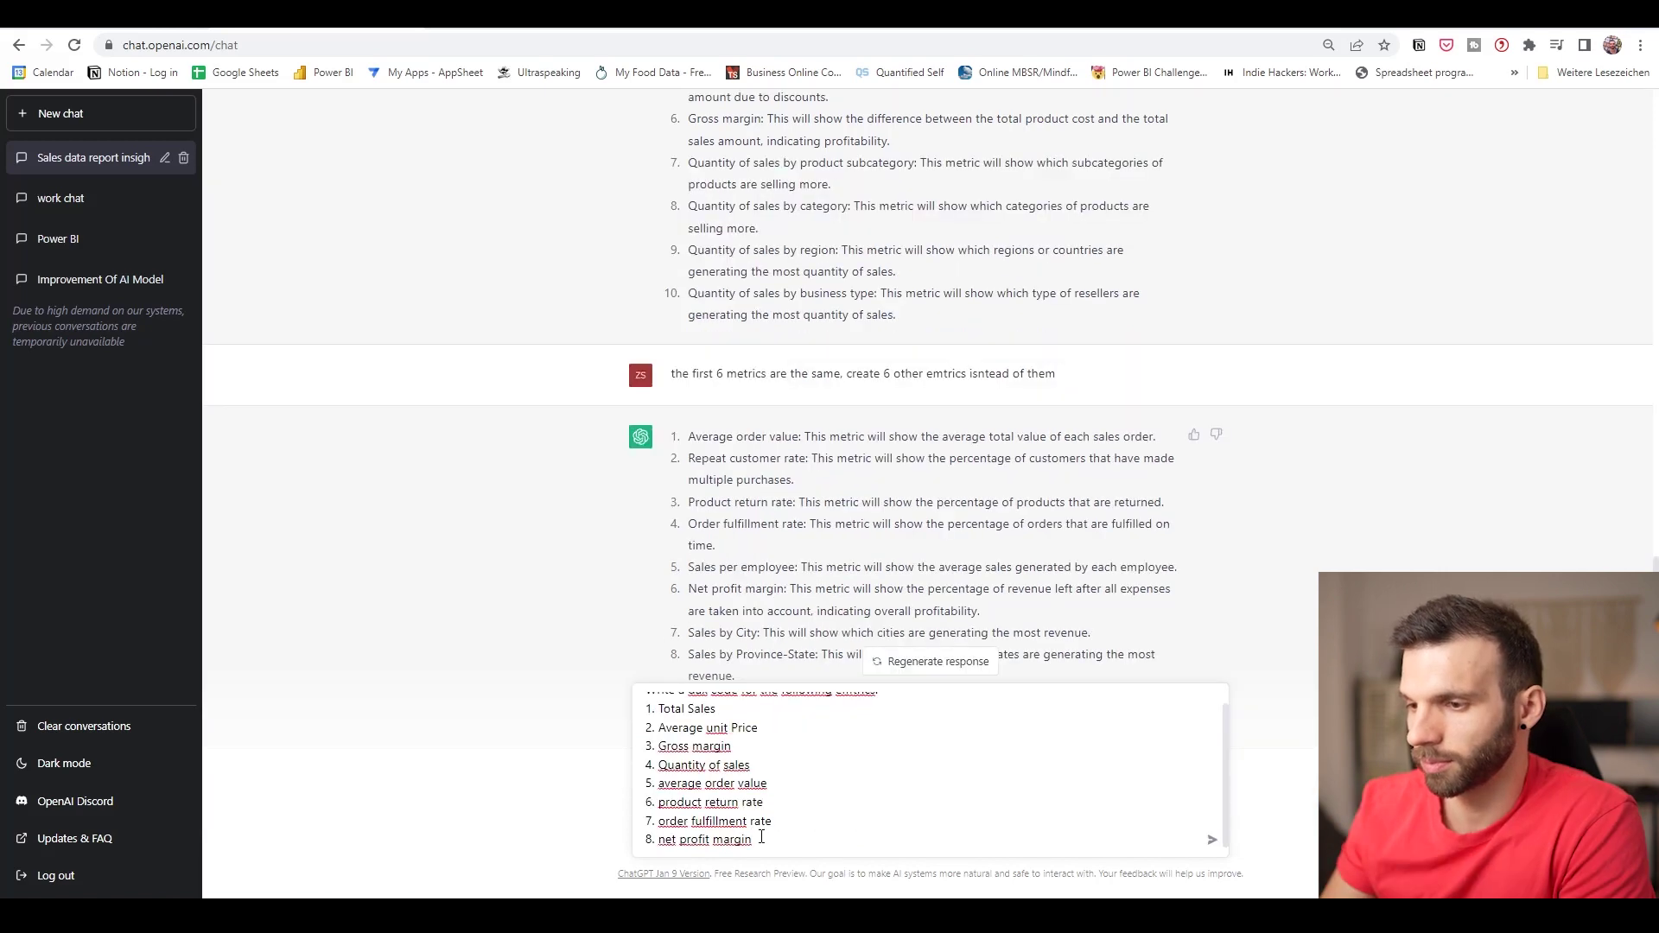
# Correct 'emtrics' to 'metrics' and send the DAX request.
pyautogui.scroll(1, 788, 806)
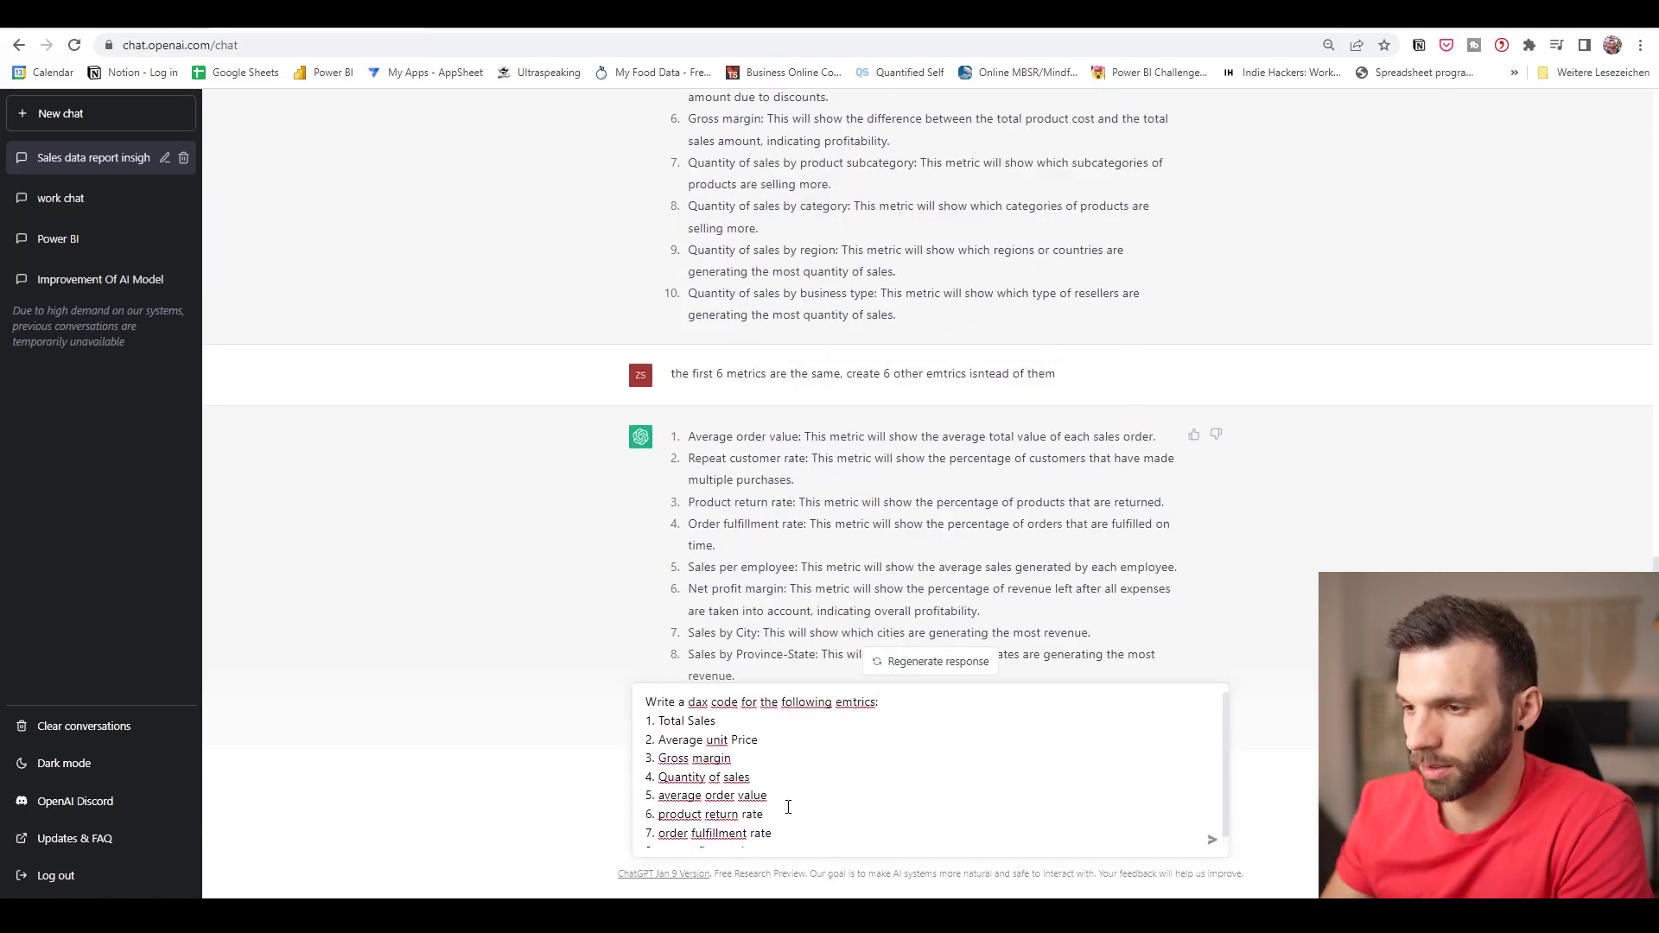
pyautogui.scroll(-1, 838, 764)
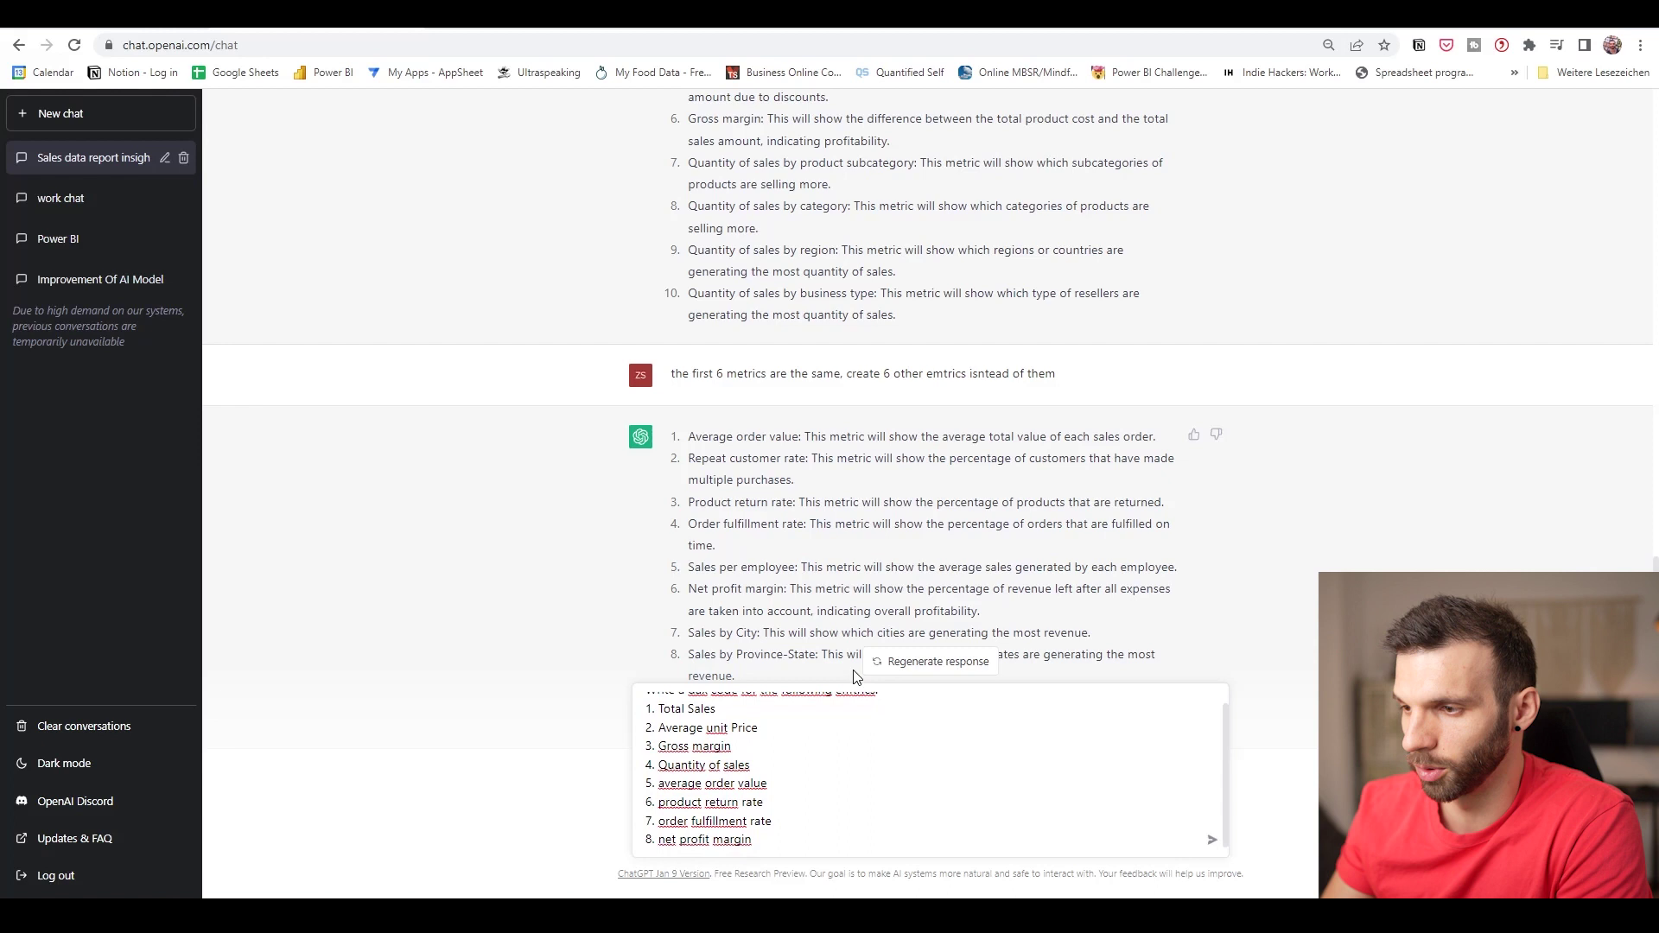
pyautogui.scroll(1, 852, 730)
pyautogui.moveTo(851, 708); pyautogui.dragTo(835, 707)
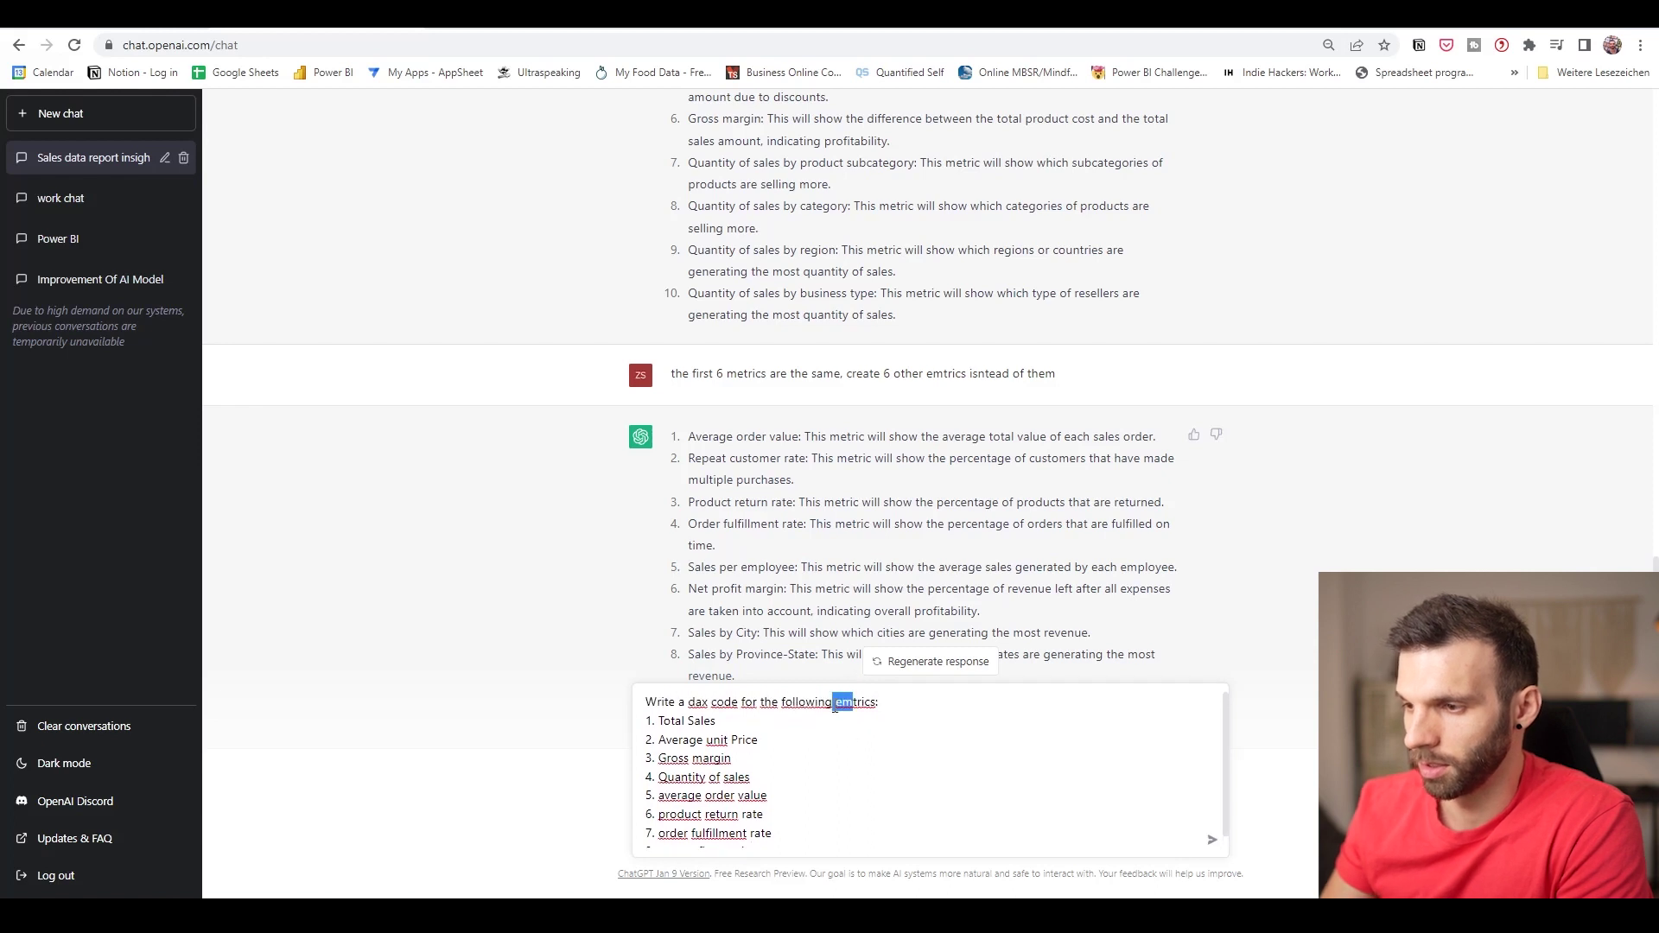
pyautogui.write('m')
pyautogui.scroll(-1, 792, 778)
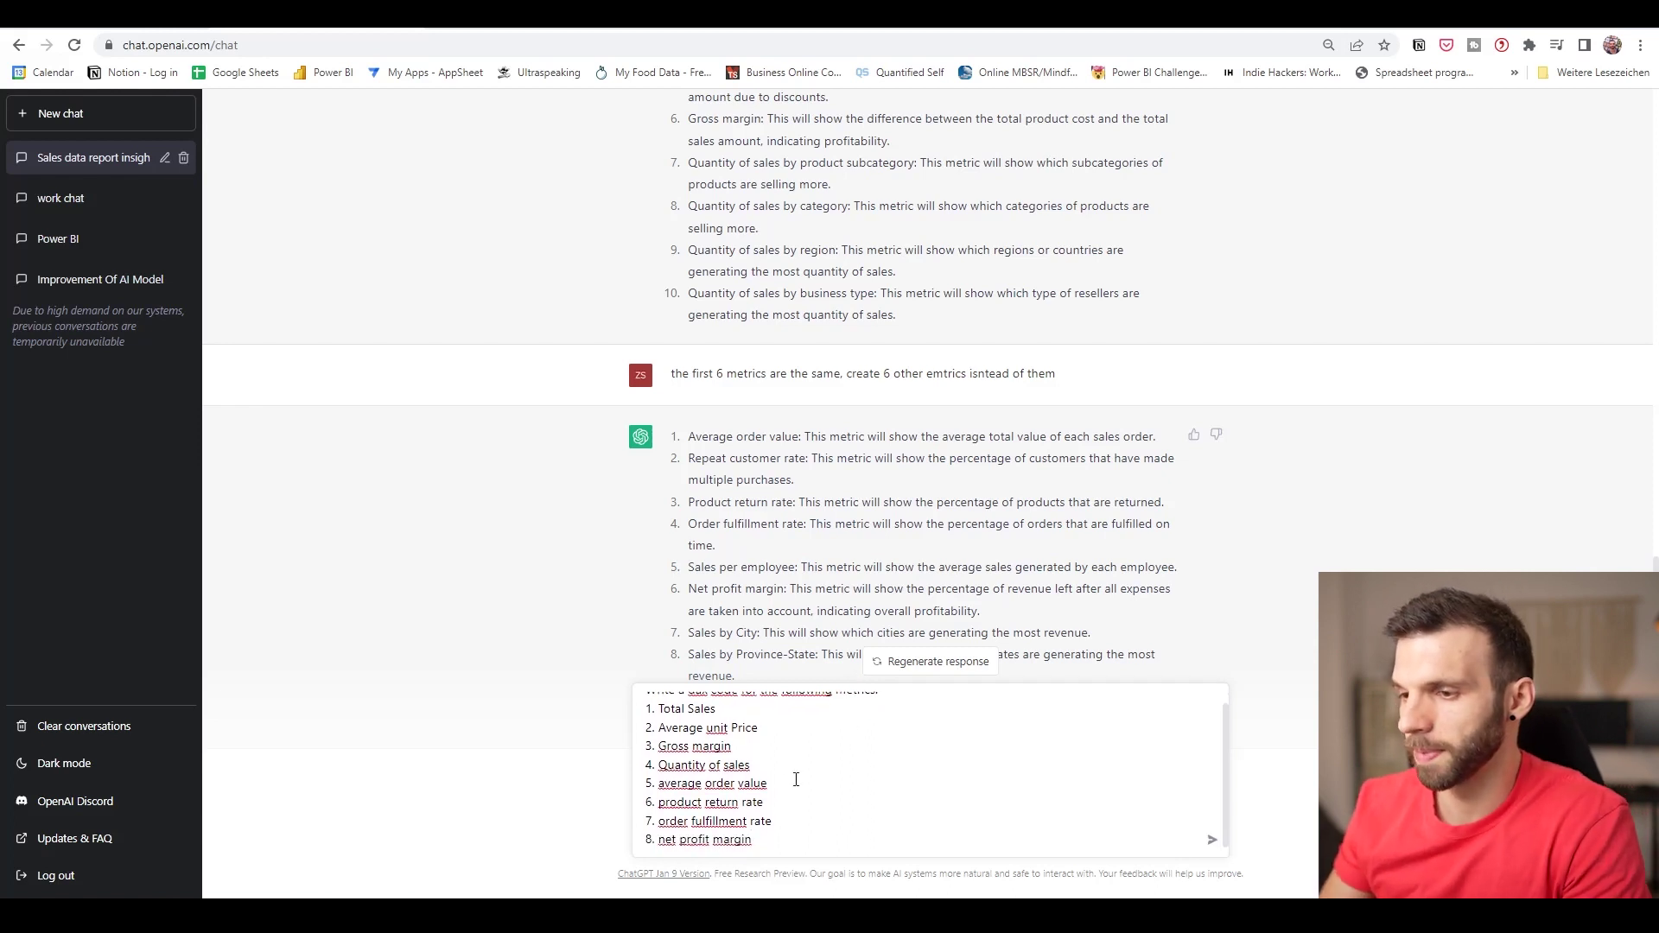
pyautogui.click(768, 841)
pyautogui.press('Return')
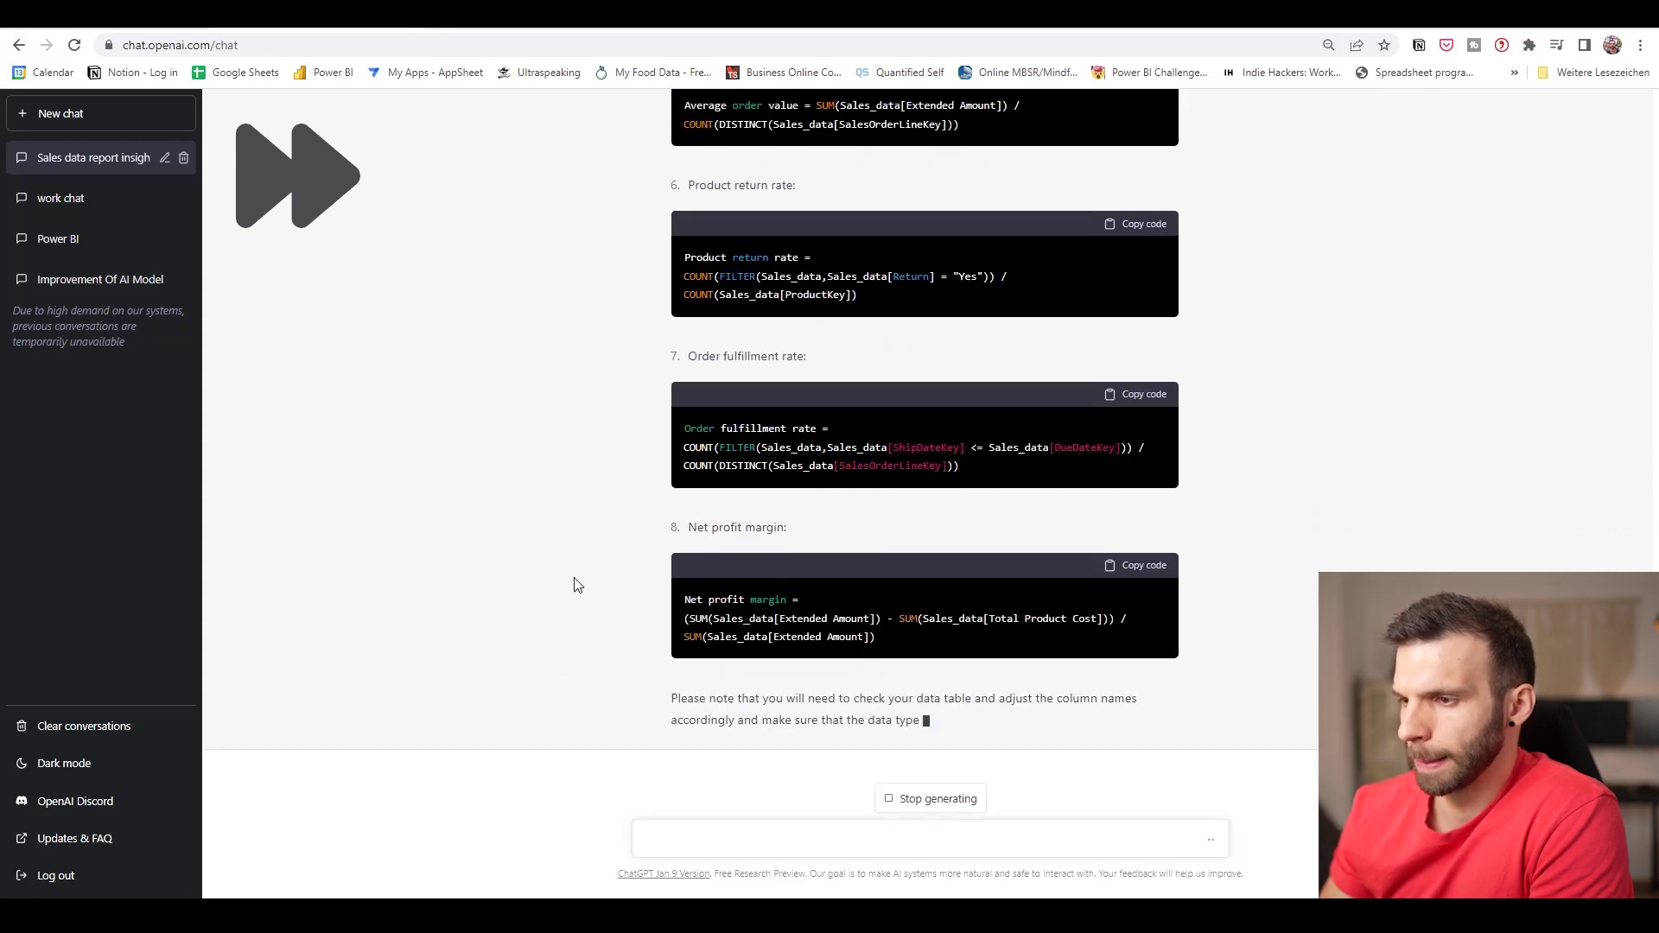
# Review the generated DAX code, noting the Extended Amount column it uses.
pyautogui.scroll(15, 588, 590)
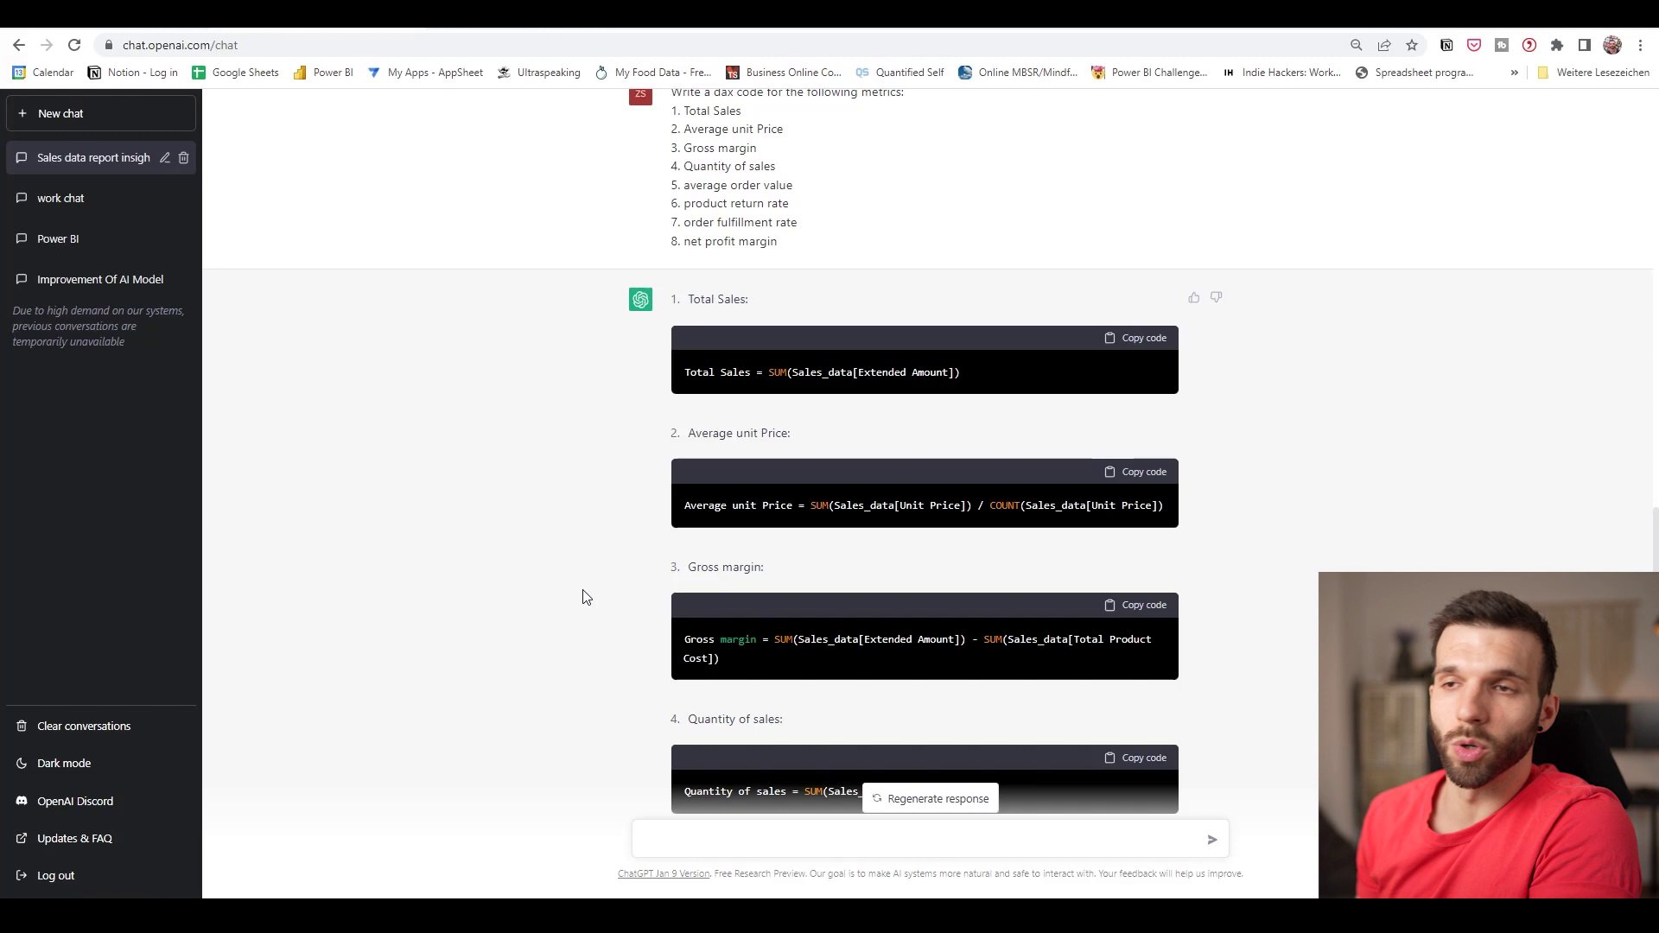
pyautogui.scroll(-1, 583, 594)
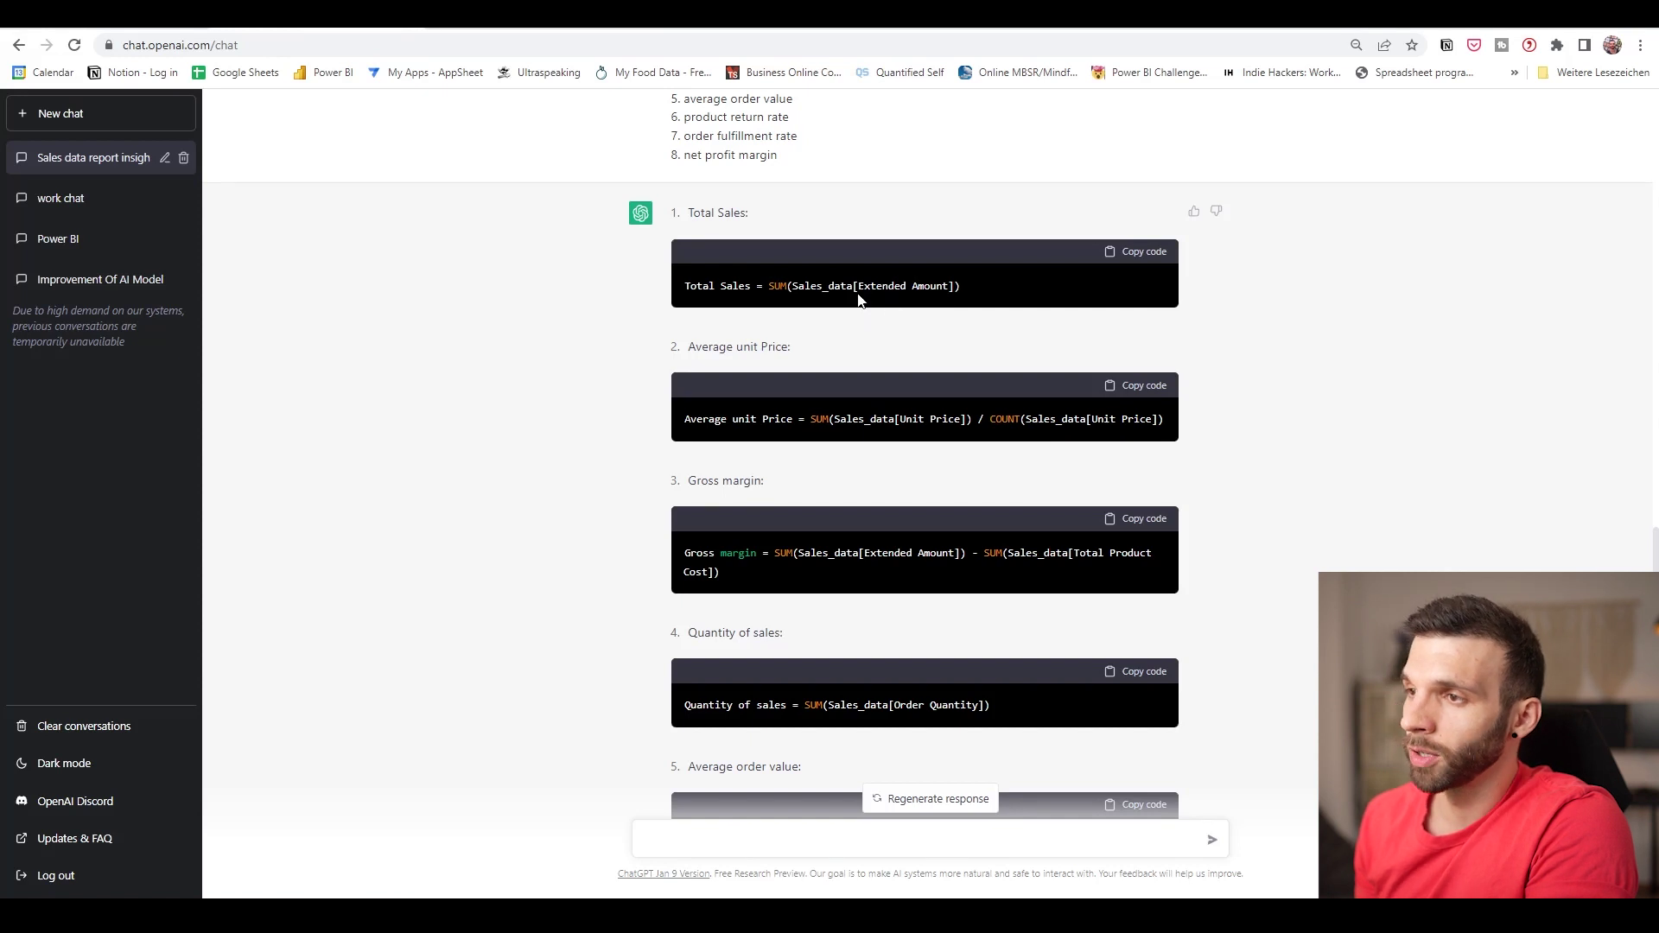
pyautogui.moveTo(860, 286); pyautogui.dragTo(948, 281)
pyautogui.click(873, 341)
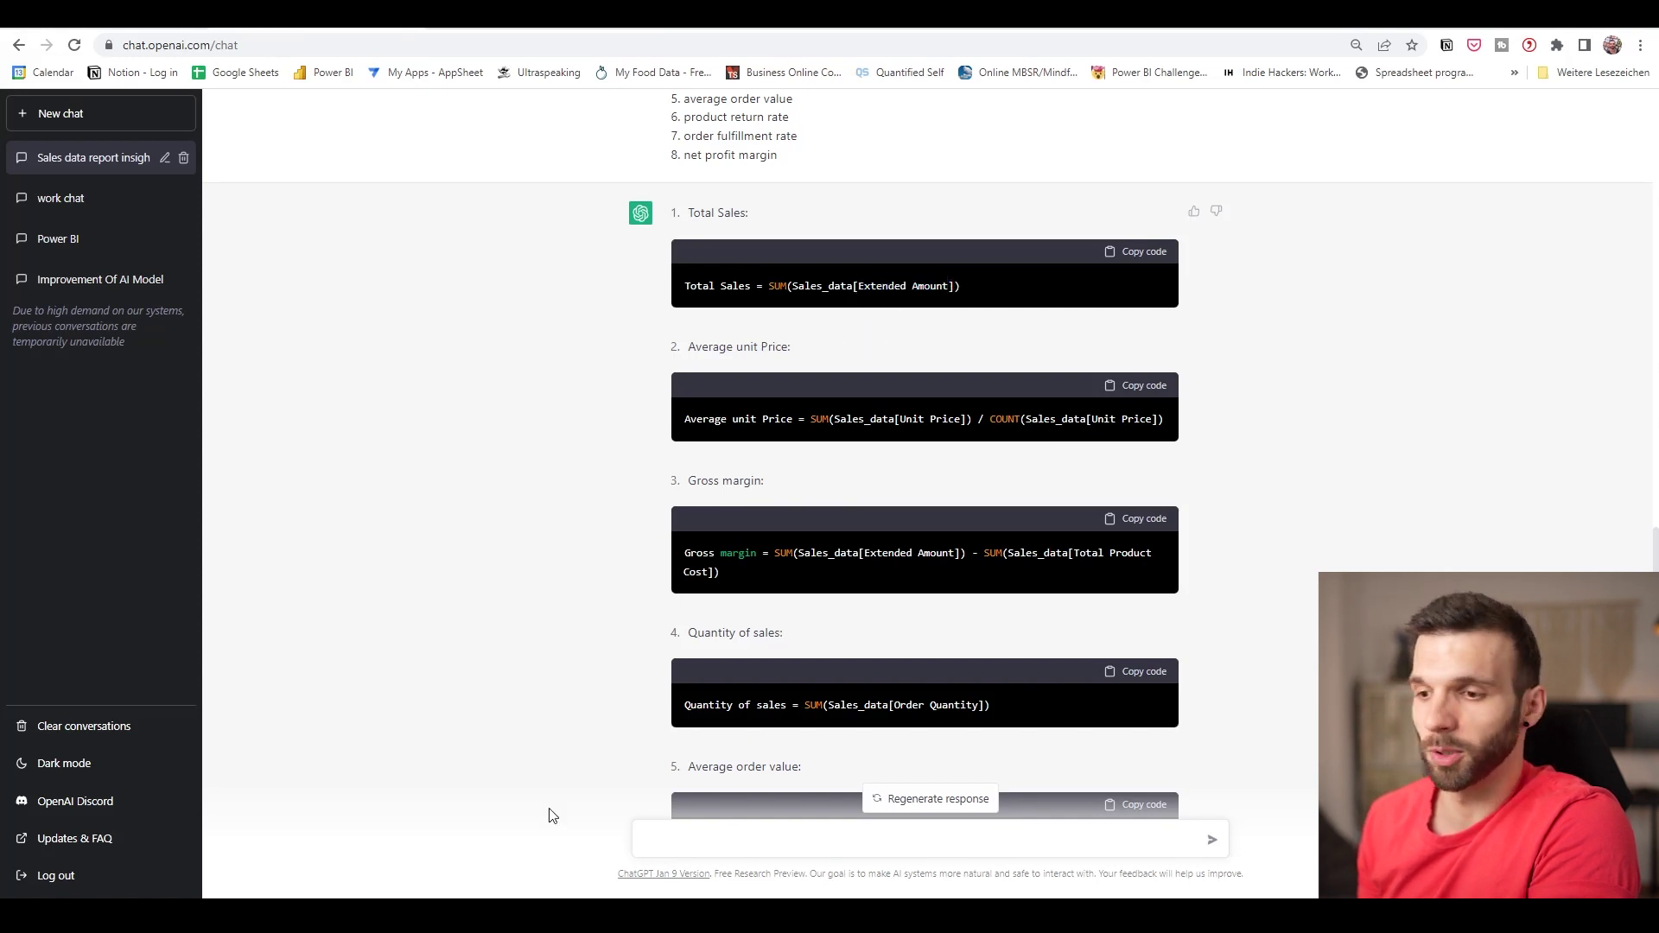
# Check the Sales Amount, Extended Amount and Unit Price Discount Pct column properties, then return to ChatGPT's DAX reply.
pyautogui.hotkey('alt', 'Tab')
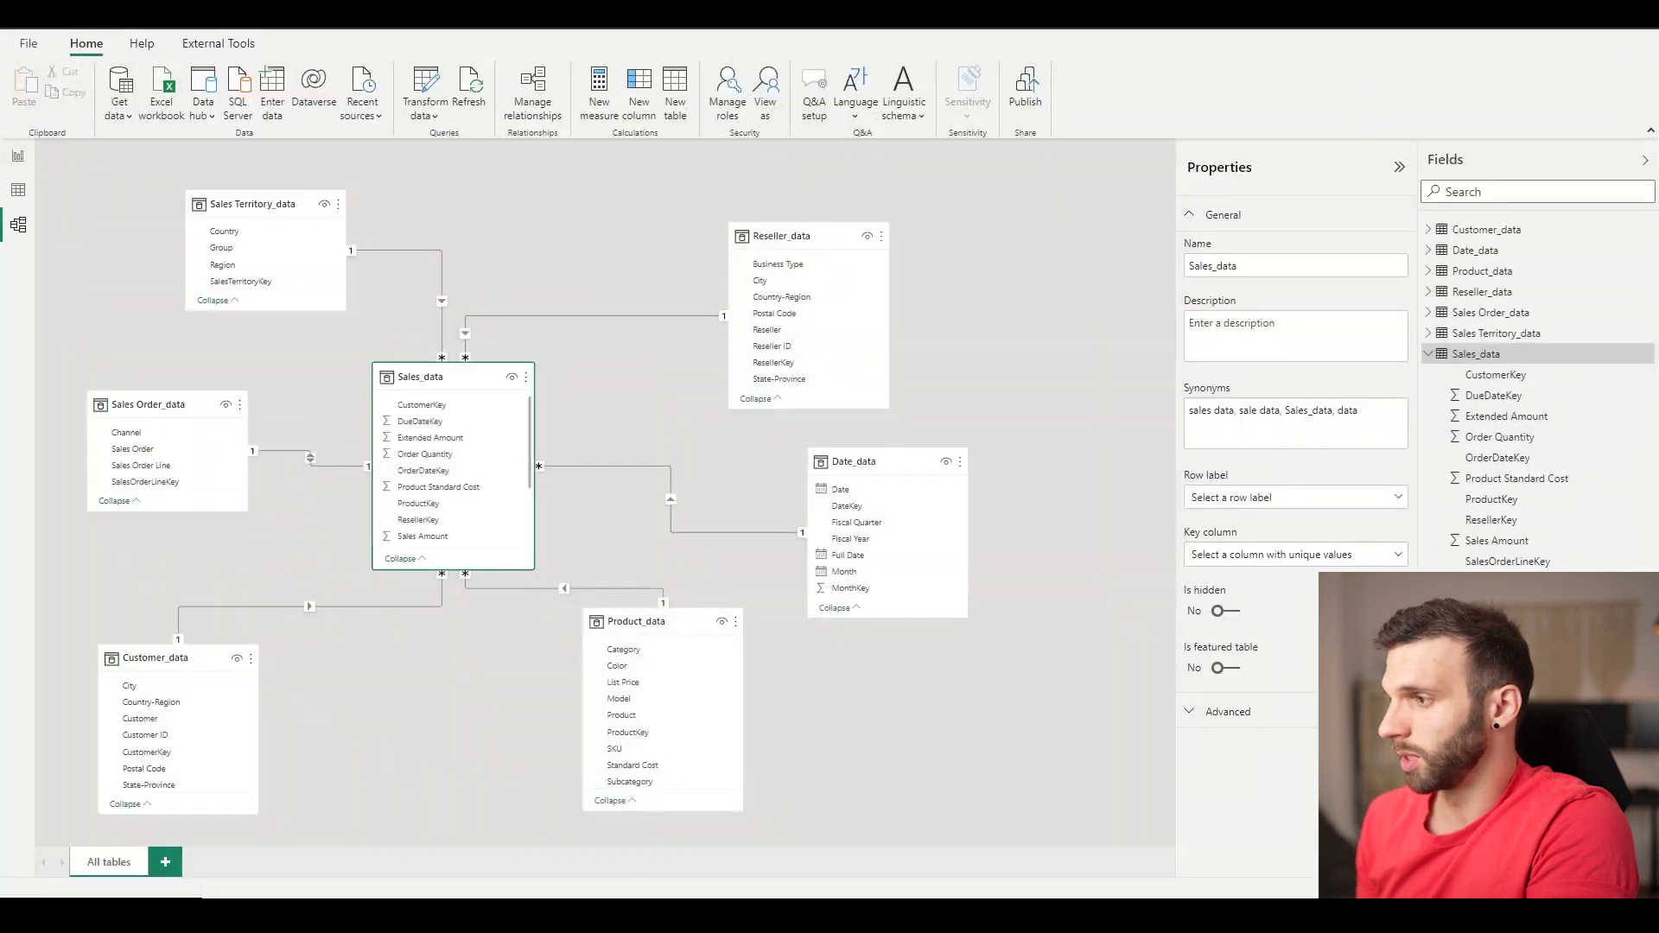
pyautogui.click(1512, 548)
pyautogui.click(1526, 417)
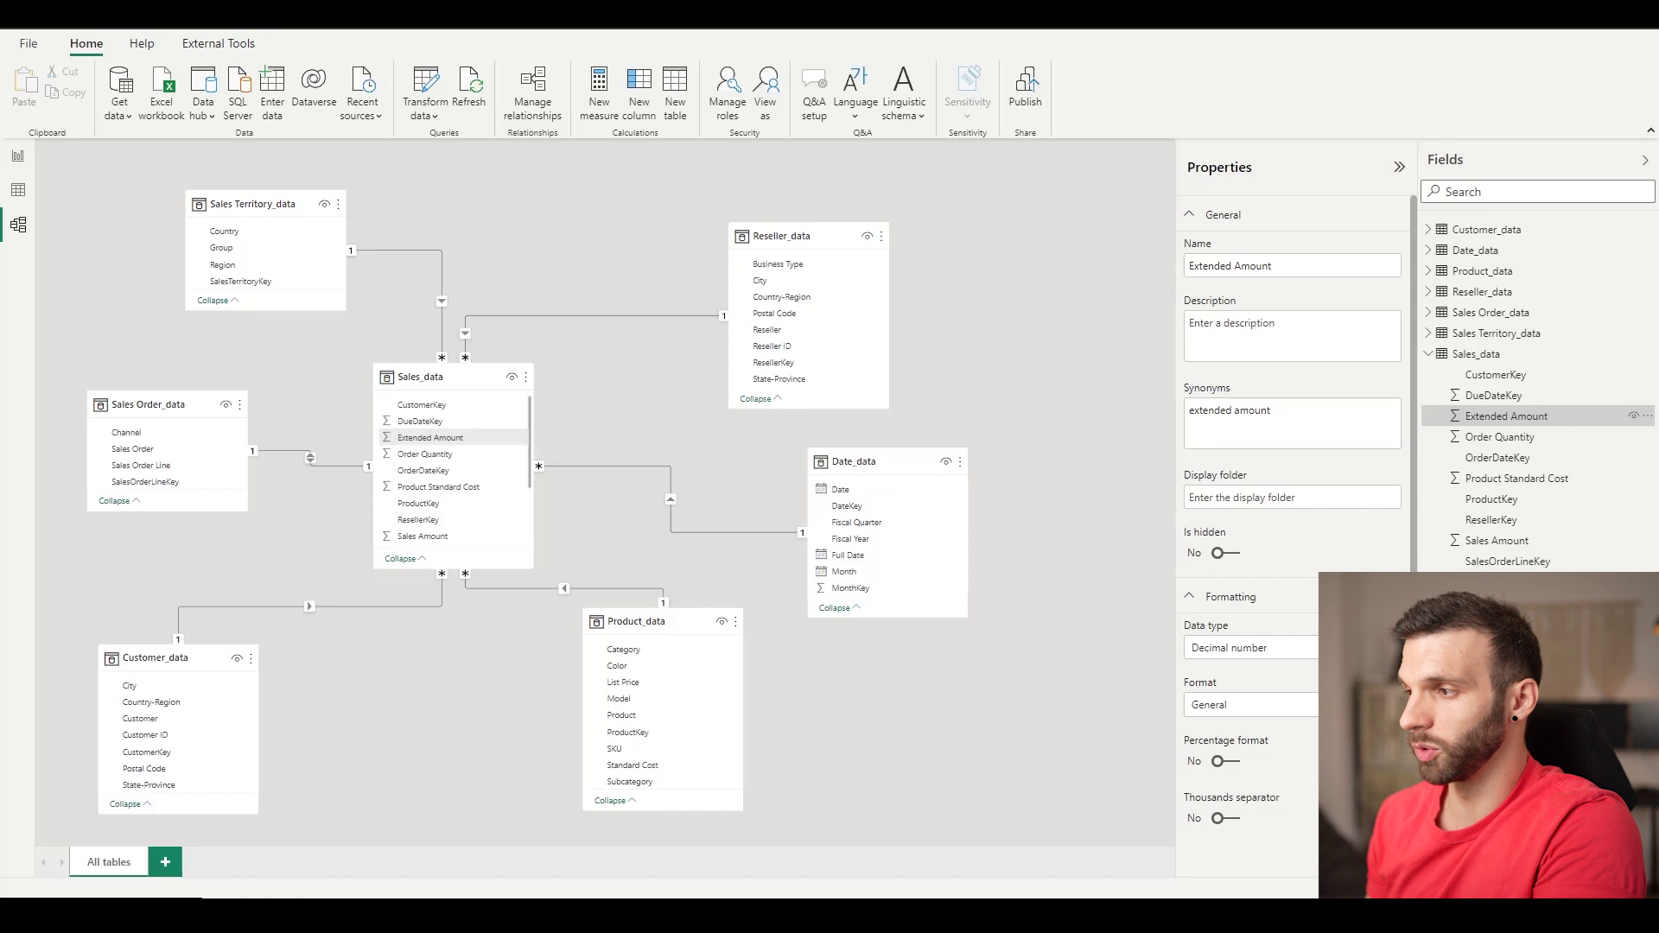
pyautogui.click(1520, 664)
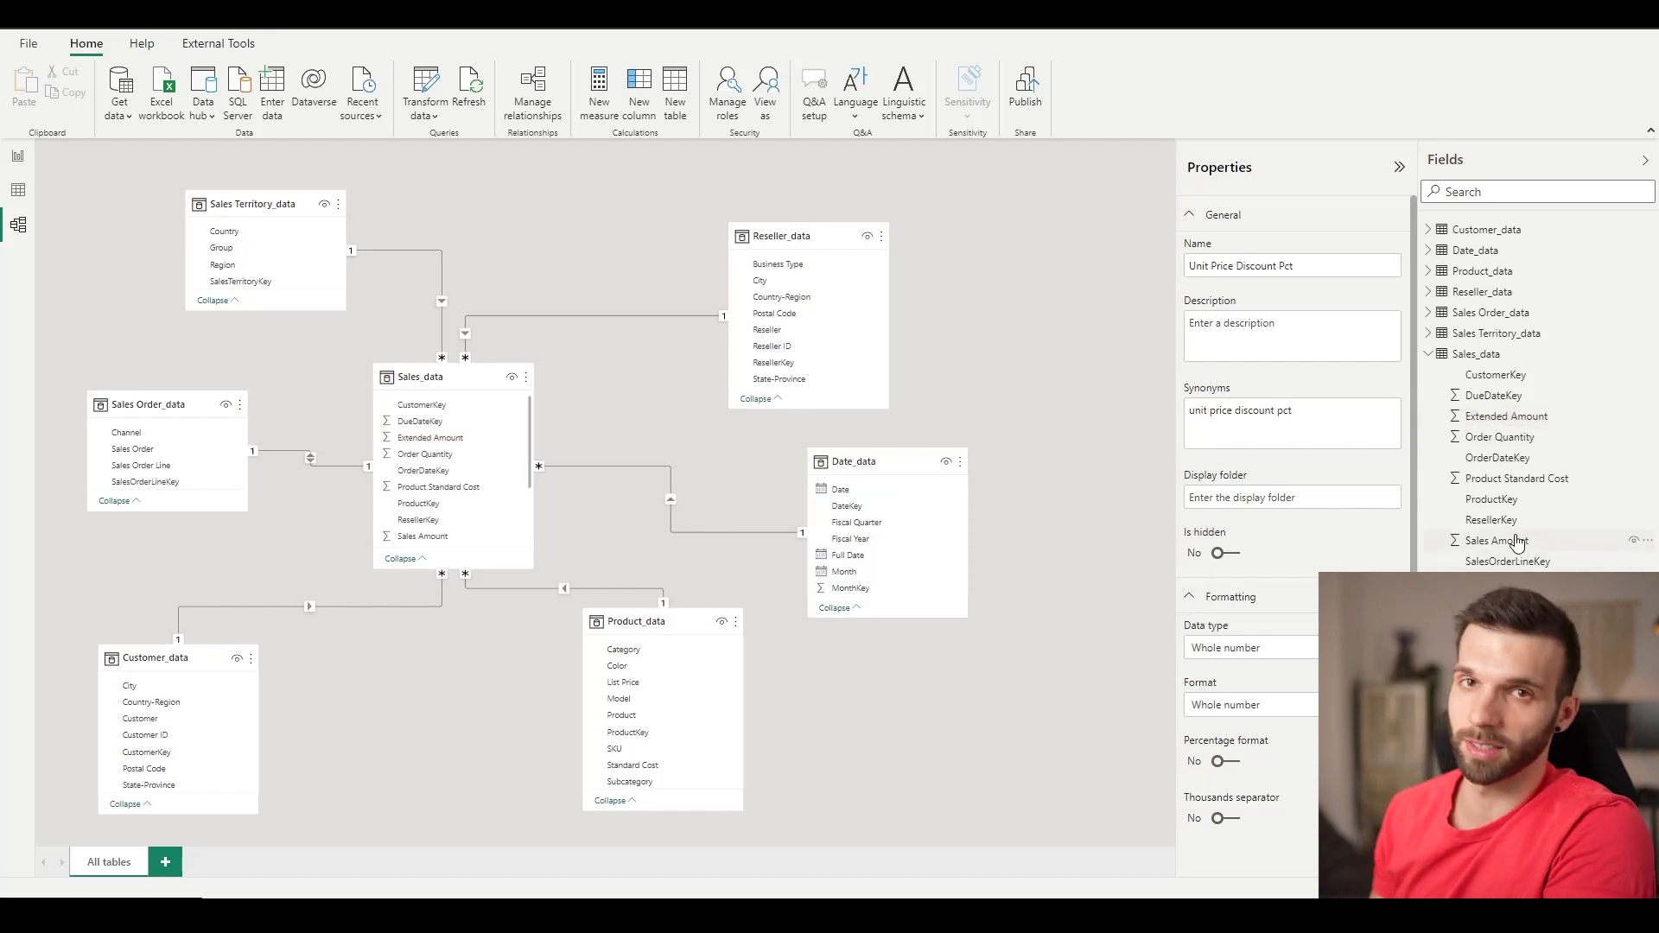
pyautogui.hotkey('alt', 'Tab')
pyautogui.scroll(-7, 632, 480)
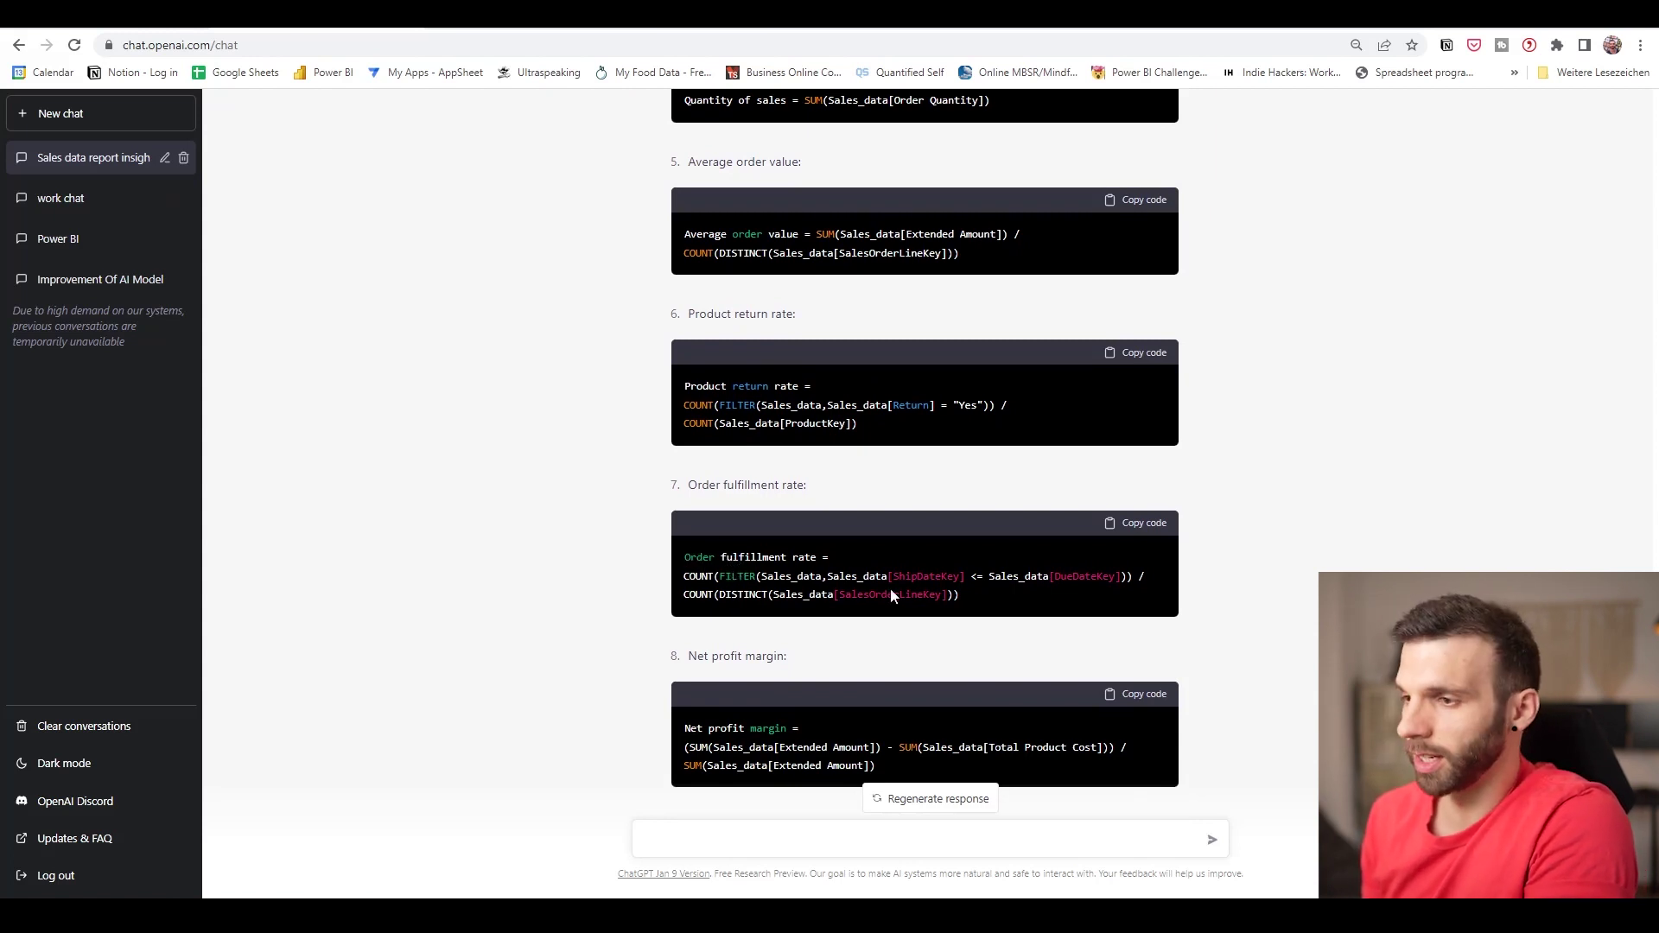
# Copy the Order fulfillment rate DAX code and show Power BI's empty report page.
pyautogui.click(1154, 526)
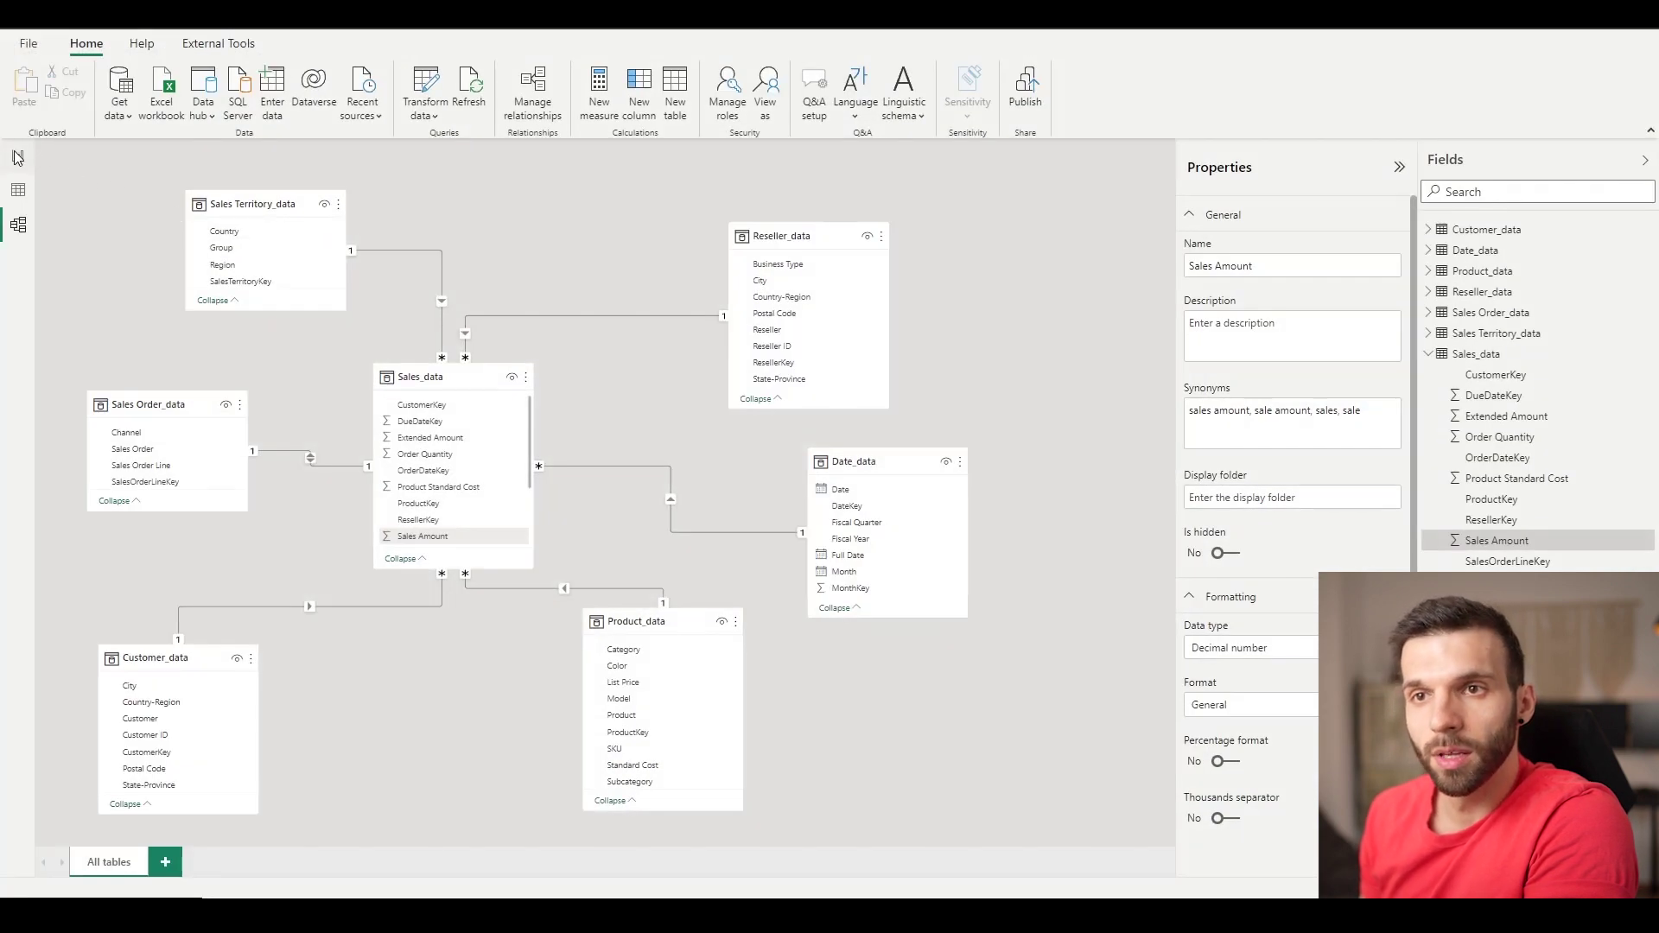
pyautogui.click(18, 157)
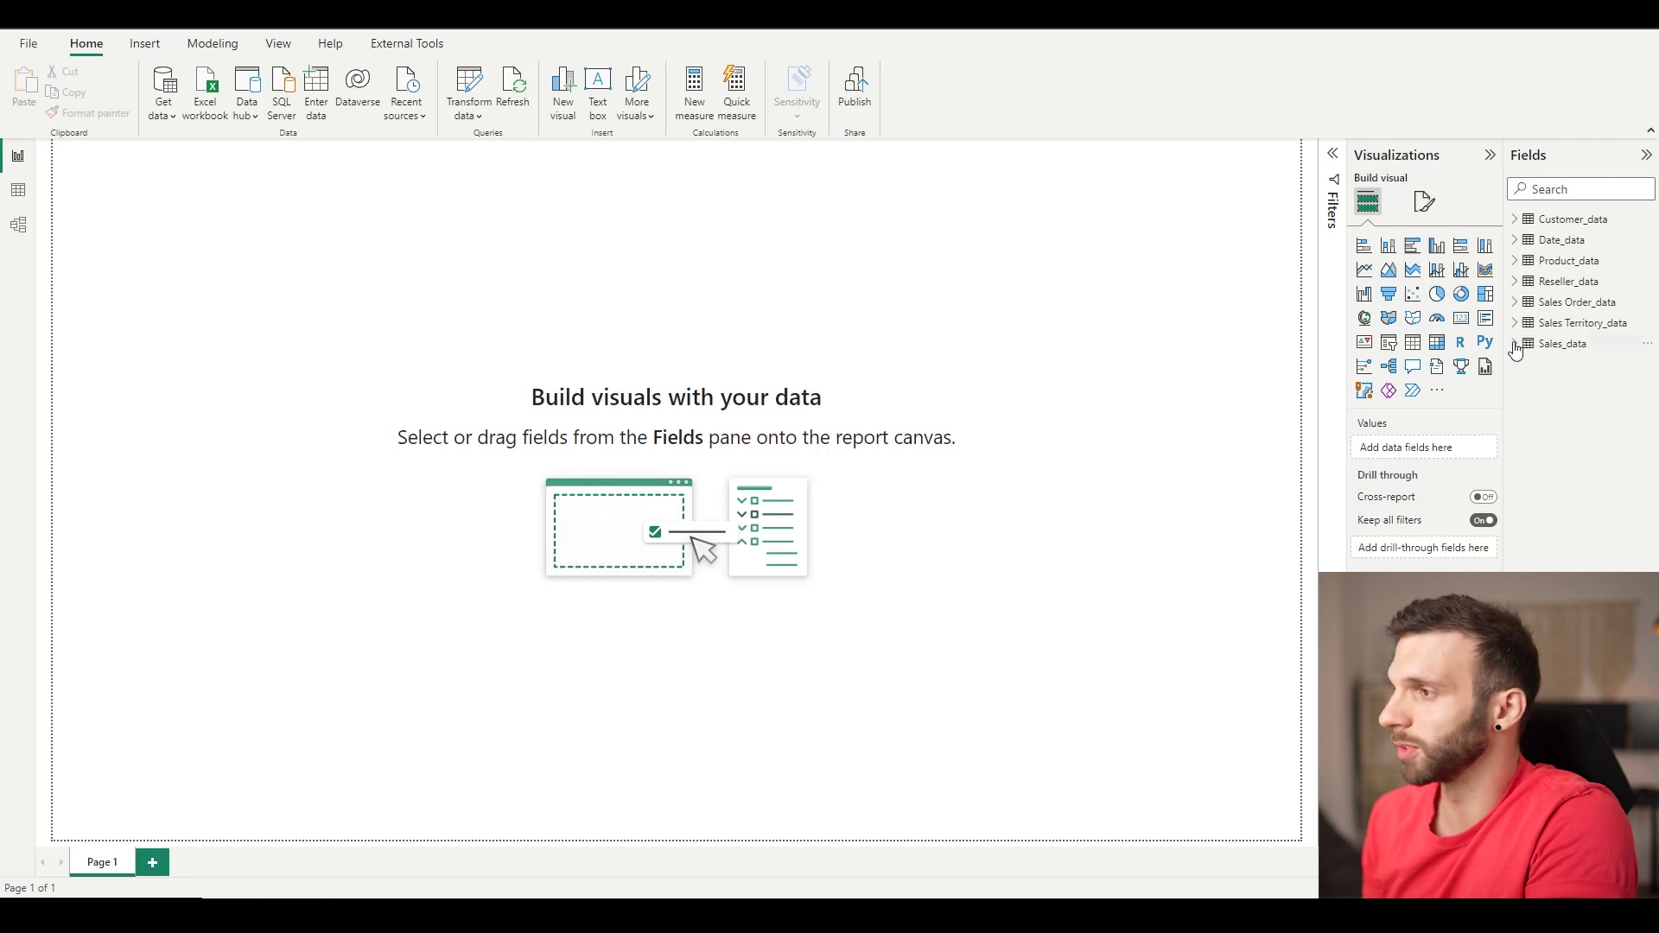
# Create a new Sales_data measure from the pasted Order fulfillment rate formula.
pyautogui.rightClick(1564, 343)
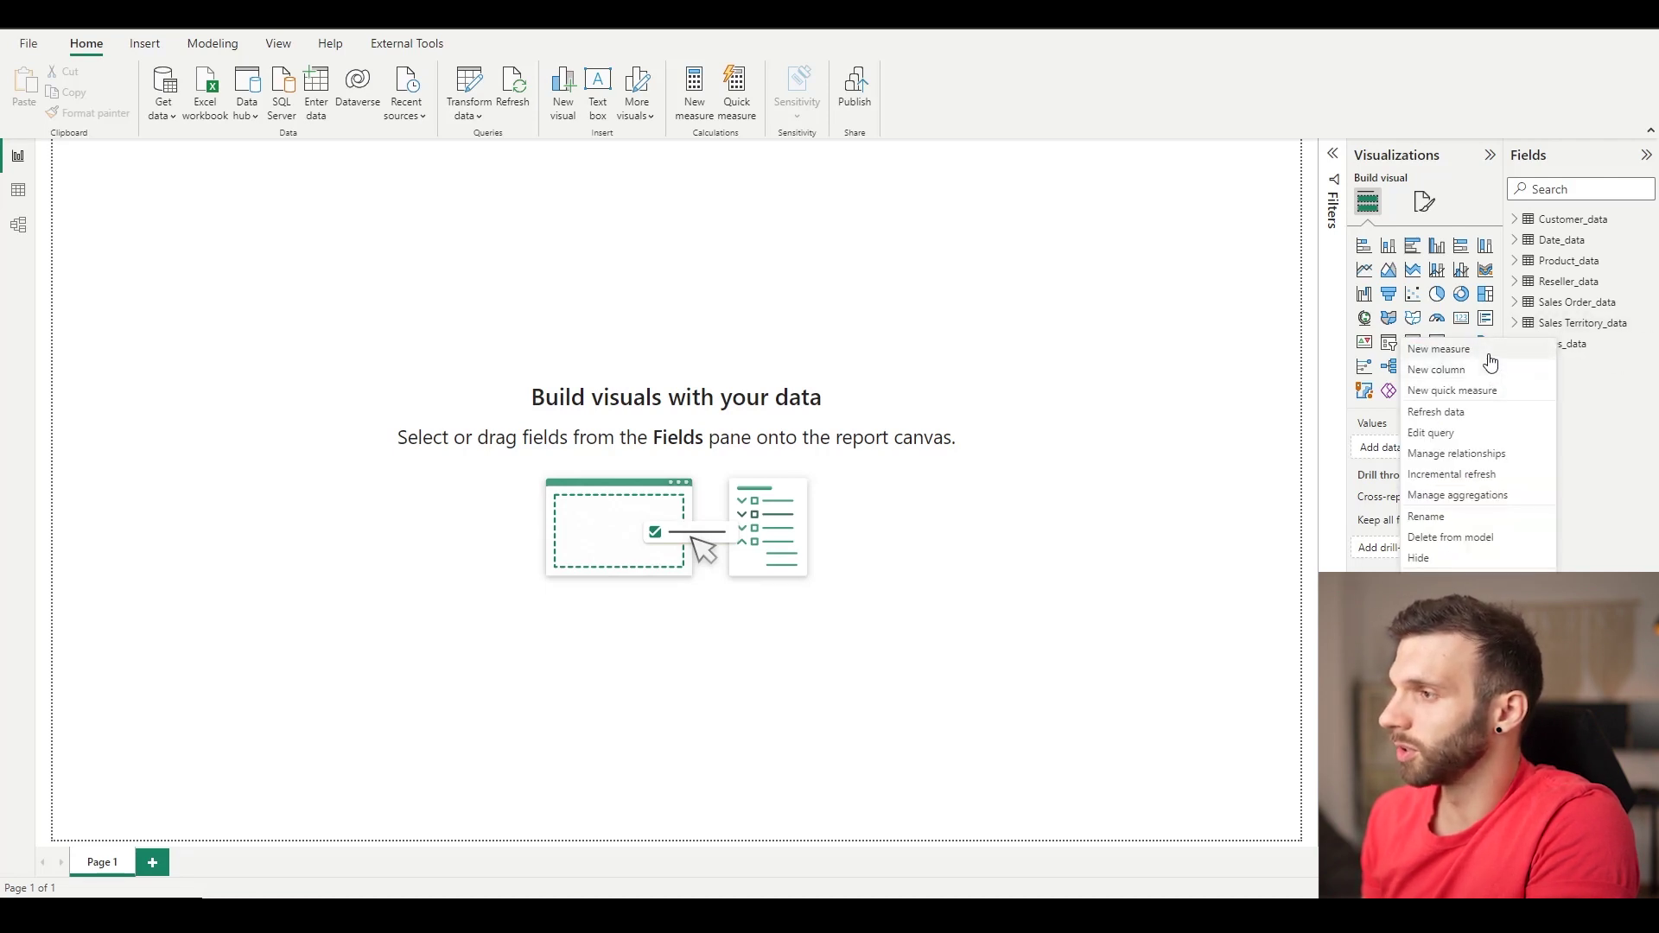
pyautogui.click(1482, 350)
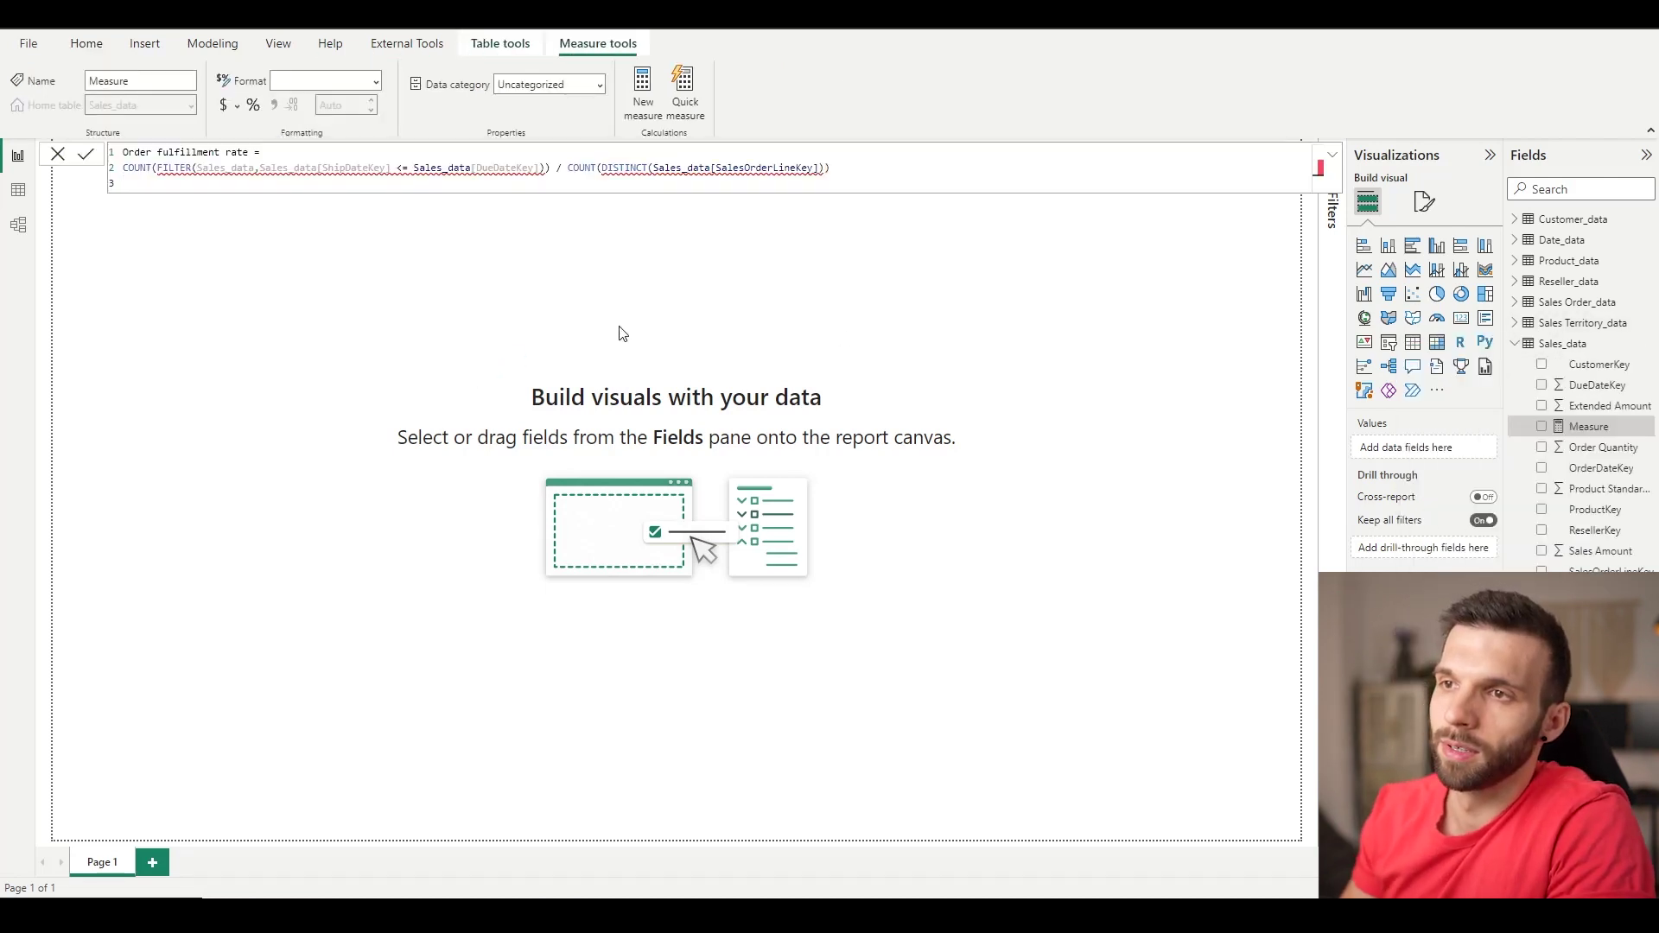
pyautogui.press('Return')
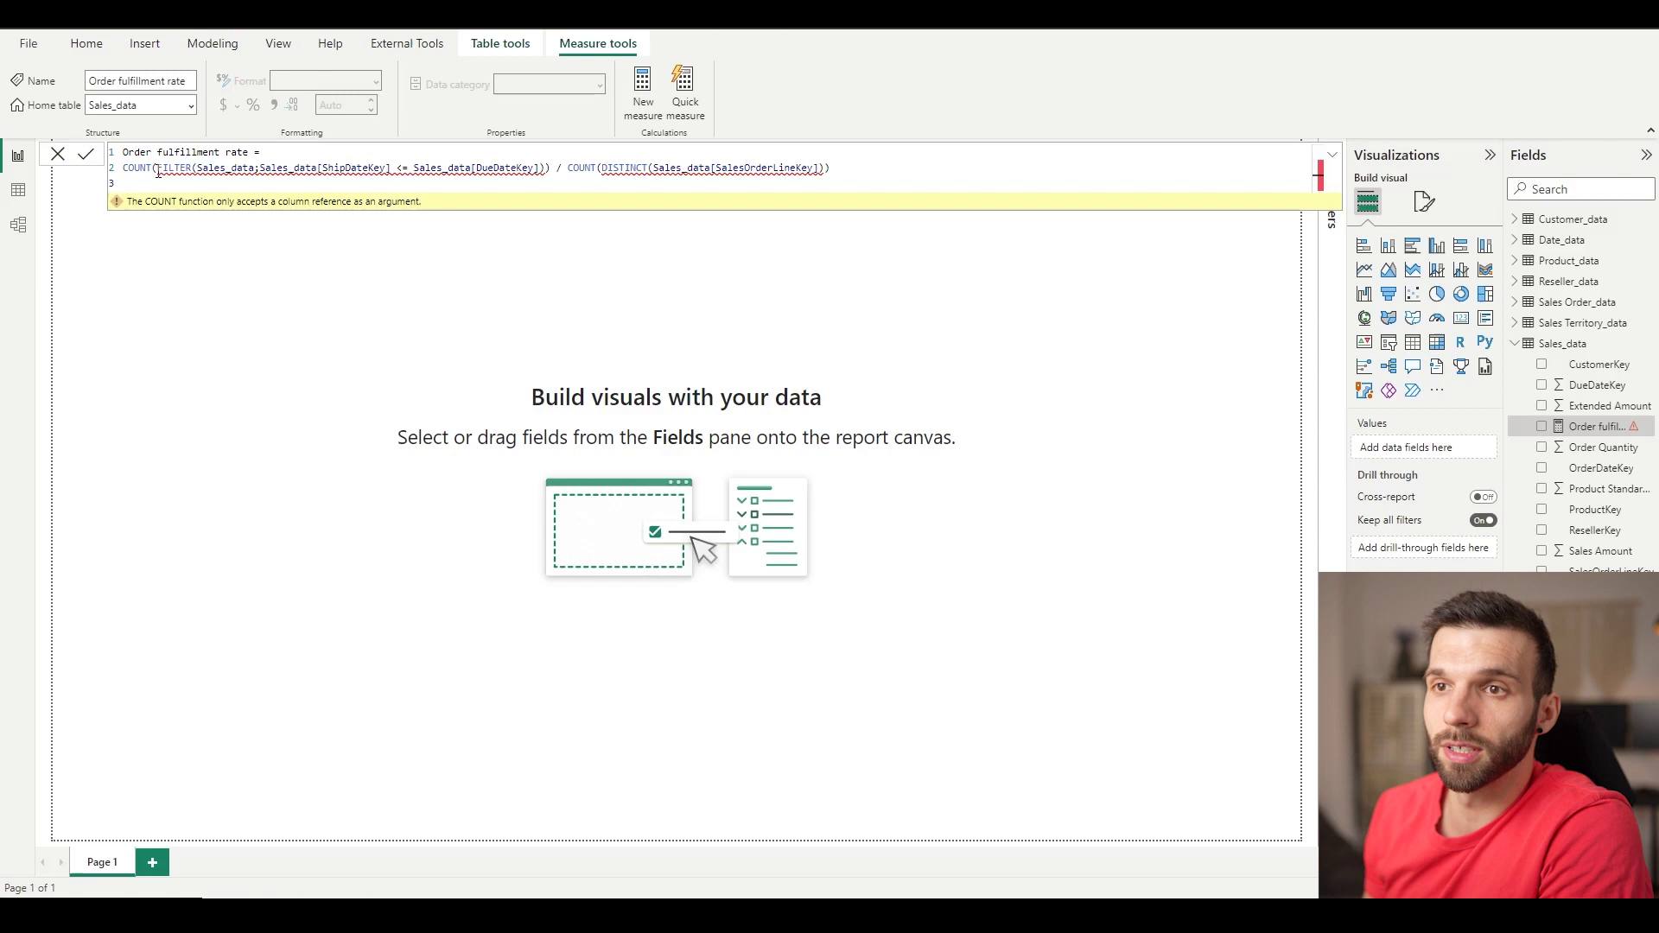
# Begin rewriting the formula by wrapping it in CALCULATE over Sales_data.
pyautogui.moveTo(158, 170); pyautogui.dragTo(541, 170)
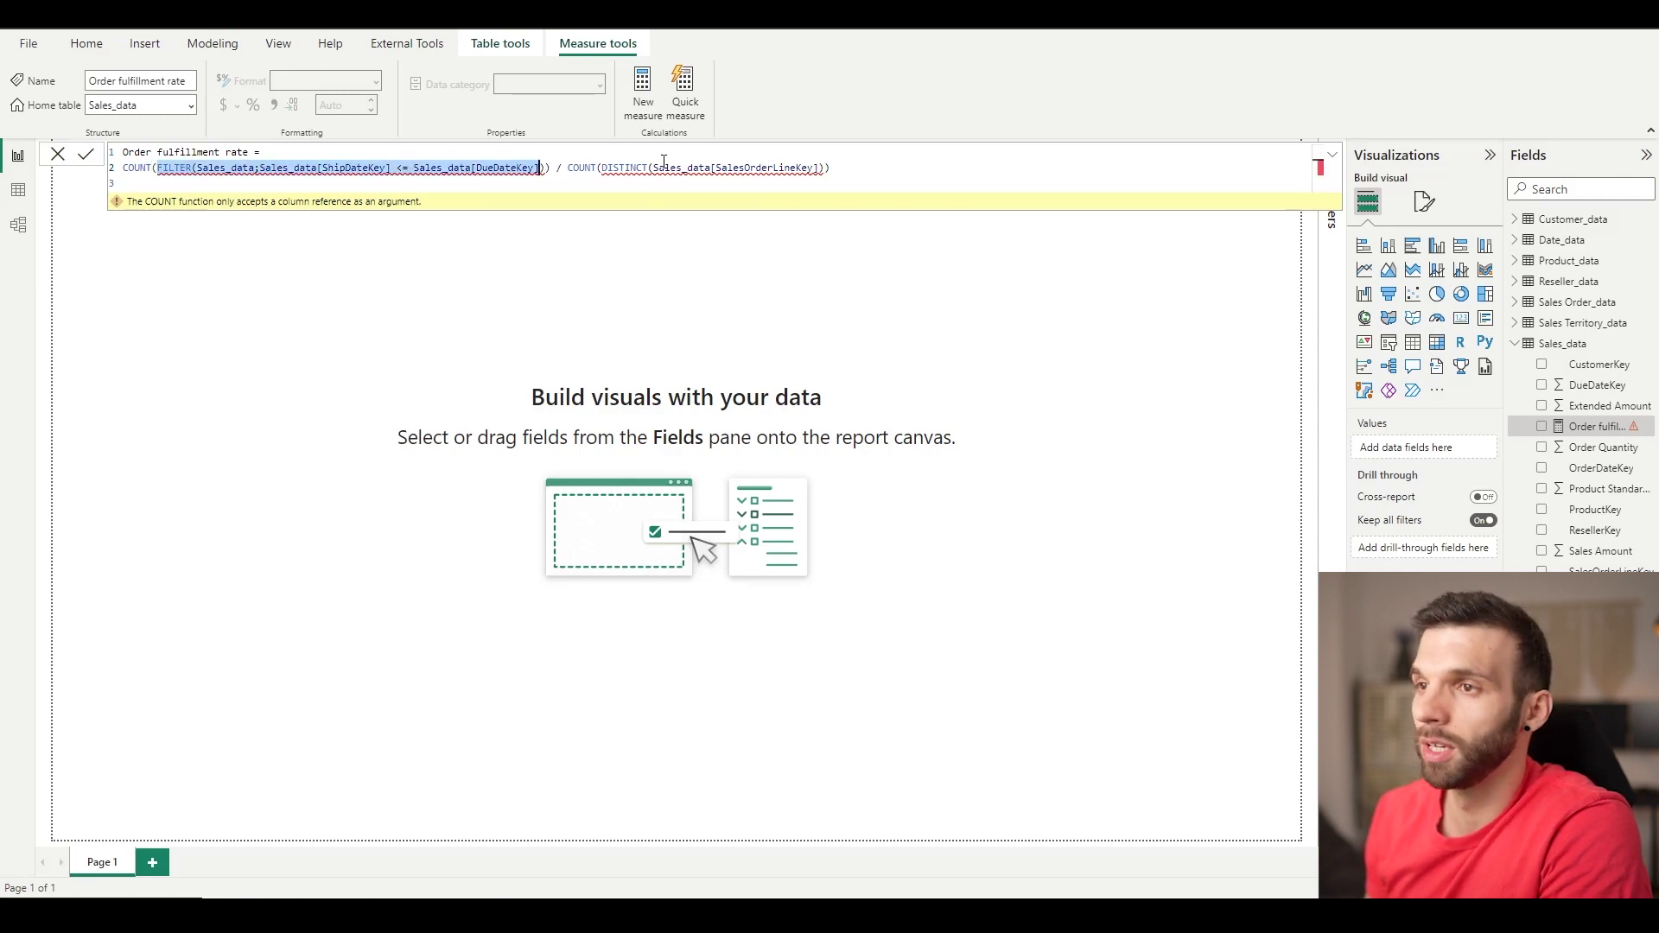
pyautogui.click(664, 166)
pyautogui.moveTo(709, 167); pyautogui.dragTo(819, 167)
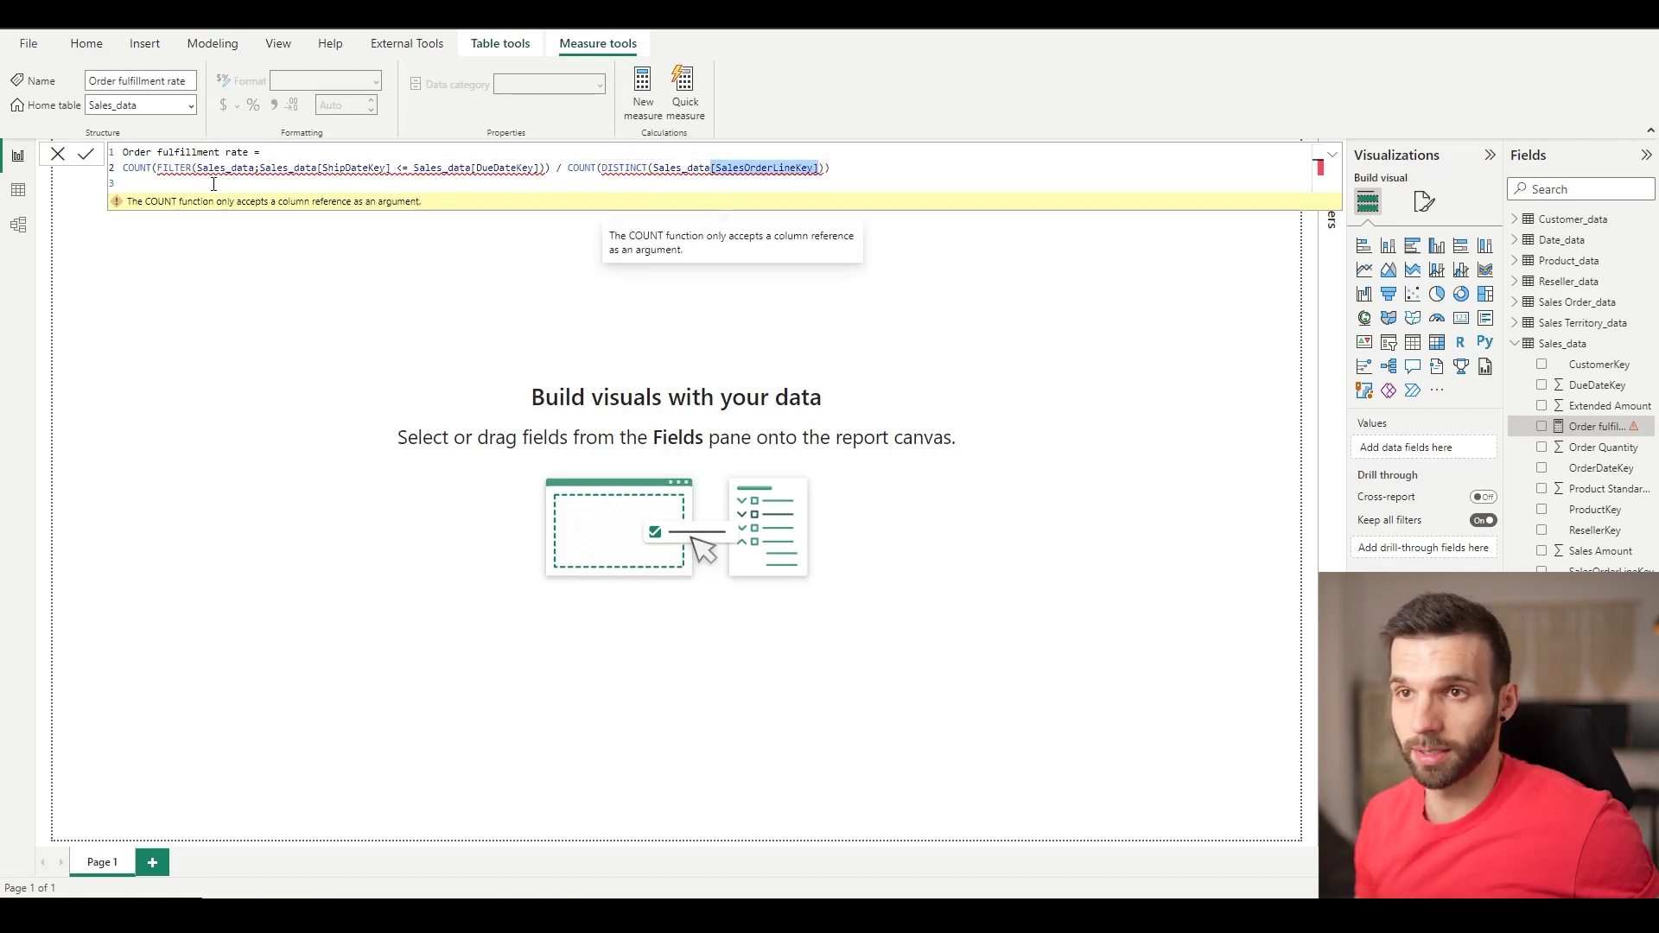
pyautogui.click(209, 185)
pyautogui.press('Up')
pyautogui.write('CALC')
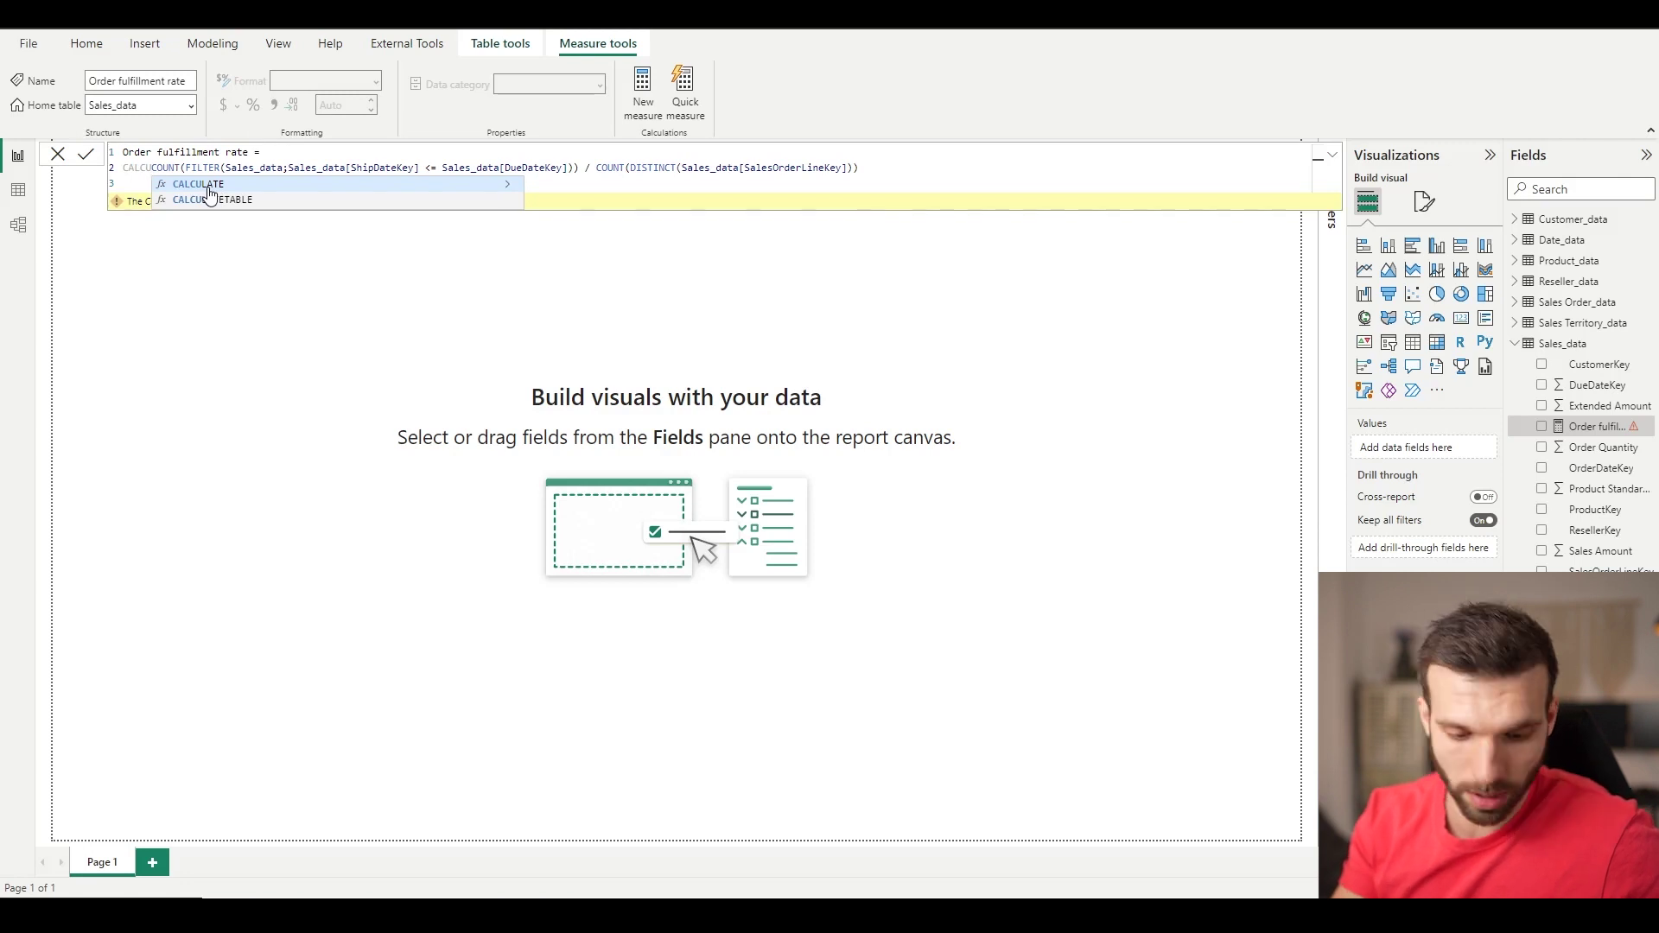
pyautogui.click(208, 185)
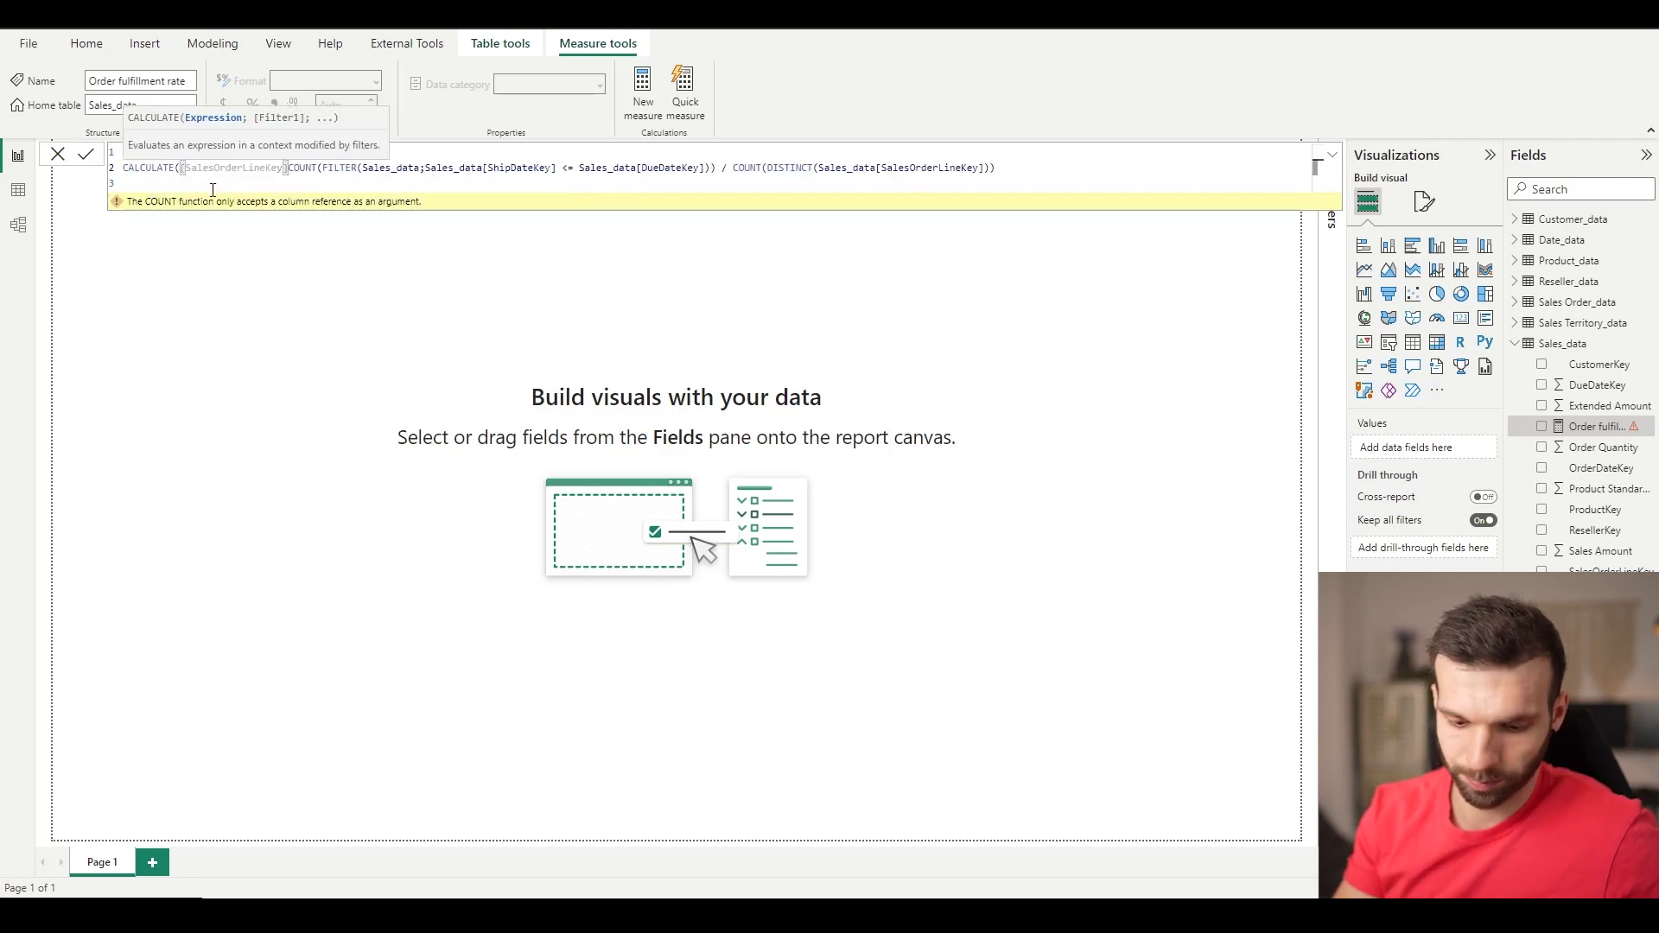
pyautogui.write(';')
pyautogui.click(179, 166)
pyautogui.write('S')
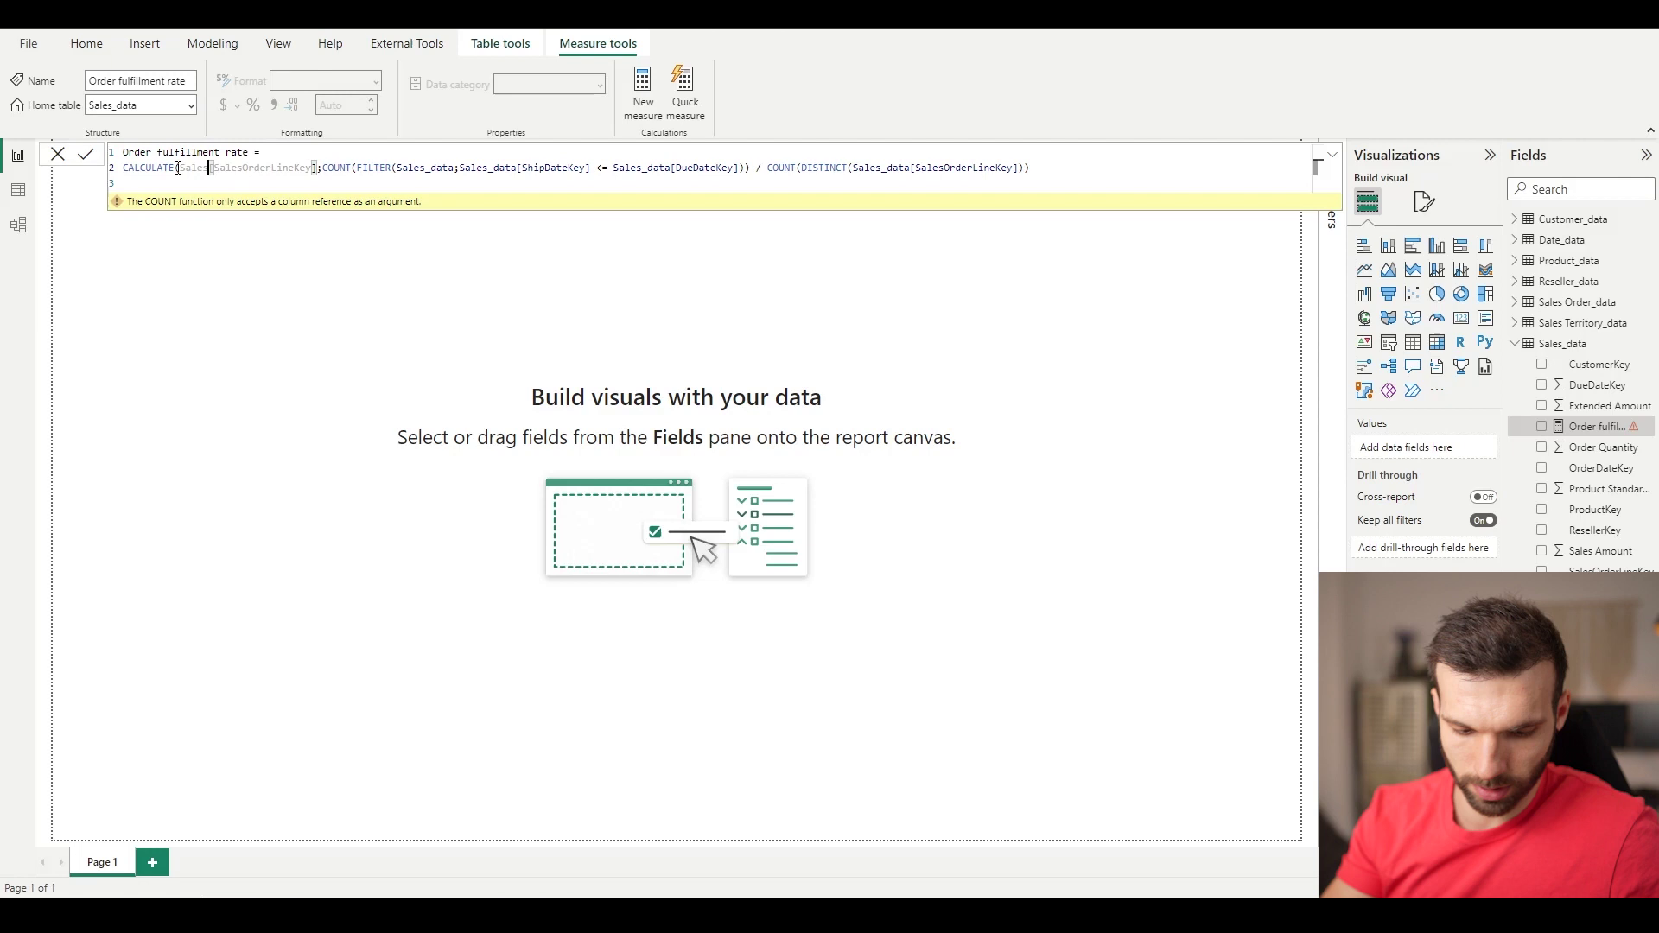
pyautogui.write('_data')
# Move COUNT inside CALCULATE, remove DISTINCT from the denominator and fix the brackets.
pyautogui.doubleClick(365, 168)
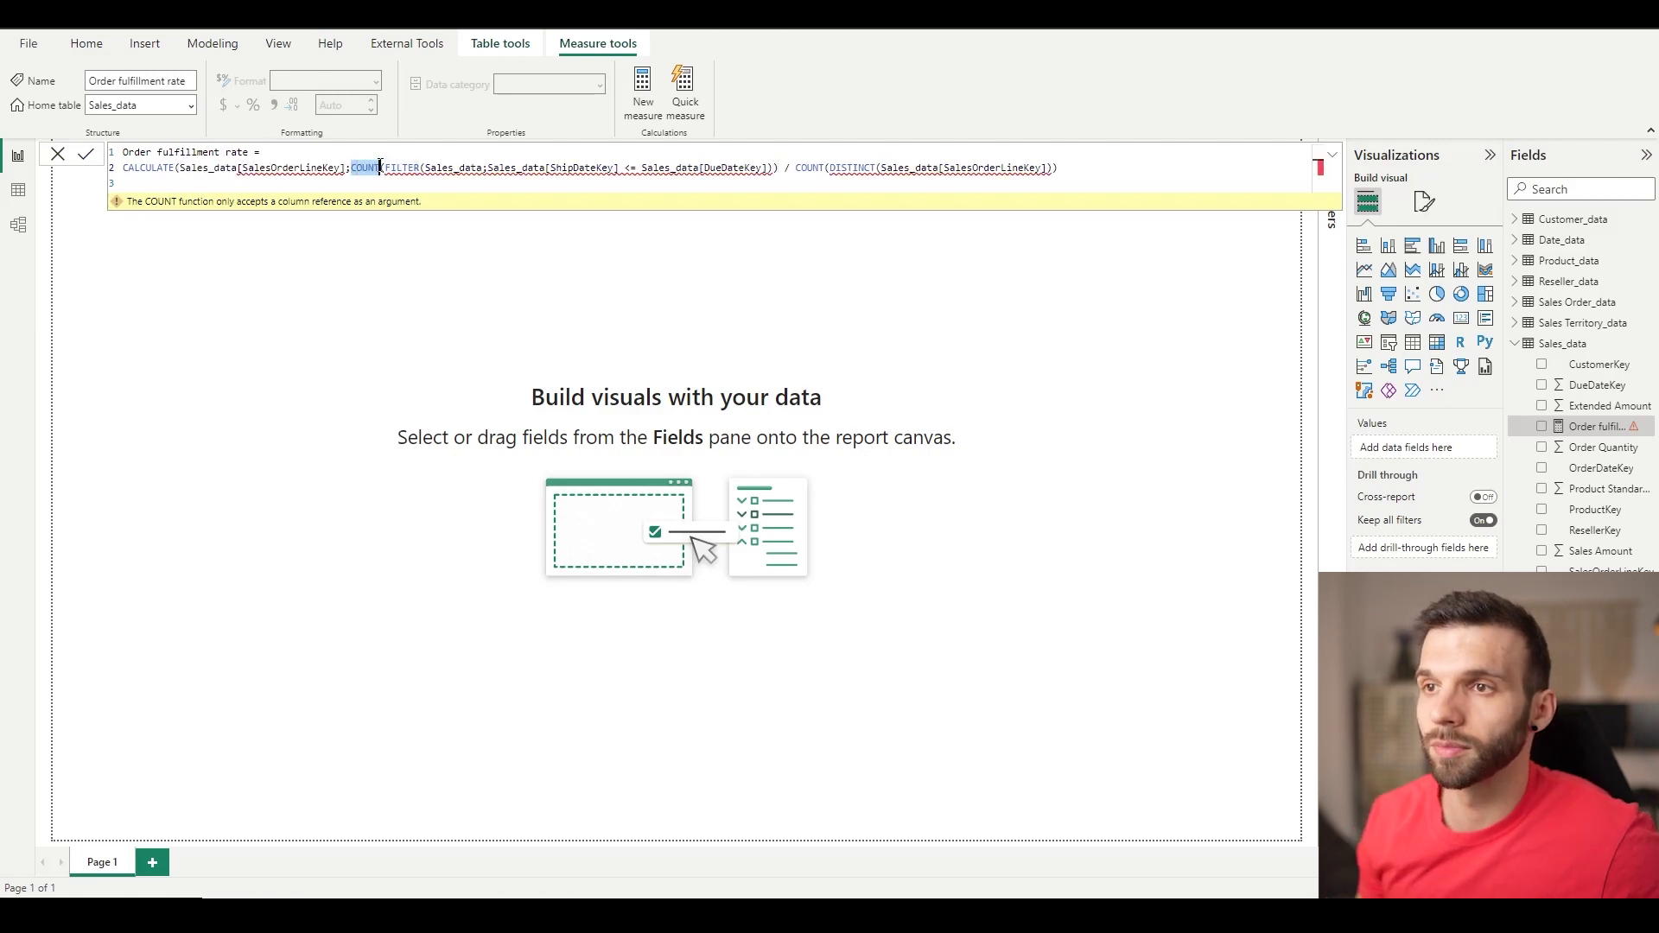
pyautogui.hotkey('ctrl', 'x')
pyautogui.press('Delete')
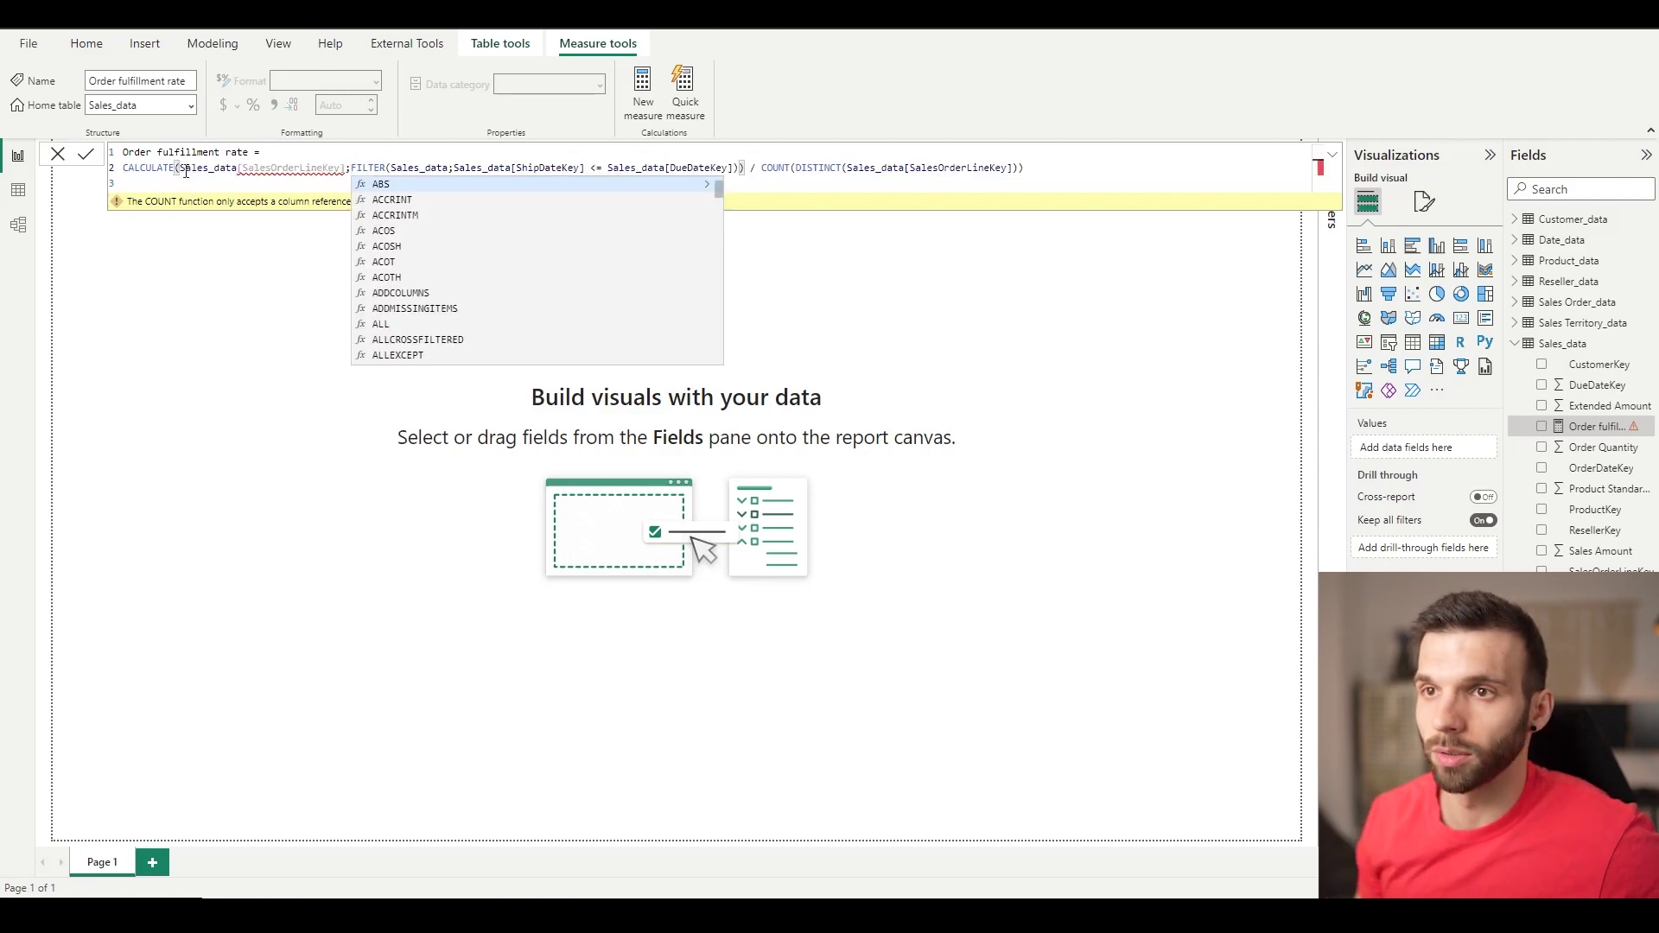
pyautogui.click(179, 168)
pyautogui.hotkey('ctrl', 'v')
pyautogui.write('(')
pyautogui.click(384, 168)
pyautogui.write(')')
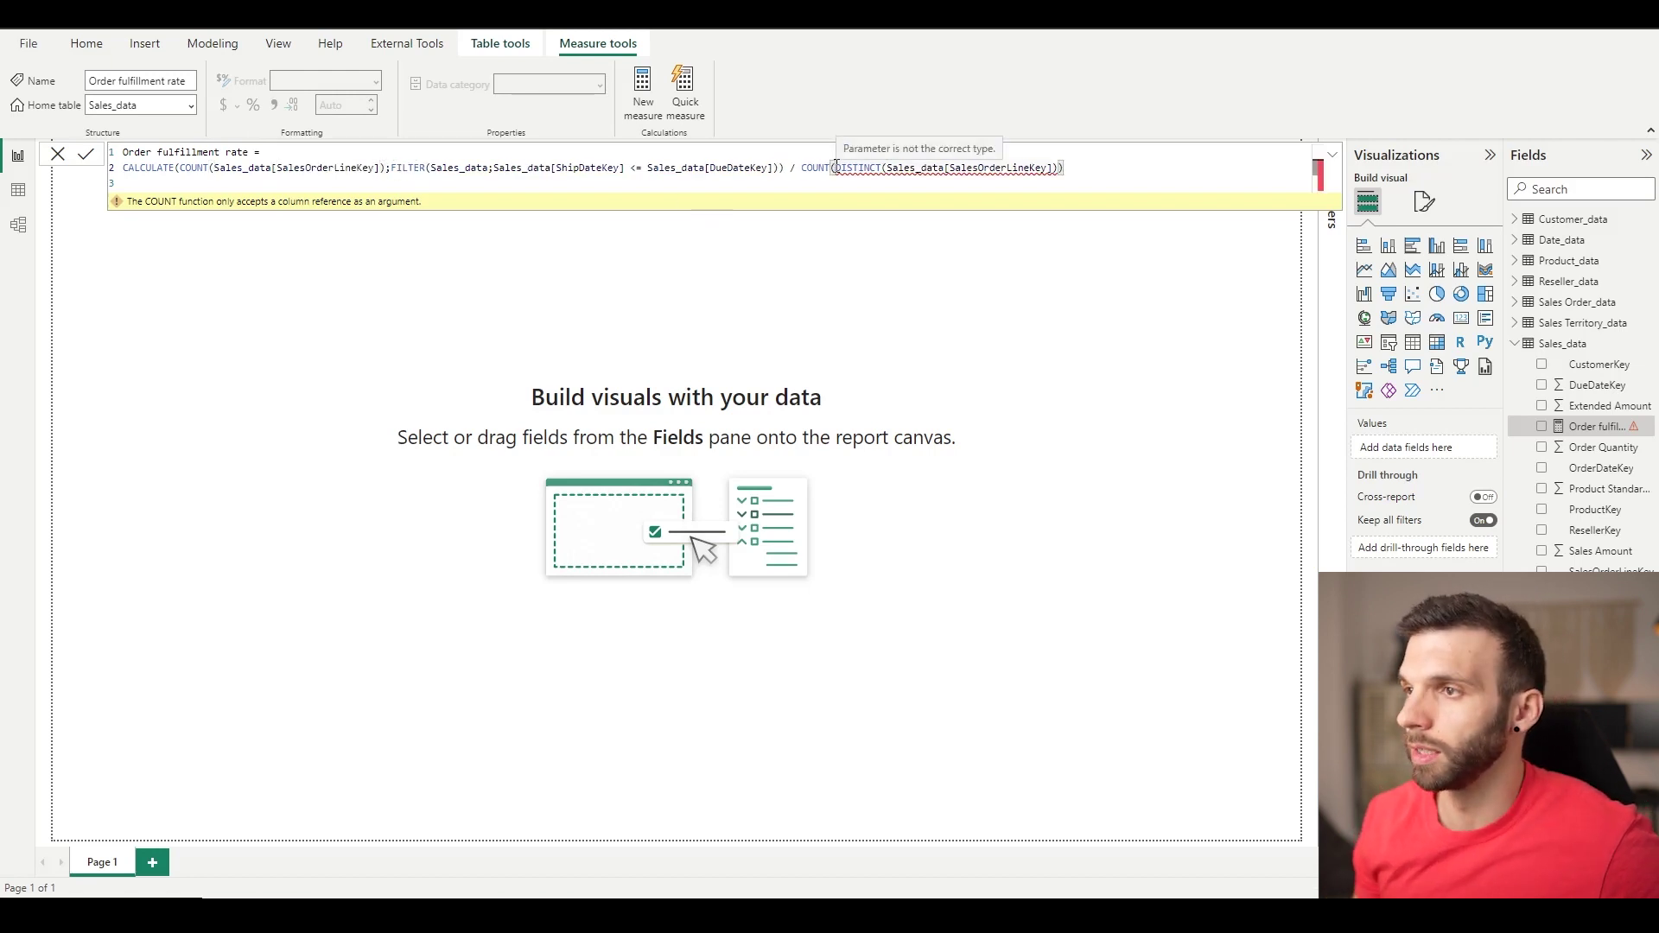
pyautogui.moveTo(835, 167); pyautogui.dragTo(881, 168)
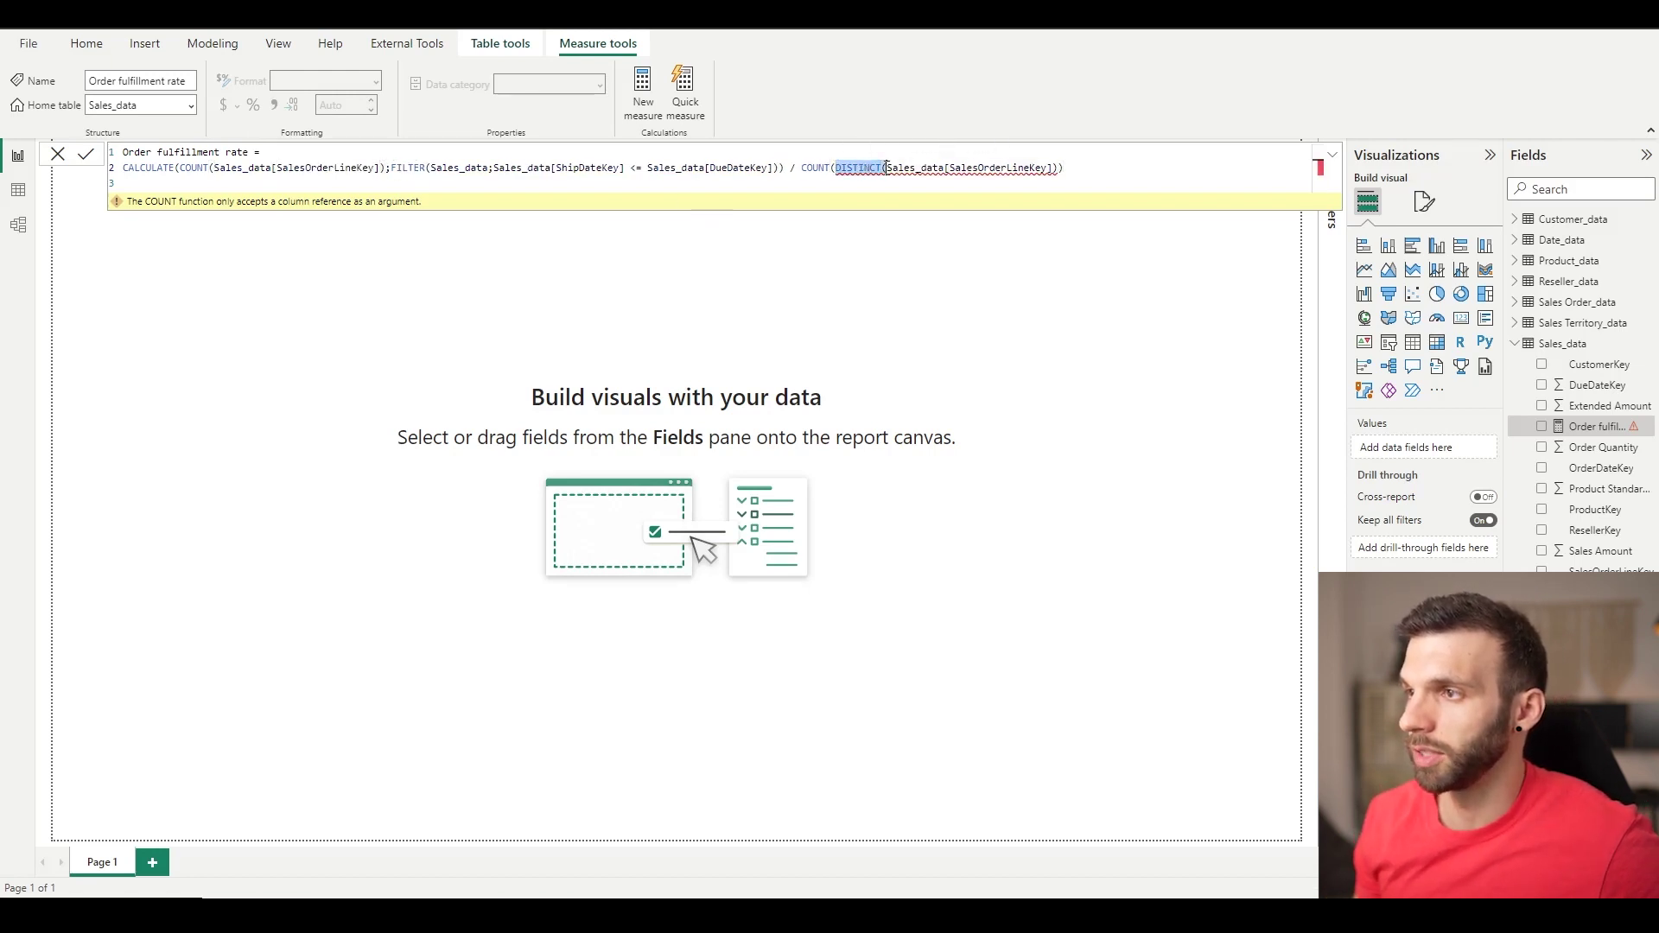
pyautogui.press('Delete')
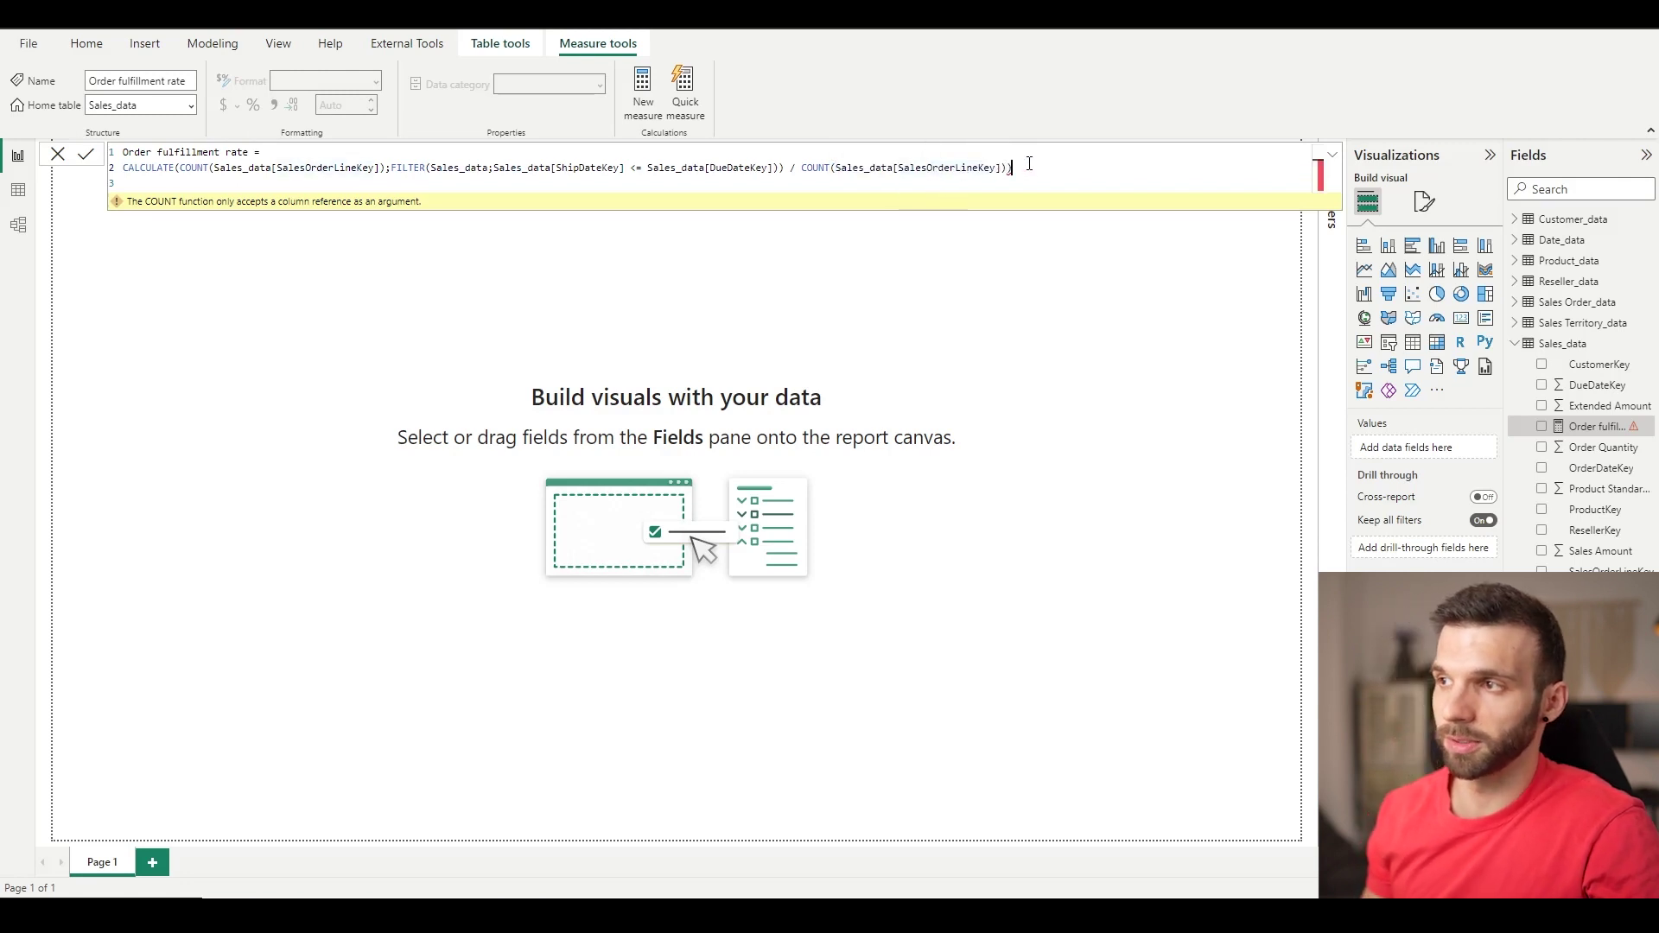
pyautogui.click(1029, 166)
pyautogui.press('BackSpace')
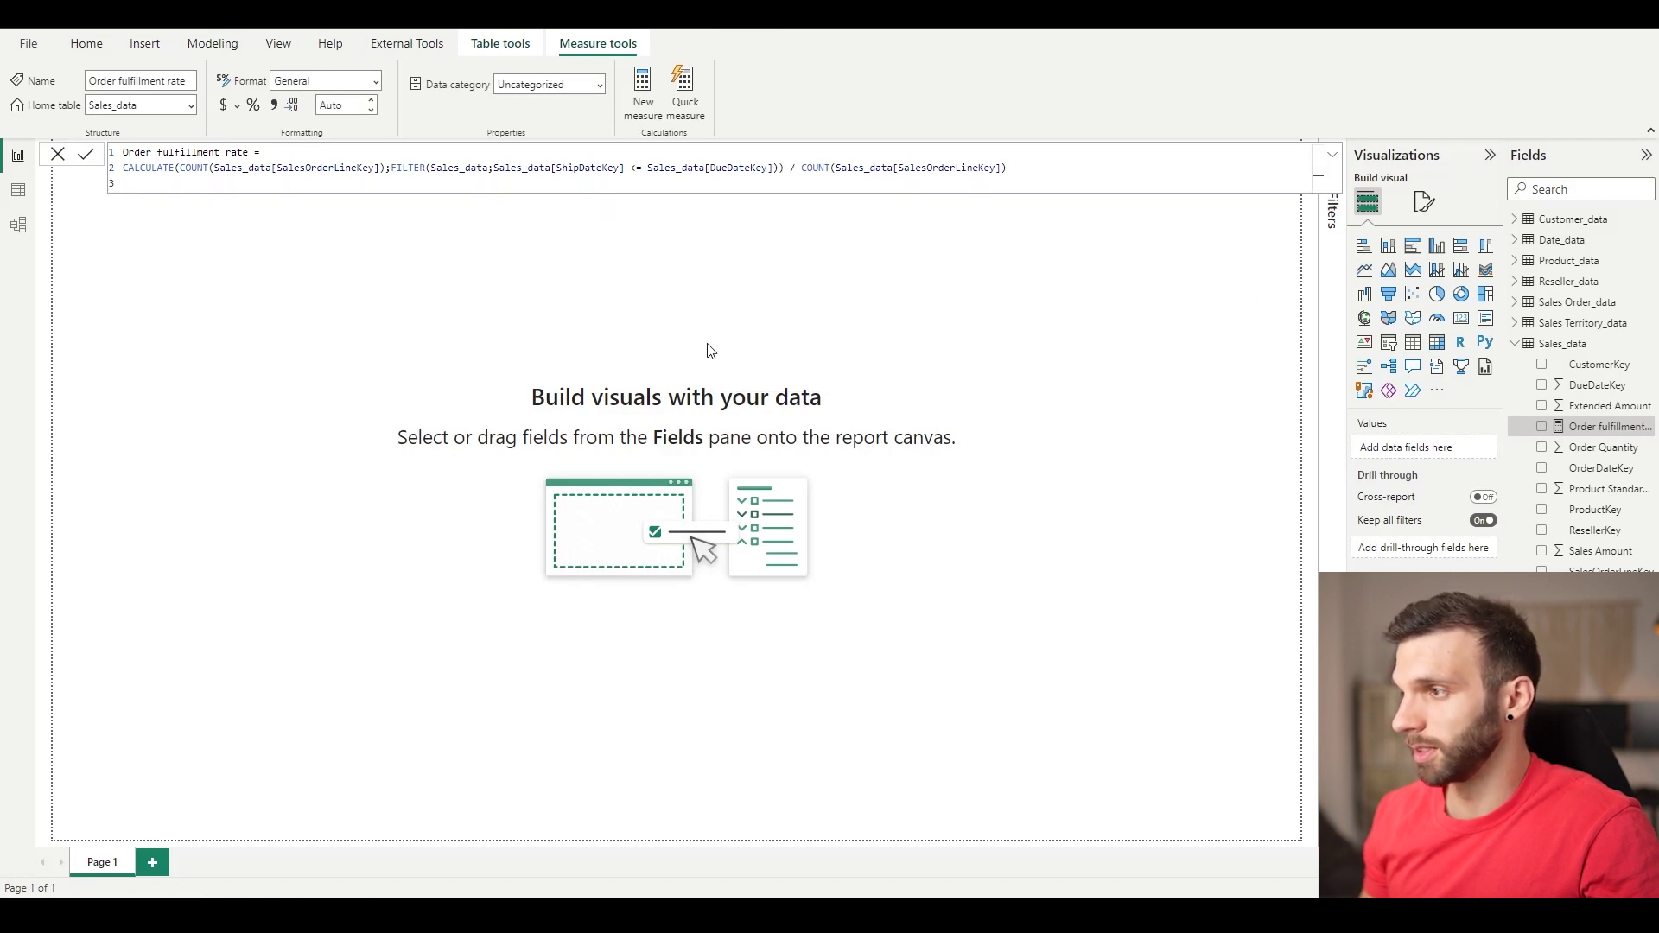
# Add a table visual with Date_data's Month in its columns.
pyautogui.click(1421, 344)
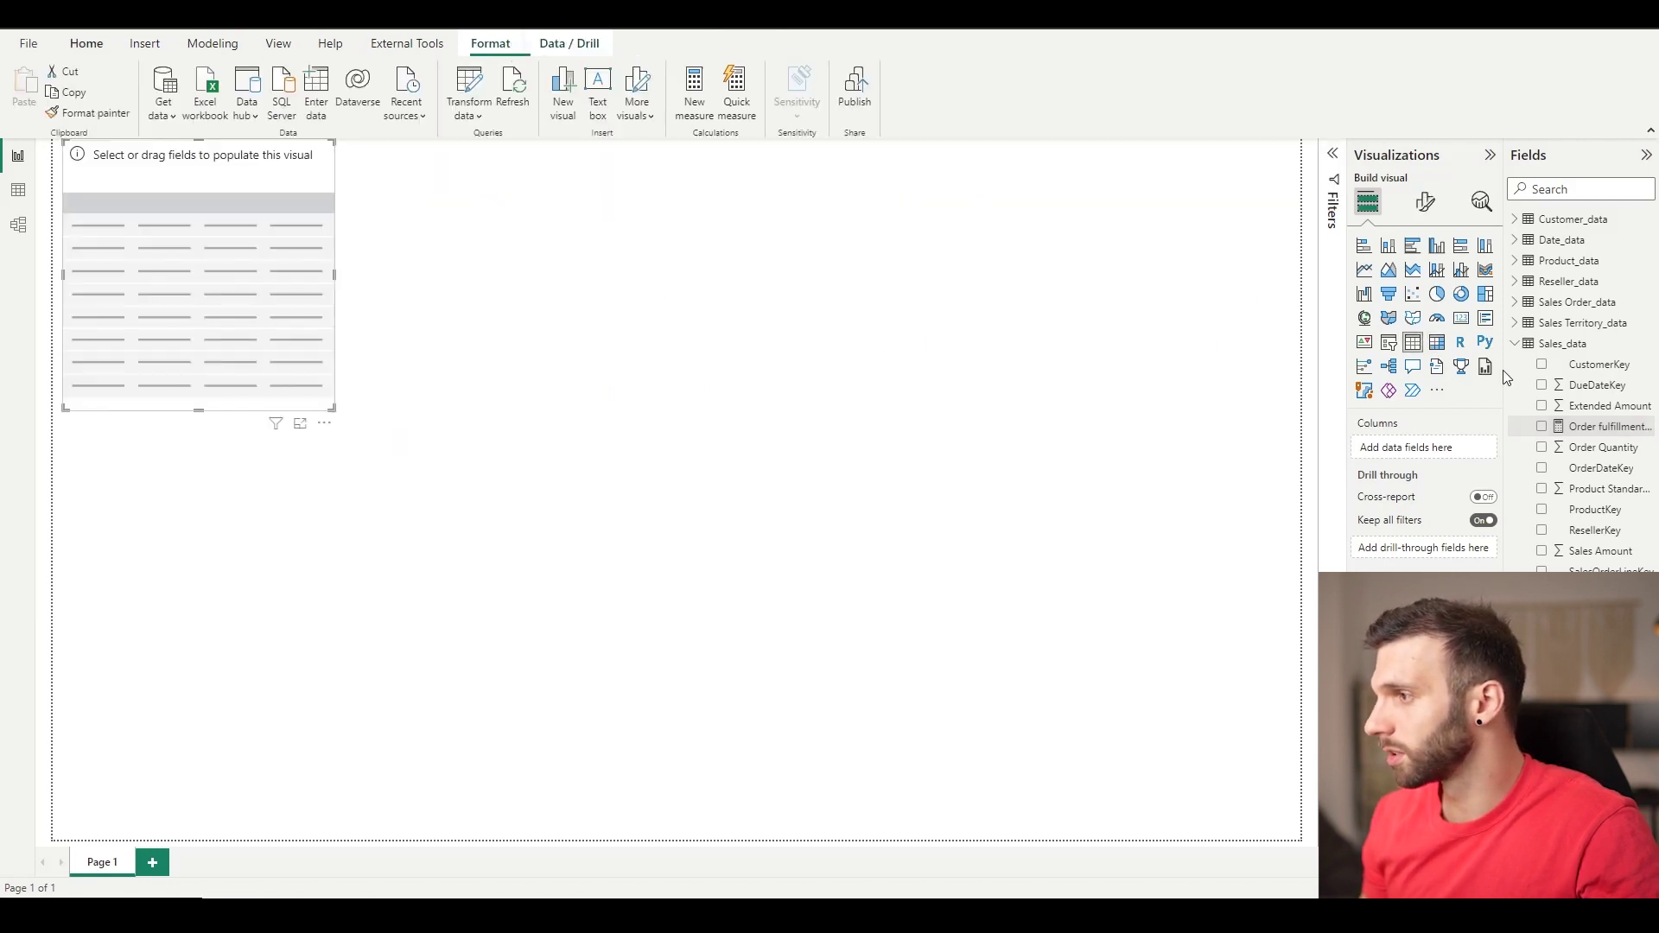
pyautogui.click(1514, 239)
pyautogui.moveTo(1586, 363); pyautogui.dragTo(1434, 452)
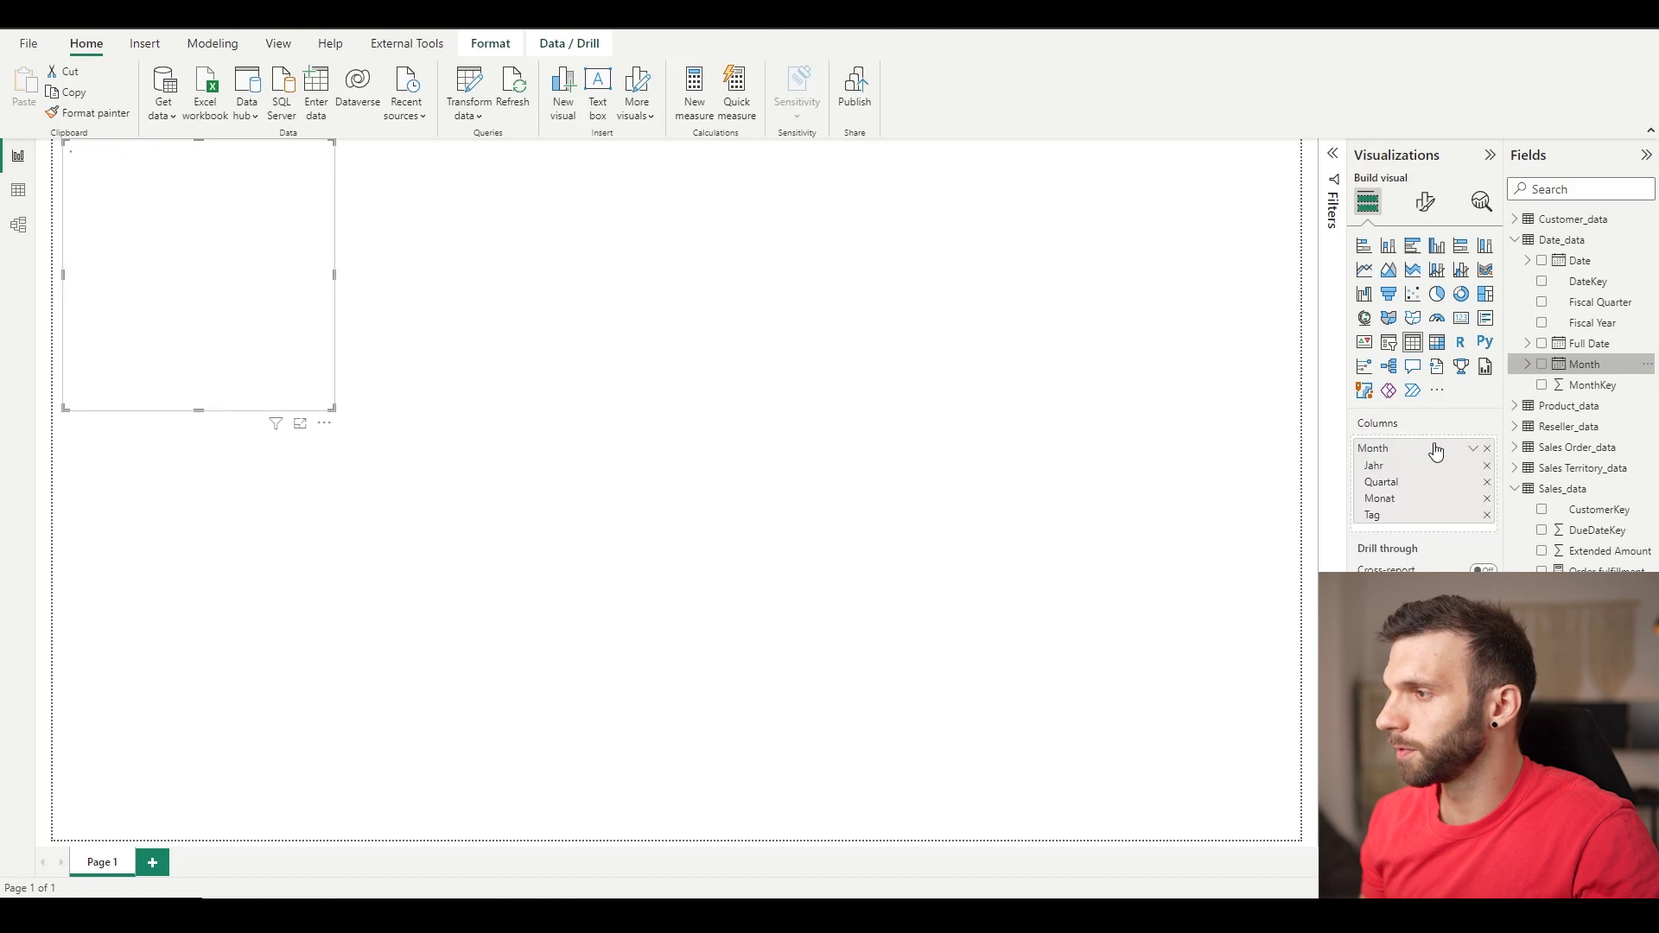
# Format Month as mmmm and add Order fulfillment rate to the table visual.
pyautogui.click(1588, 364)
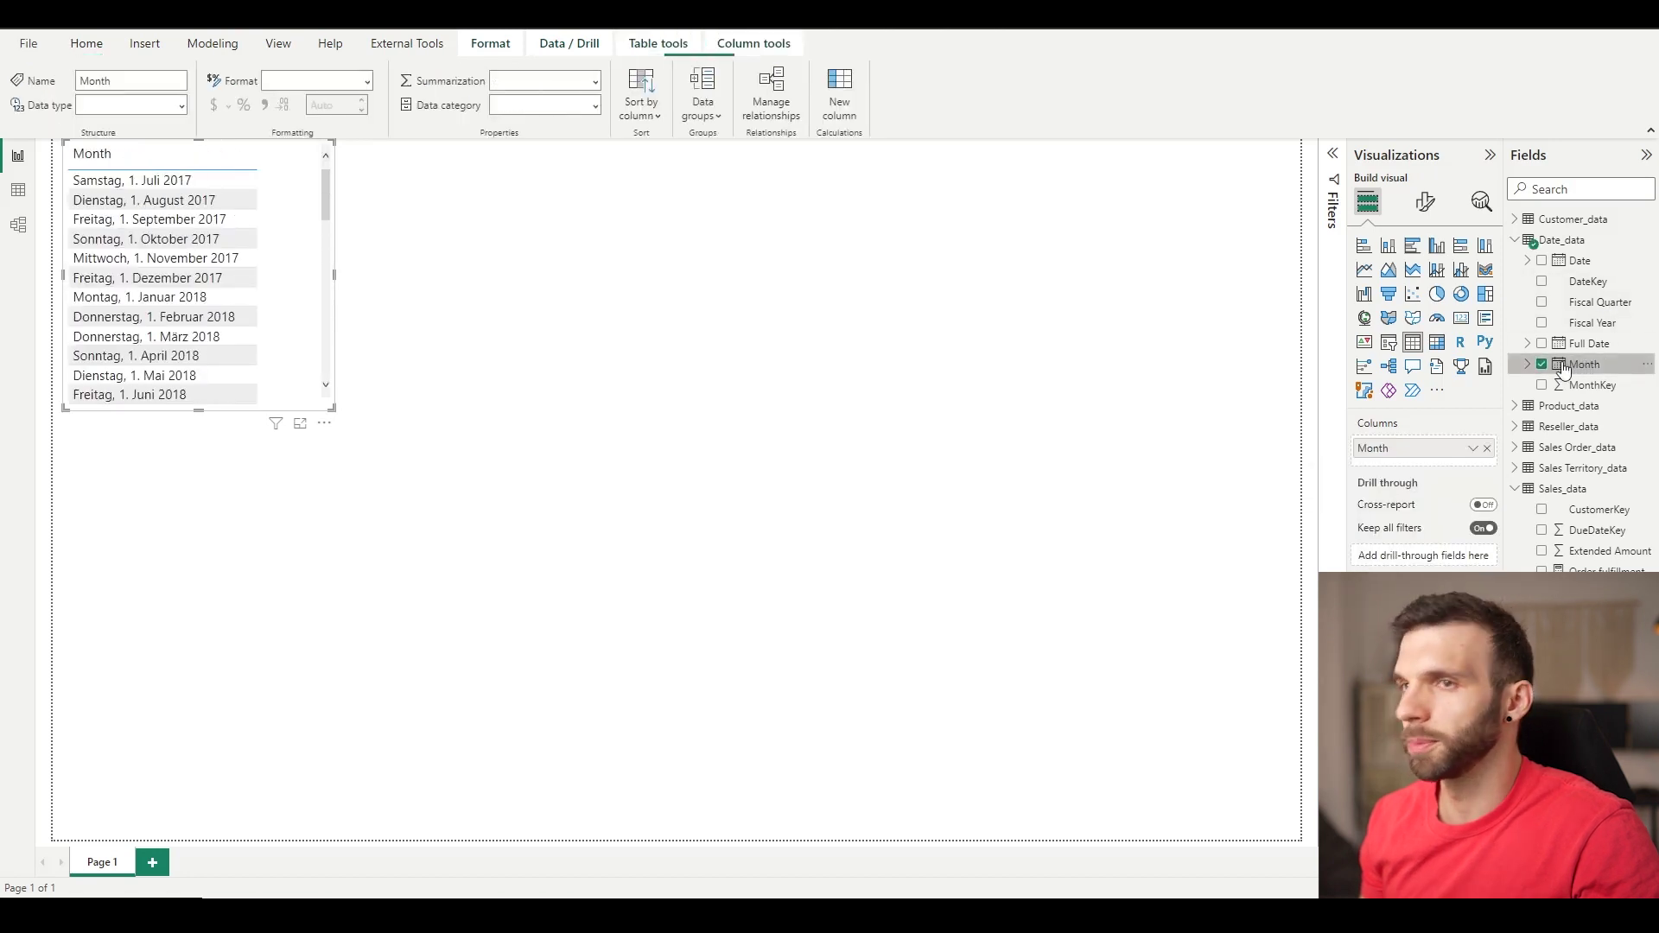
pyautogui.click(316, 80)
pyautogui.write('mmmm')
pyautogui.press('Return')
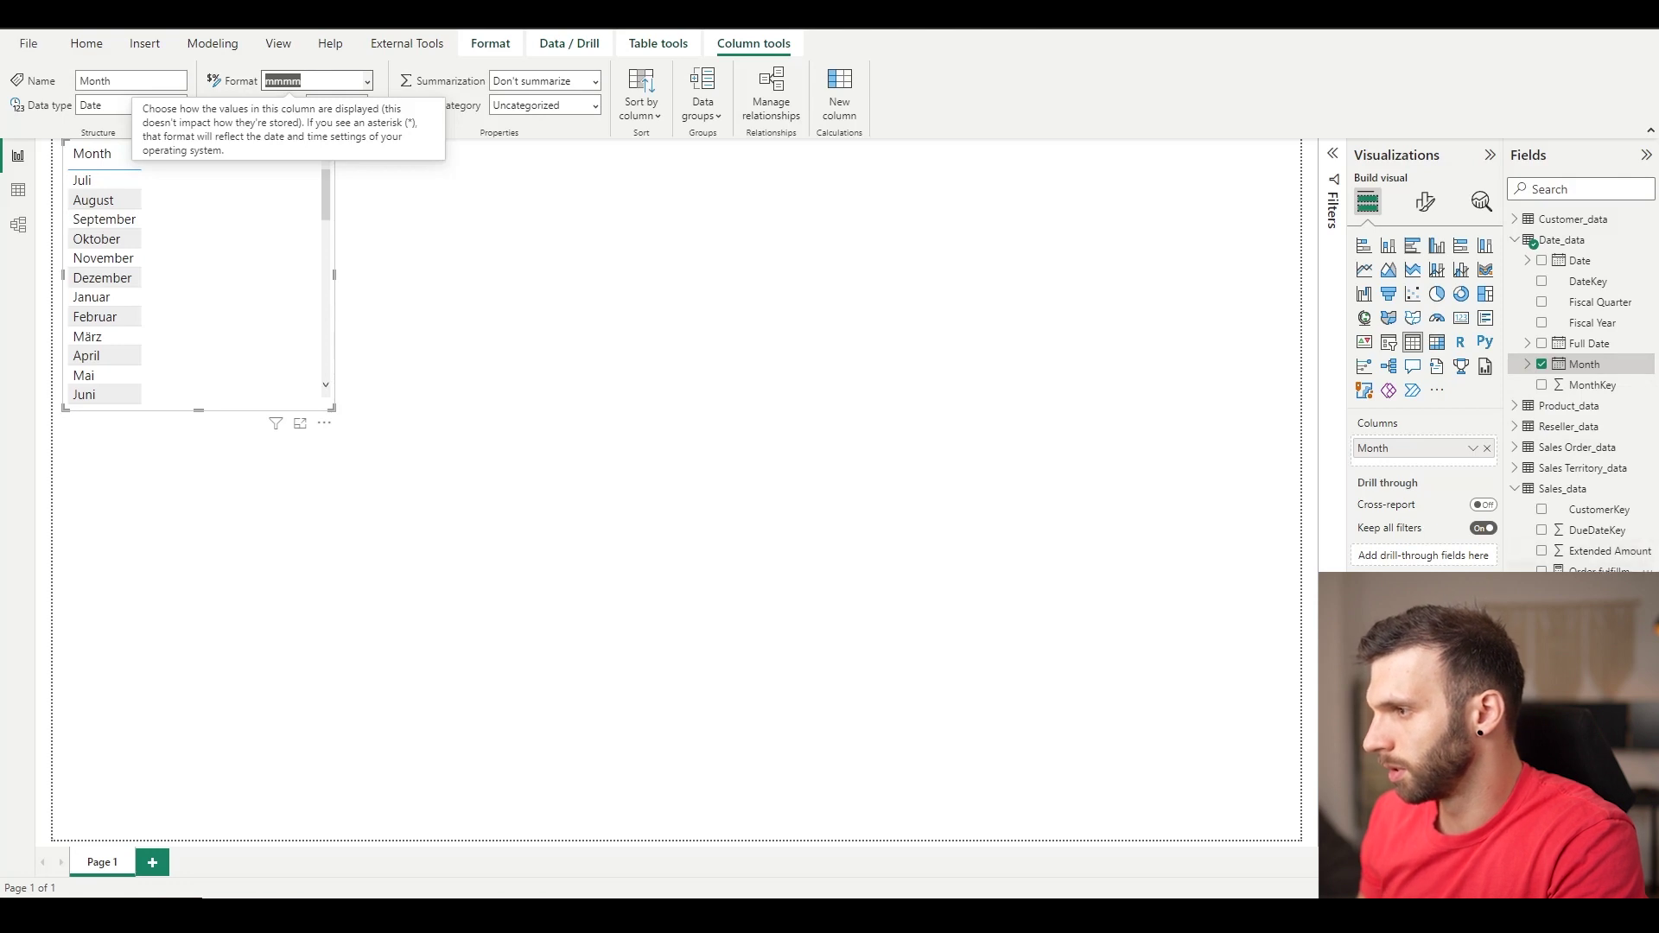
pyautogui.moveTo(1602, 566); pyautogui.dragTo(1450, 464)
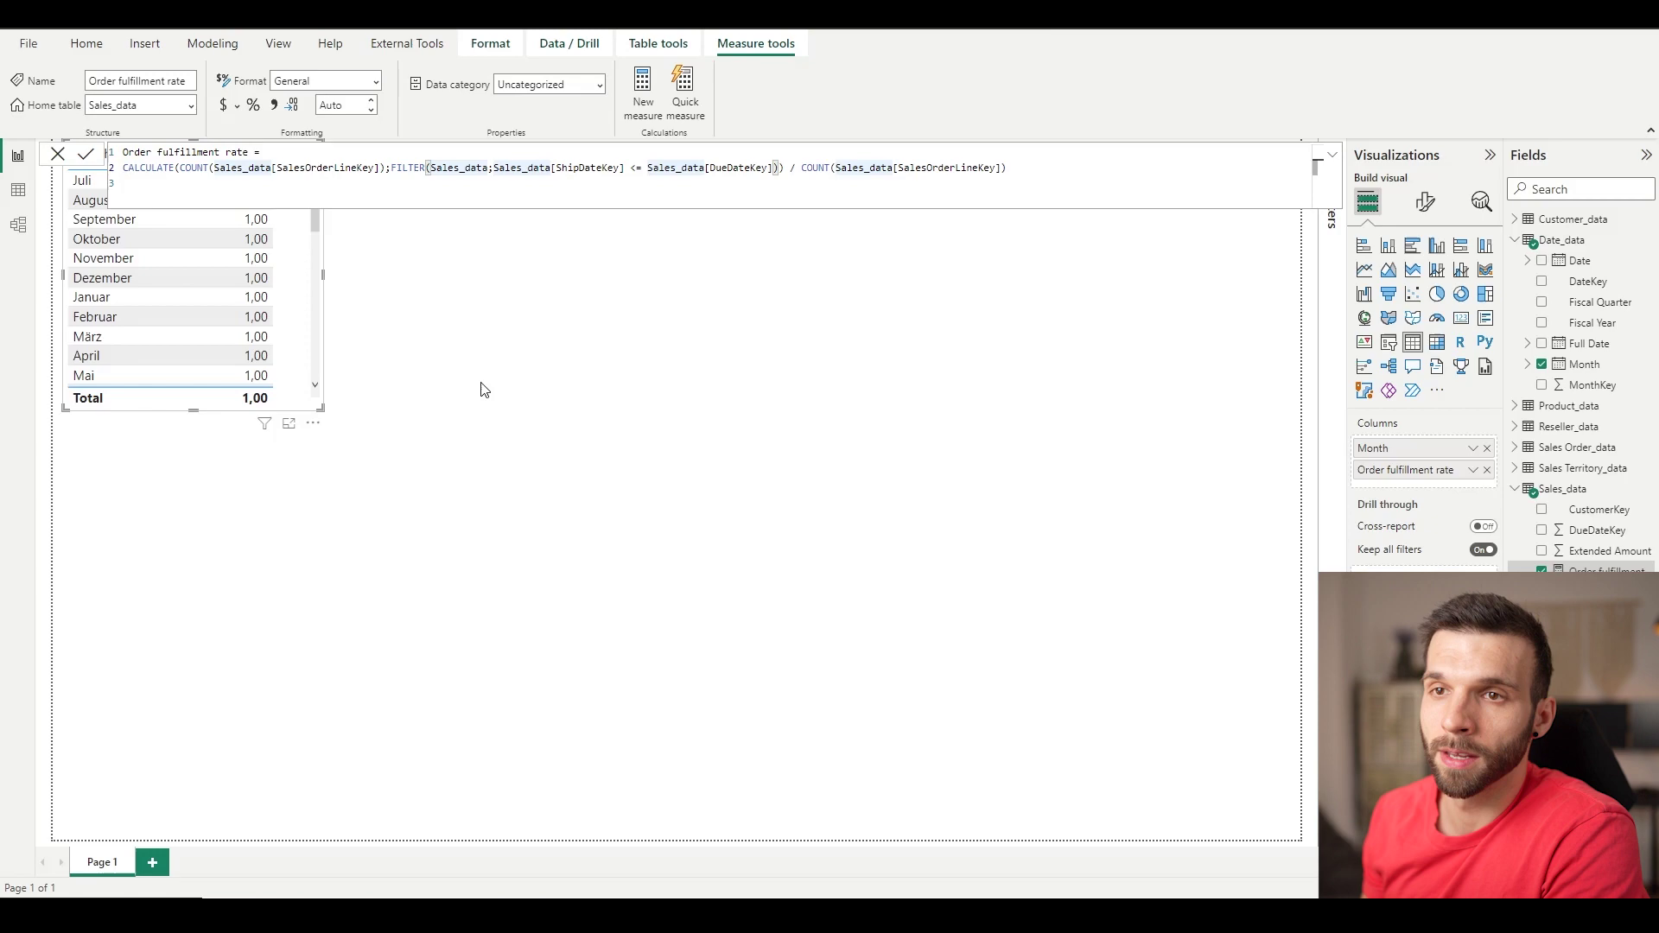
# Inspect the ShipDateKey and DueDateKey values in Table view, then return to the report.
pyautogui.click(17, 192)
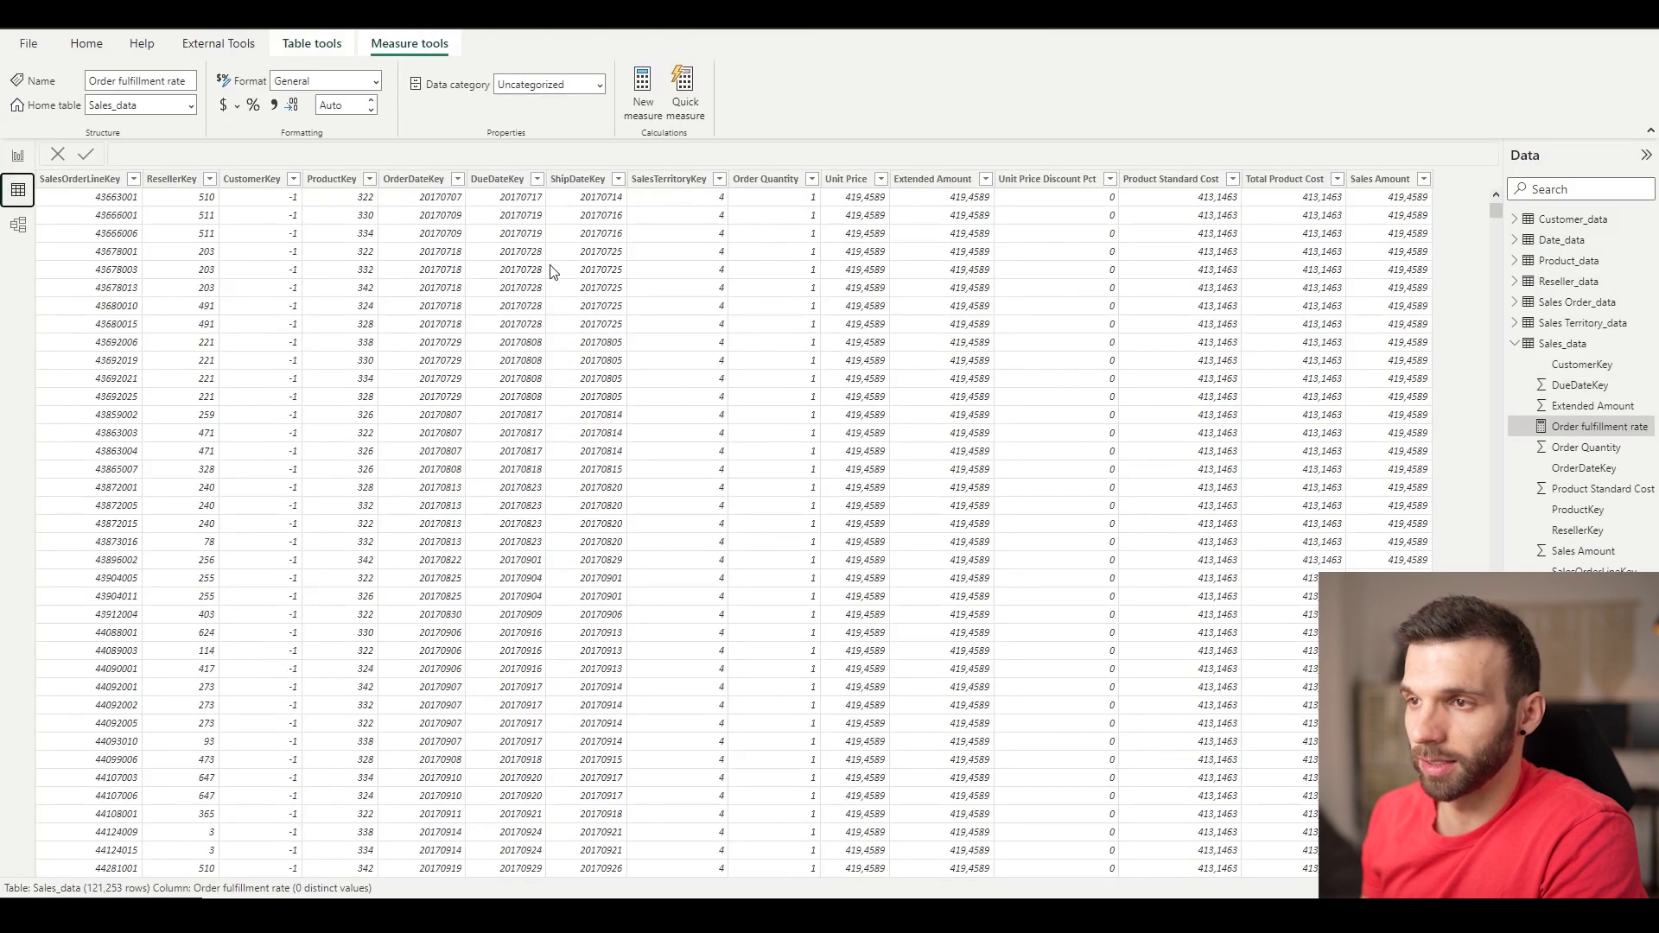
pyautogui.click(580, 180)
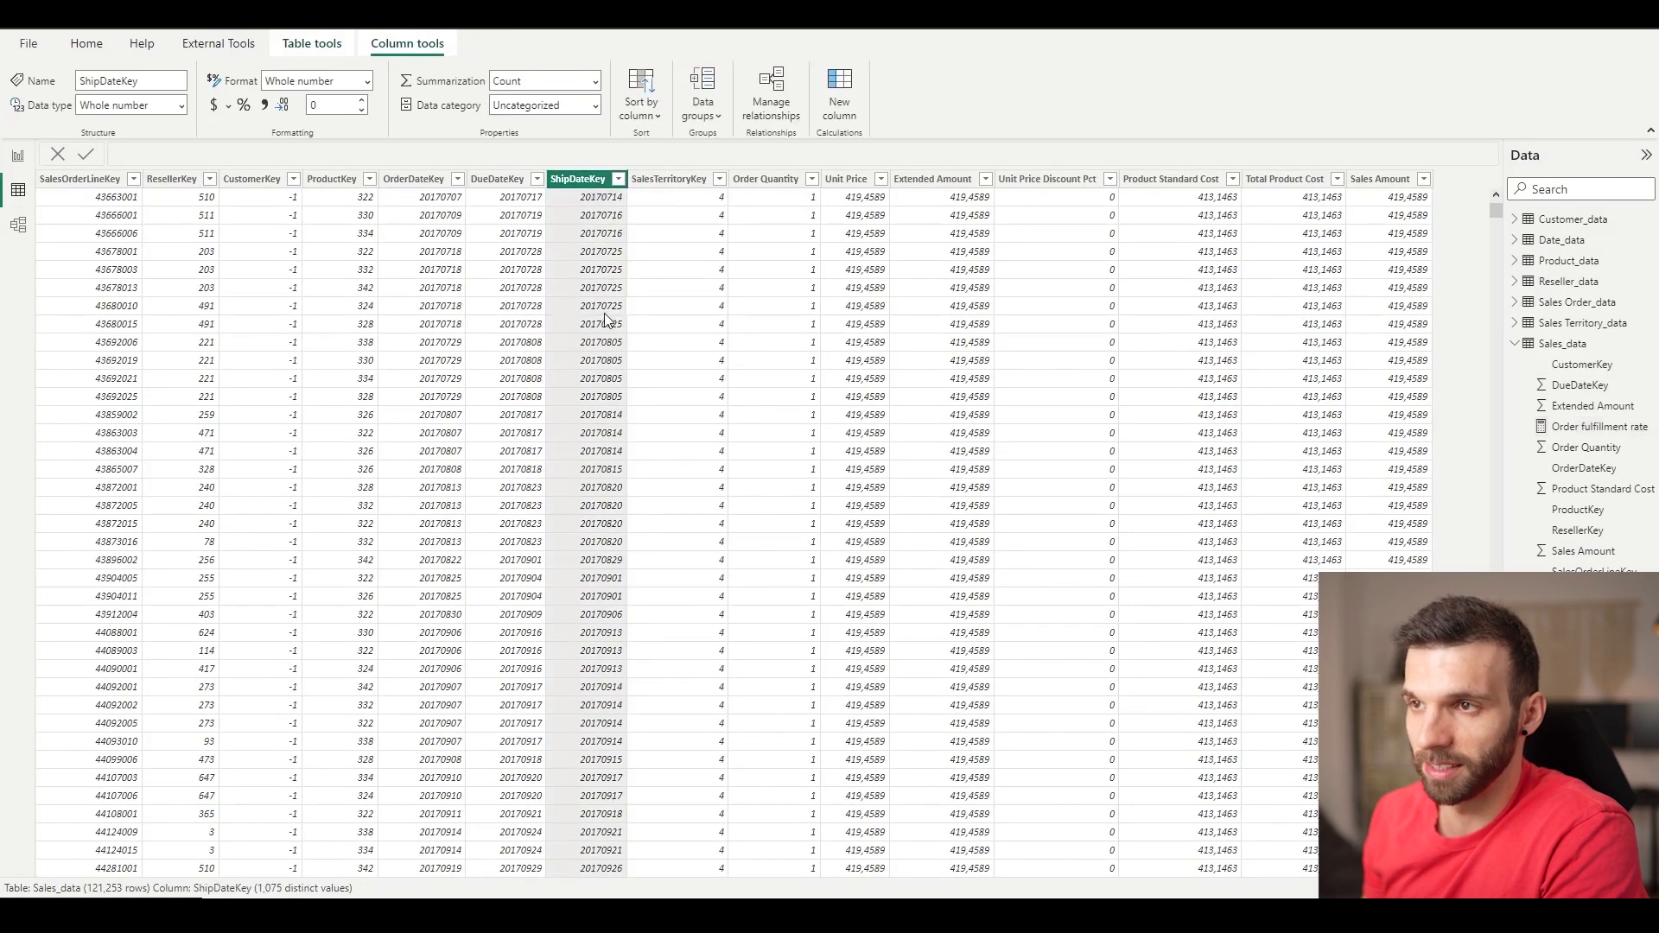
pyautogui.scroll(-15, 587, 328)
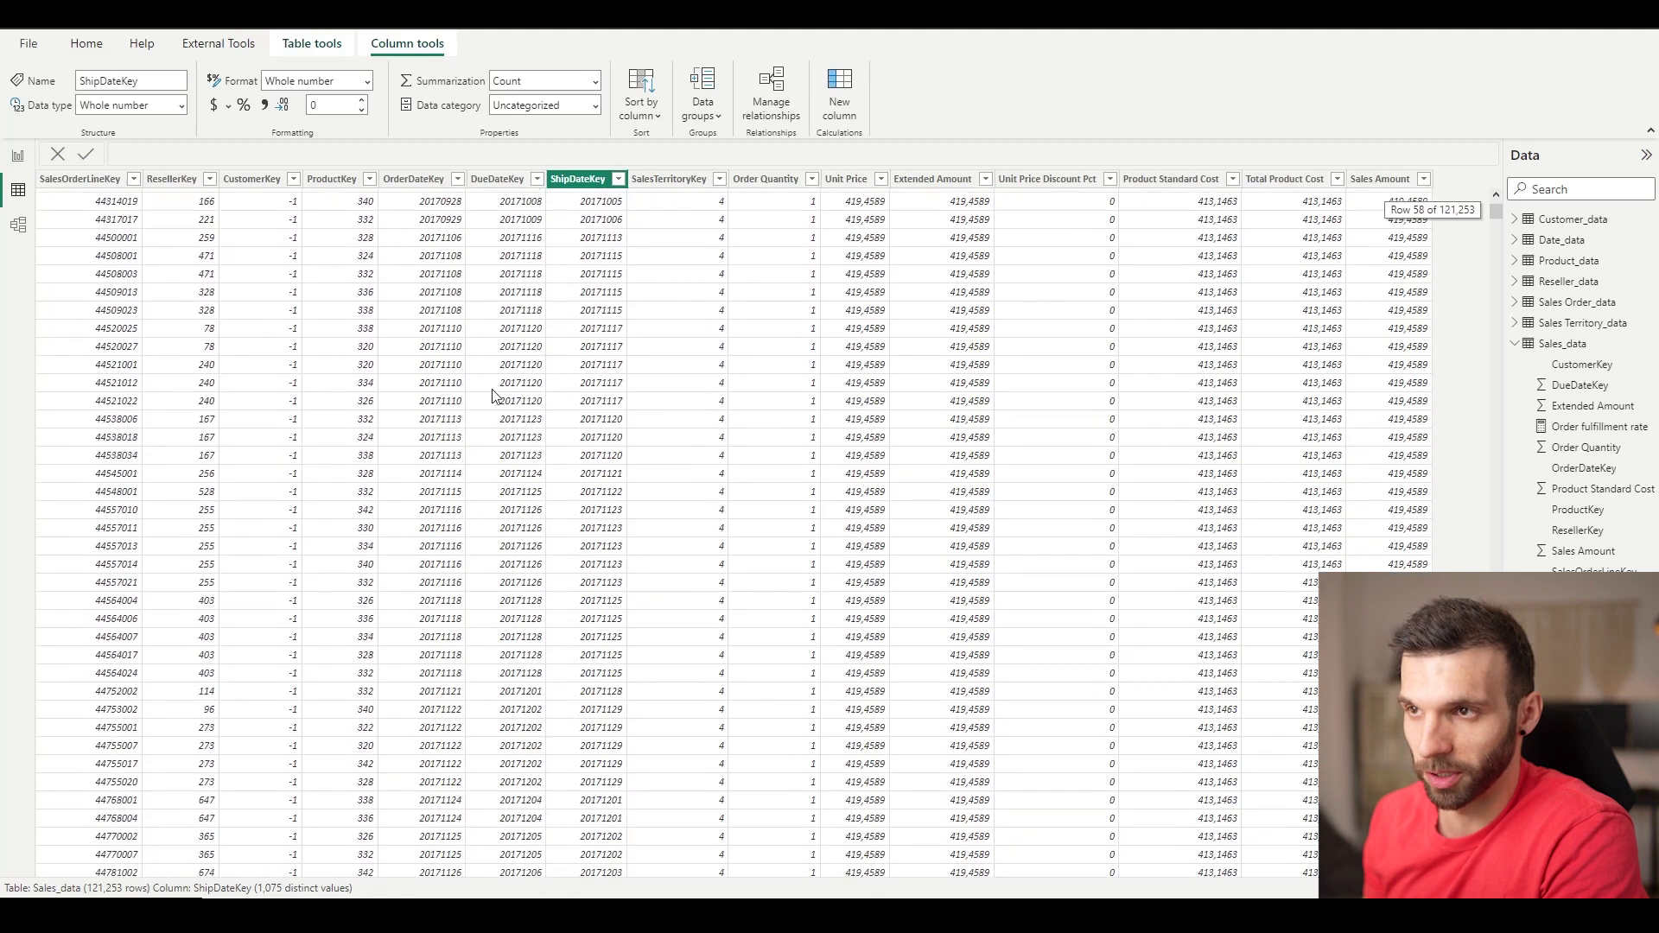
pyautogui.click(519, 380)
pyautogui.click(18, 156)
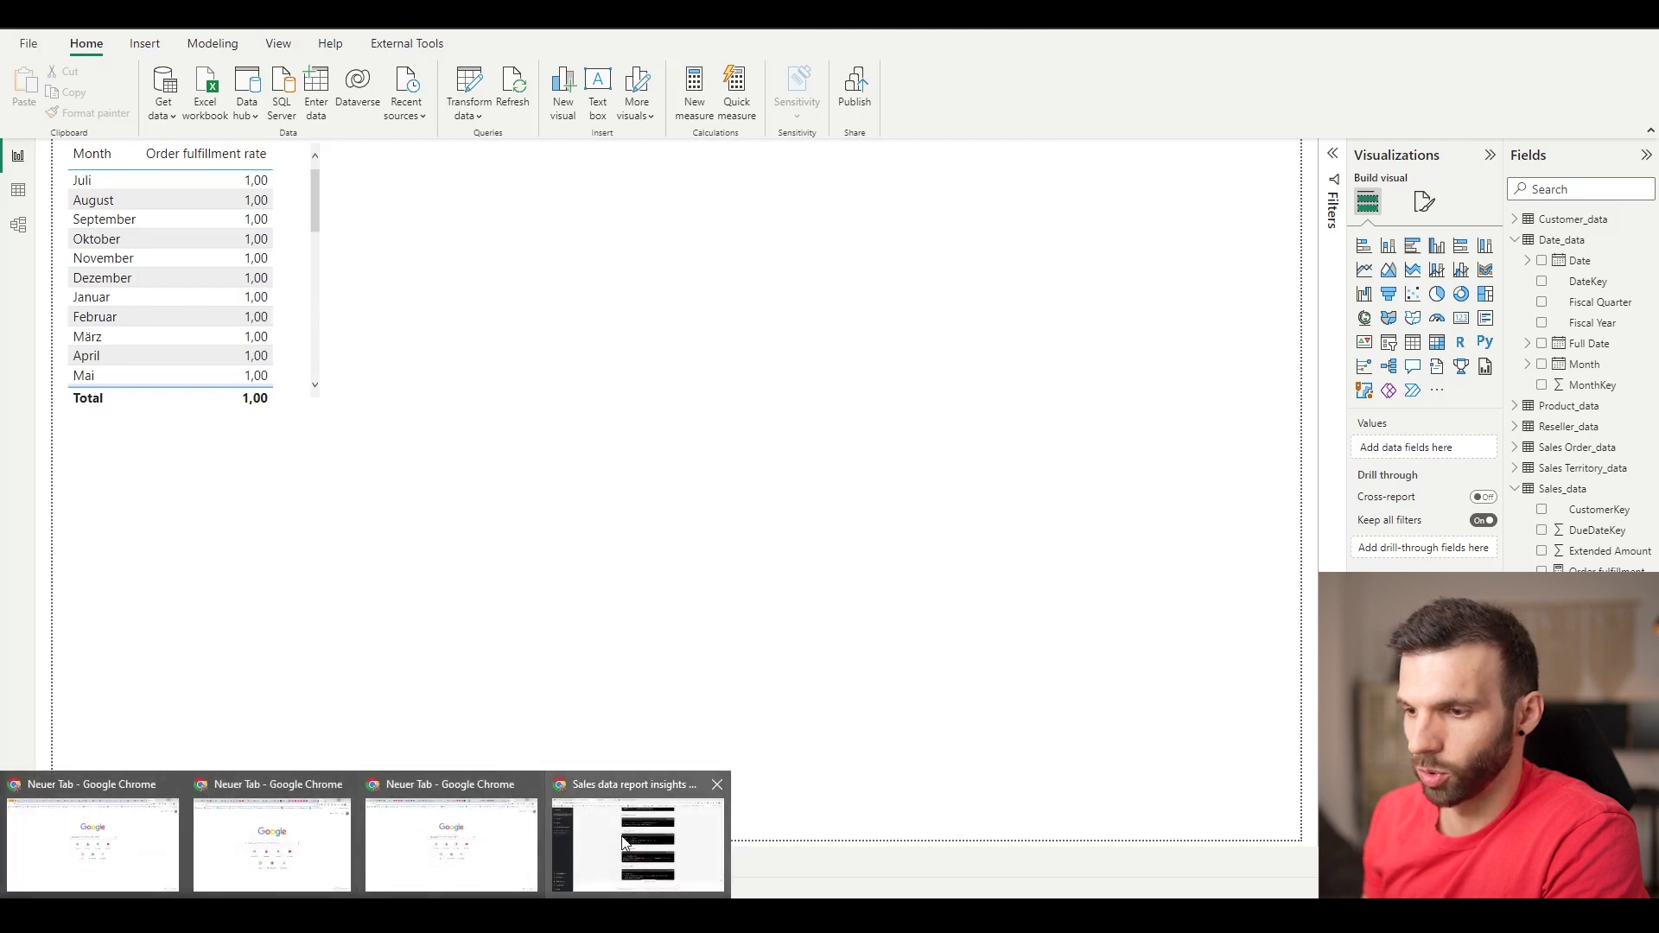
# Create a new Sales_data measure holding the pasted Product return rate formula.
pyautogui.click(625, 843)
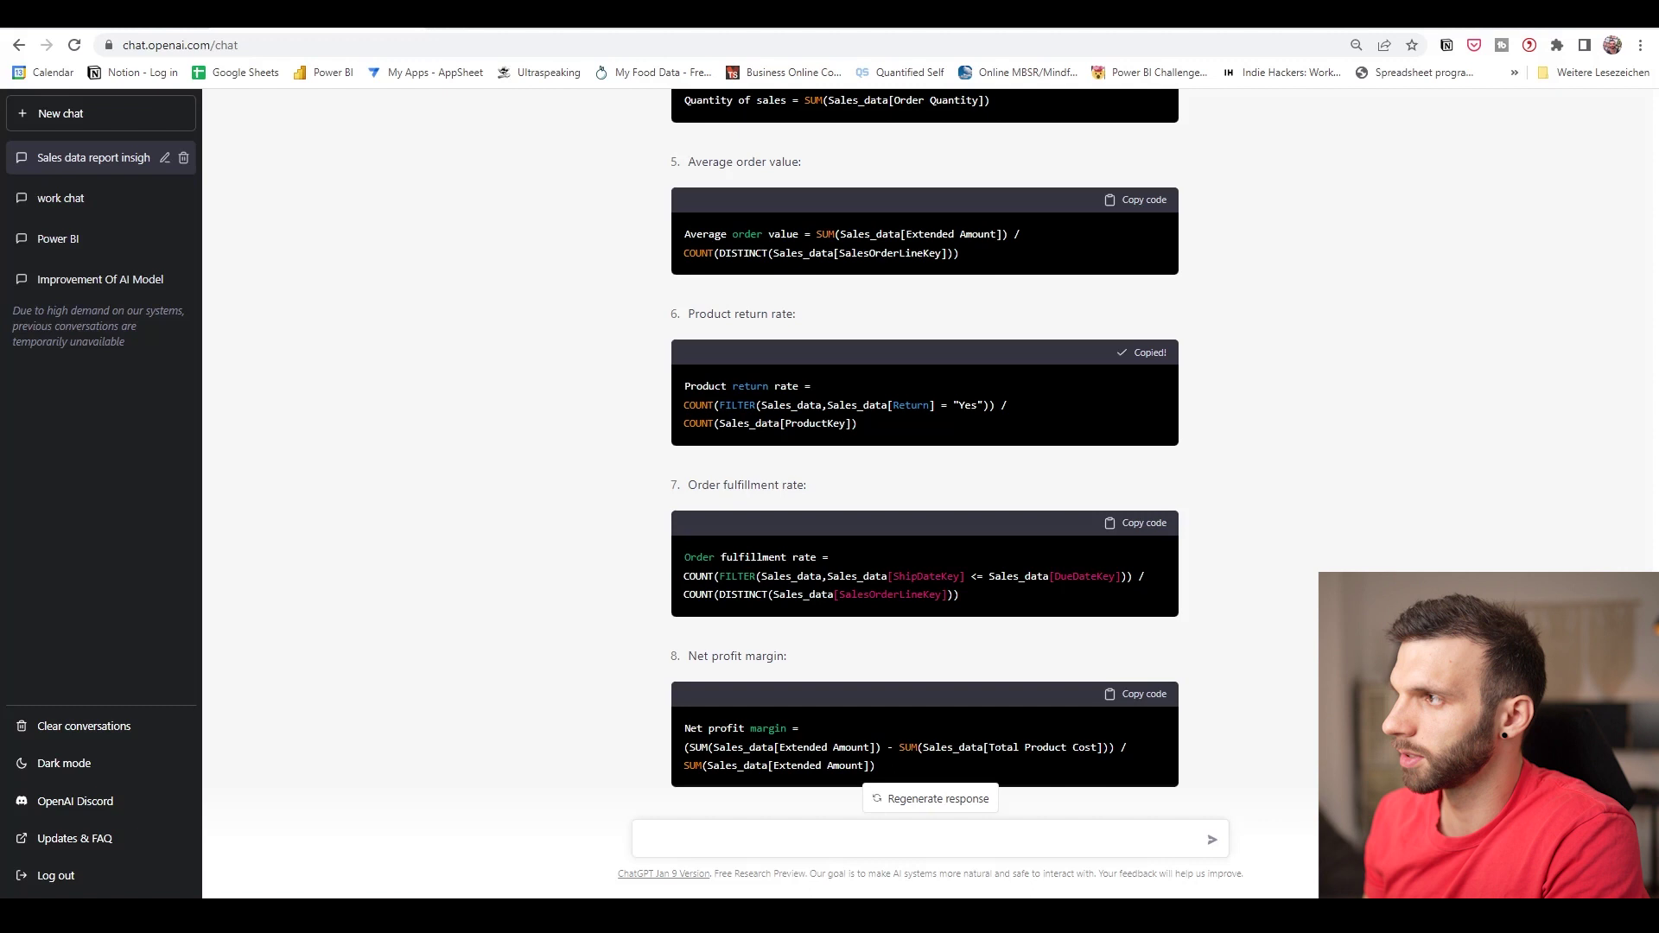
pyautogui.click(553, 894)
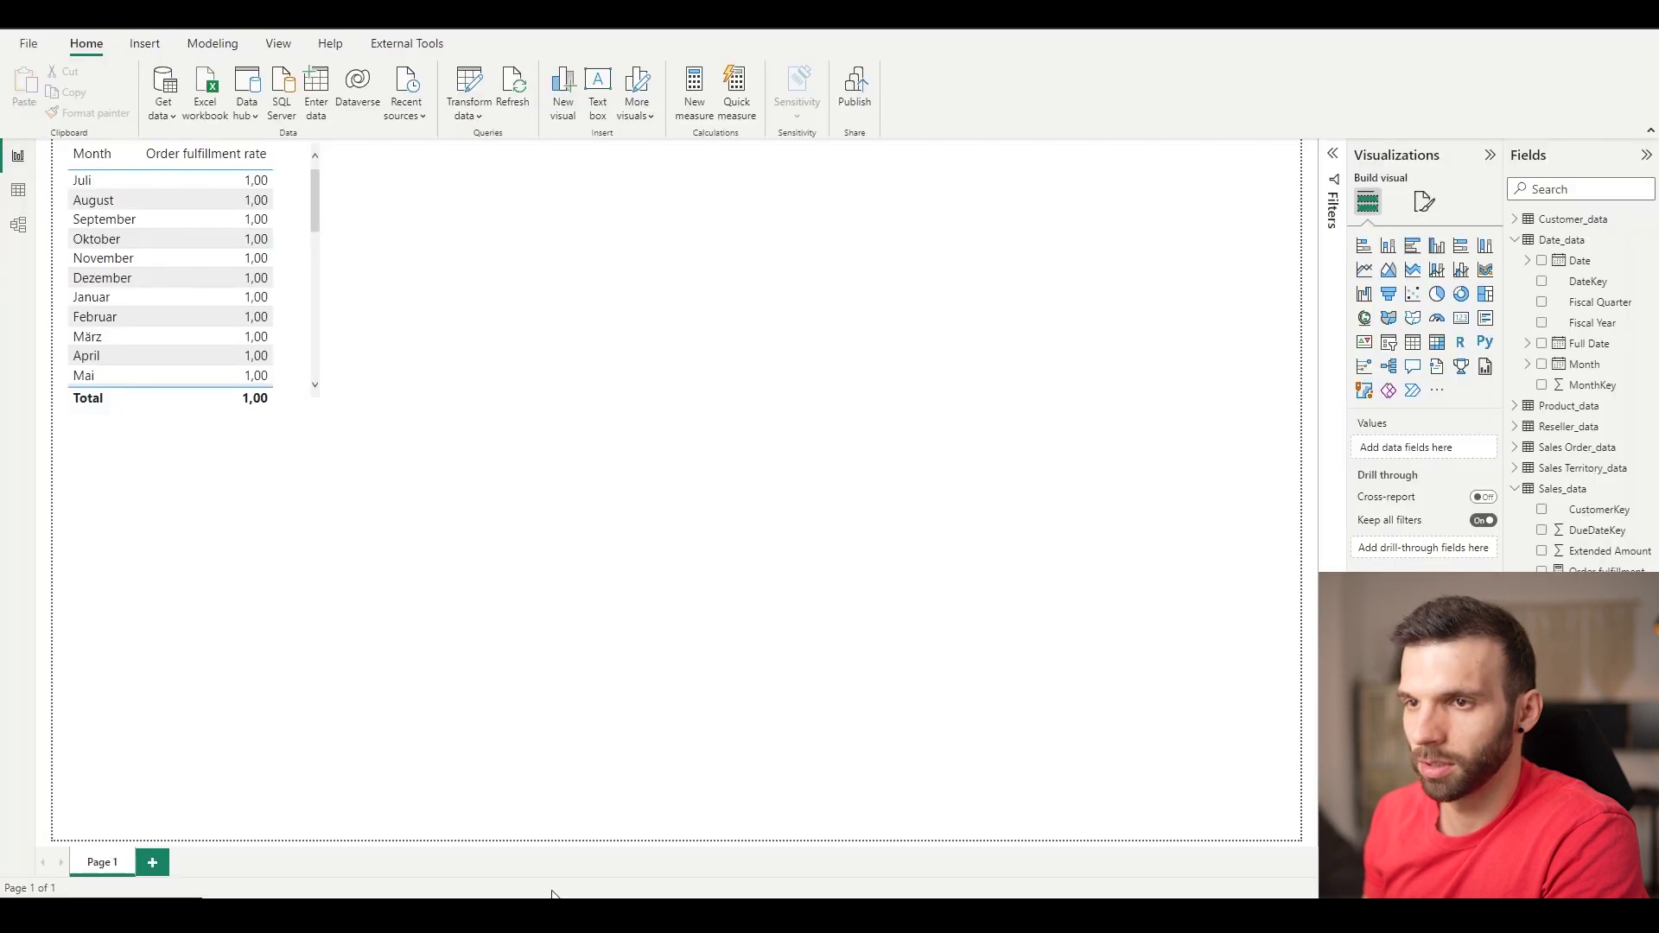
pyautogui.rightClick(1556, 499)
pyautogui.click(1425, 503)
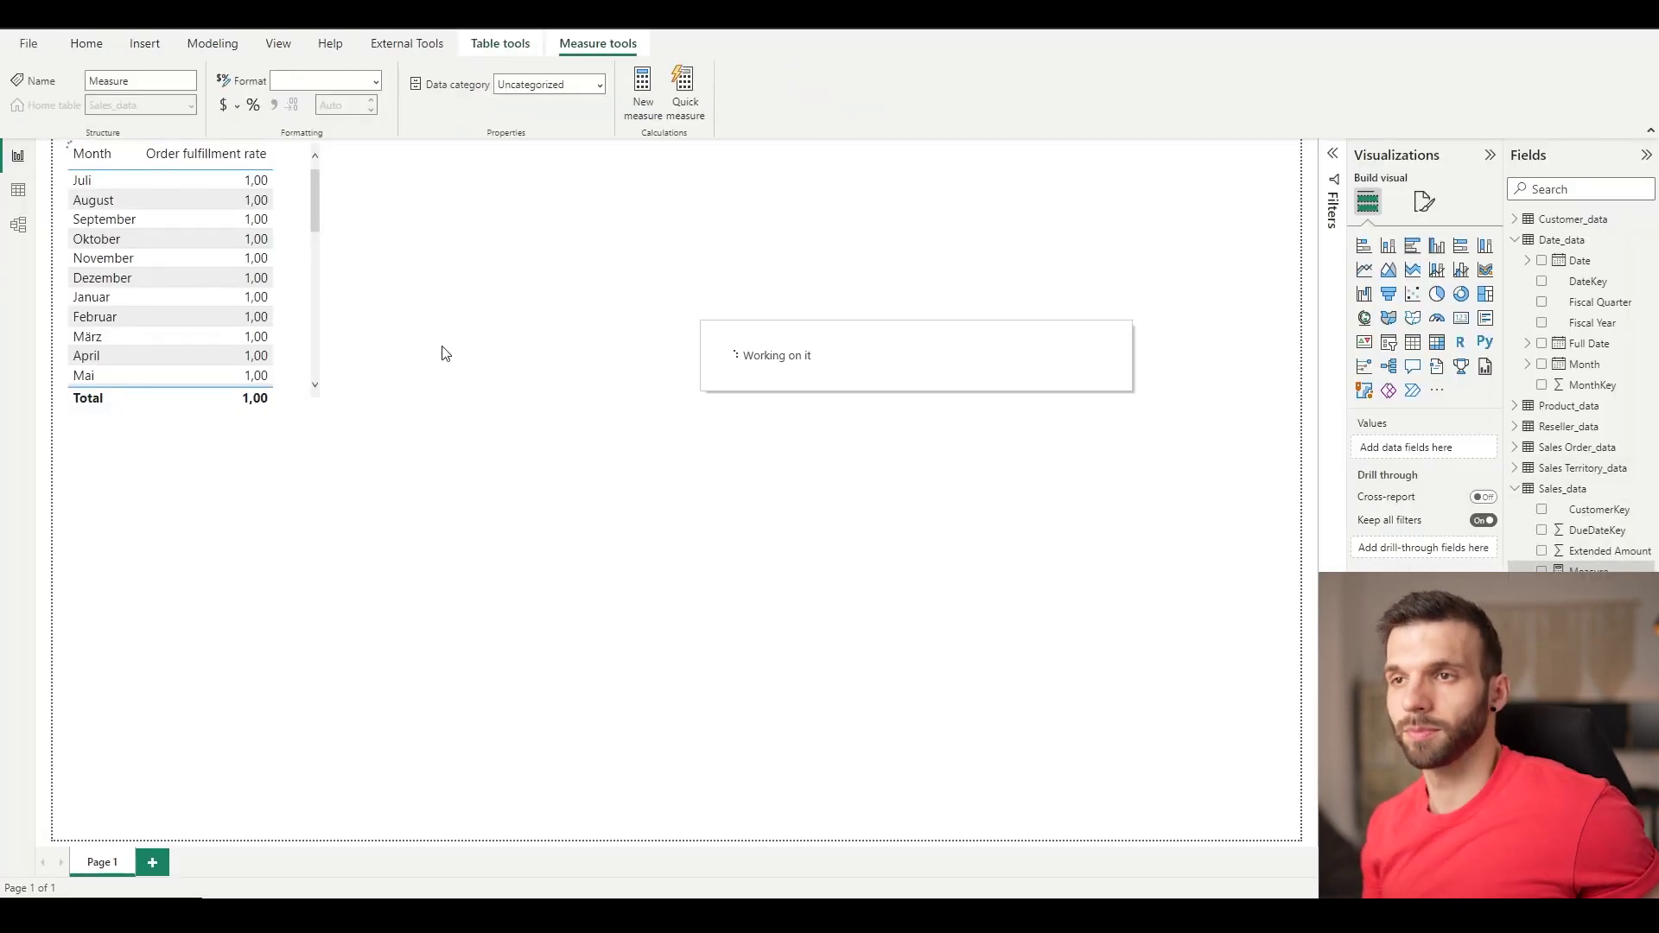
pyautogui.write('Product return rate = COUNT(FILTER(Sales_data,Sales_data[Return] = "Yes")) / COUNT(Sales_data[ProductKey])')
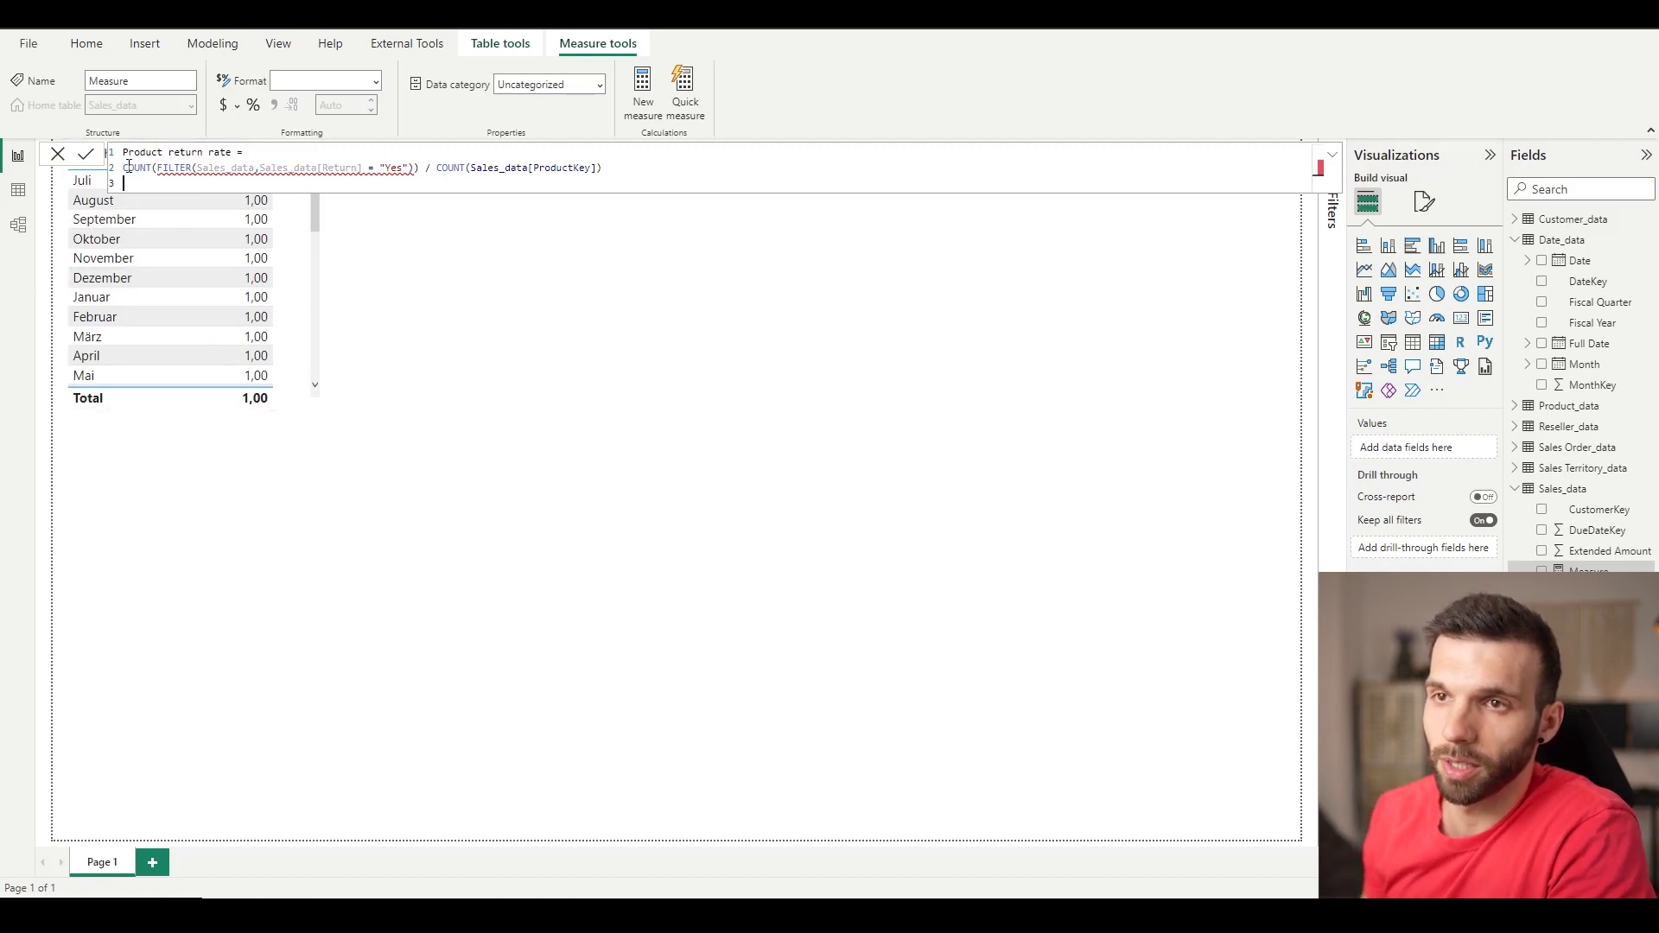
# Wrap it in CALCULATE(COUNT(Sales_data[ProductKey]);…), swap the comma for a semicolon and commit.
pyautogui.click(126, 166)
pyautogui.write('C')
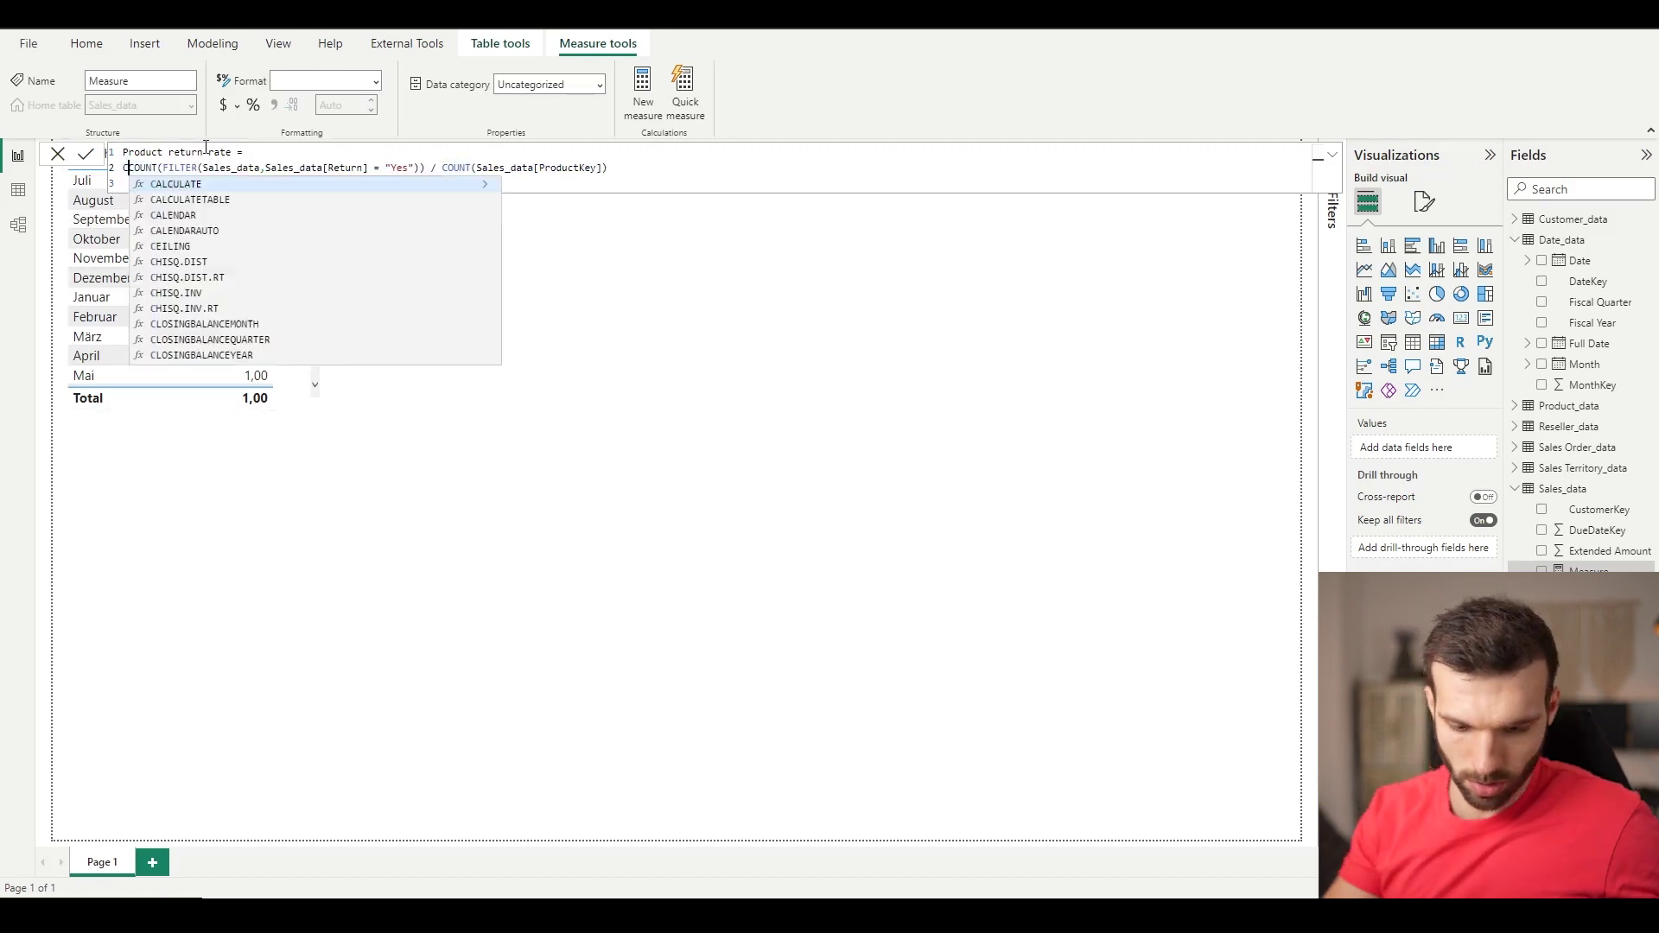
pyautogui.write('ALCULATE(')
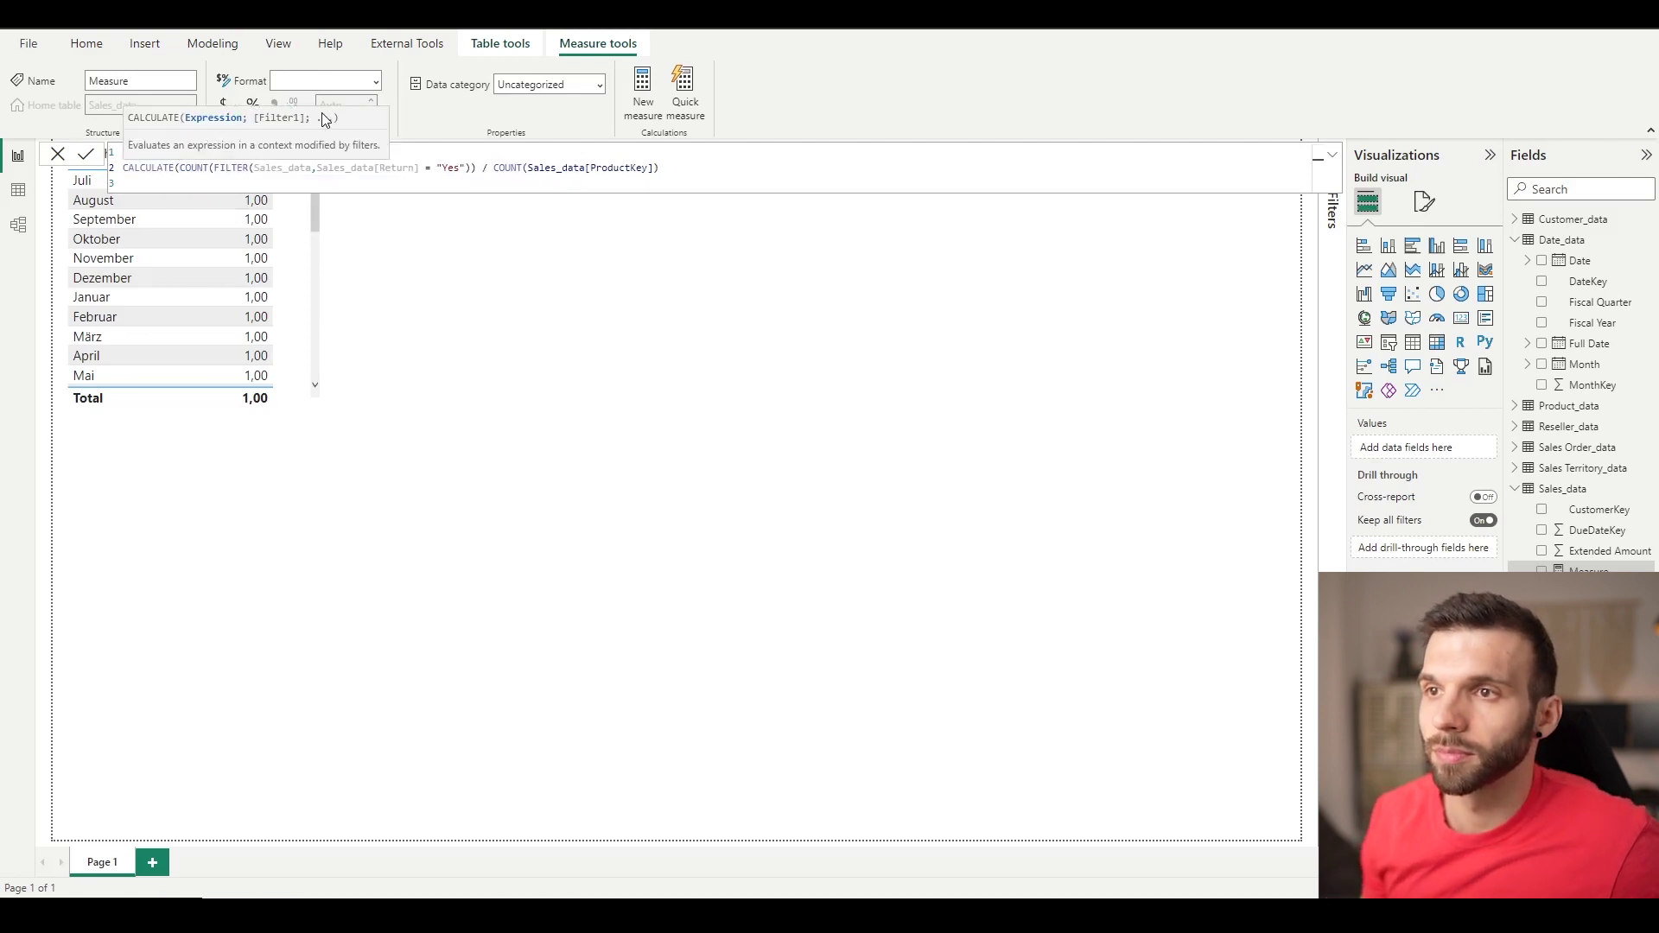
pyautogui.moveTo(530, 169); pyautogui.dragTo(658, 169)
pyautogui.hotkey('ctrl', 'c')
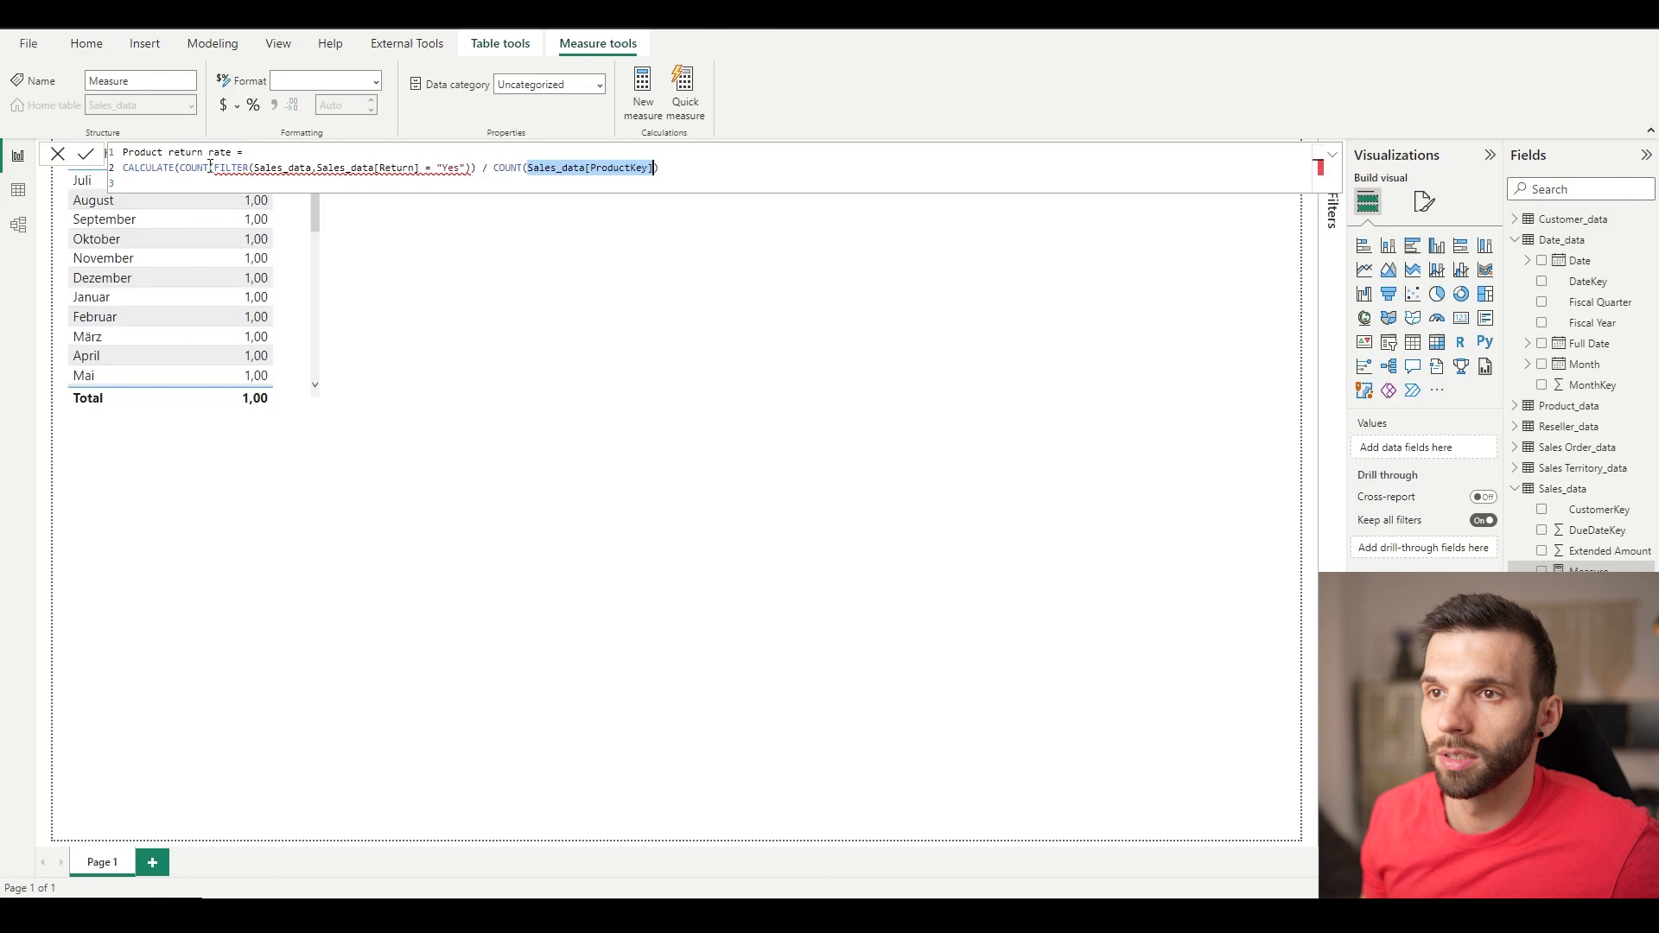
pyautogui.click(219, 169)
pyautogui.hotkey('ctrl', 'v')
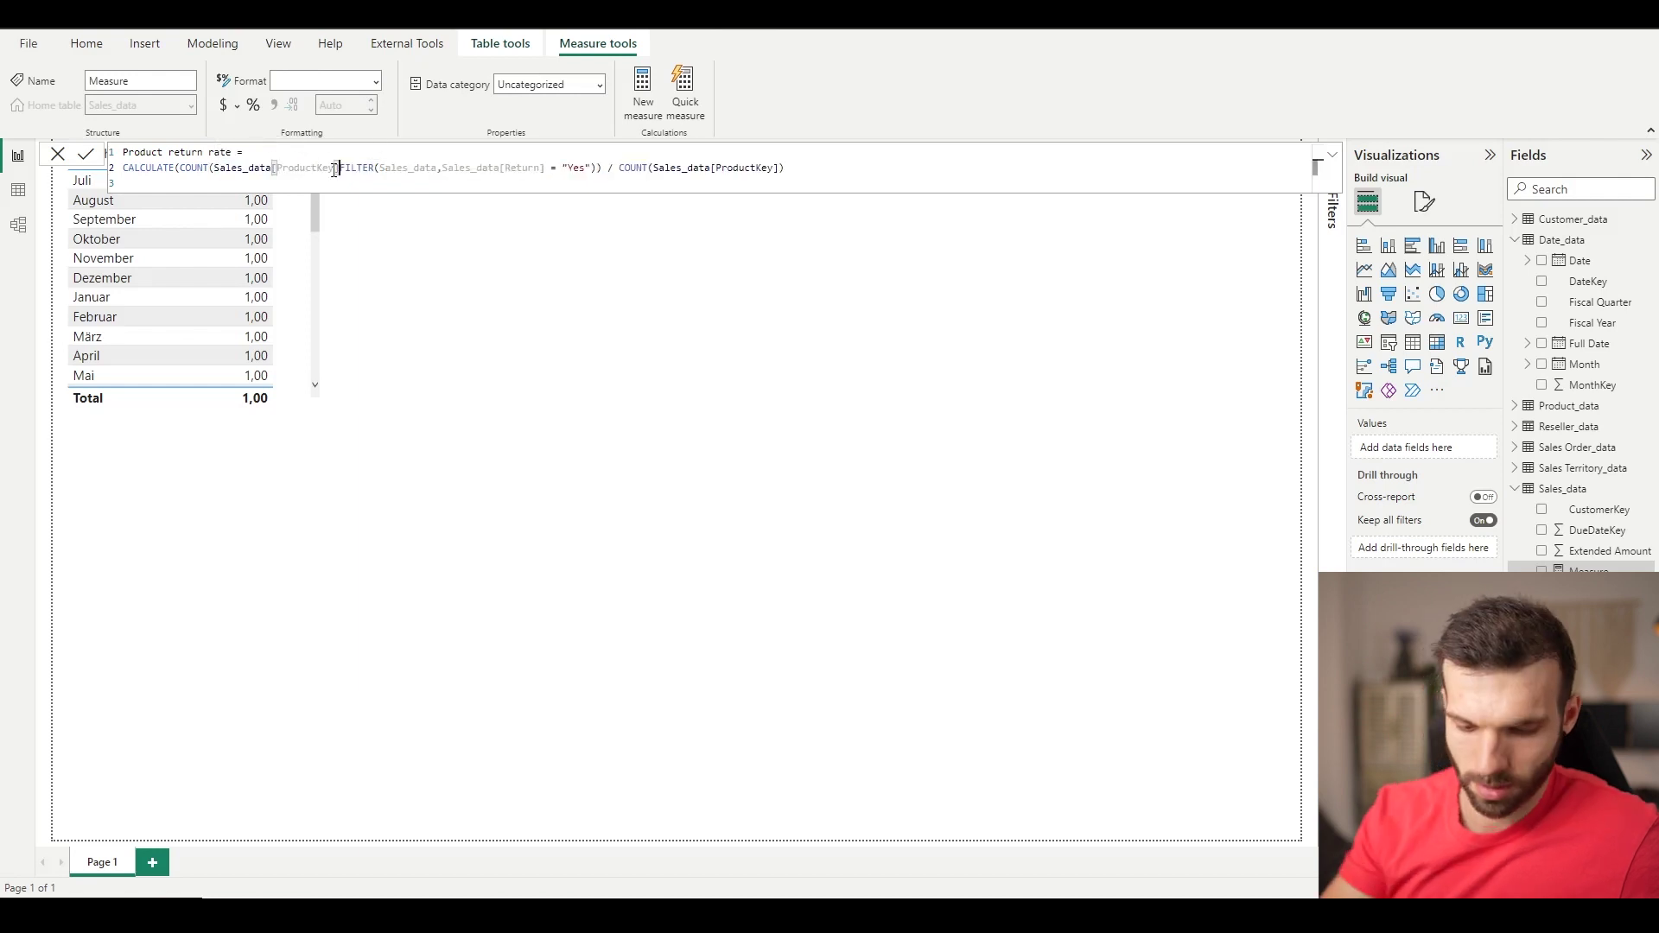
pyautogui.write(');')
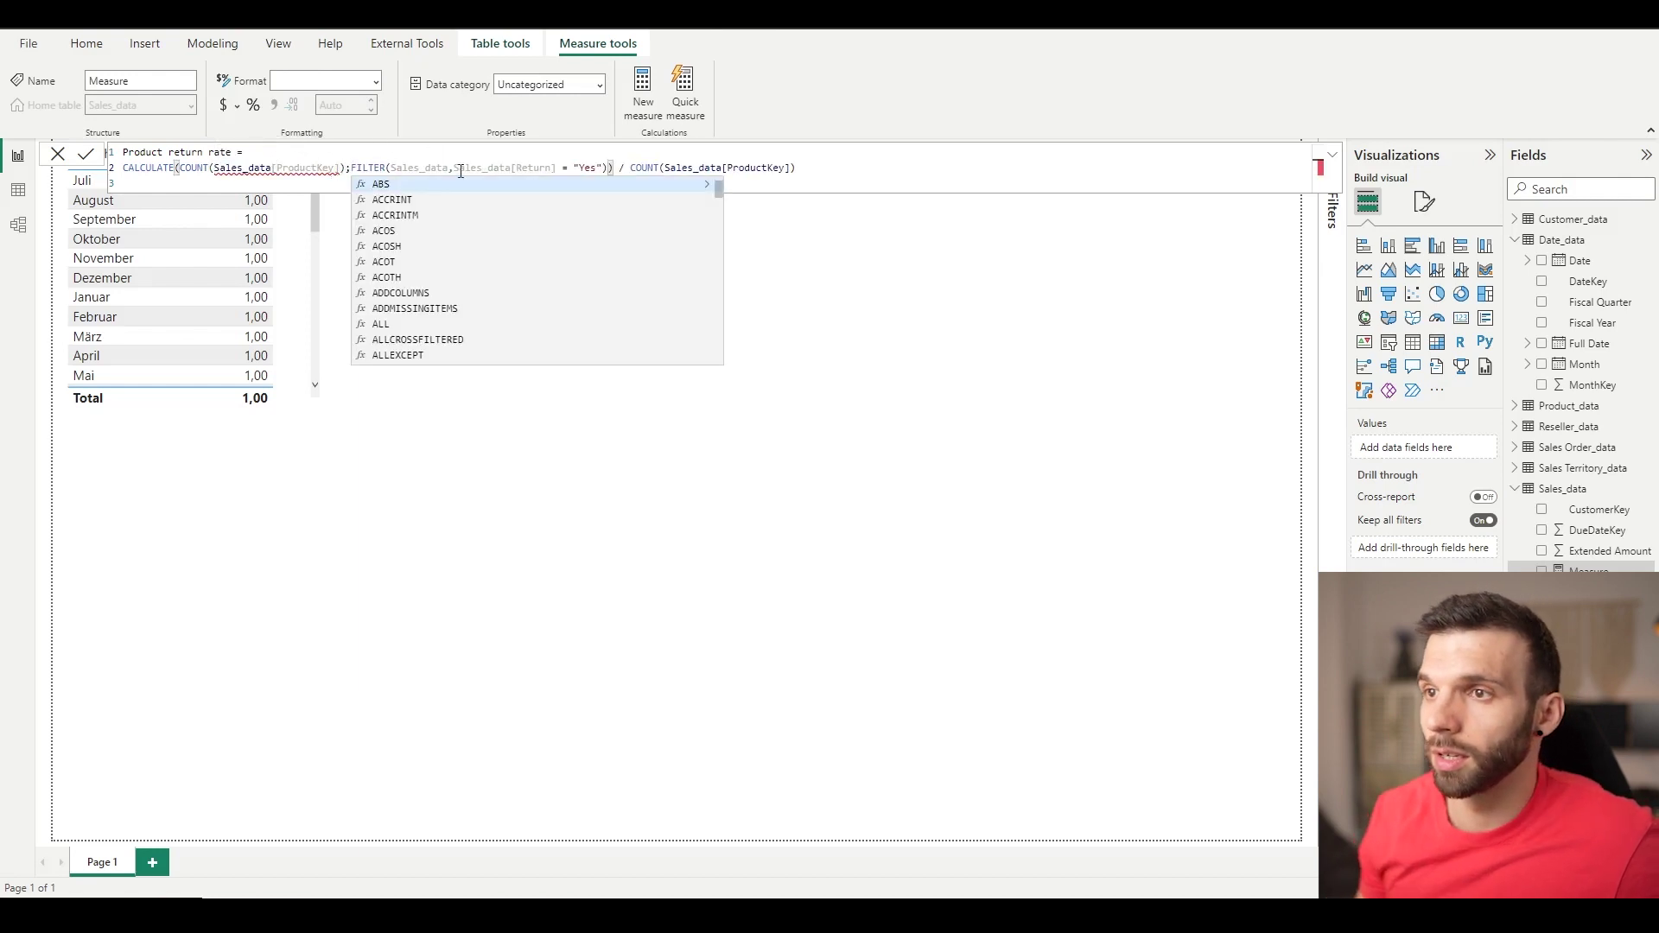
pyautogui.click(454, 169)
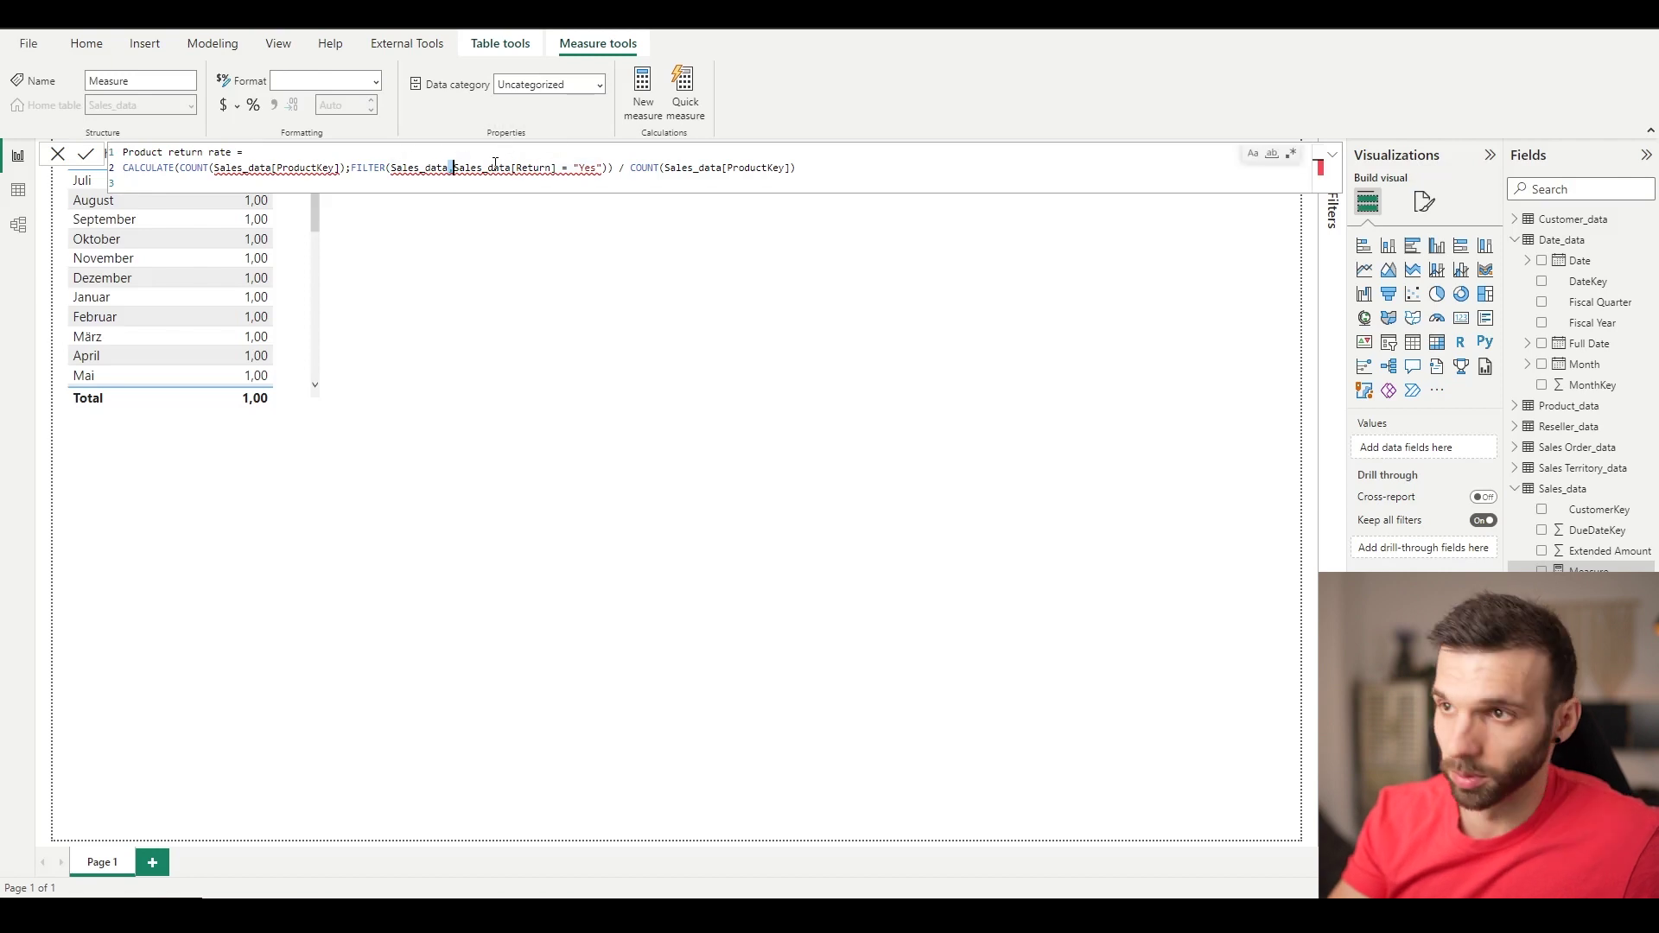
pyautogui.press('BackSpace')
pyautogui.write(';')
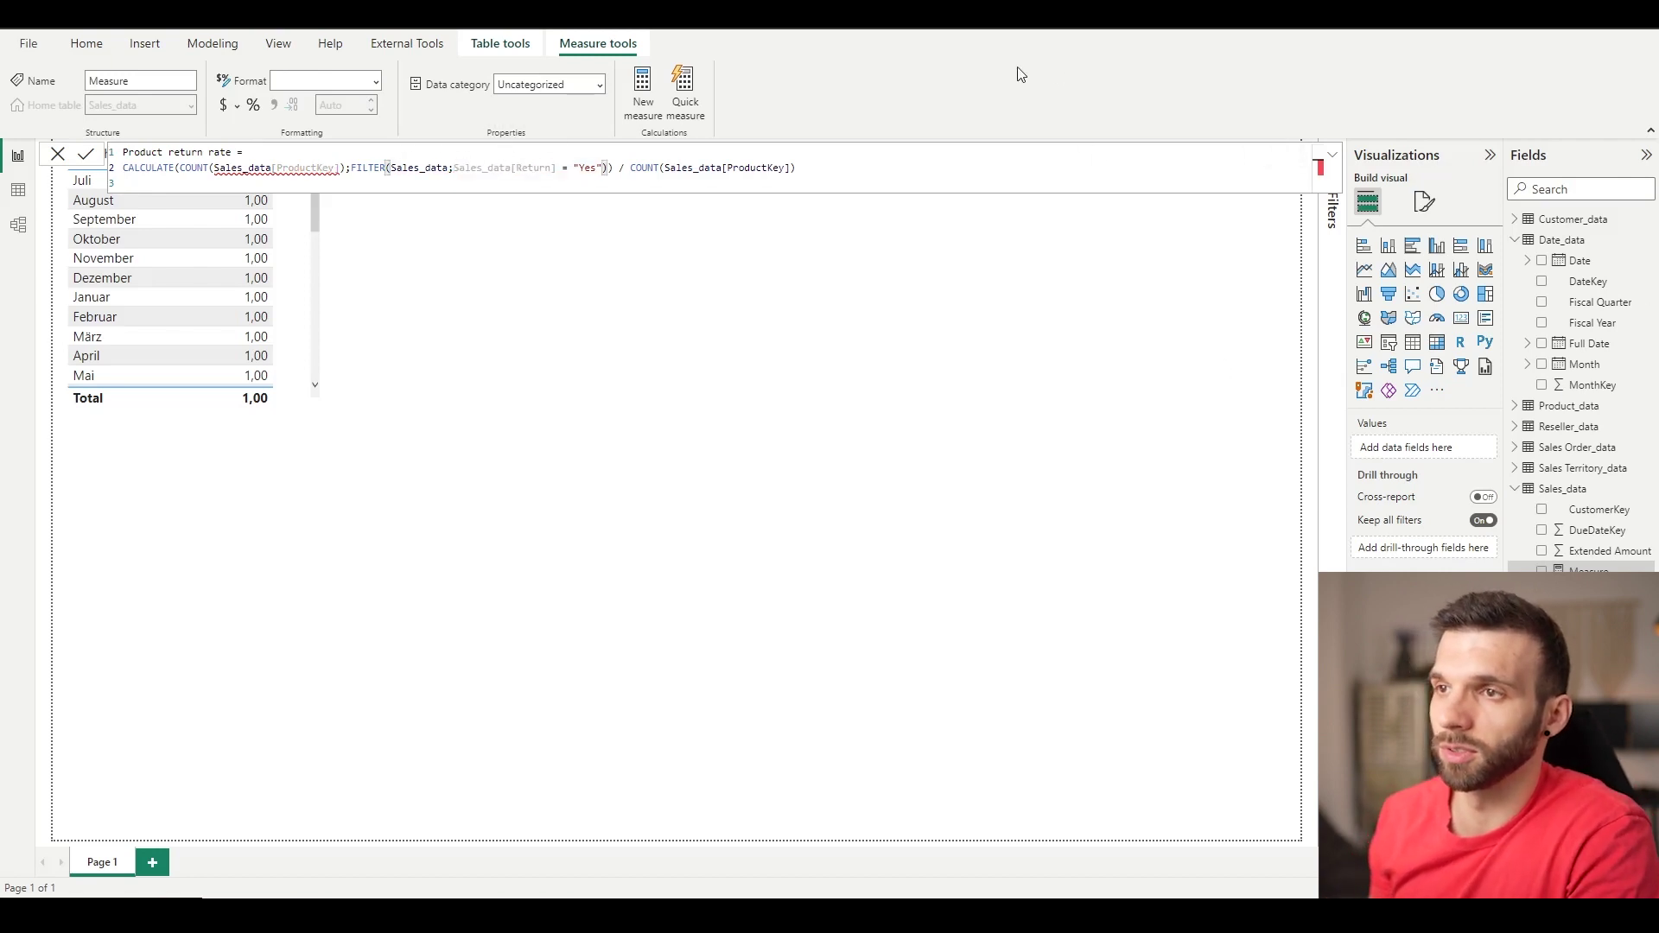
pyautogui.press('Return')
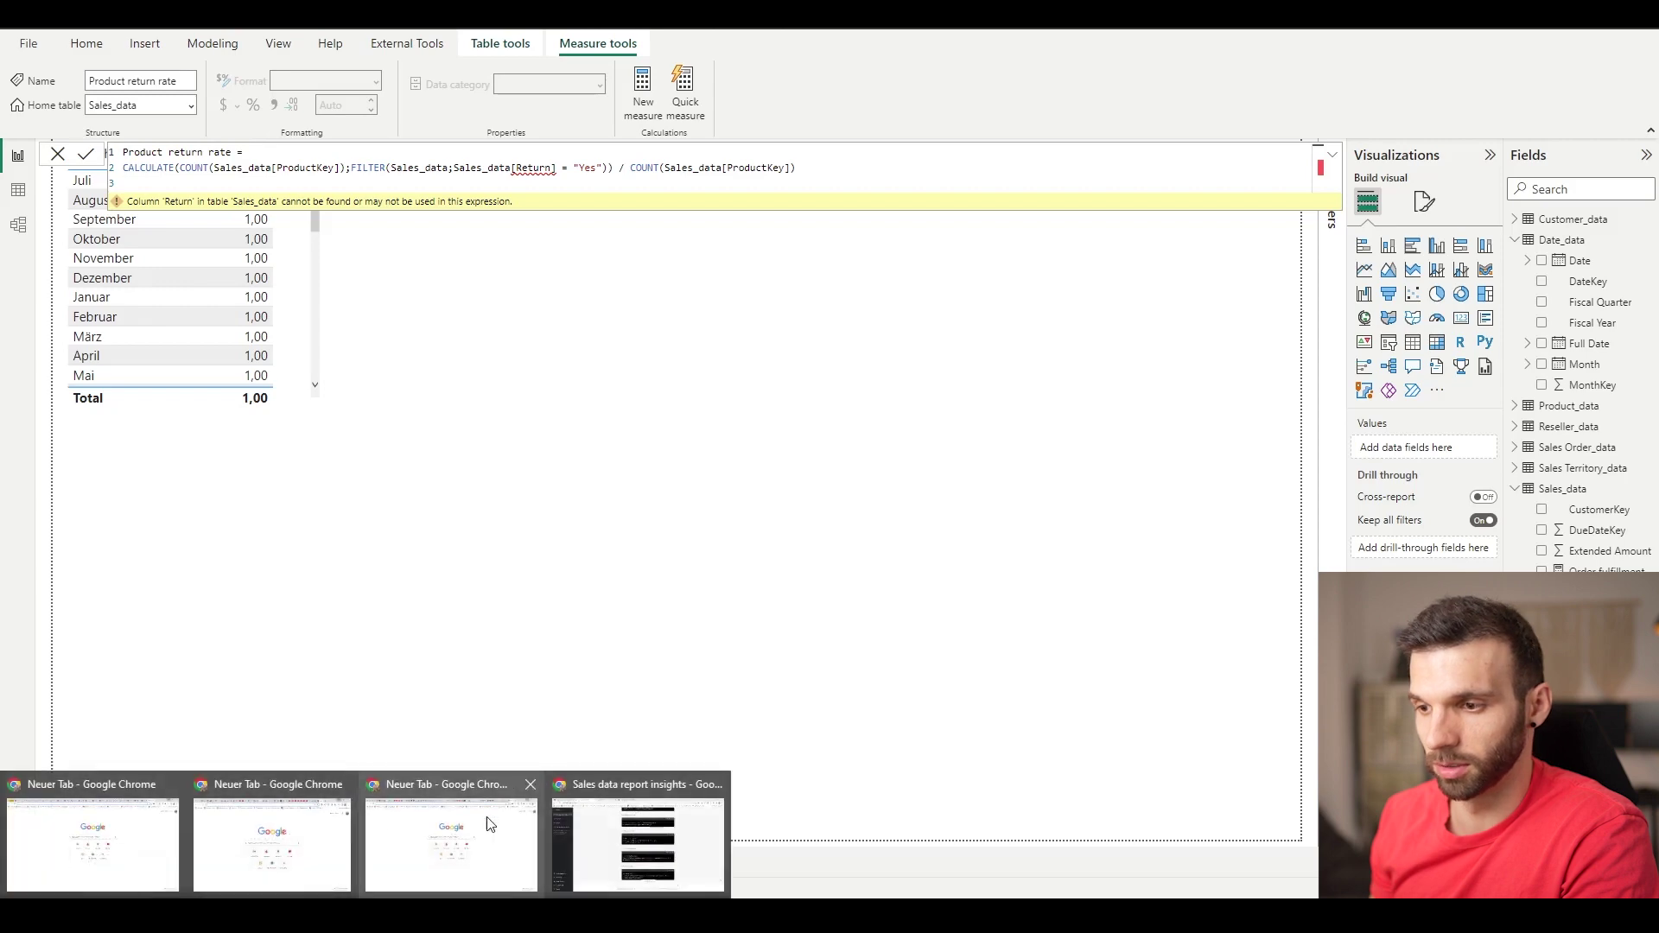
# Reread ChatGPT's closing note and send 'there is no return column in the sales_data table'.
pyautogui.click(557, 843)
pyautogui.scroll(-1, 620, 665)
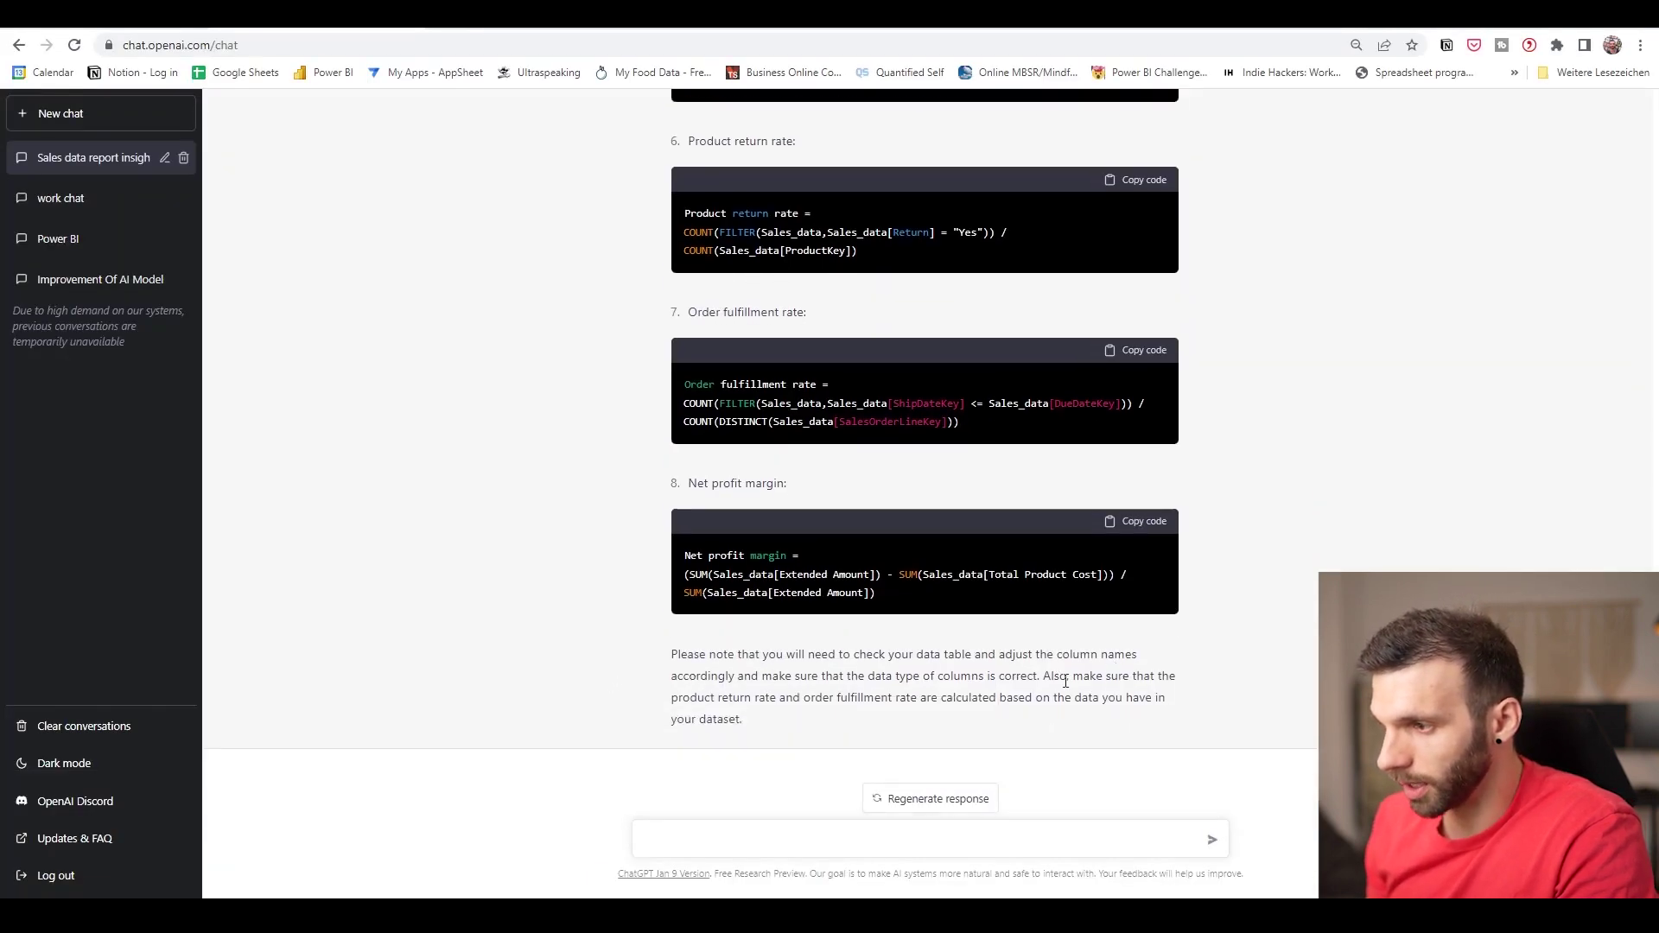
pyautogui.moveTo(1077, 679); pyautogui.dragTo(988, 728)
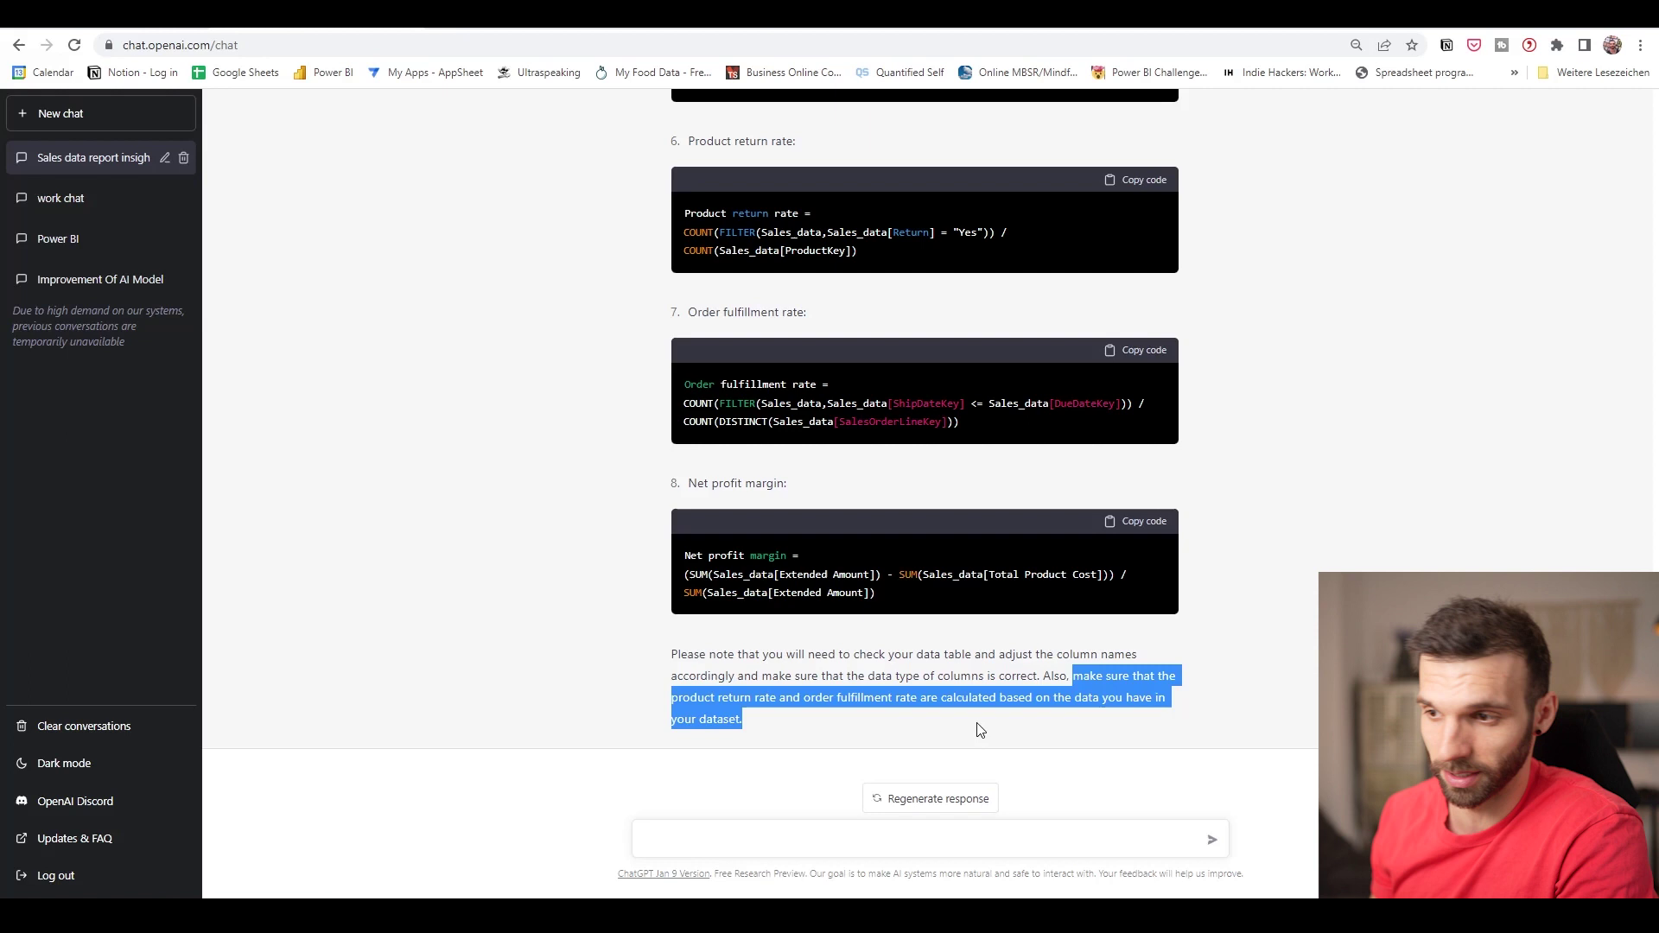
pyautogui.click(627, 667)
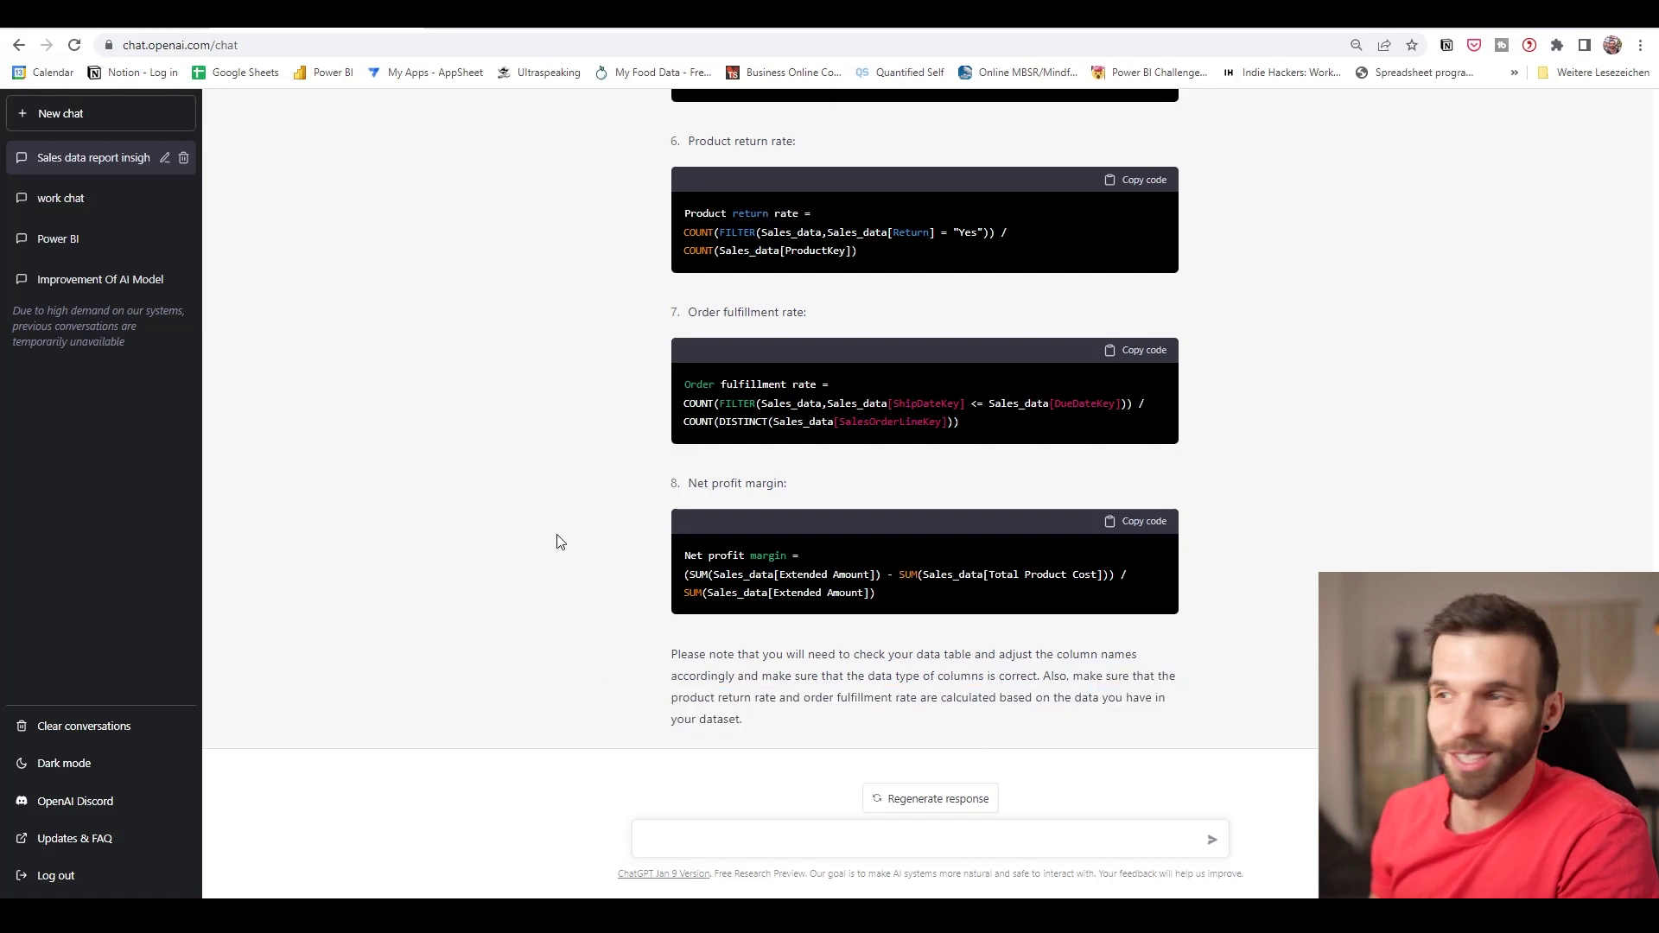
pyautogui.scroll(1, 640, 529)
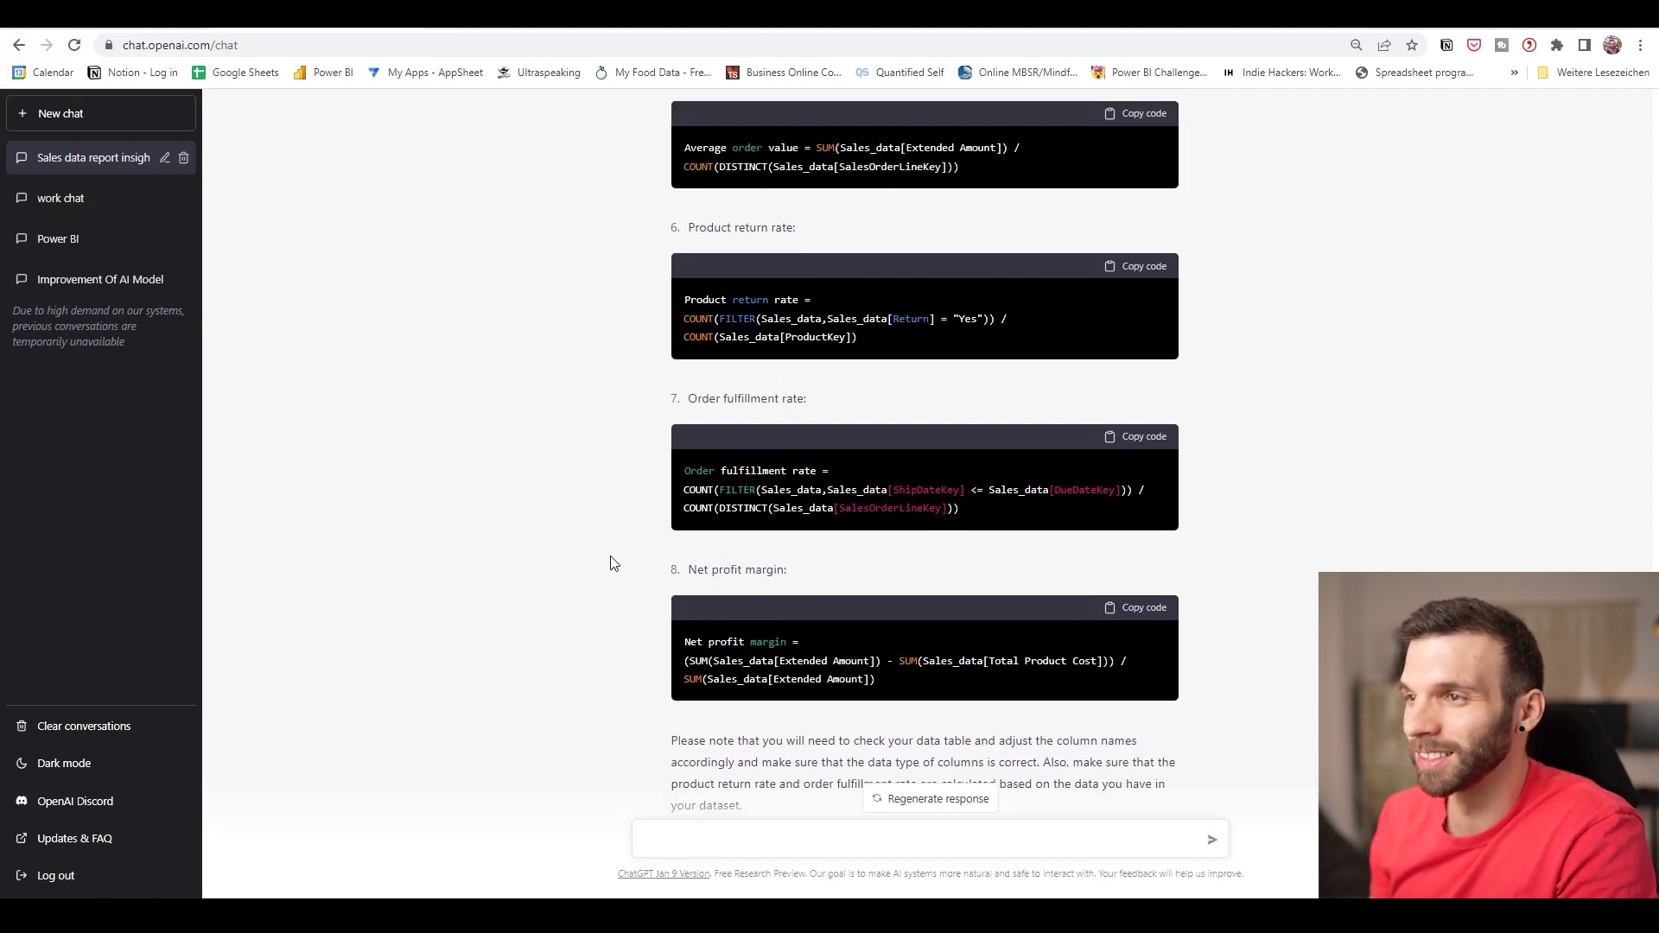
pyautogui.scroll(2, 612, 563)
pyautogui.scroll(-3, 622, 605)
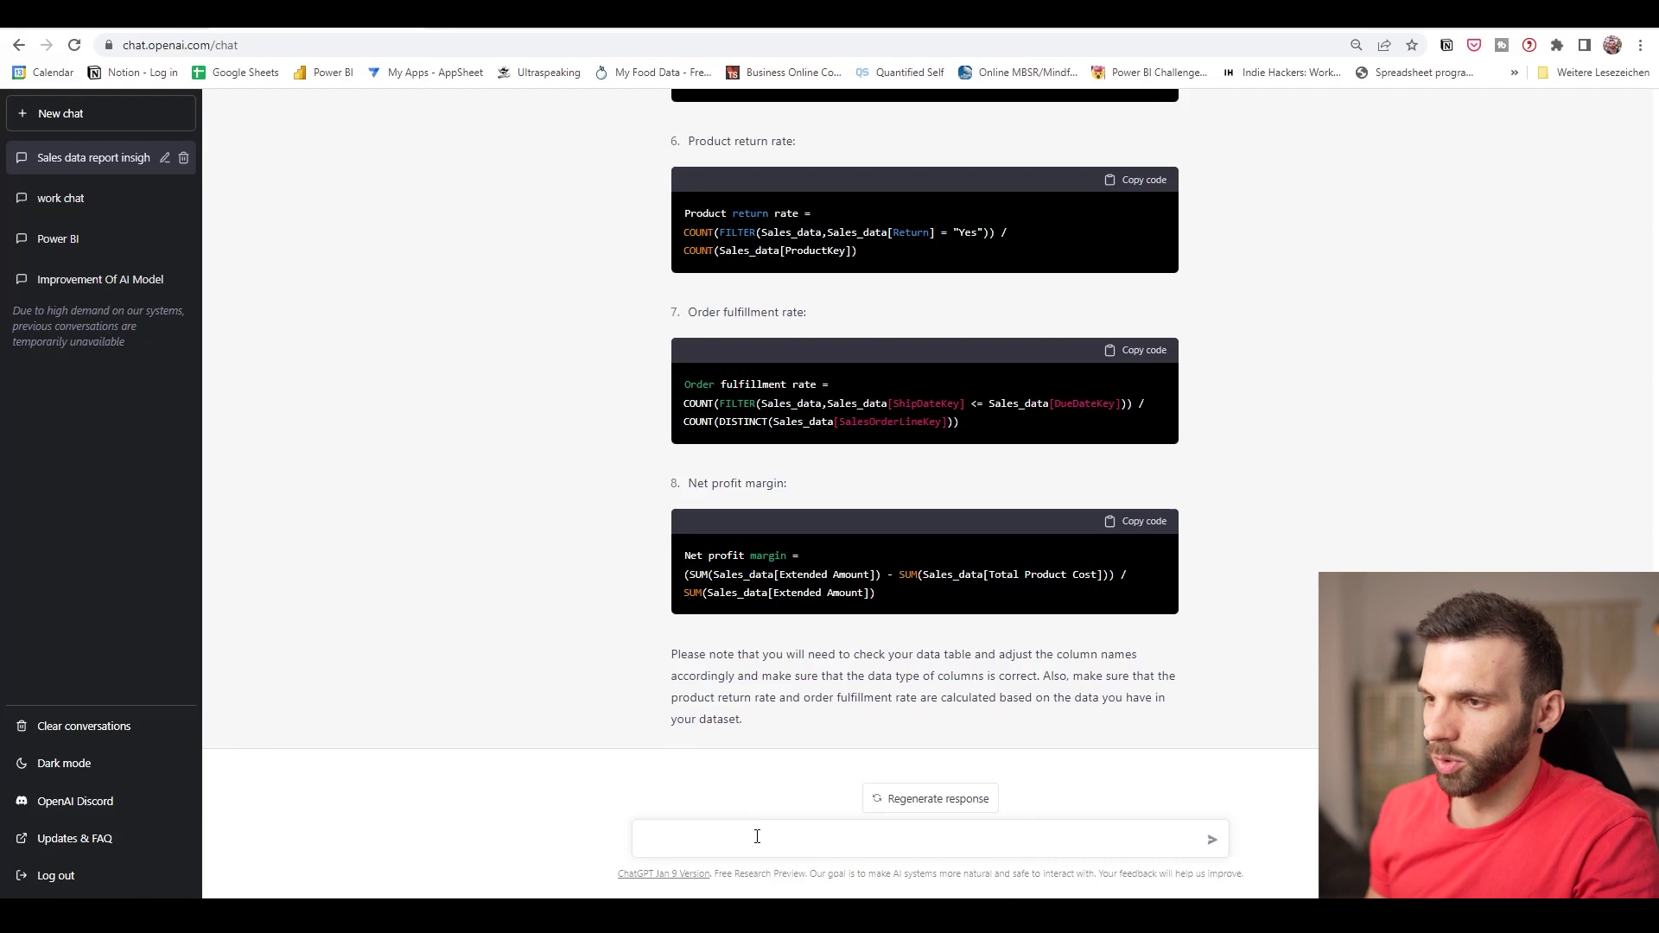
pyautogui.write('there is no return column in the sales_data table')
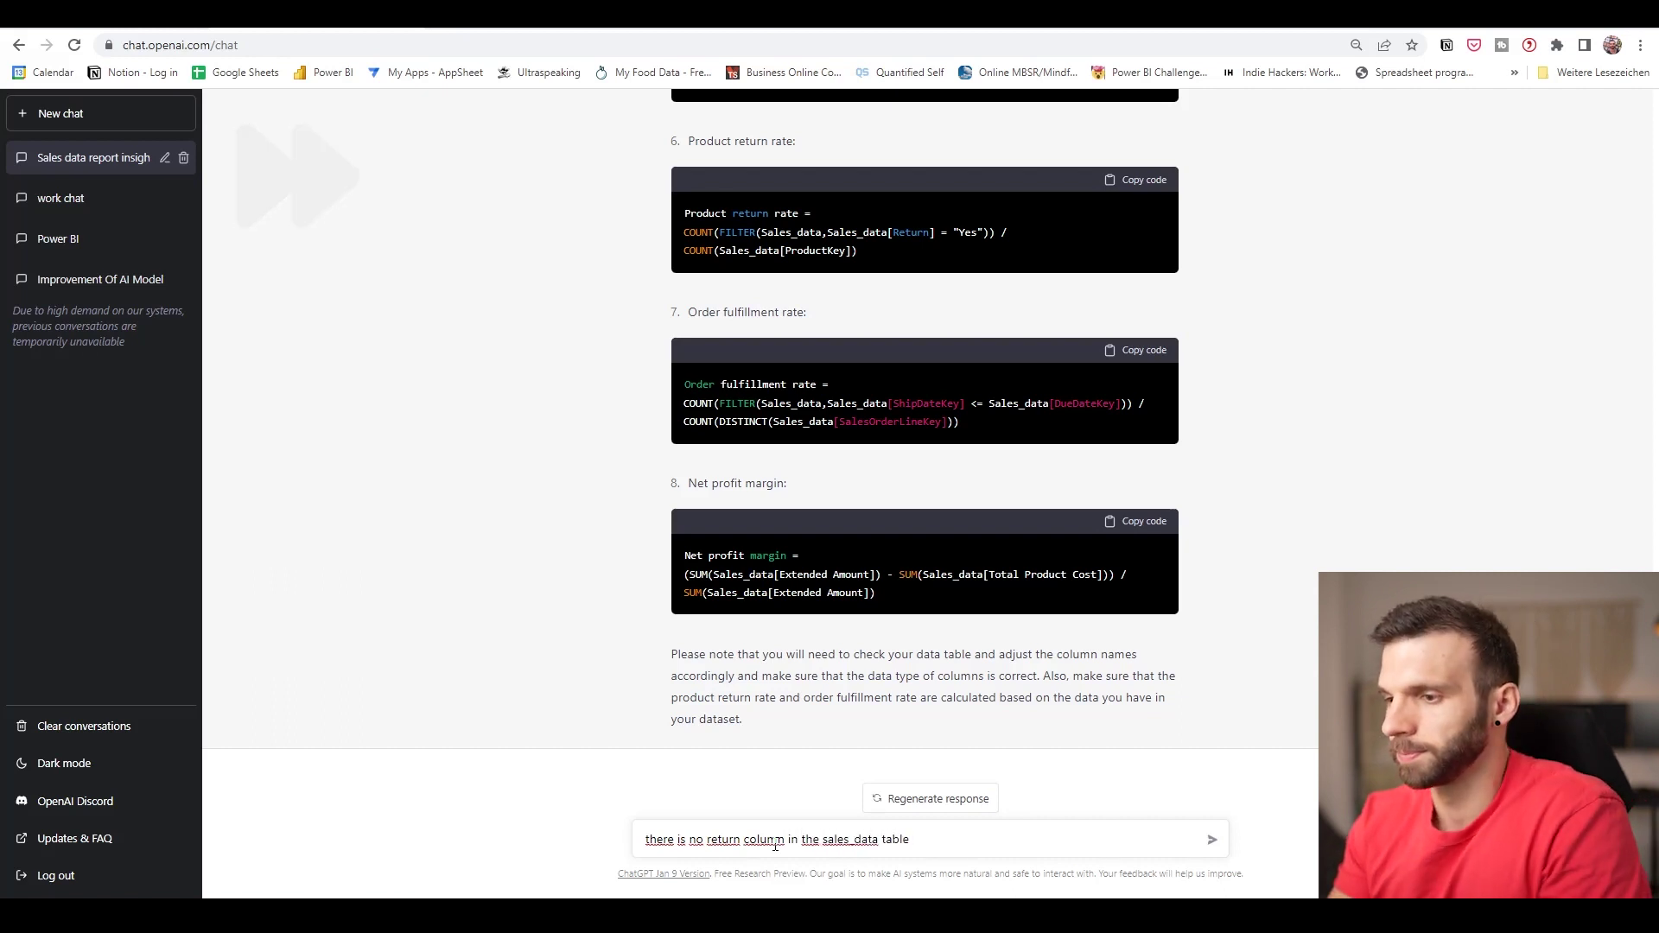
pyautogui.press('Return')
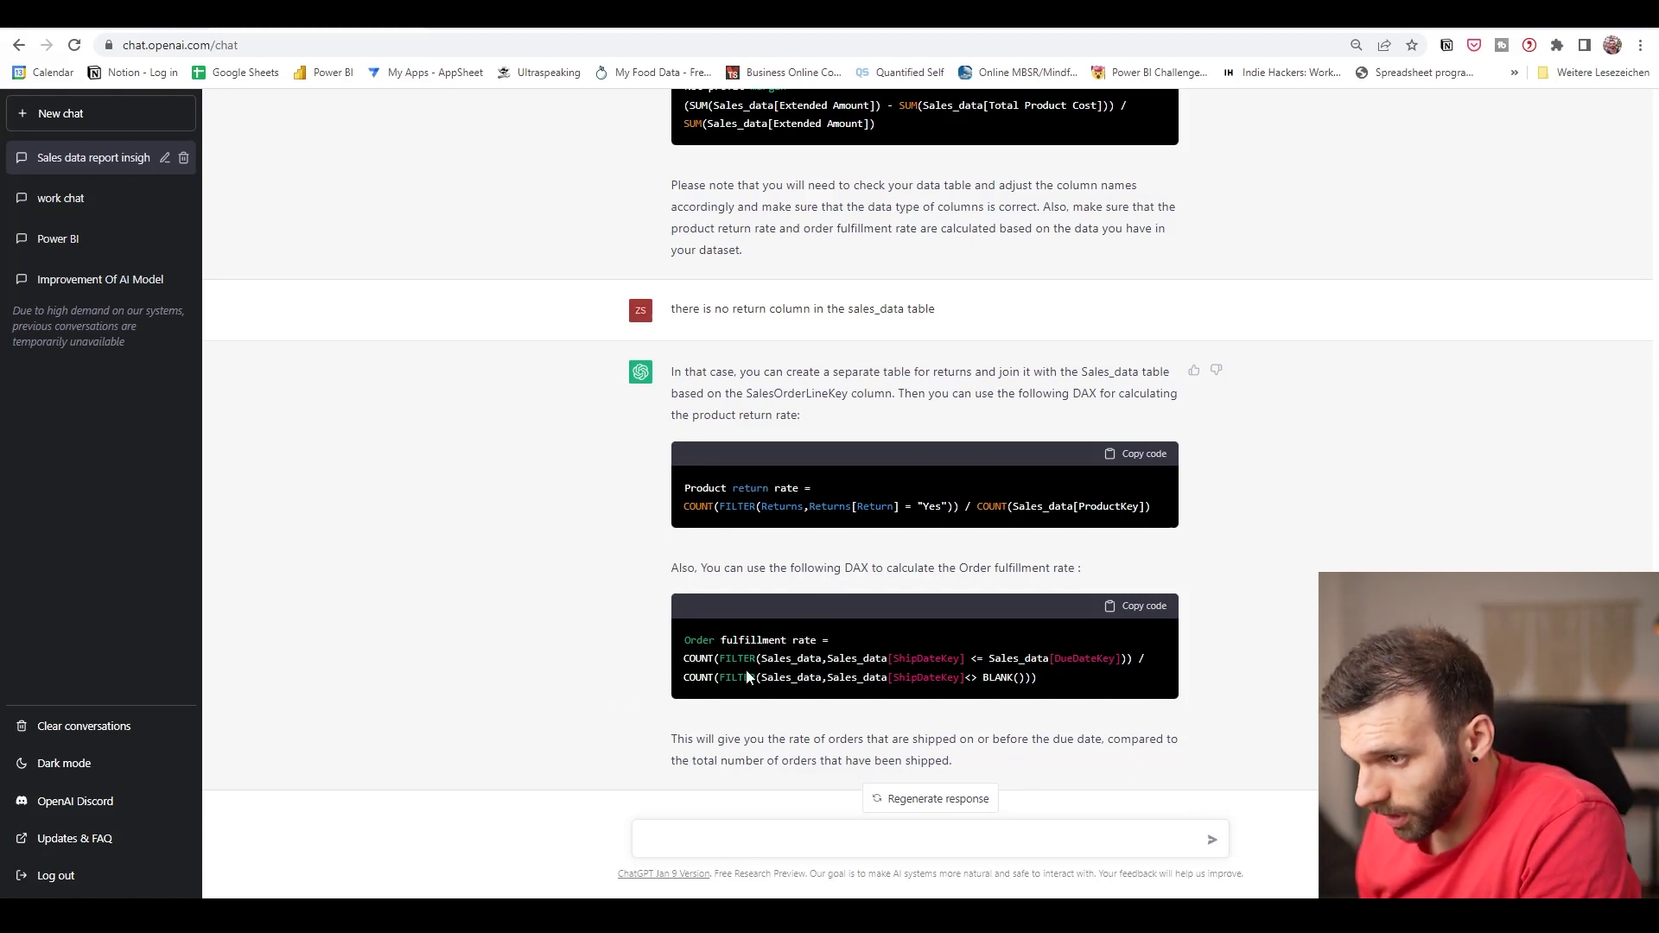
# Replace product return rate with average order quantity in the drafted eight-metric list.
pyautogui.scroll(6, 869, 553)
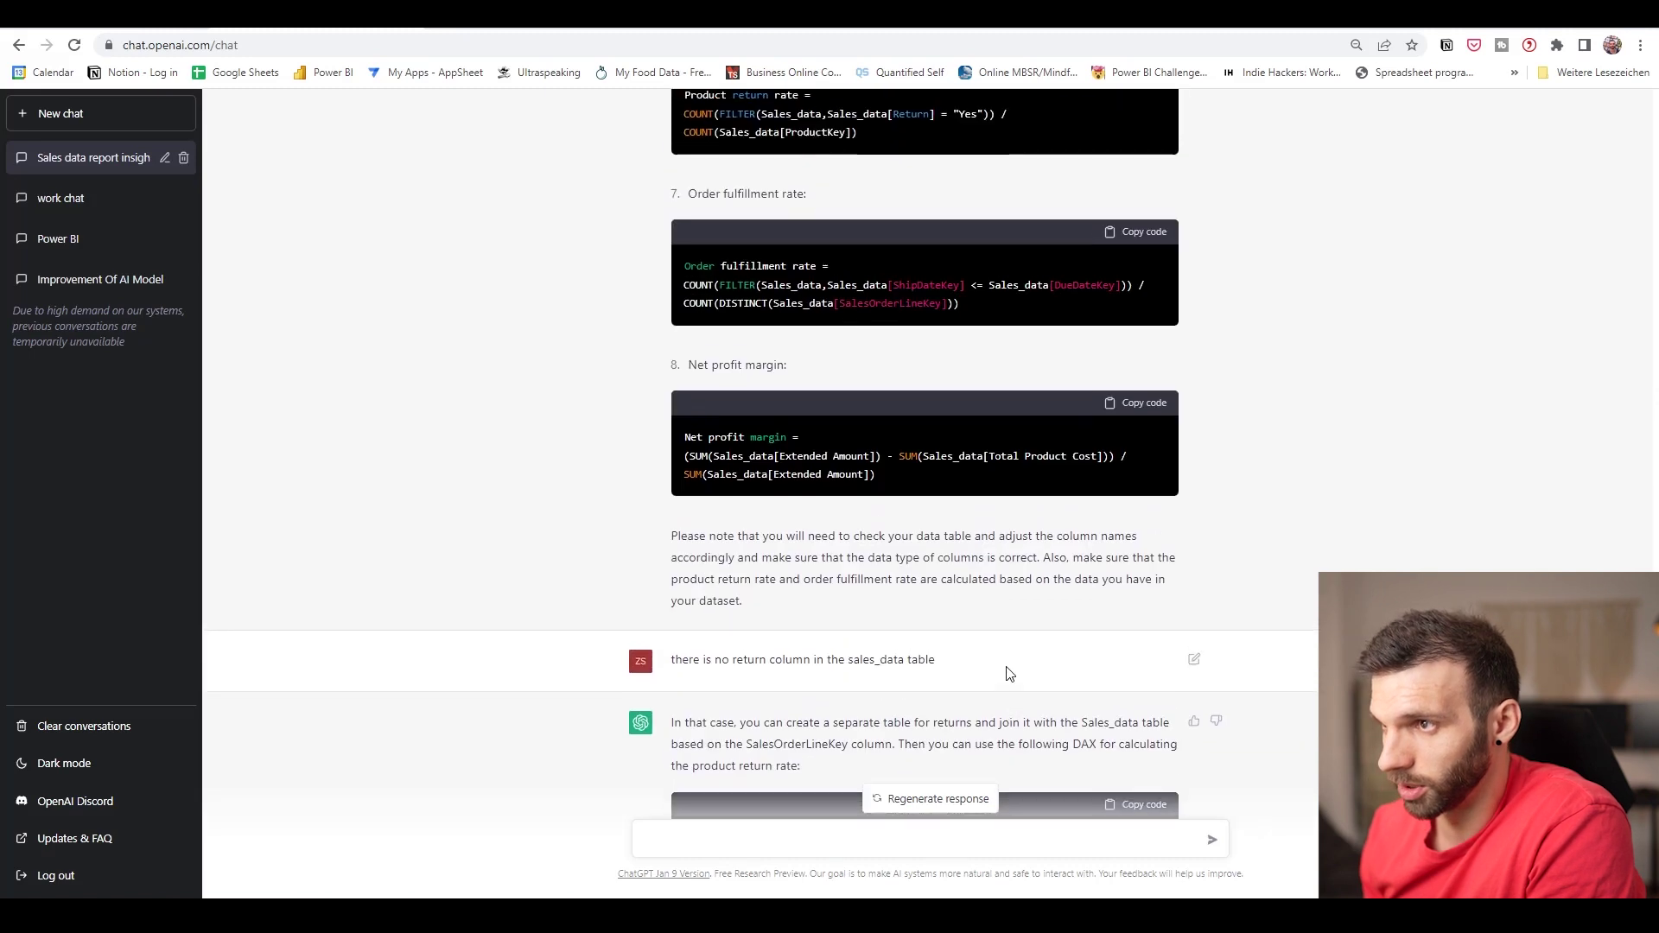
pyautogui.scroll(-6, 998, 471)
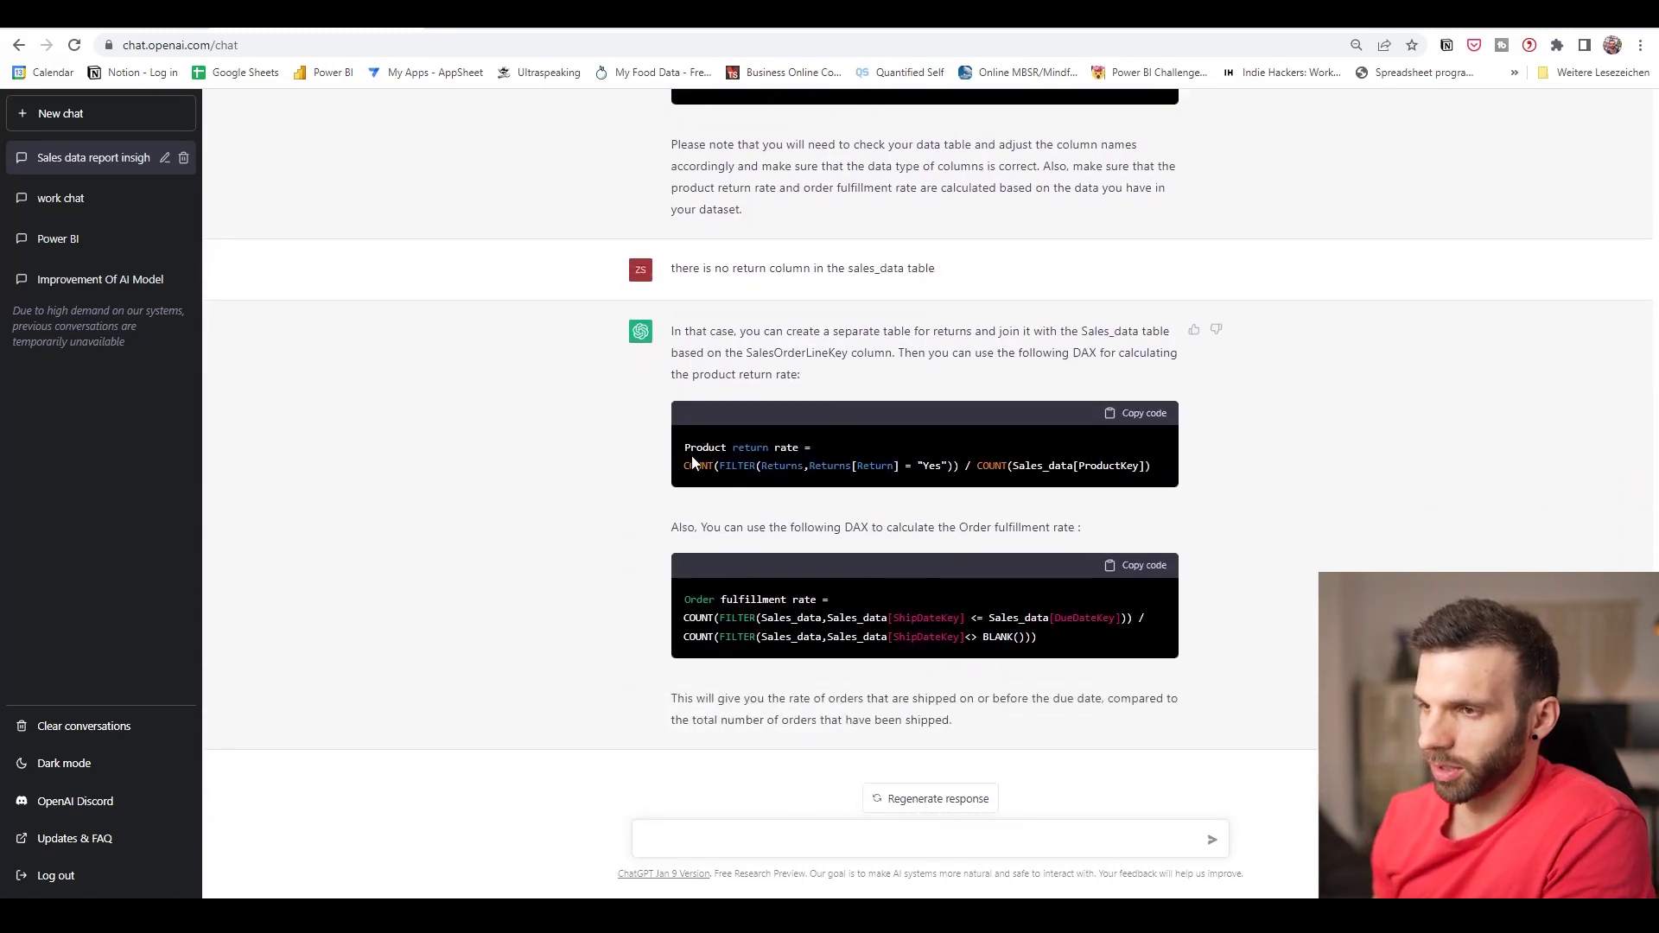
pyautogui.scroll(20, 678, 470)
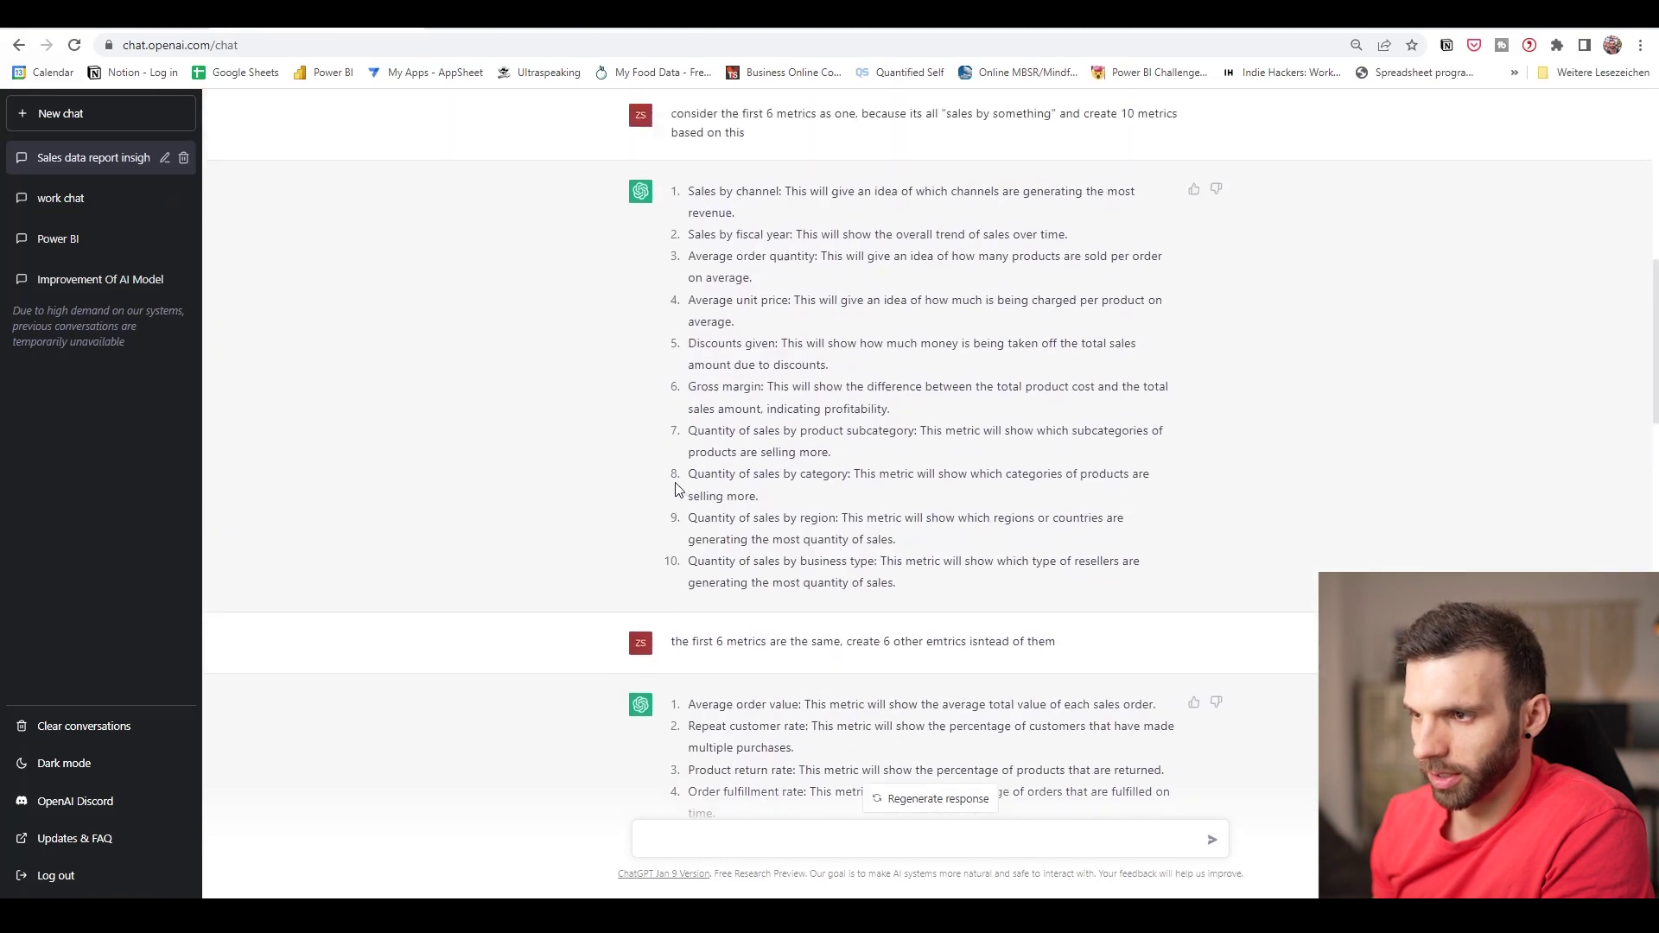
pyautogui.scroll(1, 678, 489)
pyautogui.scroll(-2, 666, 507)
pyautogui.scroll(2, 682, 415)
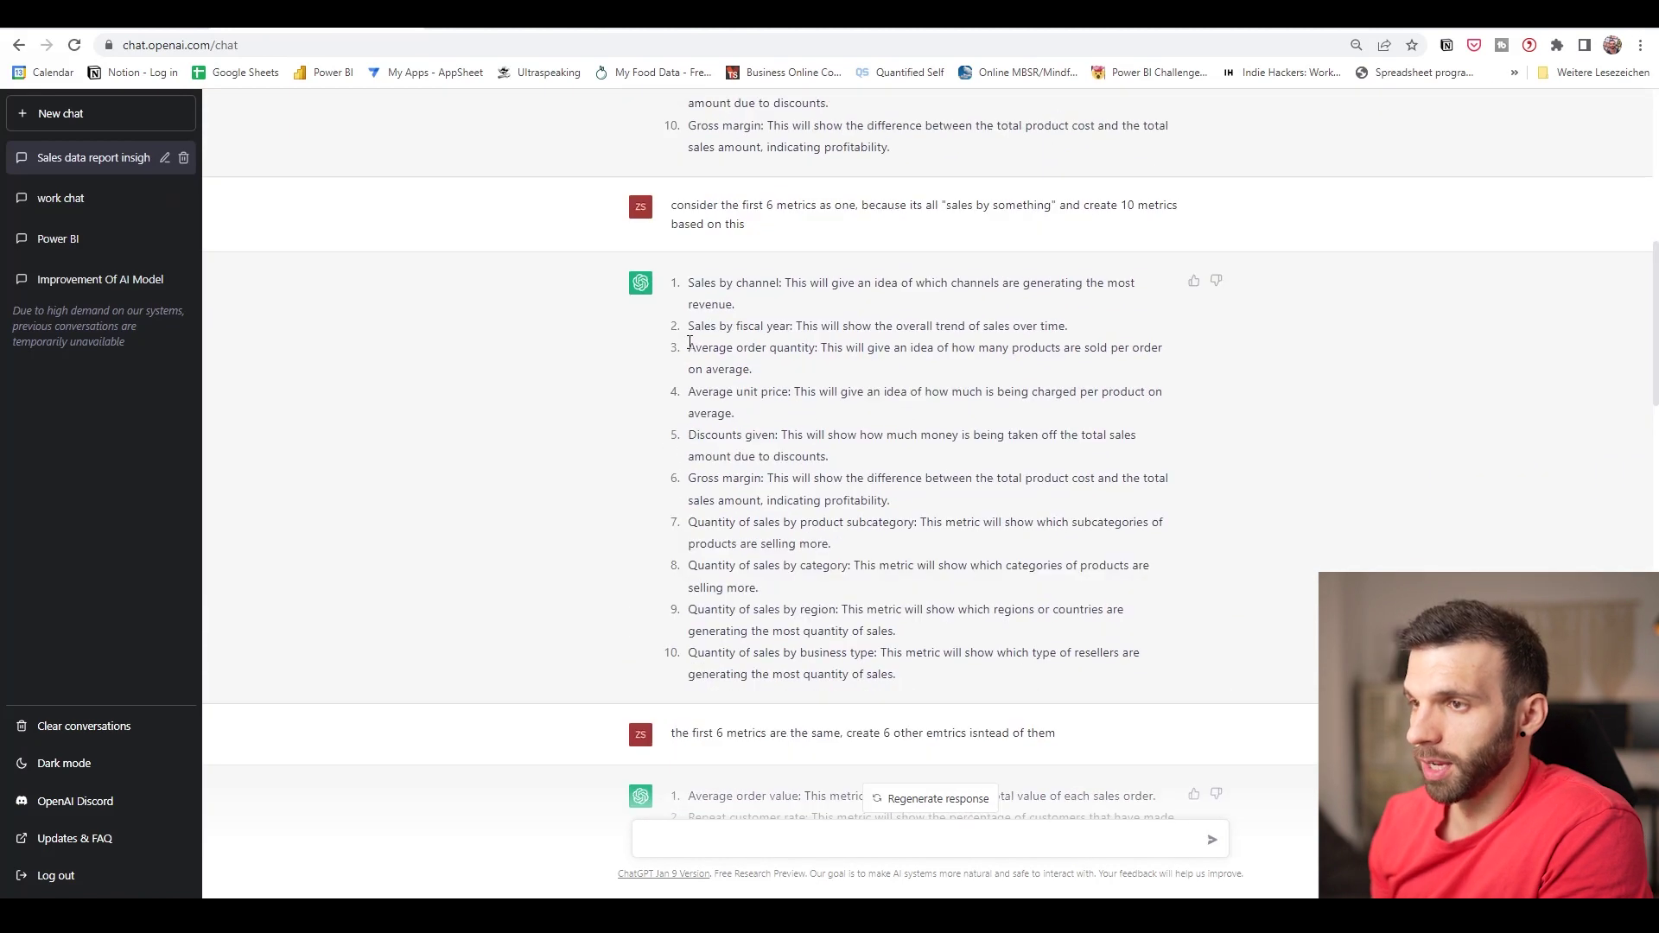
pyautogui.moveTo(690, 344); pyautogui.dragTo(804, 374)
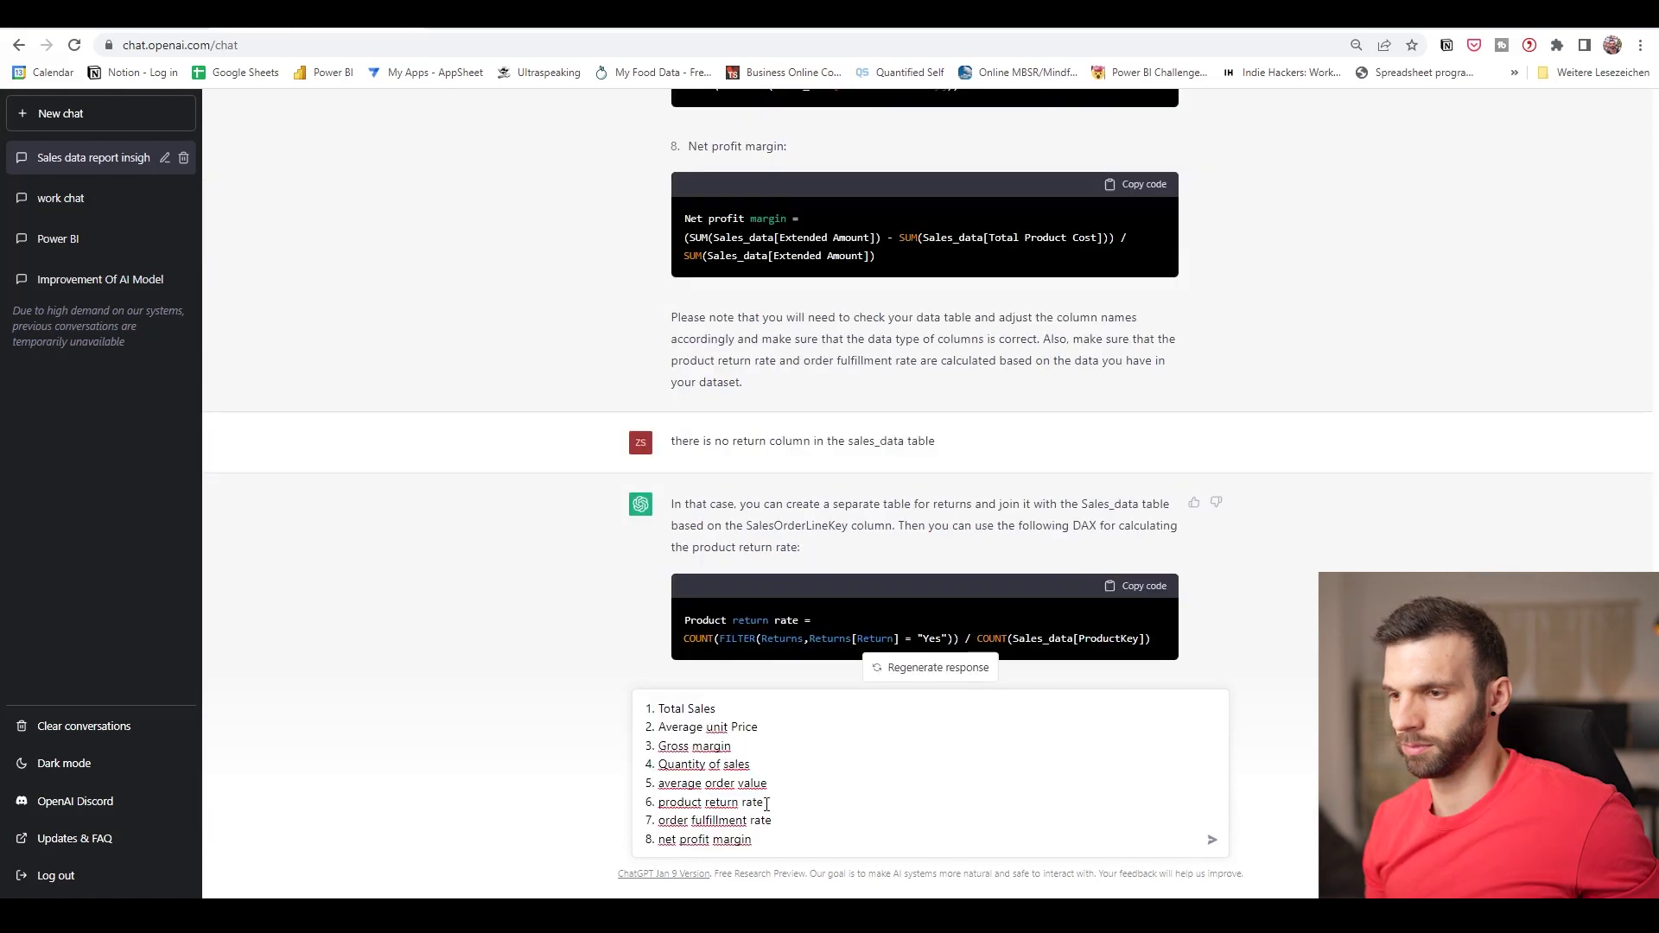
pyautogui.moveTo(766, 803); pyautogui.dragTo(659, 805)
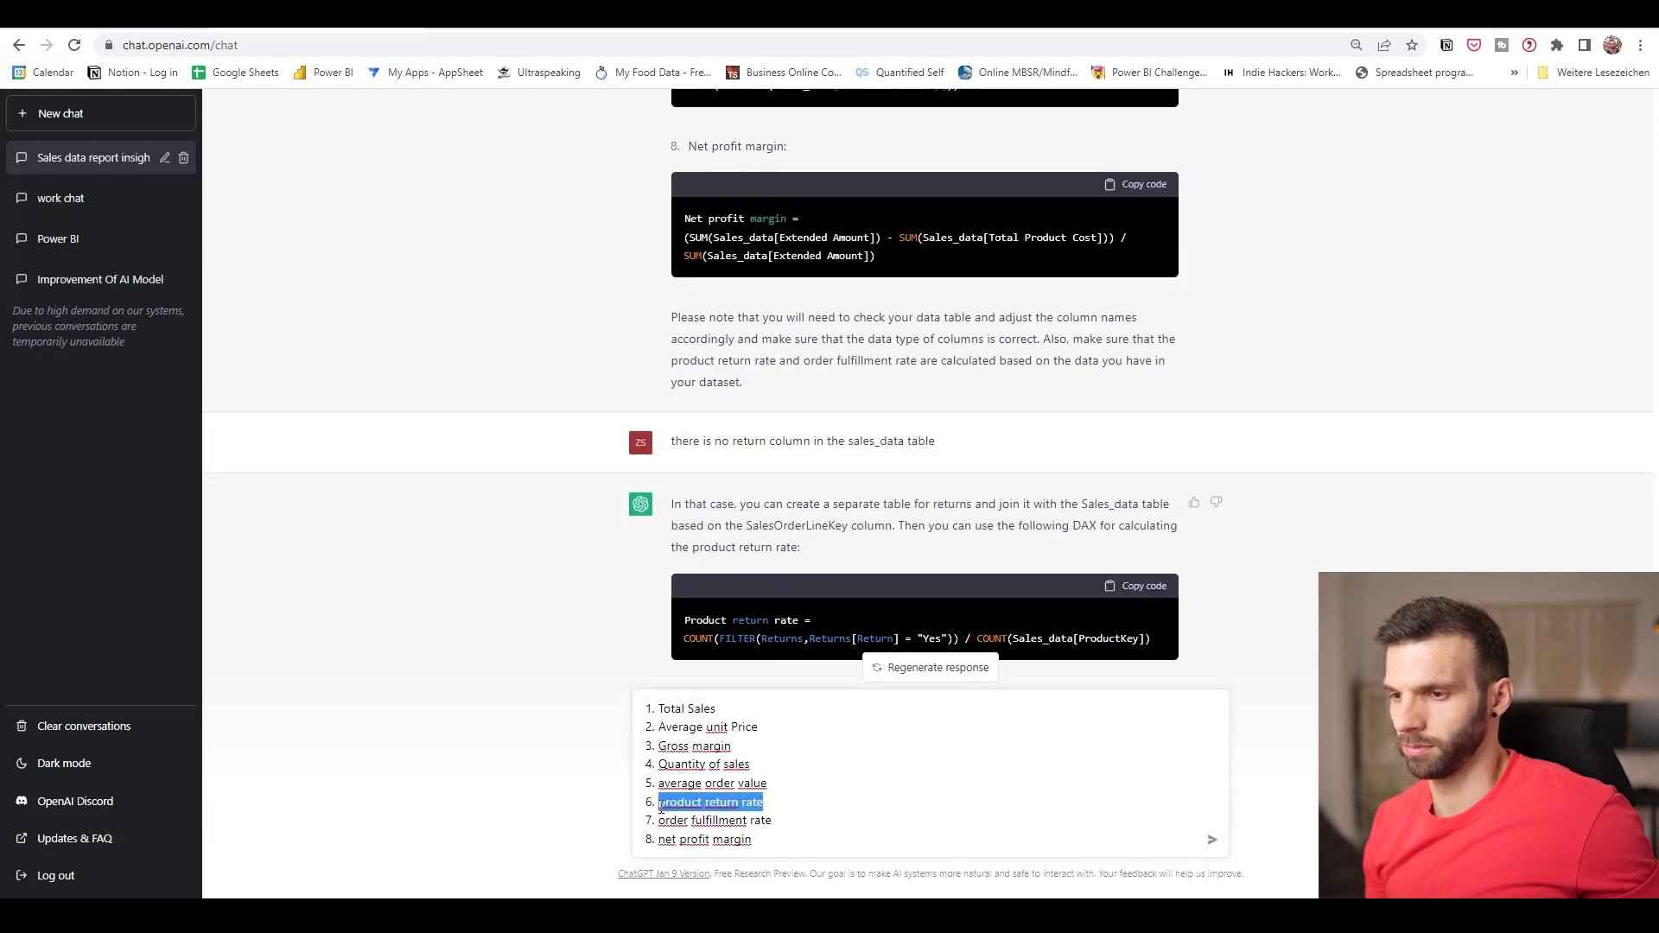
pyautogui.write('average order qun')
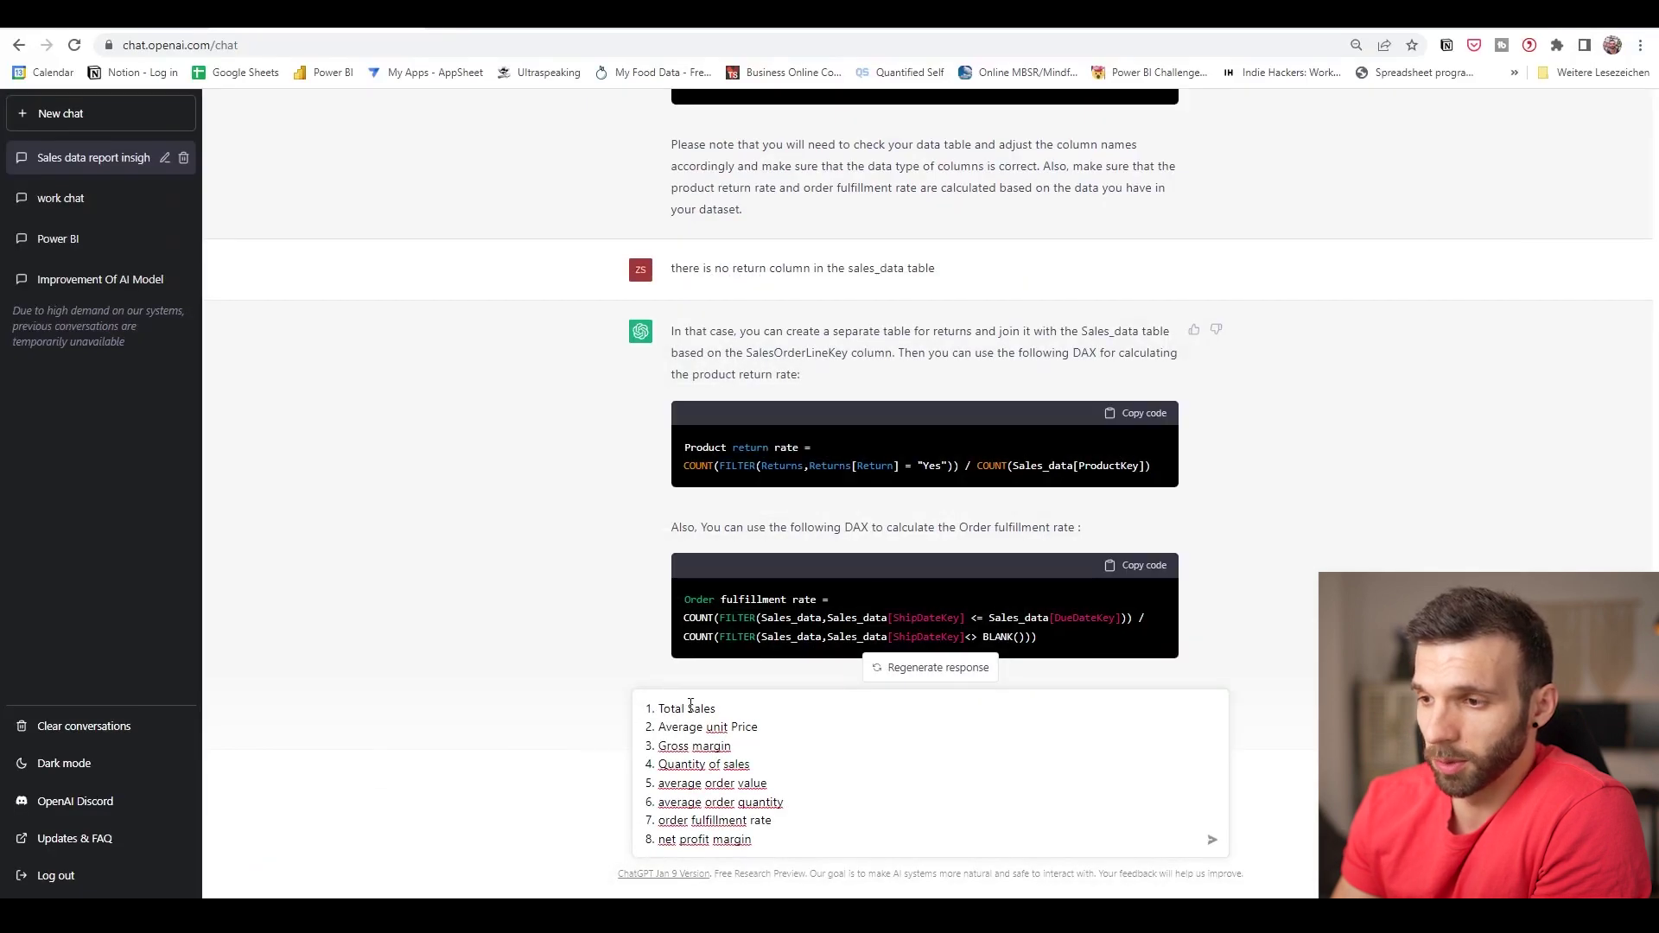
pyautogui.click(650, 708)
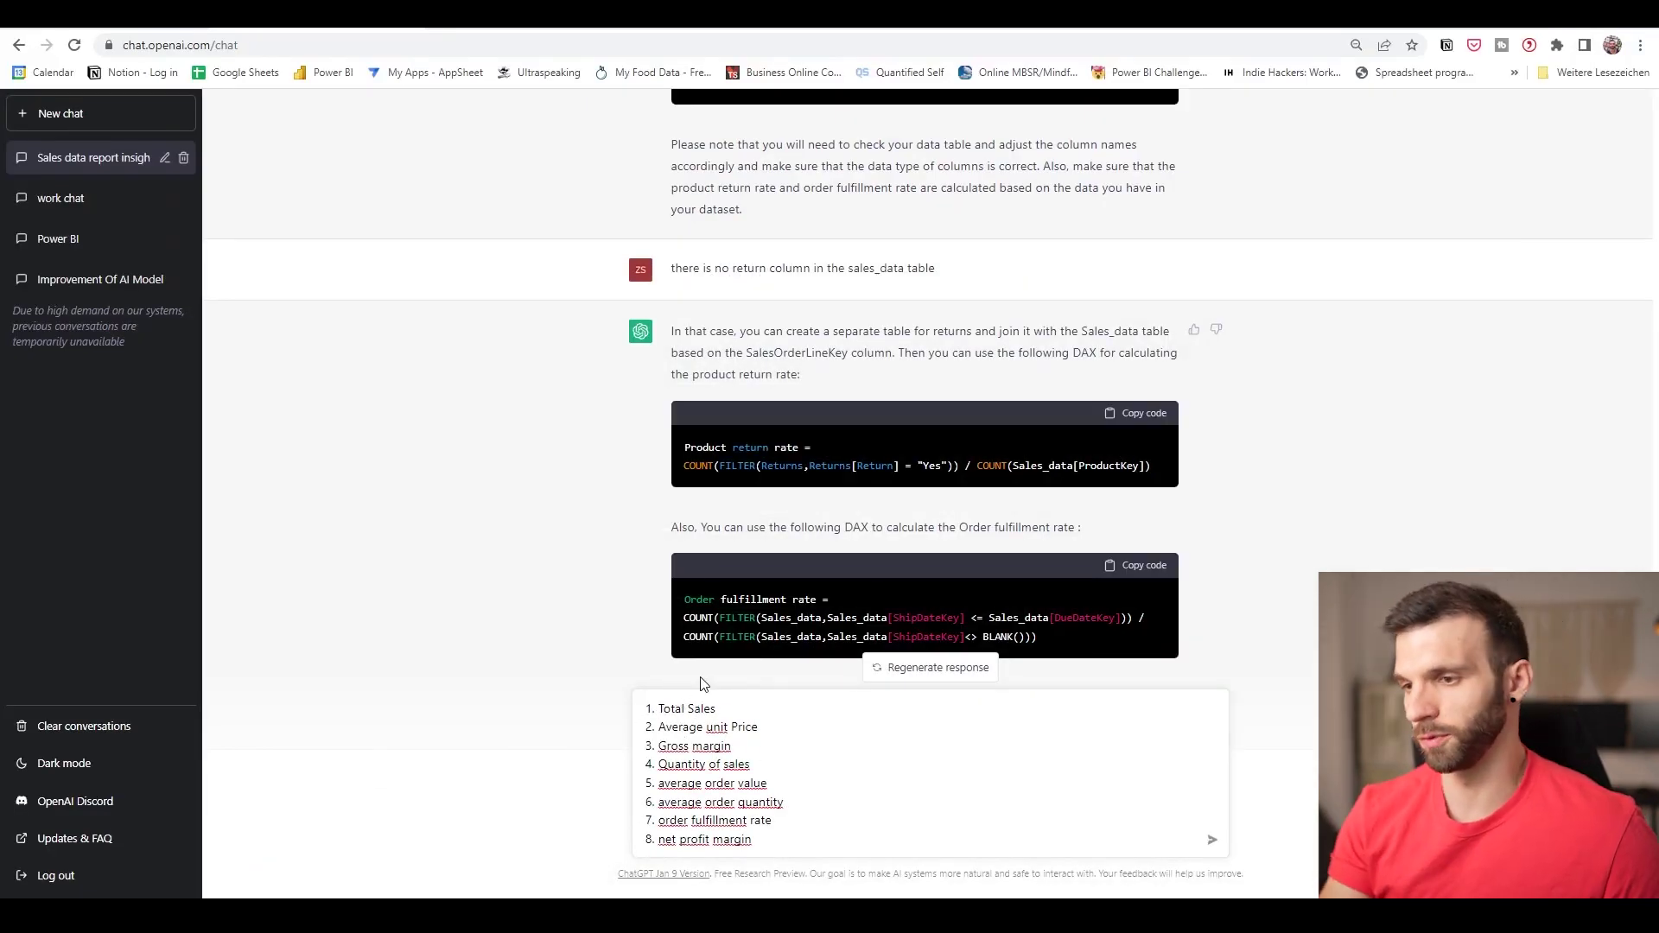
# Above the metrics, ask which charts suit each metric and request overview and details dashboards.
pyautogui.hotkey('shift', 'Return')
pyautogui.hotkey('shift', 'Return')
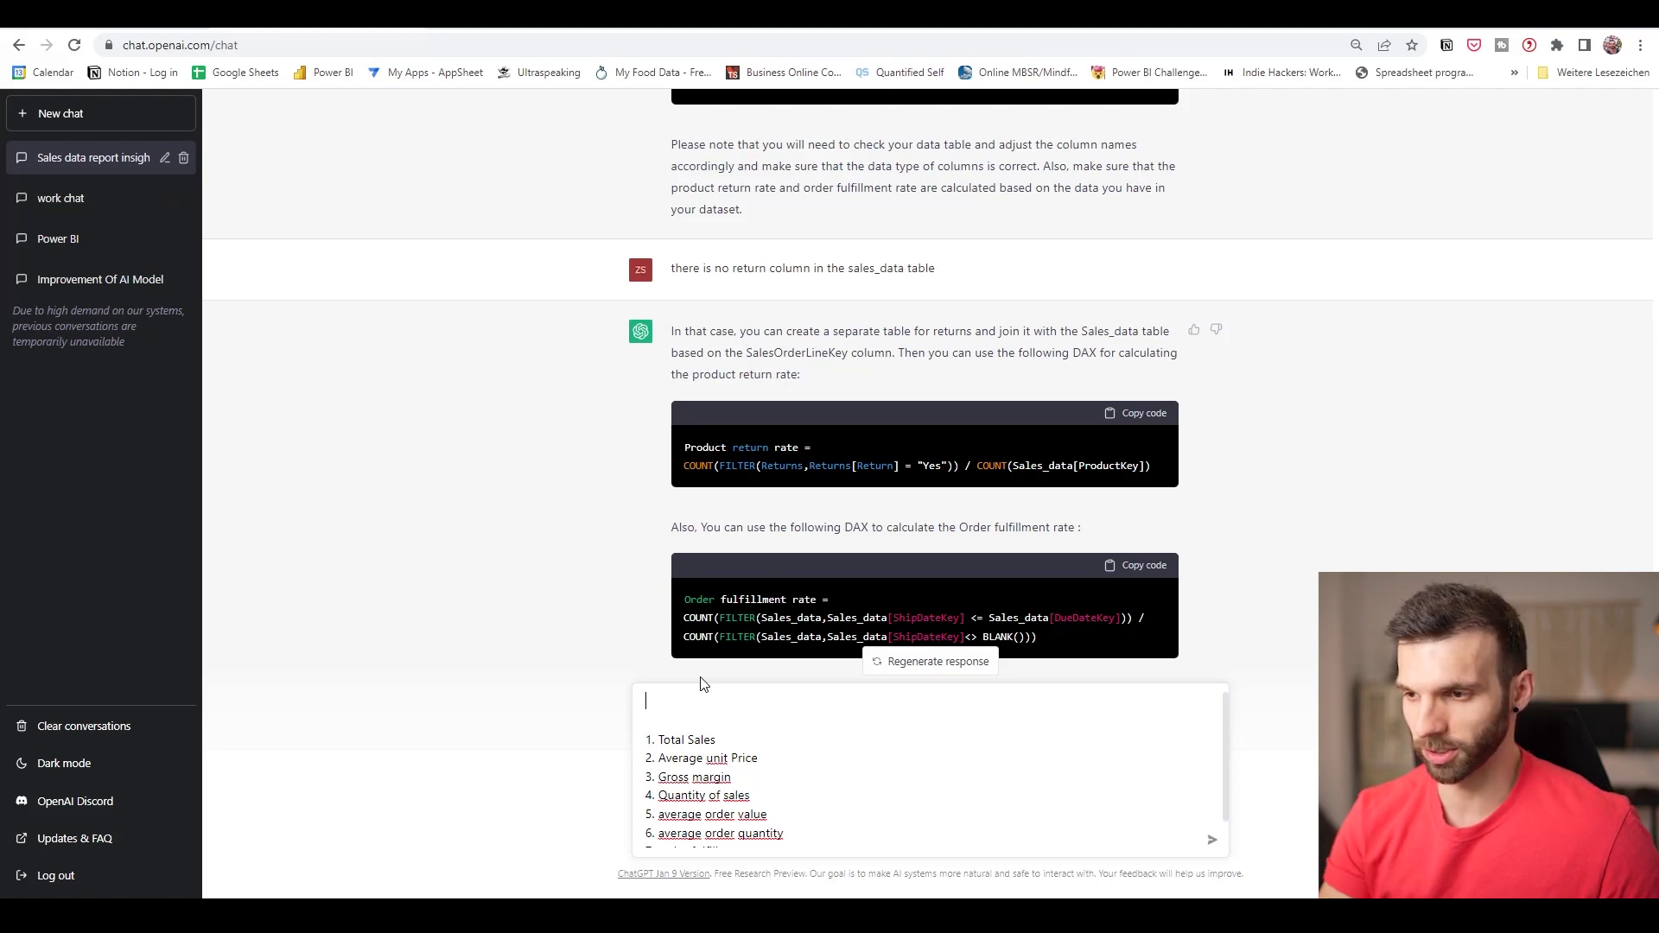
pyautogui.write('What ')
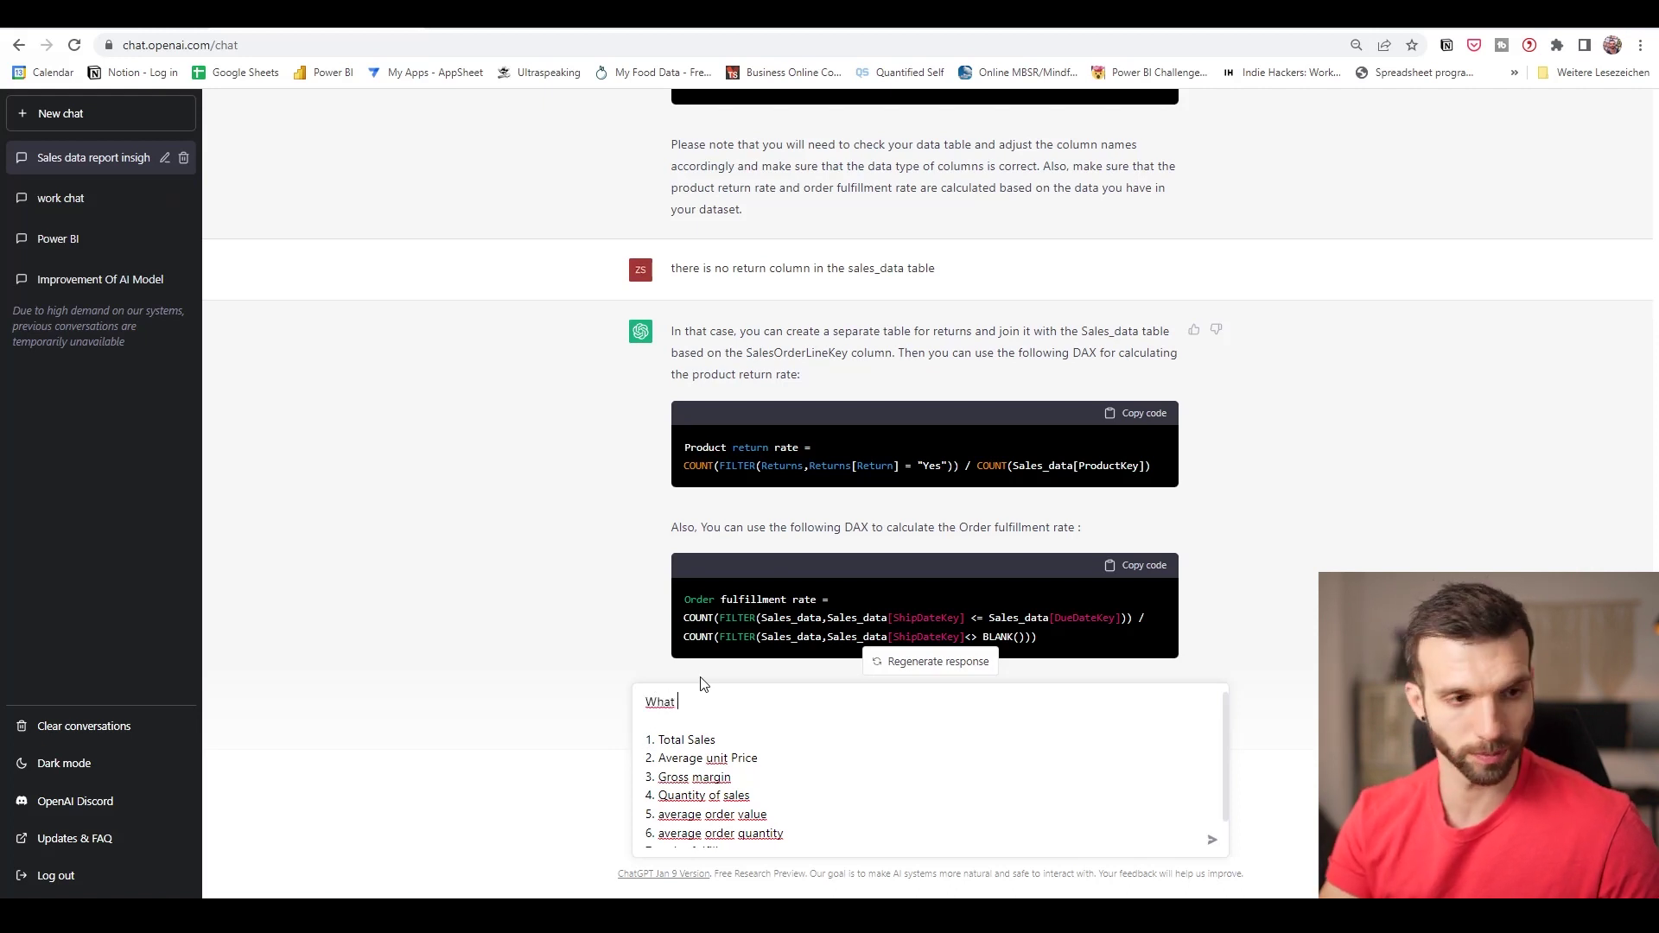
pyautogui.write('graphs and charts to use')
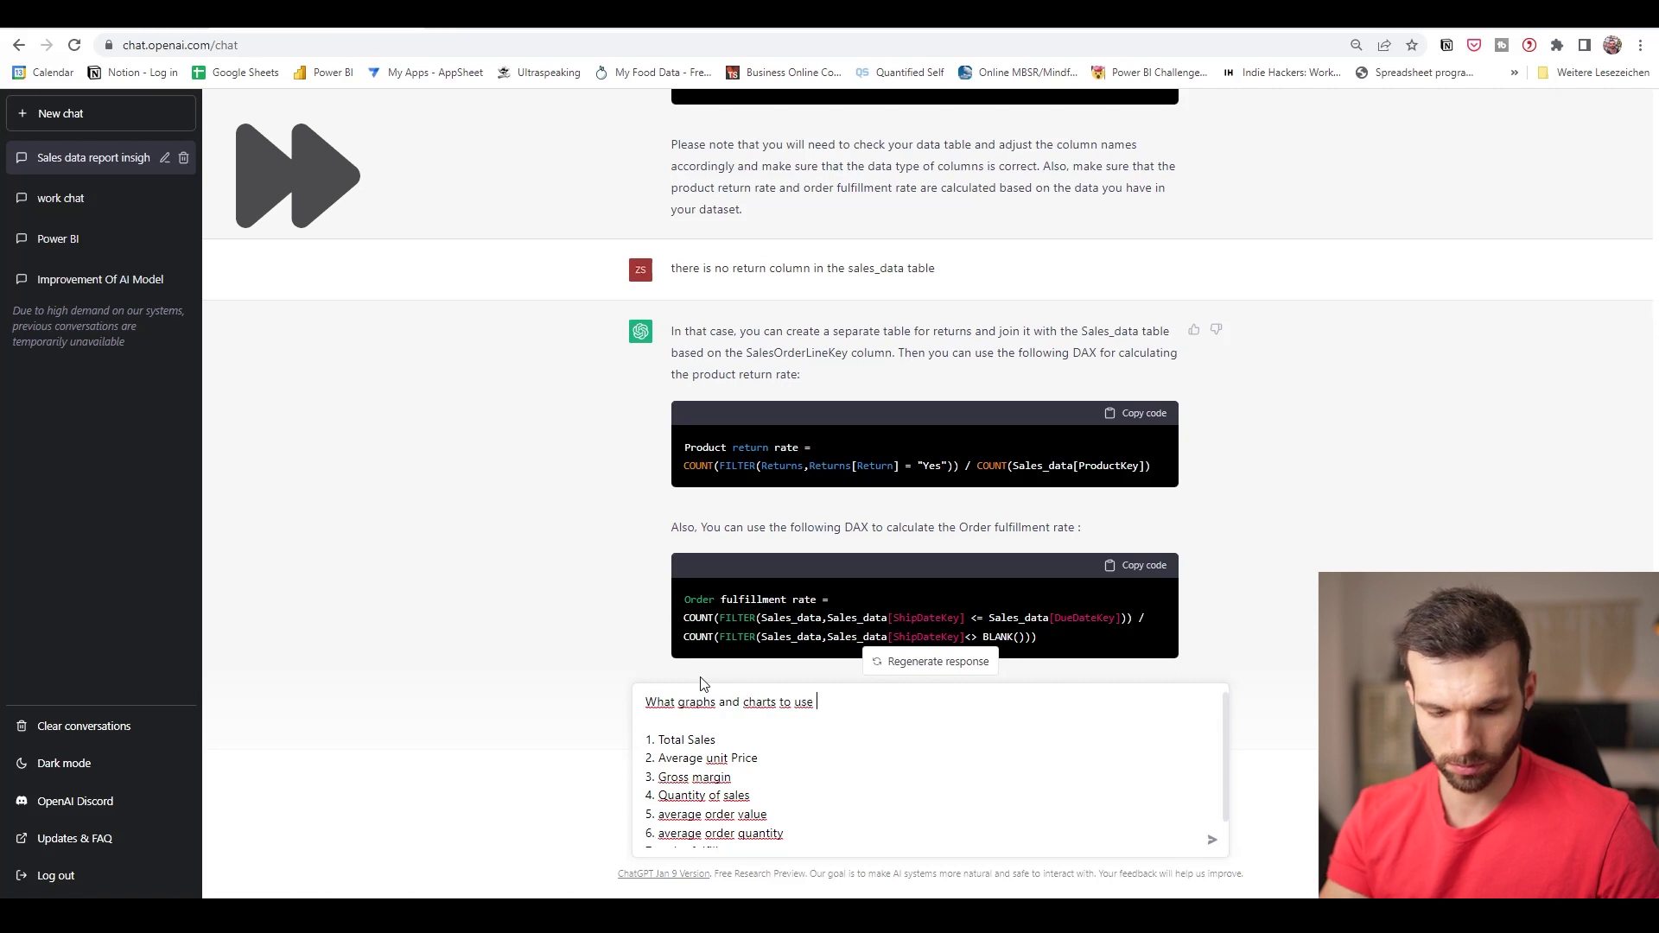
pyautogui.write(' with each metric?')
pyautogui.hotkey('shift', 'Return')
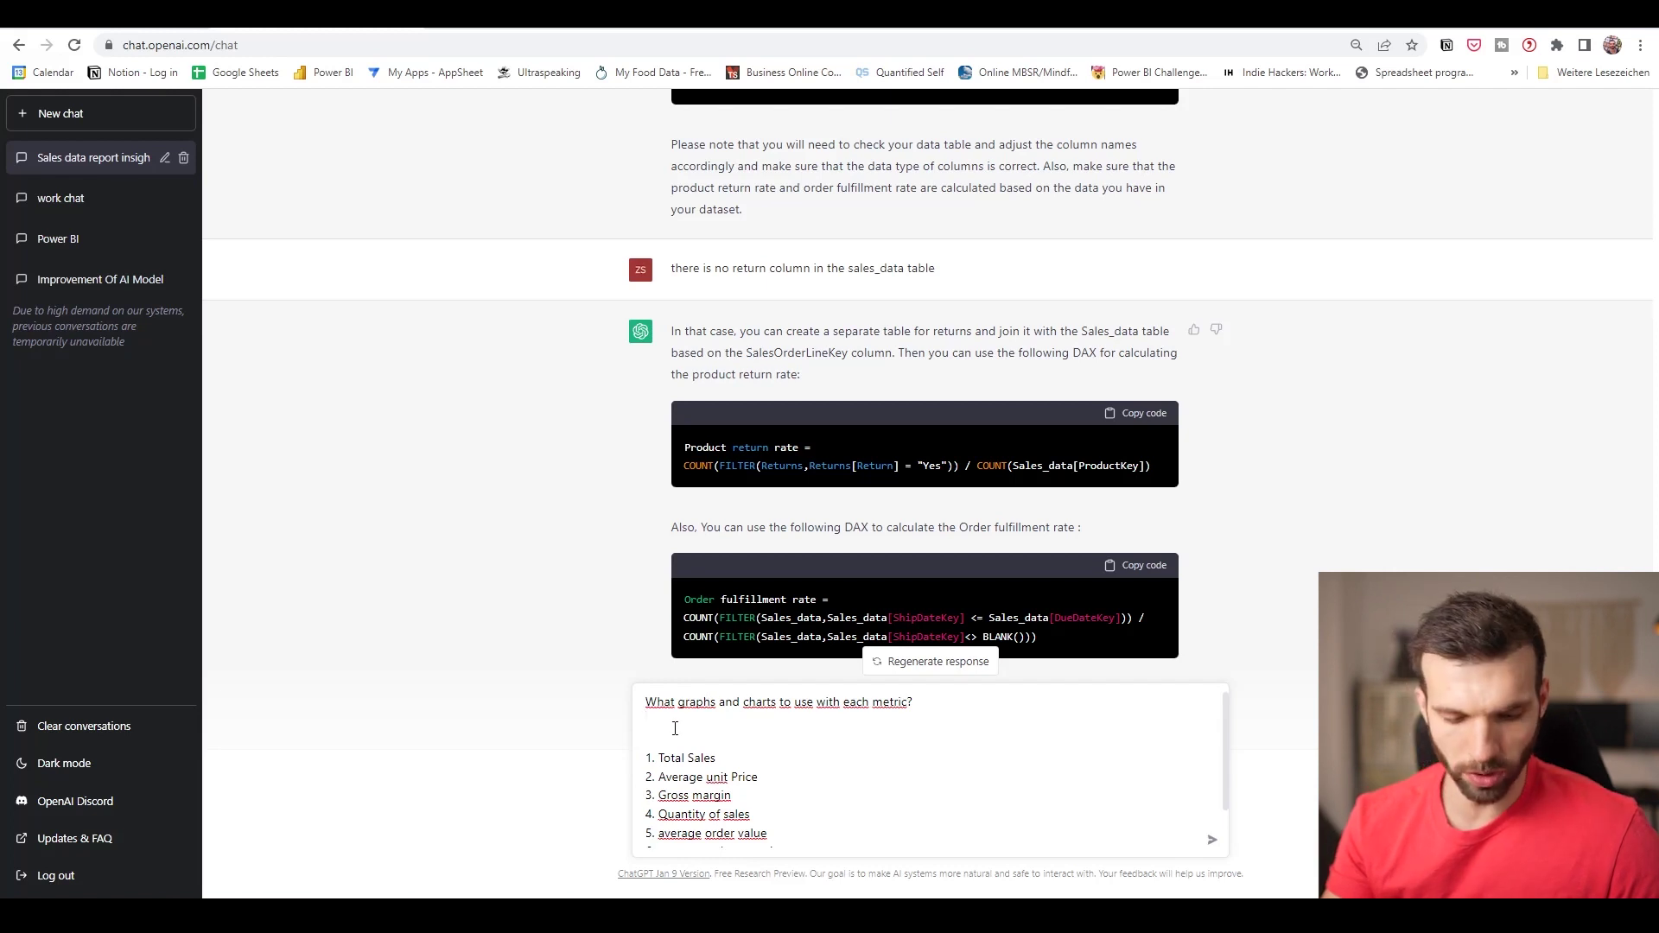
pyautogui.write('Create an ')
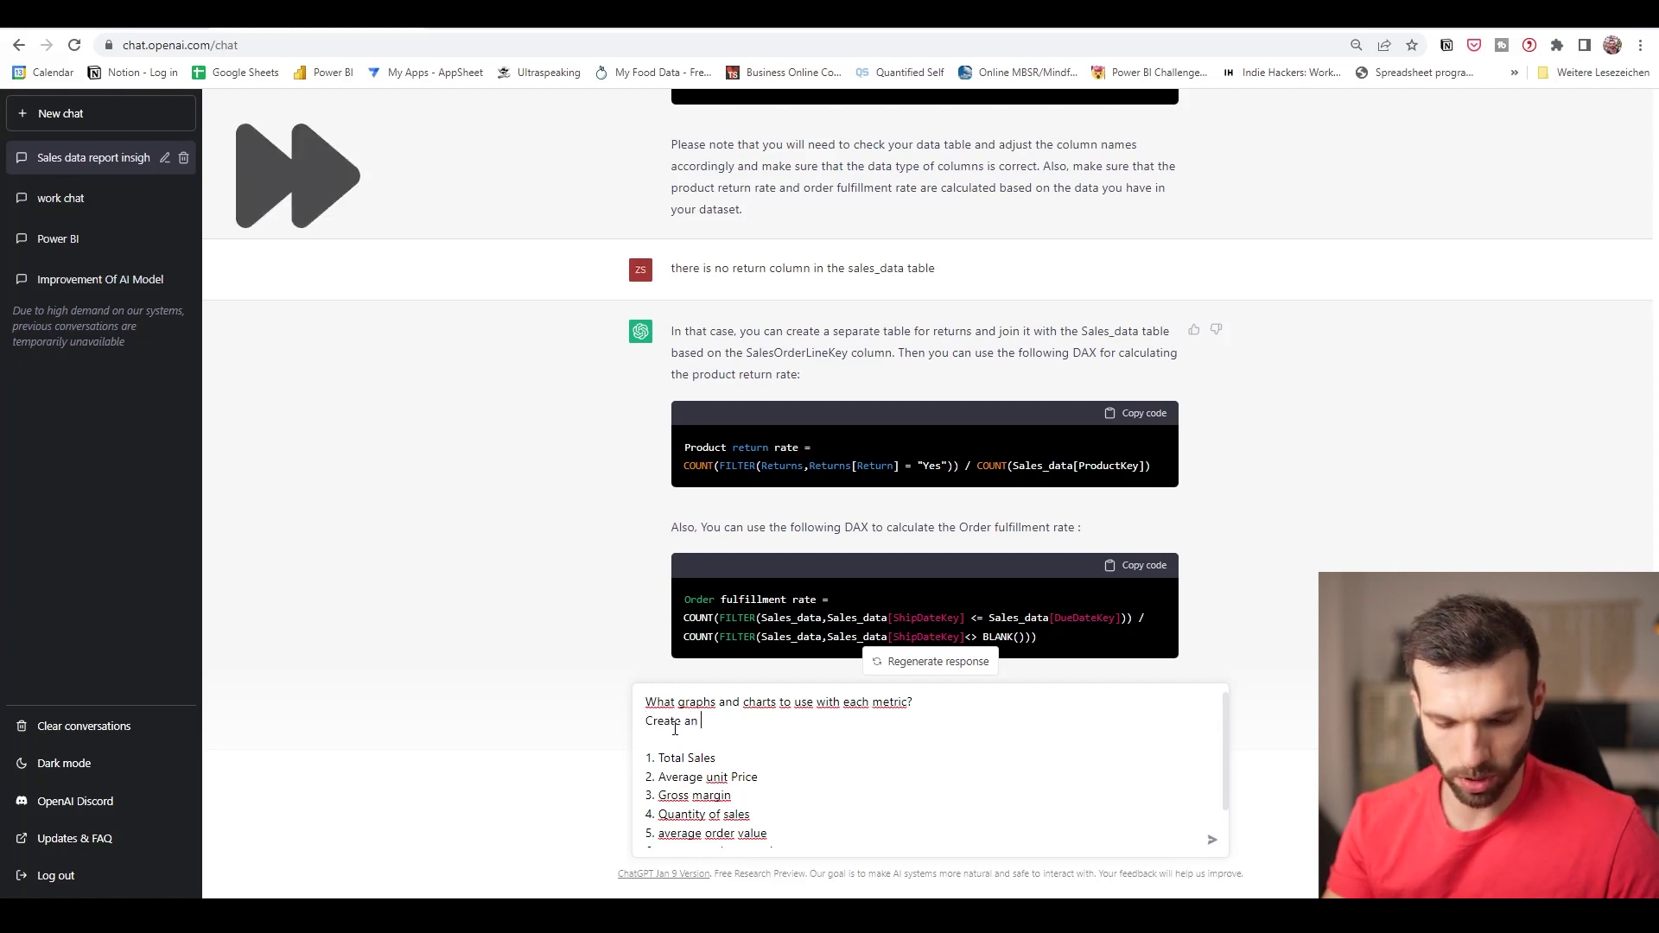
pyautogui.write('overview dashbaord (with the key')
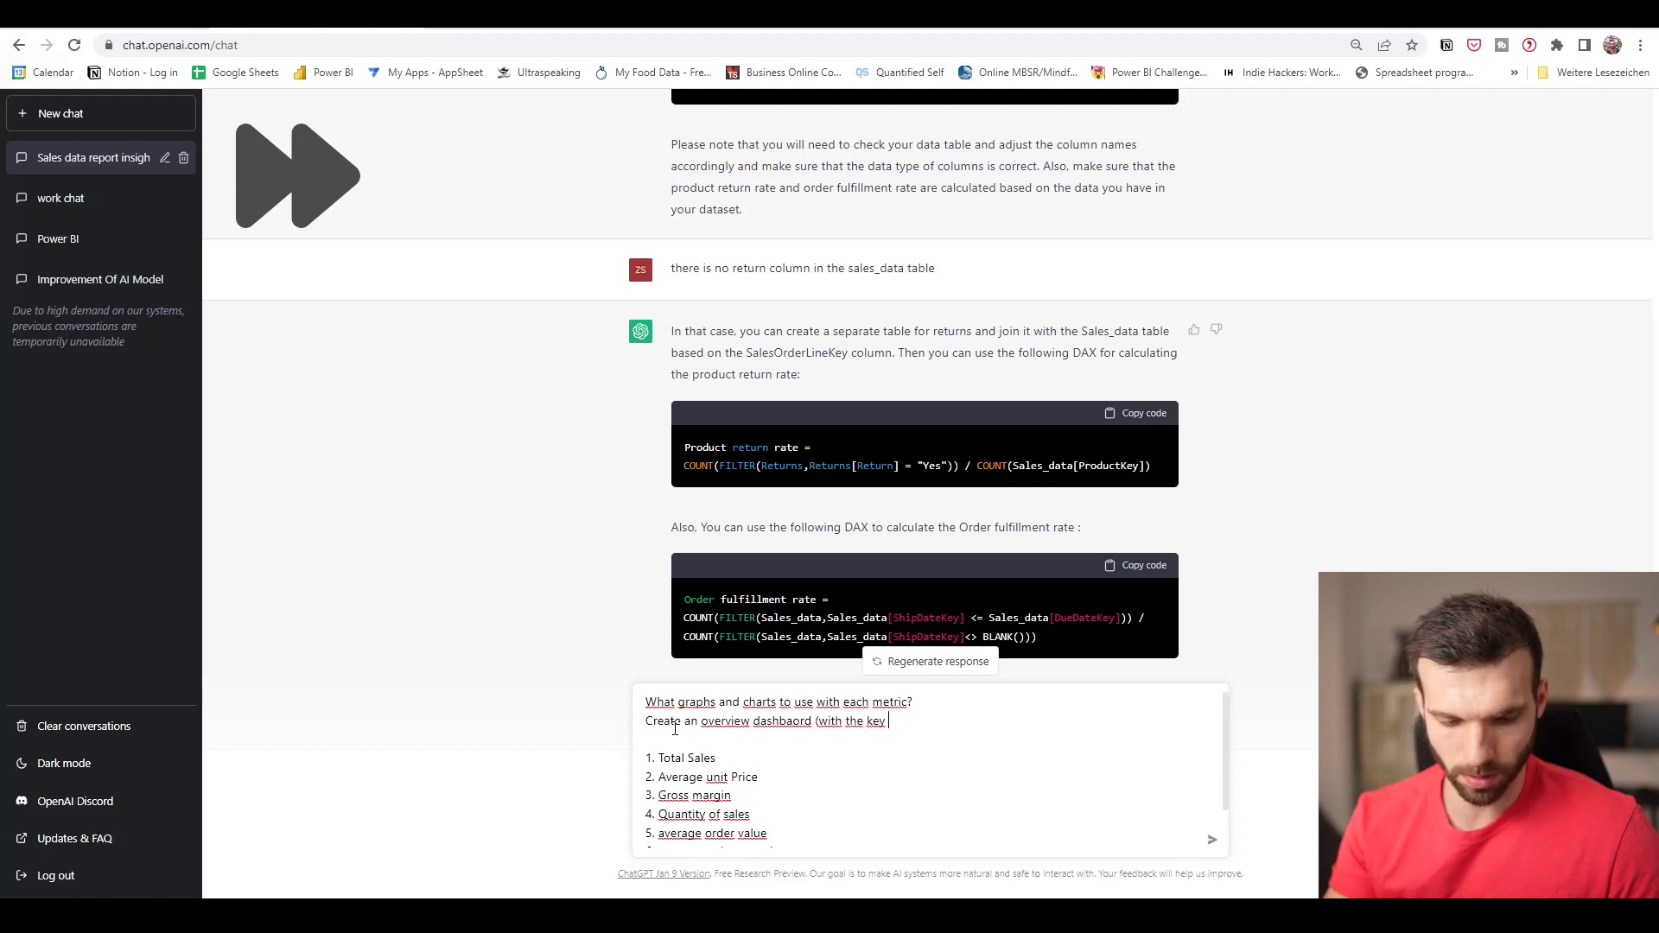
pyautogui.write('metrics) and a deta')
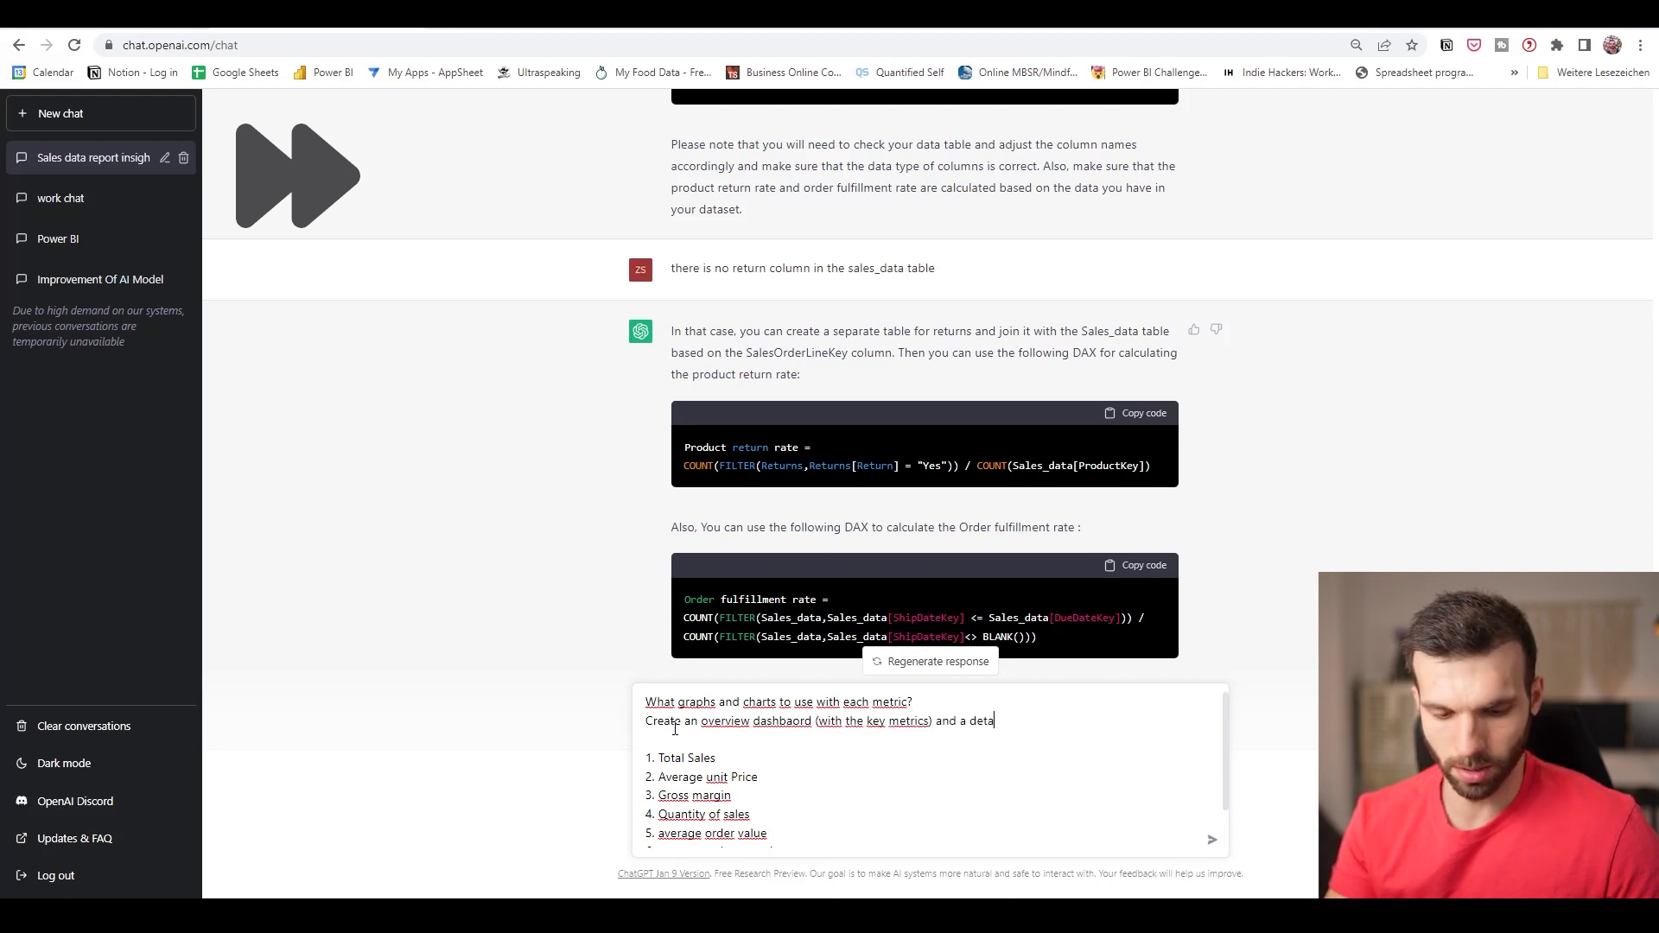
pyautogui.write('ils dashboard ( with more in-dep')
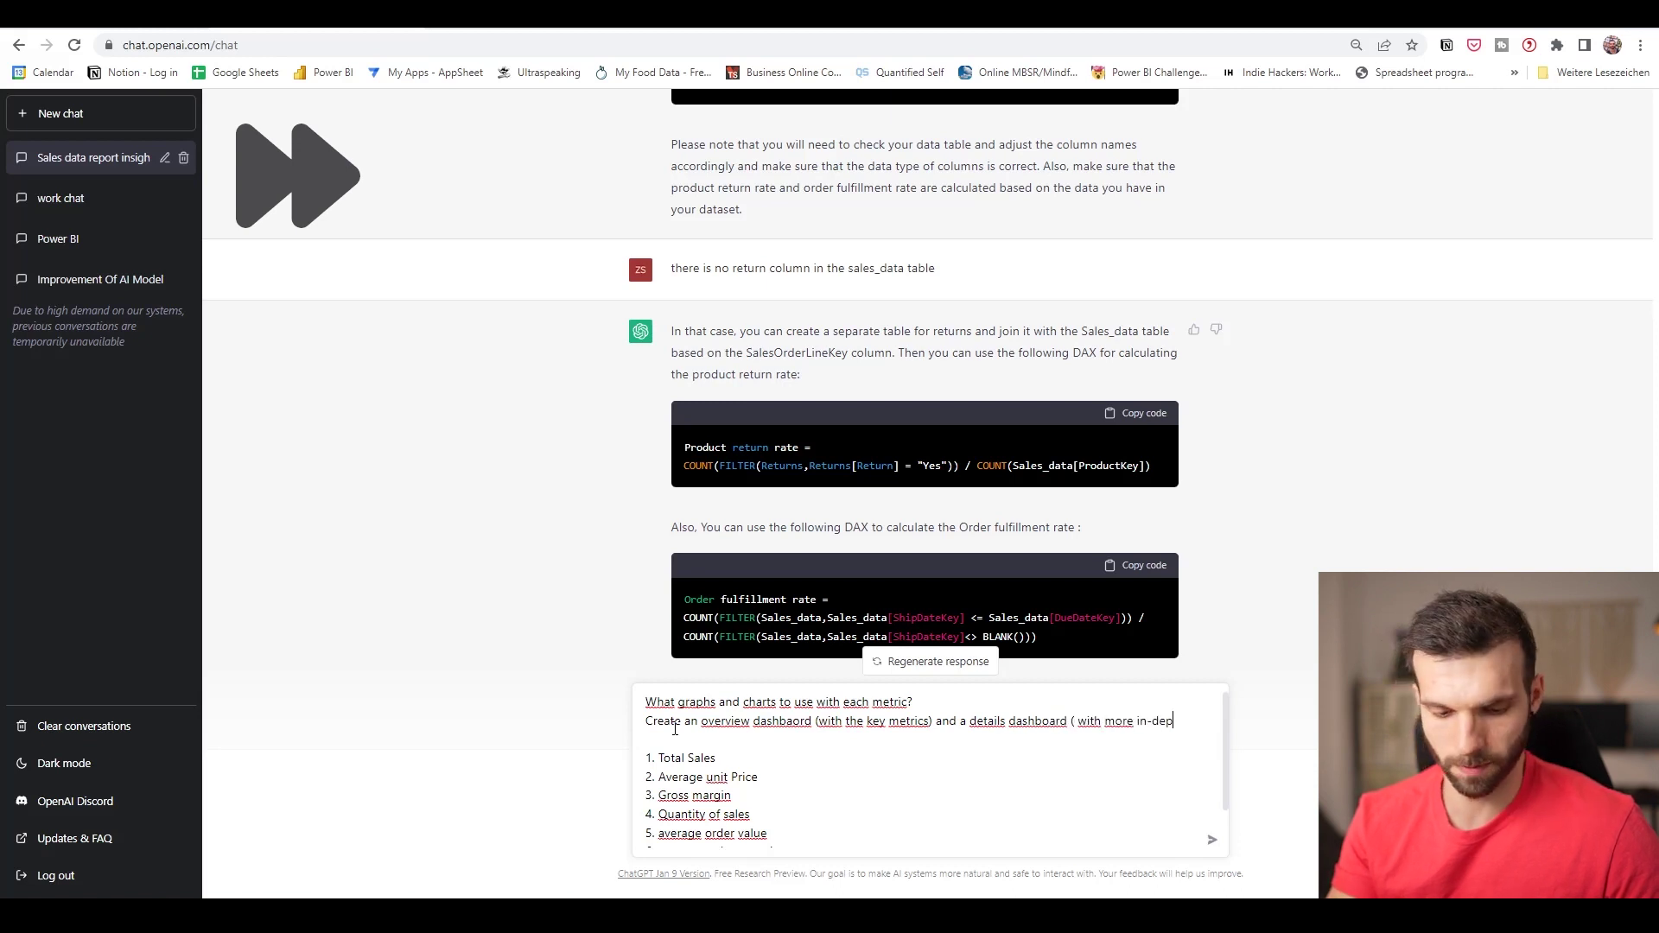
pyautogui.write('th information) based on the foloowing metrics:')
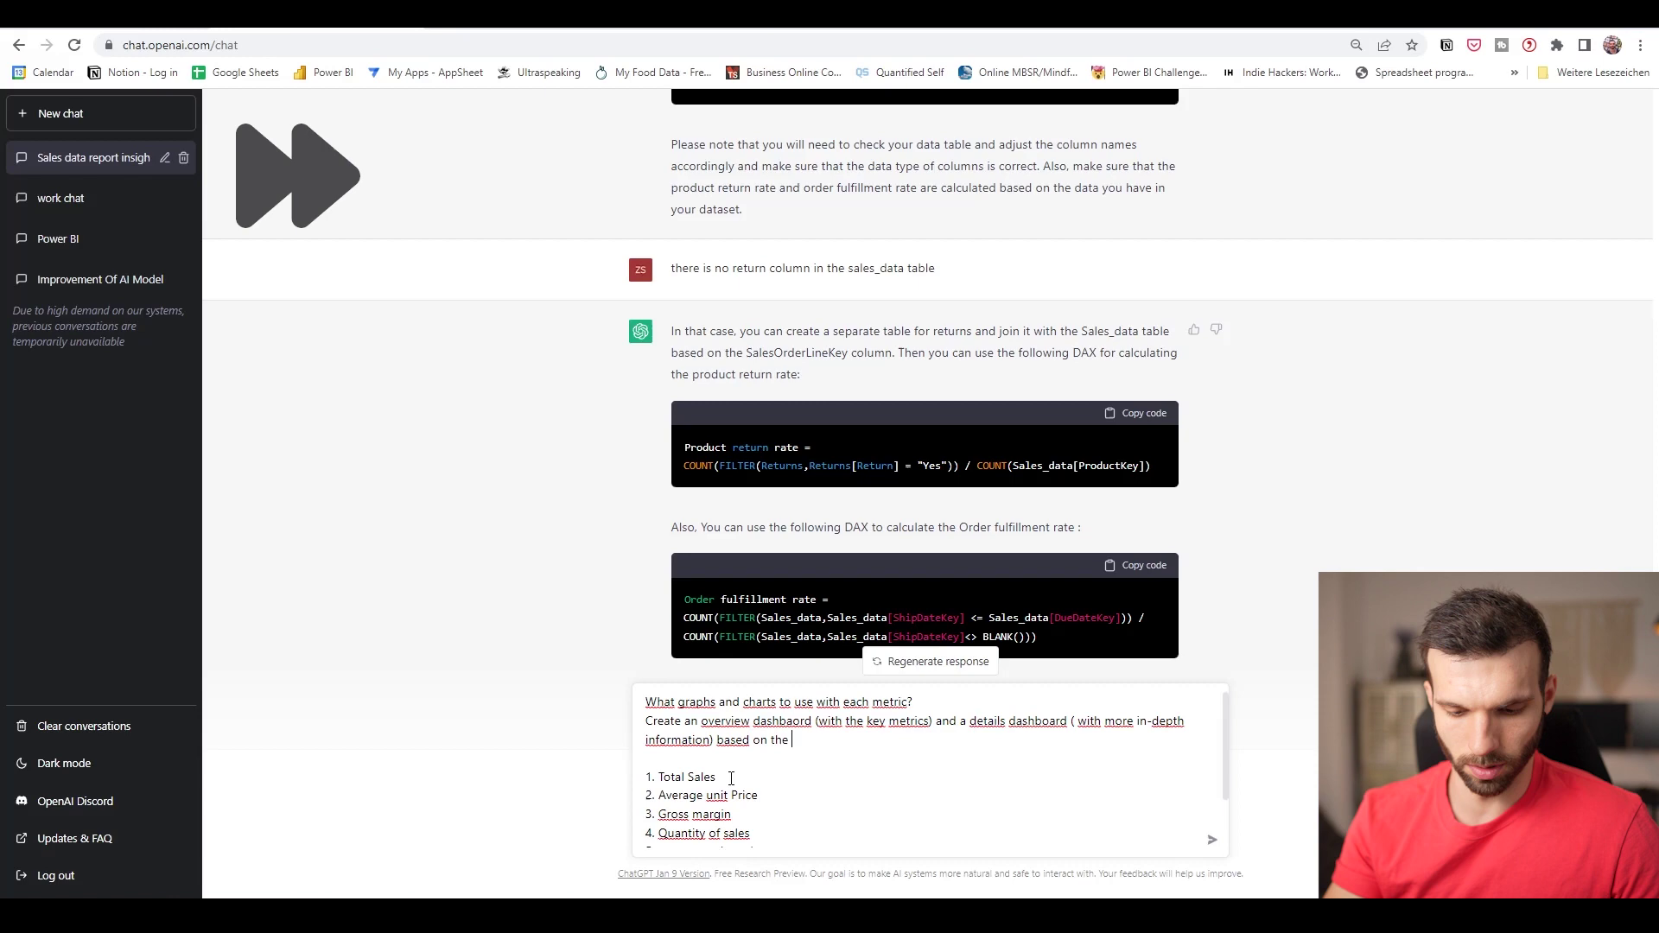
pyautogui.press('BackSpace')
pyautogui.press('BackSpace')
pyautogui.press('BackSpace')
pyautogui.press('BackSpace')
pyautogui.press('BackSpace')
pyautogui.press('BackSpace')
pyautogui.press('BackSpace')
pyautogui.press('BackSpace')
pyautogui.press('BackSpace')
pyautogui.press('BackSpace')
pyautogui.press('BackSpace')
pyautogui.press('BackSpace')
pyautogui.press('BackSpace')
pyautogui.press('BackSpace')
pyautogui.press('BackSpace')
pyautogui.press('BackSpace')
pyautogui.press('BackSpace')
pyautogui.press('BackSpace')
pyautogui.write('folowing metrics.')
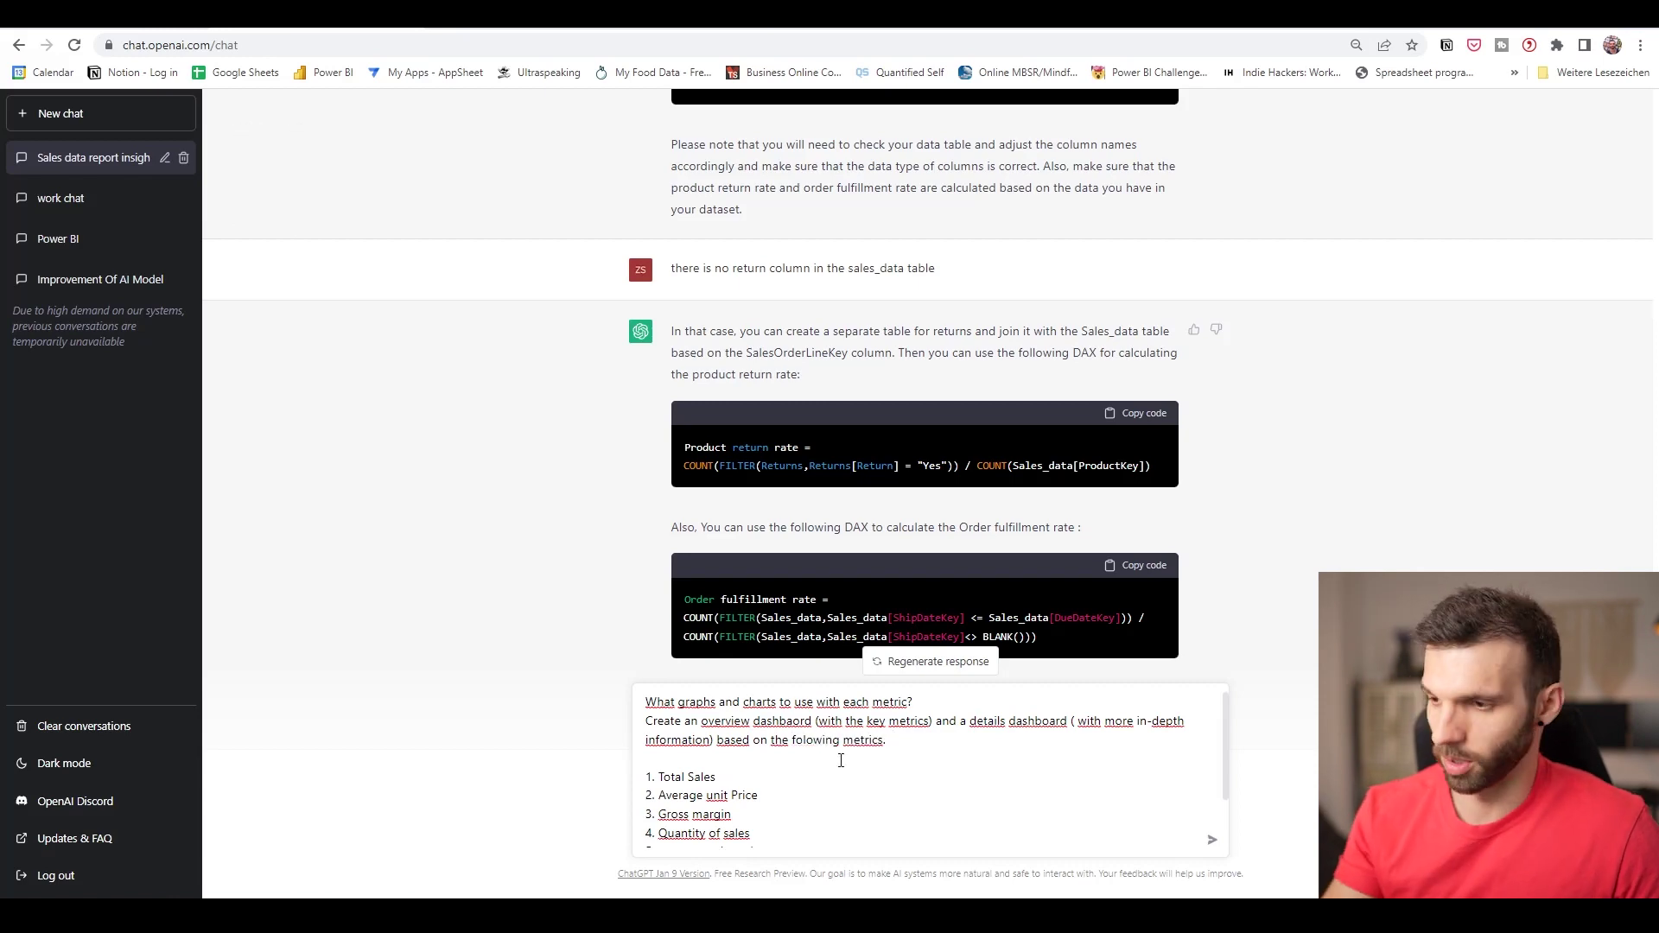
pyautogui.press('Return')
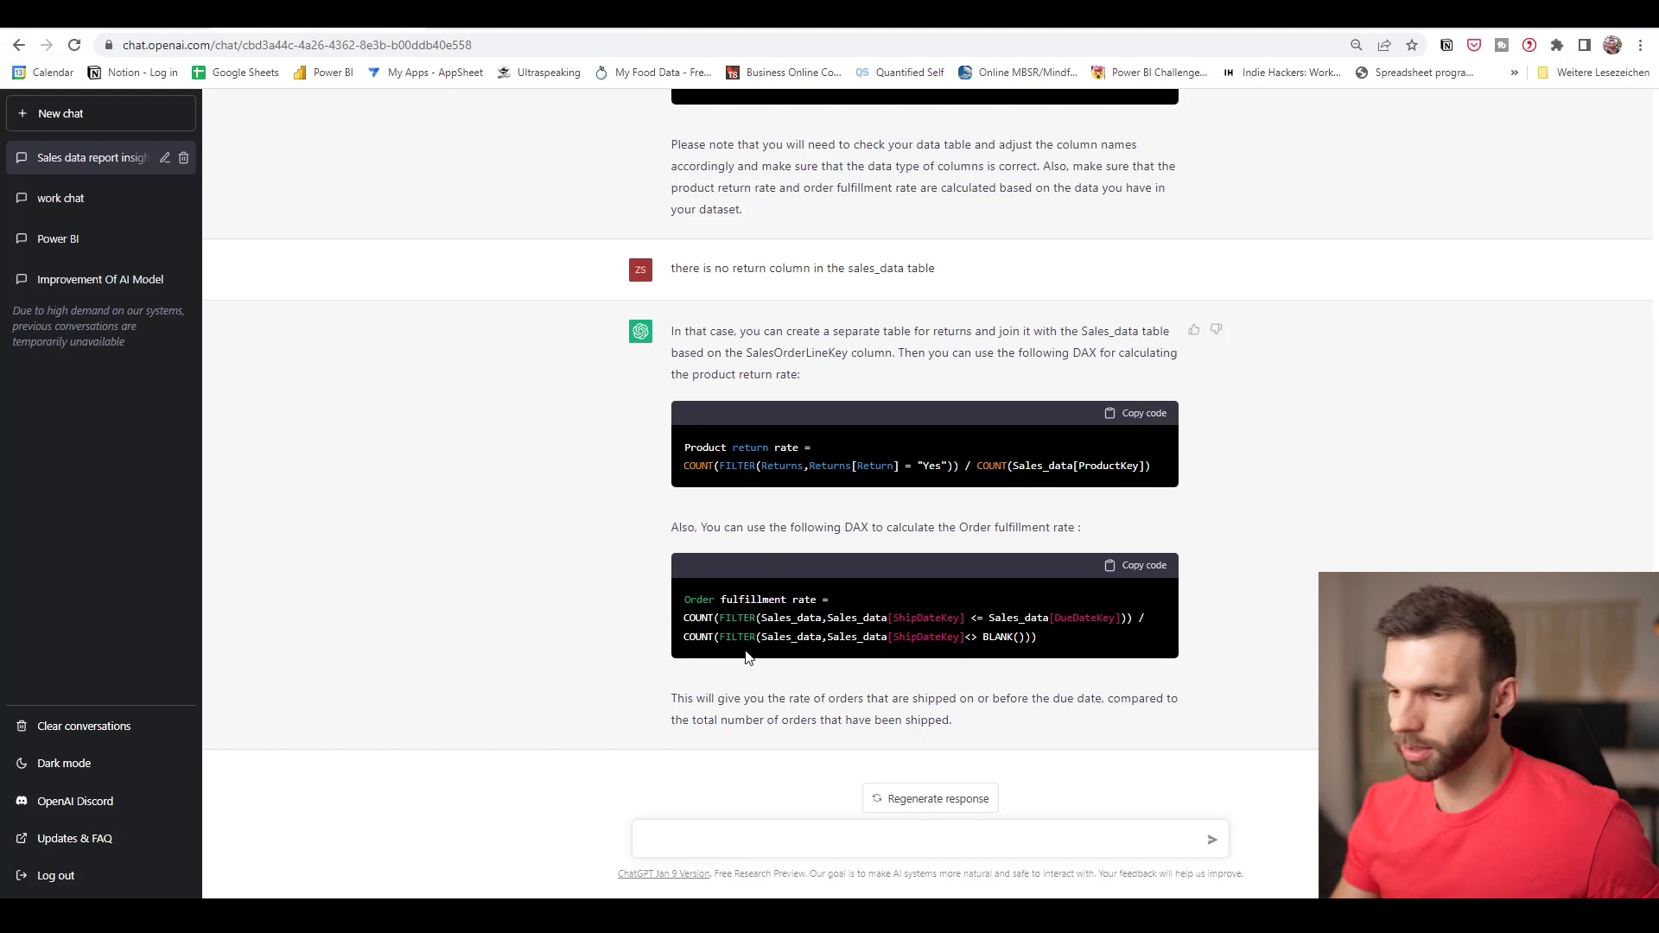
pyautogui.hotkey('ctrl', 'v')
pyautogui.scroll(2, 973, 821)
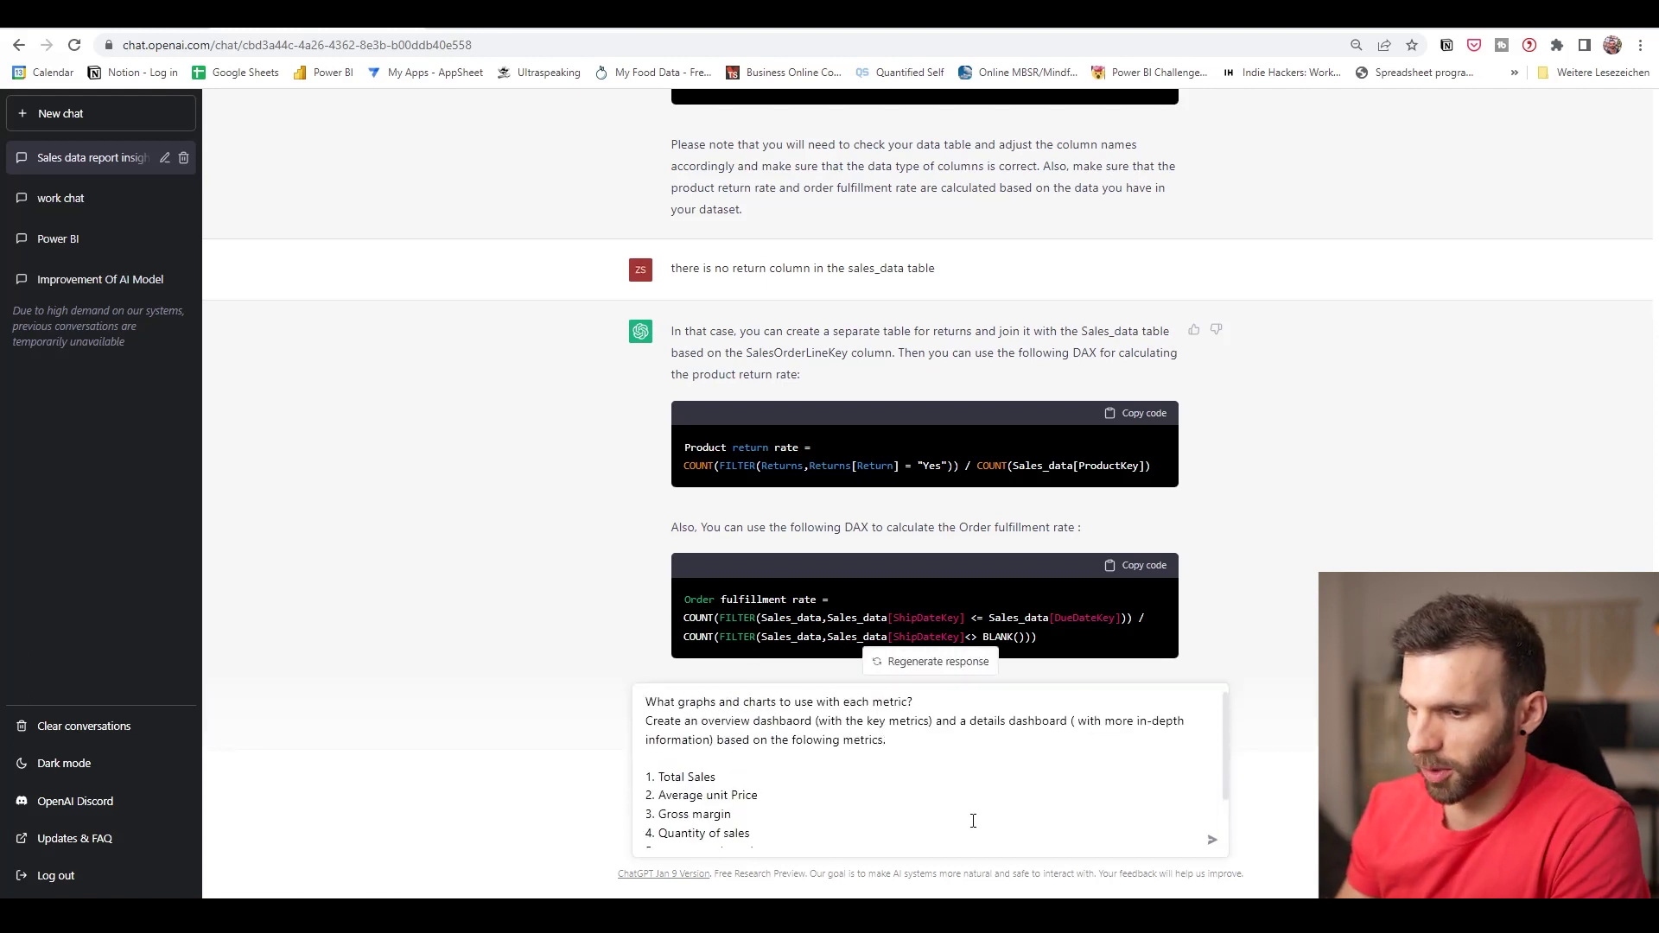
pyautogui.press('Return')
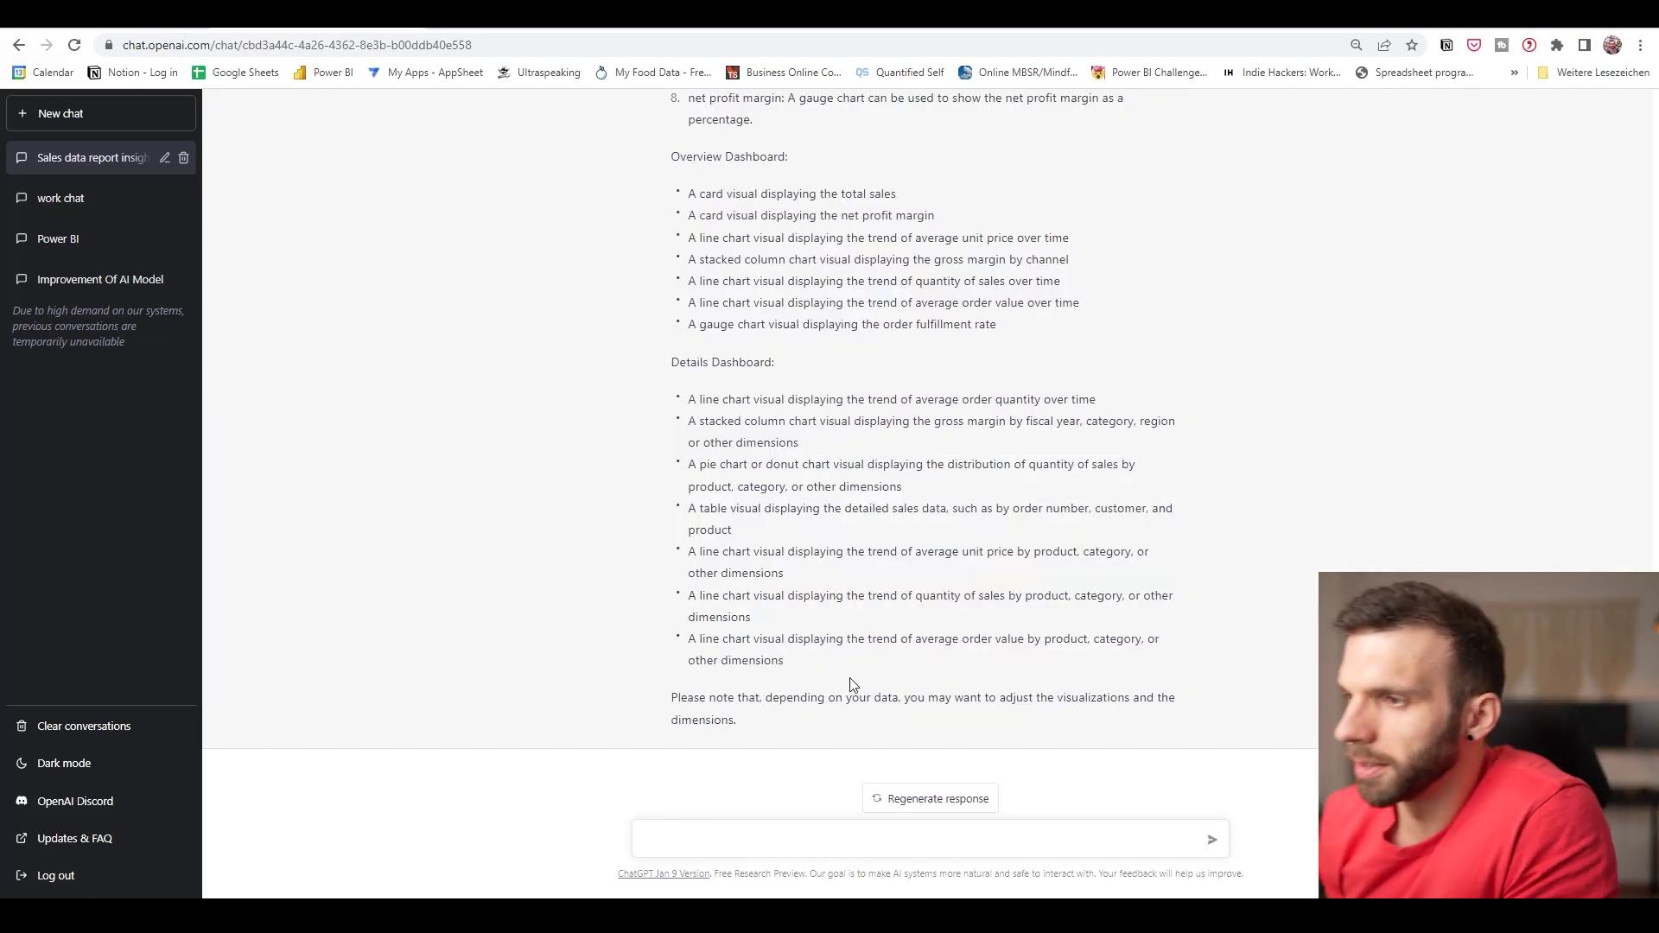
# Read ChatGPT's reply and select the Overview Dashboard visual suggestions.
pyautogui.scroll(1, 901, 675)
pyautogui.scroll(5, 900, 675)
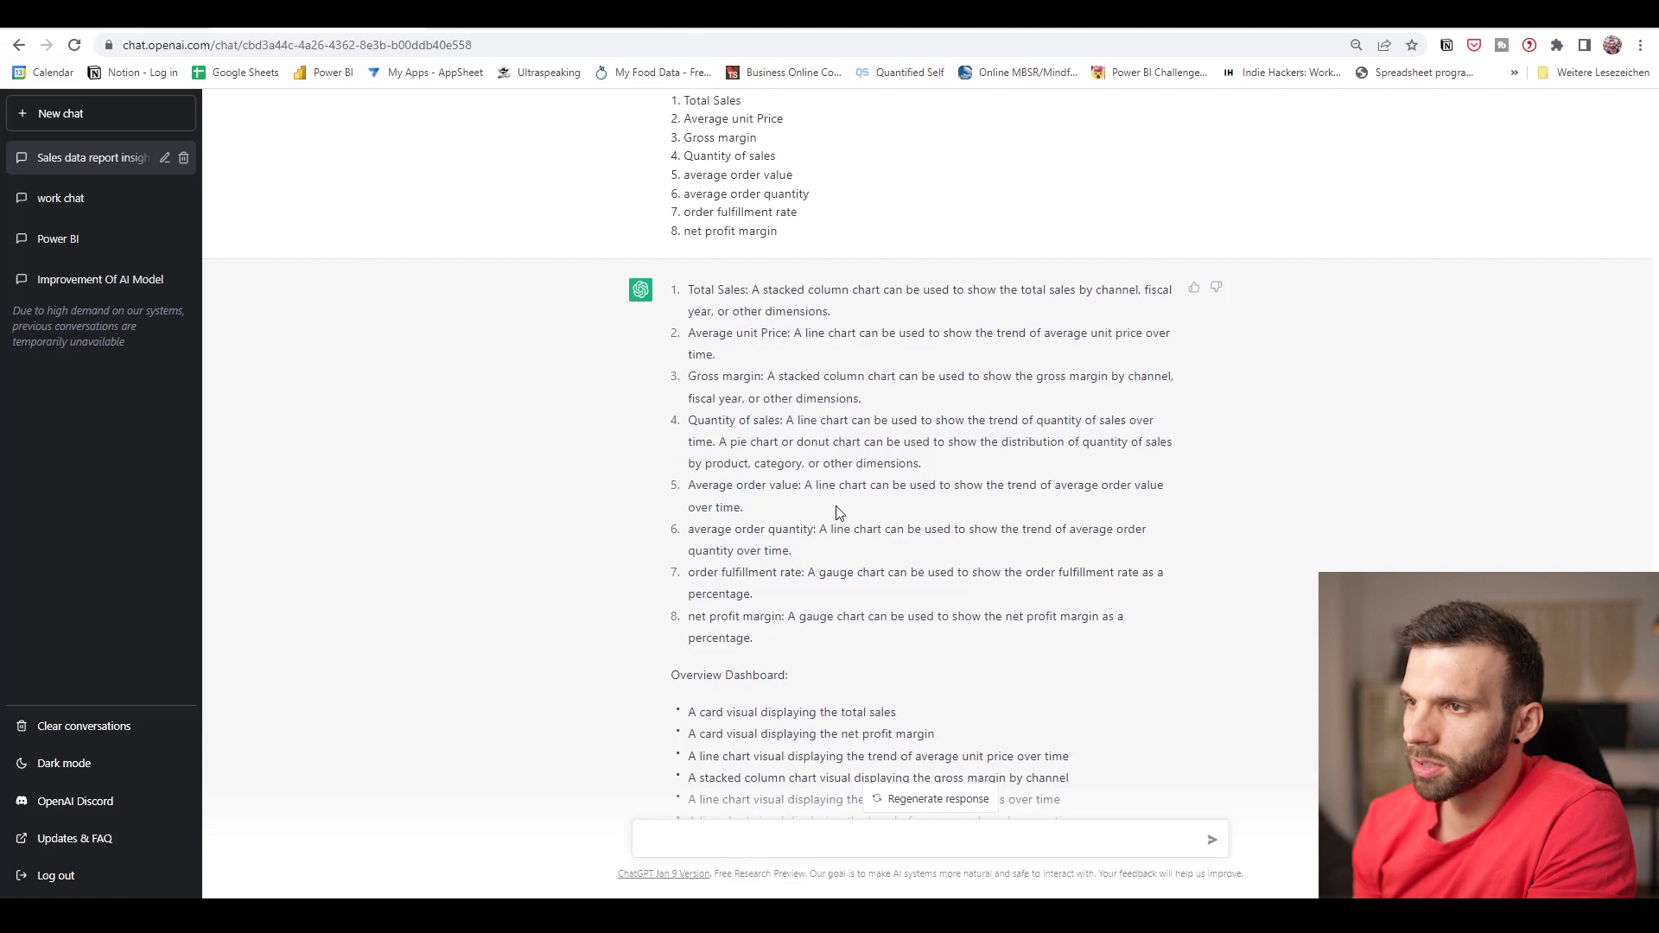
pyautogui.scroll(-6, 838, 518)
pyautogui.scroll(5, 835, 535)
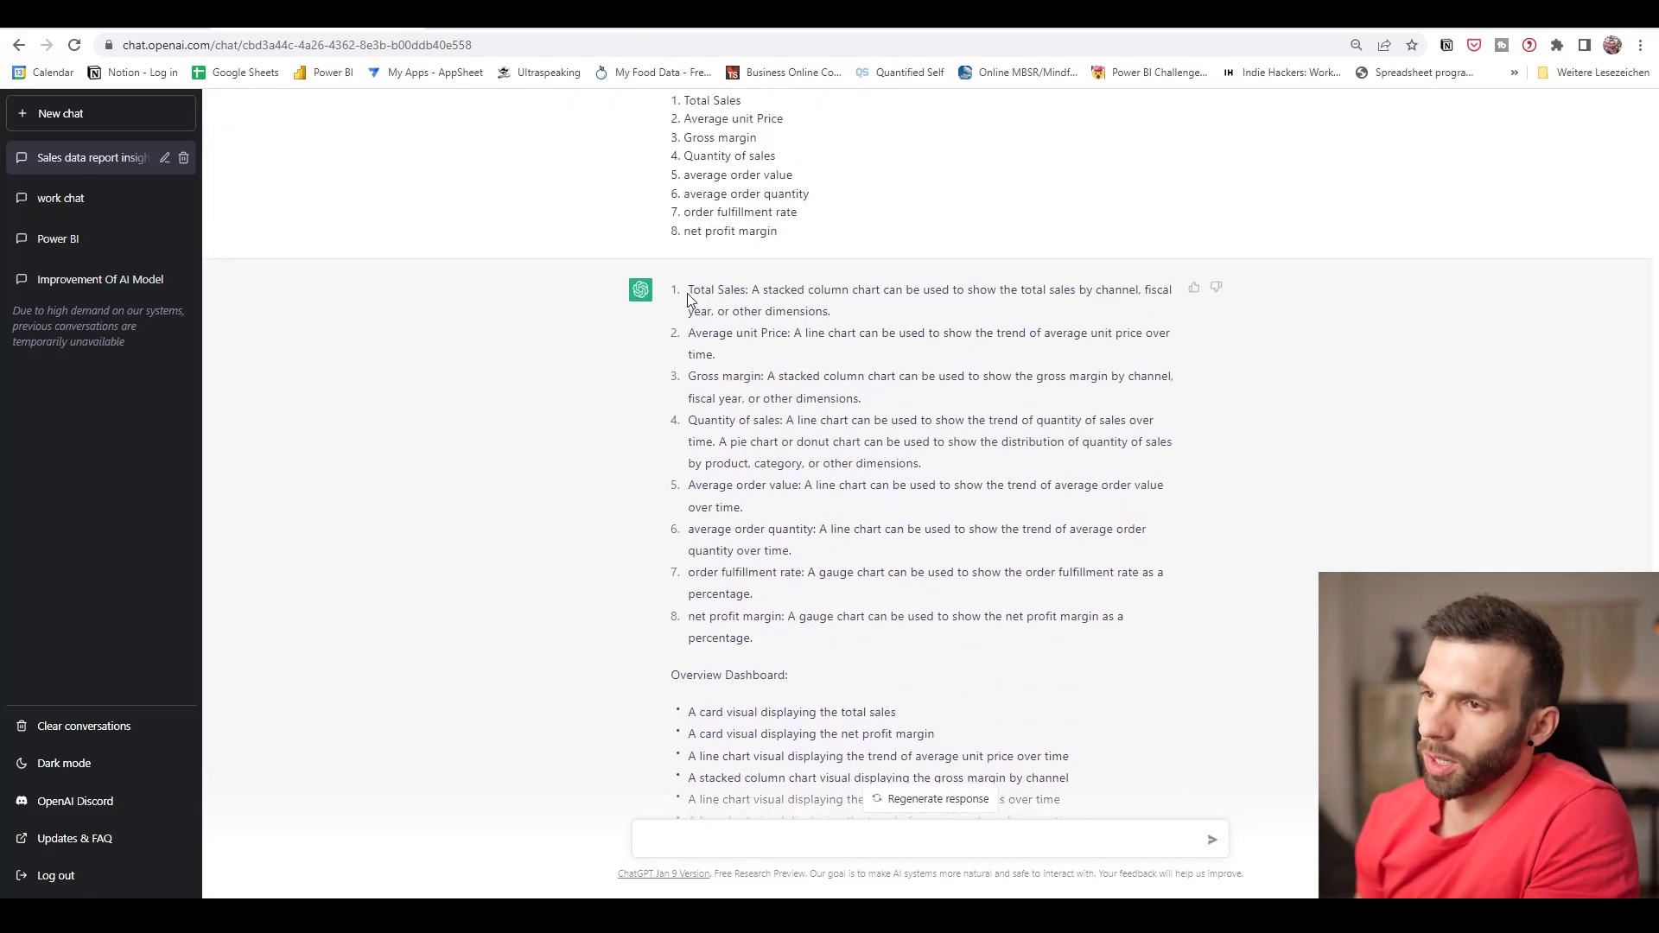
pyautogui.scroll(-4, 836, 604)
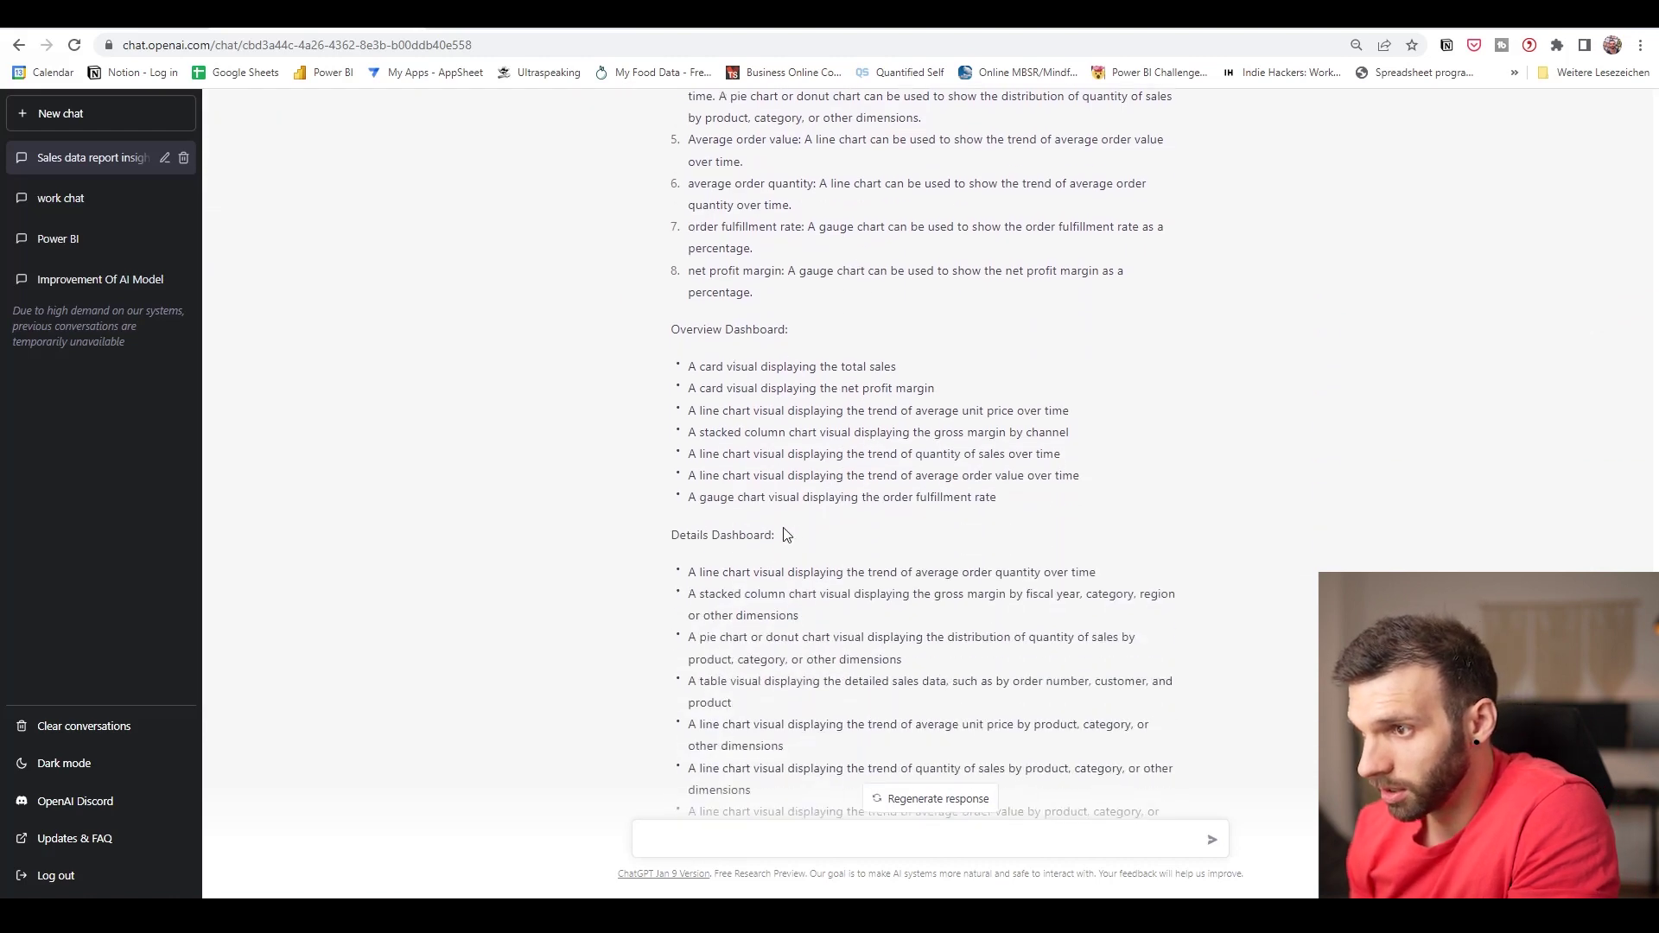
pyautogui.scroll(1, 784, 533)
pyautogui.scroll(5, 742, 430)
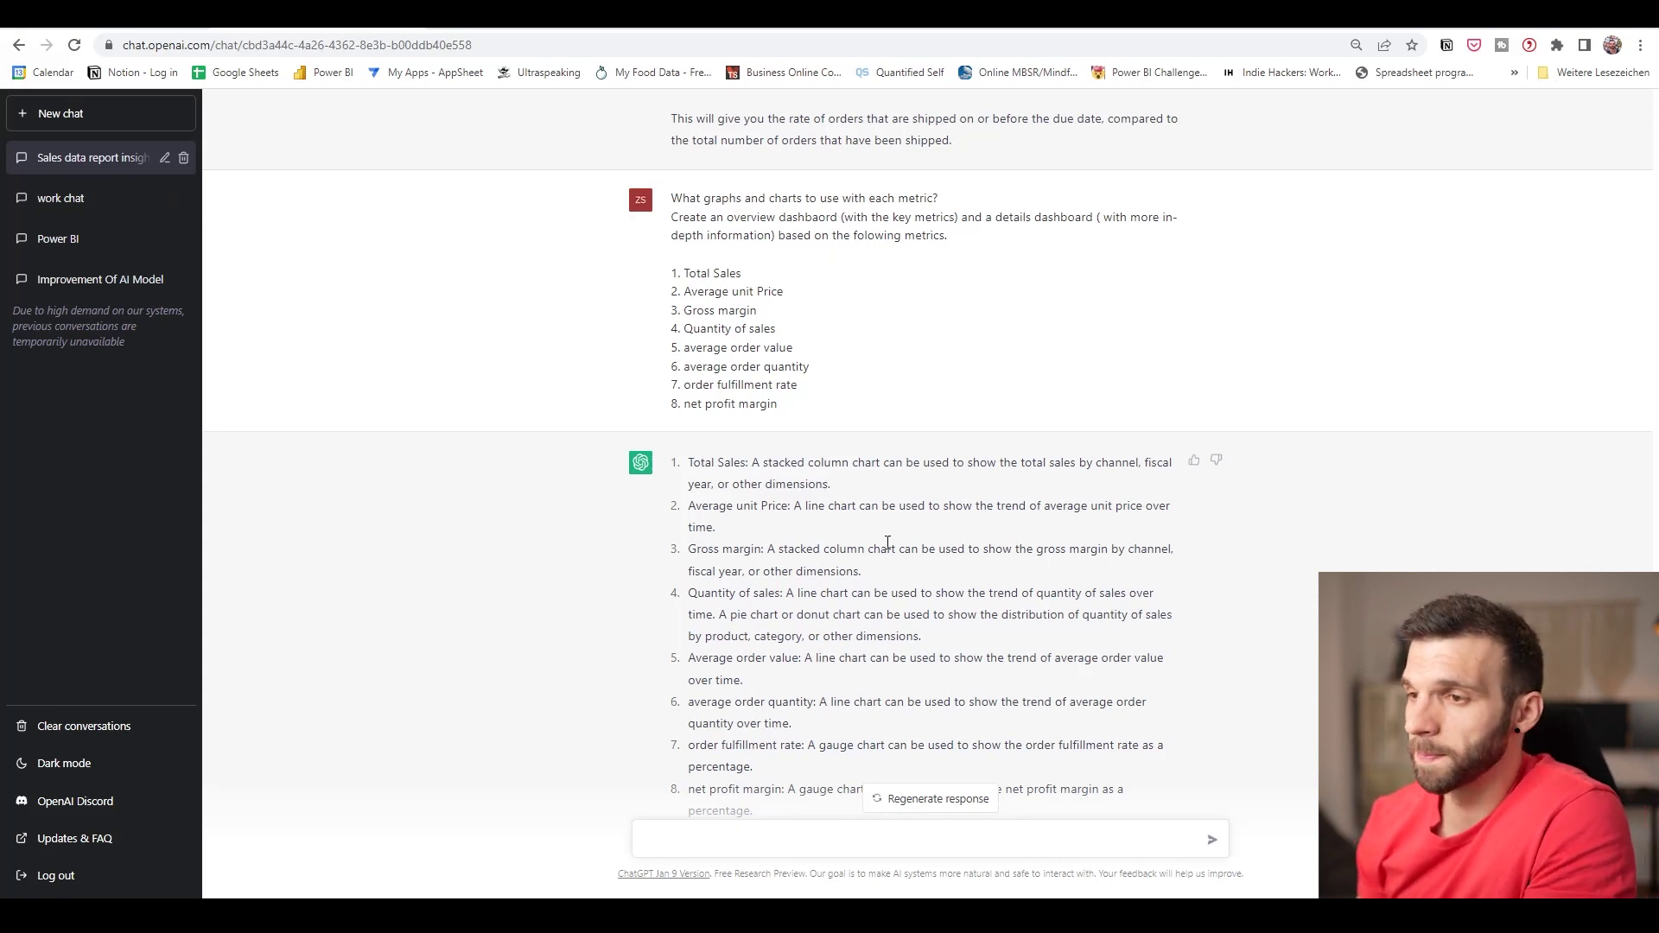
pyautogui.scroll(-4, 882, 546)
pyautogui.scroll(1, 700, 259)
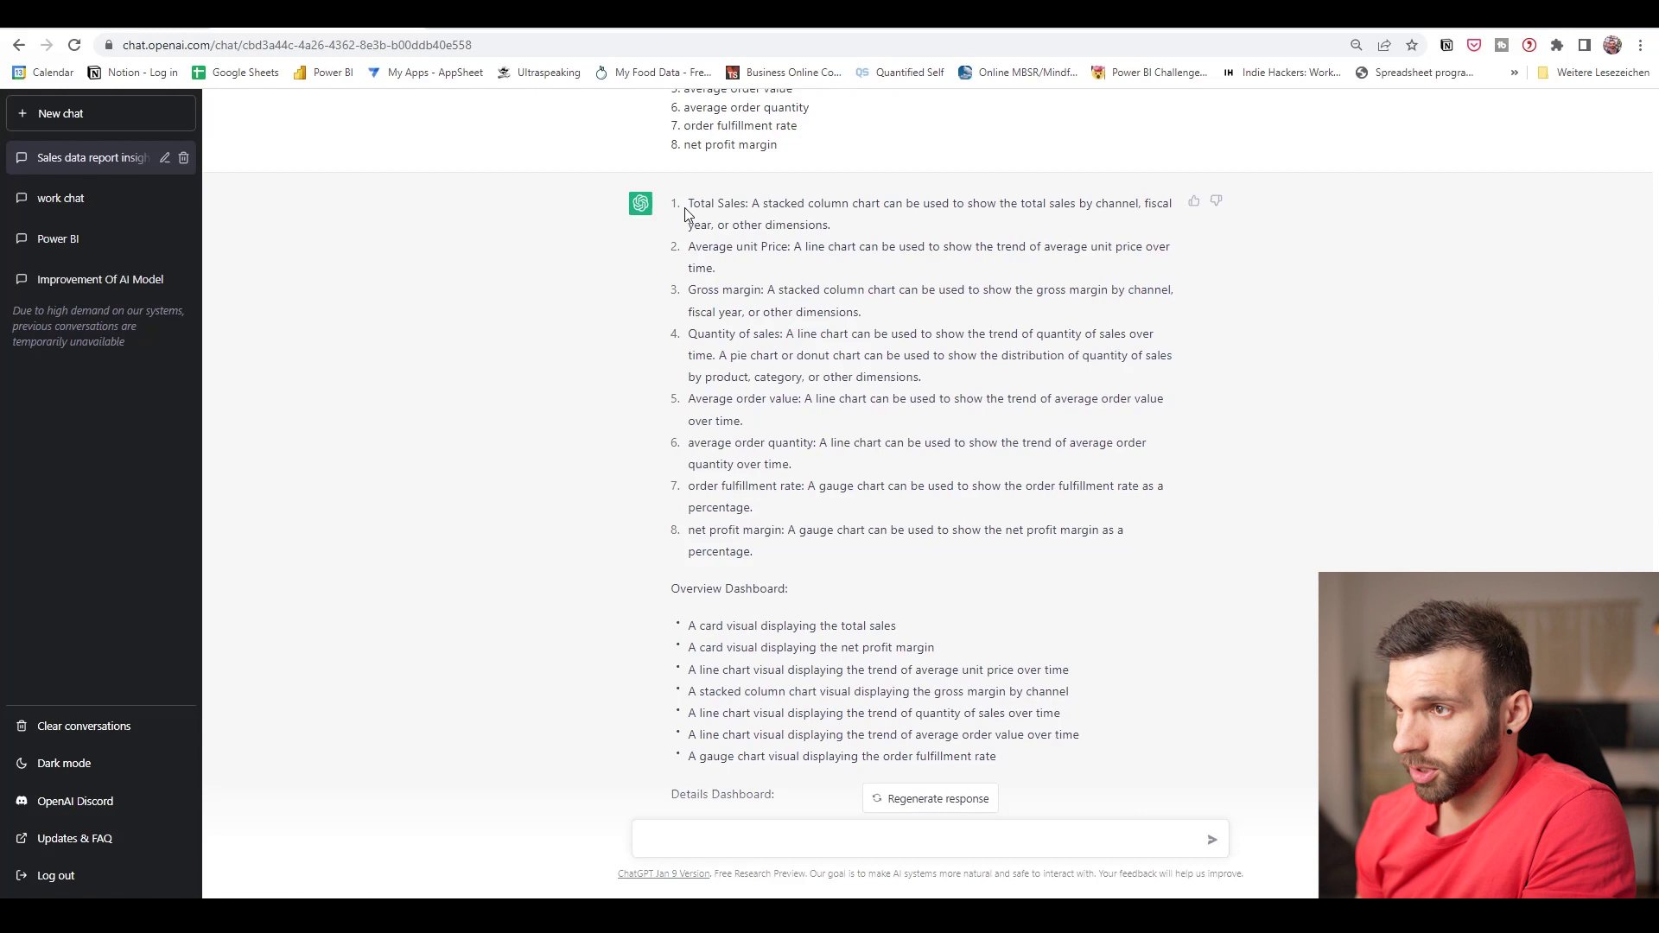
pyautogui.moveTo(768, 203); pyautogui.dragTo(870, 204)
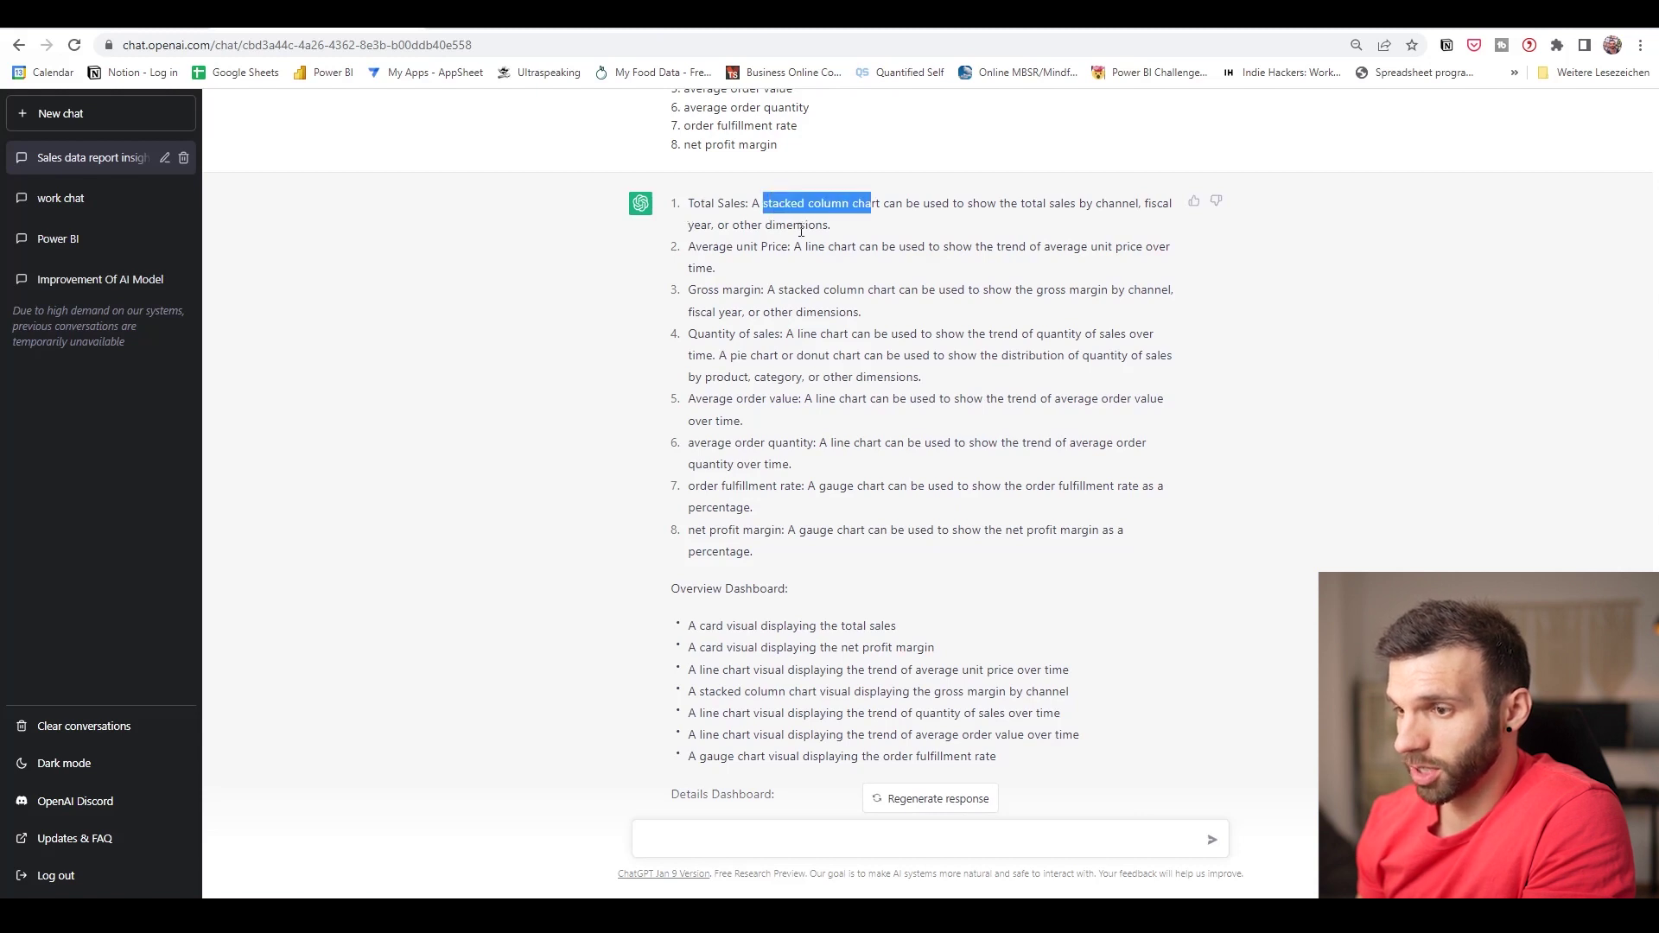
pyautogui.scroll(-3, 819, 395)
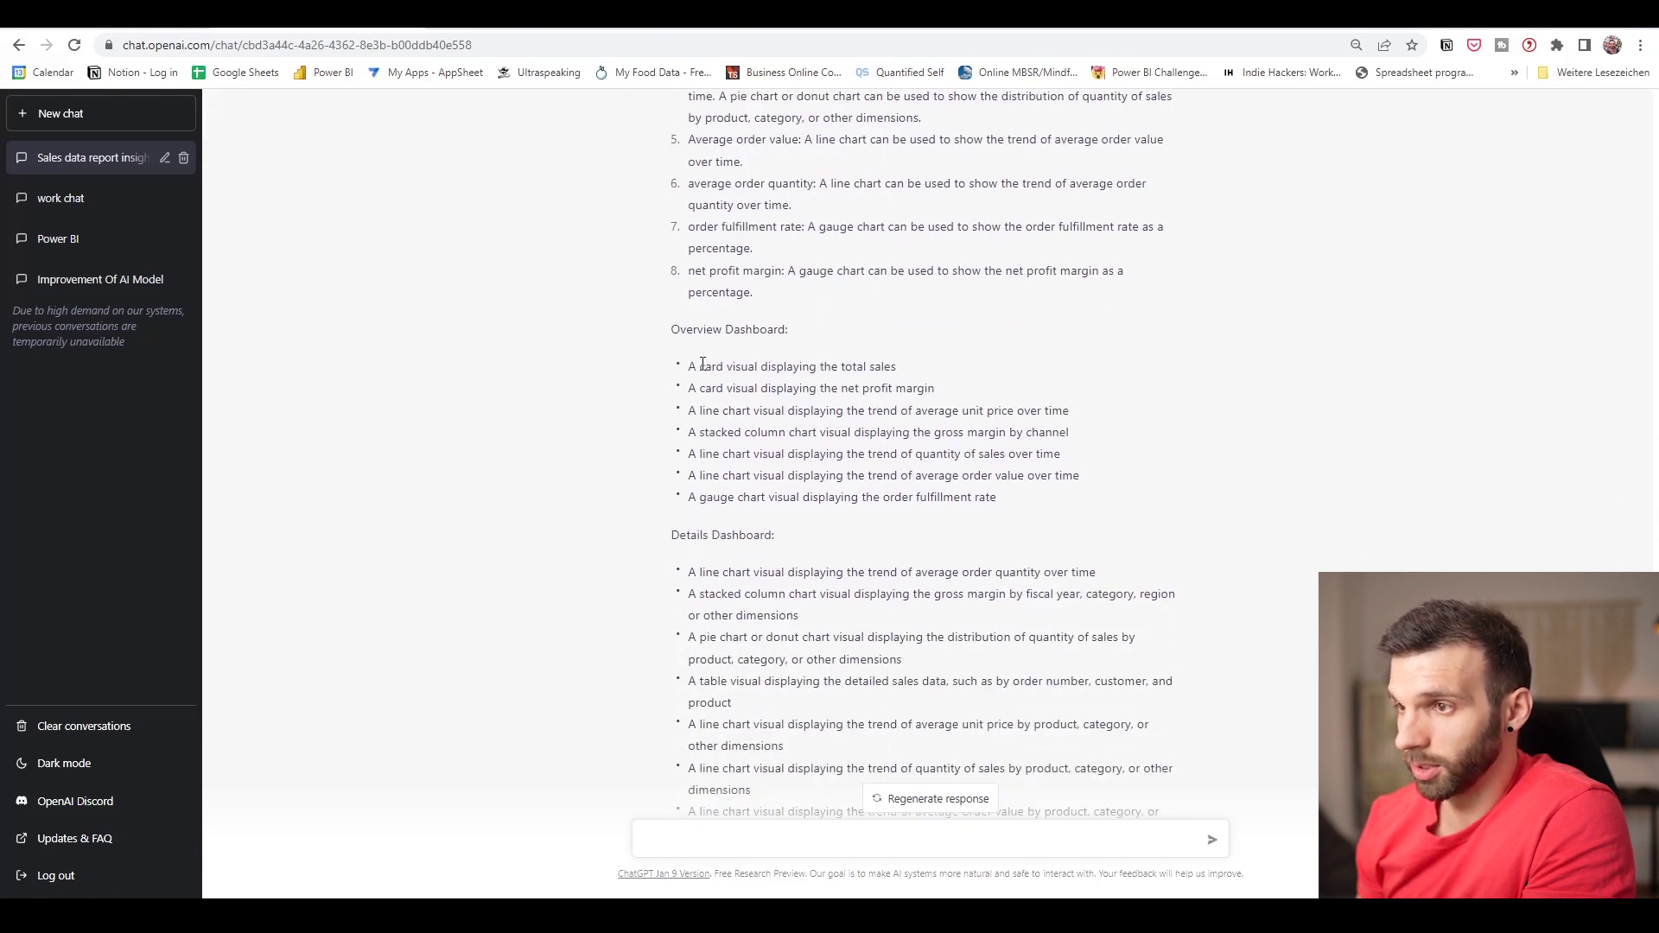
pyautogui.moveTo(703, 364); pyautogui.dragTo(826, 358)
pyautogui.click(830, 361)
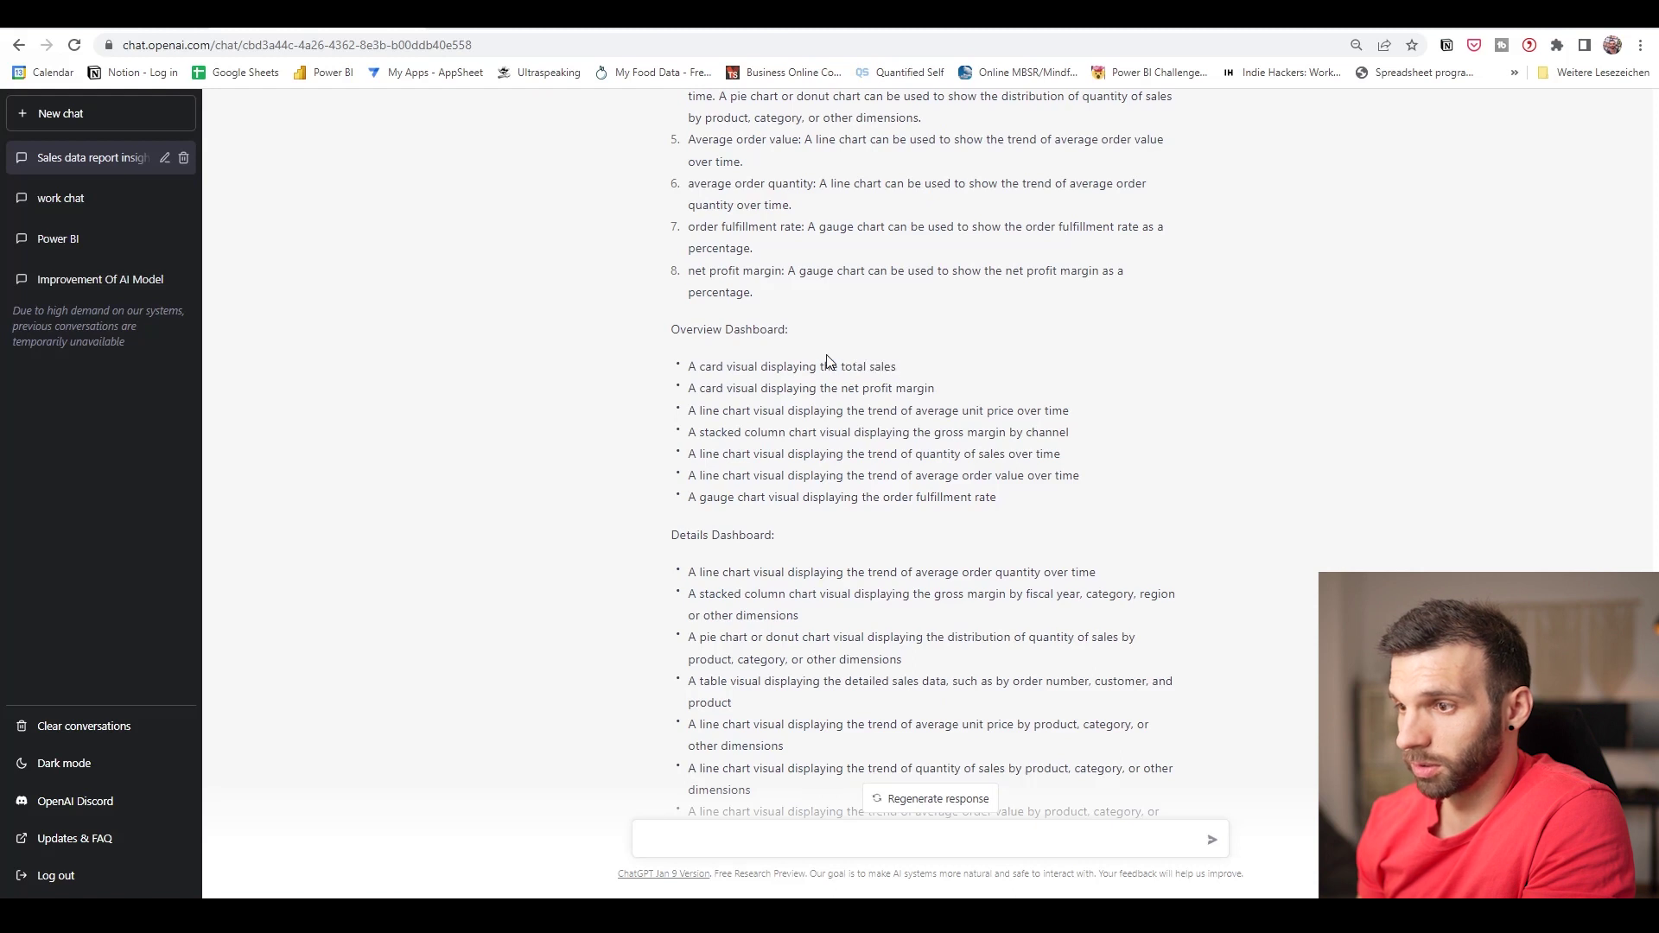
pyautogui.scroll(-1, 829, 498)
pyautogui.scroll(-1, 856, 570)
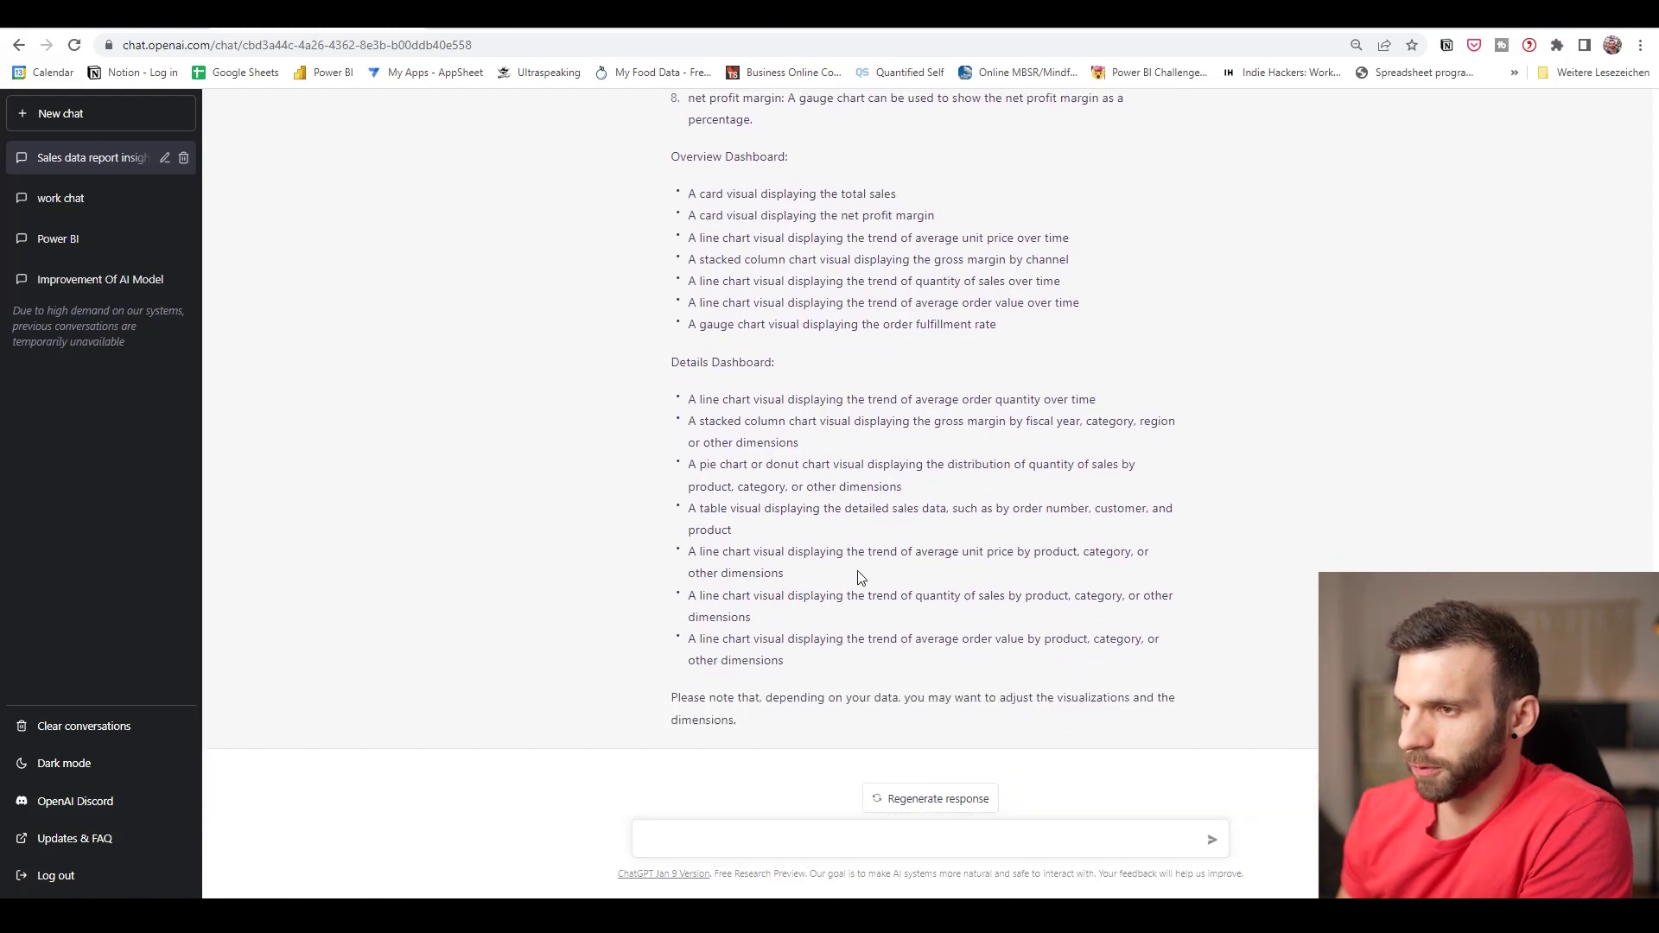
pyautogui.scroll(3, 818, 573)
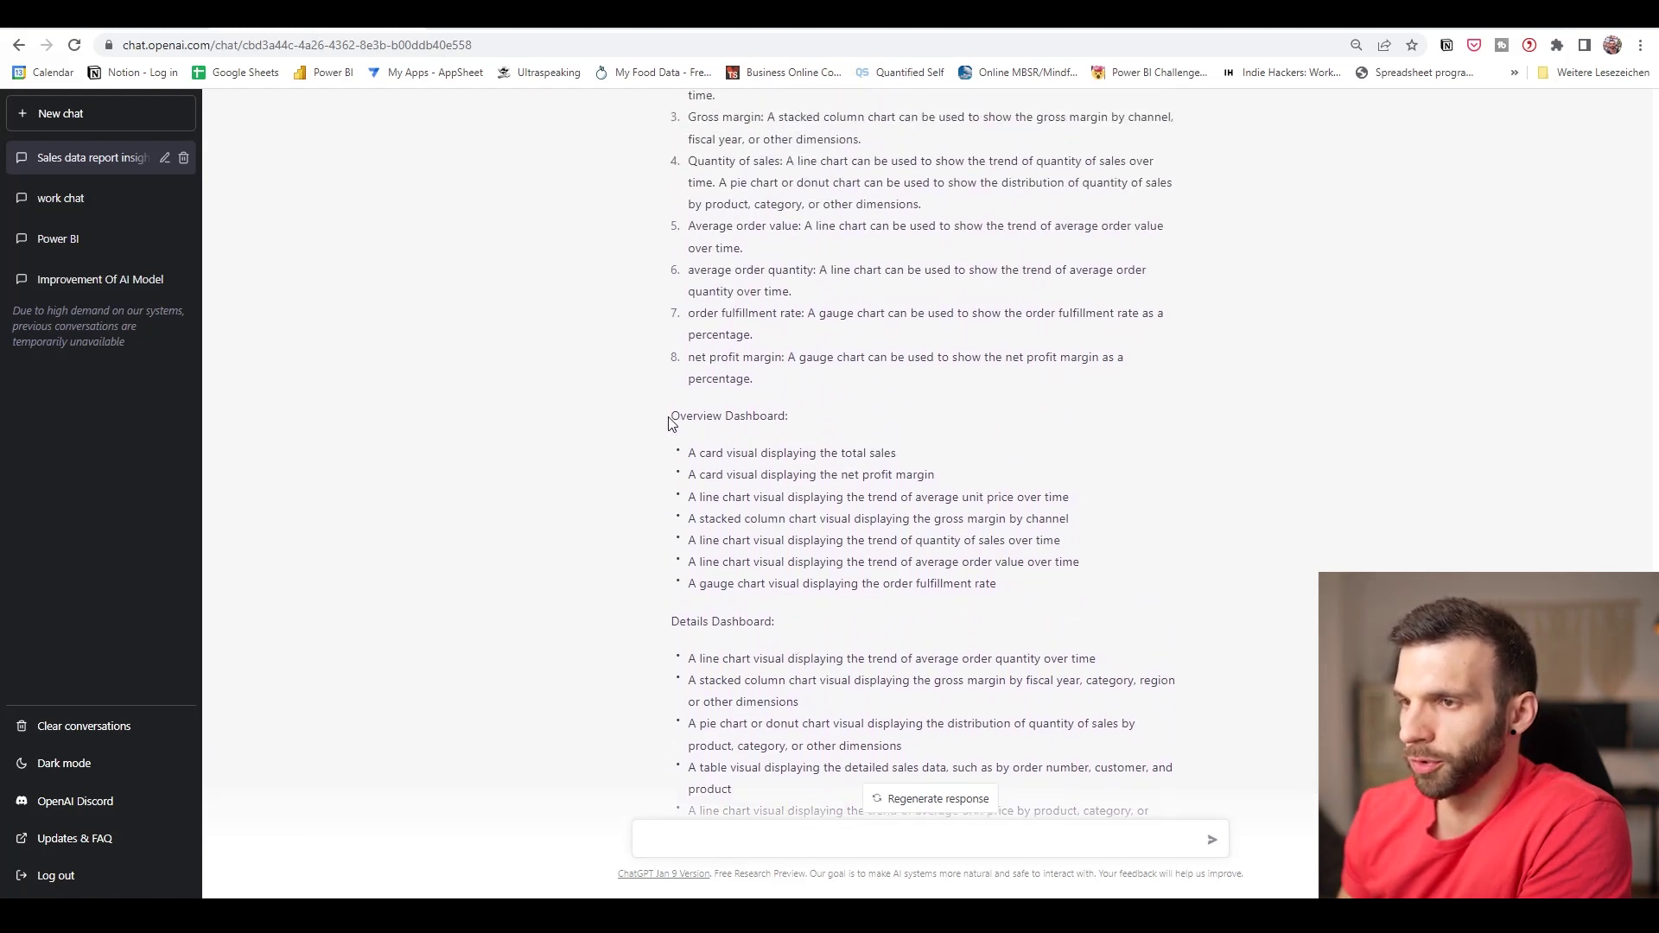
pyautogui.moveTo(671, 423); pyautogui.dragTo(1085, 585)
pyautogui.click(845, 452)
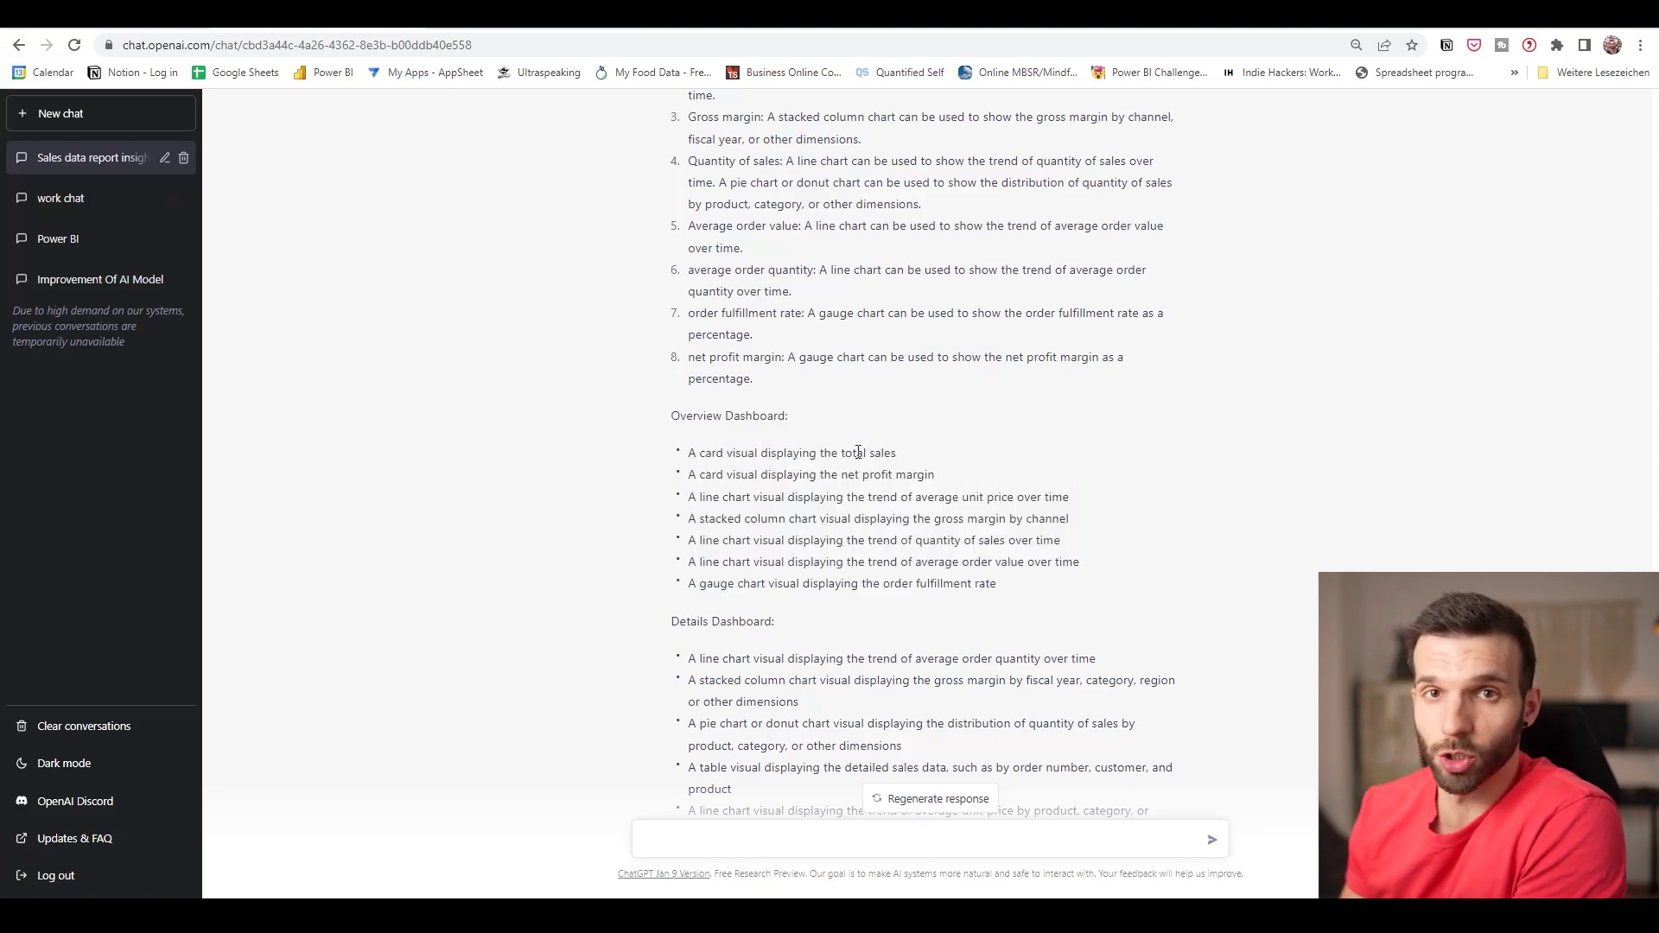
pyautogui.scroll(-1, 880, 523)
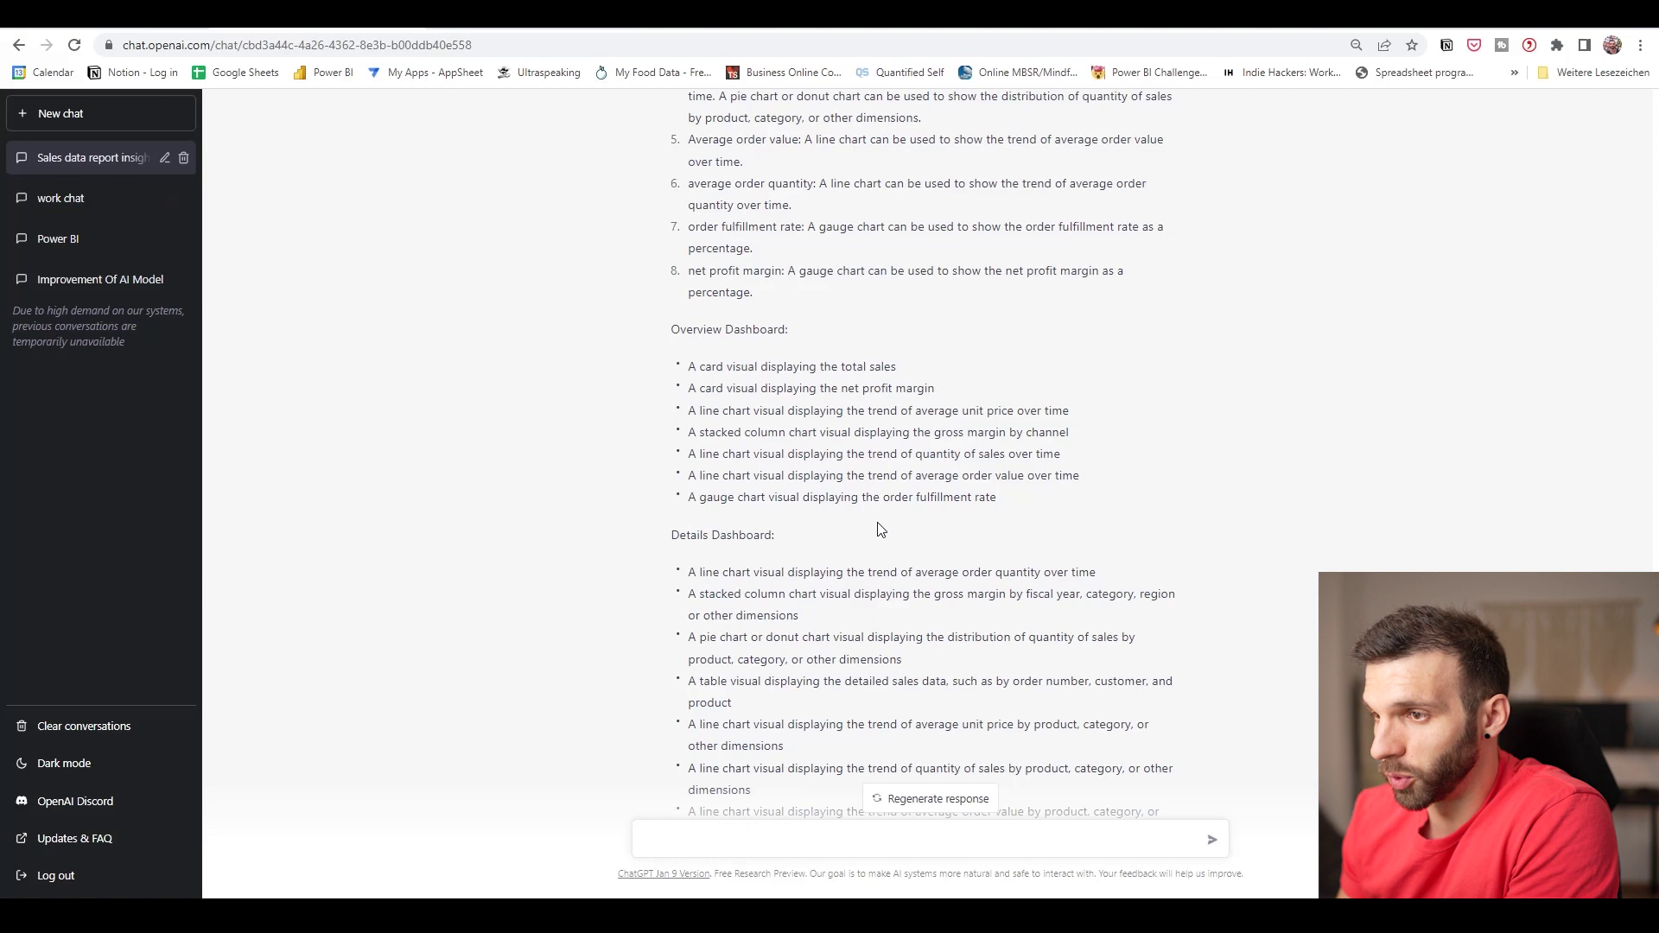
pyautogui.scroll(1, 856, 519)
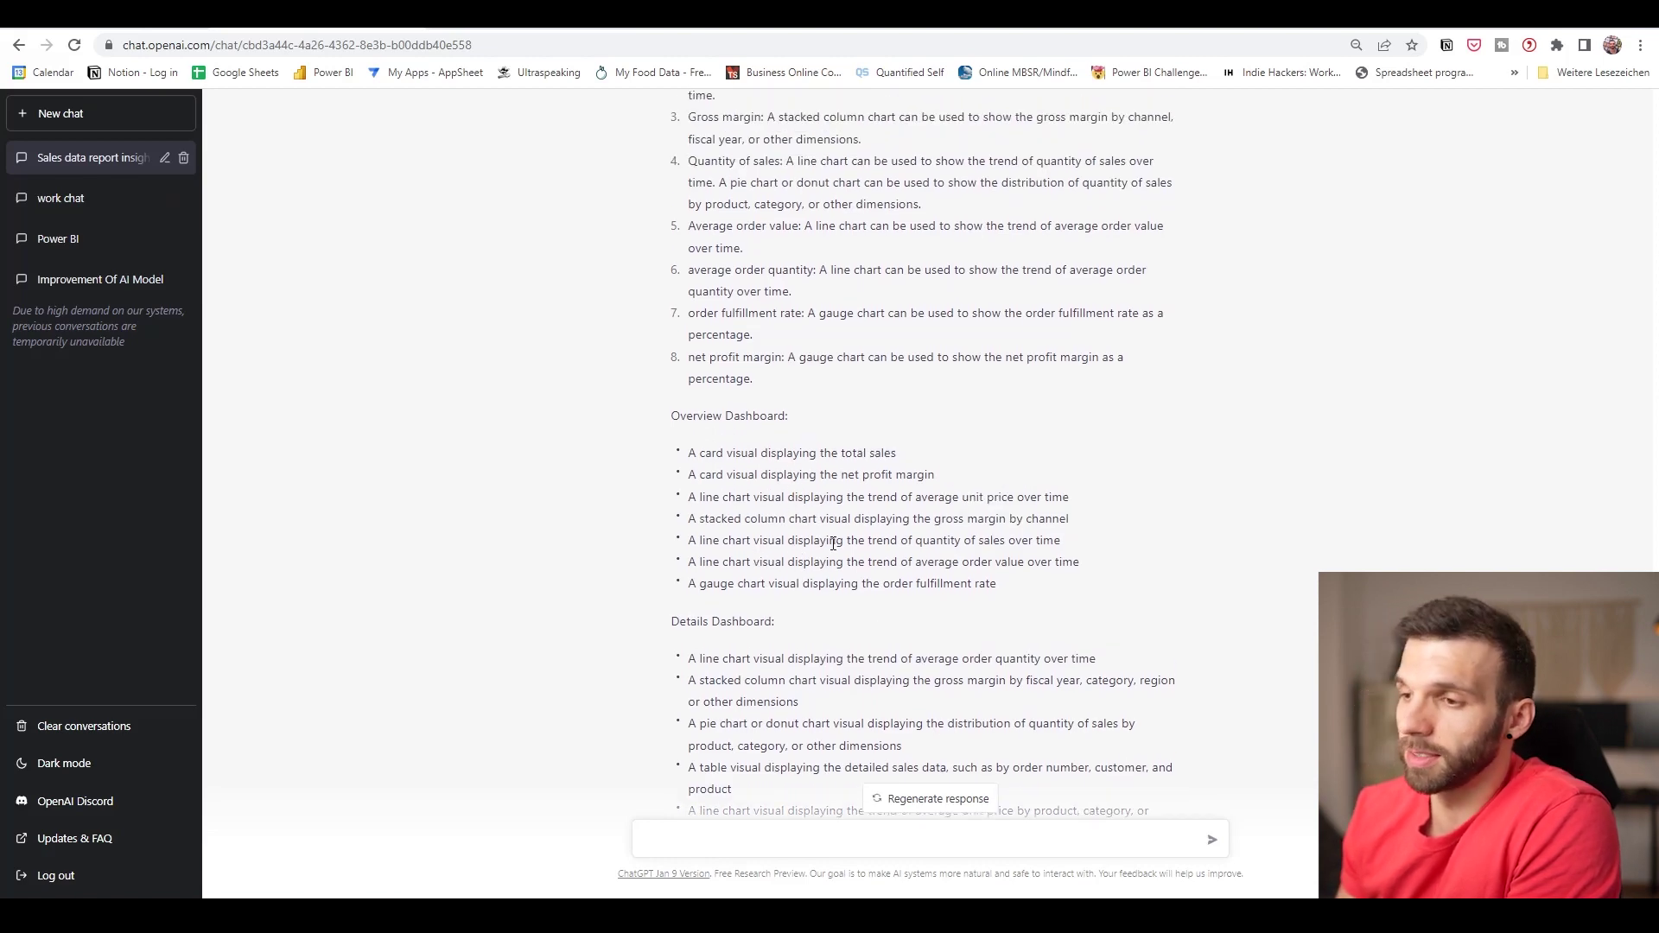
pyautogui.scroll(-1, 1003, 588)
pyautogui.moveTo(1000, 499); pyautogui.dragTo(676, 380)
pyautogui.hotkey('ctrl', 'c')
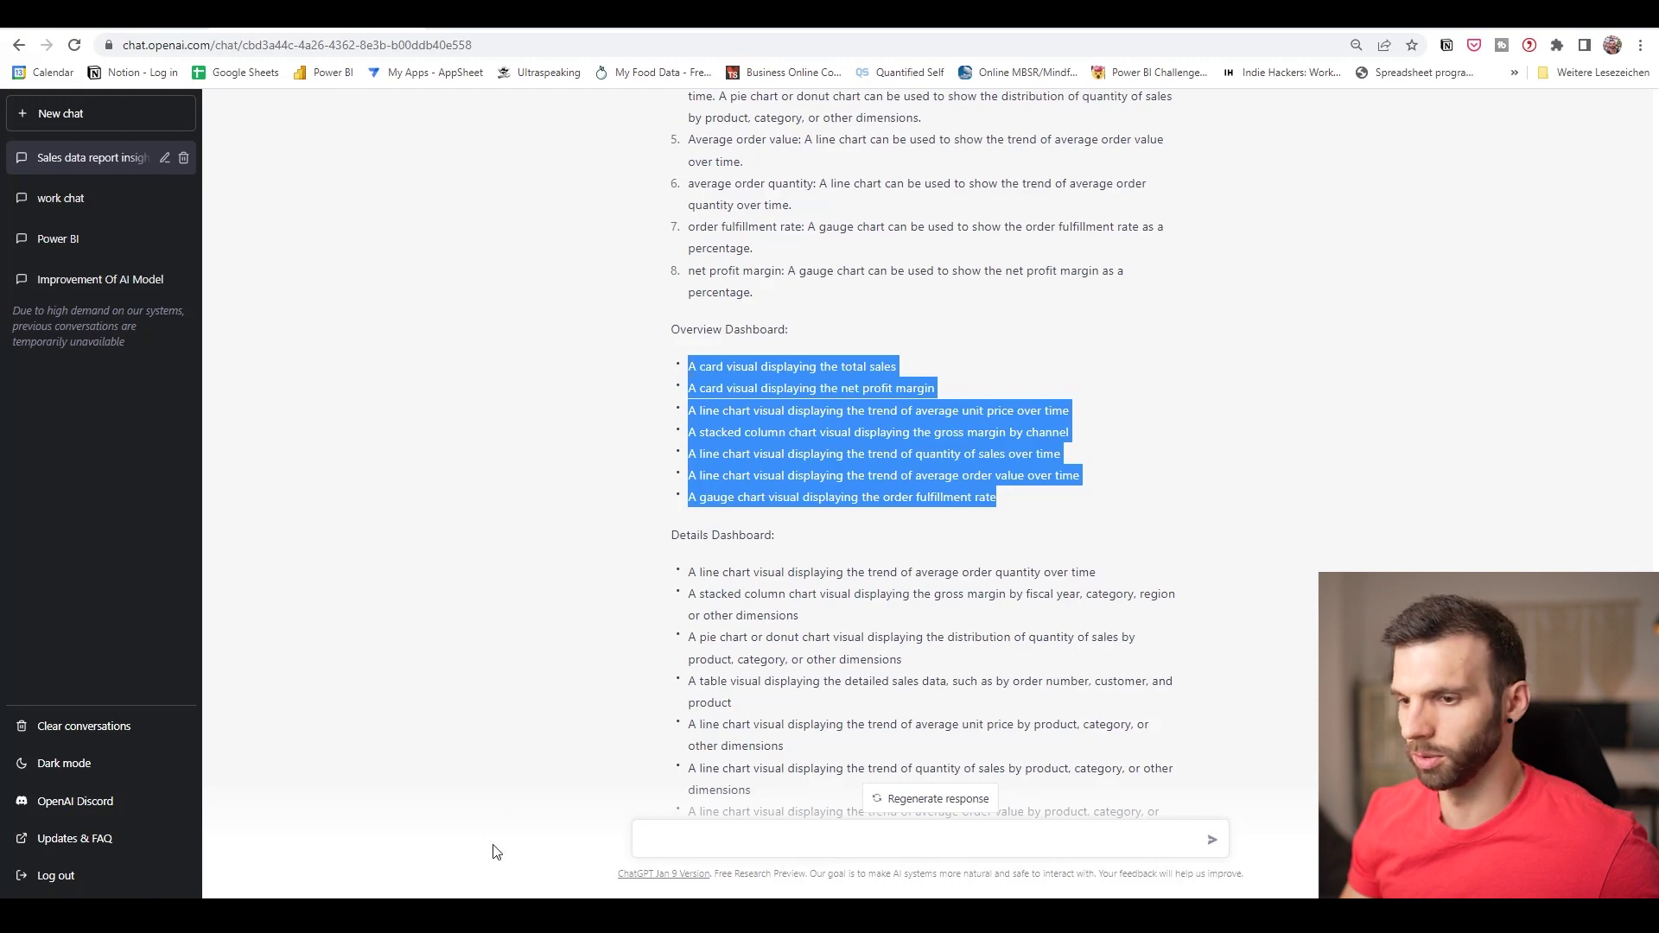
# Add a new report page named Overview.
pyautogui.hotkey('alt', 'Tab')
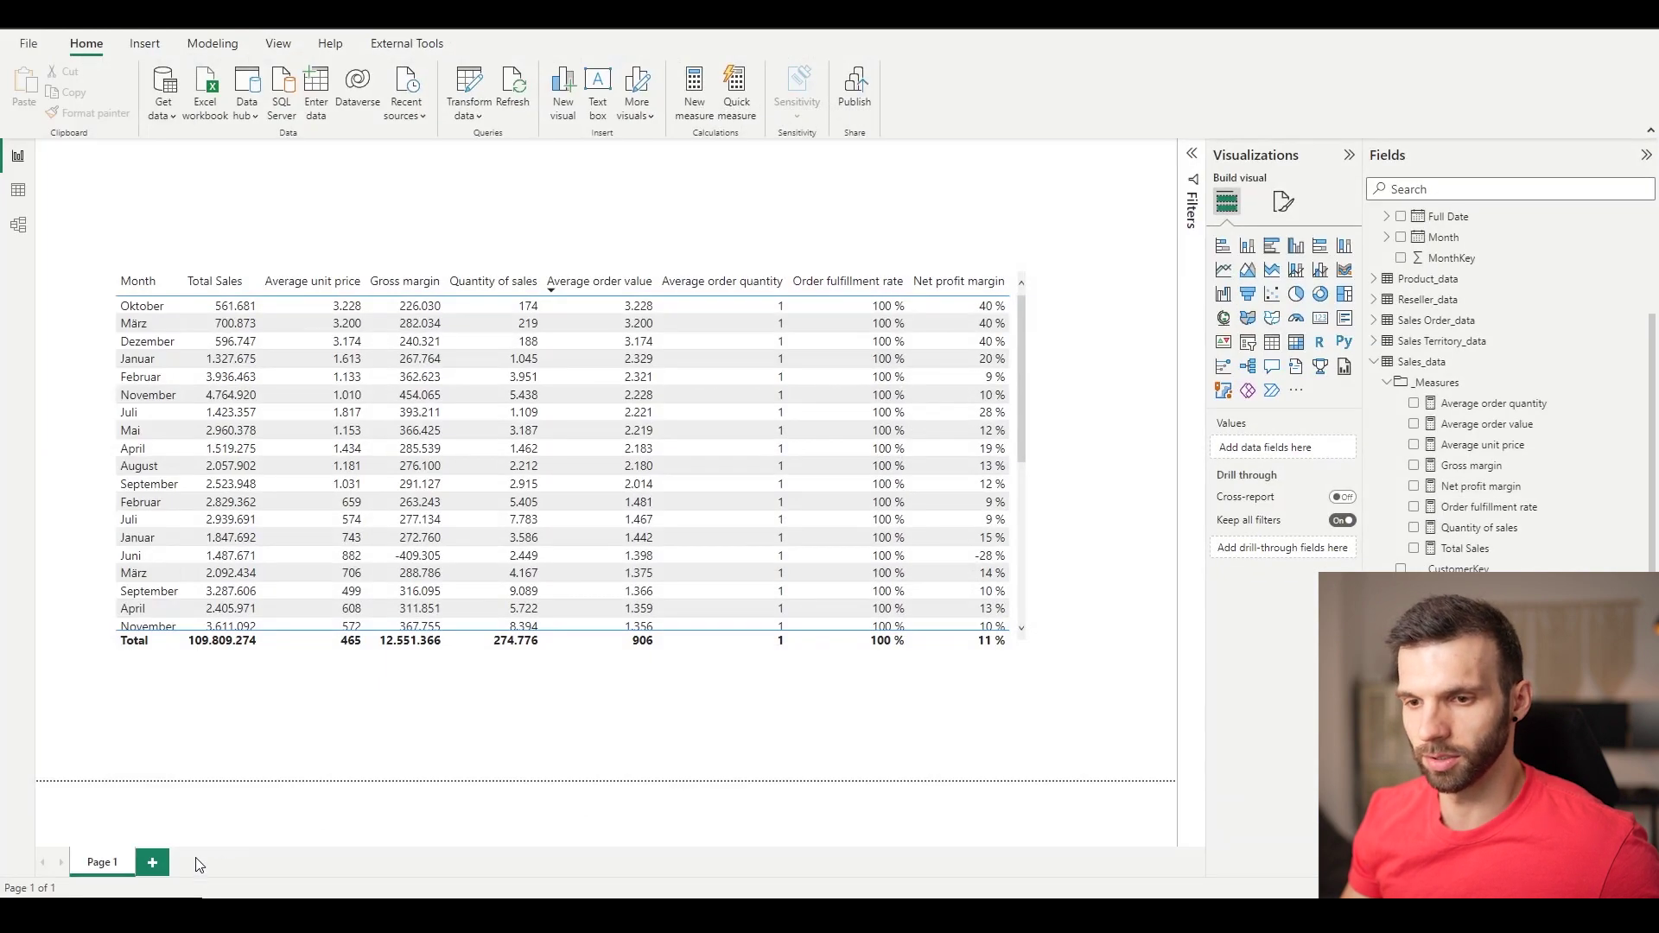
pyautogui.click(148, 862)
pyautogui.doubleClick(173, 862)
pyautogui.write('Ov')
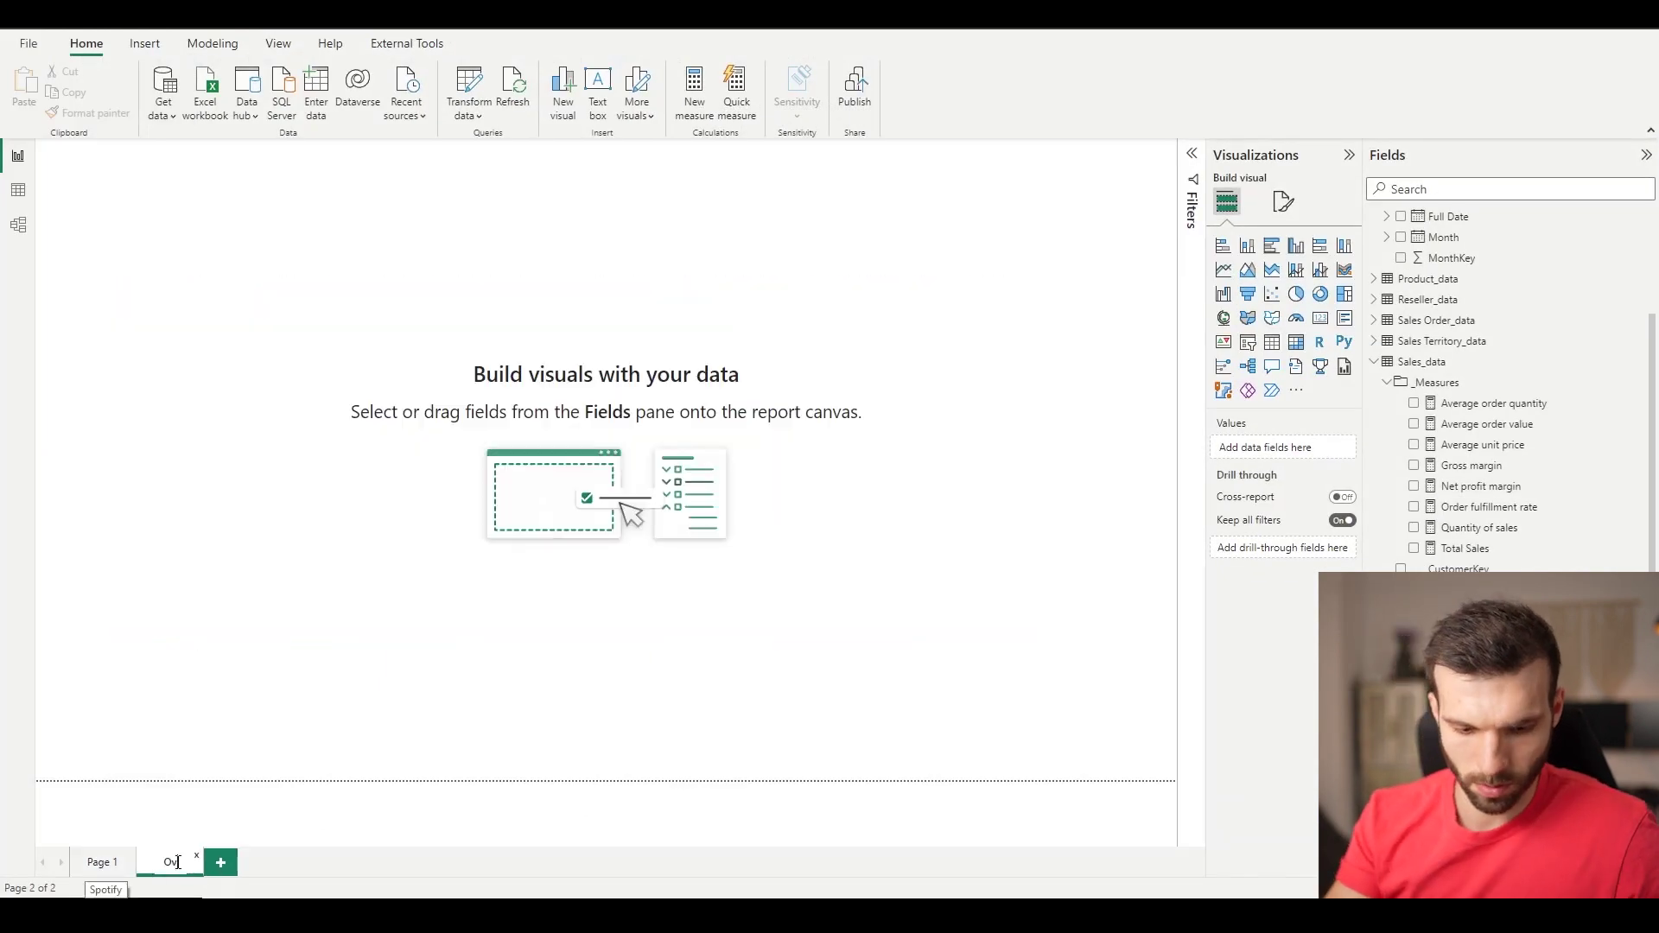
pyautogui.write('erview')
pyautogui.press('Return')
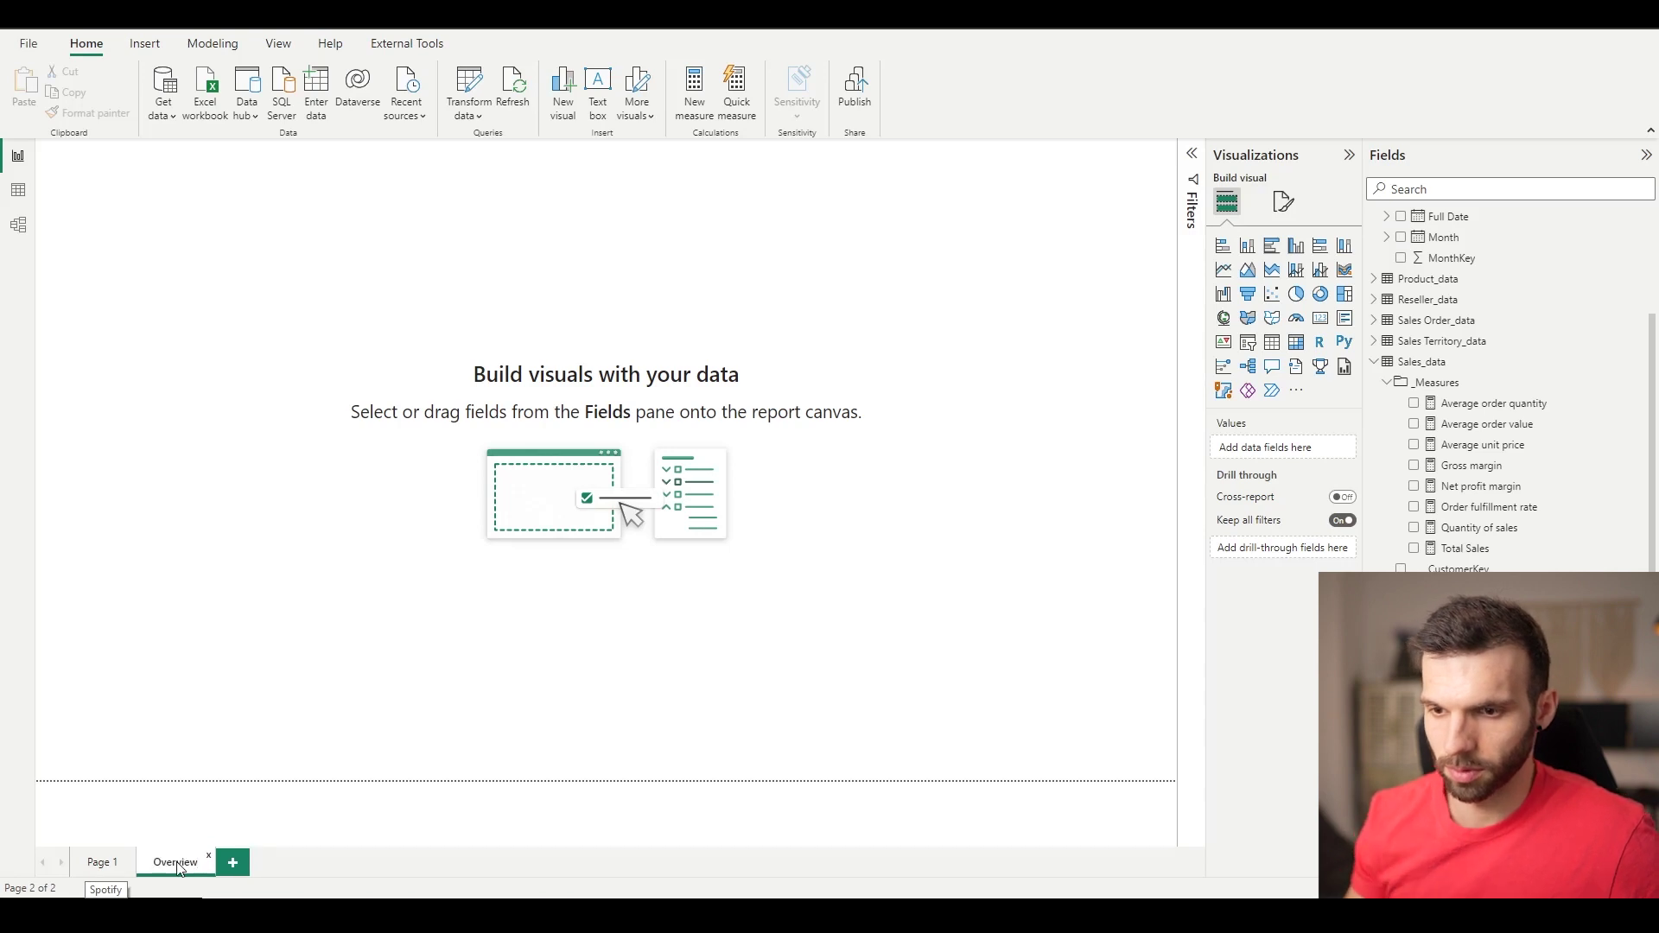
# Insert a text box holding the pasted list of planned visuals.
pyautogui.click(598, 91)
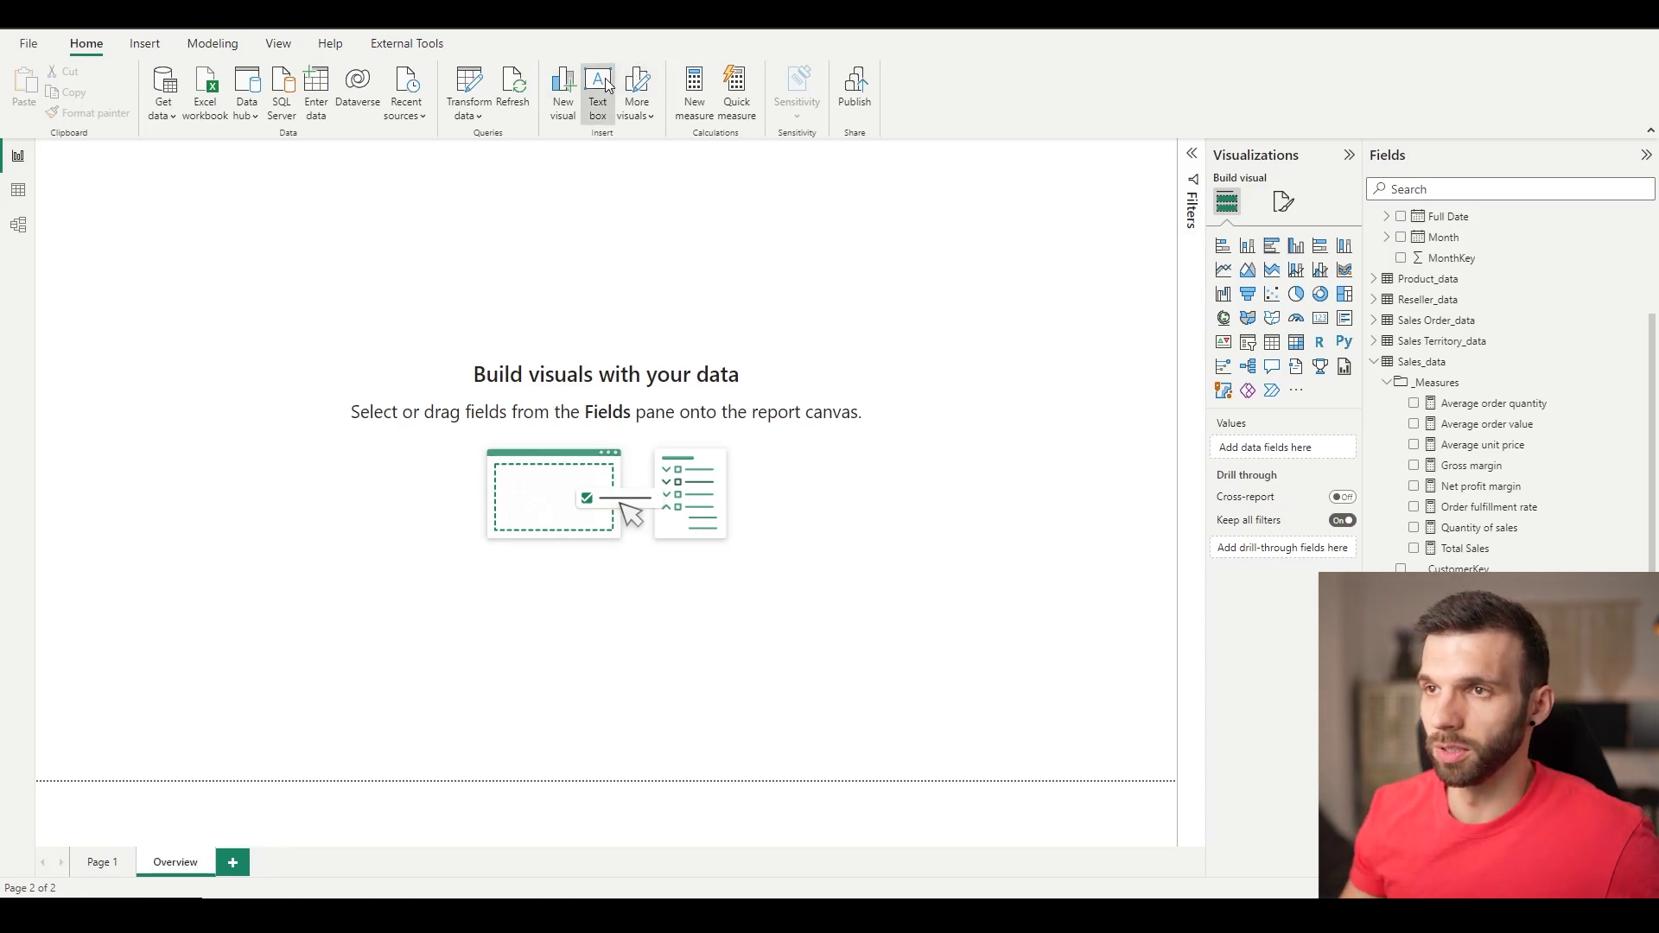
pyautogui.click(95, 181)
pyautogui.hotkey('ctrl', 'v')
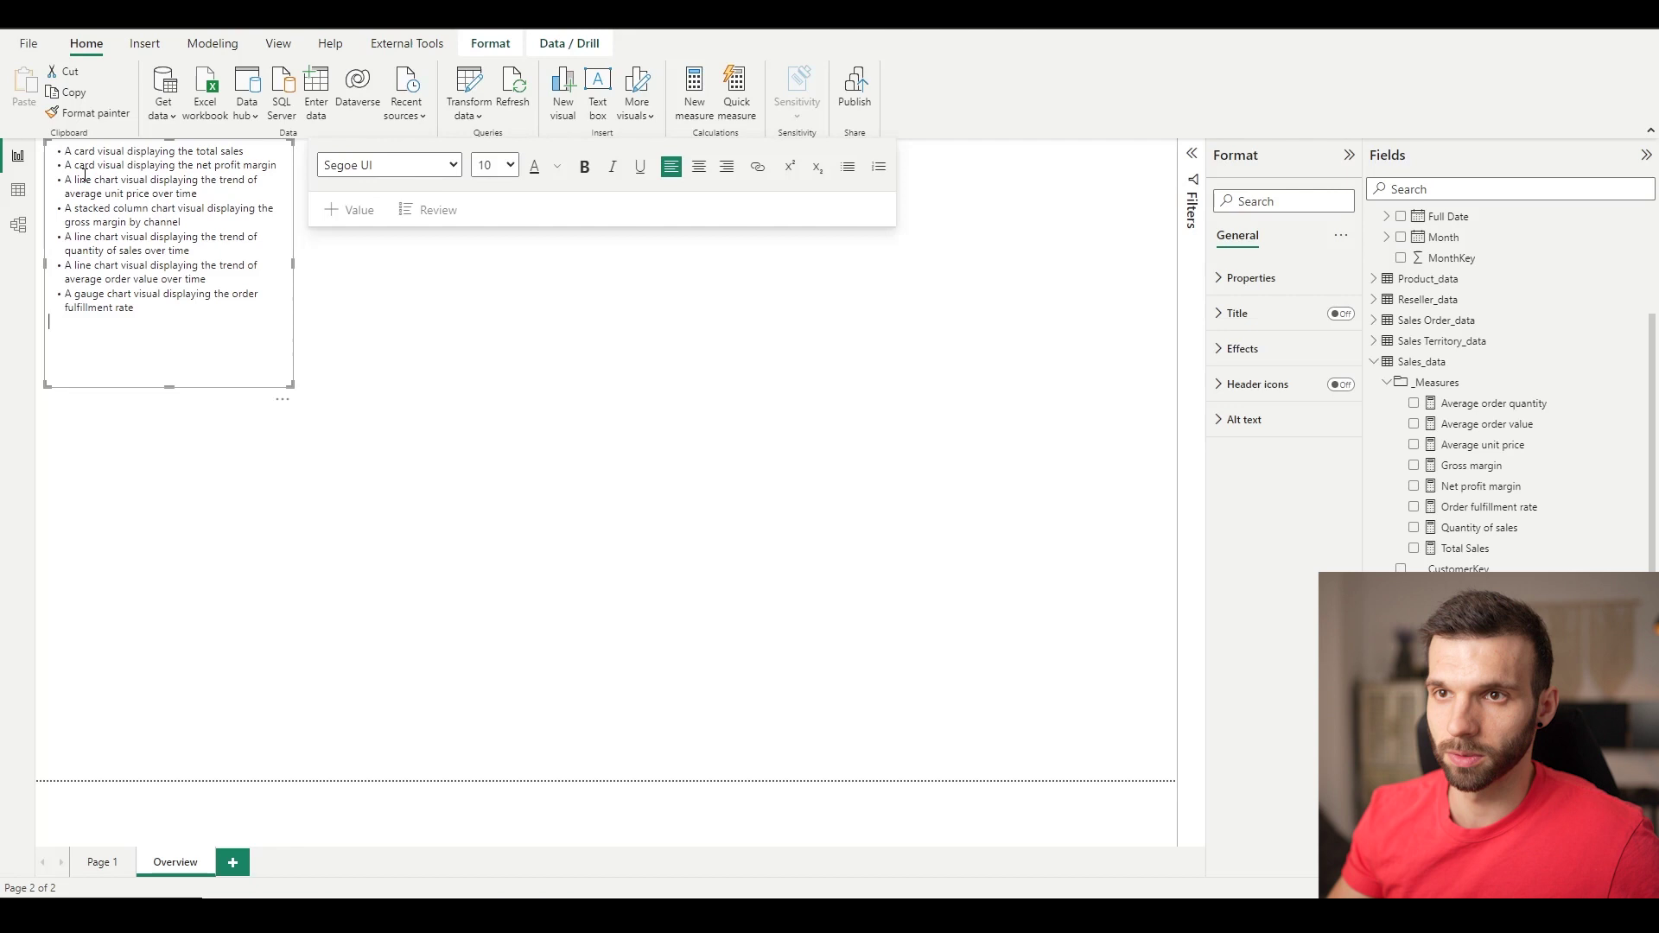
pyautogui.click(567, 312)
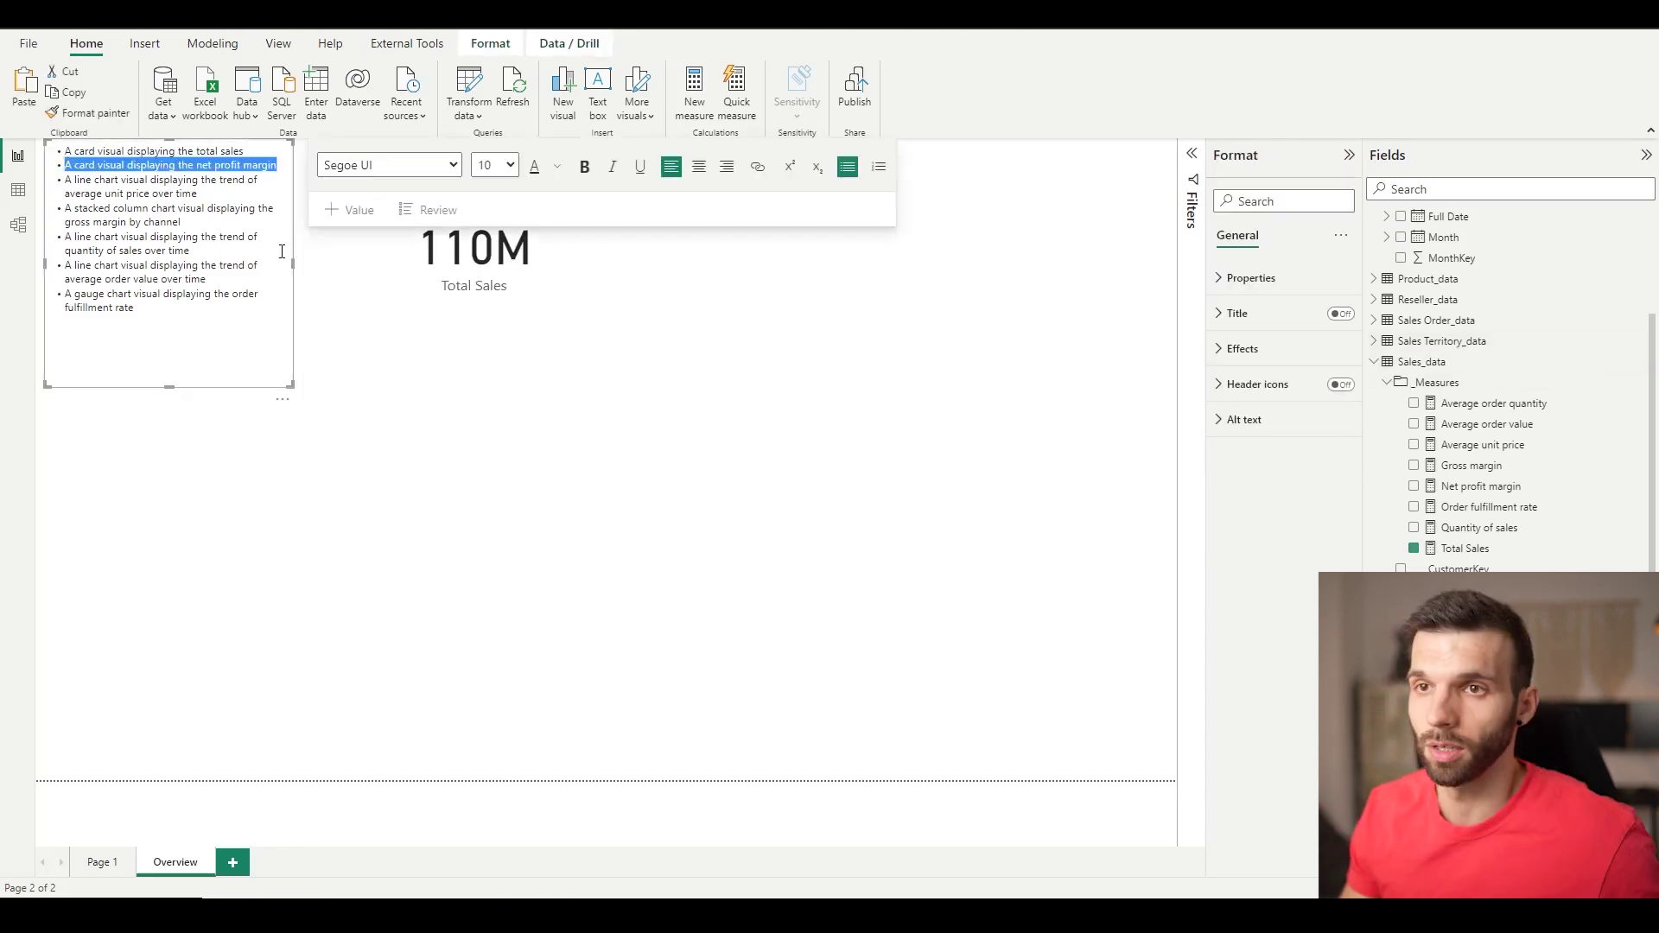
# Make the Gross margin by Channel chart taller and put Month on its axis.
pyautogui.click(504, 278)
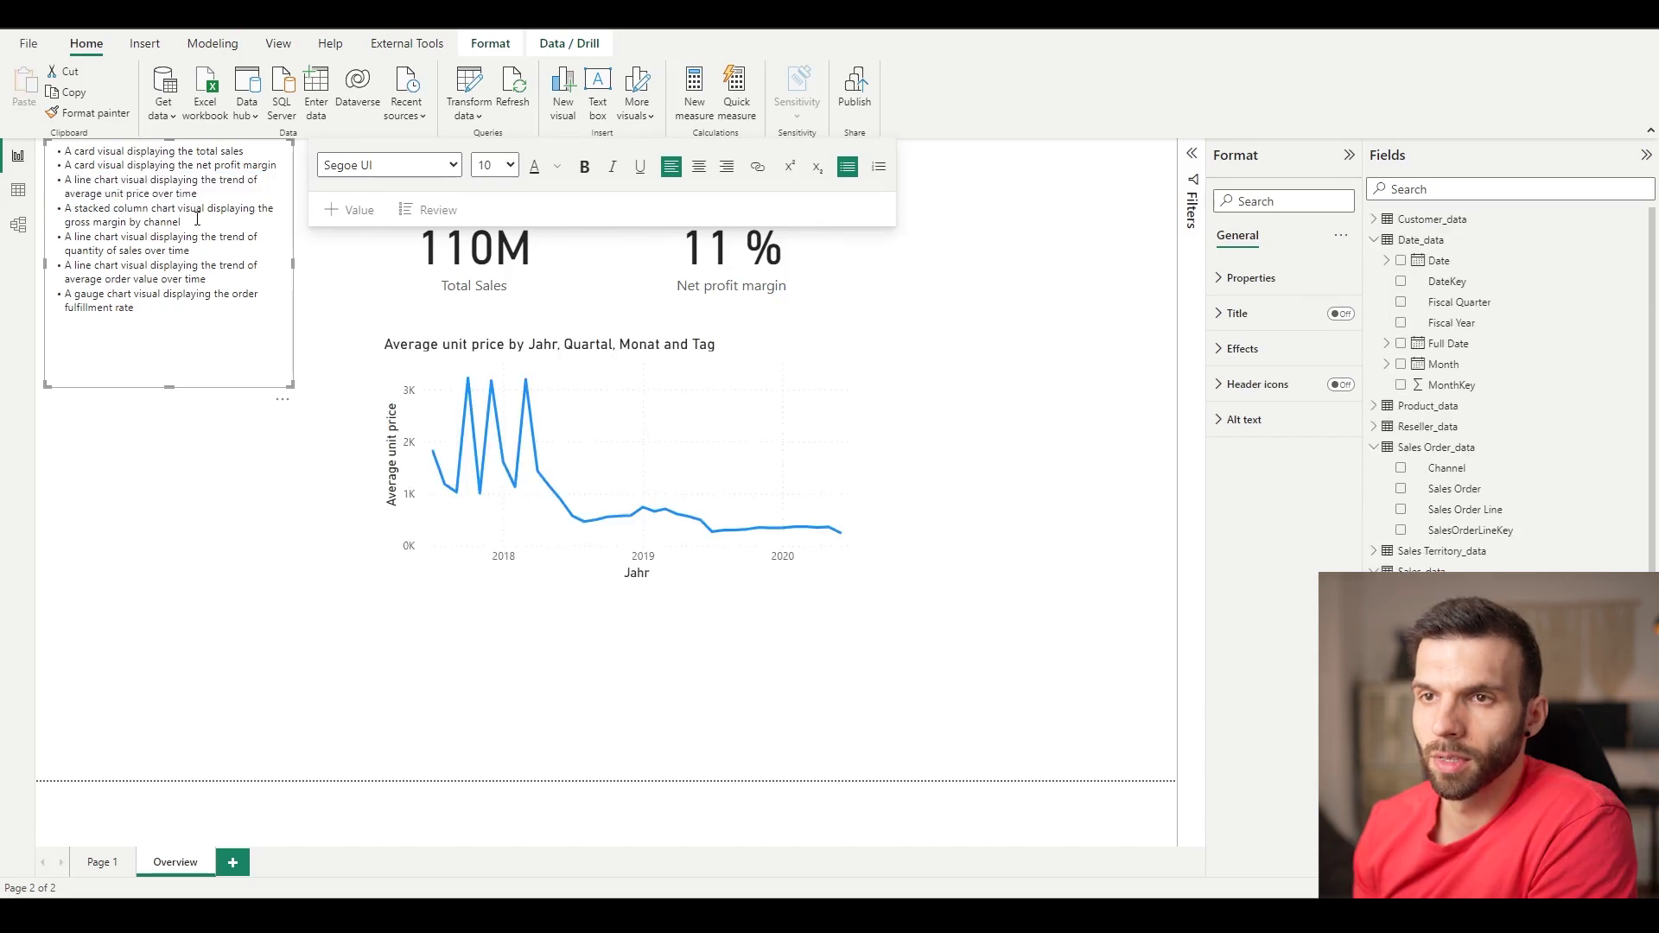
pyautogui.moveTo(180, 222); pyautogui.dragTo(97, 208)
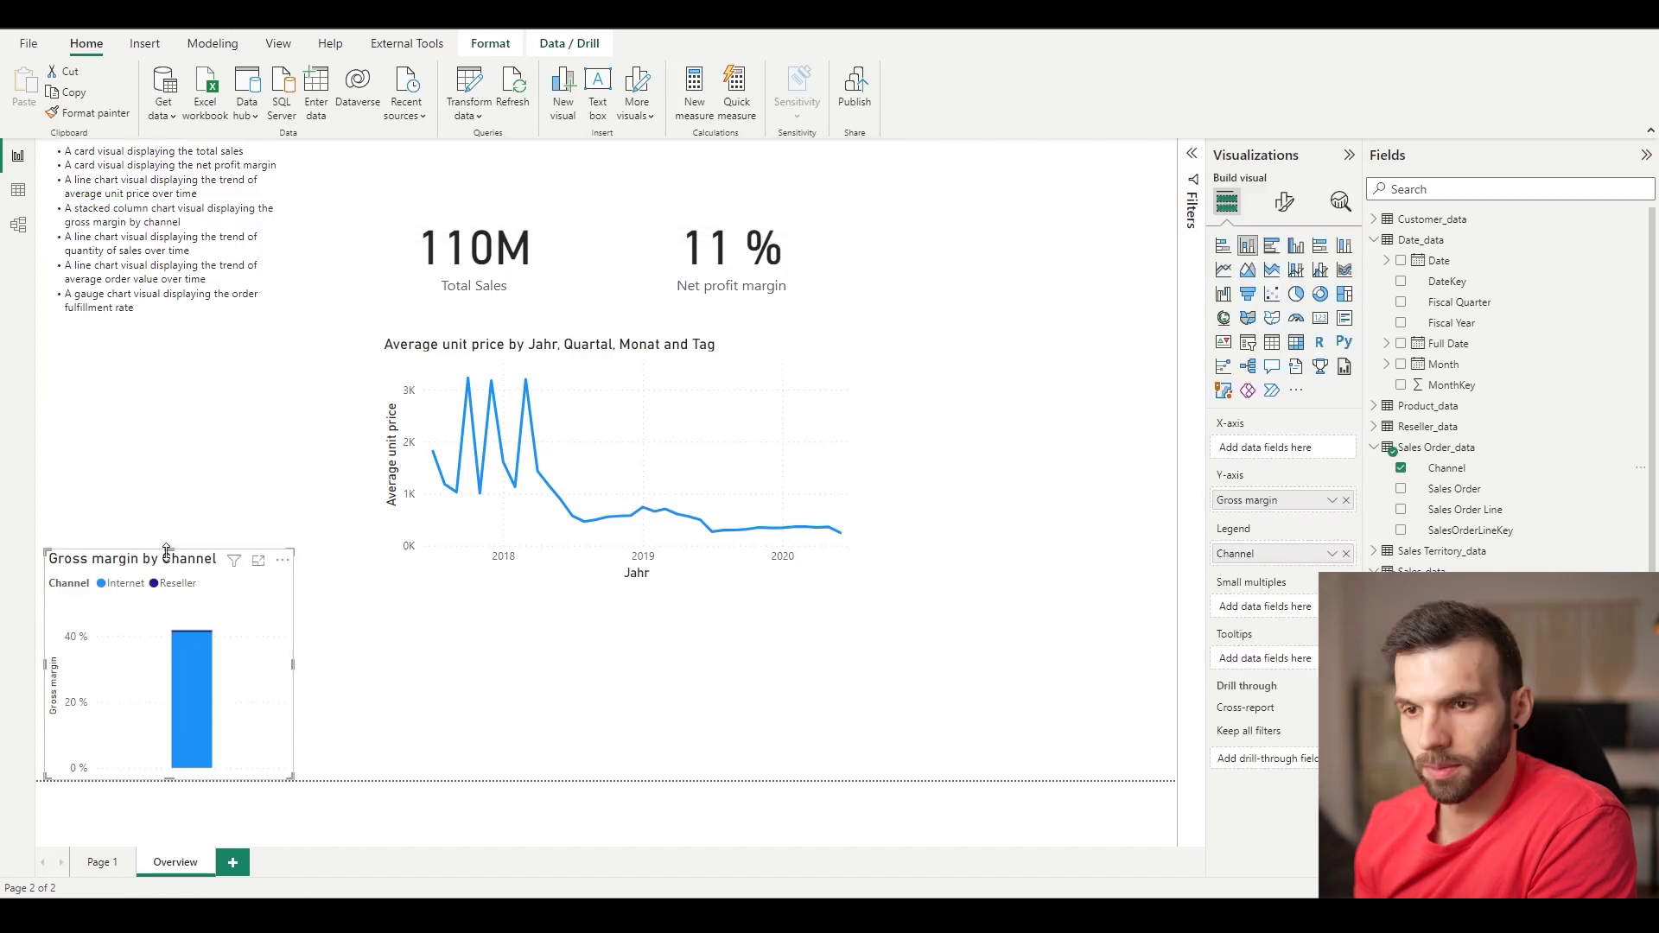
pyautogui.moveTo(170, 568); pyautogui.dragTo(184, 394)
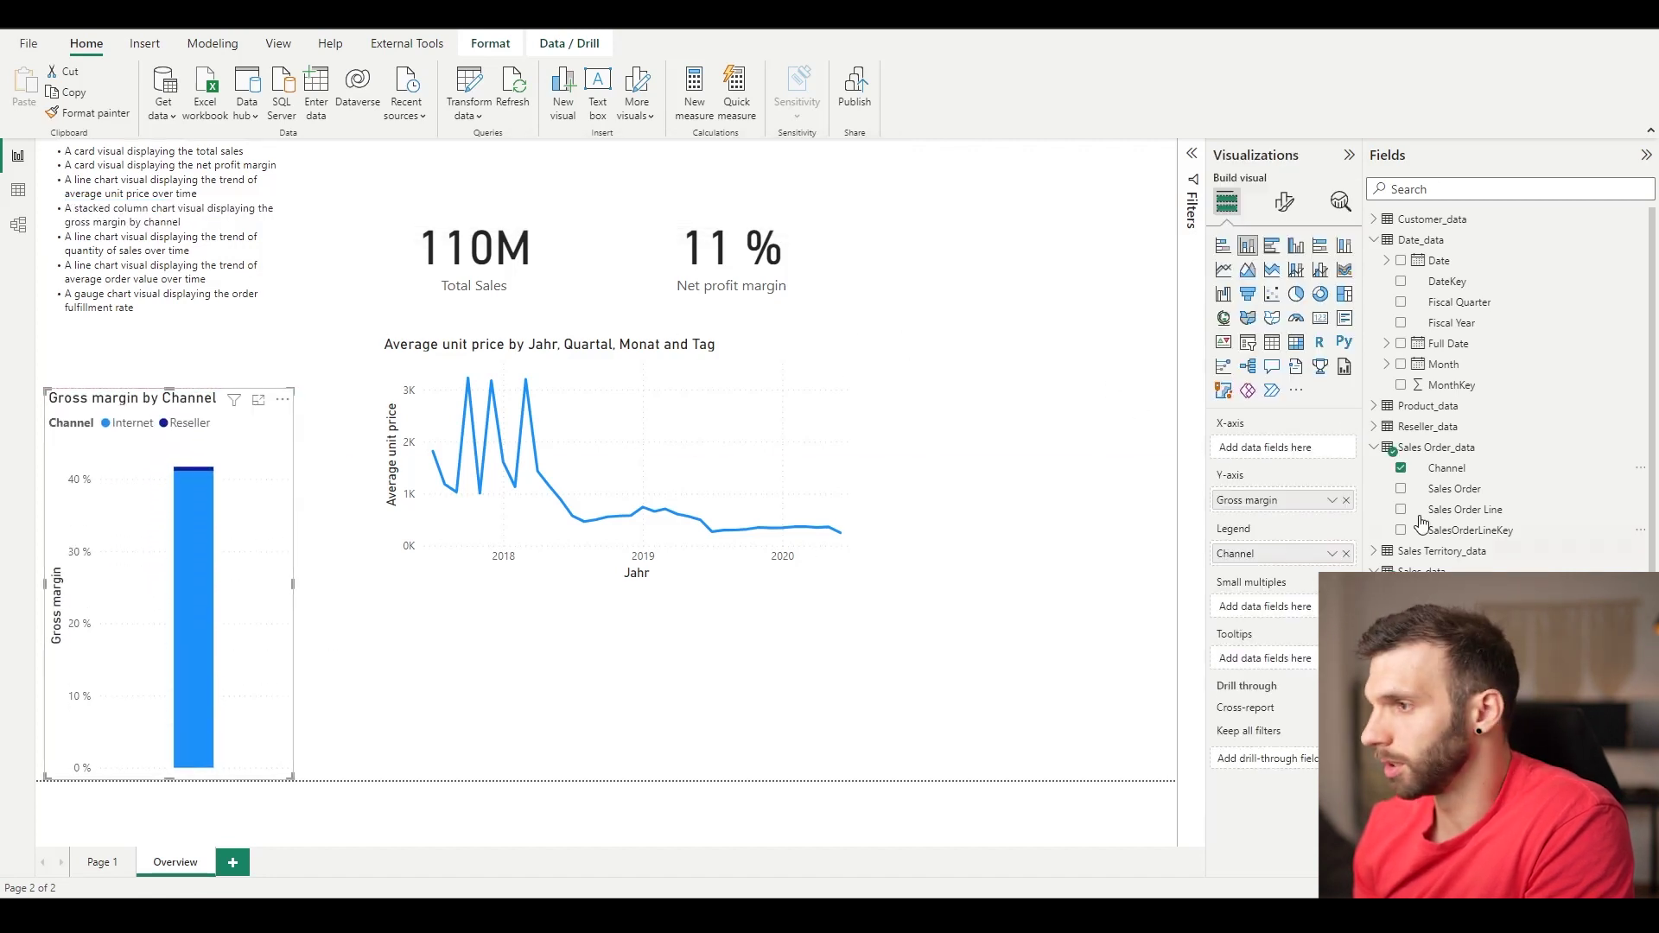
pyautogui.moveTo(1443, 364); pyautogui.dragTo(1312, 445)
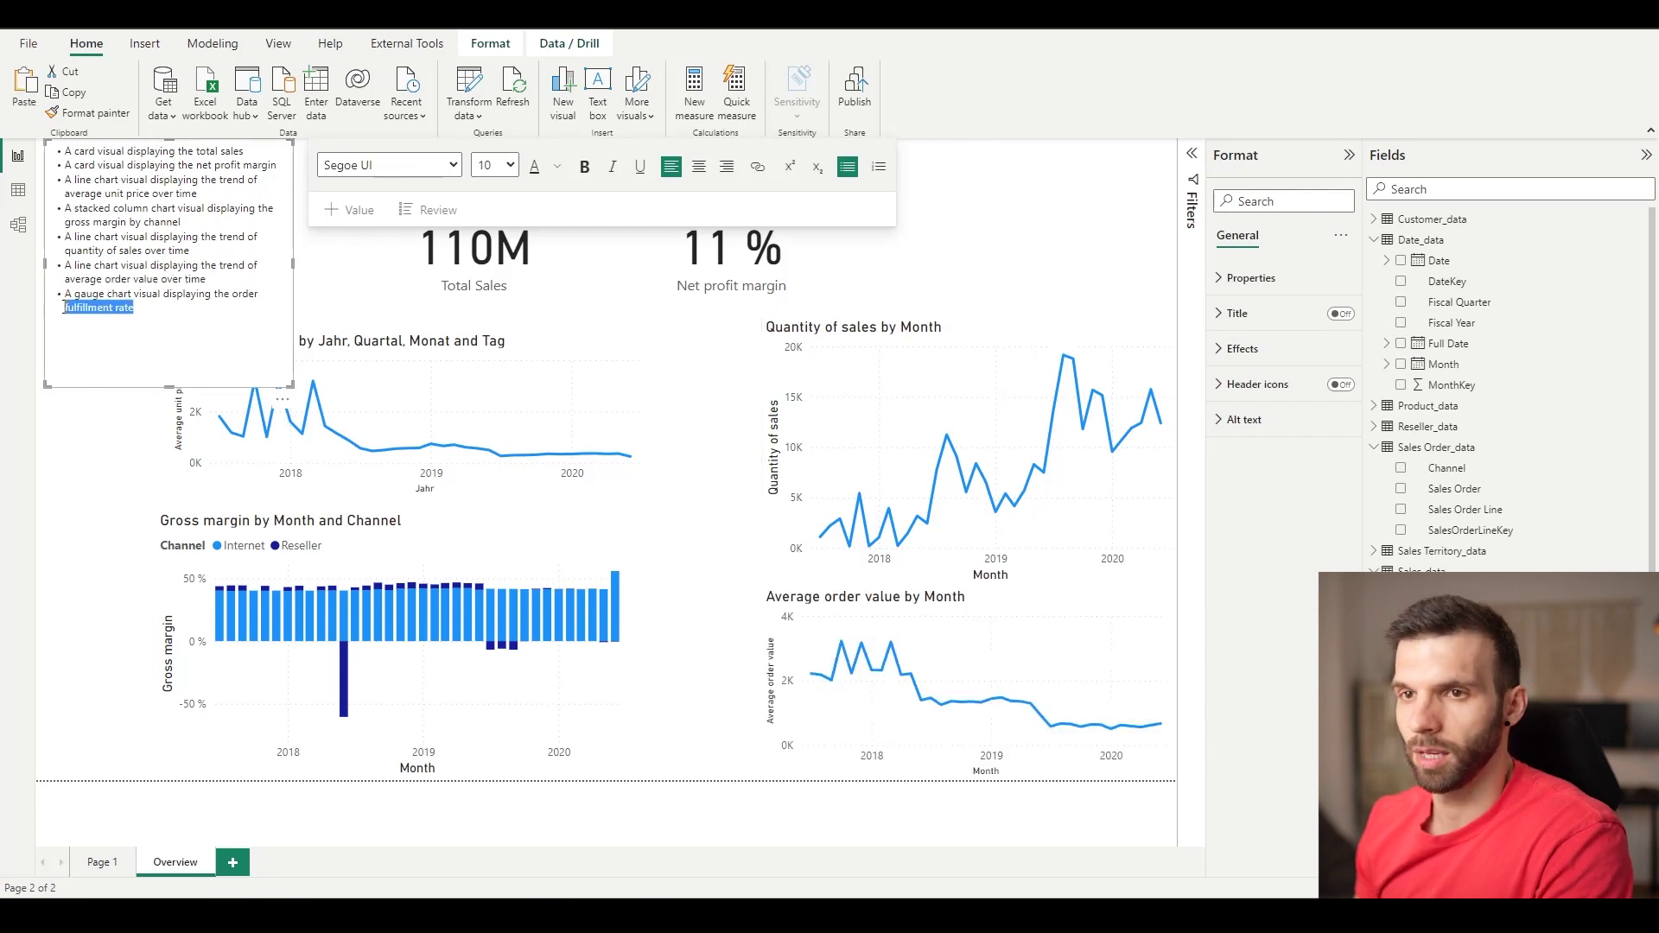
# Review the gauge chart bullet in the plan, then select and deselect the Total Sales card.
pyautogui.moveTo(134, 309); pyautogui.dragTo(63, 294)
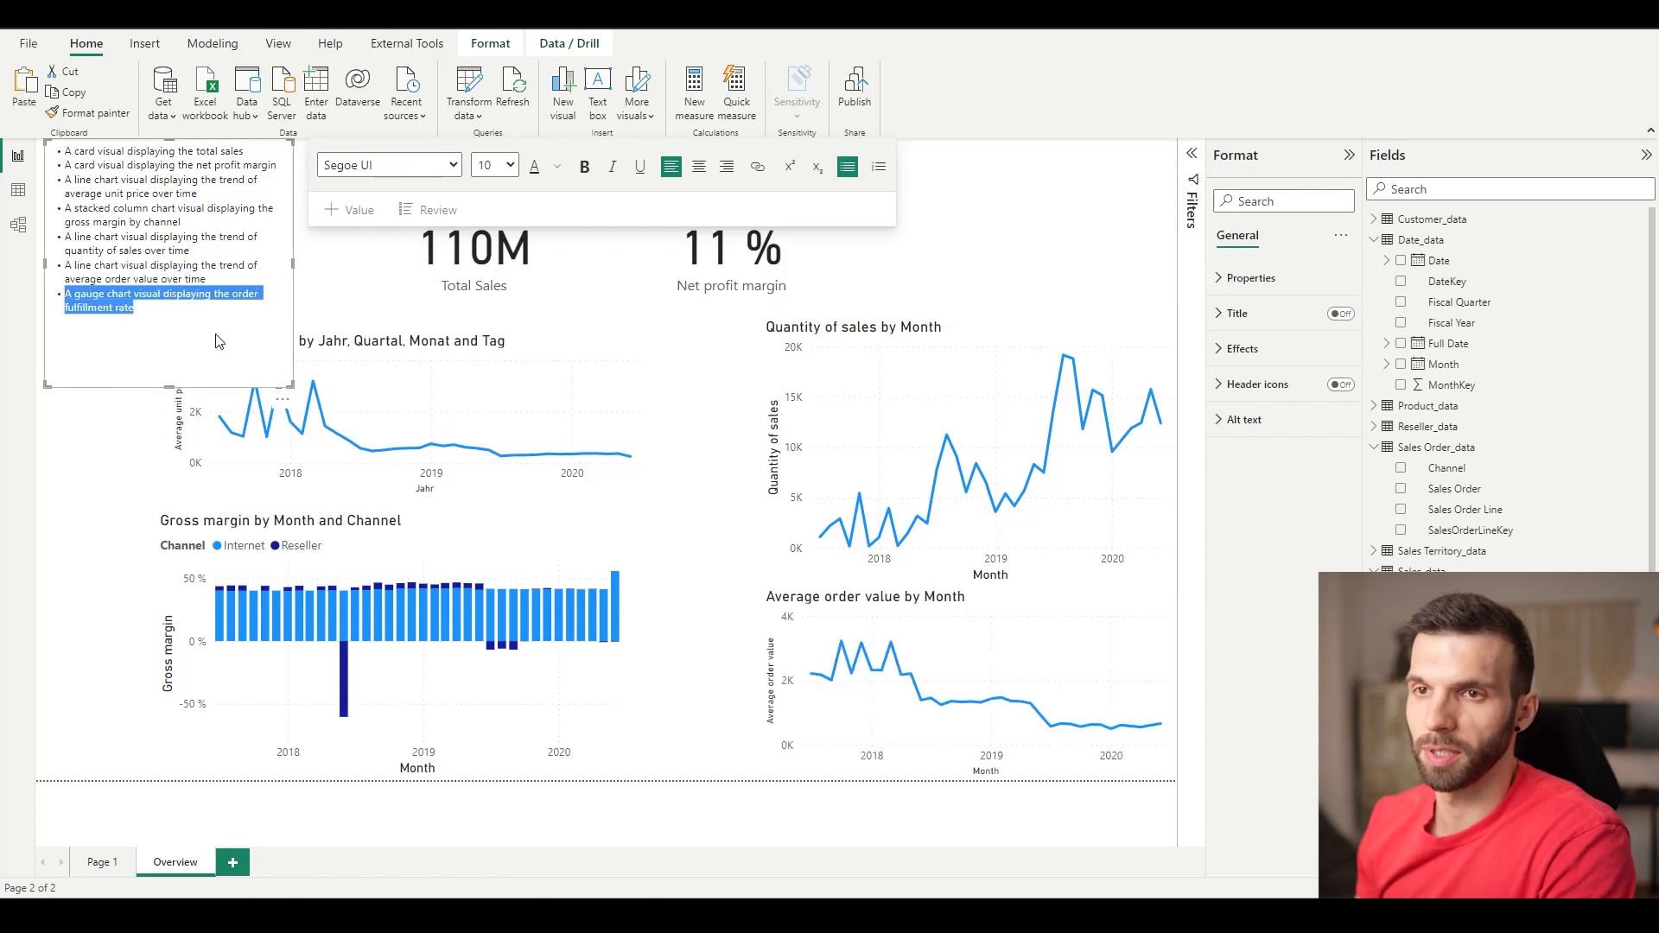
pyautogui.click(1101, 209)
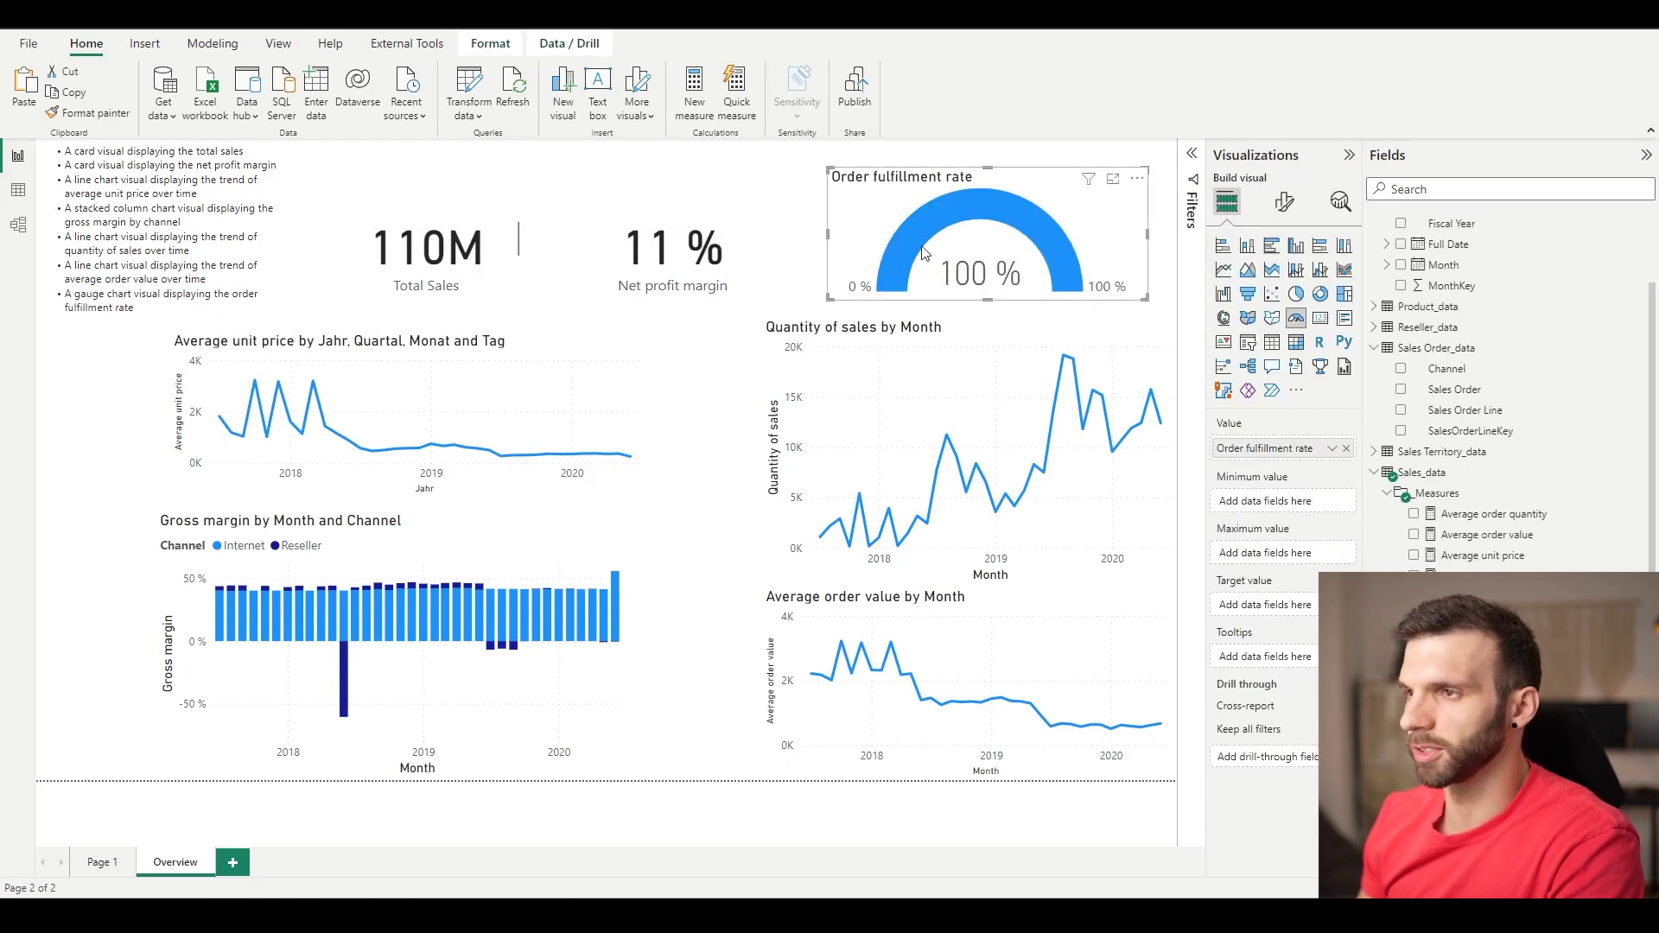
pyautogui.click(464, 261)
pyautogui.click(458, 316)
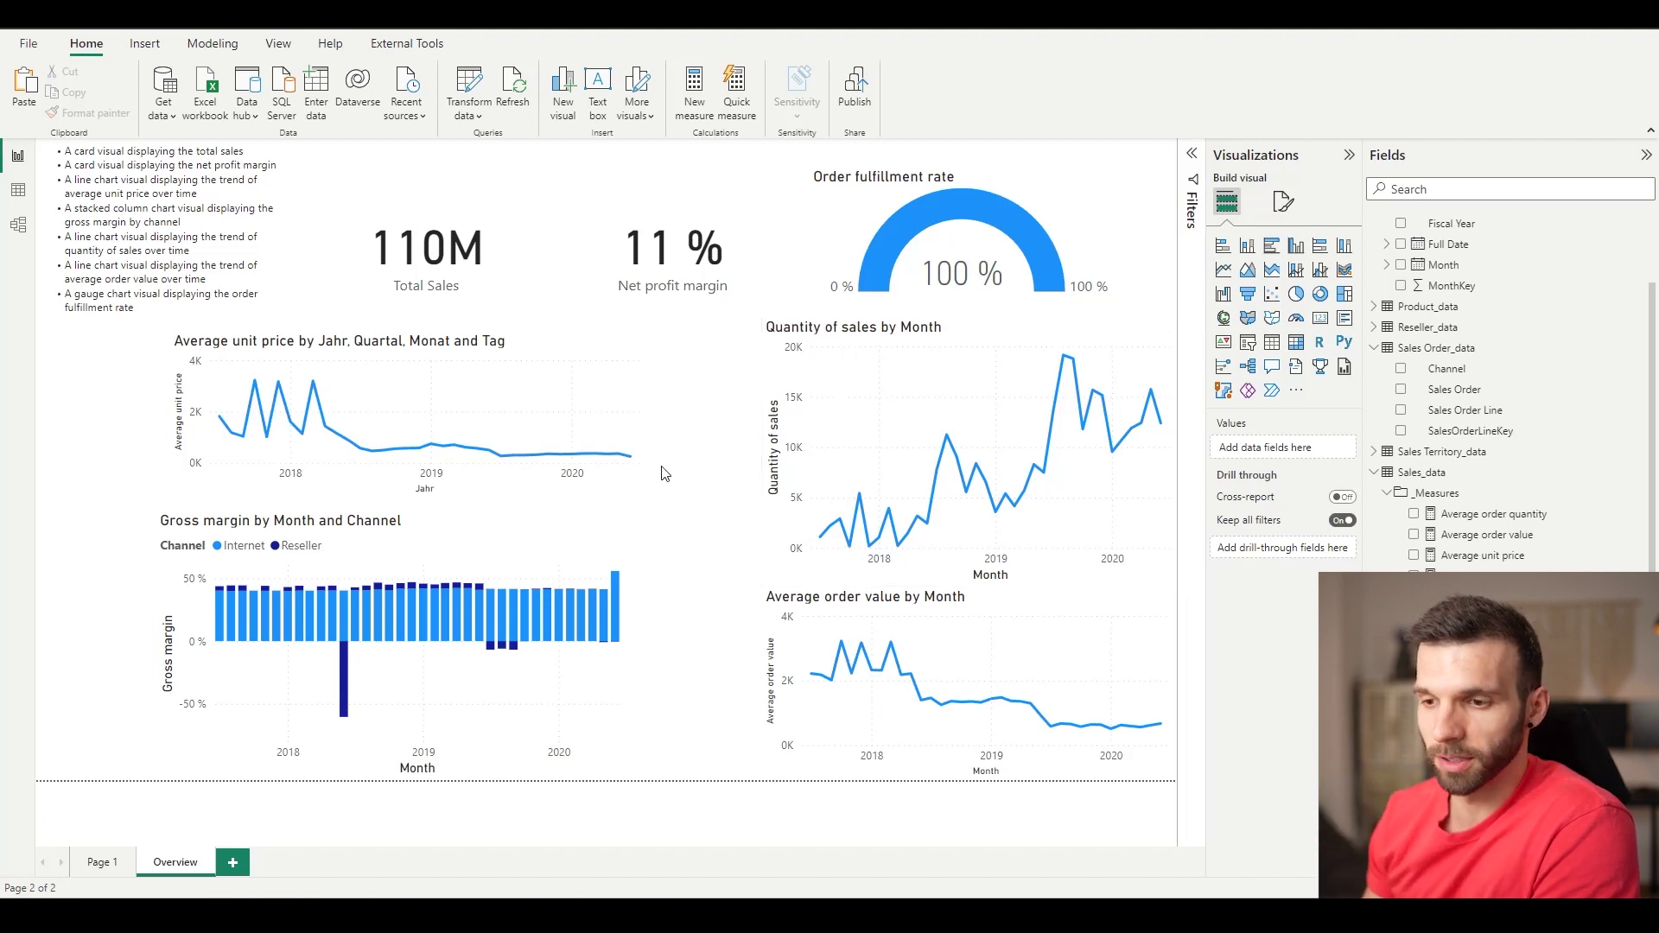
# Ask ChatGPT for a composition of the overview visuals on a 1280×720 px dashboard.
pyautogui.hotkey('alt', 'Tab')
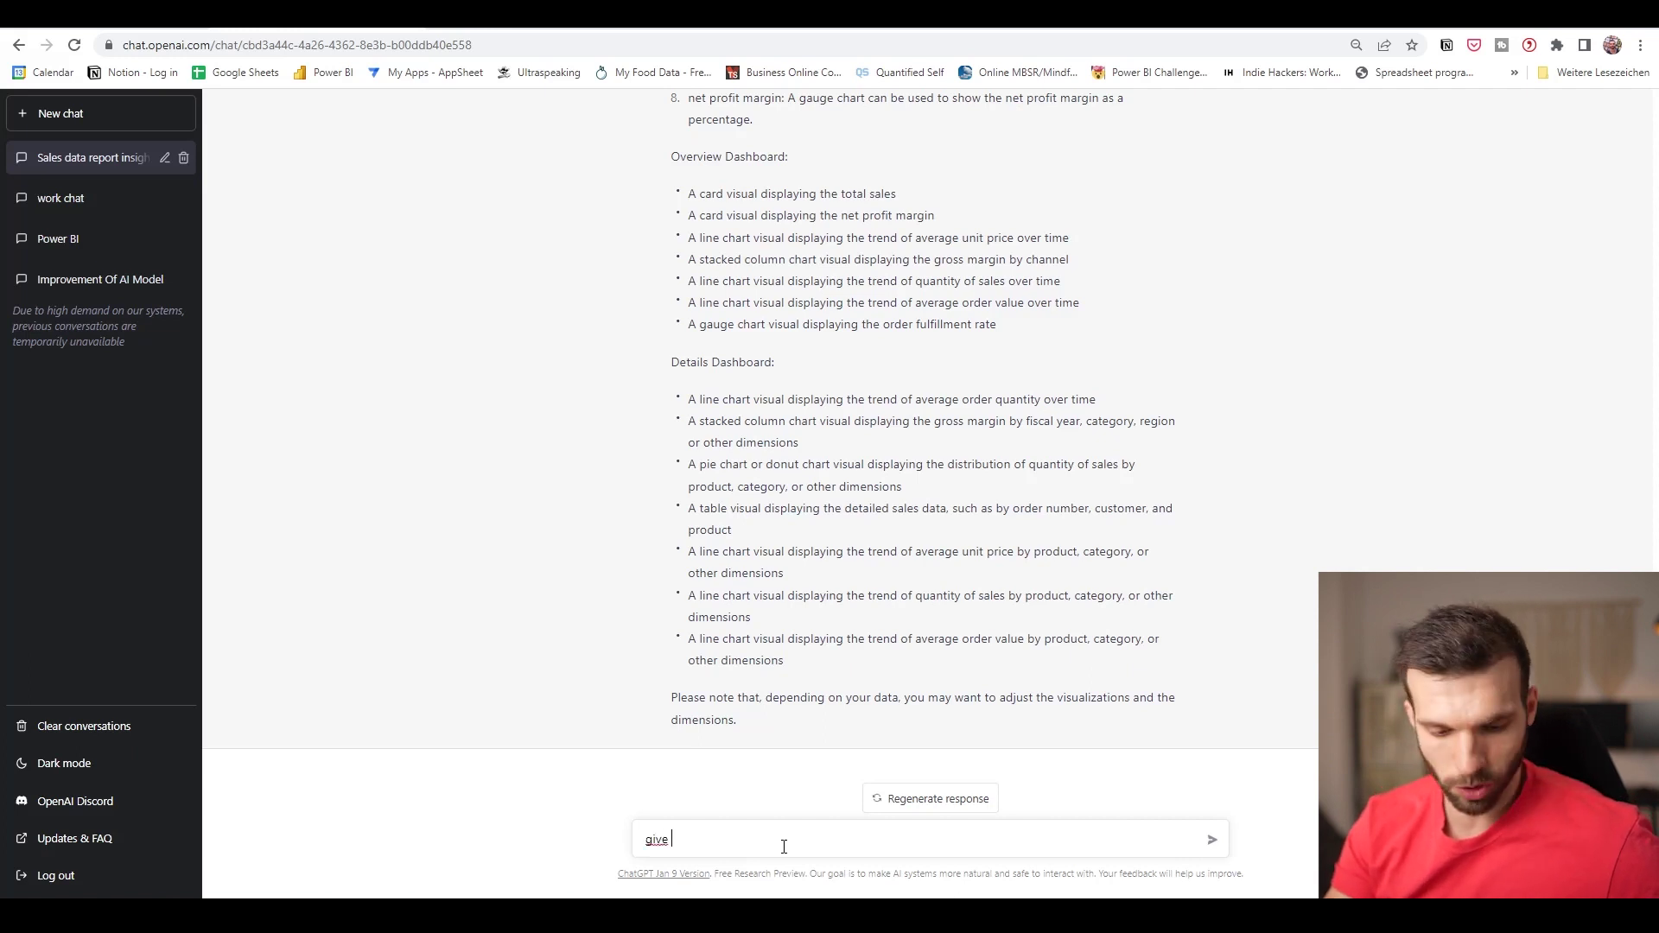
pyautogui.write('give me a')
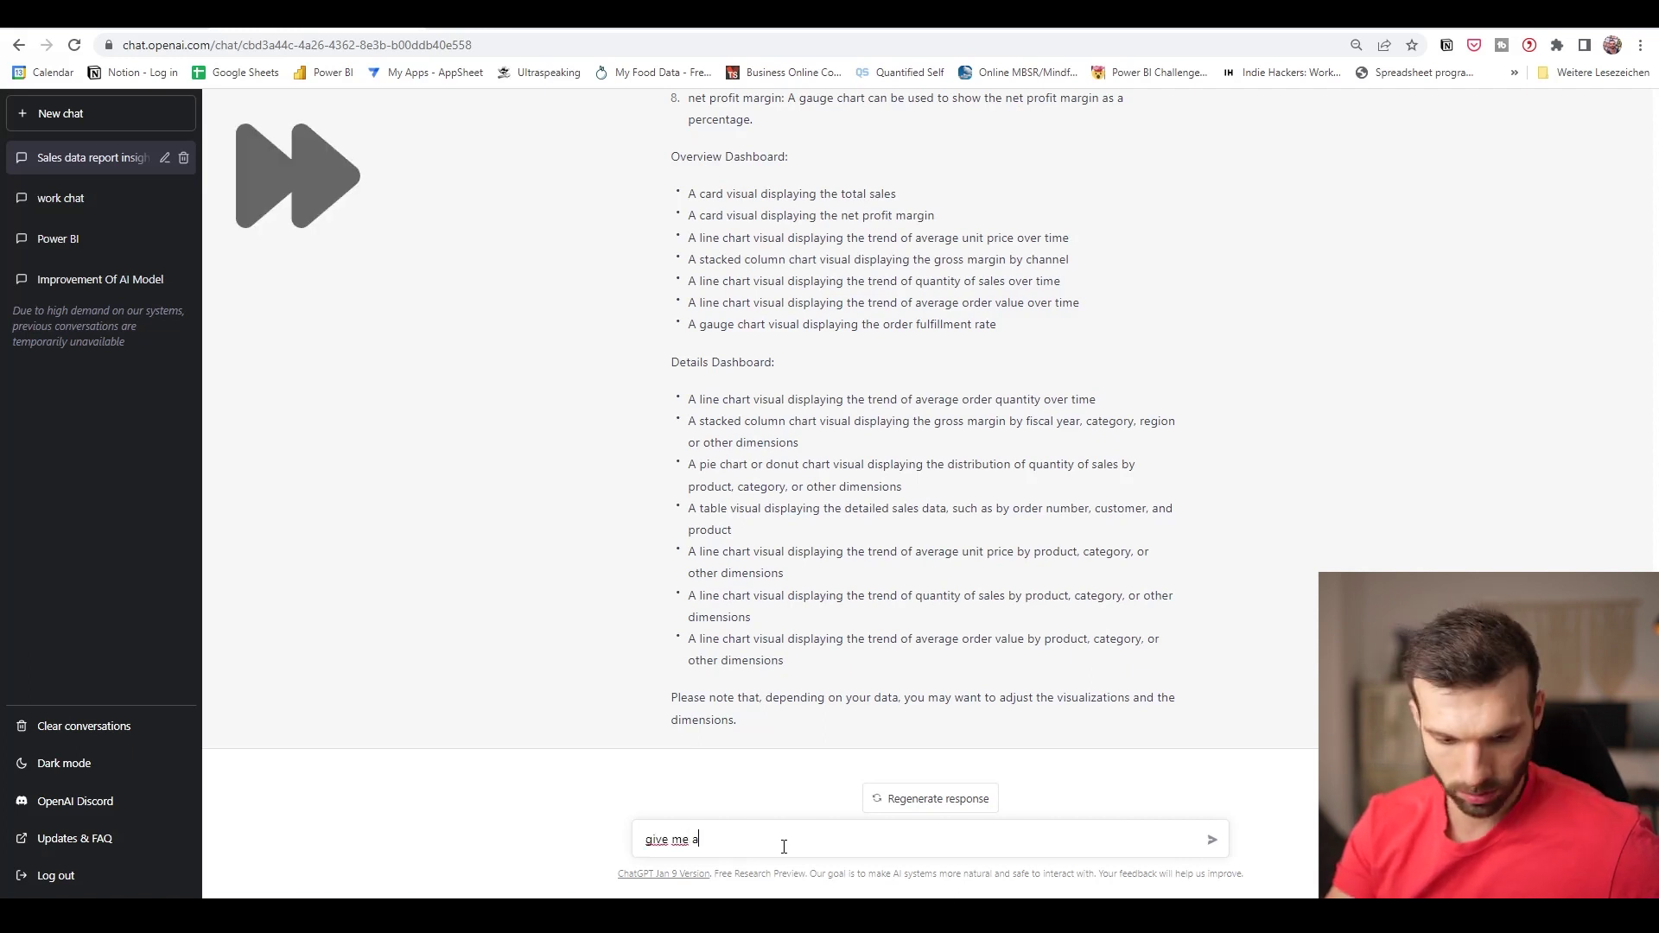
pyautogui.write(' composition of the vis')
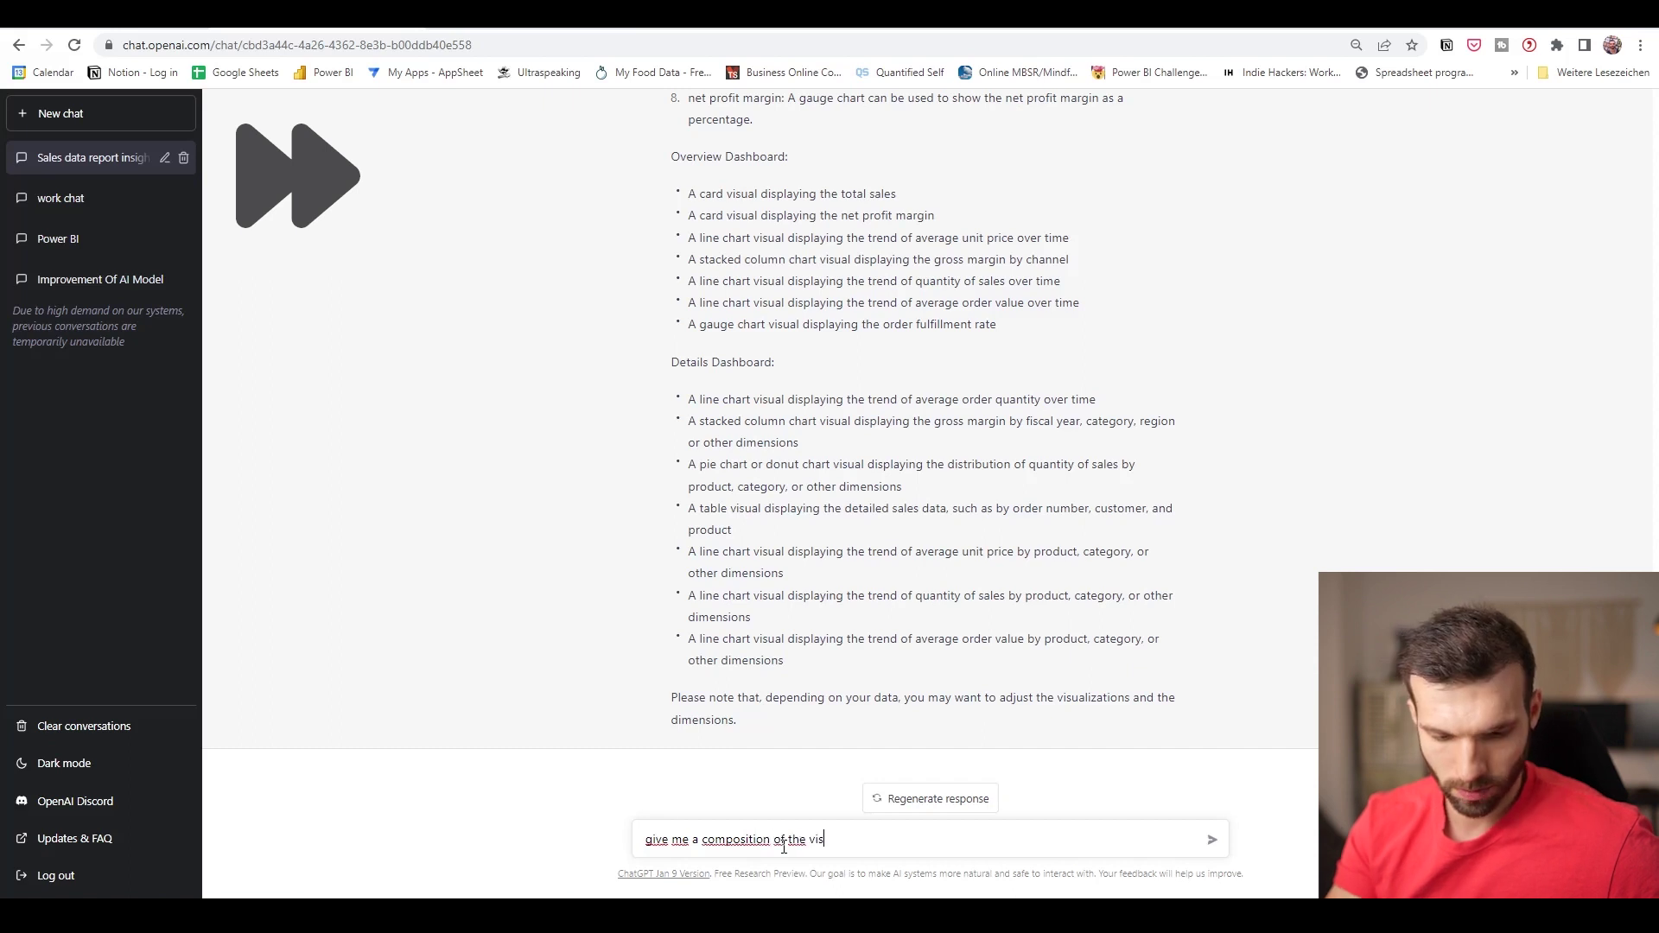
pyautogui.write('uals on the overview ')
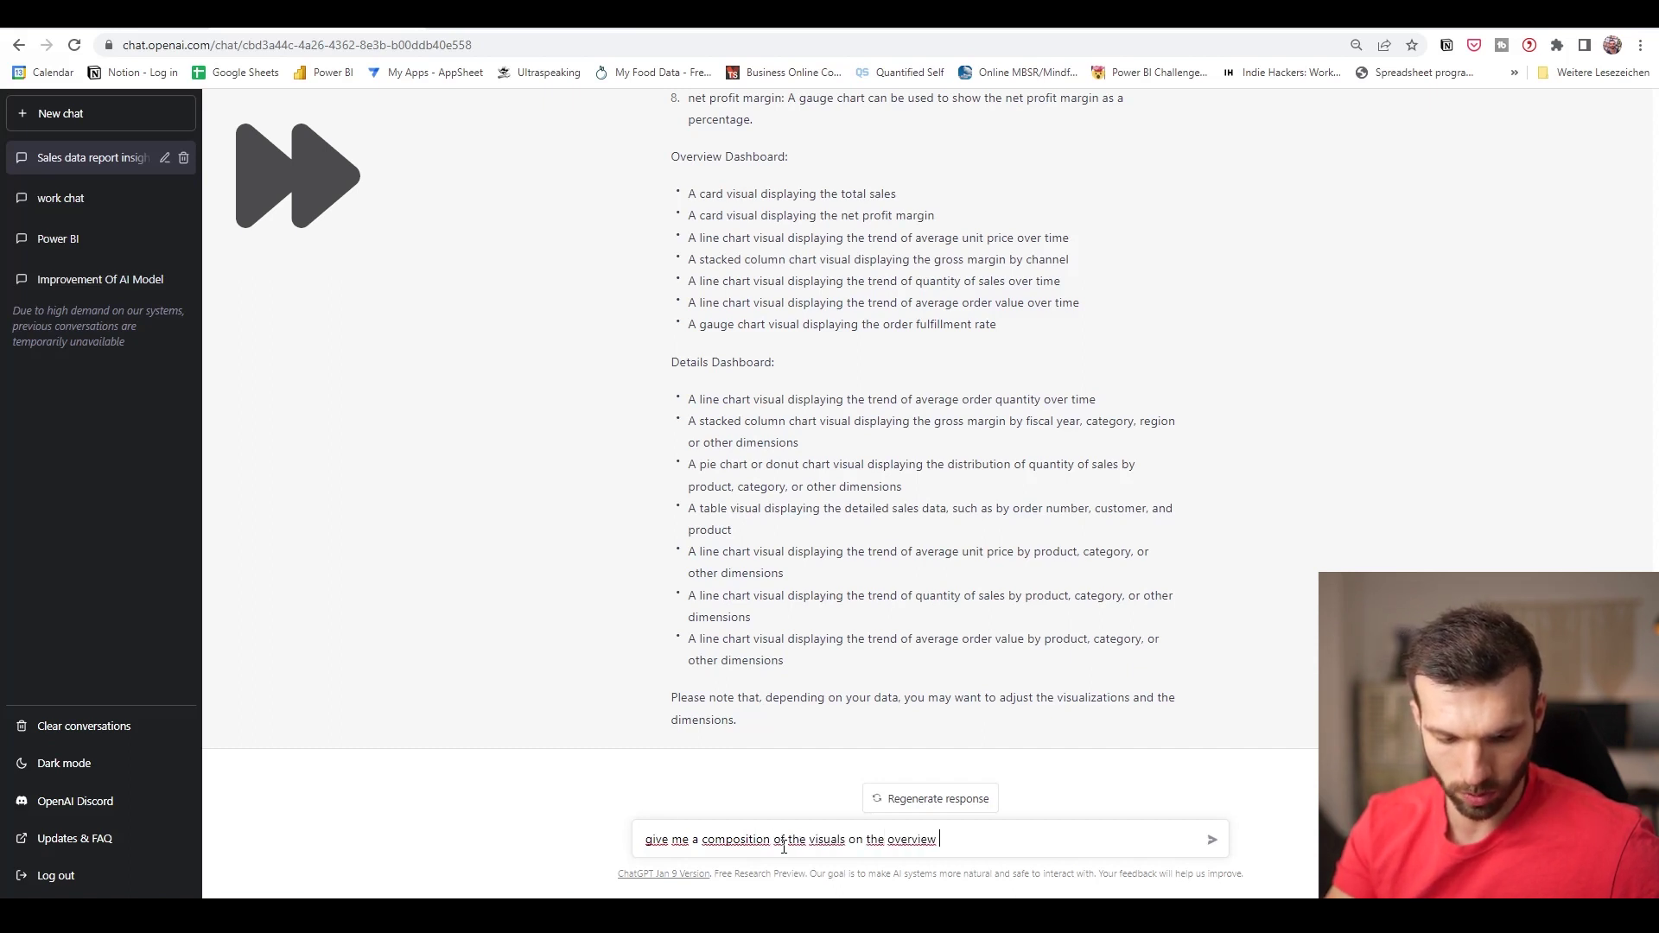
pyautogui.write('dashboard. >The dashbaord has 1280px')
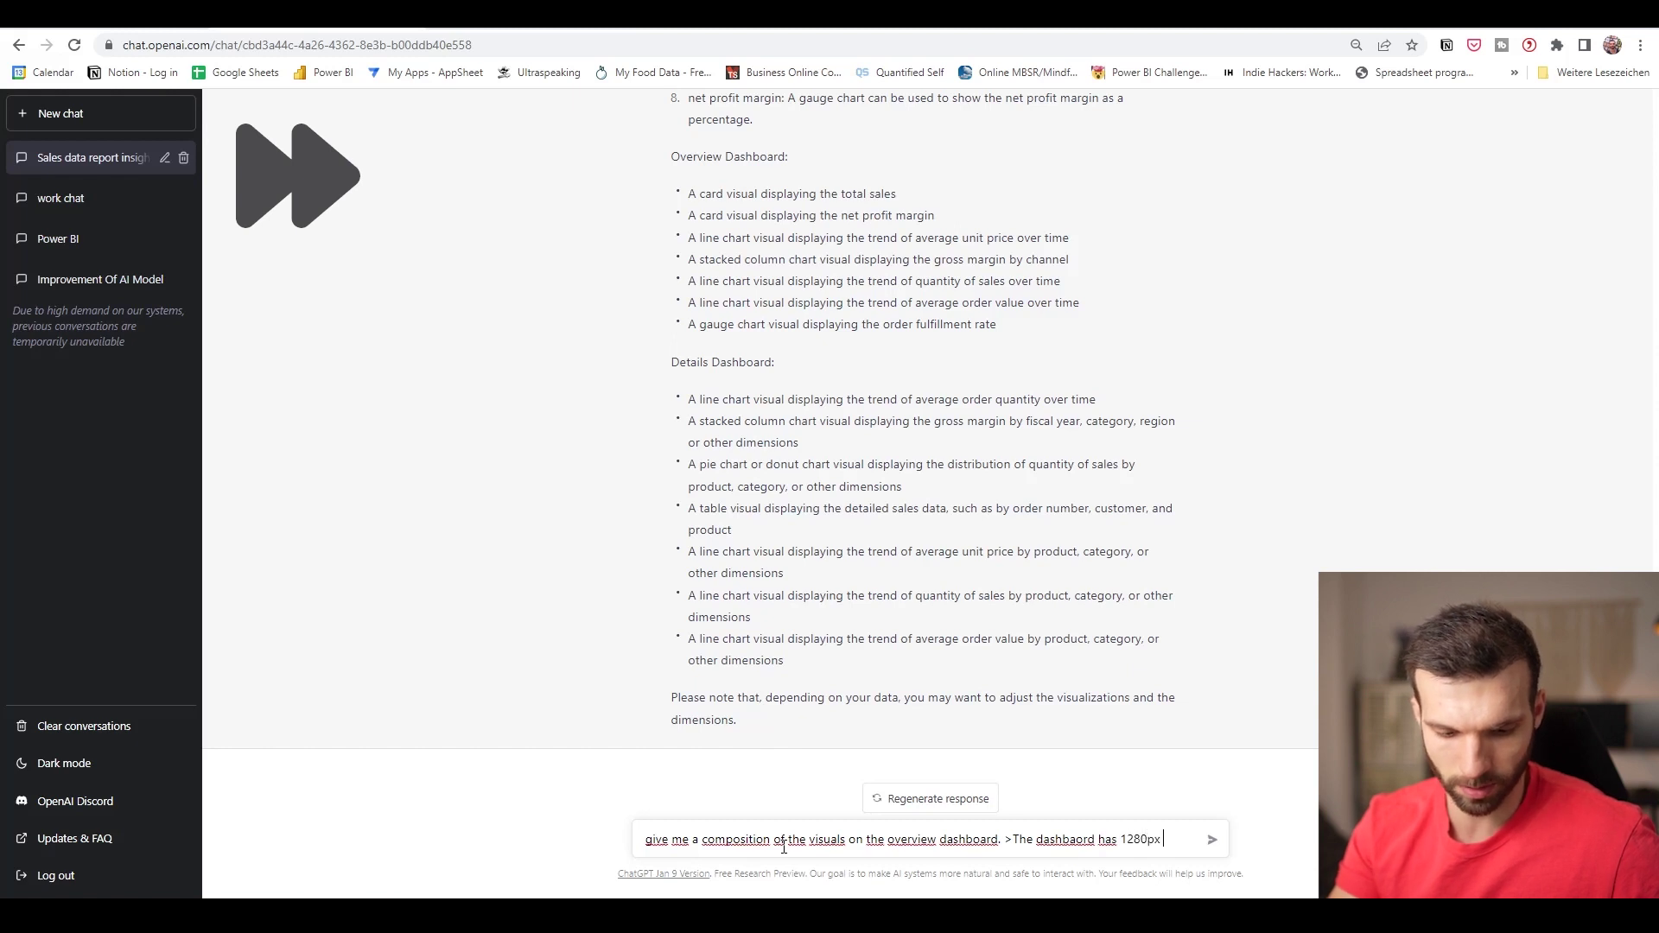
pyautogui.write(' widht and 720 px ')
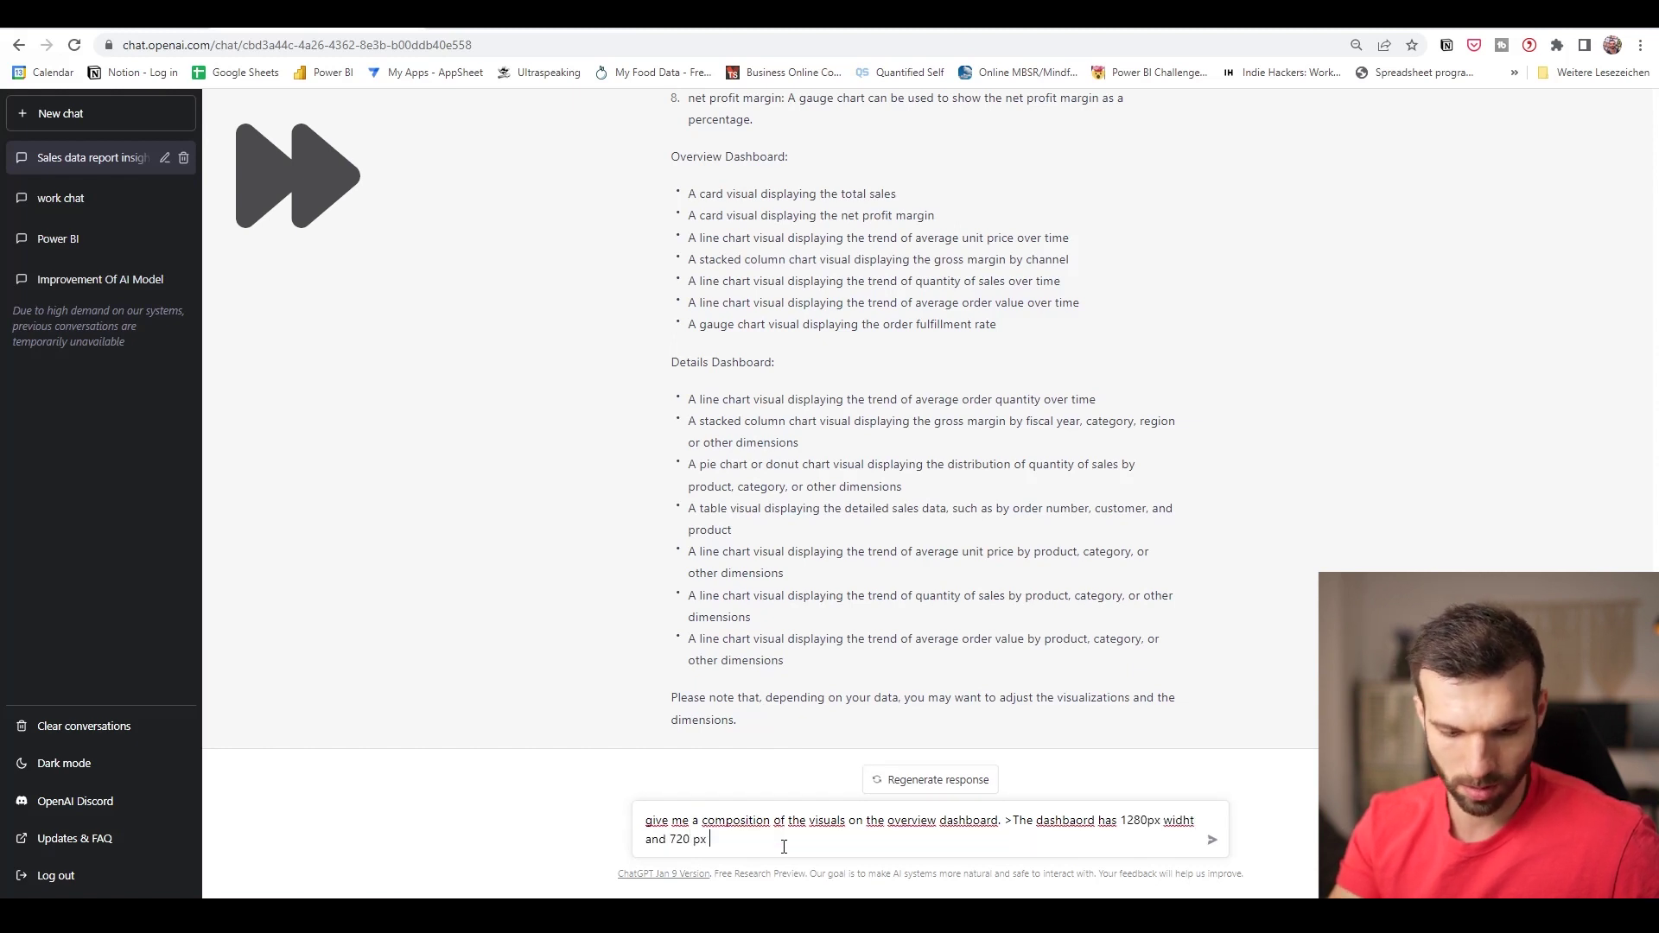
pyautogui.write('height. Where and how')
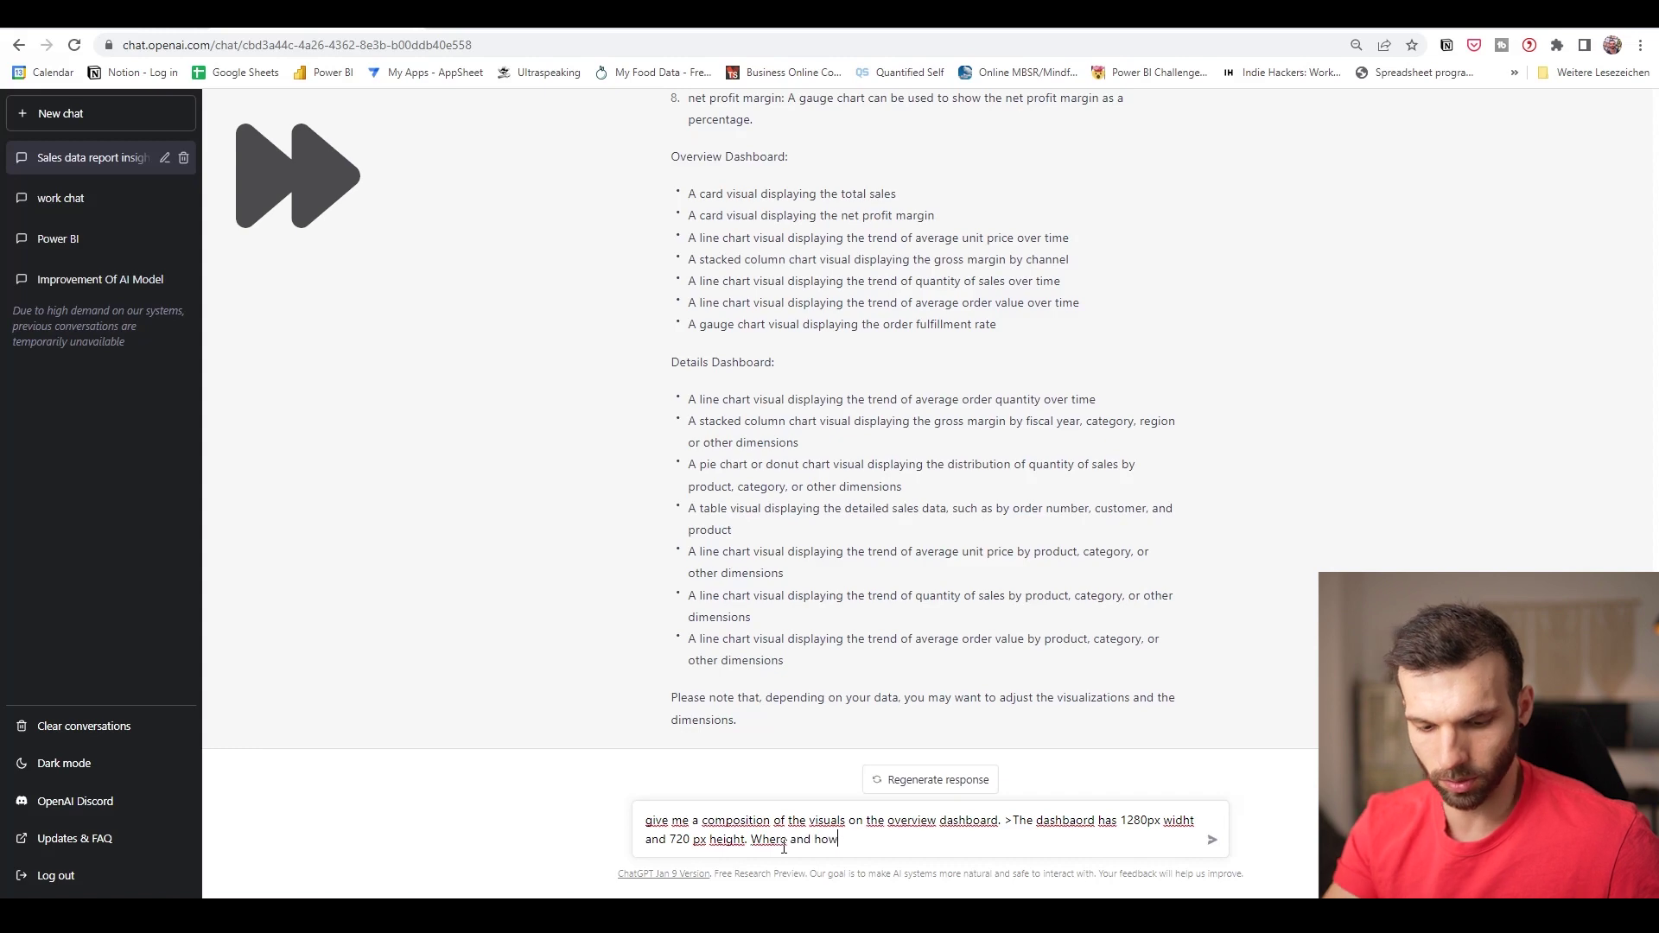
pyautogui.write(' to place the visuals?')
pyautogui.press('Return')
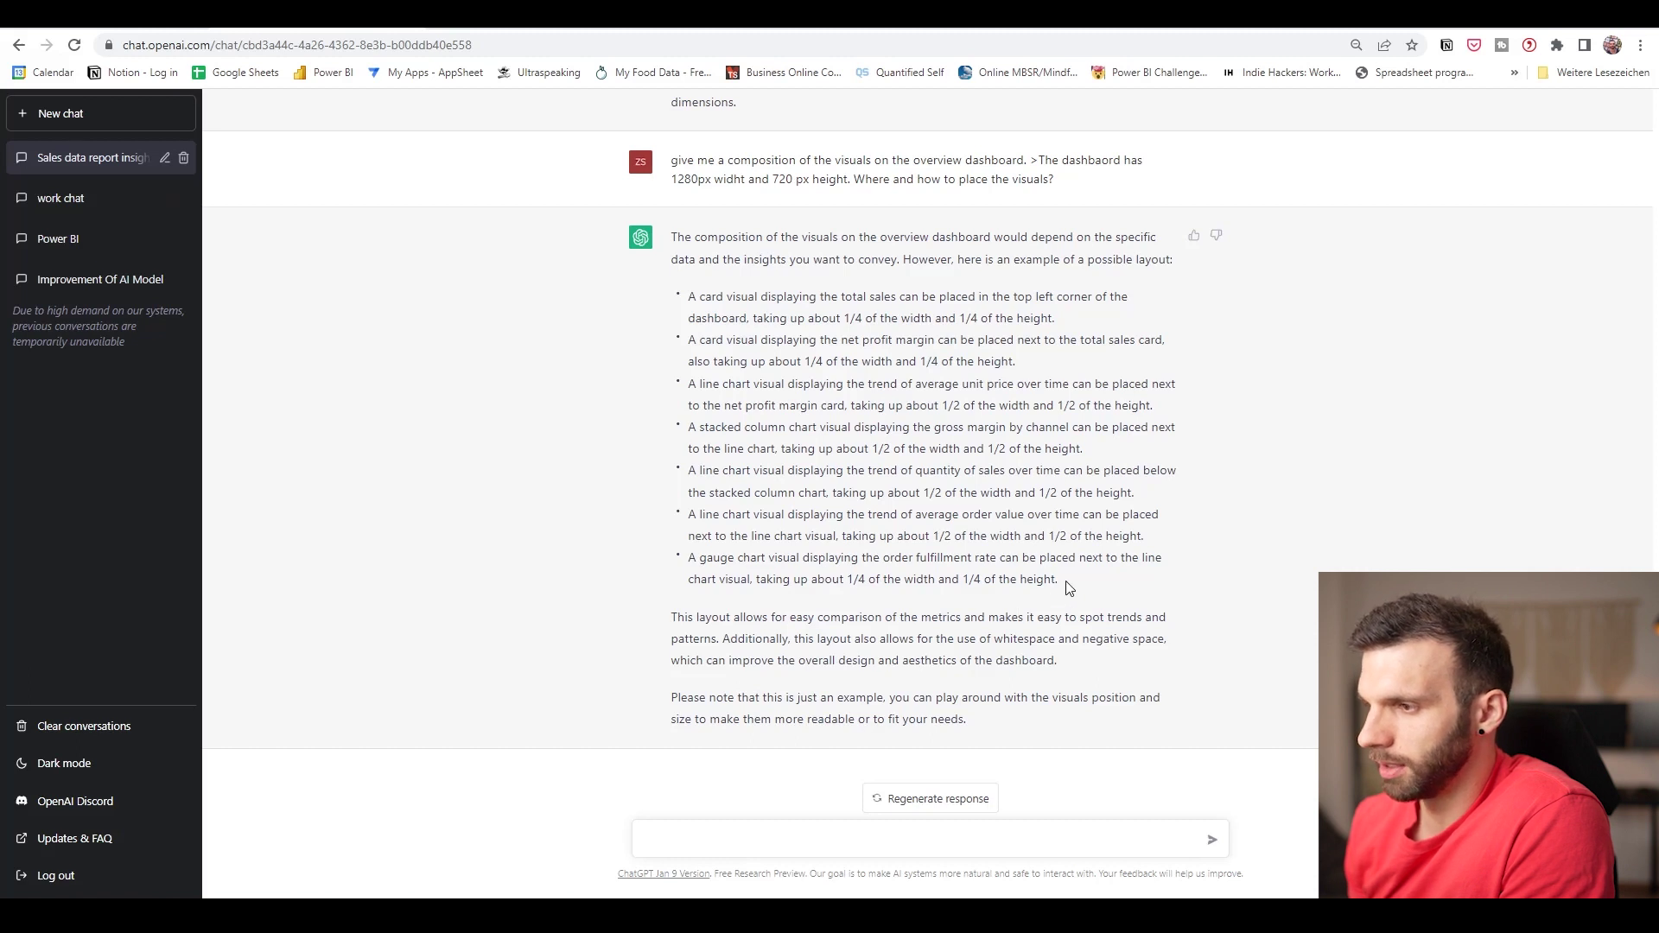
# Replace the text box bullets with ChatGPT's seven placement suggestions and move it lower left.
pyautogui.moveTo(1068, 586); pyautogui.dragTo(691, 296)
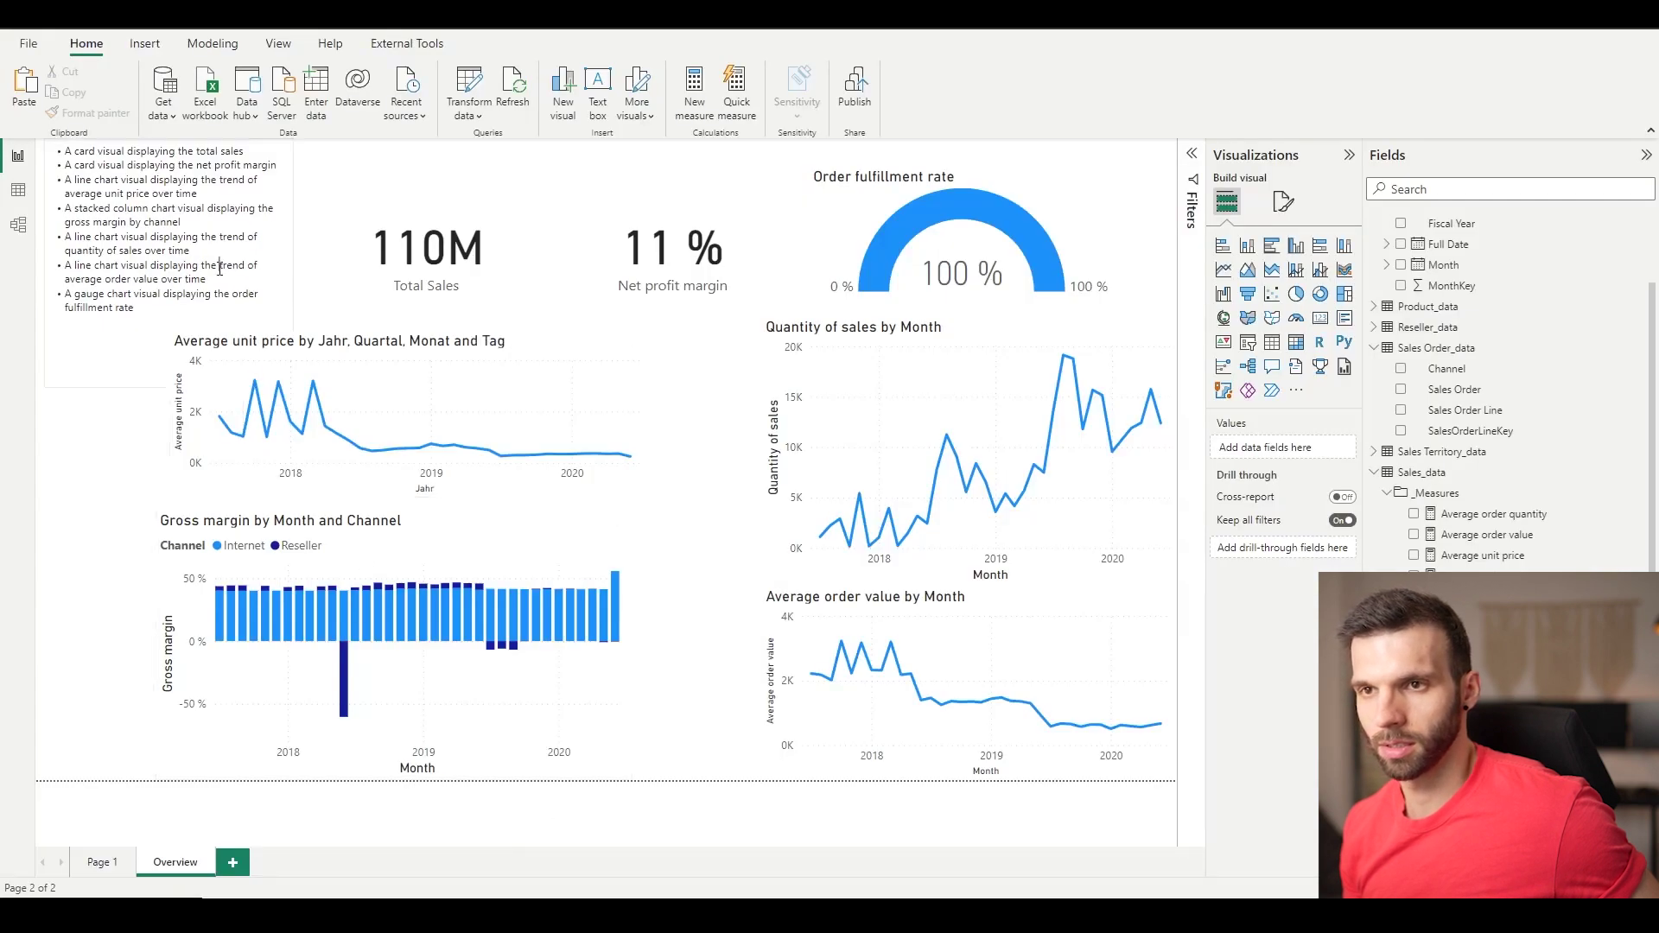
pyautogui.tripleClick(220, 269)
pyautogui.hotkey('ctrl', 'a')
pyautogui.hotkey('ctrl', 'v')
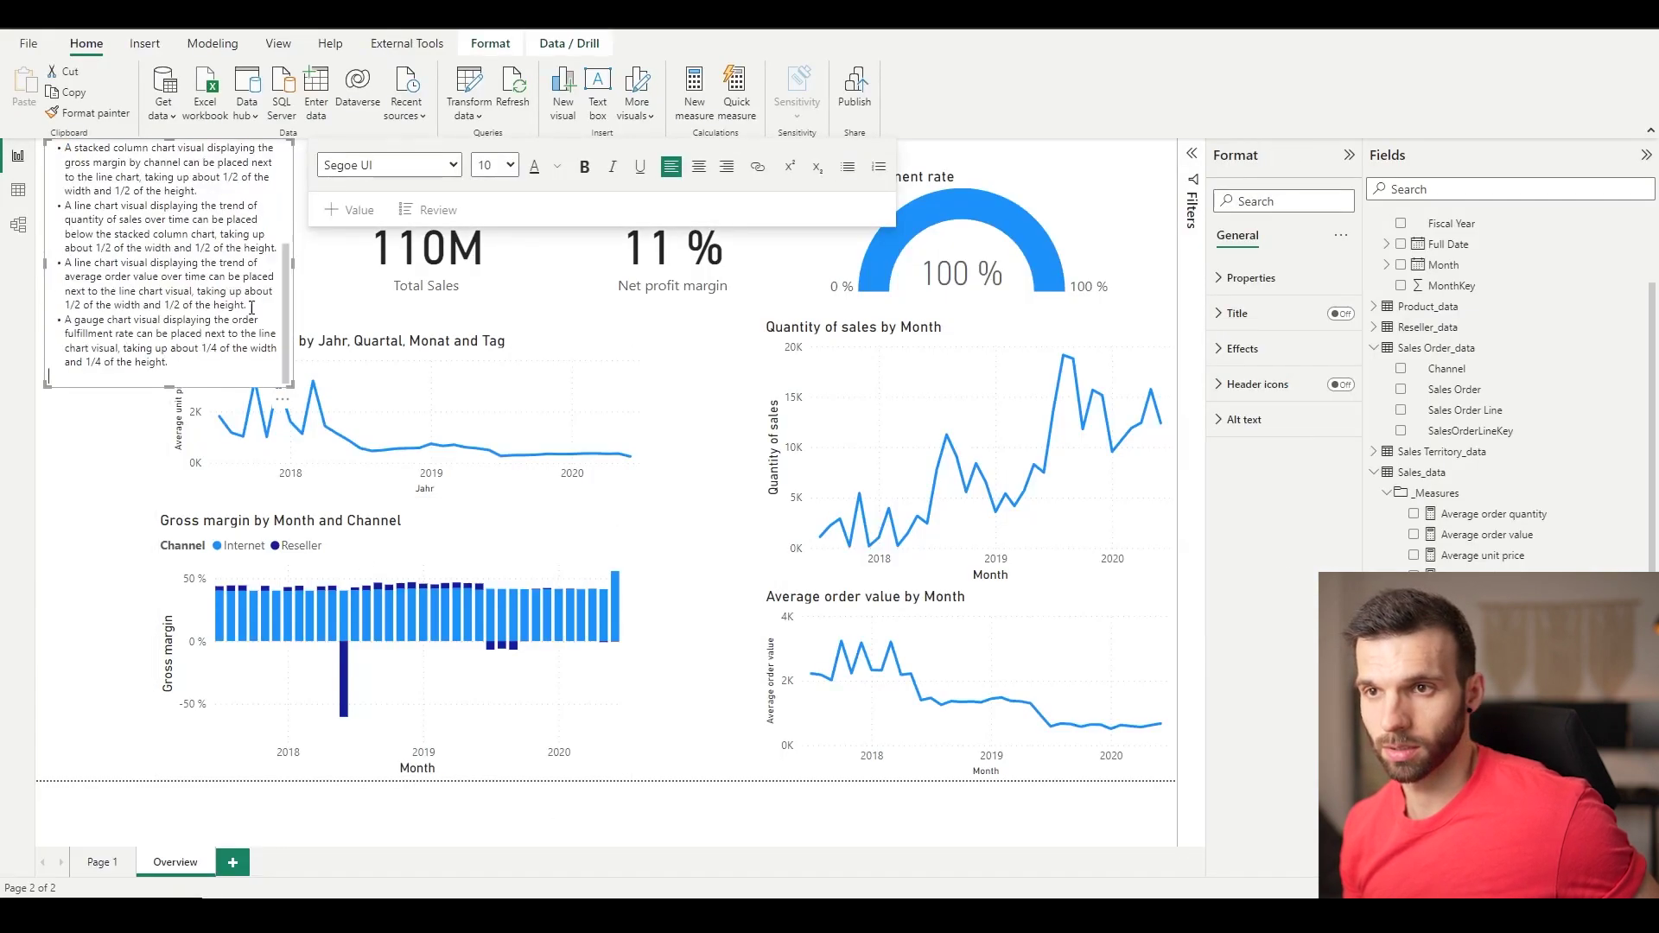
pyautogui.click(178, 265)
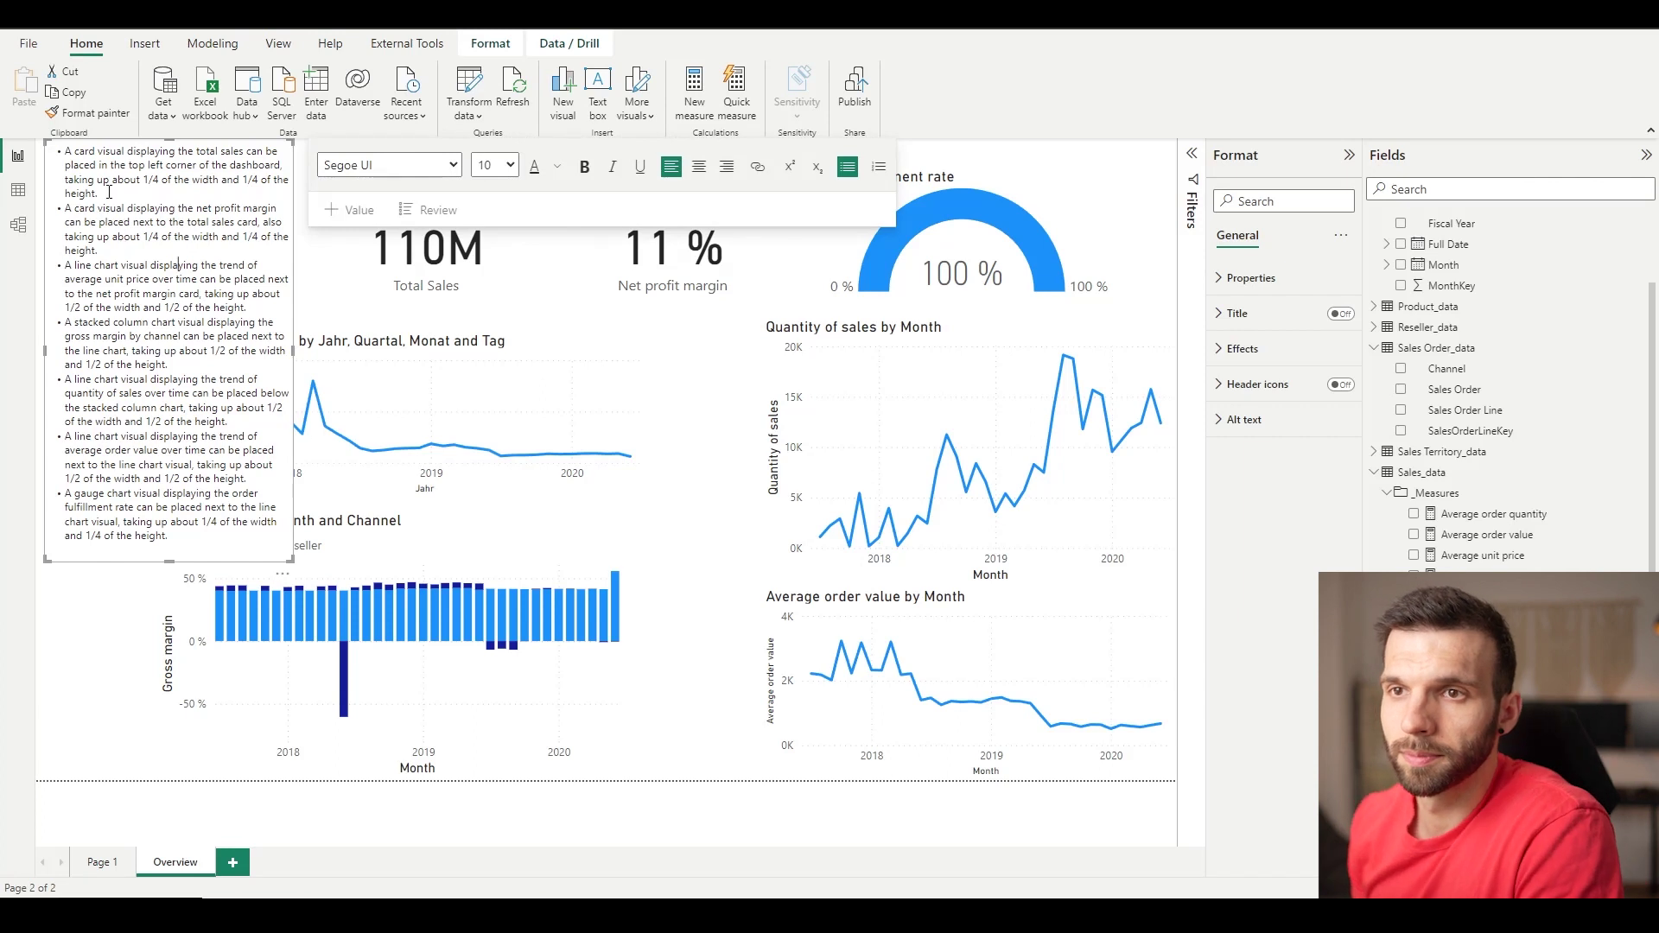
pyautogui.moveTo(98, 194); pyautogui.dragTo(63, 150)
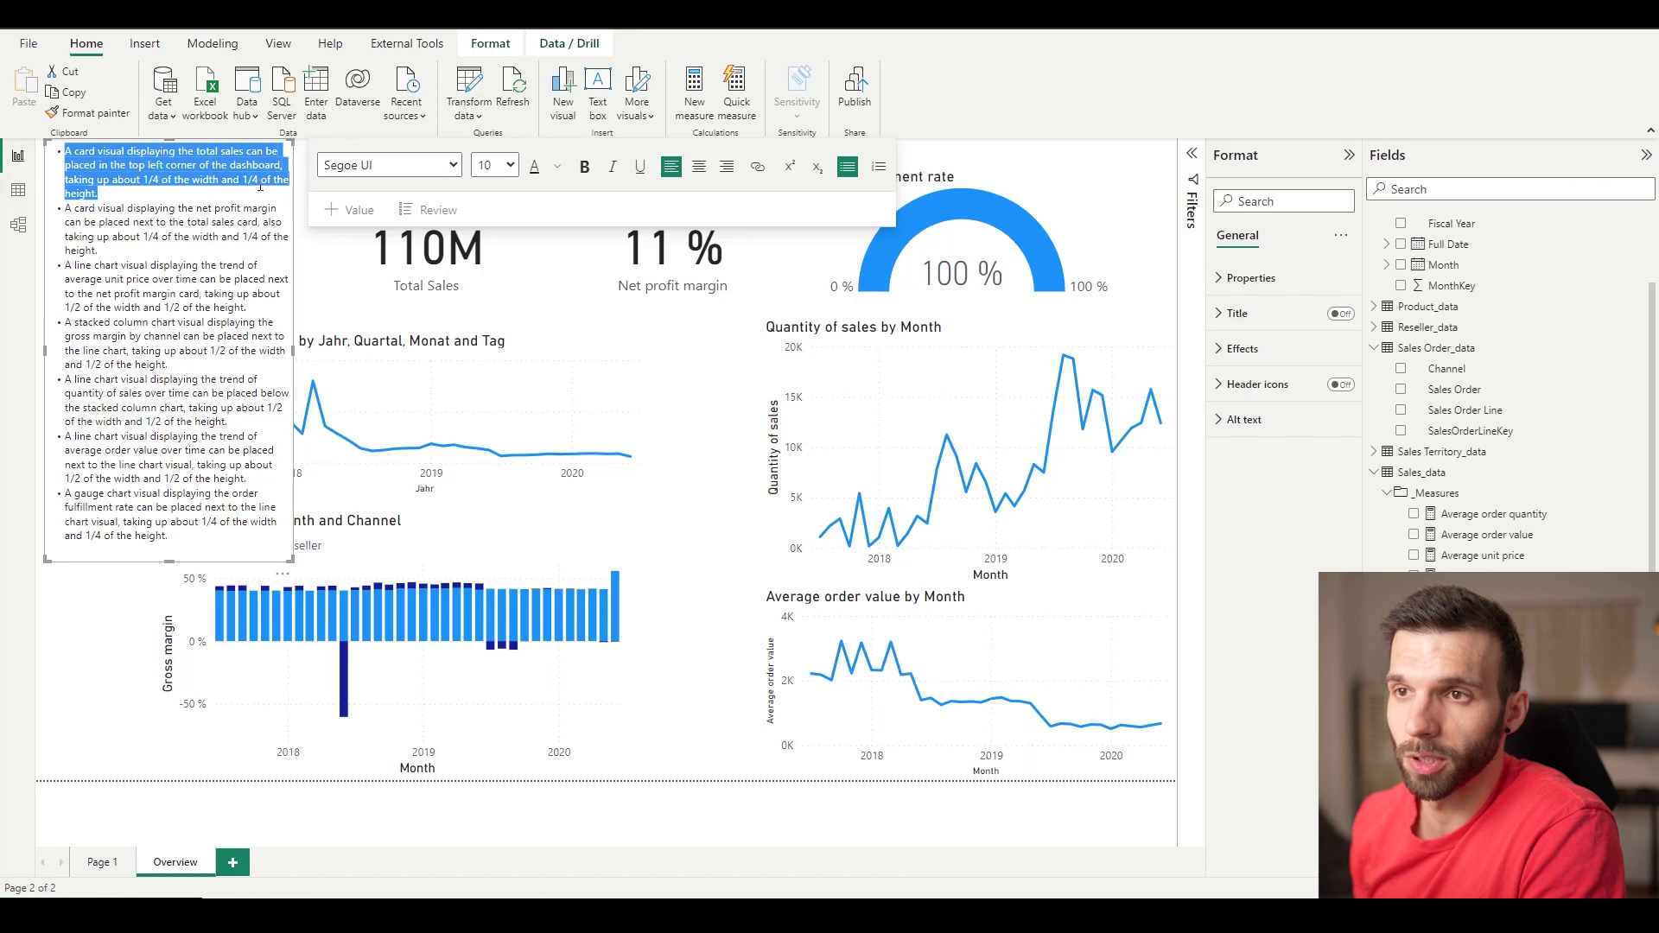
pyautogui.moveTo(115, 149); pyautogui.dragTo(109, 406)
# Move the Total Sales card to the top left, making it wider and shorter.
pyautogui.click(427, 250)
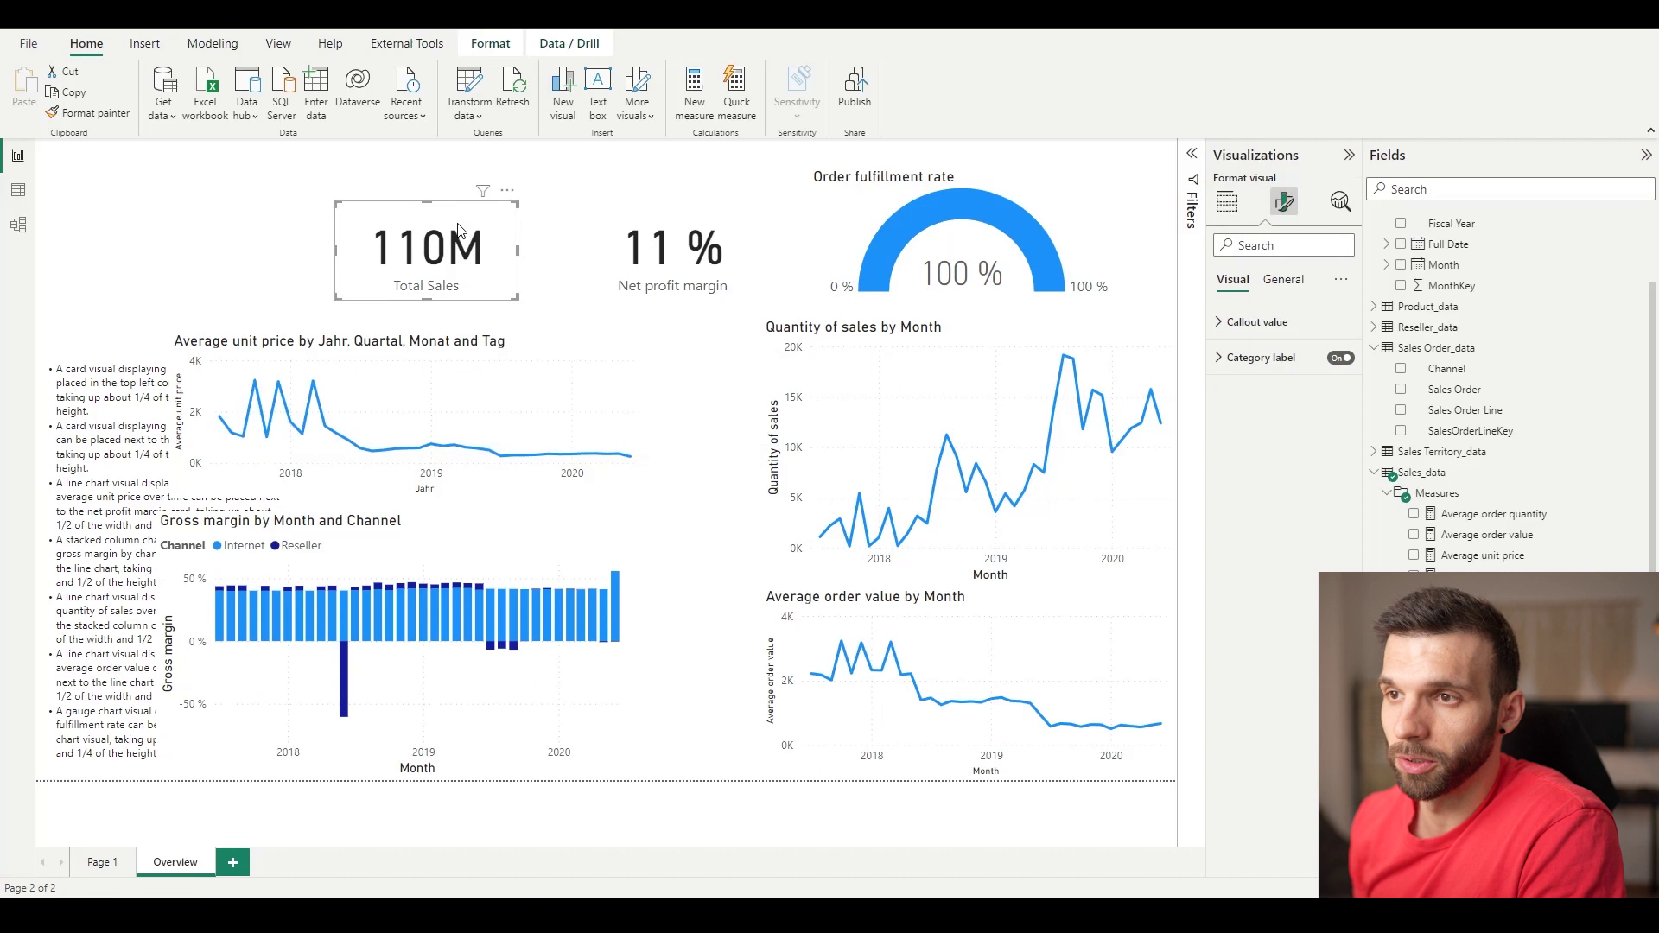
pyautogui.moveTo(426, 251); pyautogui.dragTo(208, 403)
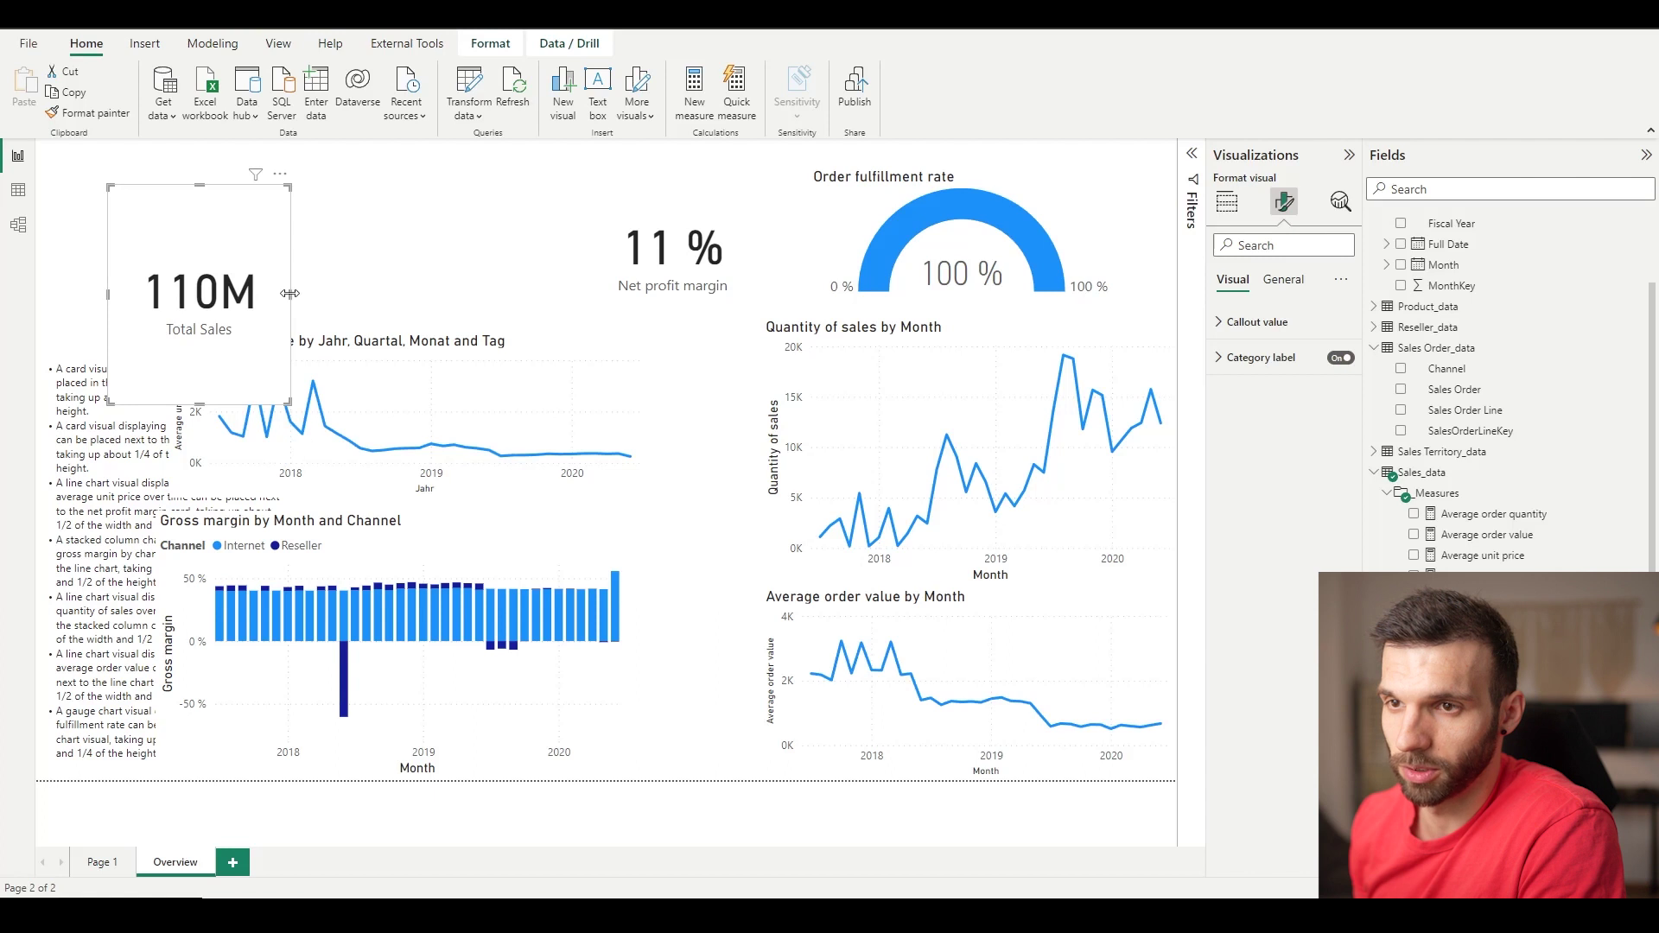
pyautogui.moveTo(289, 293); pyautogui.dragTo(439, 294)
pyautogui.moveTo(271, 404); pyautogui.dragTo(279, 328)
# Place the Net profit margin card right beside a narrowed Total Sales card.
pyautogui.click(90, 469)
pyautogui.moveTo(90, 468); pyautogui.dragTo(52, 429)
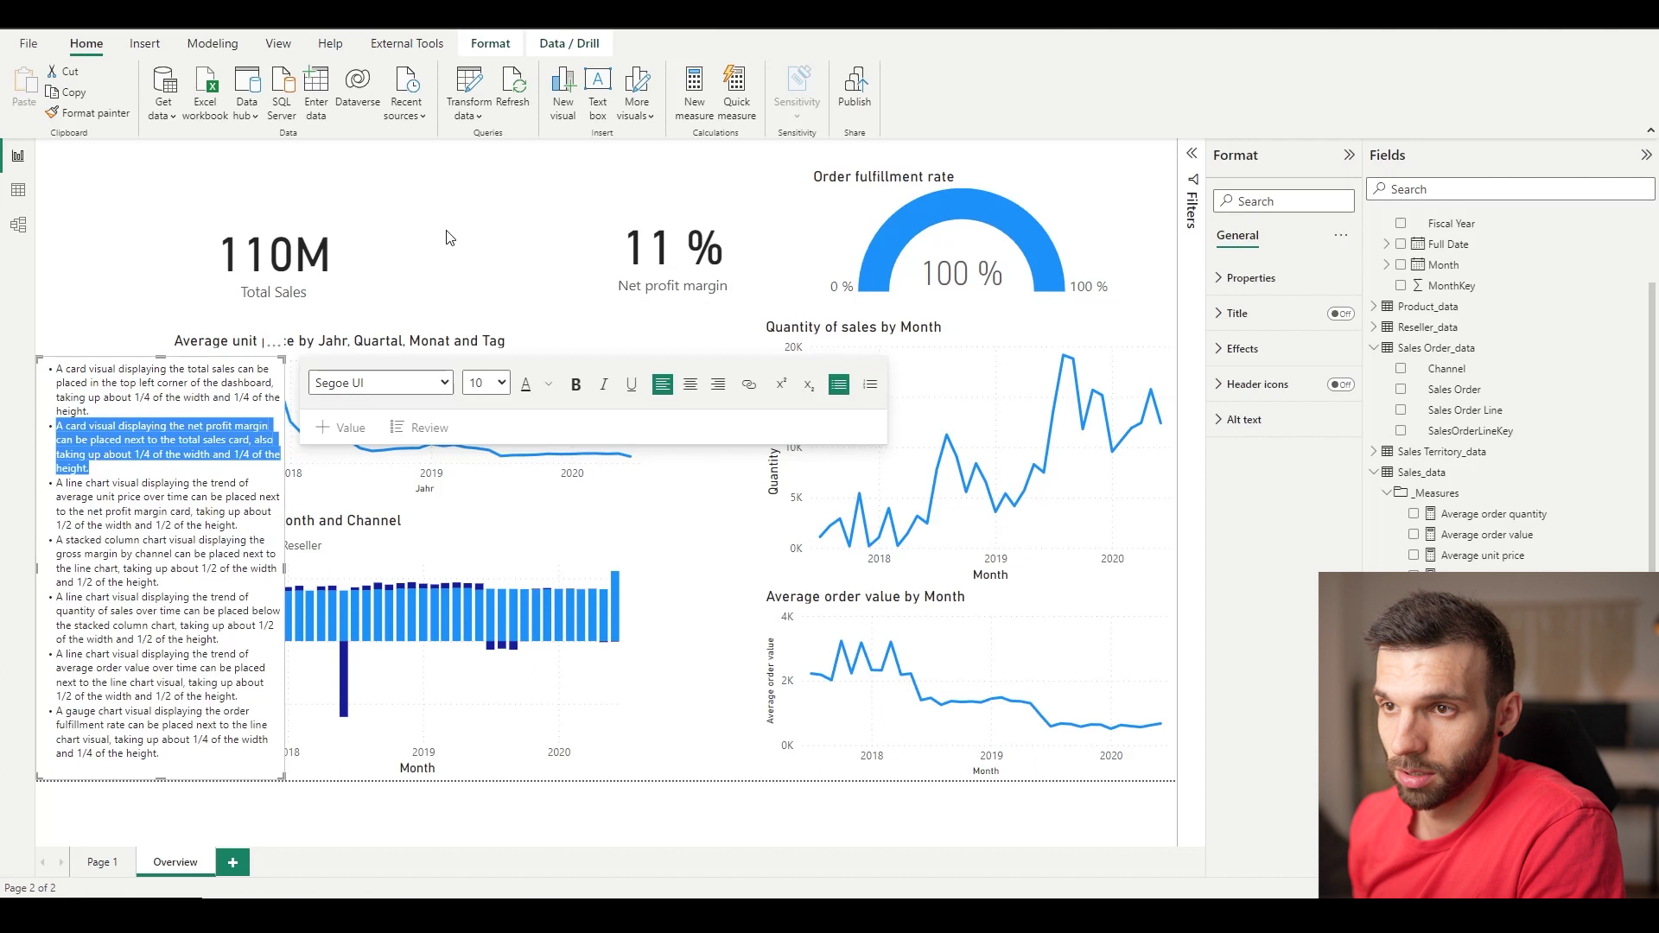
pyautogui.click(321, 253)
pyautogui.click(683, 257)
pyautogui.moveTo(682, 257); pyautogui.dragTo(575, 256)
pyautogui.click(350, 259)
pyautogui.moveTo(442, 257); pyautogui.dragTo(350, 257)
pyautogui.moveTo(518, 259); pyautogui.dragTo(463, 260)
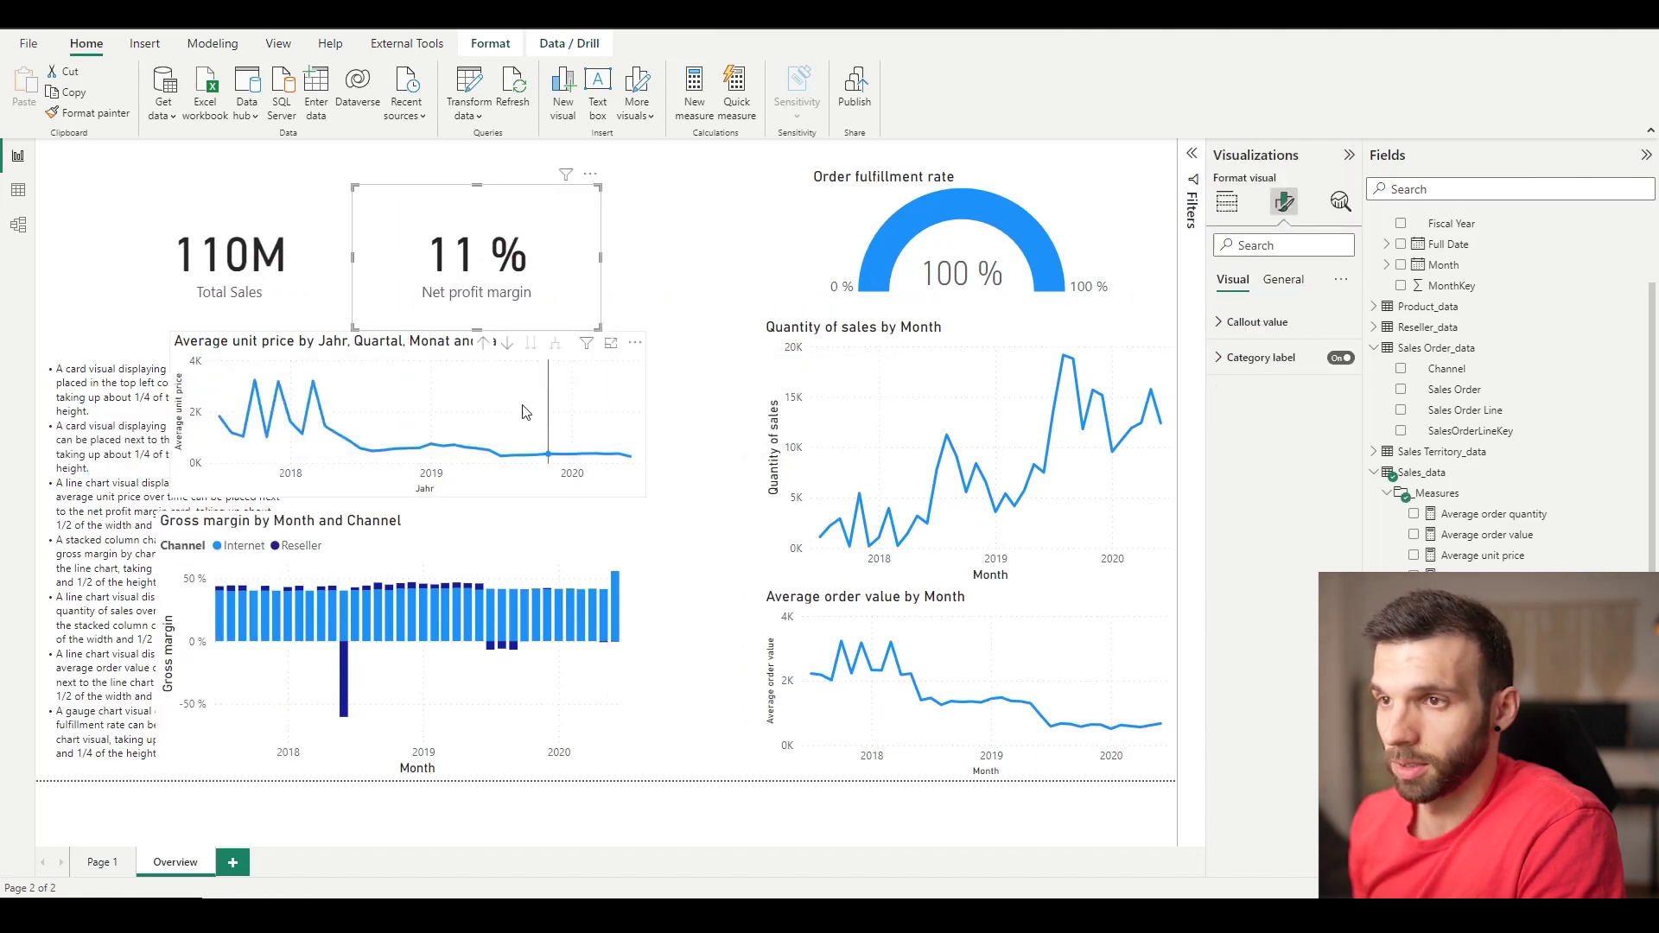
# Move the Average unit price chart upper right and enlarge it, and shift the gauge toward centre.
pyautogui.click(86, 385)
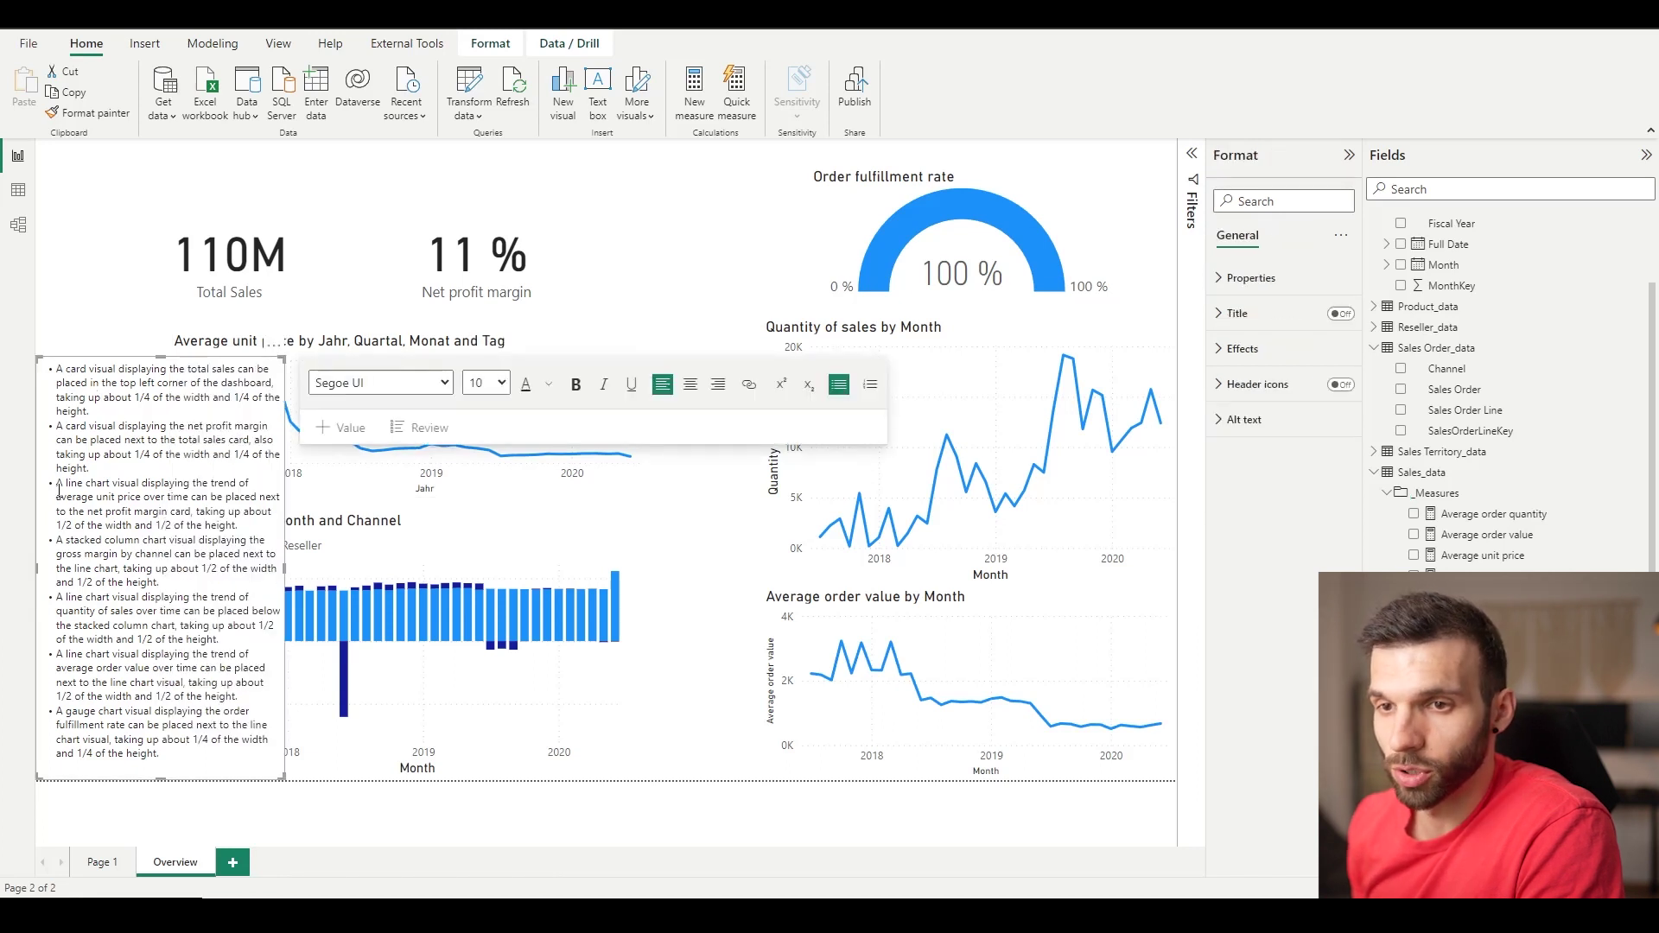
pyautogui.moveTo(60, 482); pyautogui.dragTo(272, 520)
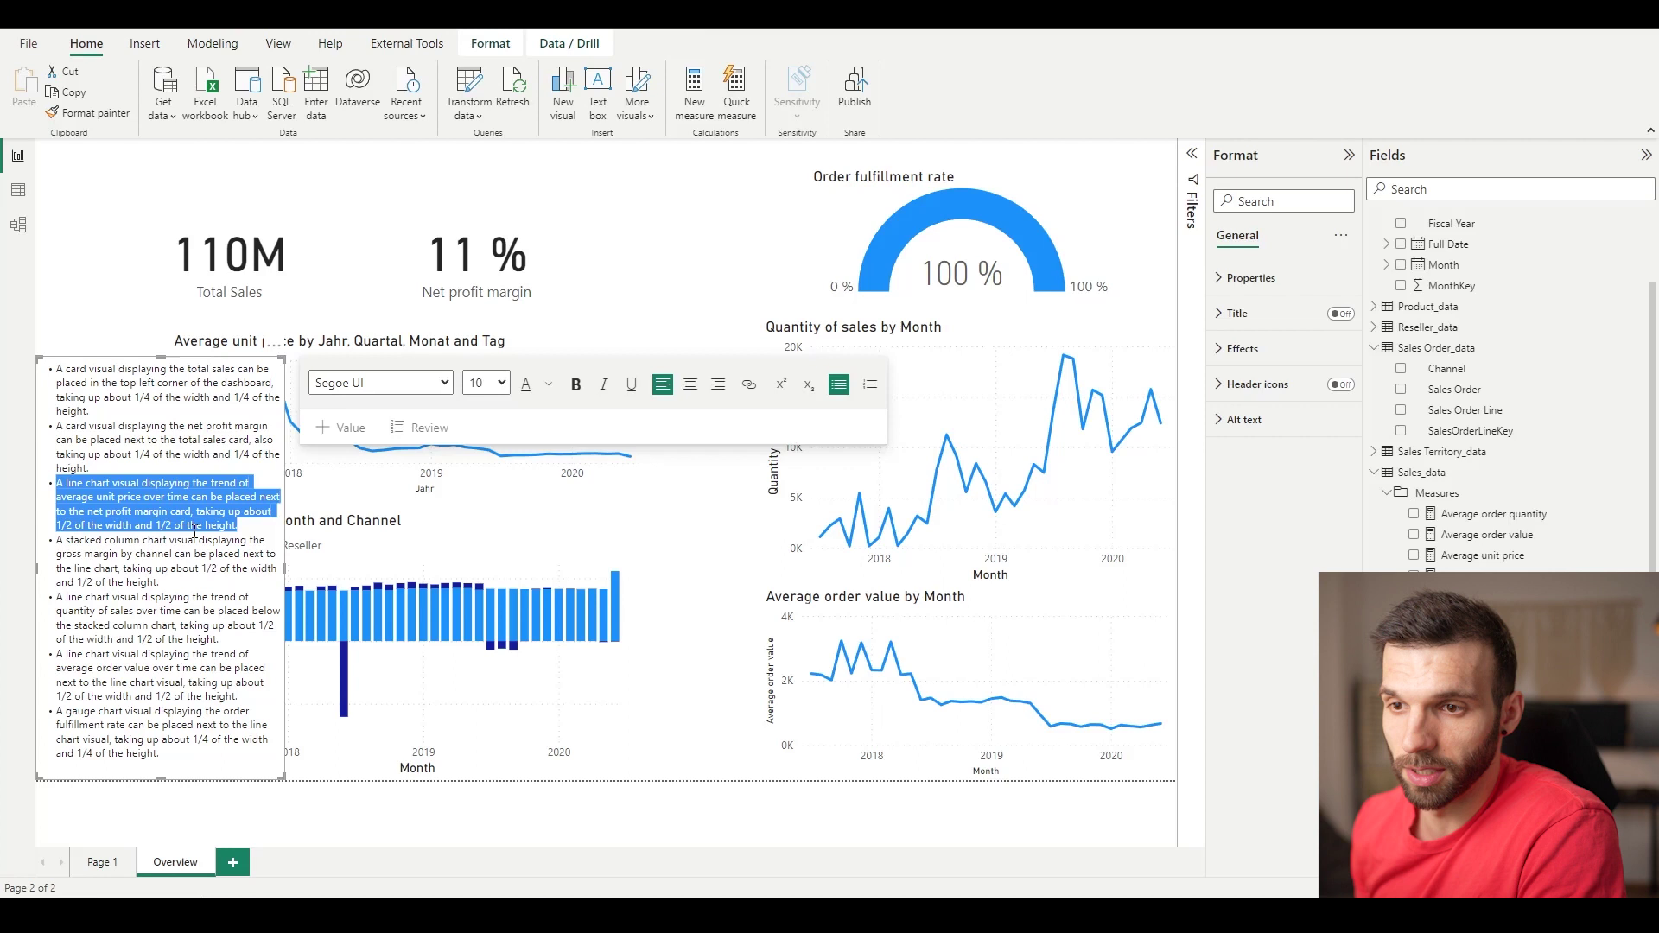
pyautogui.click(373, 349)
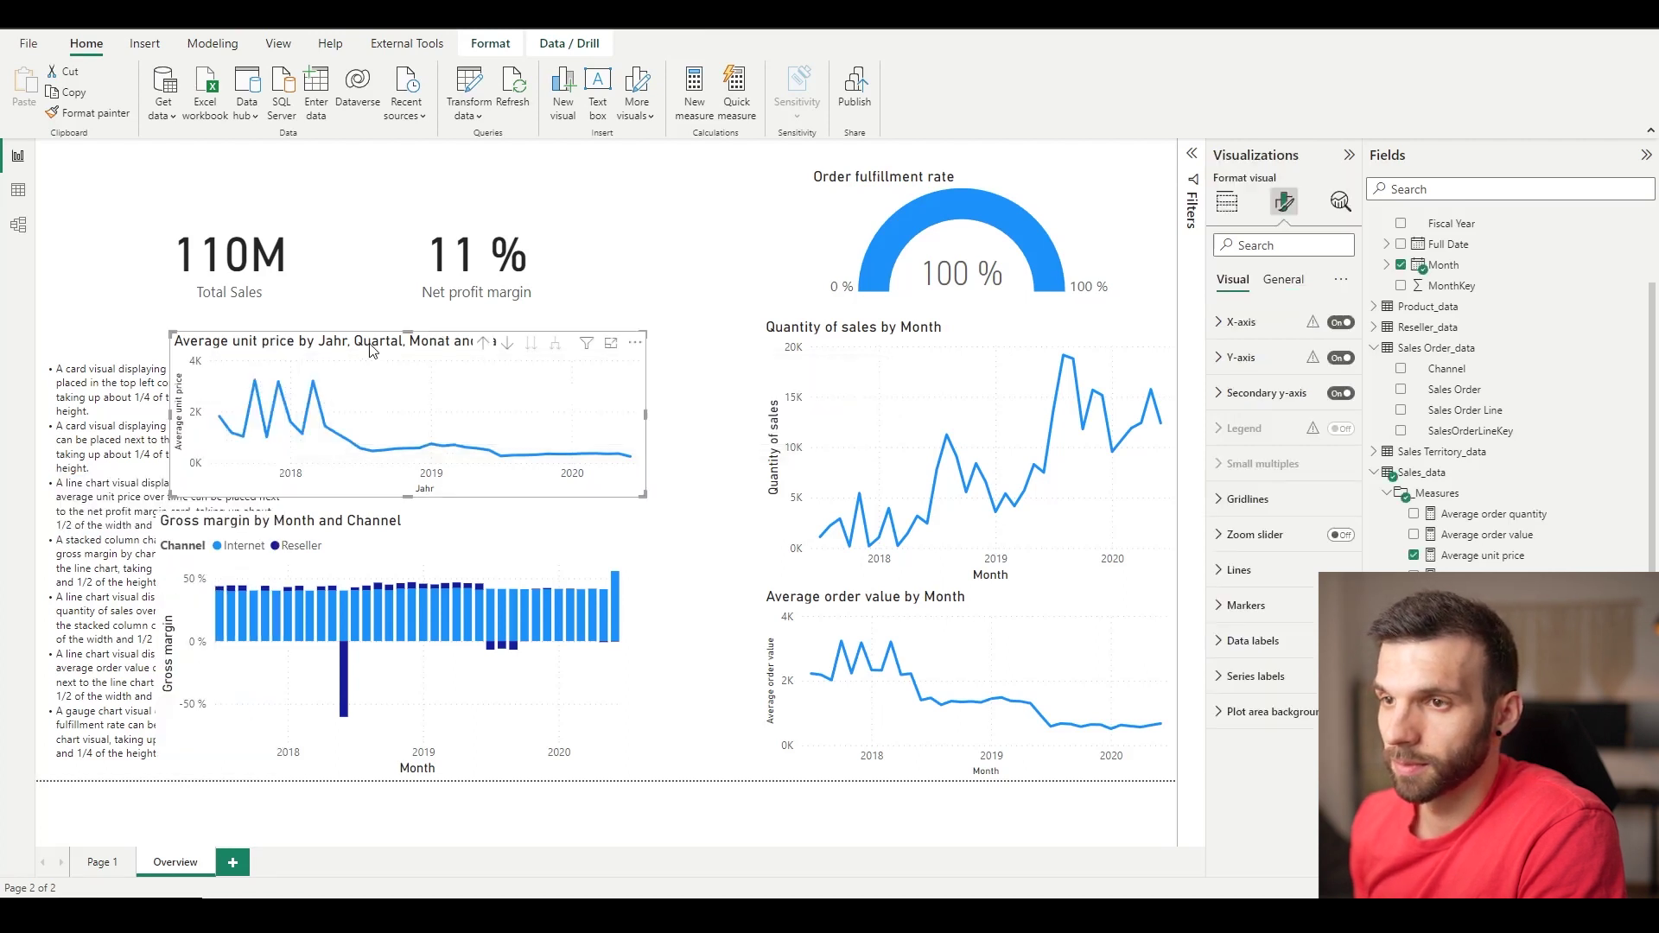
pyautogui.moveTo(373, 349); pyautogui.dragTo(504, 461)
pyautogui.click(972, 199)
pyautogui.moveTo(943, 356); pyautogui.dragTo(846, 309)
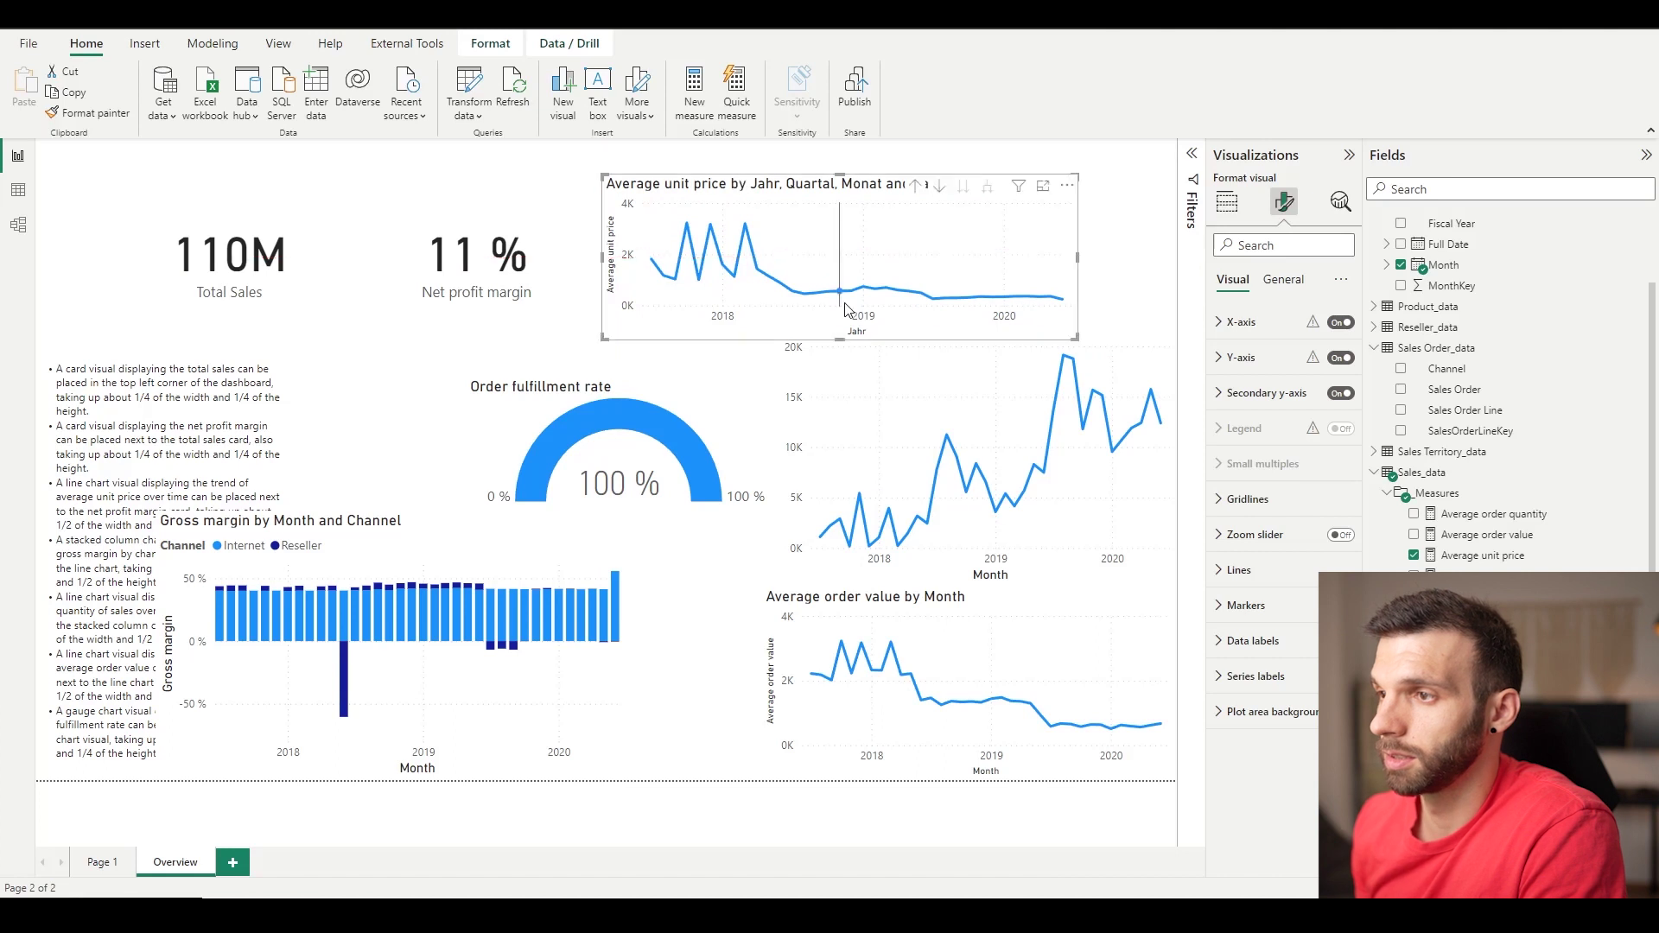
pyautogui.moveTo(1076, 337); pyautogui.dragTo(1145, 493)
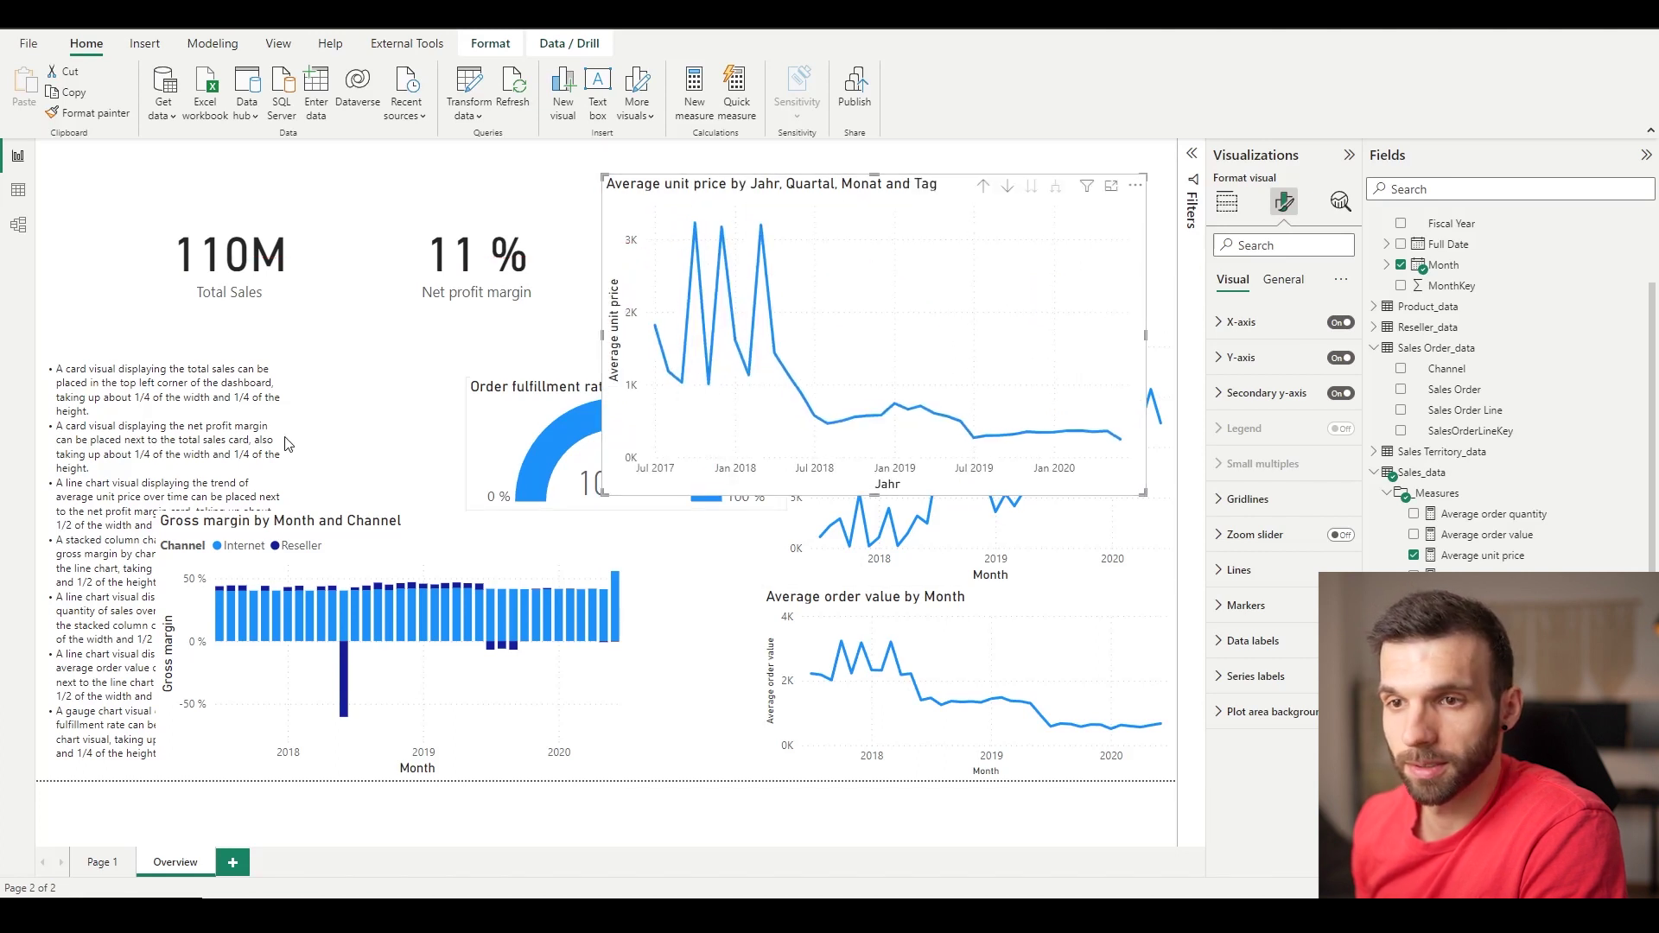
# Following the stacked column suggestion, move the Gross margin chart up and to the right.
pyautogui.click(85, 488)
pyautogui.moveTo(58, 543); pyautogui.dragTo(265, 583)
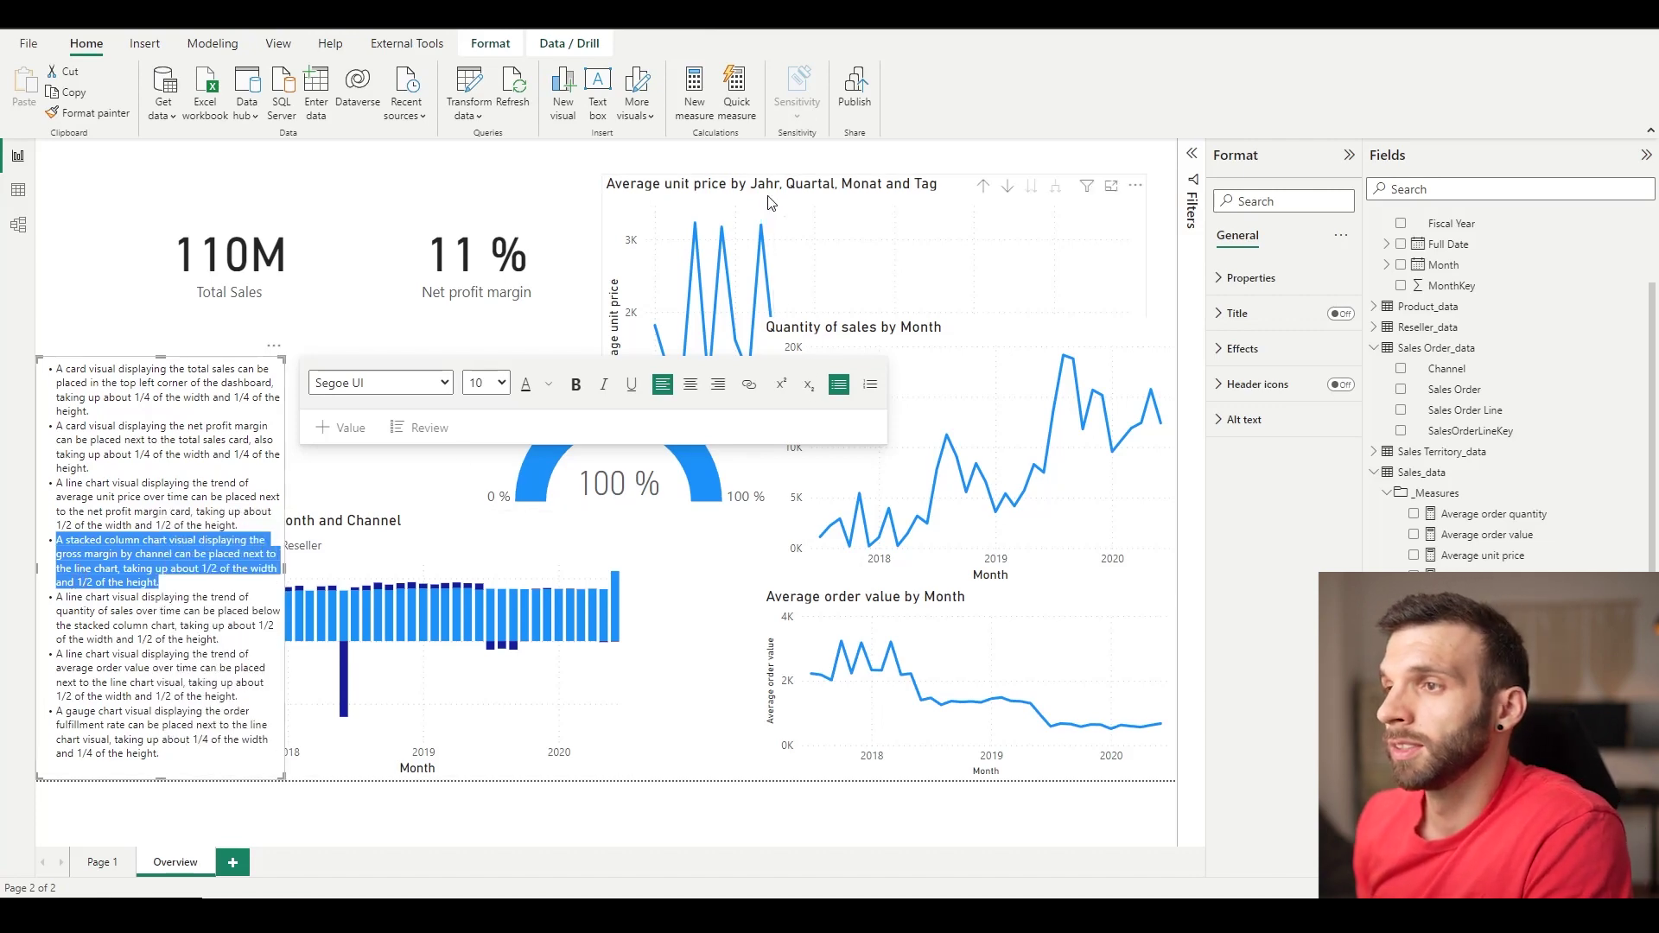
pyautogui.click(361, 522)
pyautogui.click(361, 544)
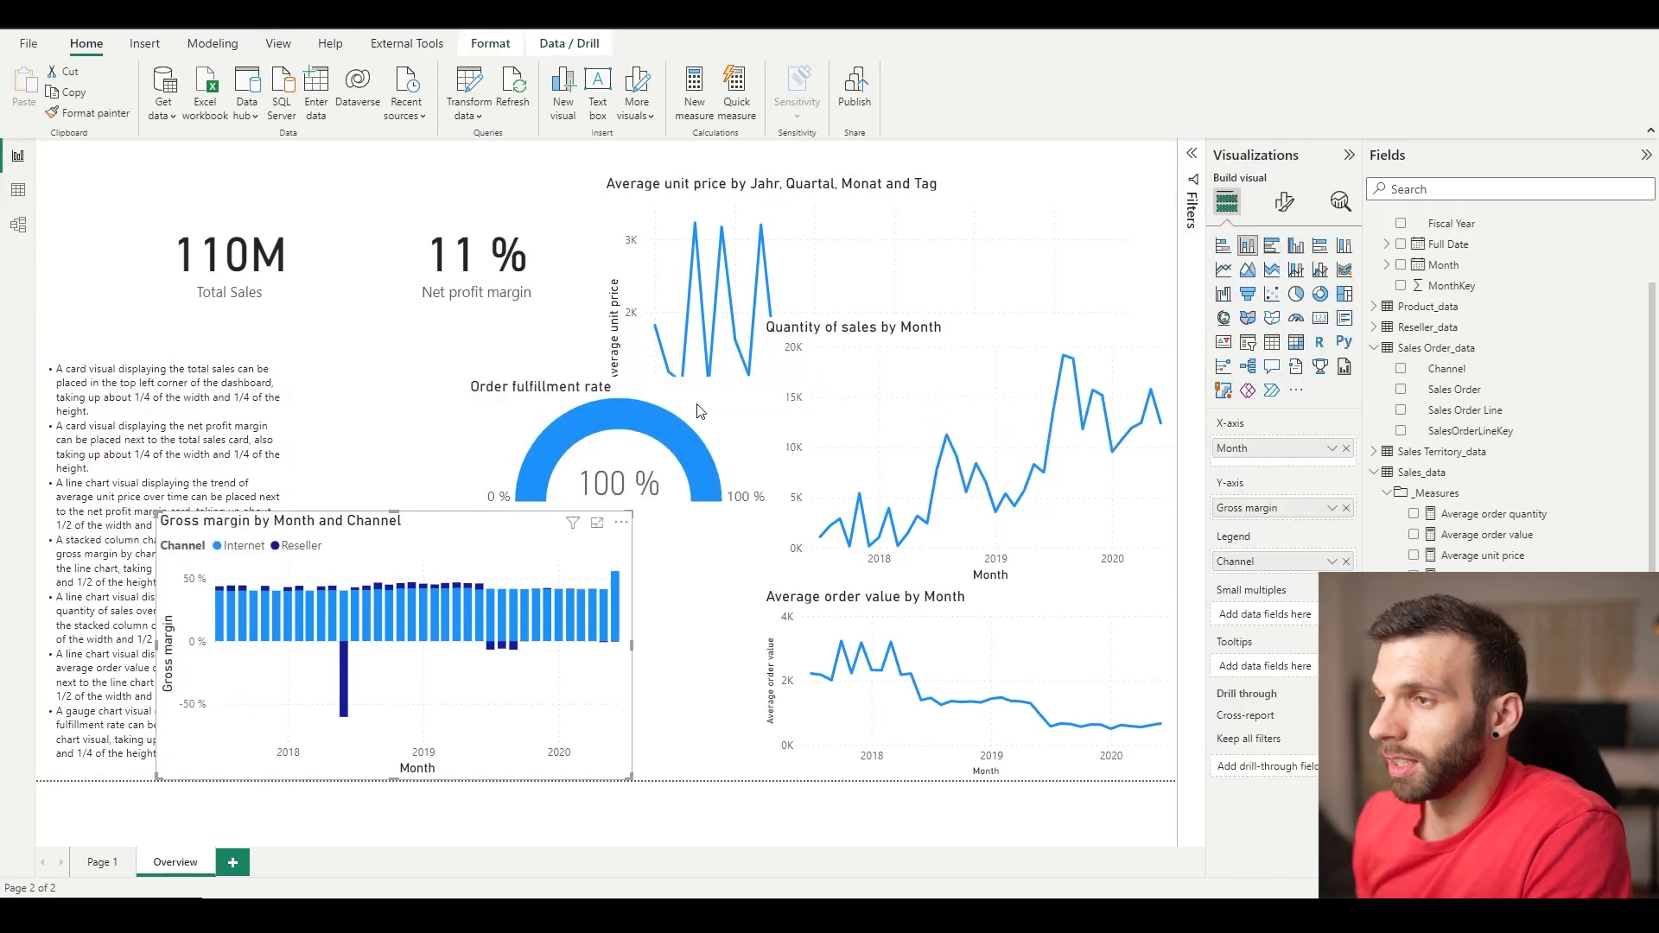
pyautogui.click(908, 175)
pyautogui.click(904, 201)
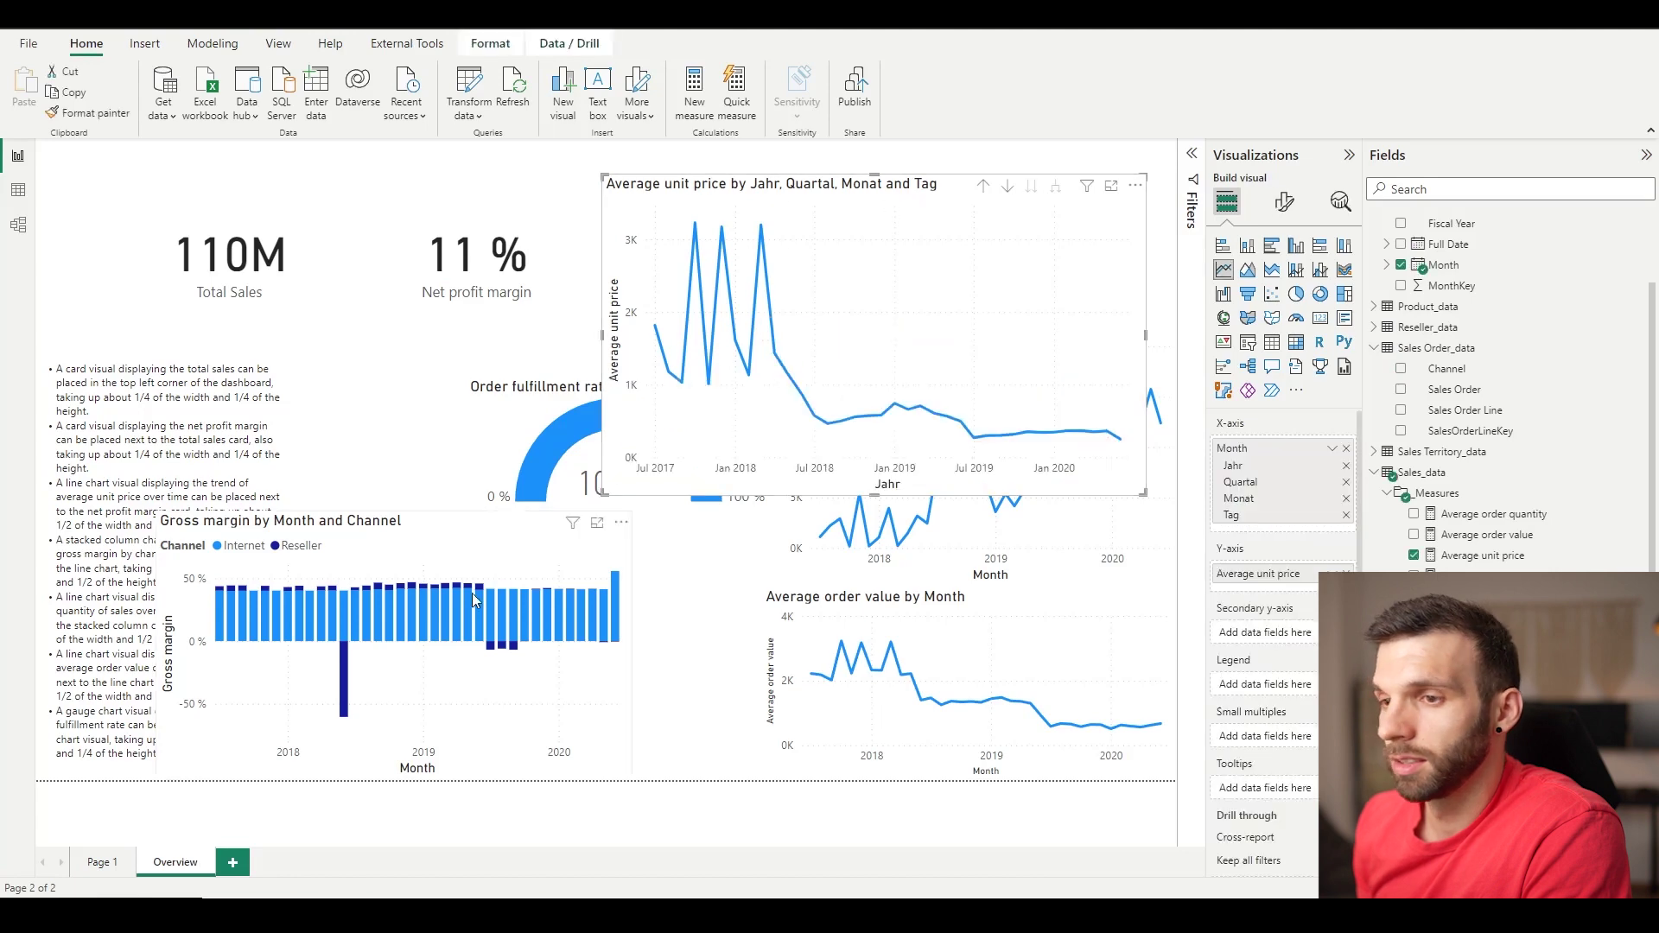
pyautogui.click(414, 544)
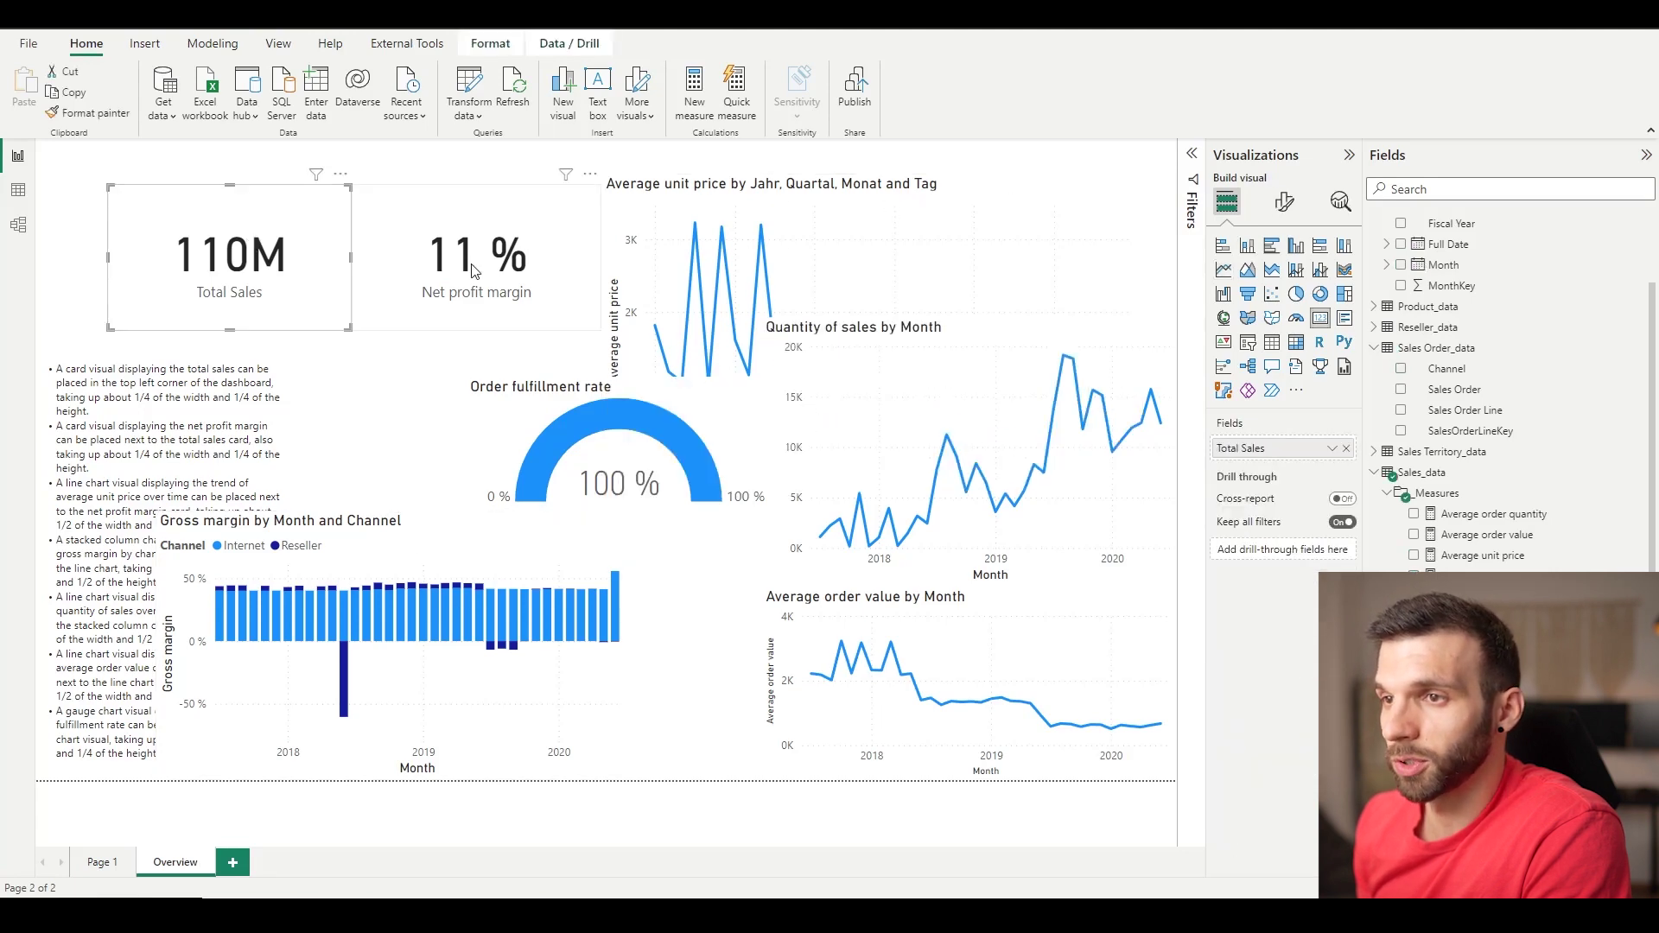
pyautogui.click(570, 255)
pyautogui.click(808, 192)
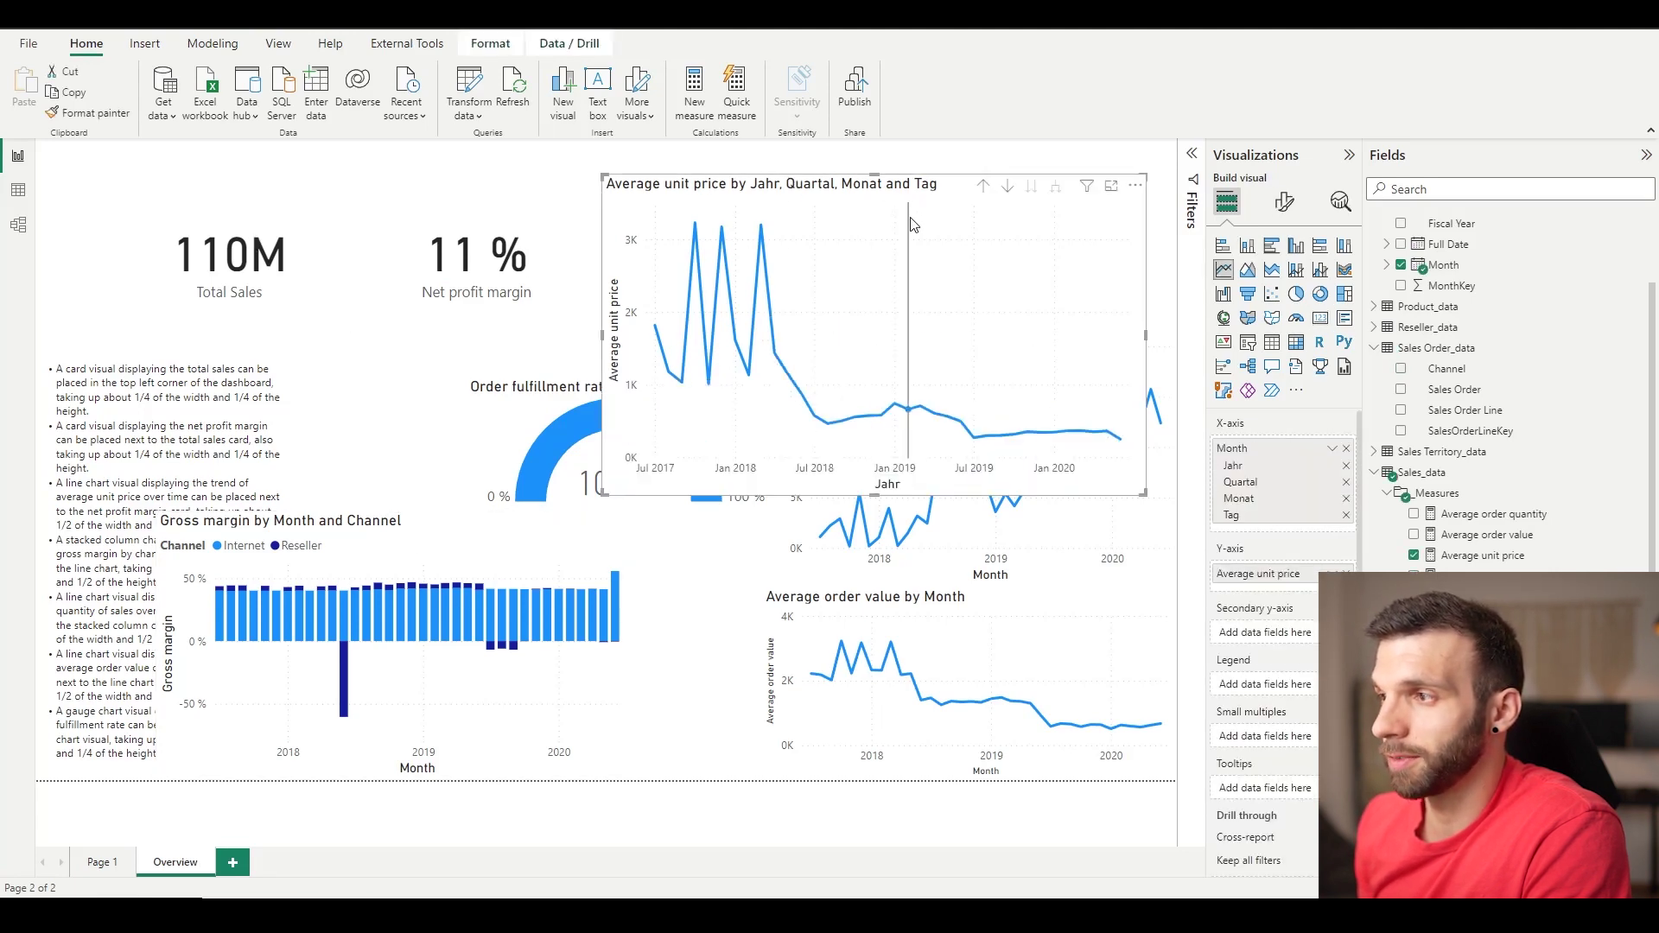
pyautogui.click(407, 524)
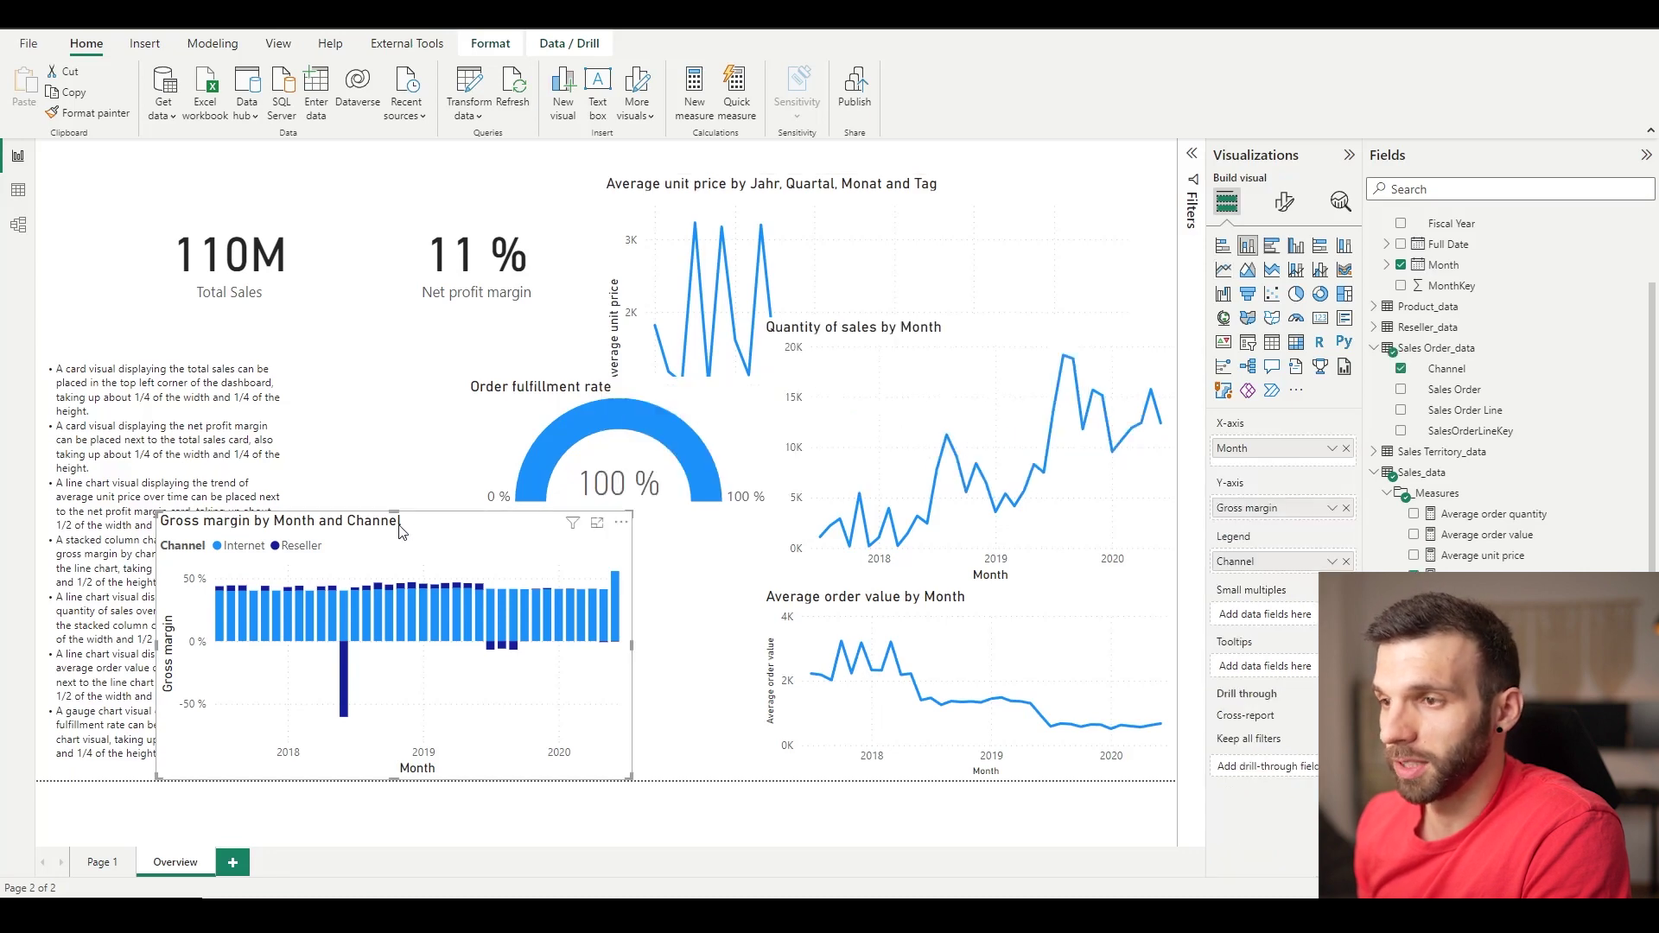
pyautogui.moveTo(407, 524); pyautogui.dragTo(1086, 467)
# Highlight the fifth layout bullet about the quantity chart, then select the gross margin chart.
pyautogui.click(72, 598)
pyautogui.moveTo(72, 598); pyautogui.dragTo(237, 639)
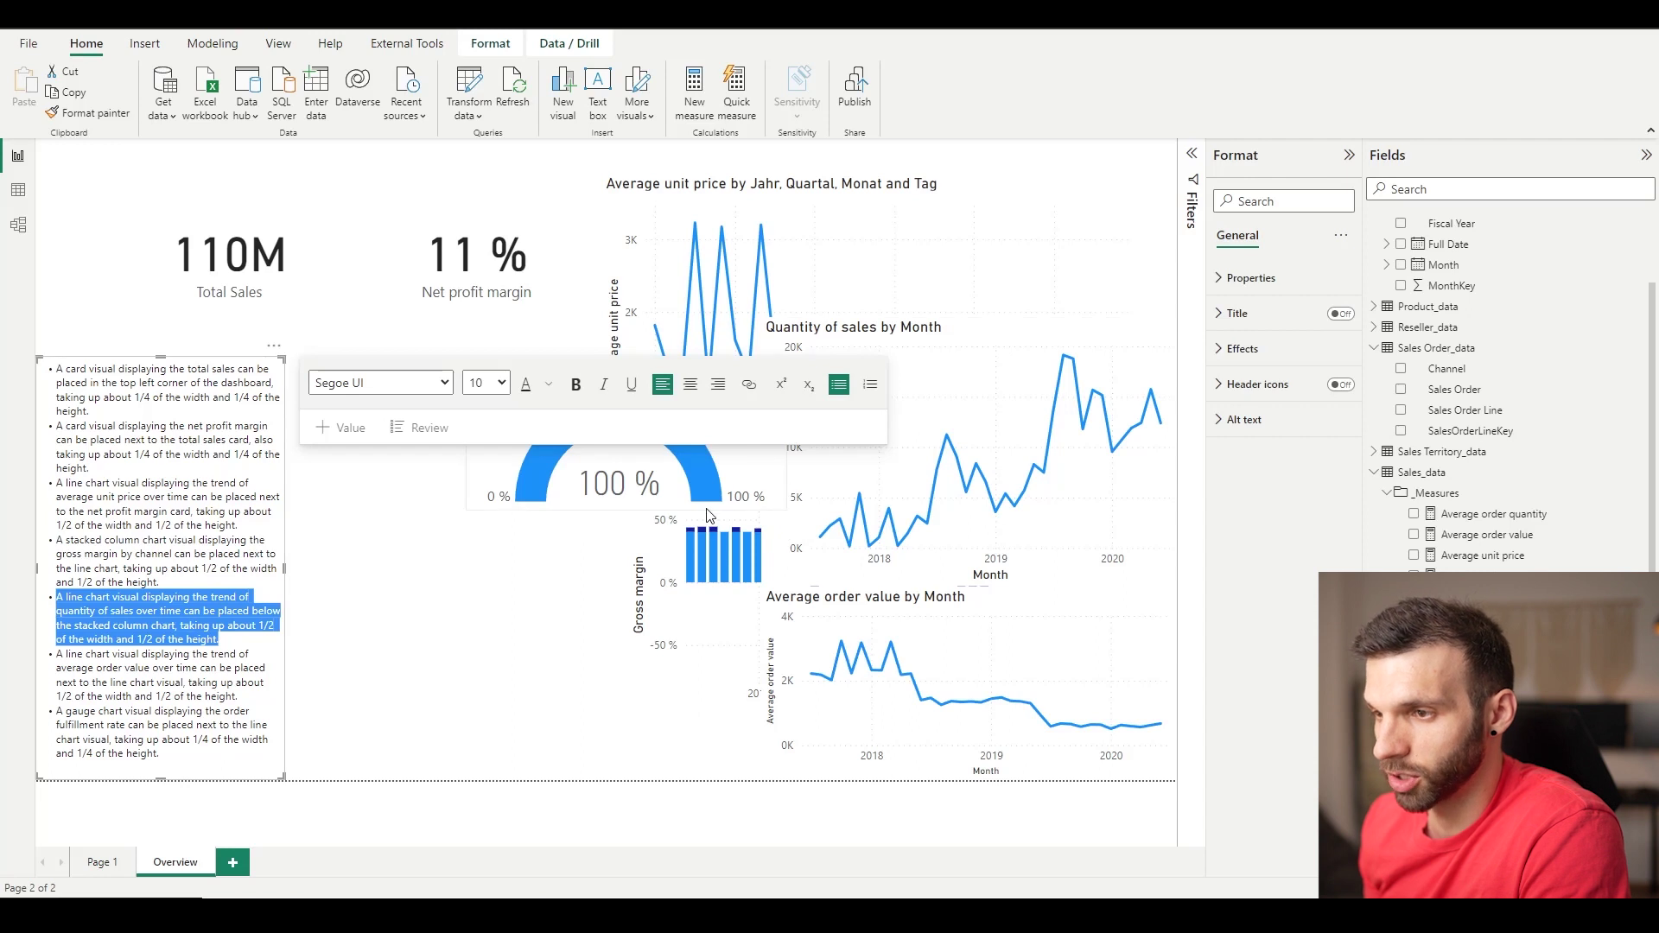
pyautogui.click(666, 529)
# Move gross margin under the cards and the Quantity of sales chart to the lower left.
pyautogui.moveTo(672, 525); pyautogui.dragTo(134, 324)
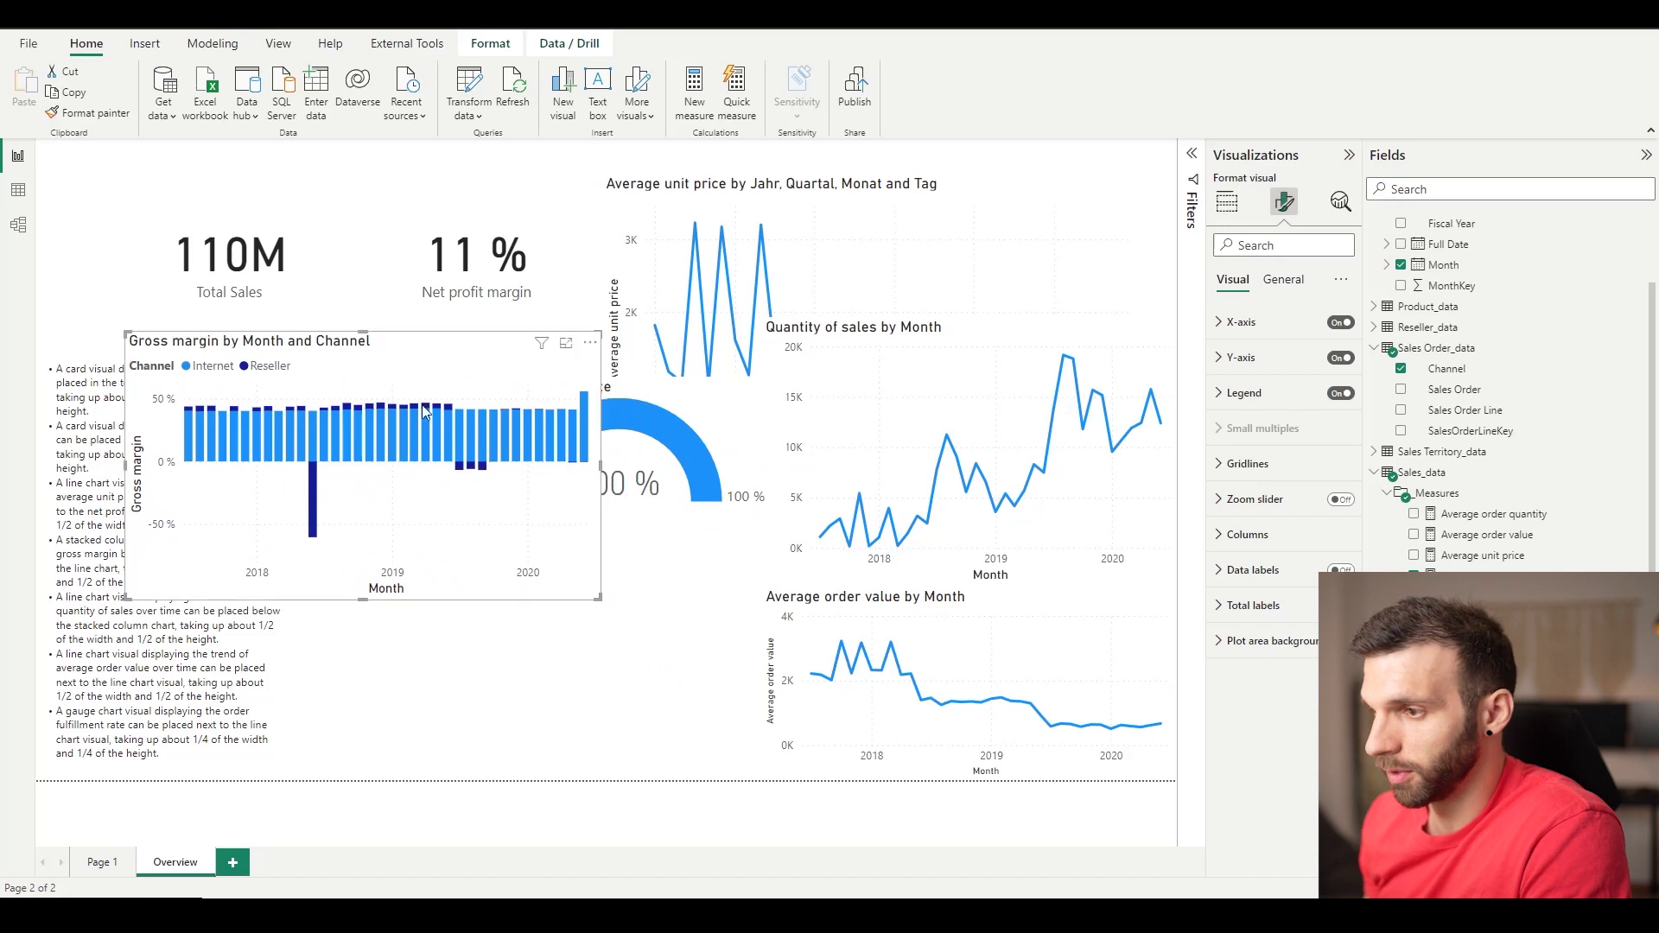
pyautogui.click(899, 327)
pyautogui.moveTo(899, 327); pyautogui.dragTo(304, 518)
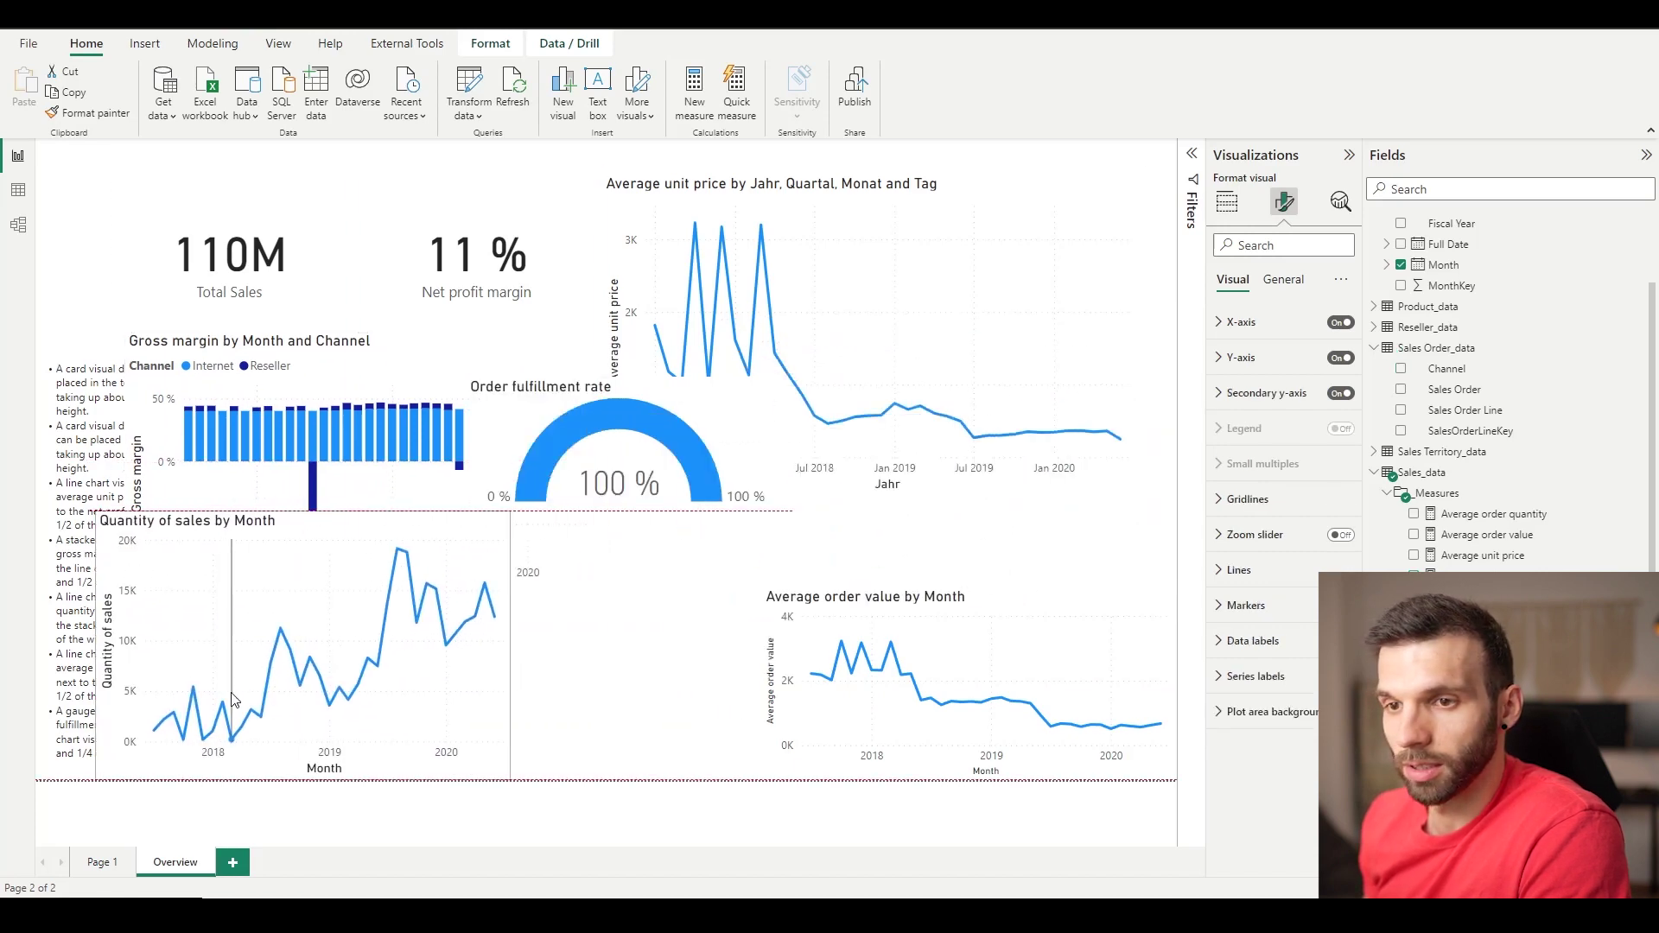
pyautogui.moveTo(307, 700); pyautogui.dragTo(310, 700)
# Check the average order value bullet and move the Average order value chart up and left.
pyautogui.click(129, 660)
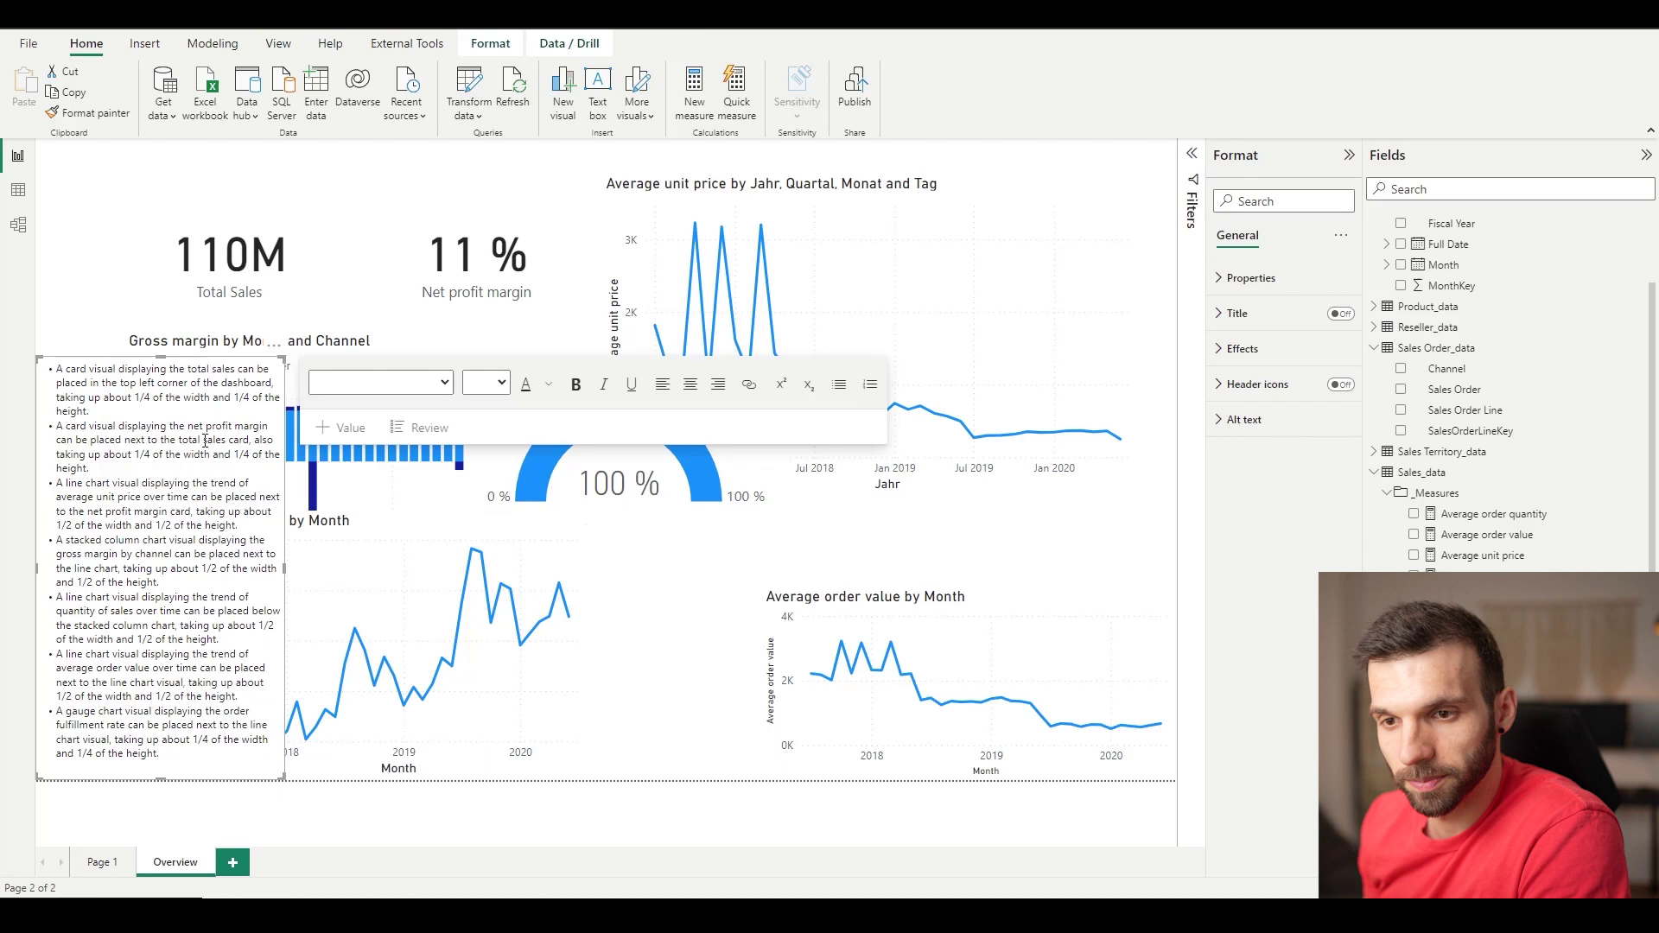
pyautogui.click(76, 668)
pyautogui.moveTo(67, 657); pyautogui.dragTo(278, 696)
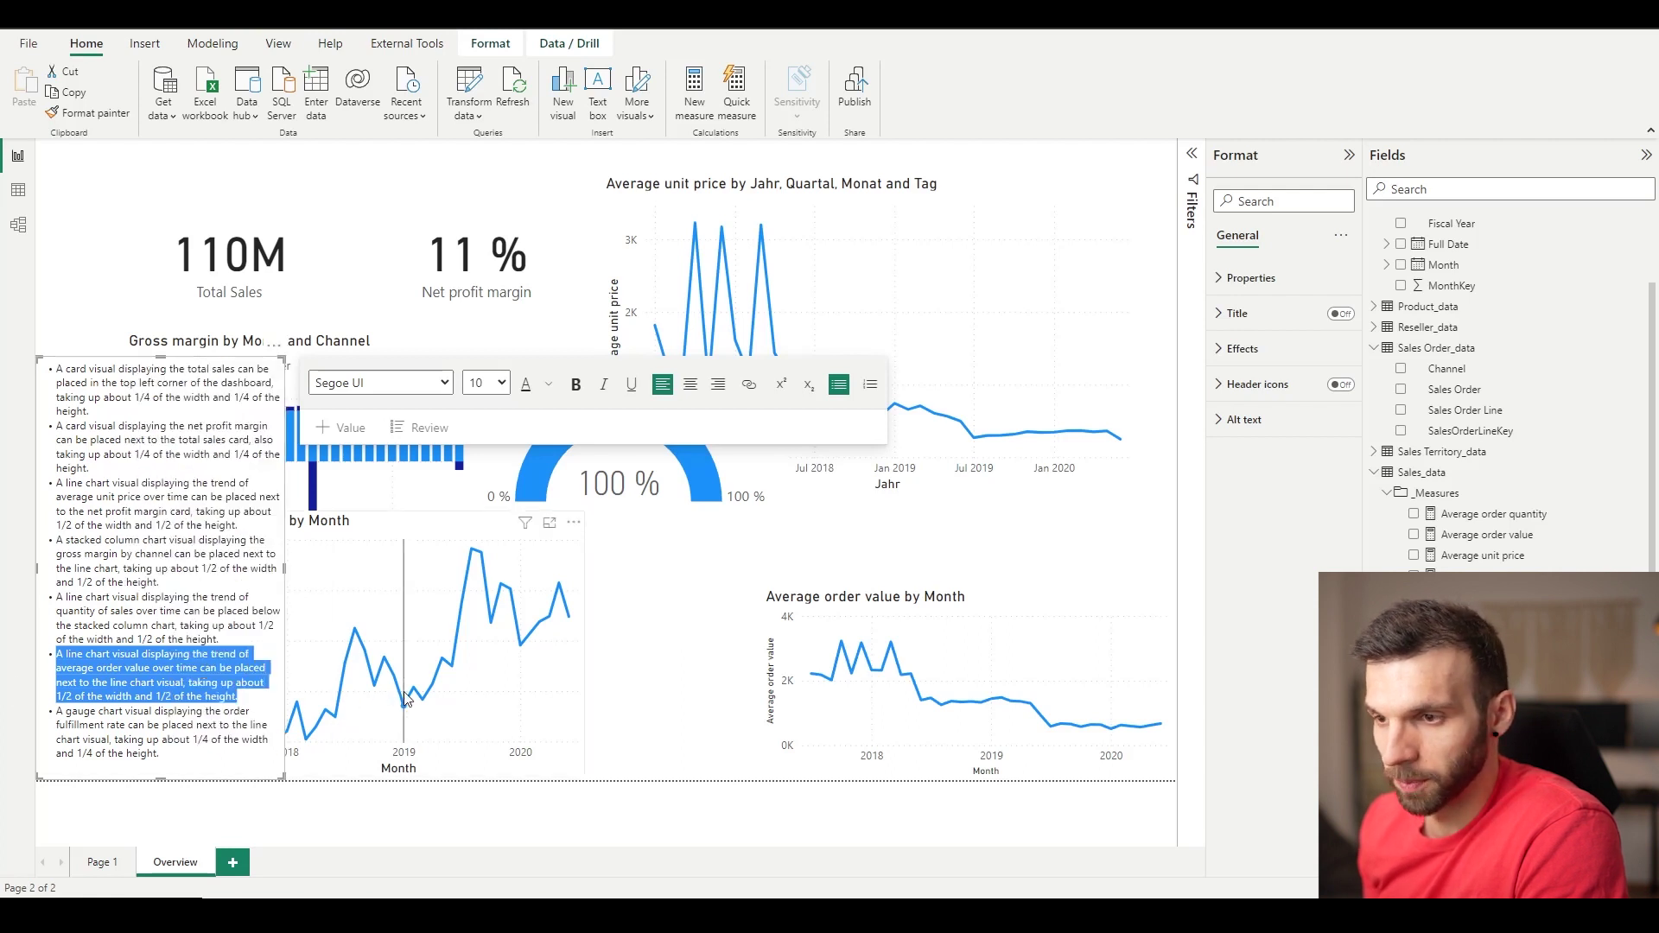
pyautogui.click(890, 598)
pyautogui.moveTo(890, 598); pyautogui.dragTo(763, 567)
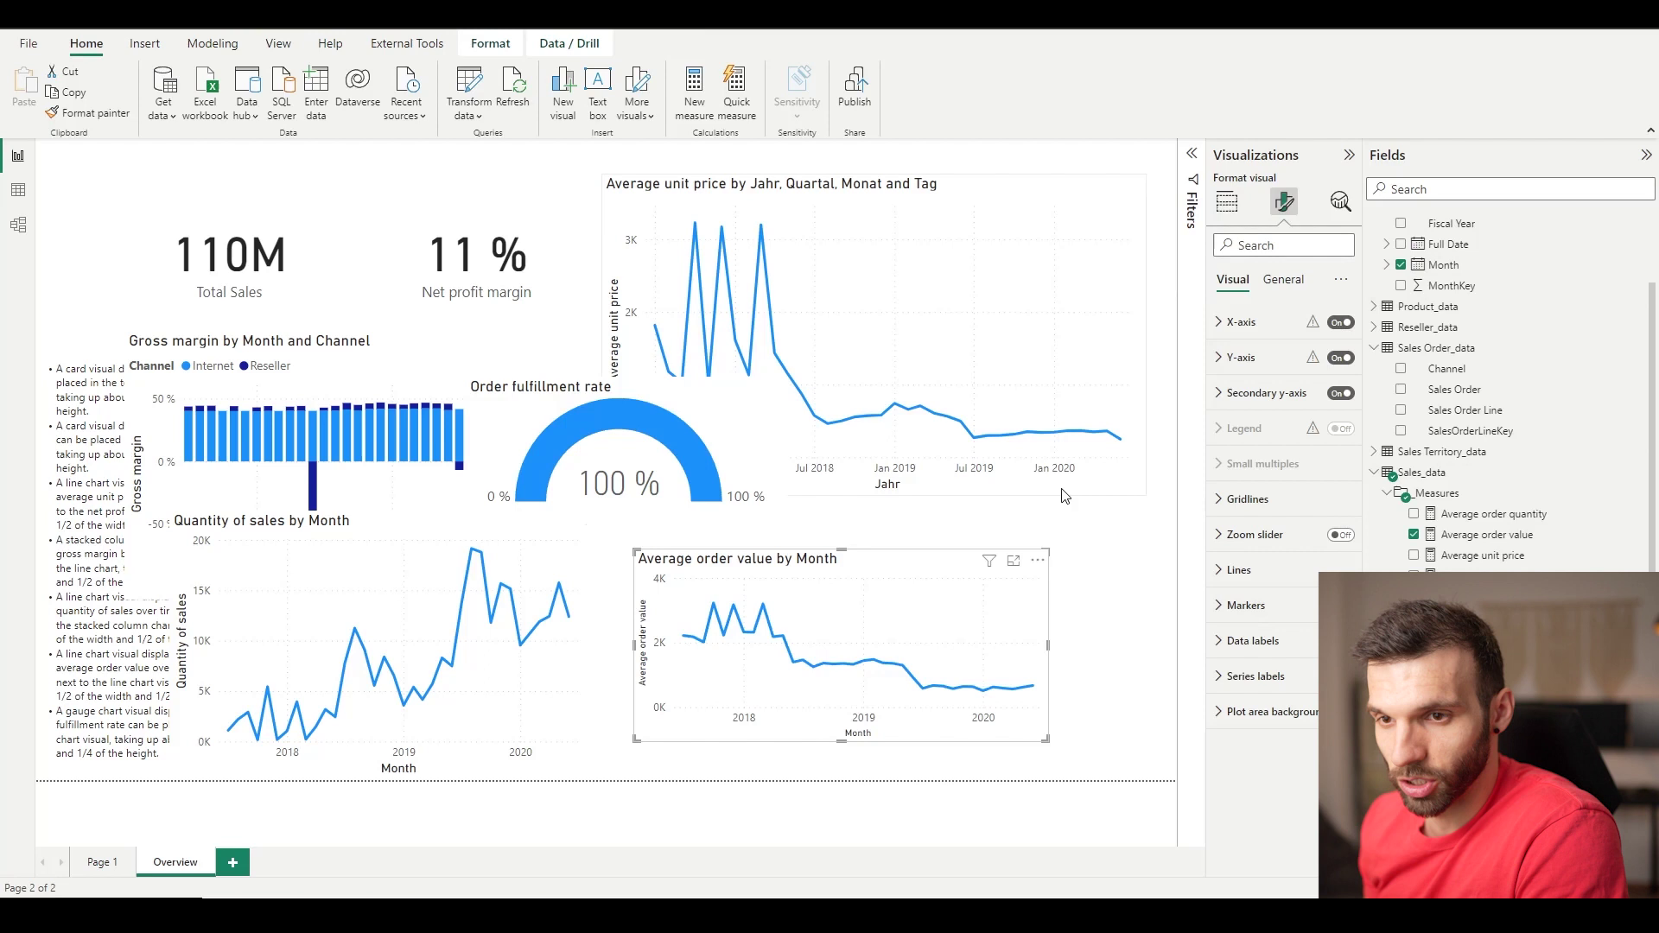
# Nudge Average order value slightly right and delete the layout-notes text box.
pyautogui.click(84, 363)
pyautogui.click(132, 725)
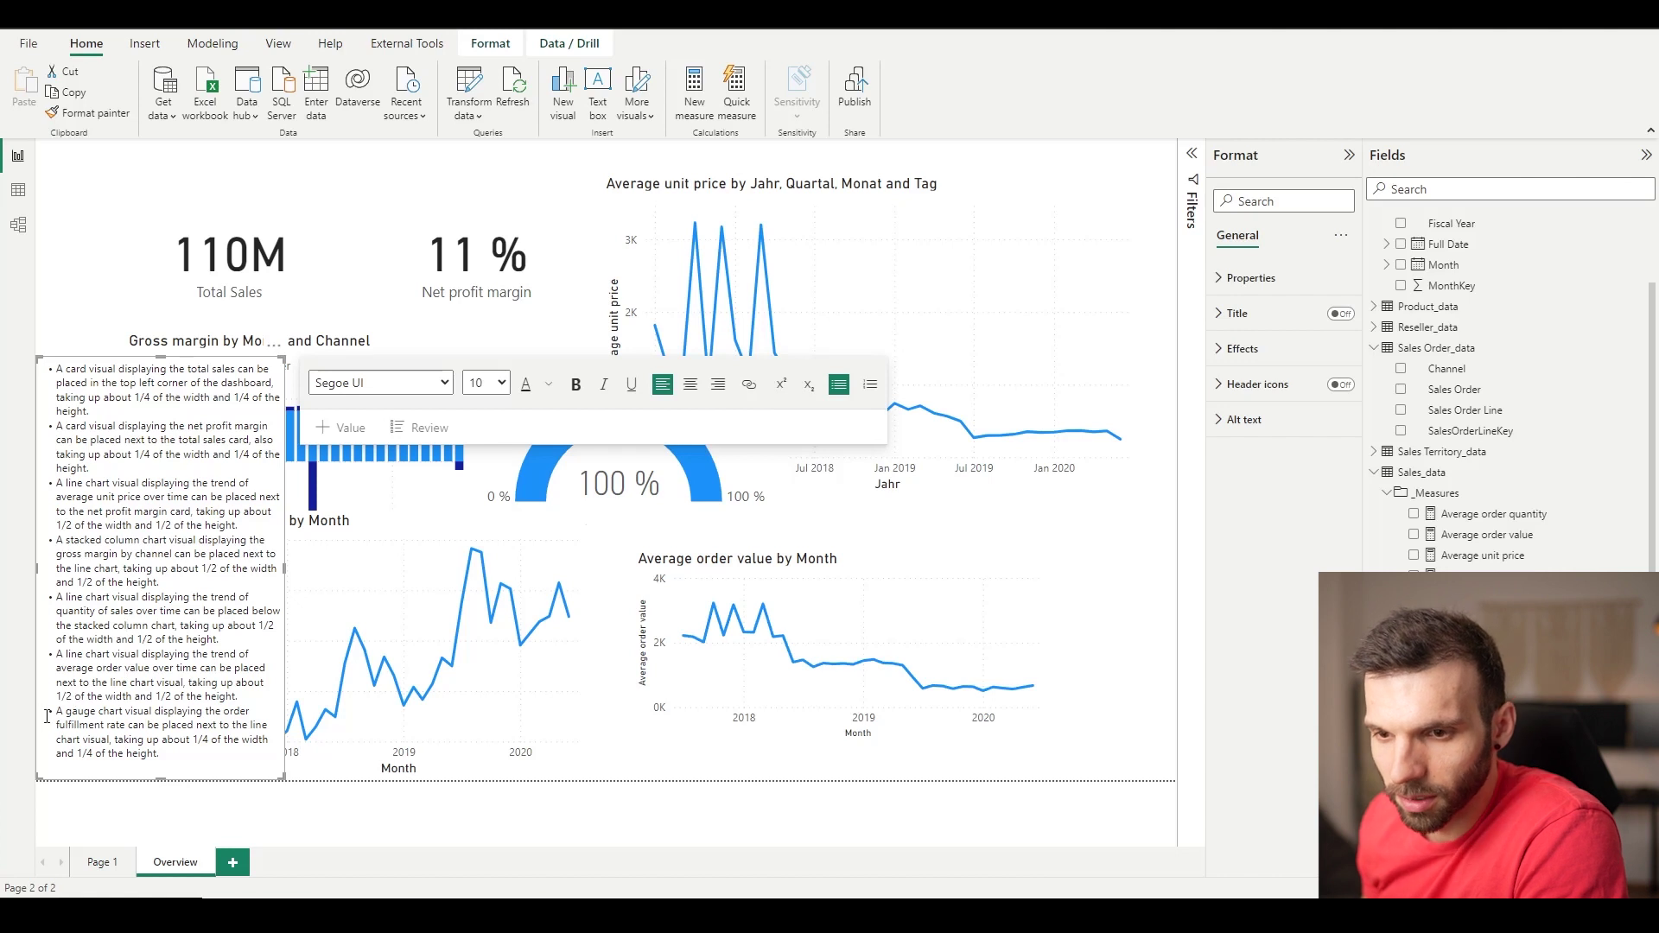
pyautogui.moveTo(56, 710); pyautogui.dragTo(188, 752)
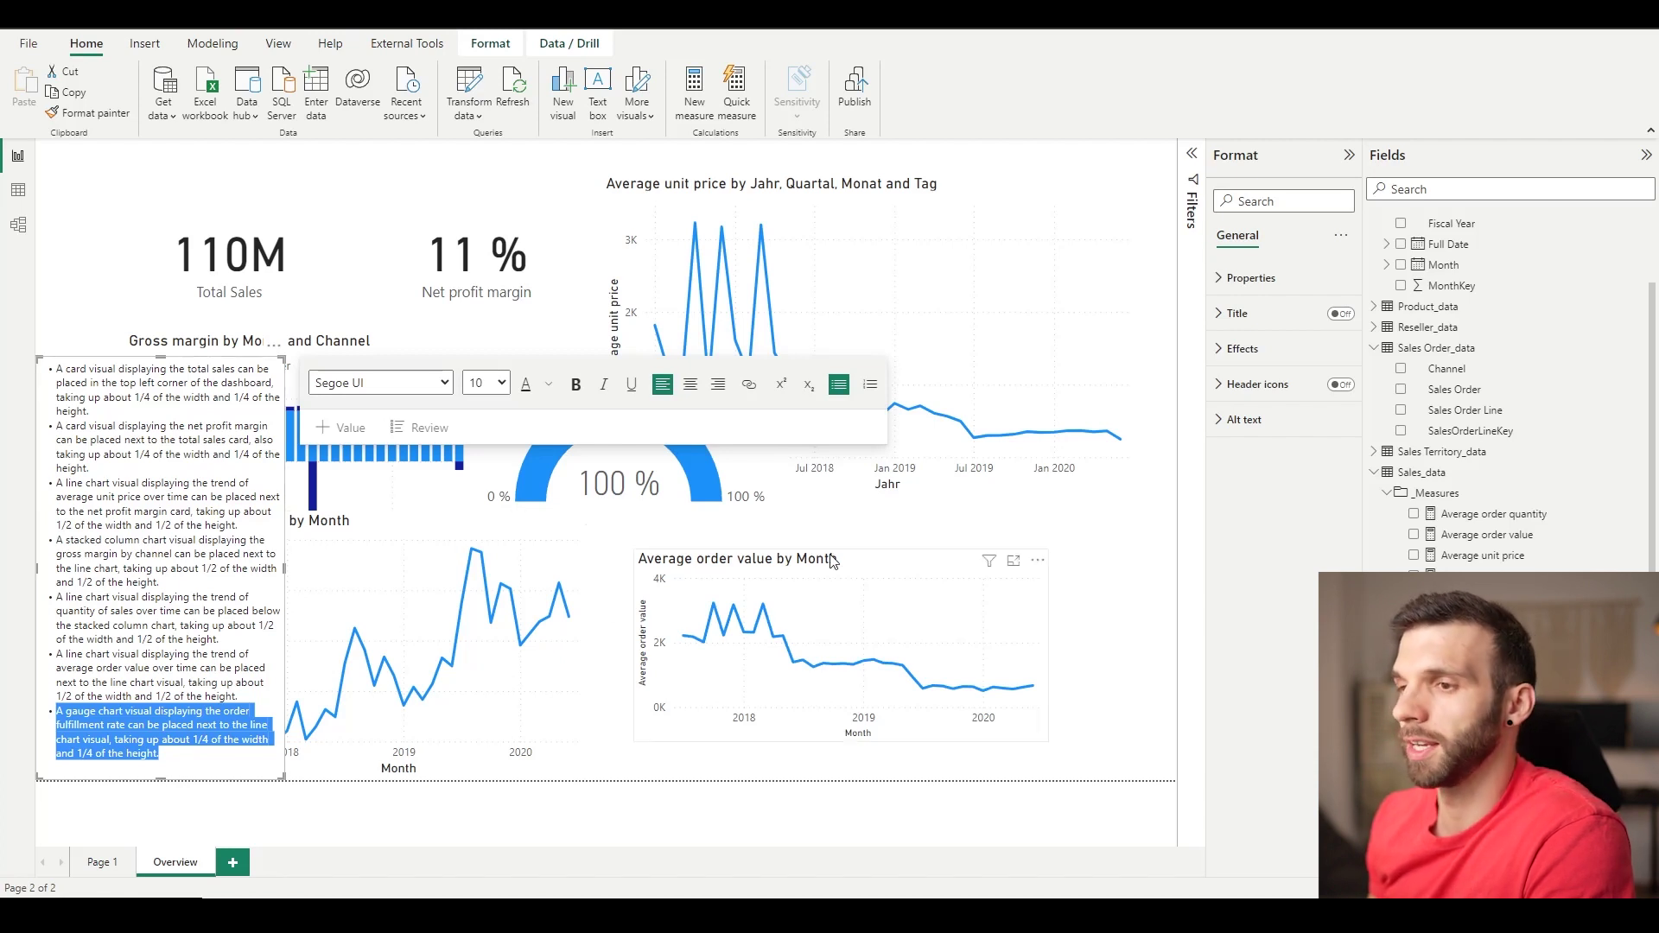
pyautogui.moveTo(832, 562); pyautogui.dragTo(879, 561)
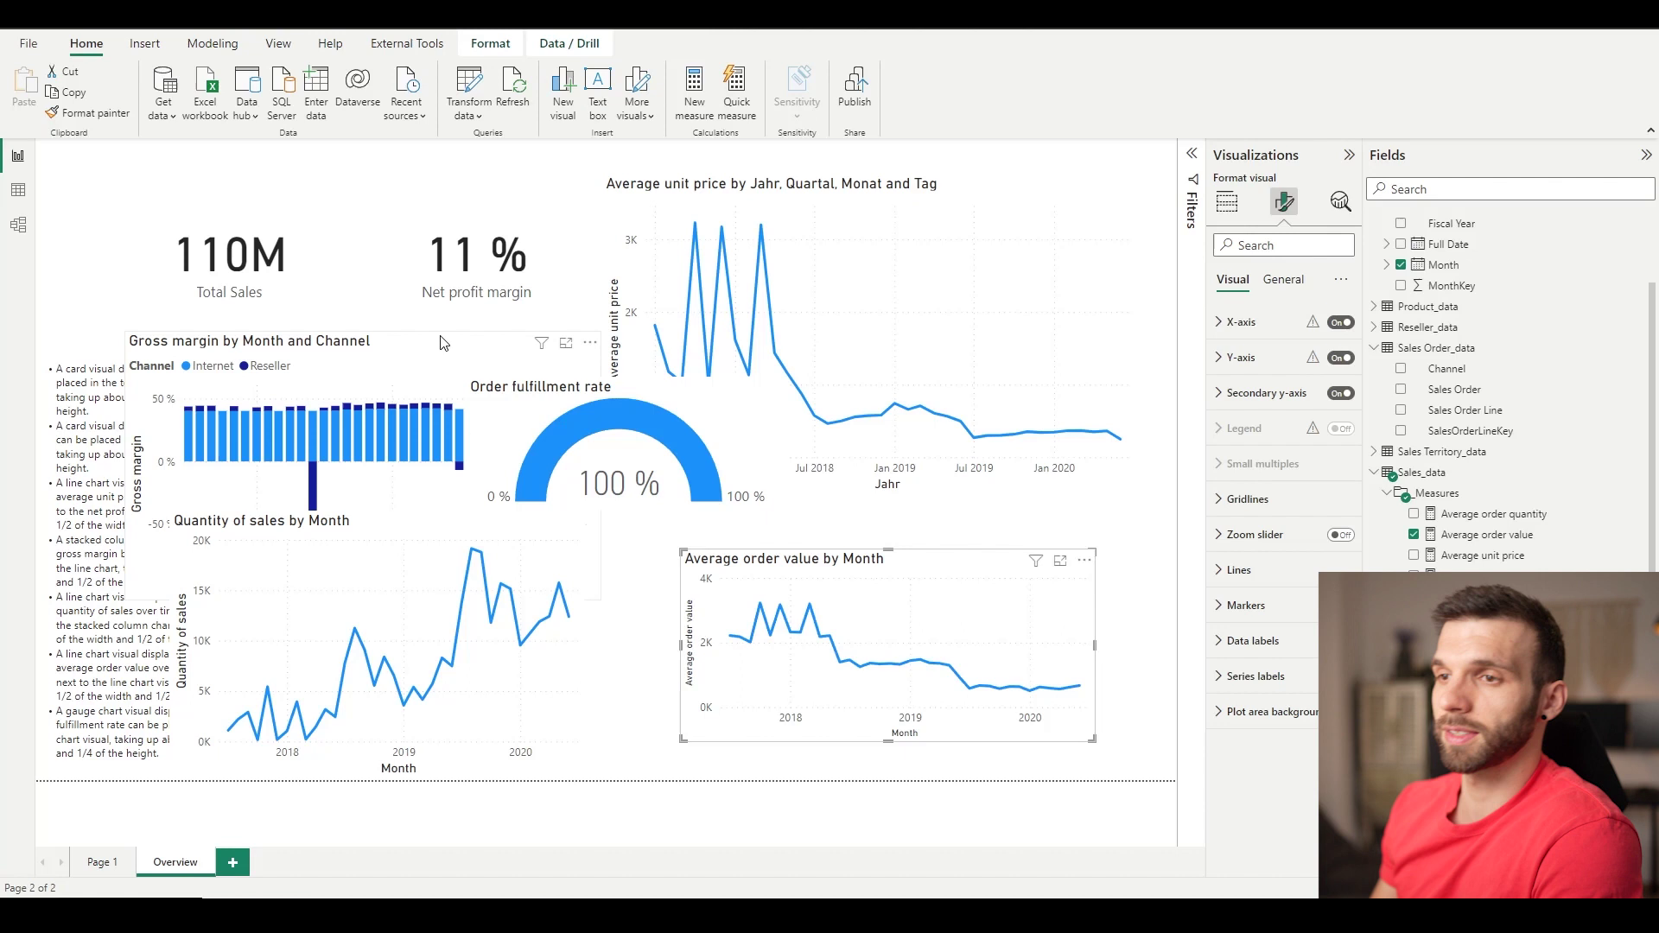
pyautogui.click(778, 168)
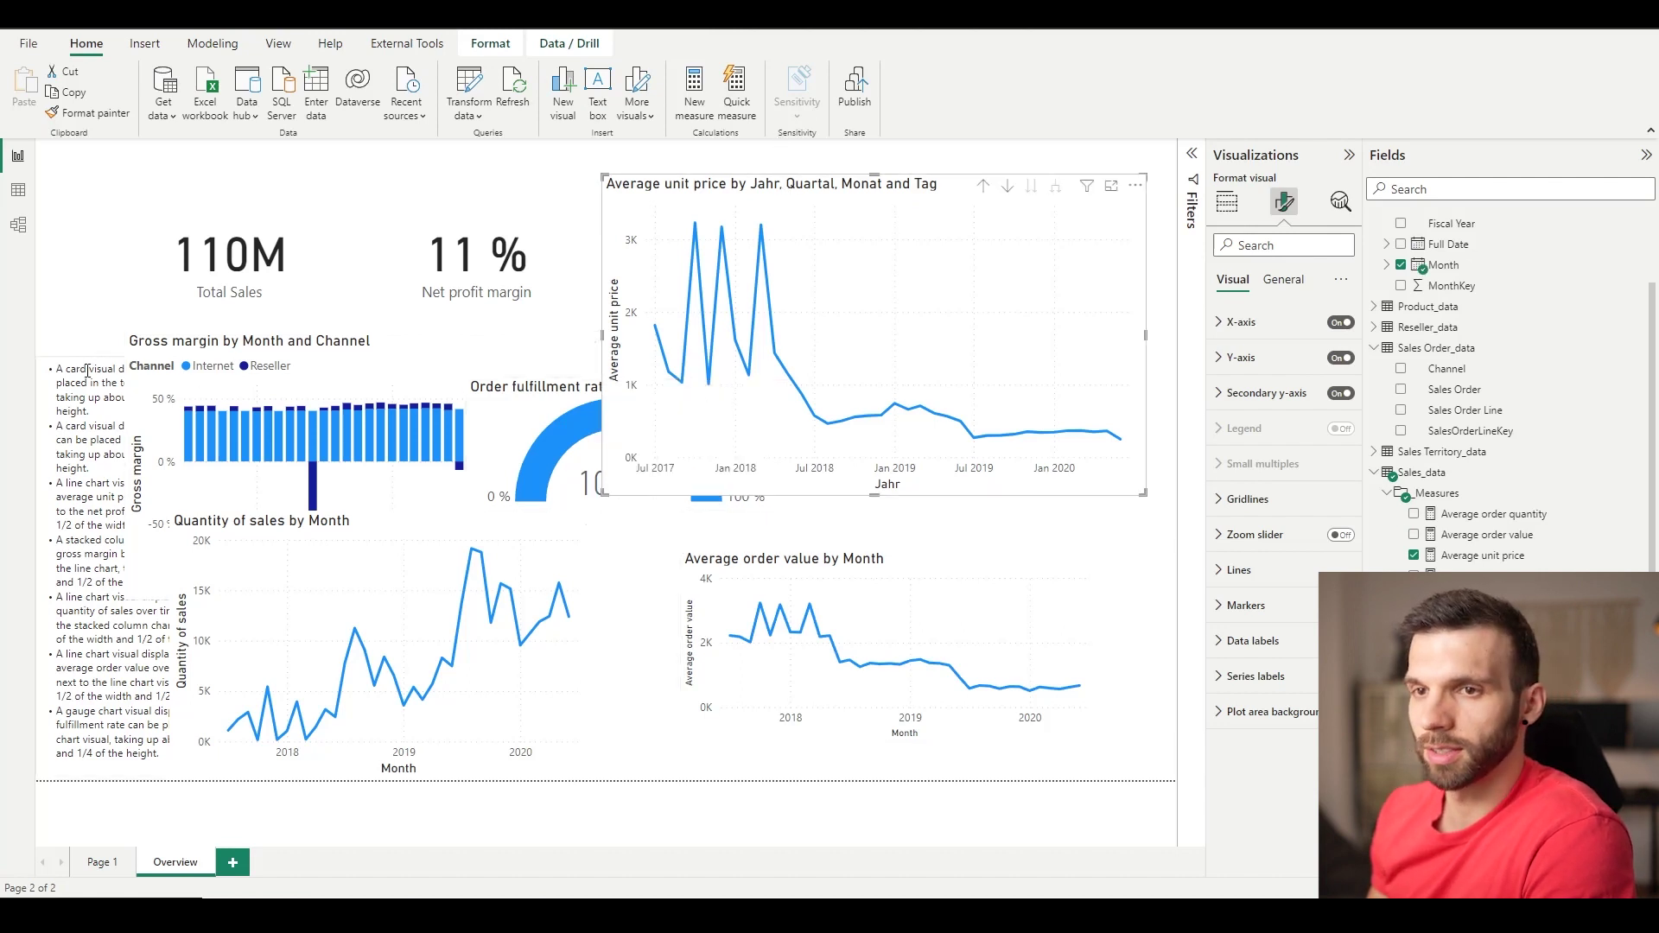
pyautogui.click(86, 363)
pyautogui.press('Delete')
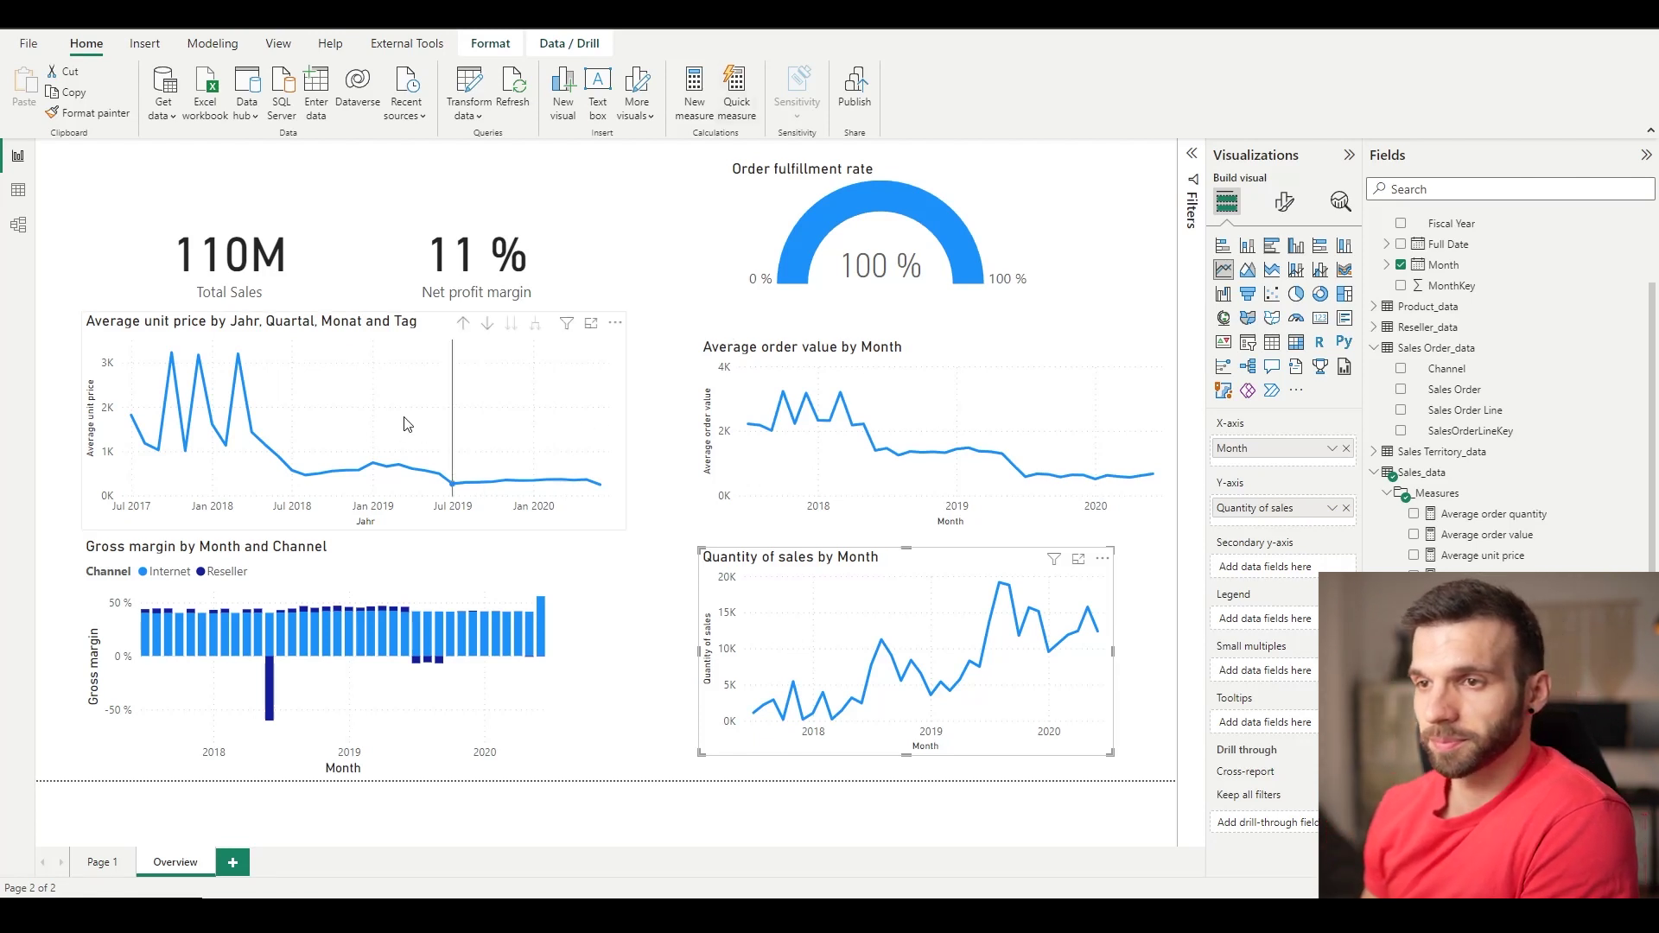
# Click the empty canvas to deselect the Quantity of sales chart.
pyautogui.click(458, 531)
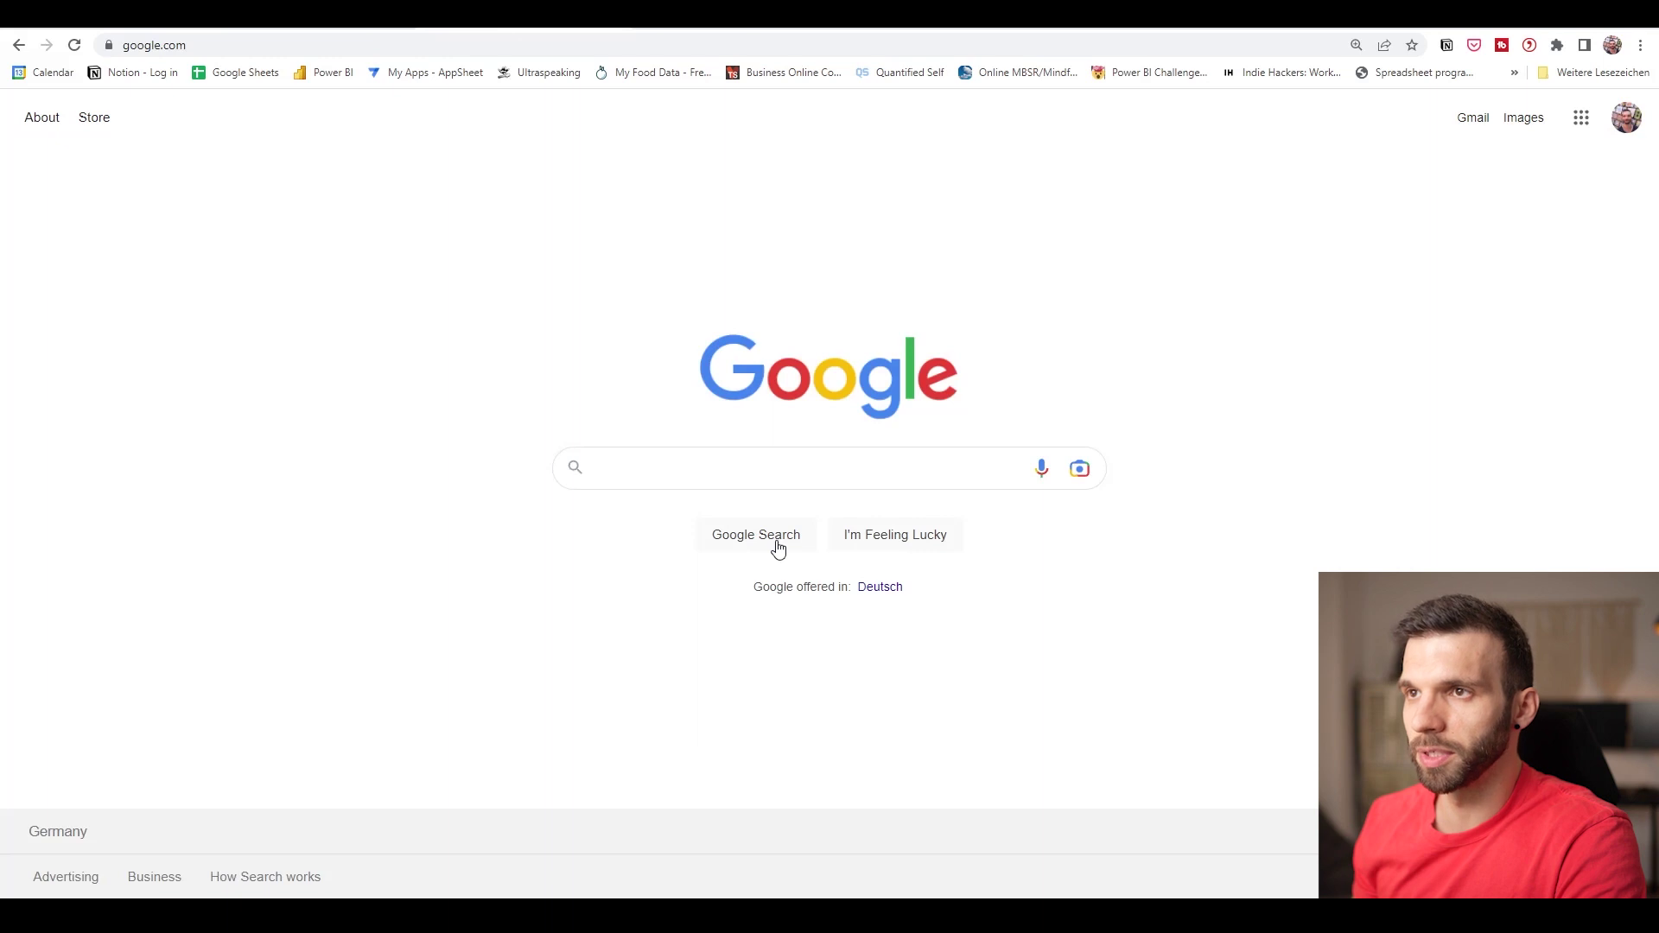
# Search Google for 'midjourney'.
pyautogui.click(708, 468)
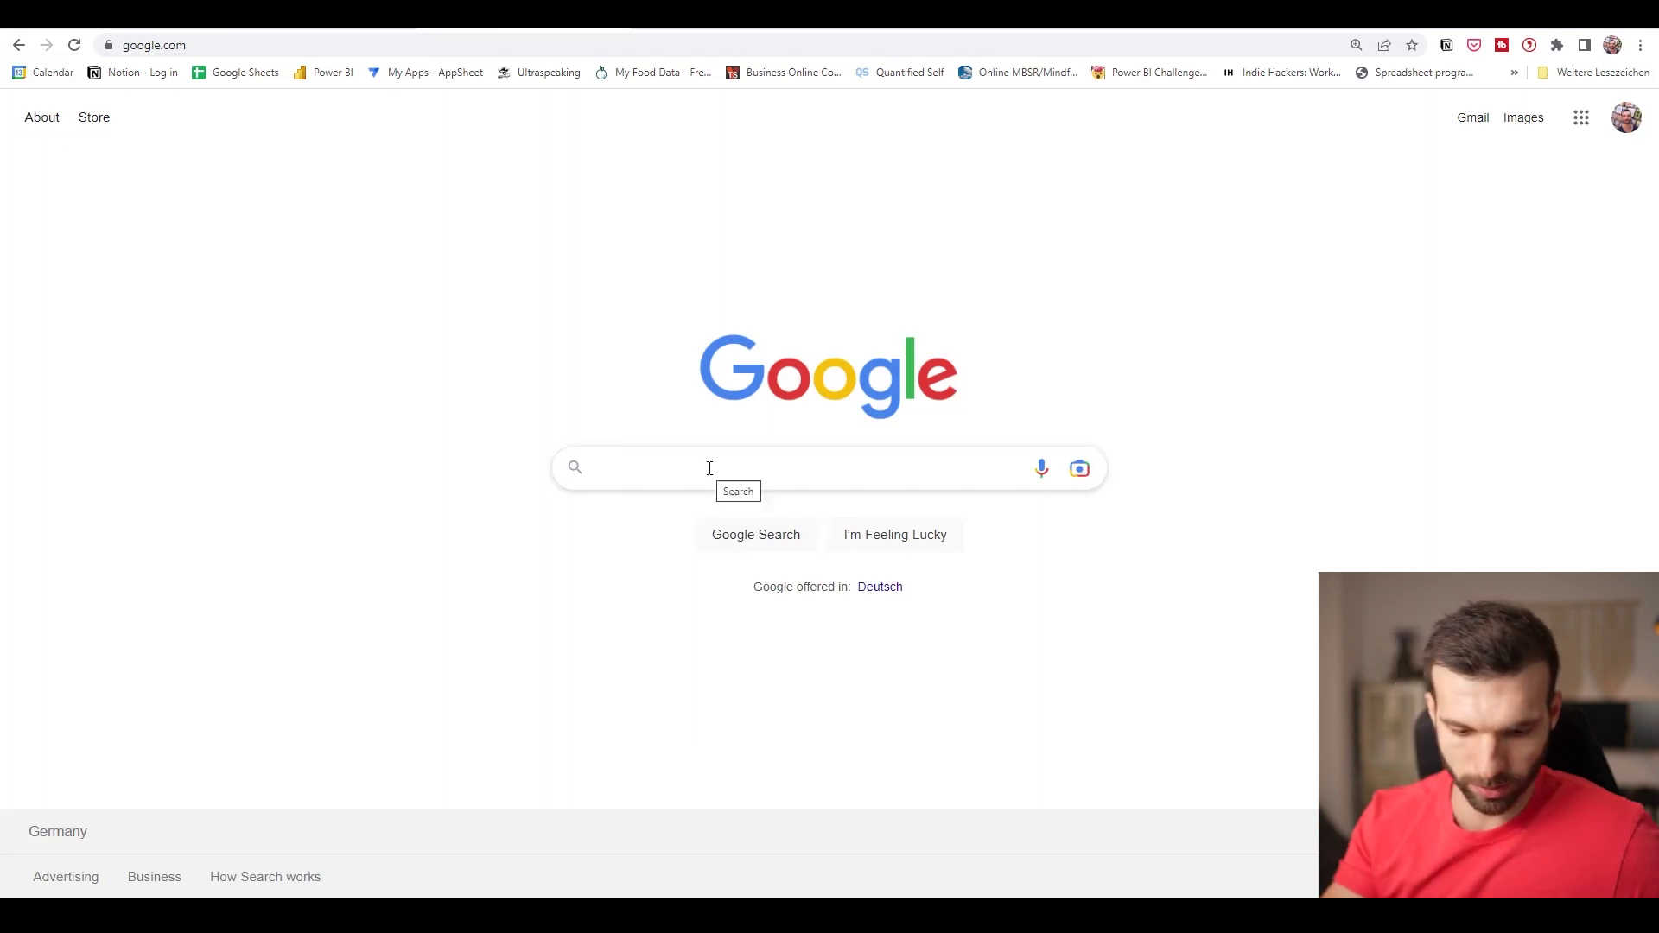
pyautogui.write('modjourney')
pyautogui.press('Return')
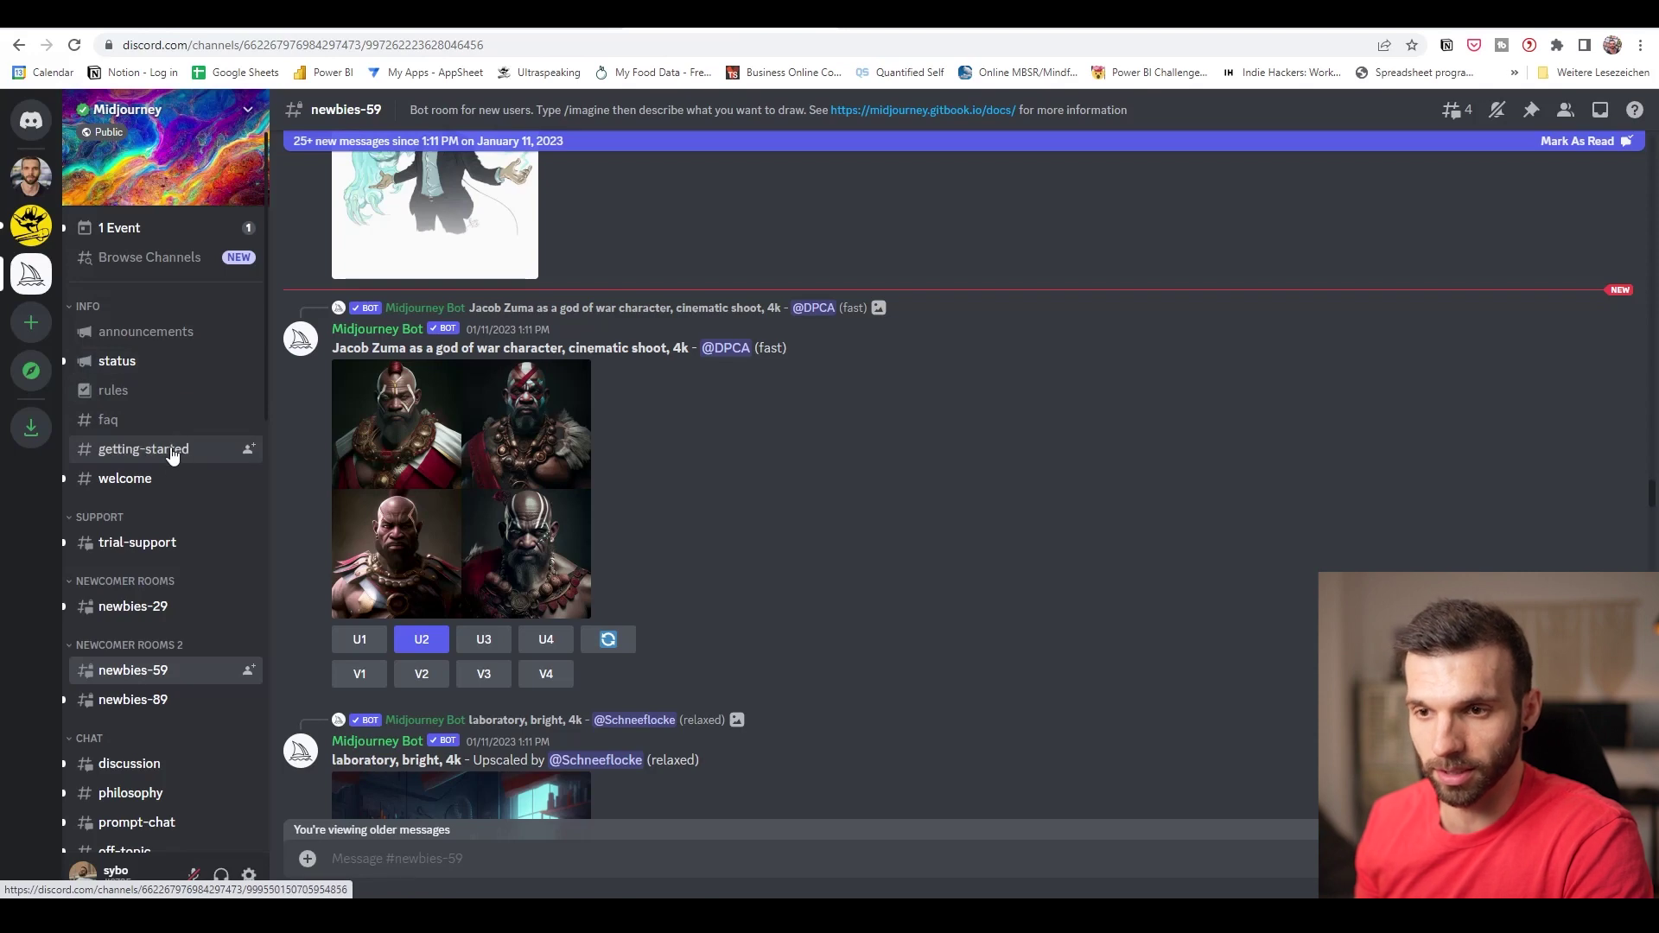
# Scroll down through the newbies-59 channel's image posts.
pyautogui.moveTo(138, 674)
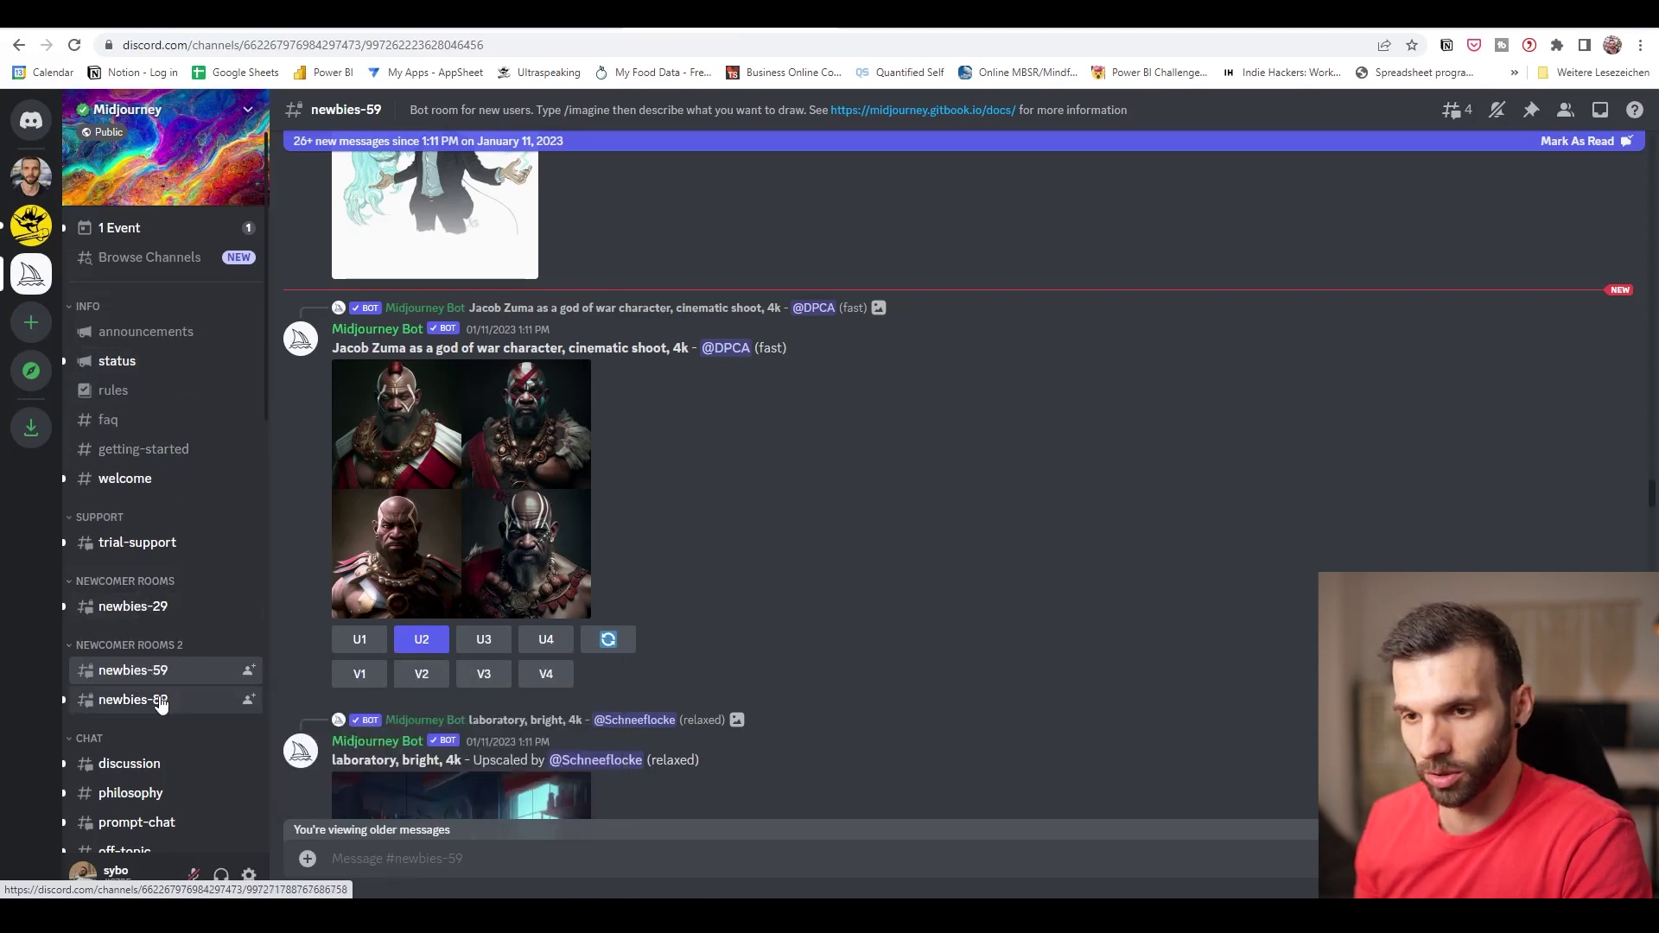
pyautogui.scroll(-10, 799, 484)
pyautogui.scroll(-10, 800, 484)
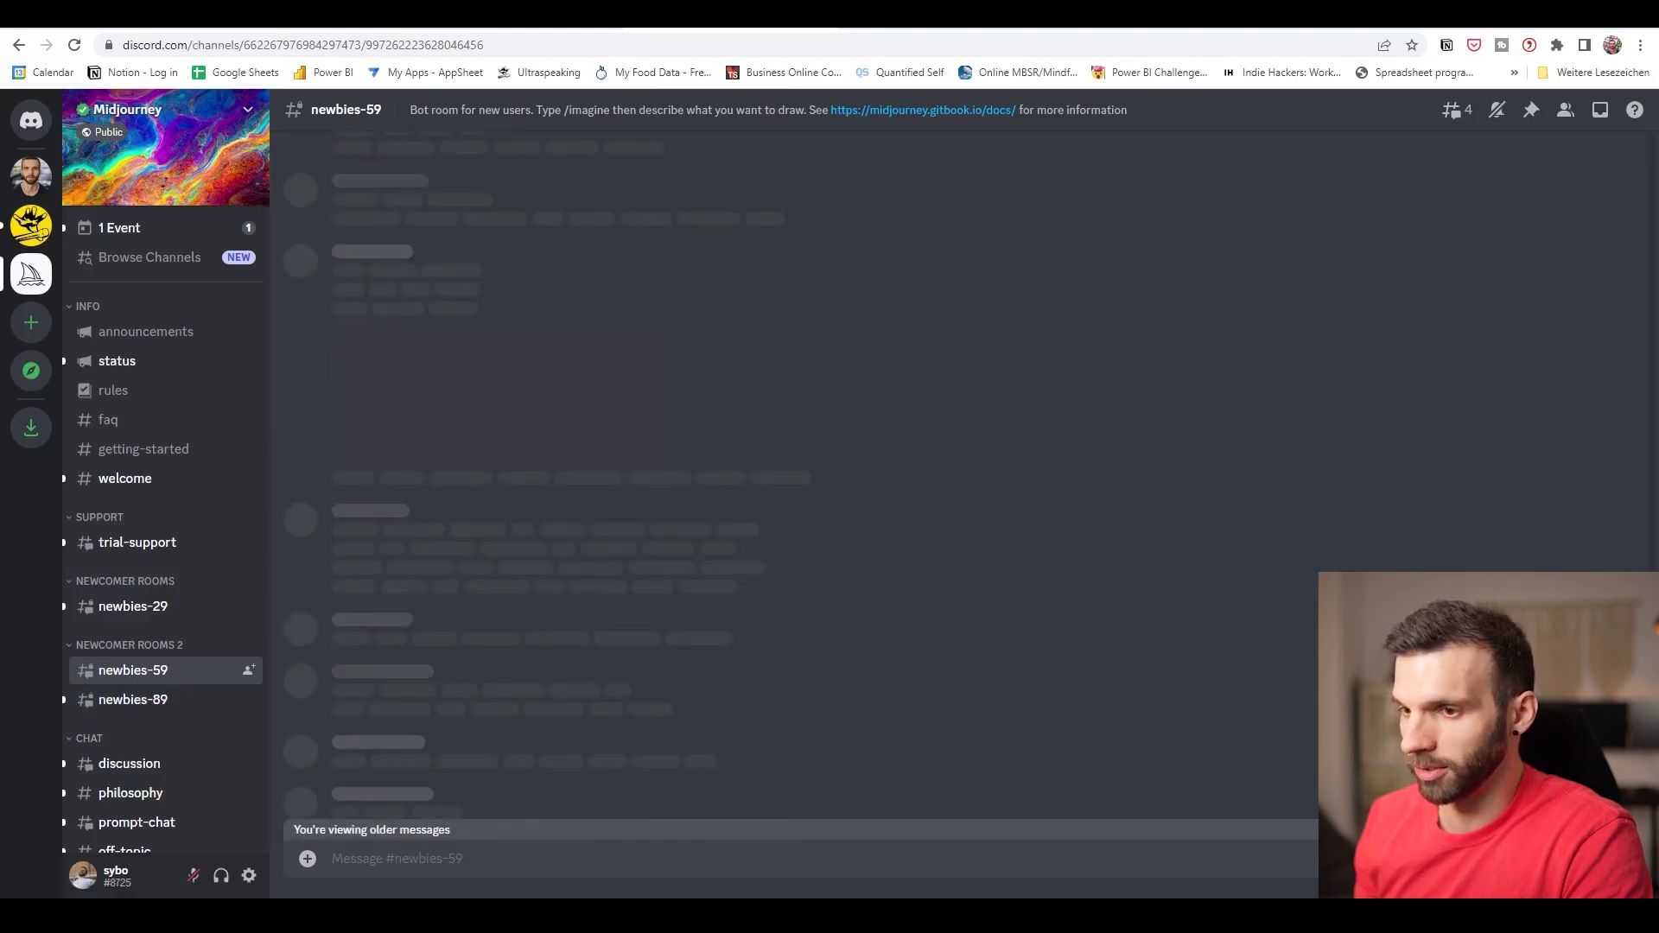
pyautogui.scroll(-5, 548, 718)
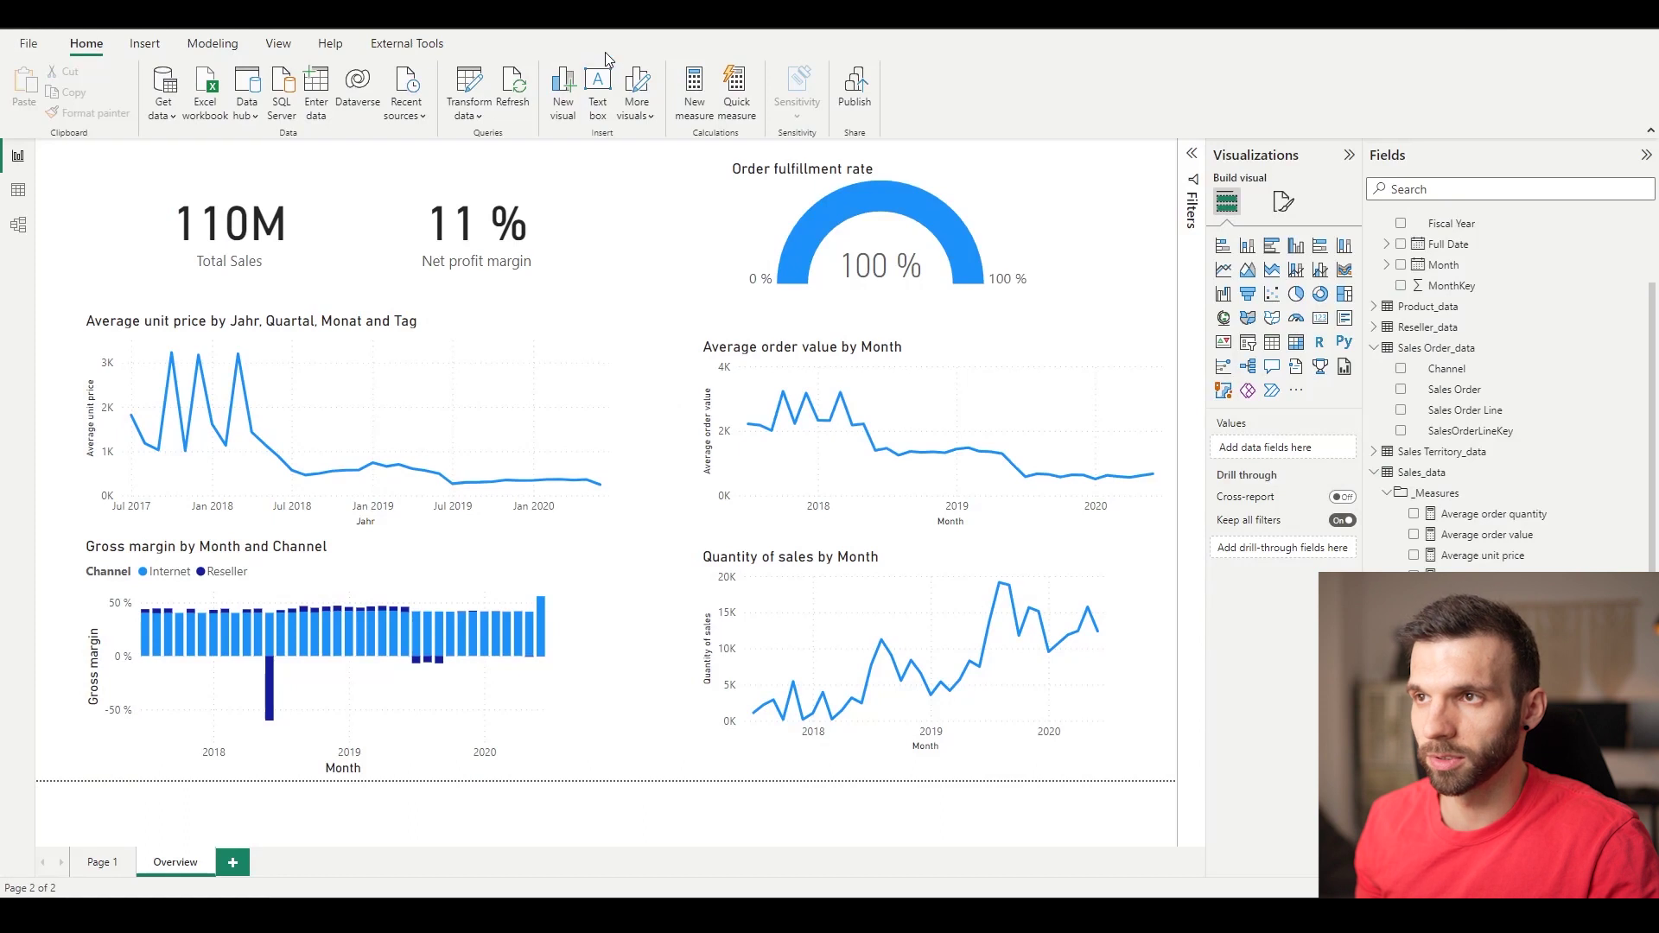
# Add a text box prompt: 'Create a sales dashboard in power bi with 2 cards, top left corner…'.
pyautogui.click(597, 85)
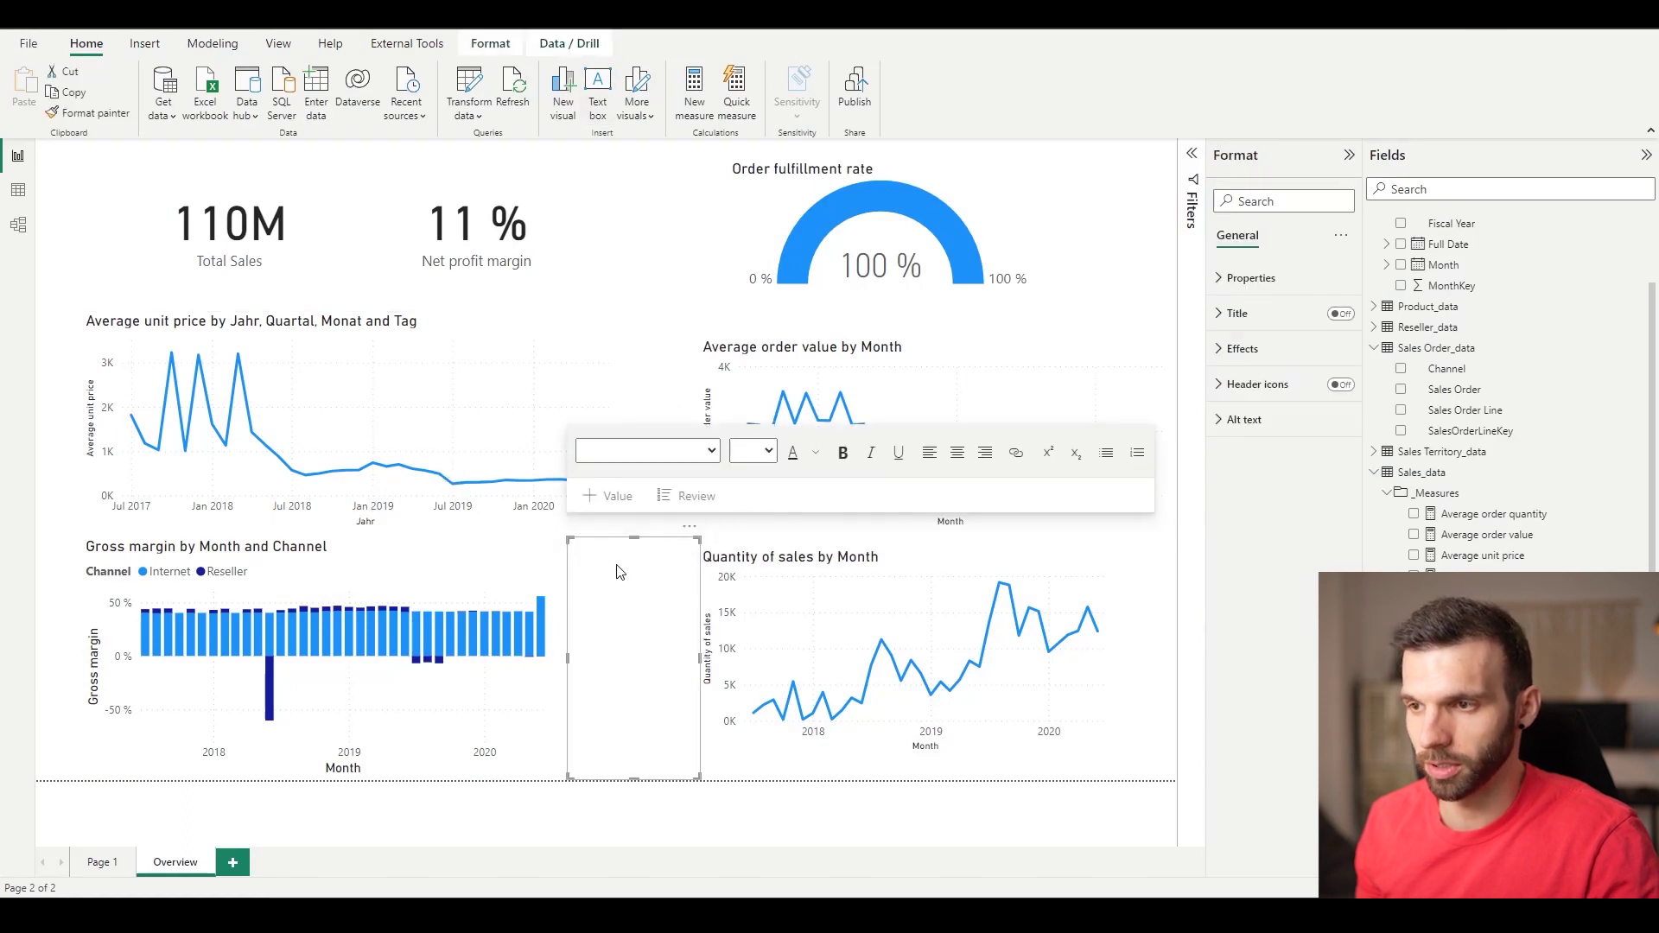
pyautogui.click(617, 553)
pyautogui.write('Cre')
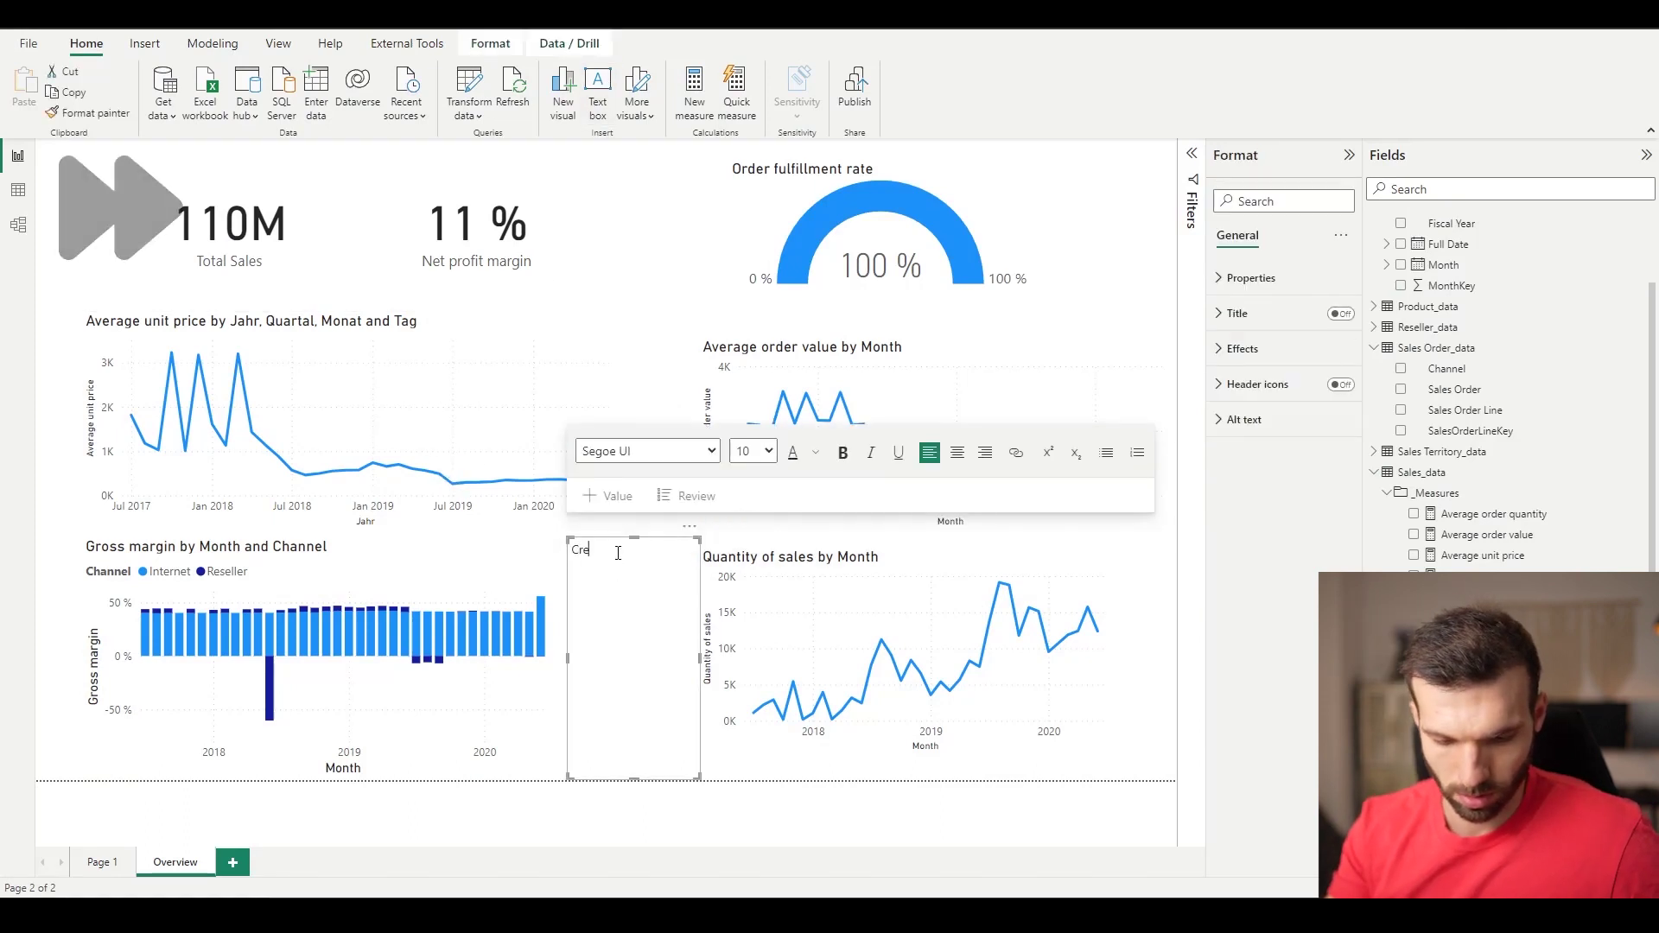
pyautogui.write('ate a sales dashbaord in power bi')
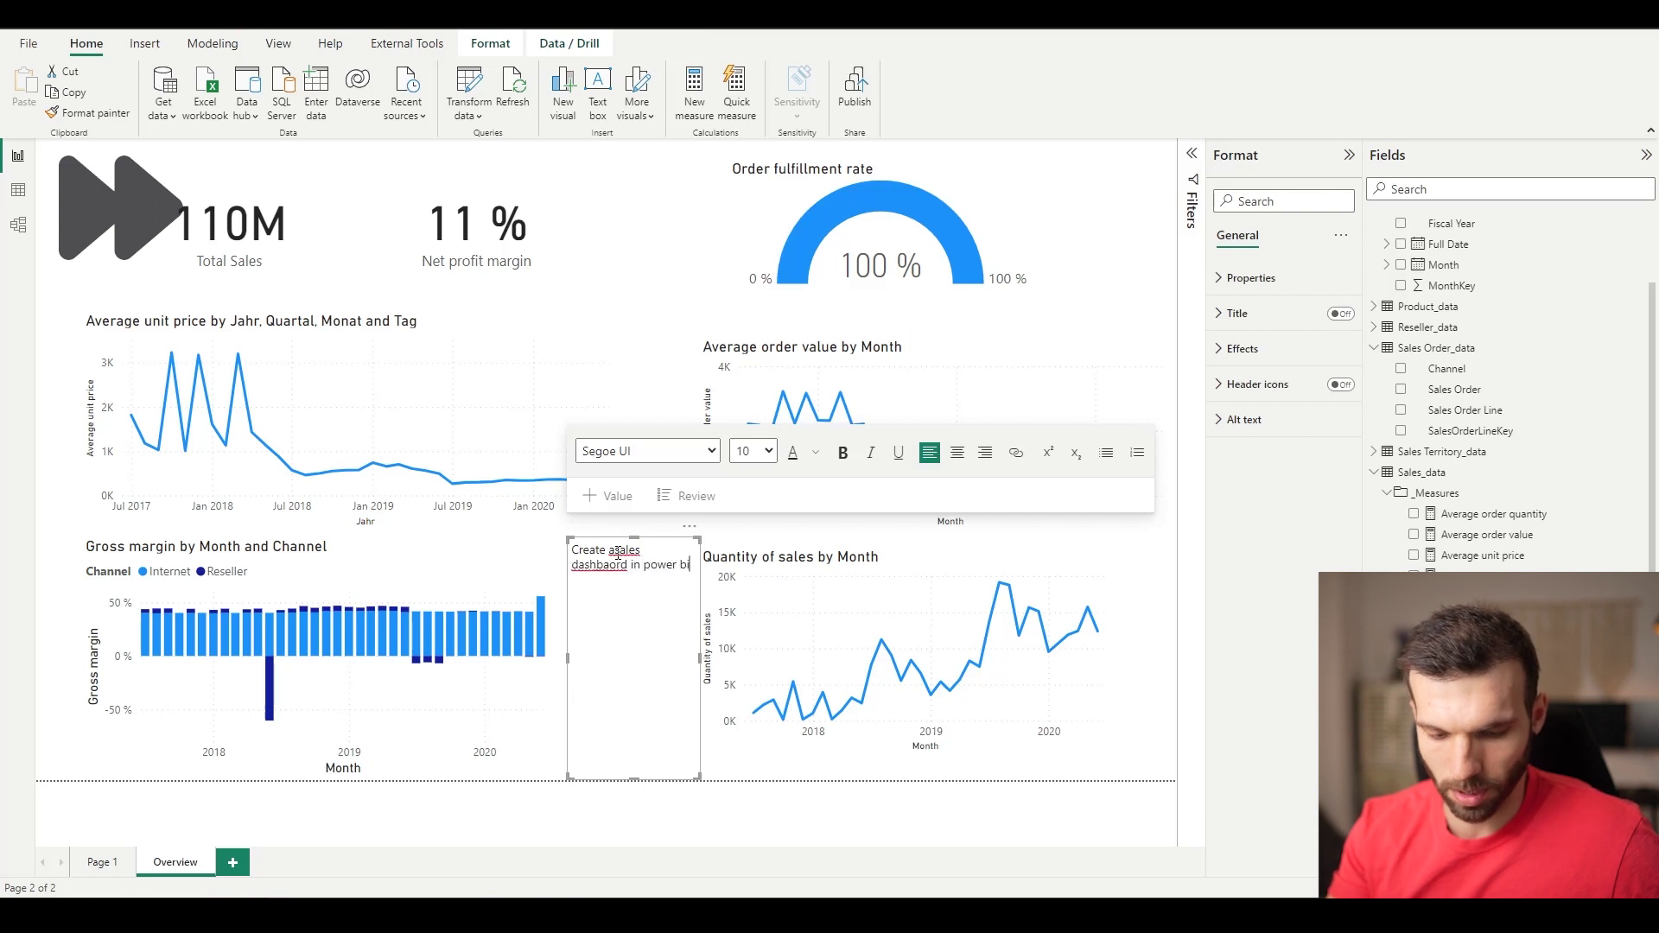
pyautogui.click(616, 553)
pyautogui.hotkey('ctrl', 'End')
pyautogui.write('with 2')
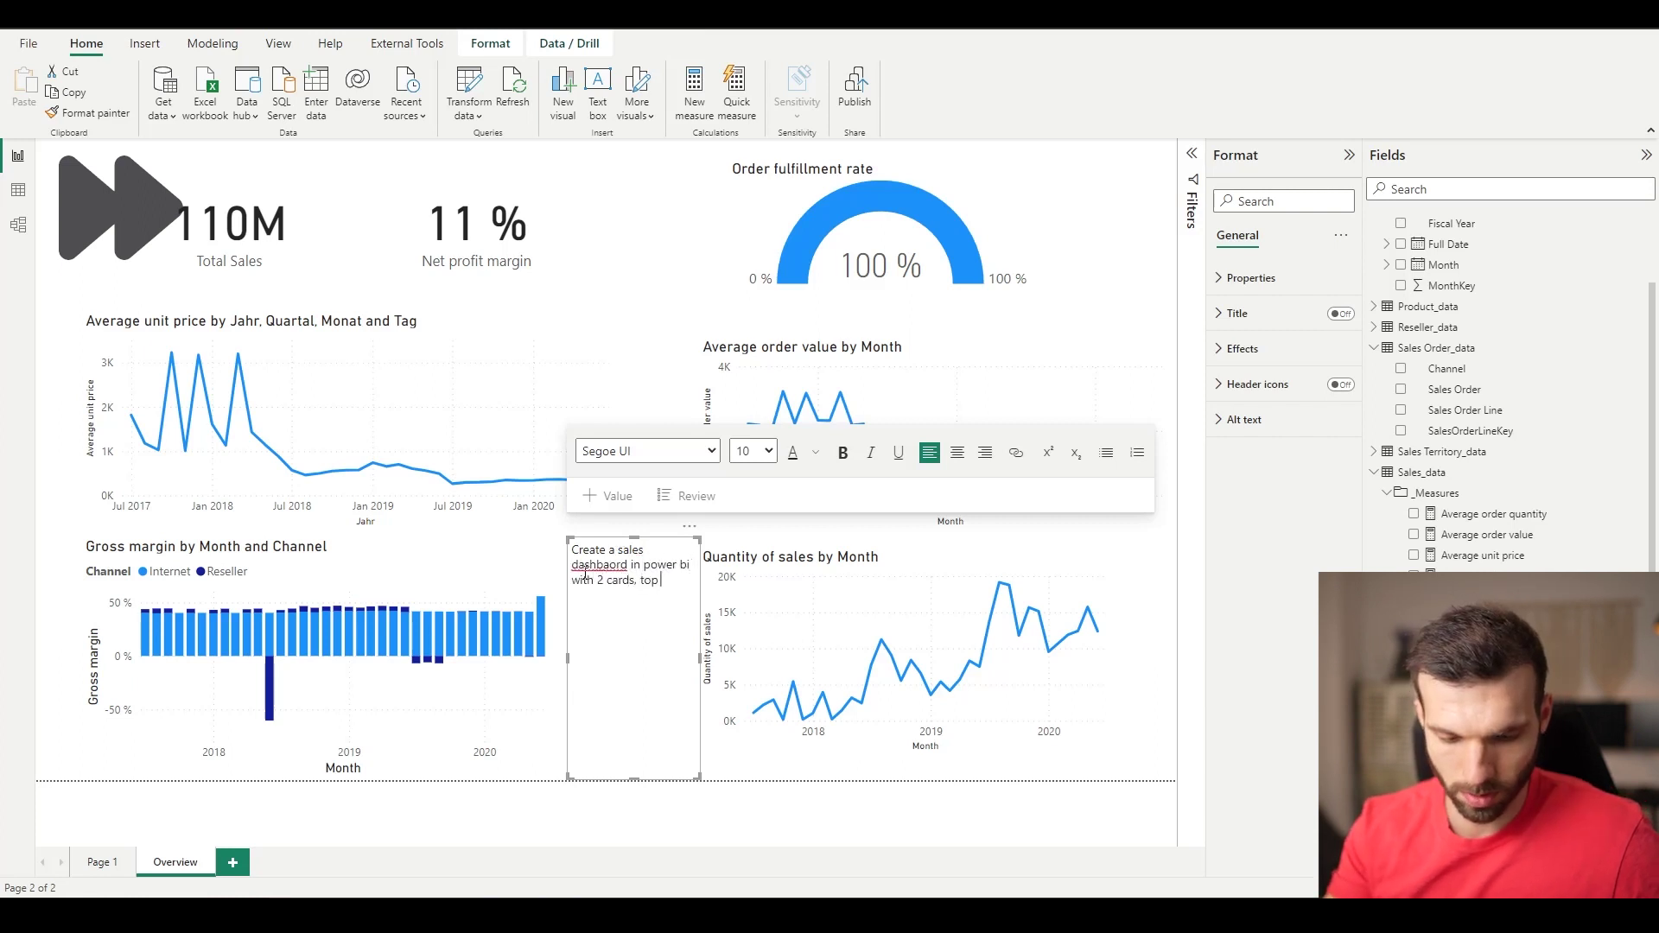
pyautogui.write(' cards, top left corner, a gauge chart top right corner,')
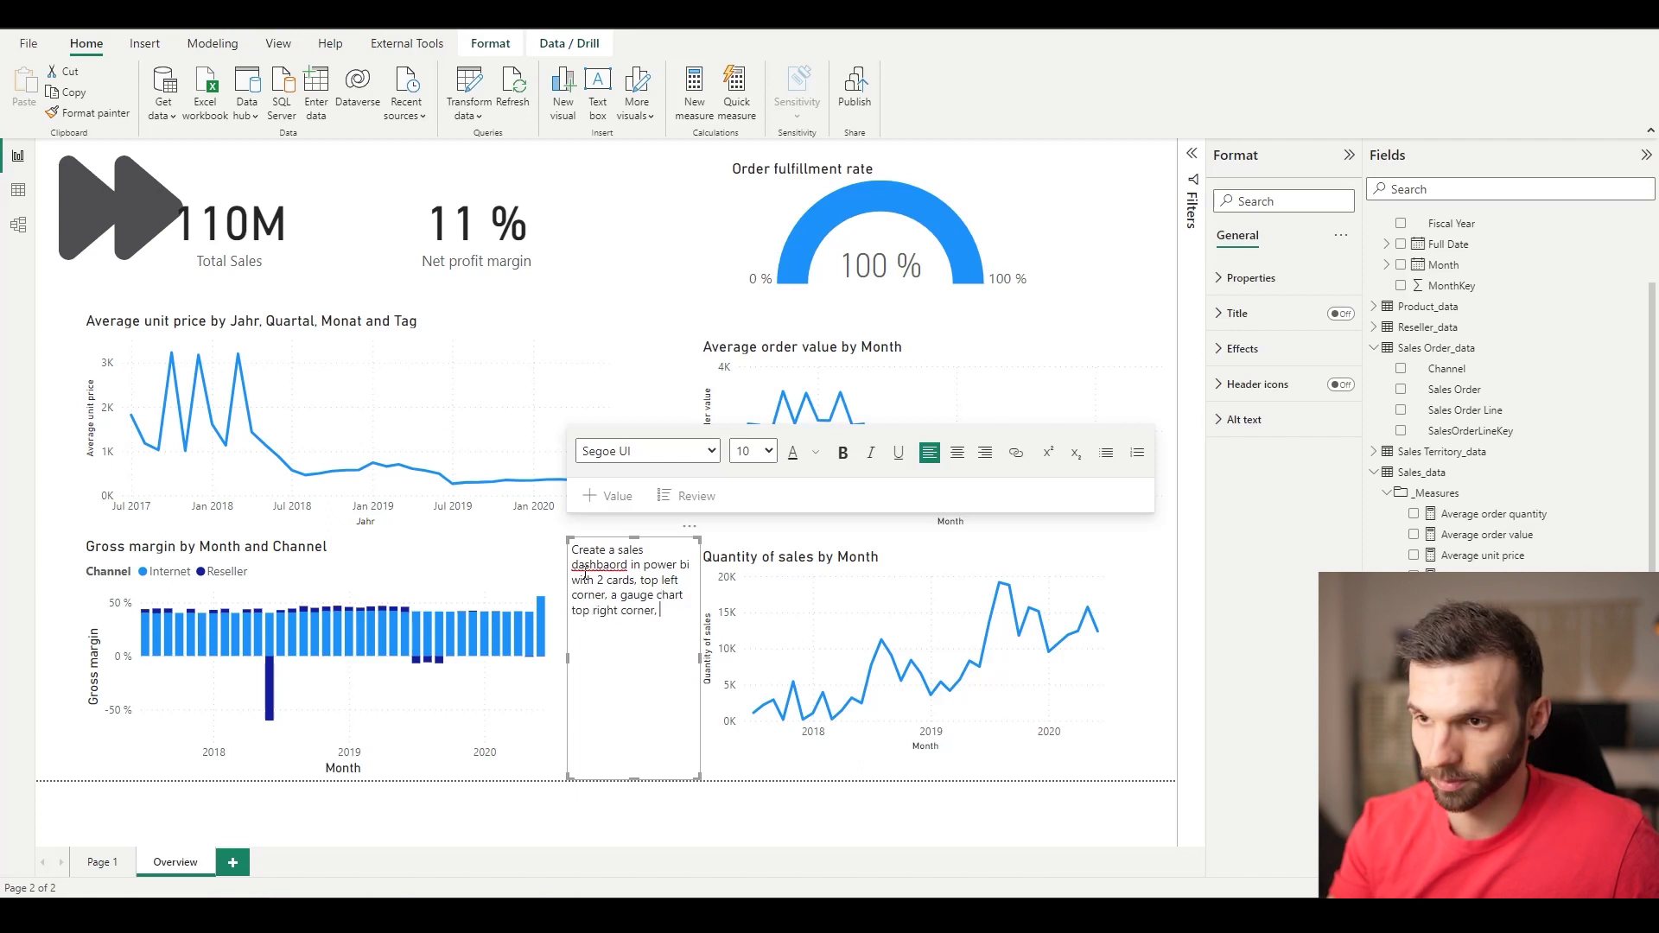
pyautogui.write('lin chart left middle,')
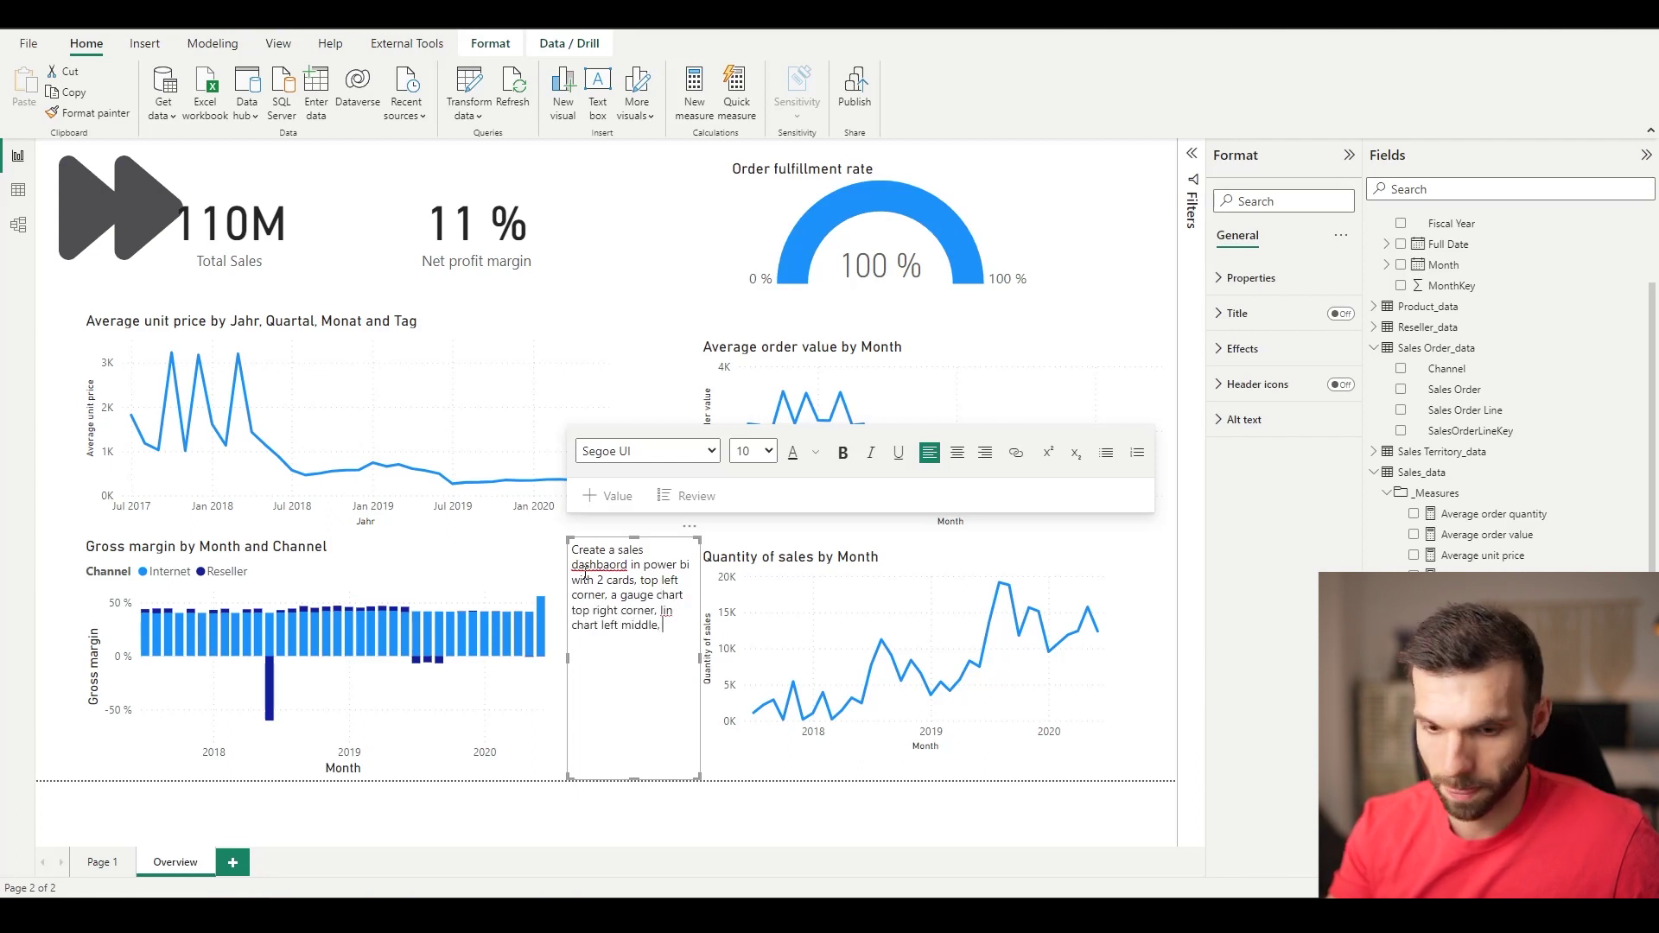
pyautogui.write('stacked bar chart left bottom, line chart right middle, line')
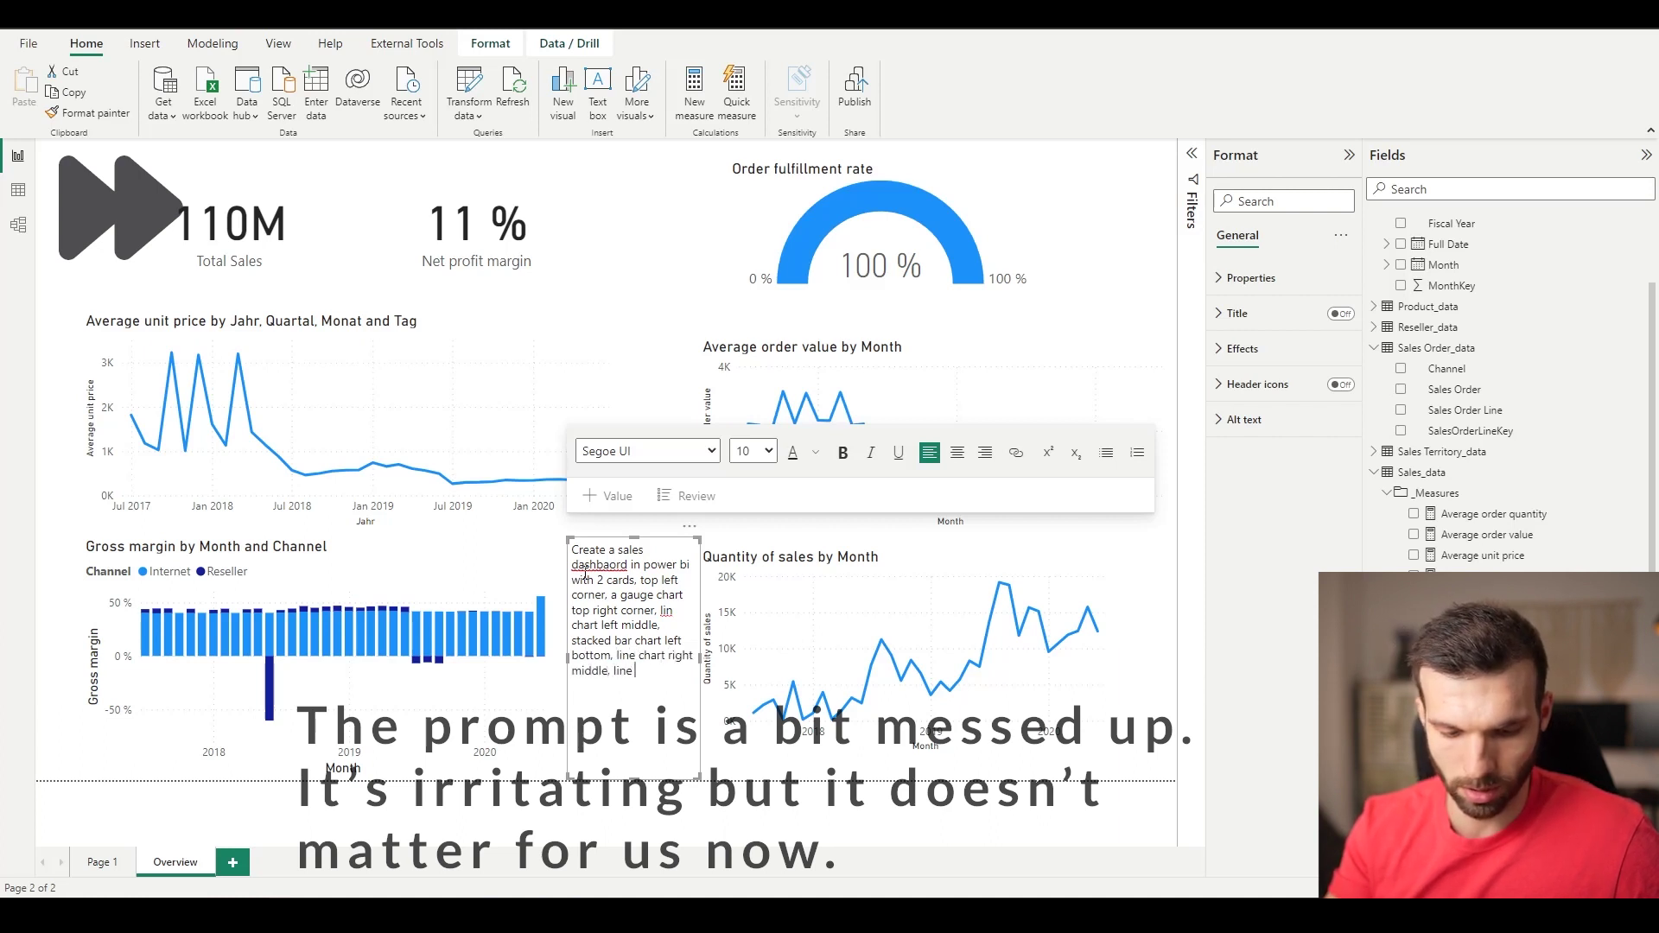
pyautogui.write('right bottom')
# Fix the prompt's typos, append ', light colors, color scheme, figma, dribble', and select it all.
pyautogui.hotkey('ctrl', 'a')
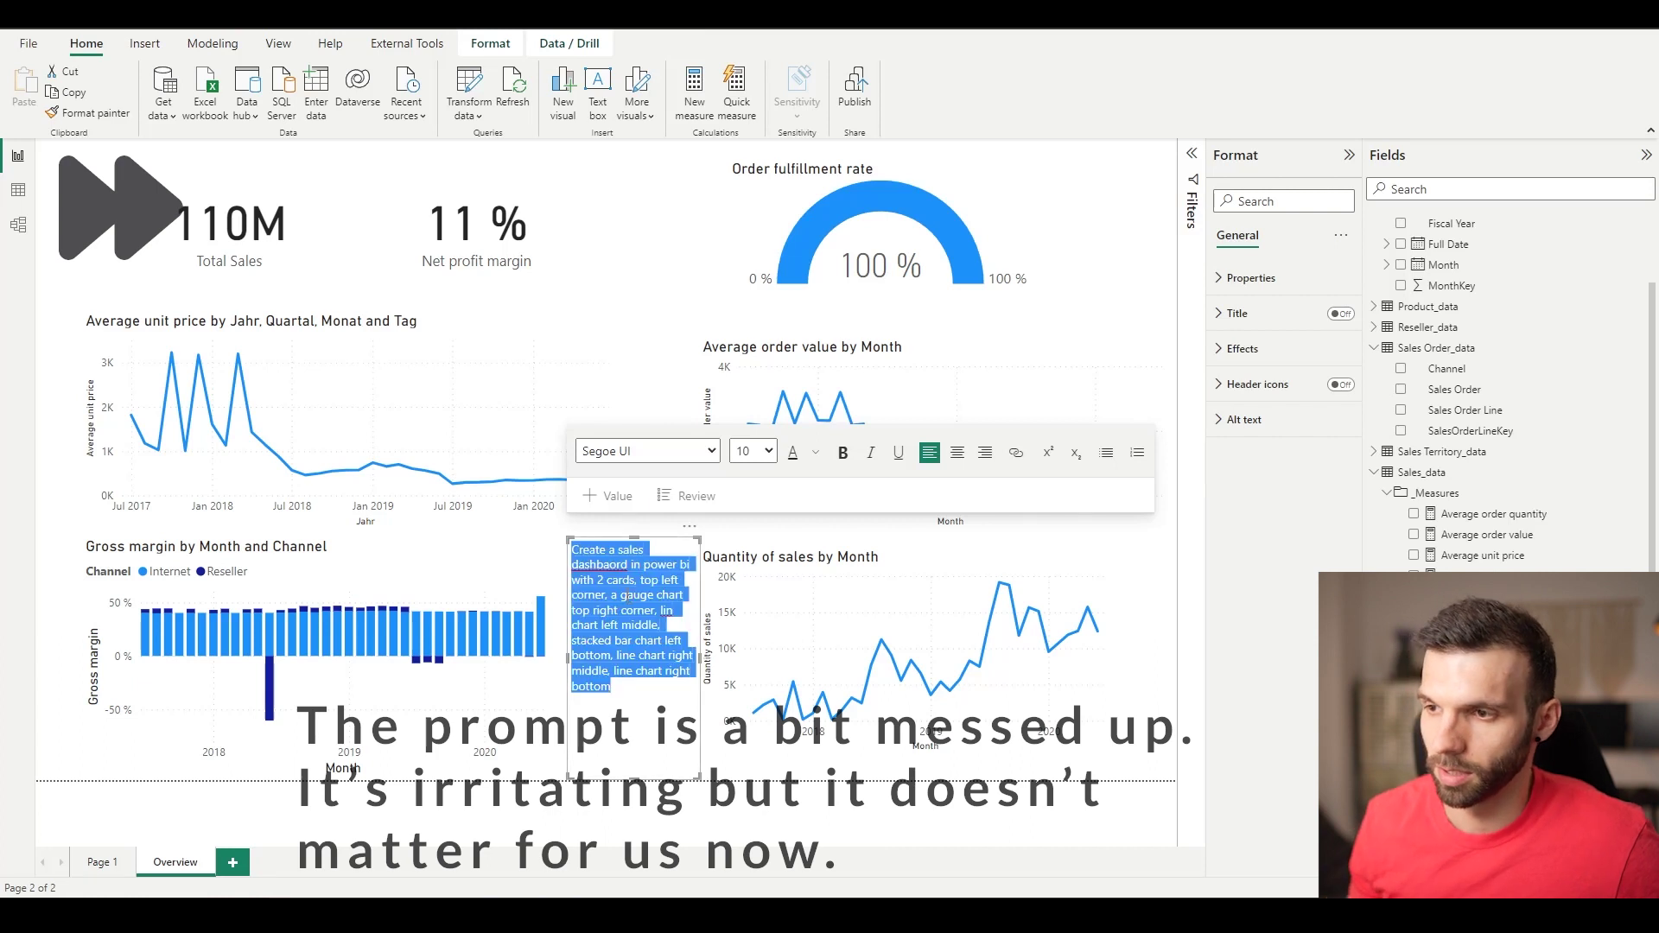
pyautogui.click(608, 566)
pyautogui.press('Delete')
pyautogui.press('BackSpace')
pyautogui.write('oa')
pyautogui.click(636, 587)
pyautogui.write(',')
pyautogui.hotkey('ctrl', 'a')
pyautogui.click(644, 701)
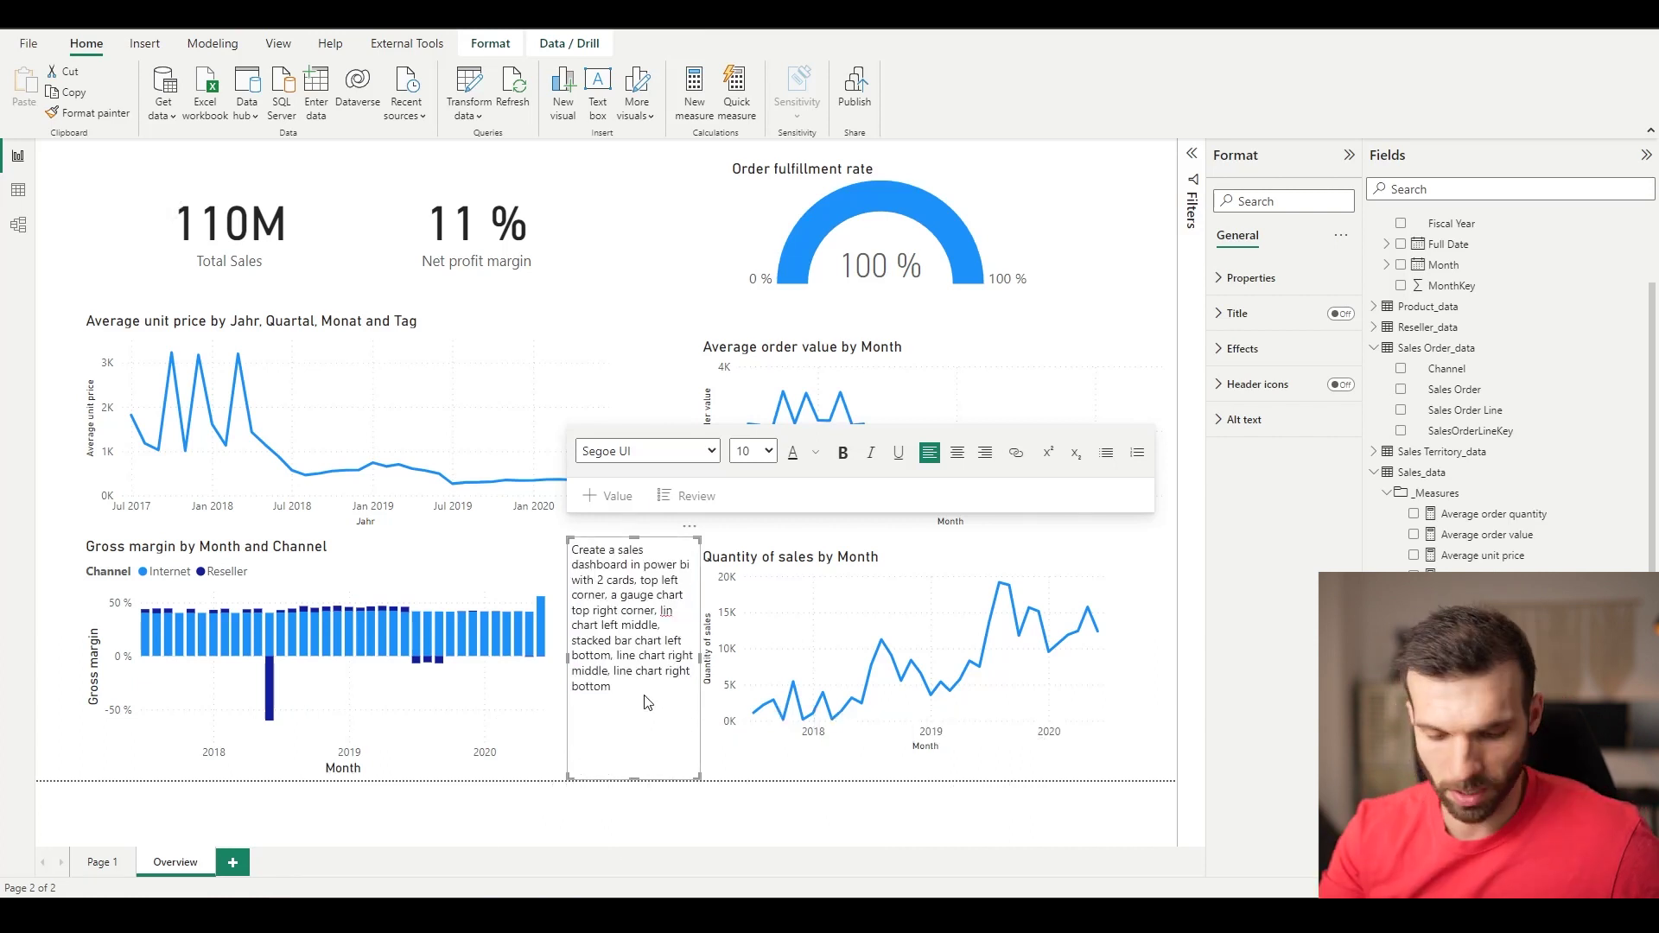
pyautogui.write(', ')
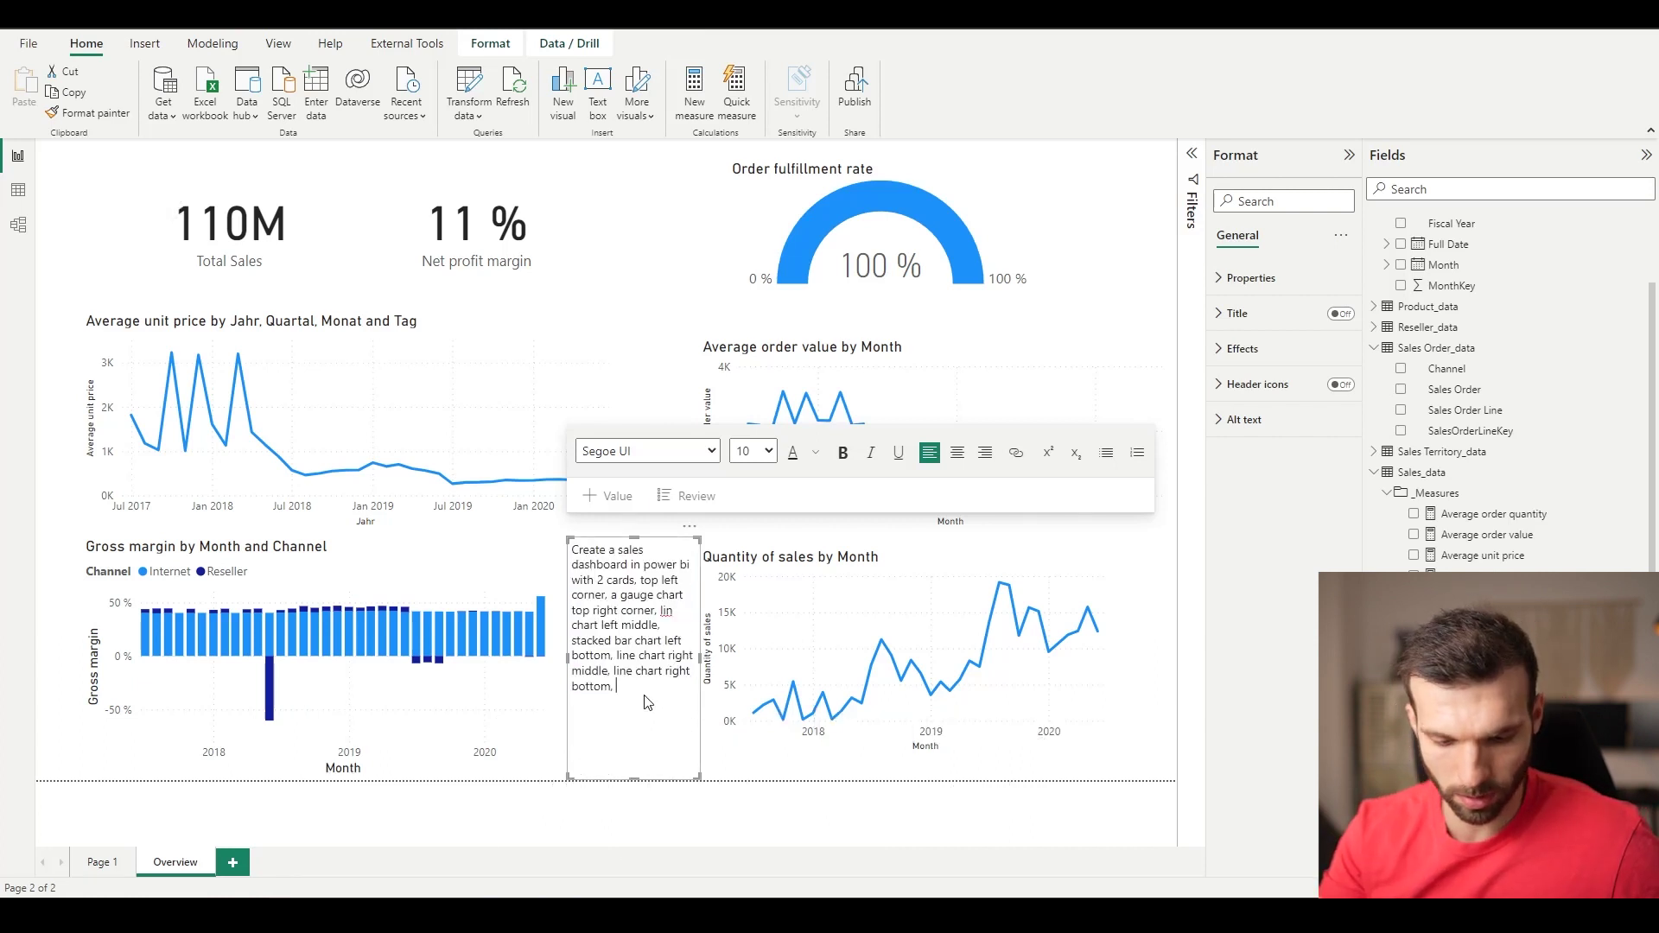
pyautogui.write('light colors, col')
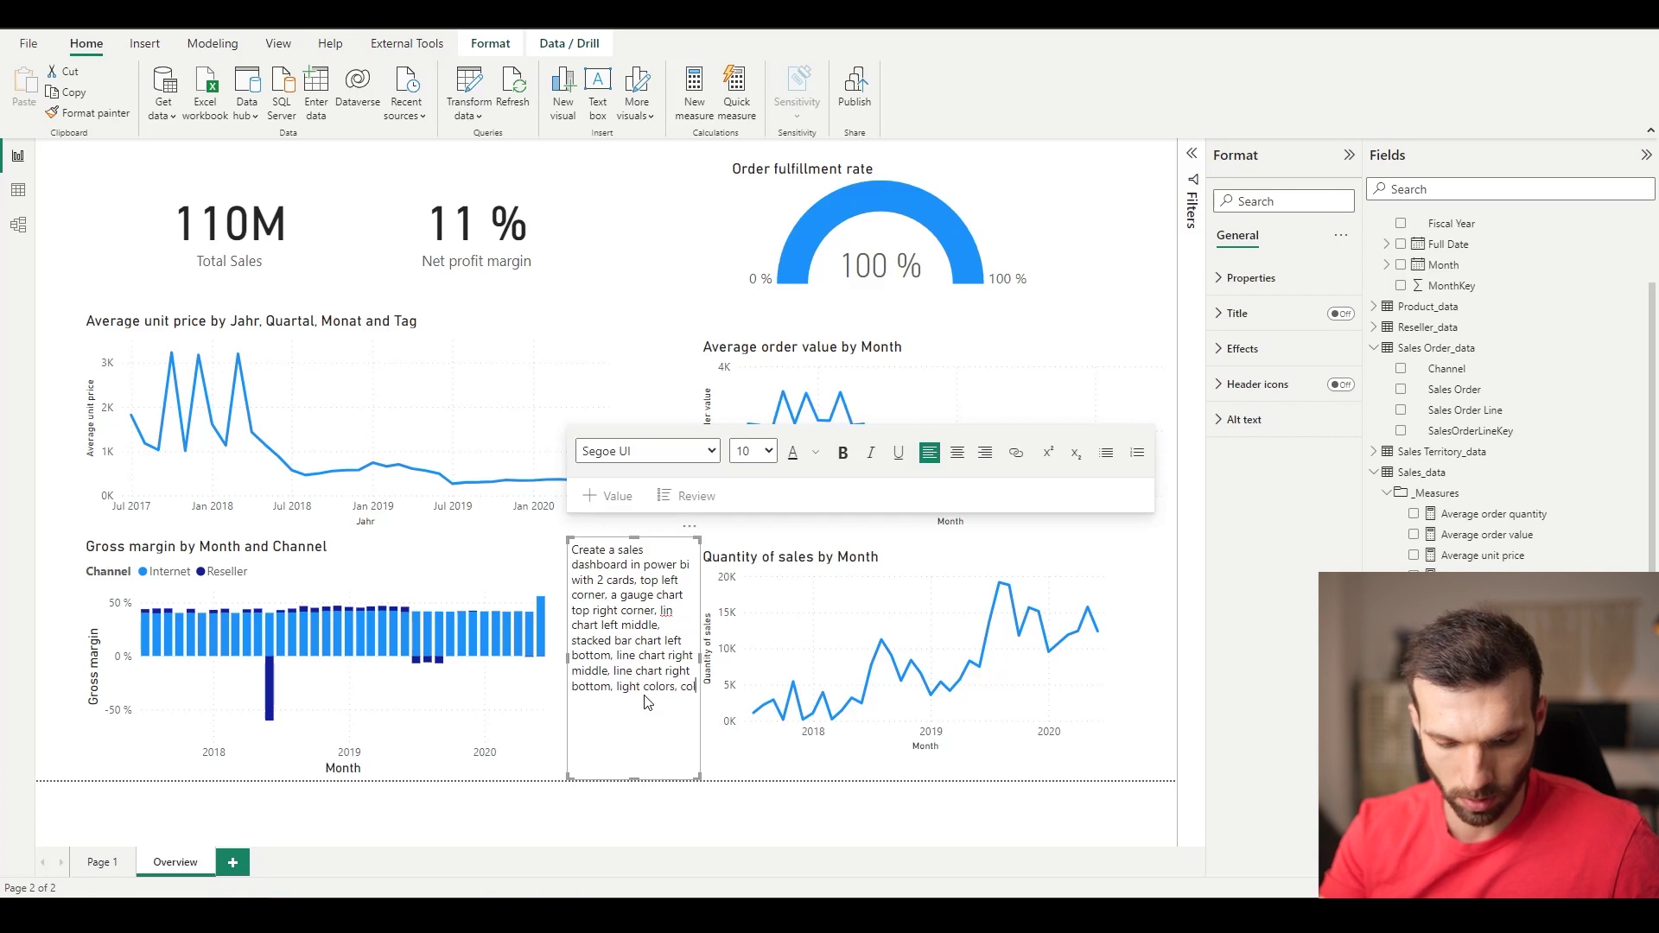
pyautogui.write('or scheme, figma, dribble')
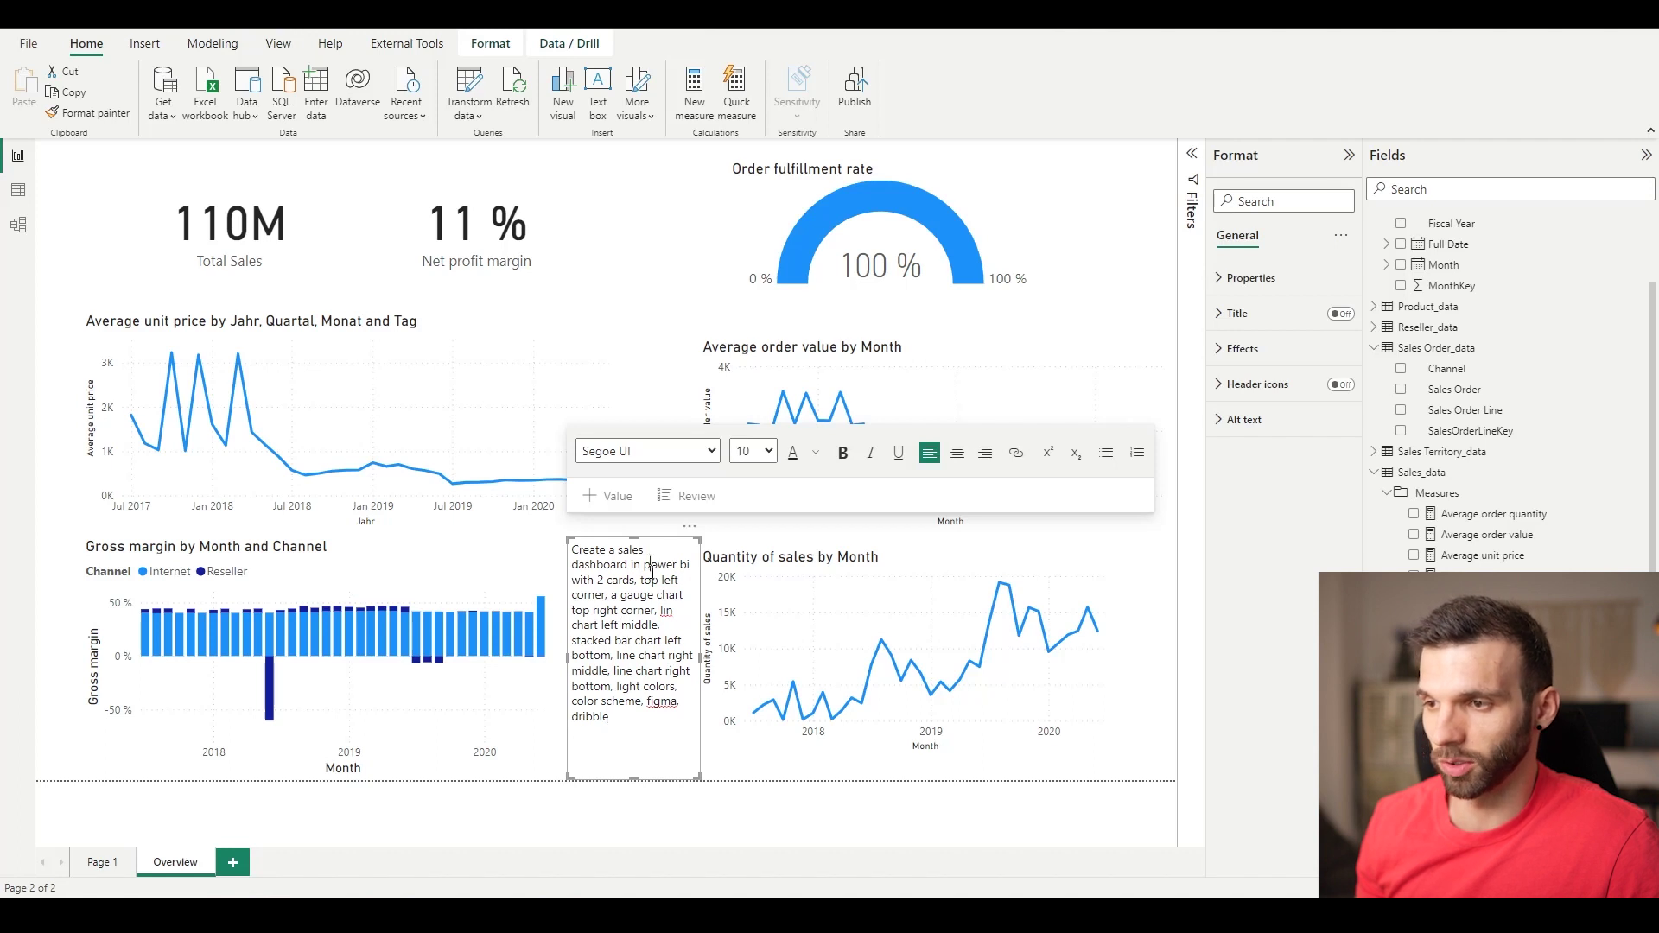
pyautogui.moveTo(625, 717); pyautogui.dragTo(570, 540)
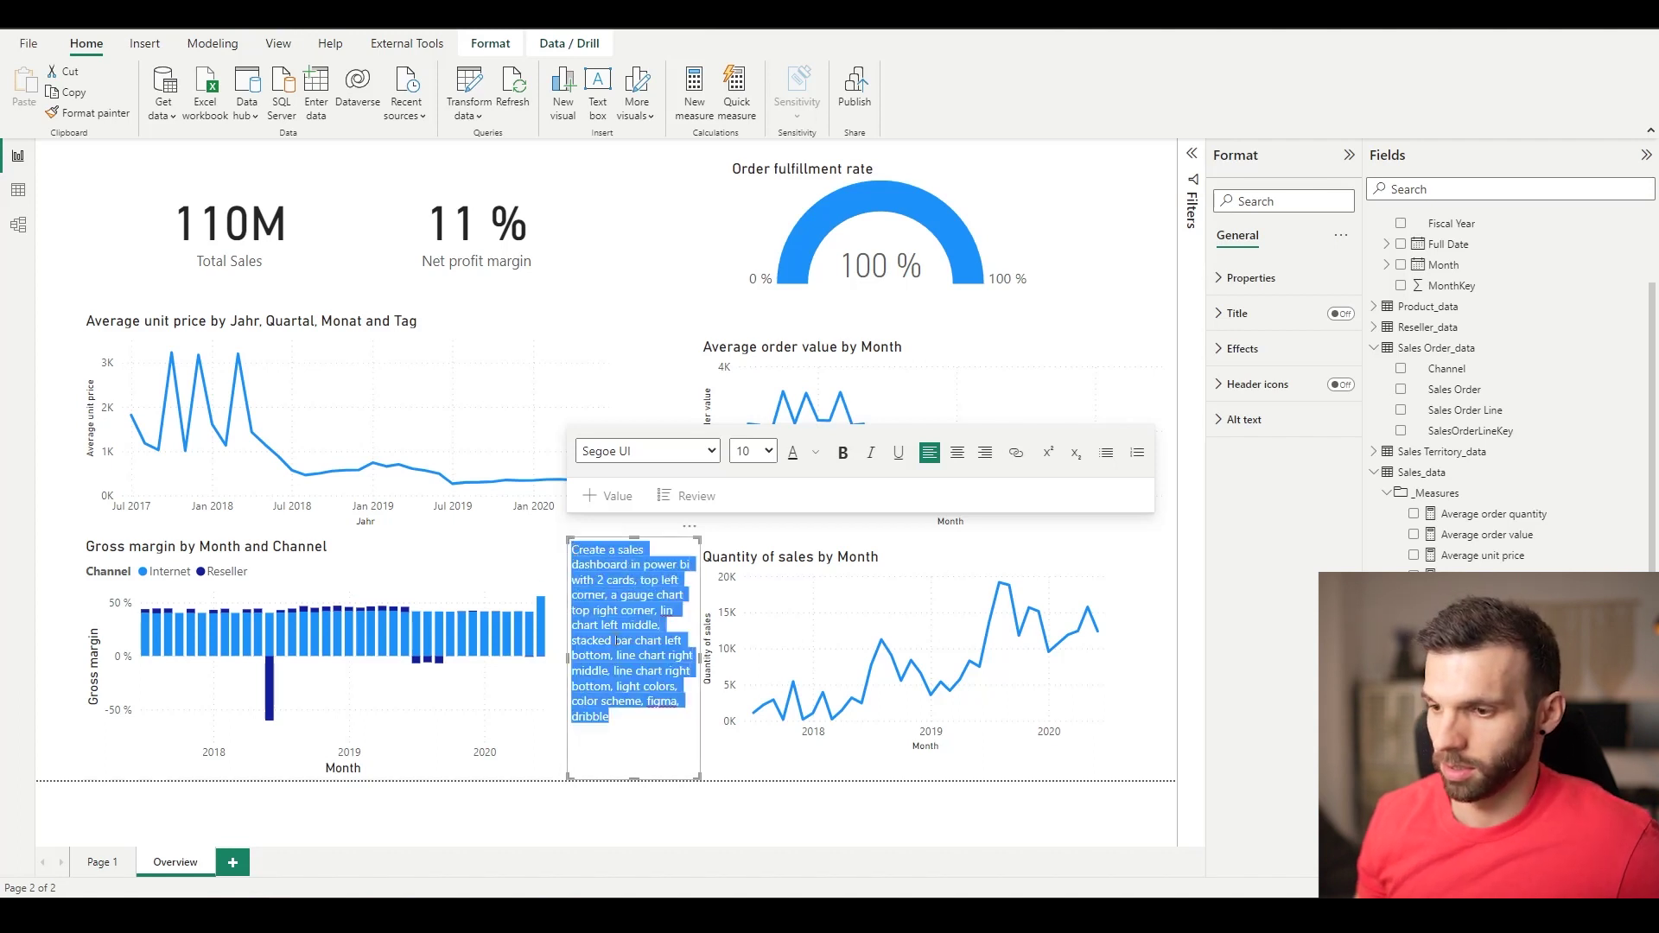
# Submit the copied sales-dashboard prompt to Midjourney with /imagine.
pyautogui.hotkey('alt', 'Tab')
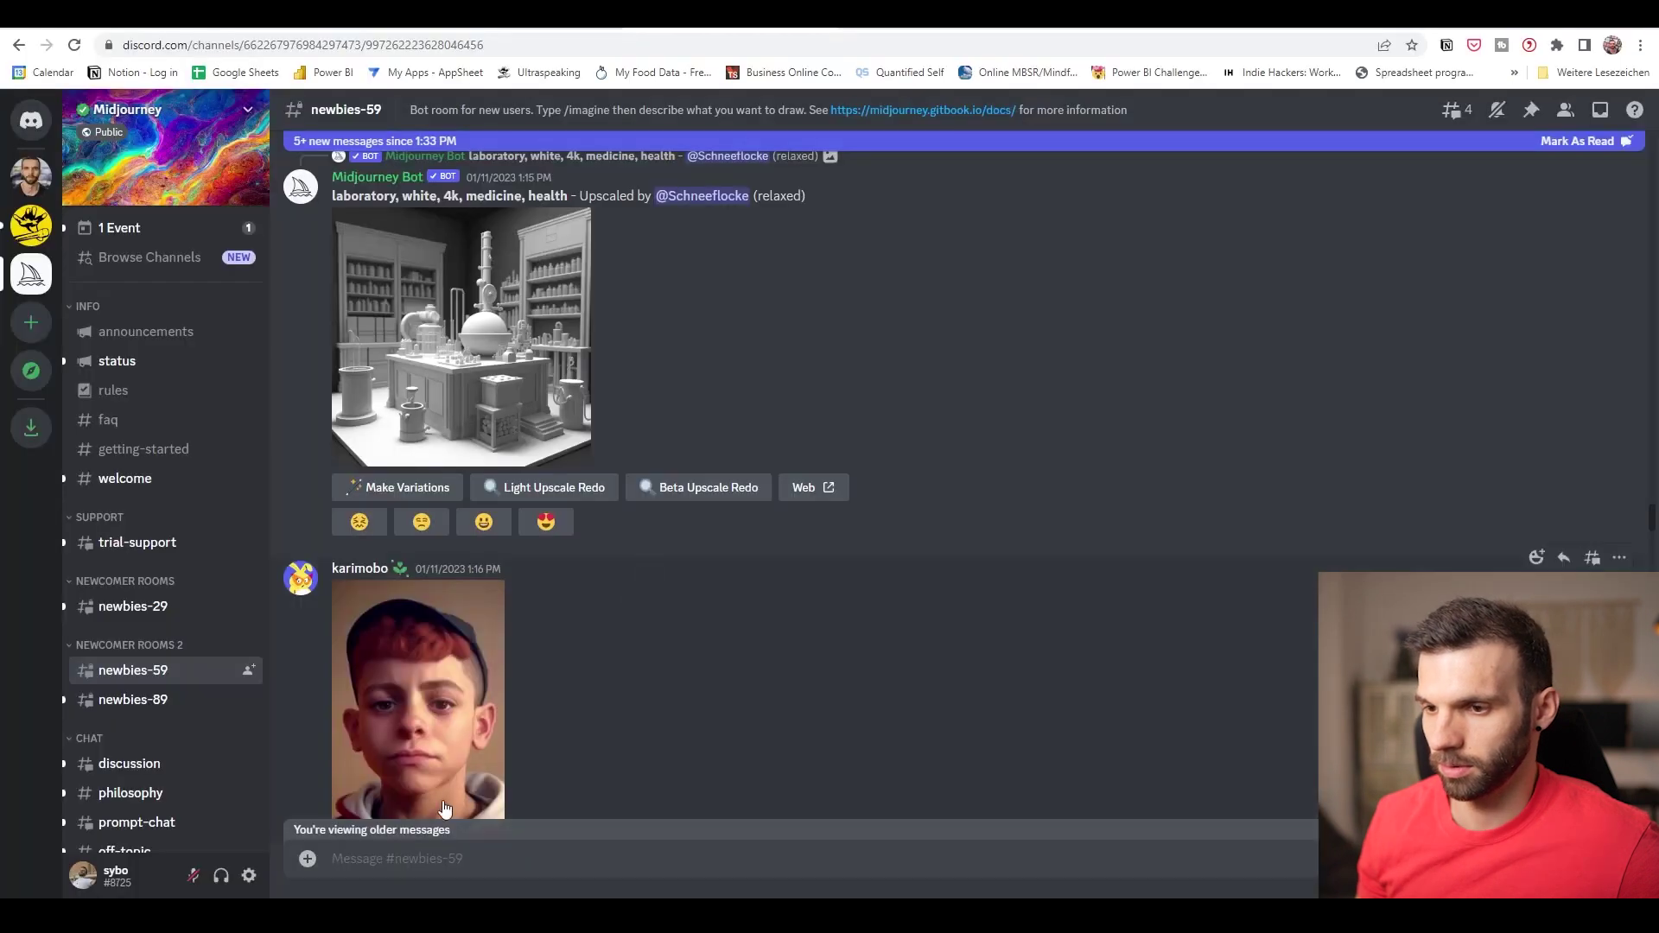
pyautogui.write('/')
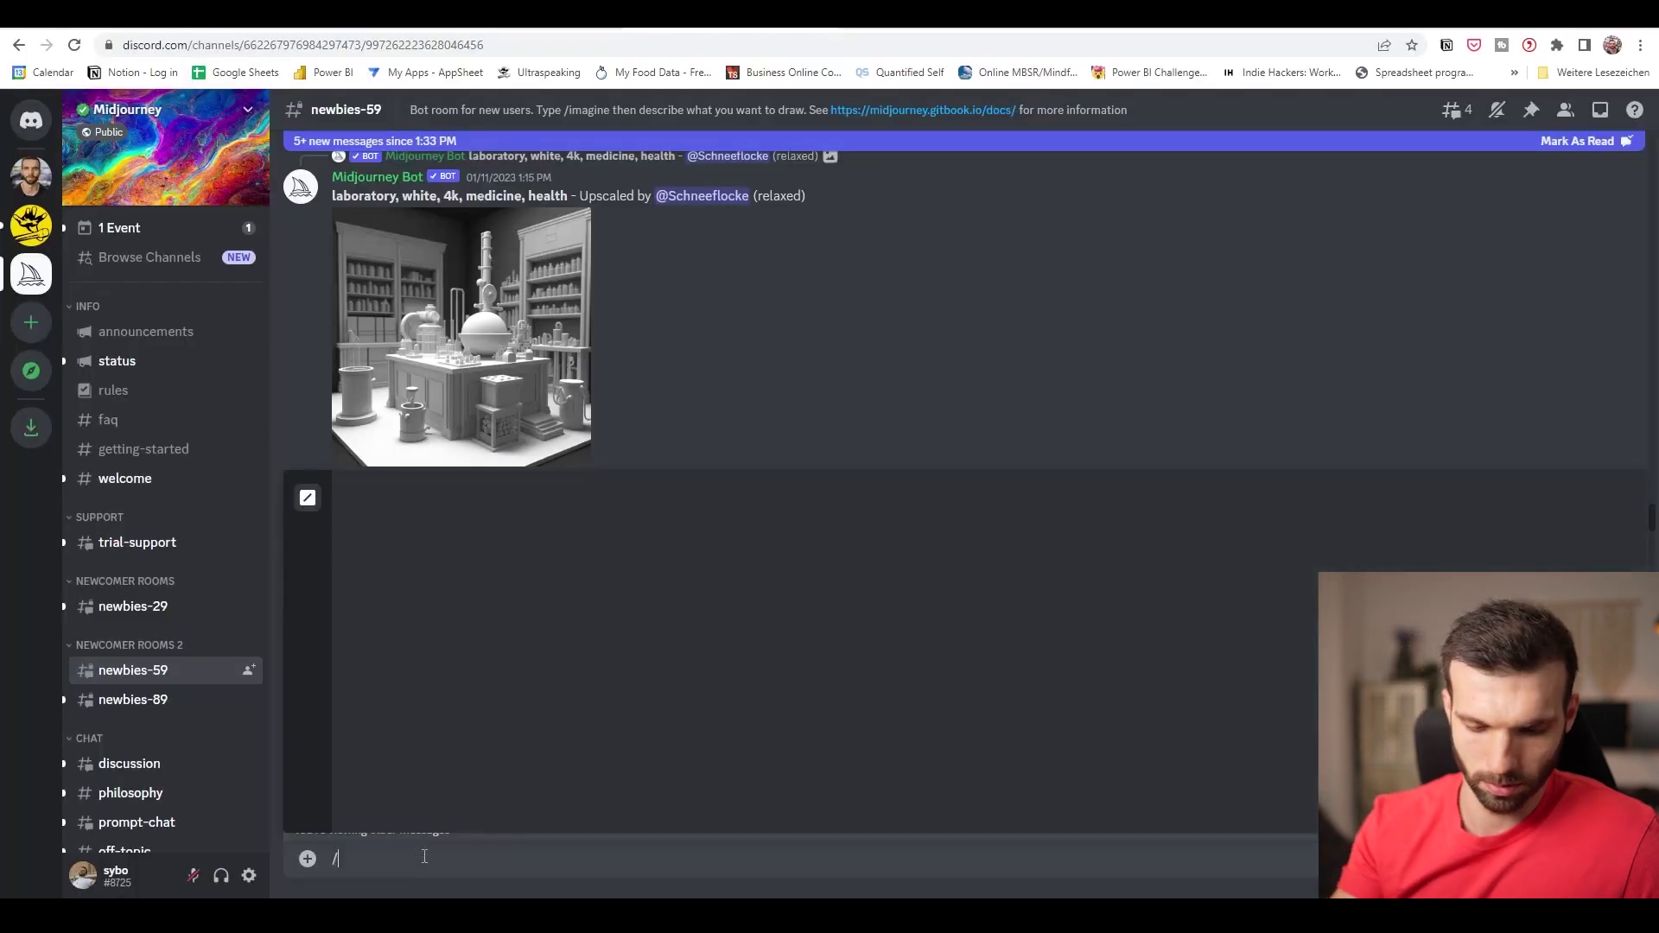
pyautogui.write('imagine')
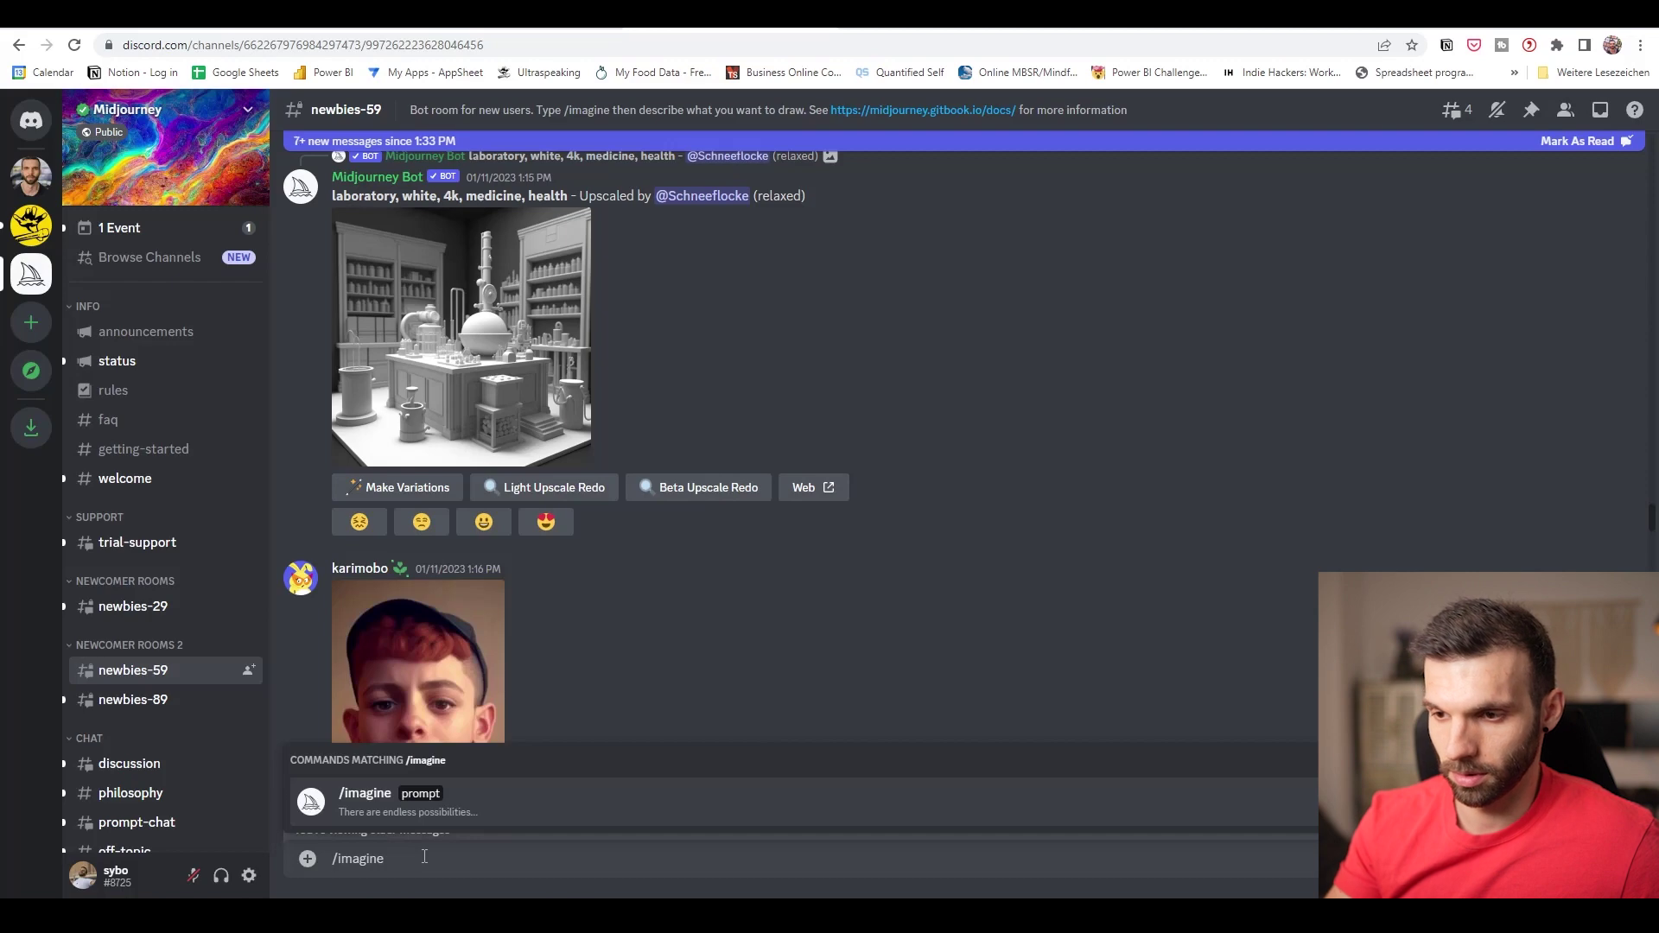
pyautogui.press('Tab')
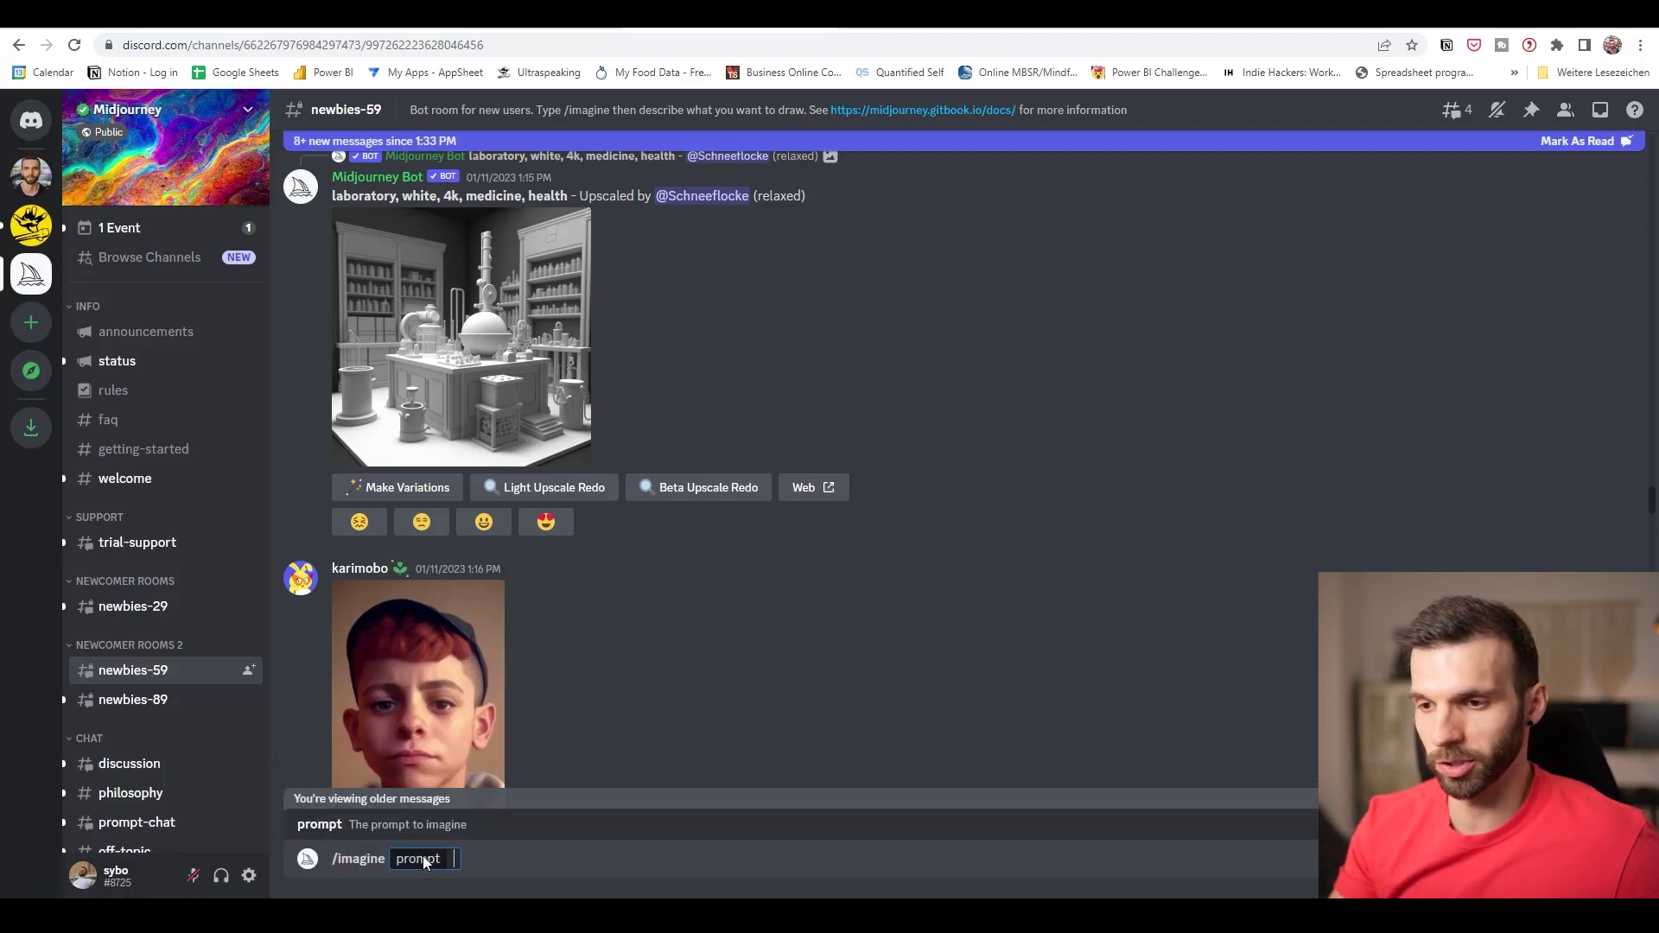
pyautogui.hotkey('ctrl', 'v')
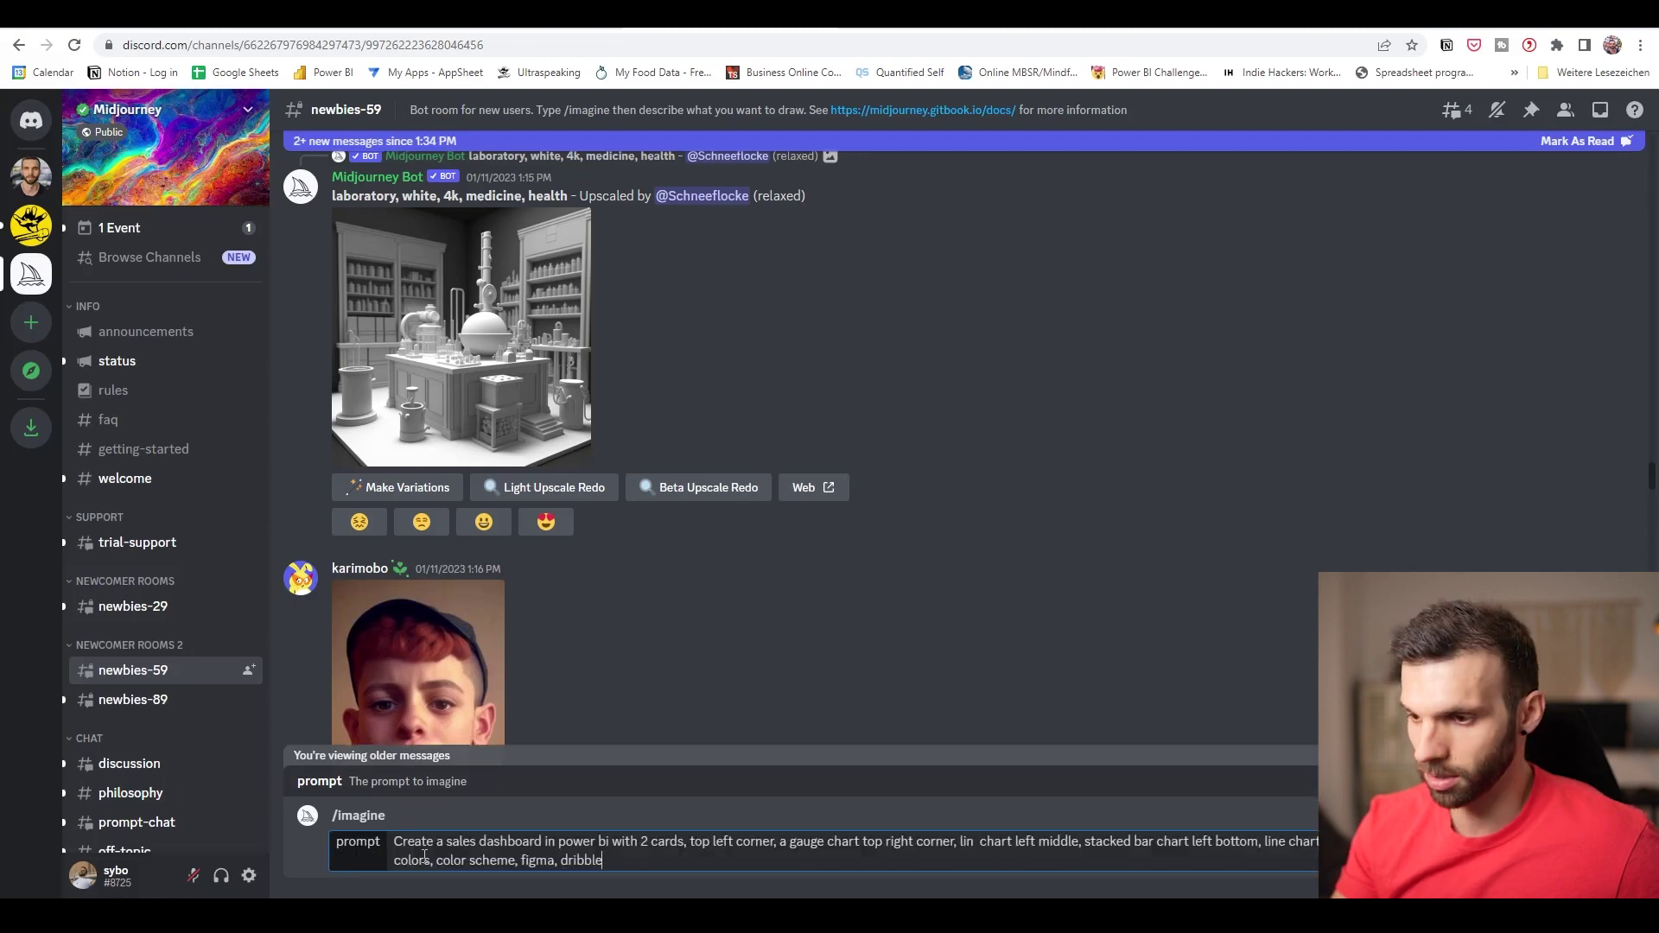
pyautogui.press('Return')
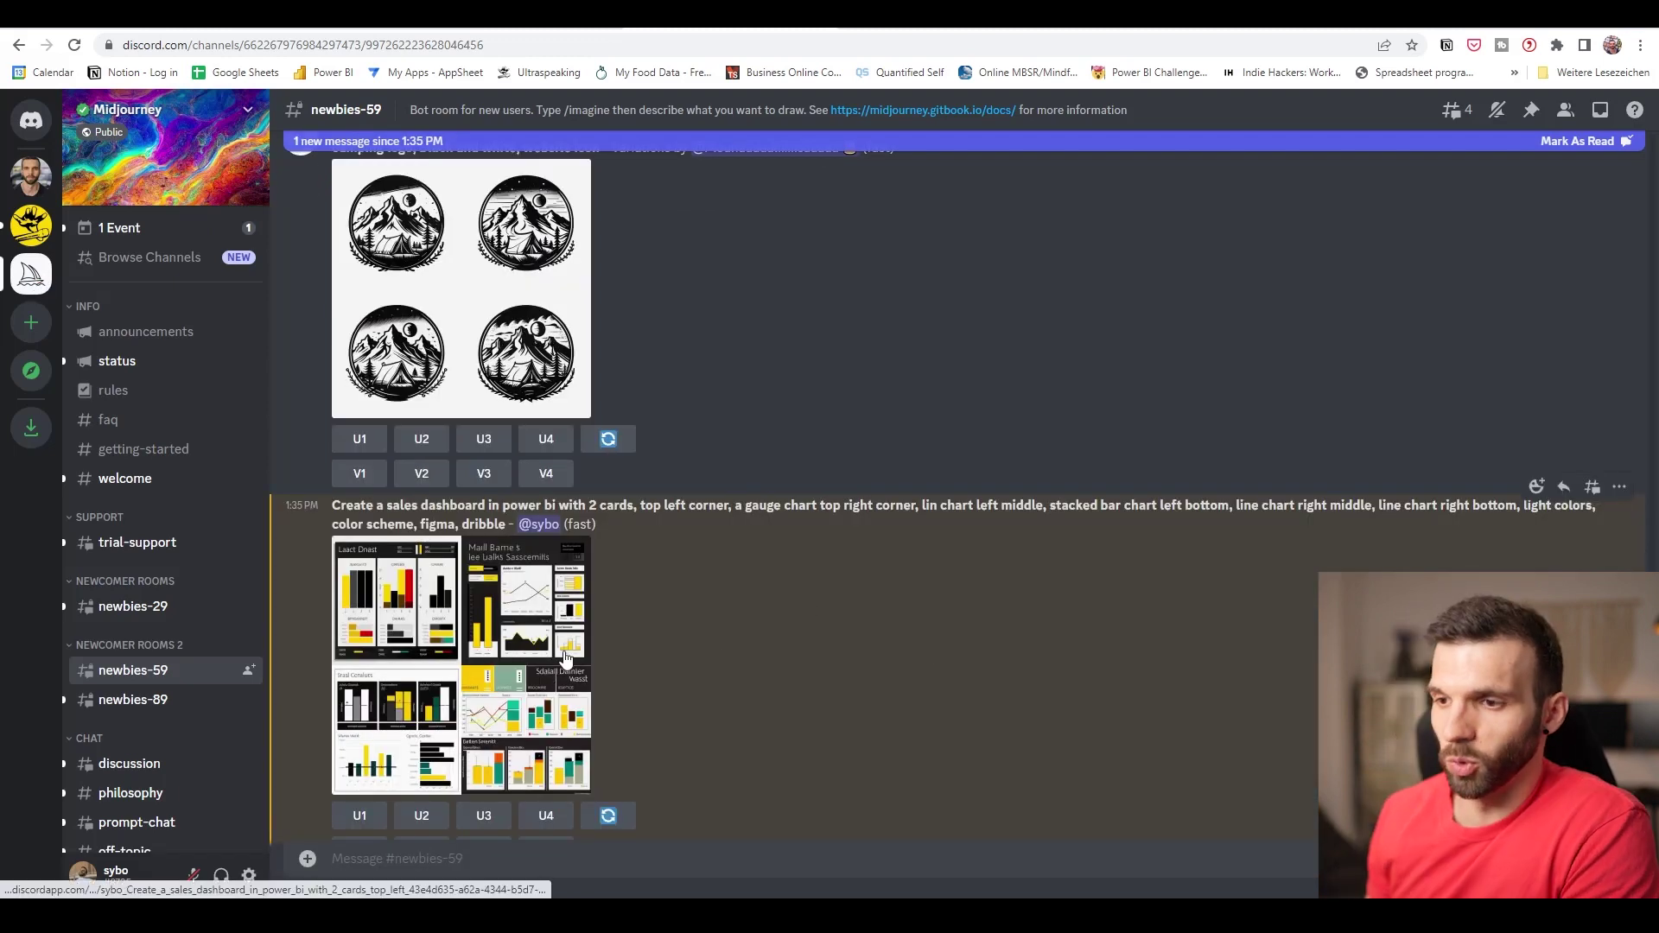
# View the first four dashboard mockups enlarged and react to them with an envelope.
pyautogui.click(523, 623)
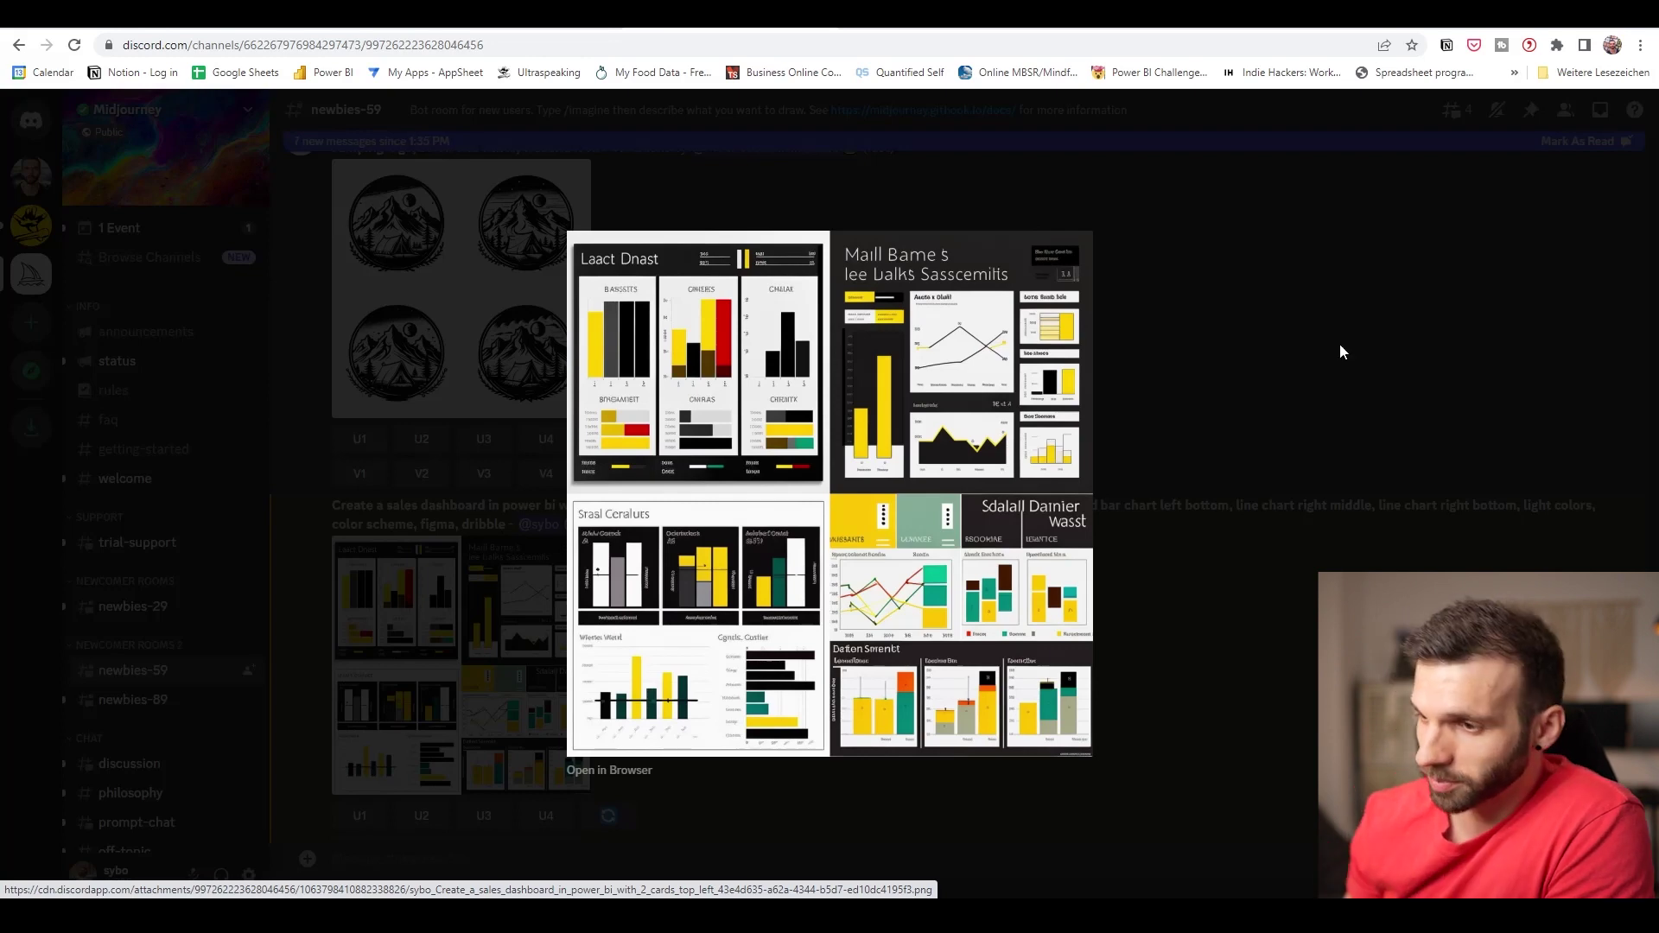
pyautogui.click(703, 816)
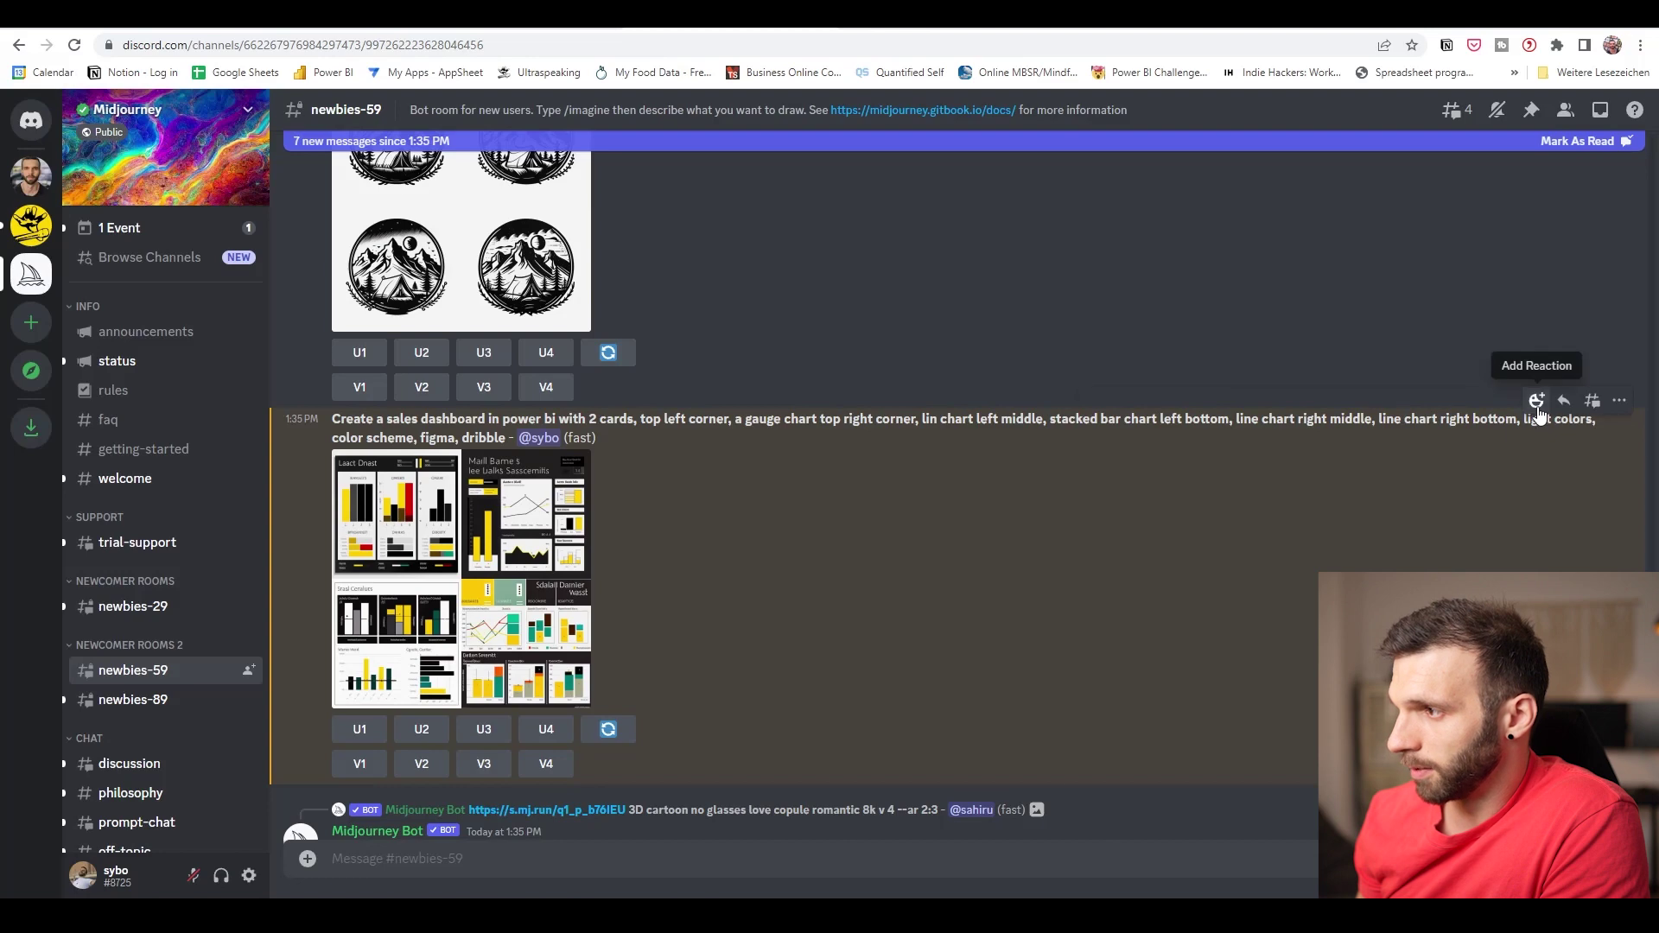
pyautogui.click(1535, 400)
pyautogui.click(1138, 484)
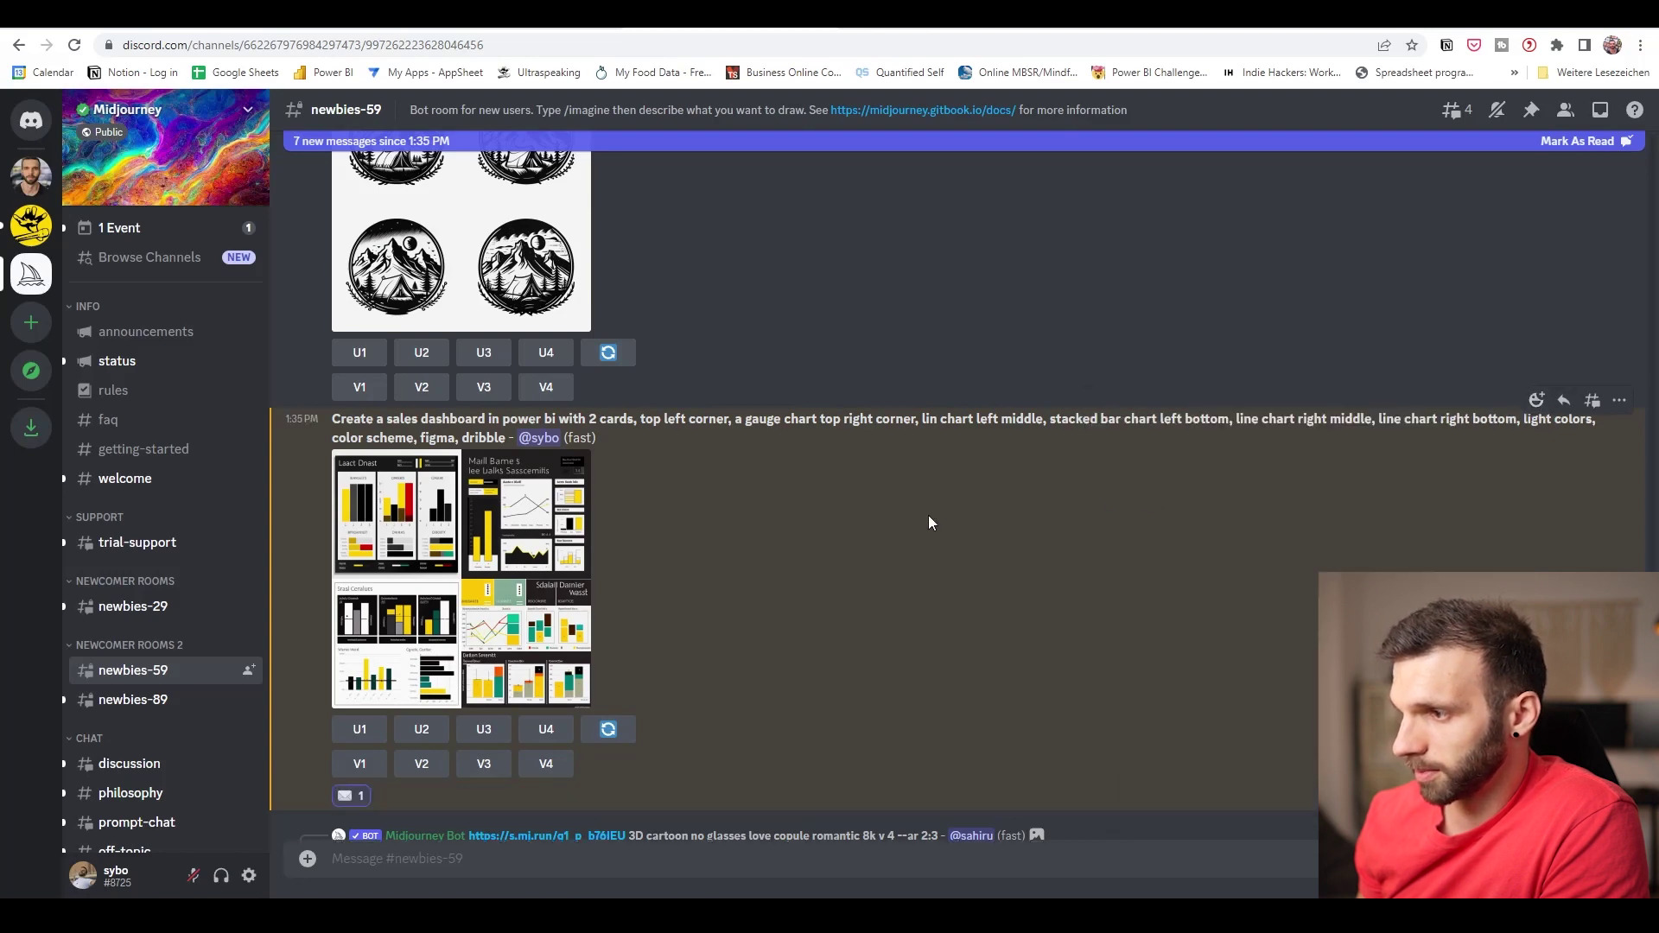
# Rerun the prompt through /imagine with 'in power bi' removed.
pyautogui.click(372, 861)
pyautogui.write('Create a sales dashboard in power bi with 2 cards, top left corner, a gauge chart top right corner, lin  chart left middle, stacked bar chart left bottom, line chart right middle, line chart right bottom, light colors, color scheme, figma, dribble')
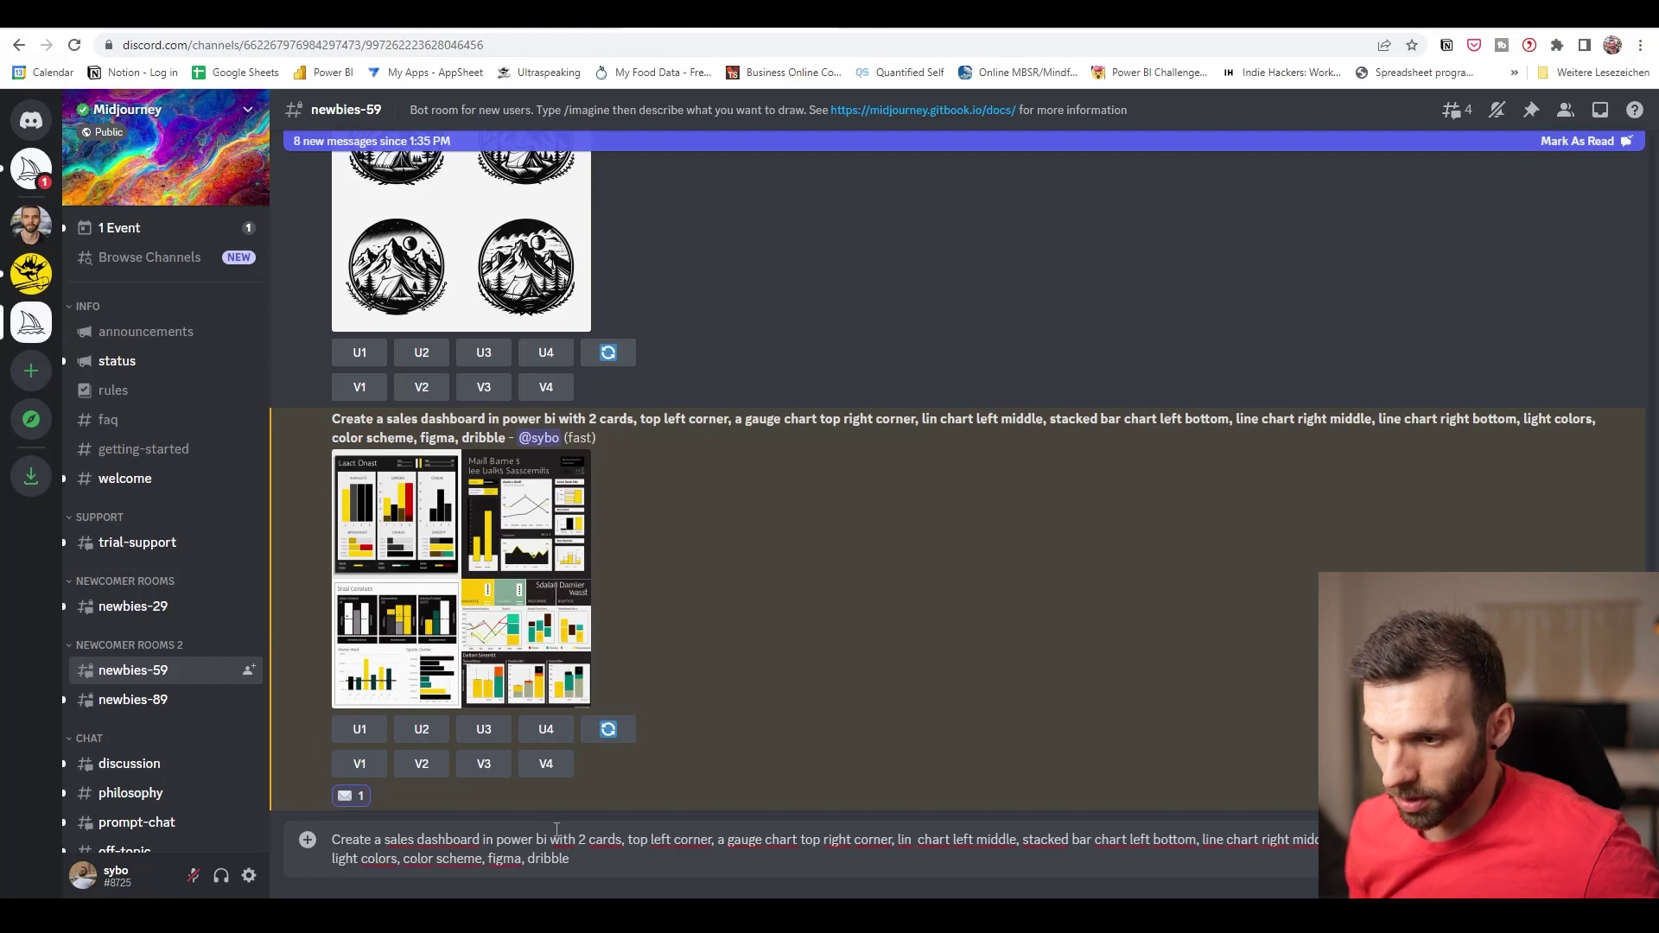
pyautogui.moveTo(548, 840); pyautogui.dragTo(479, 840)
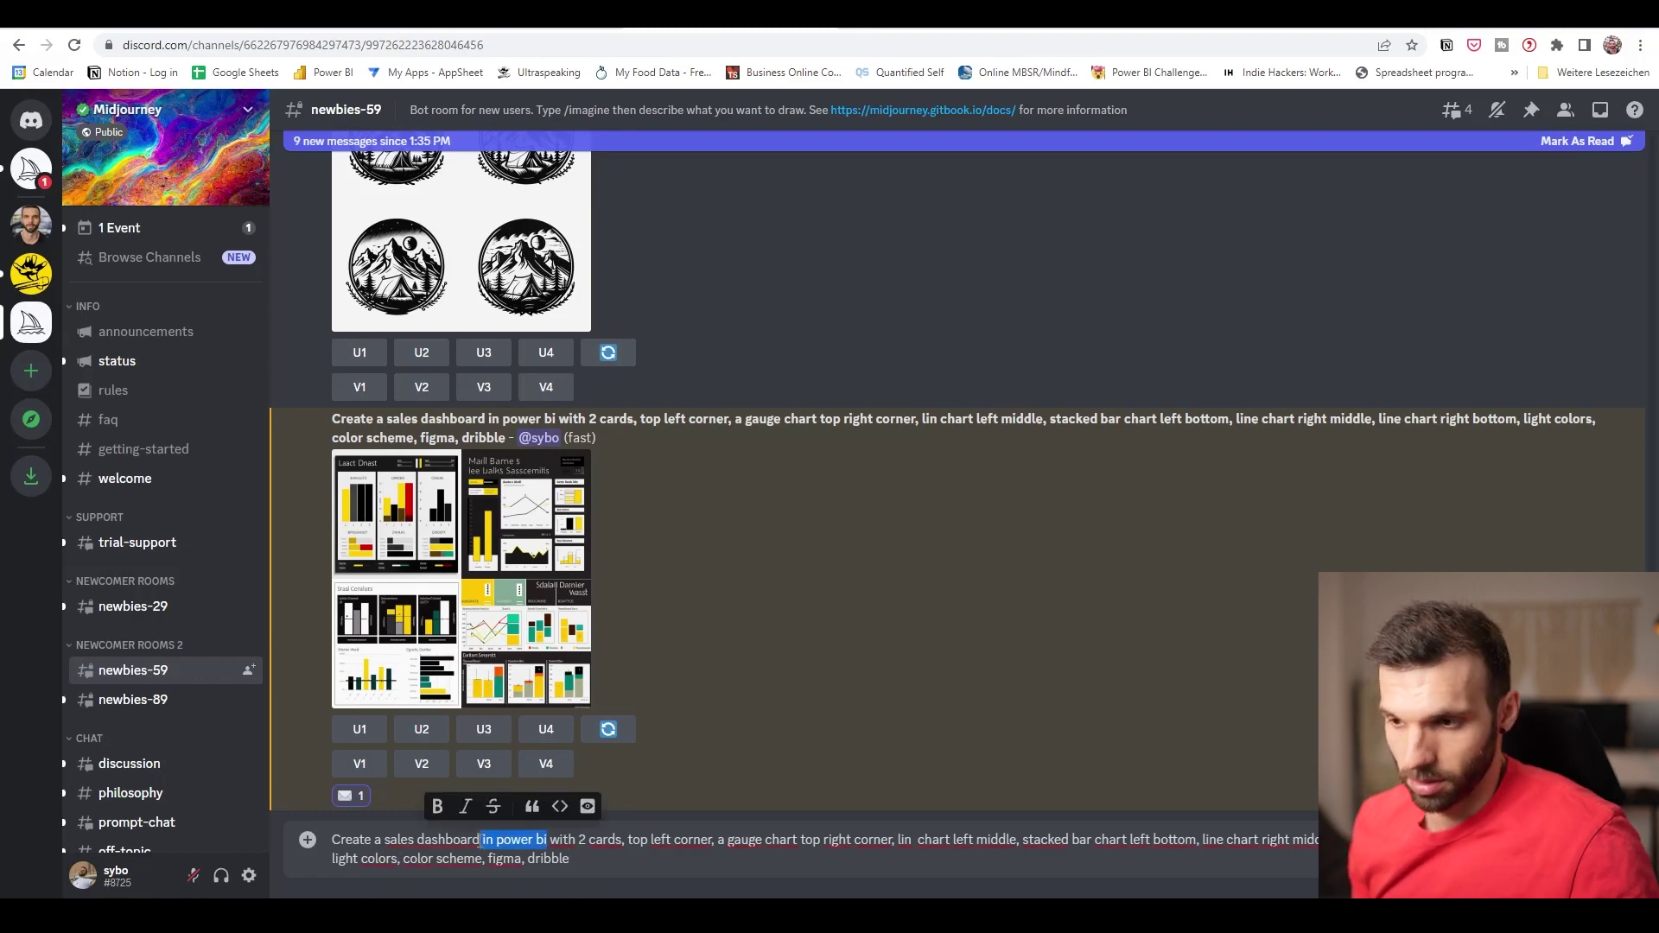
pyautogui.press('BackSpace')
pyautogui.press('Return')
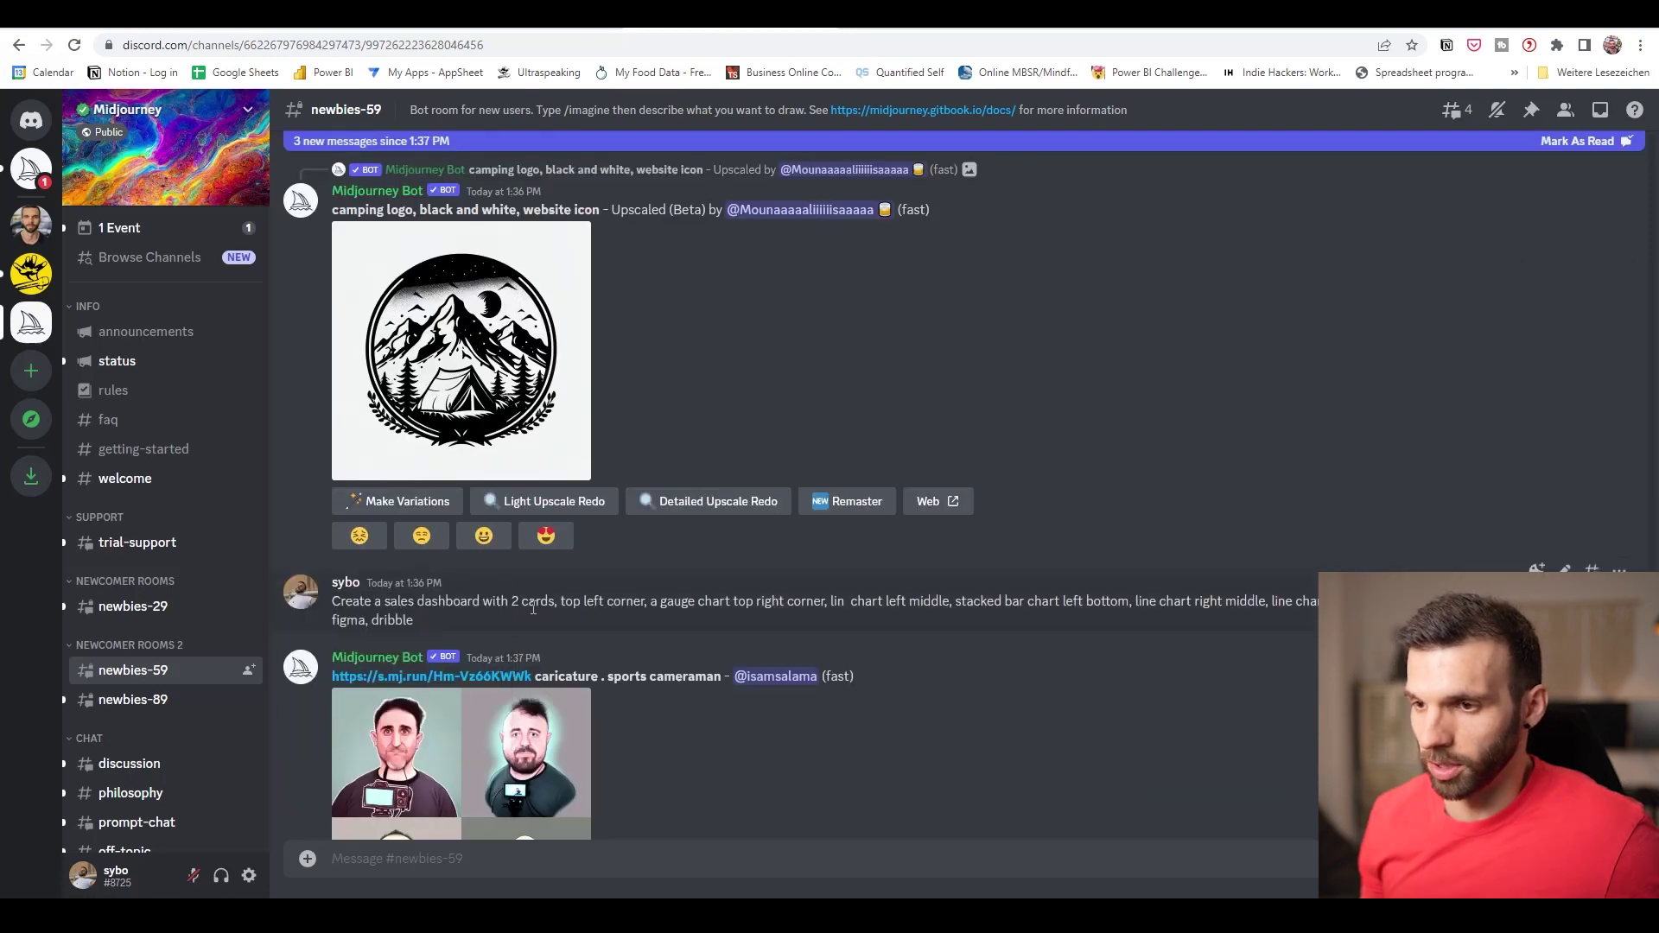
pyautogui.moveTo(432, 620); pyautogui.dragTo(337, 603)
pyautogui.hotkey('ctrl', 'c')
pyautogui.click(412, 862)
pyautogui.write('/imagine')
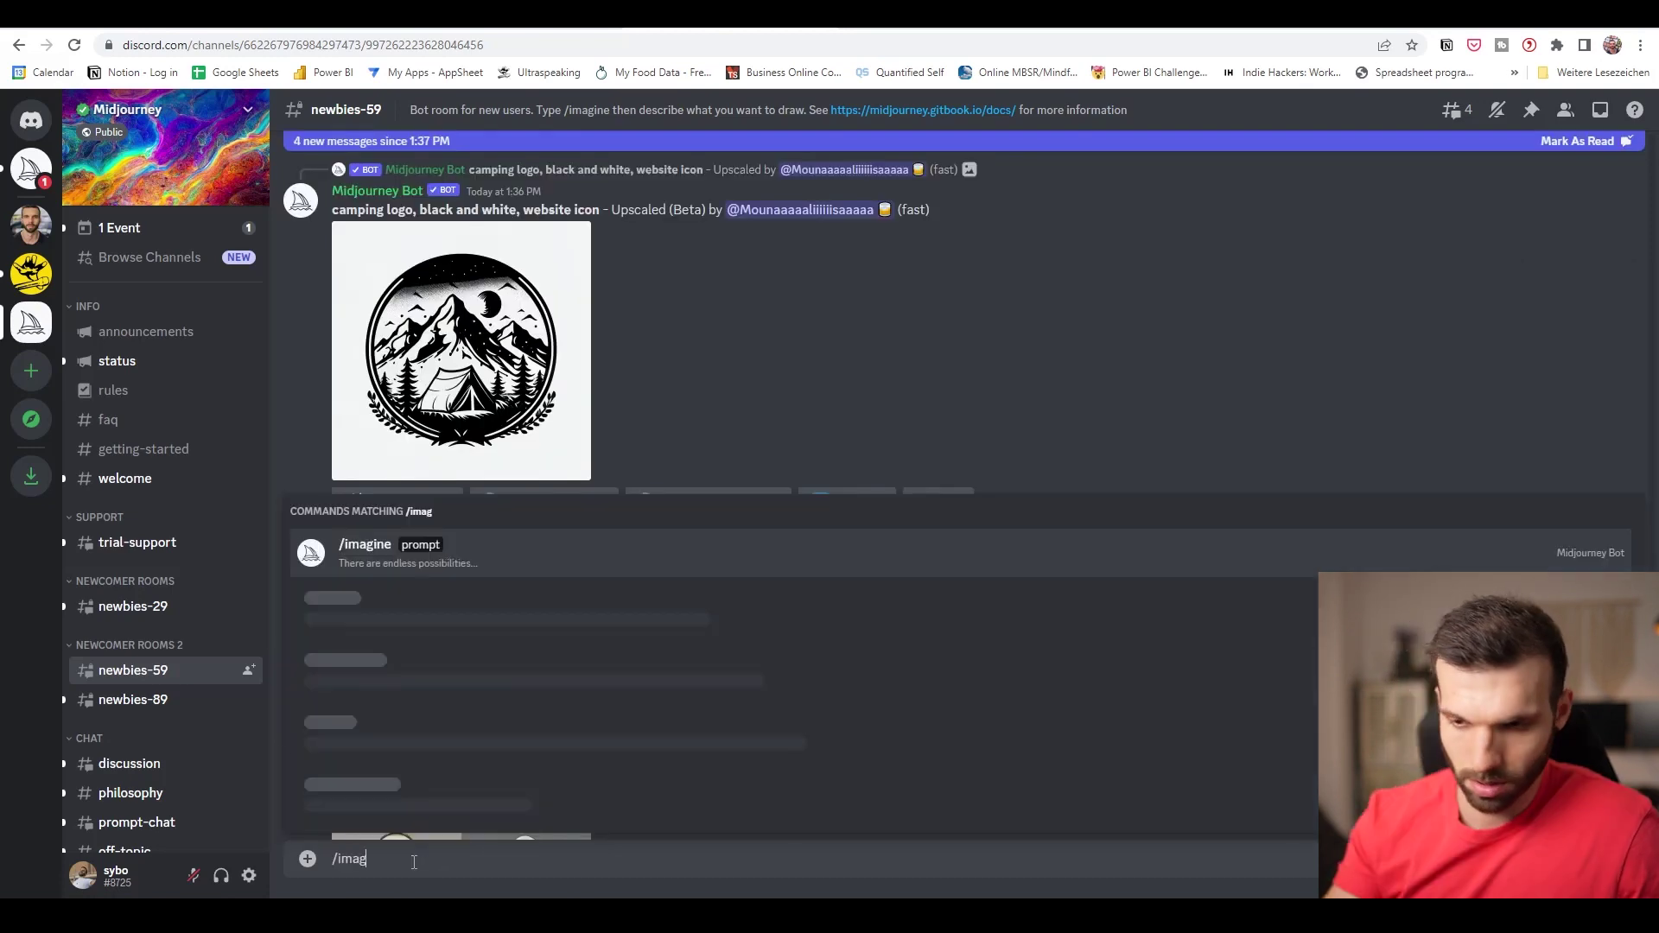
pyautogui.press('Tab')
pyautogui.hotkey('ctrl', 'v')
pyautogui.press('Return')
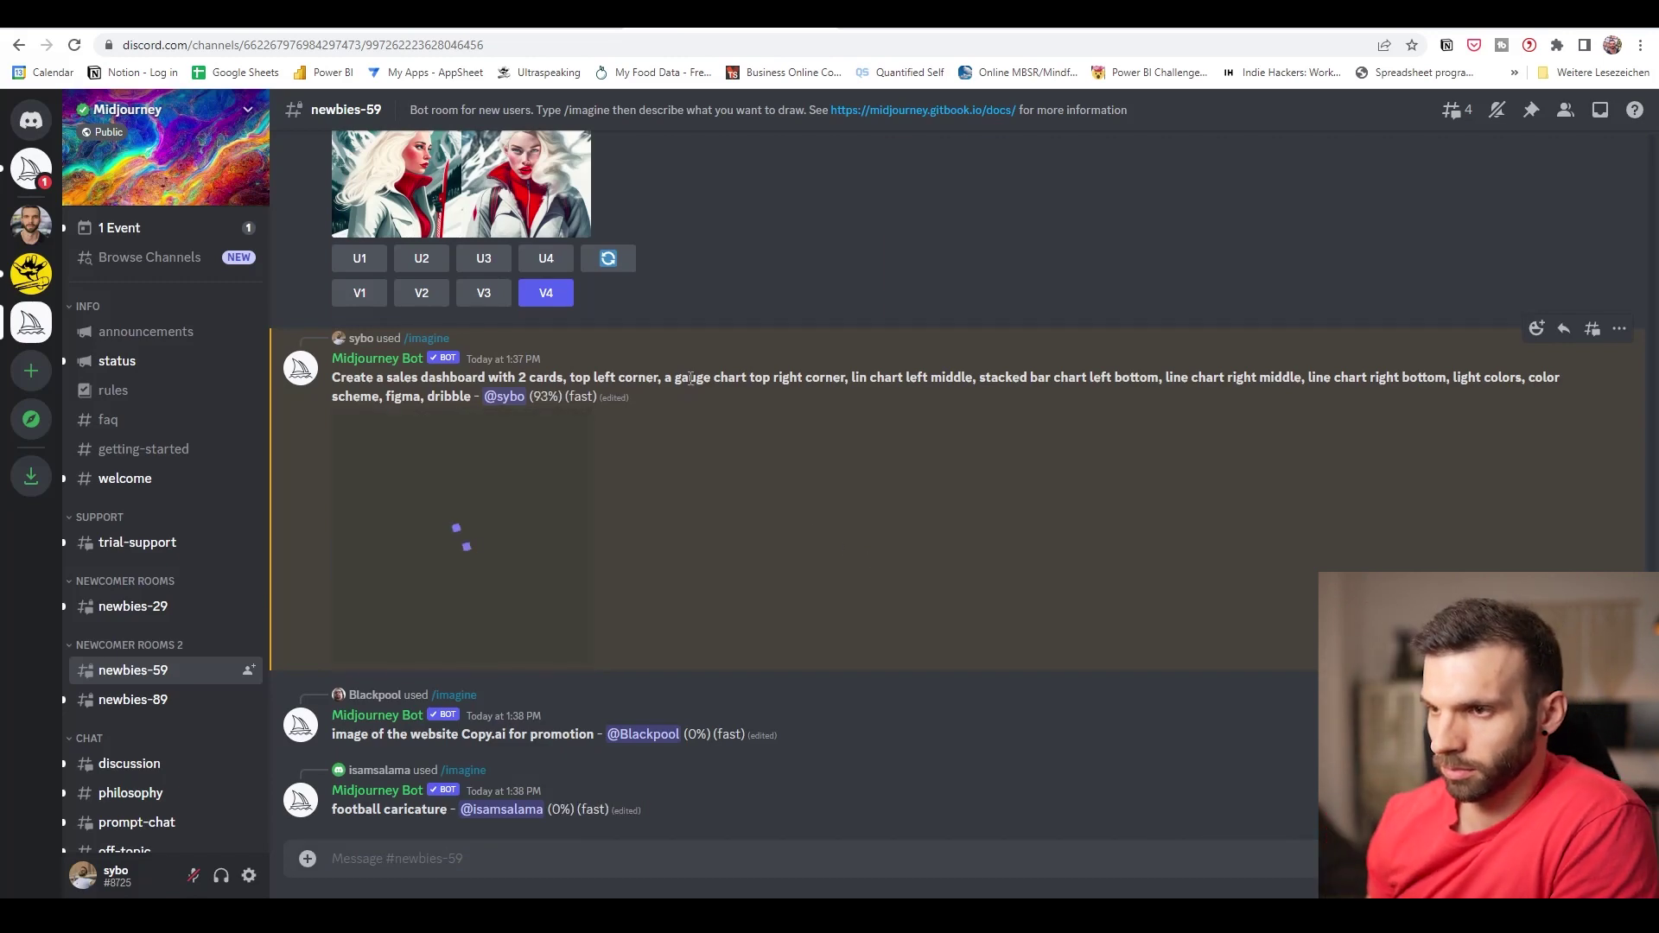
# View the new lighter dashboard mockups enlarged and start adding a reaction.
pyautogui.click(537, 573)
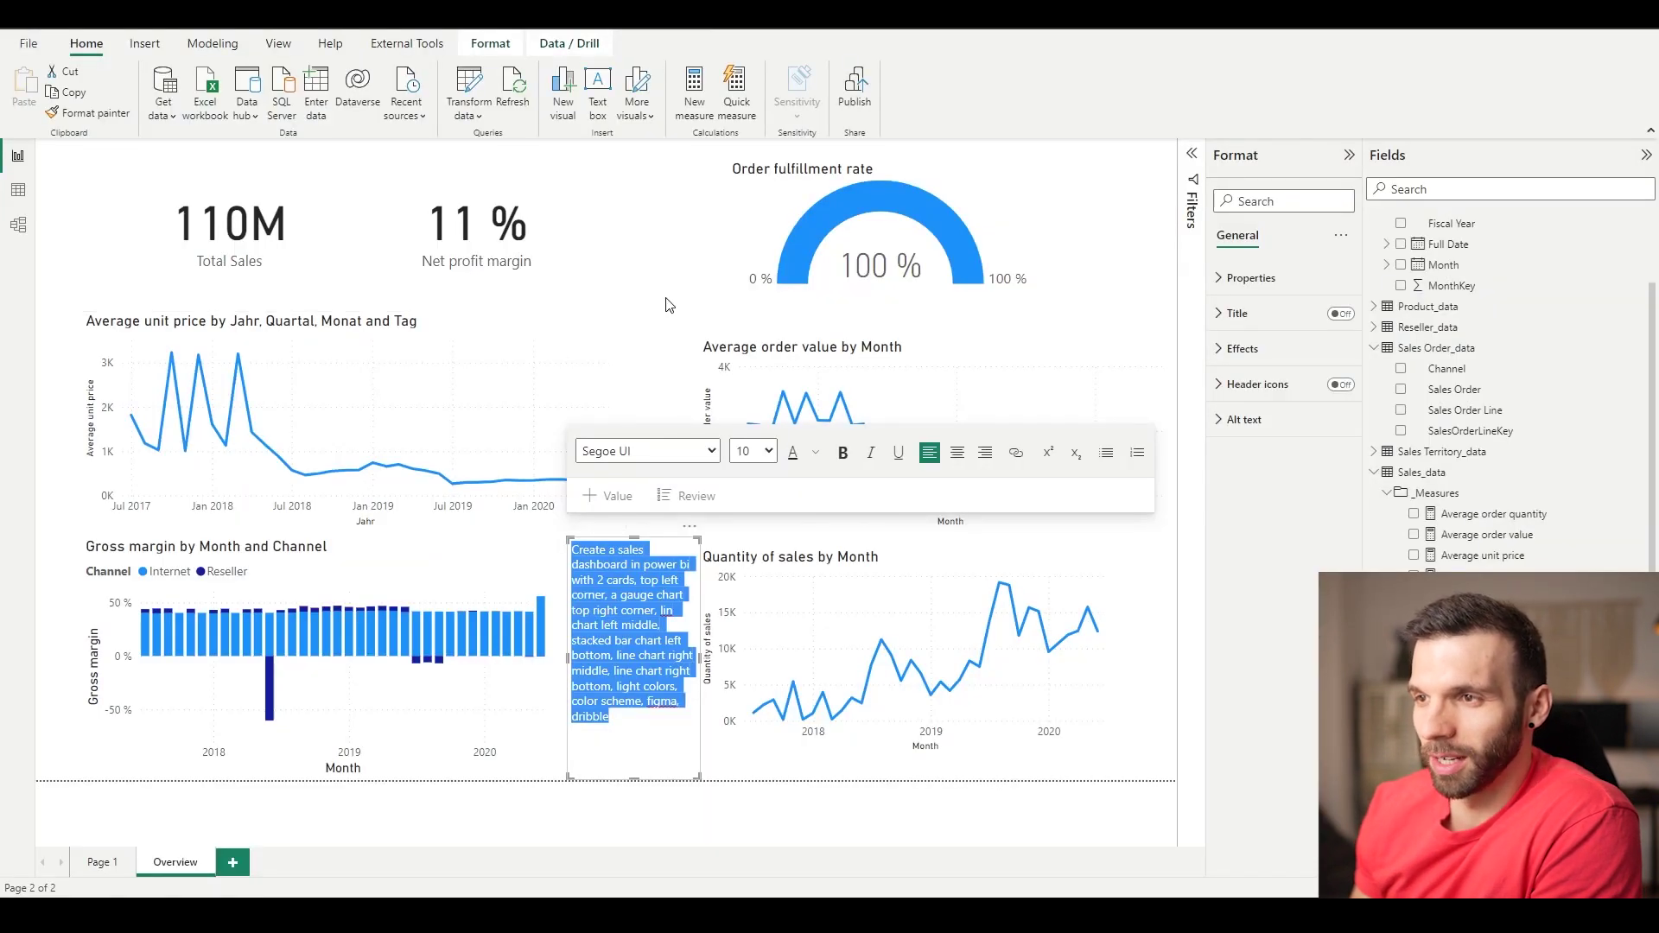
pyautogui.click(656, 380)
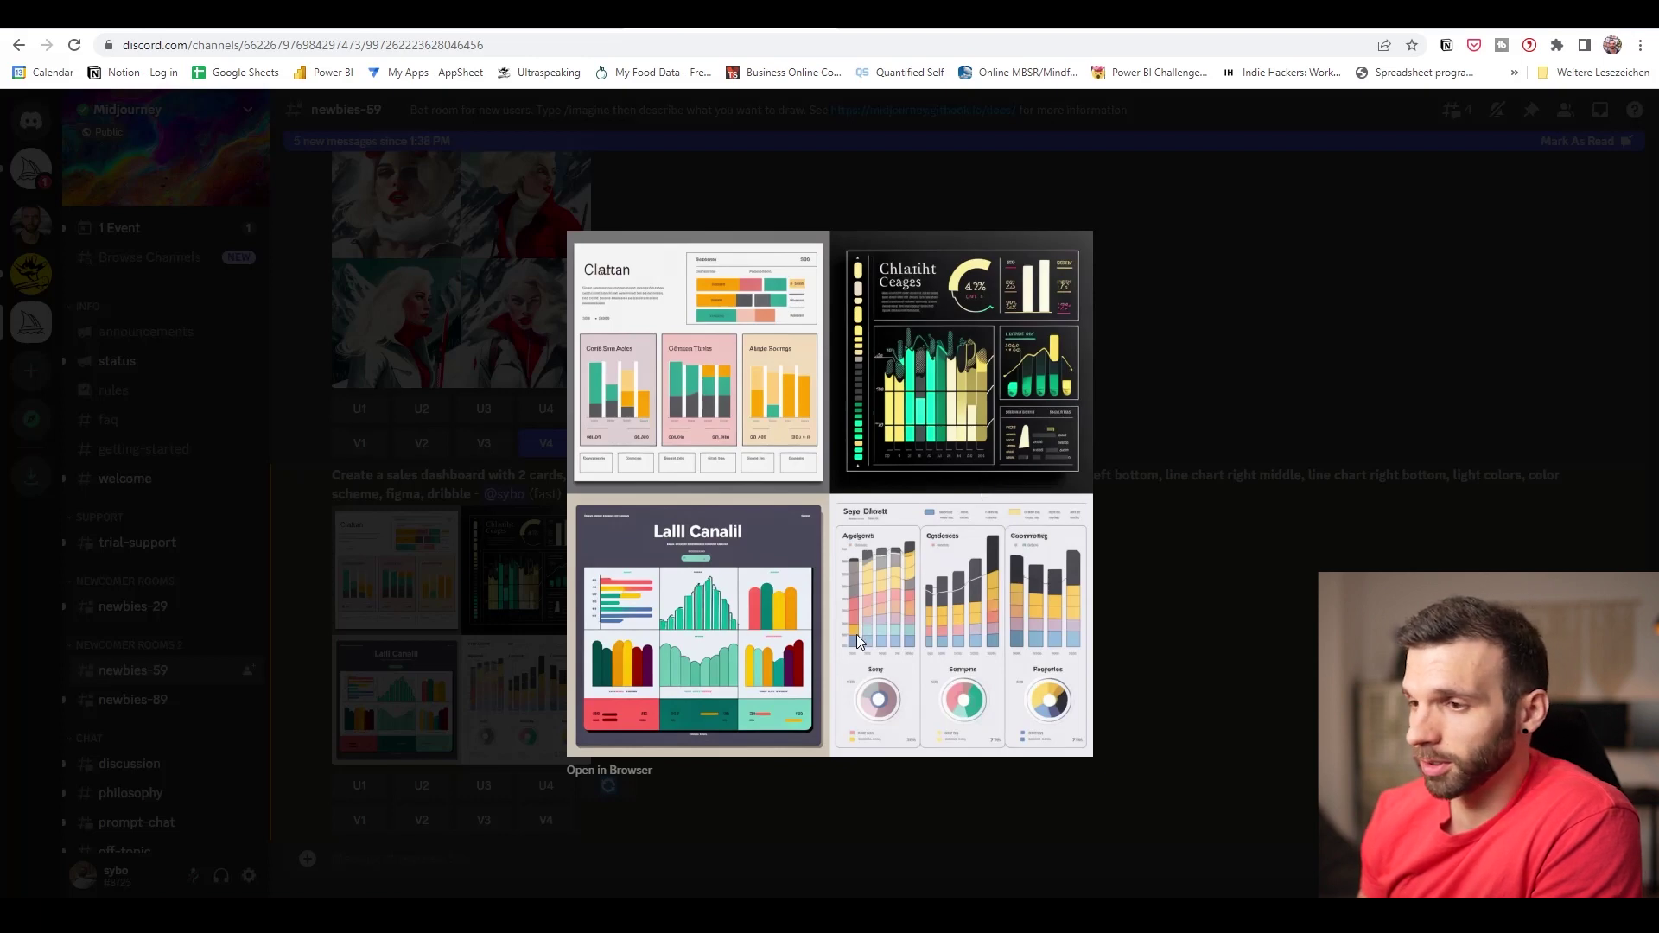
pyautogui.click(1274, 540)
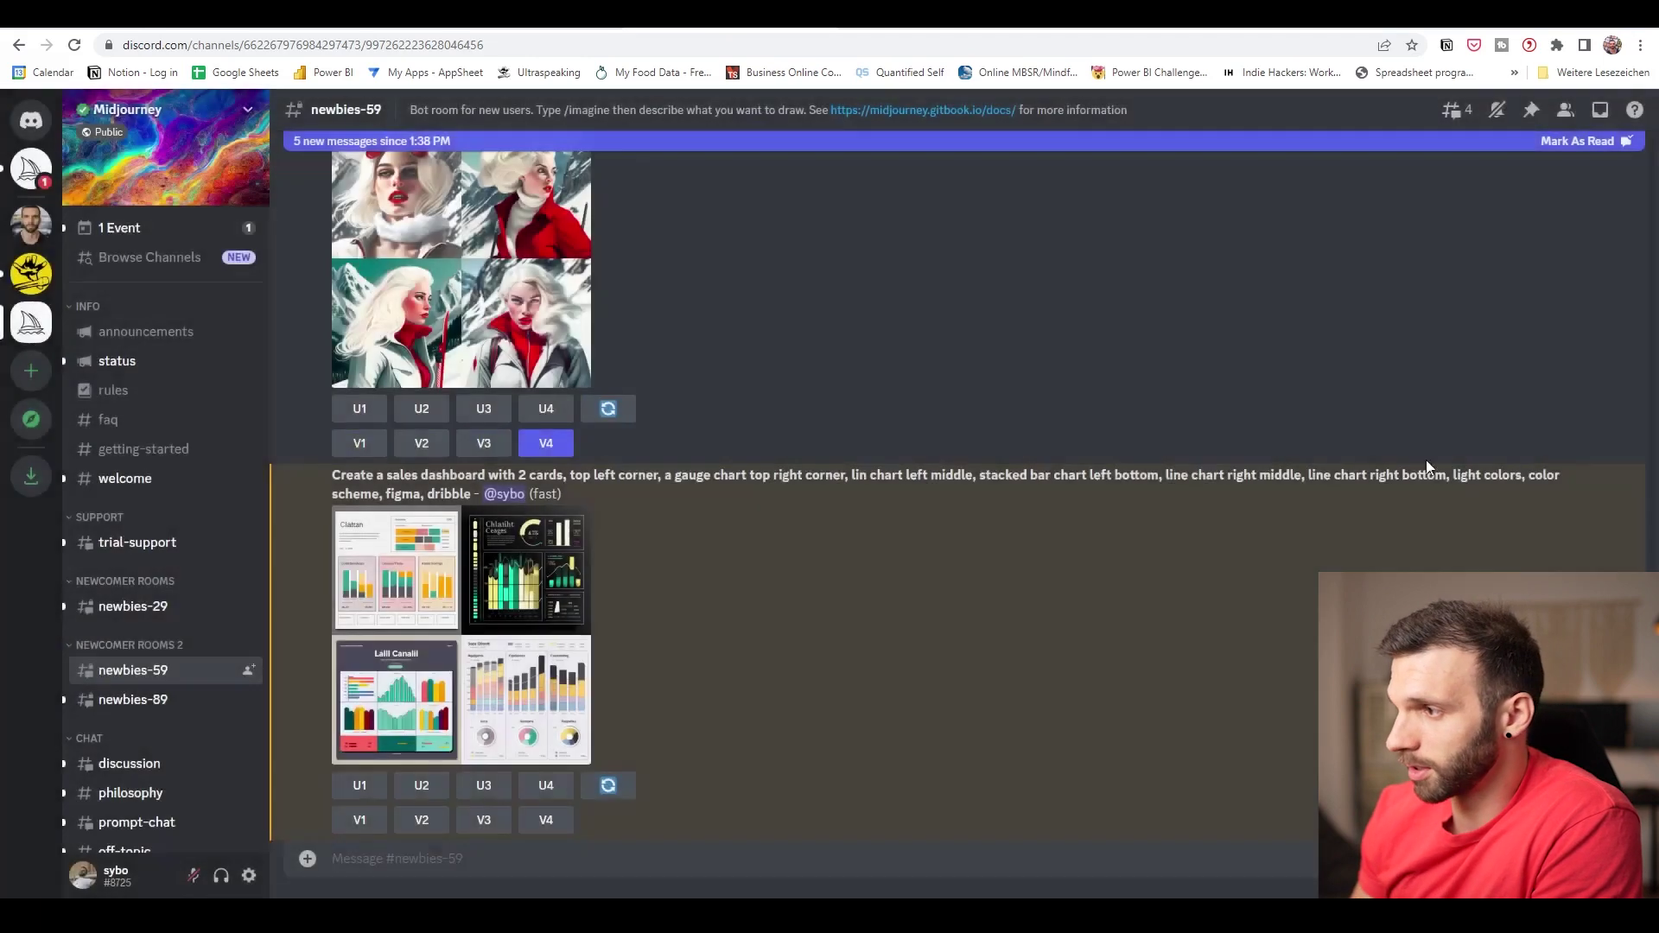
pyautogui.click(1536, 456)
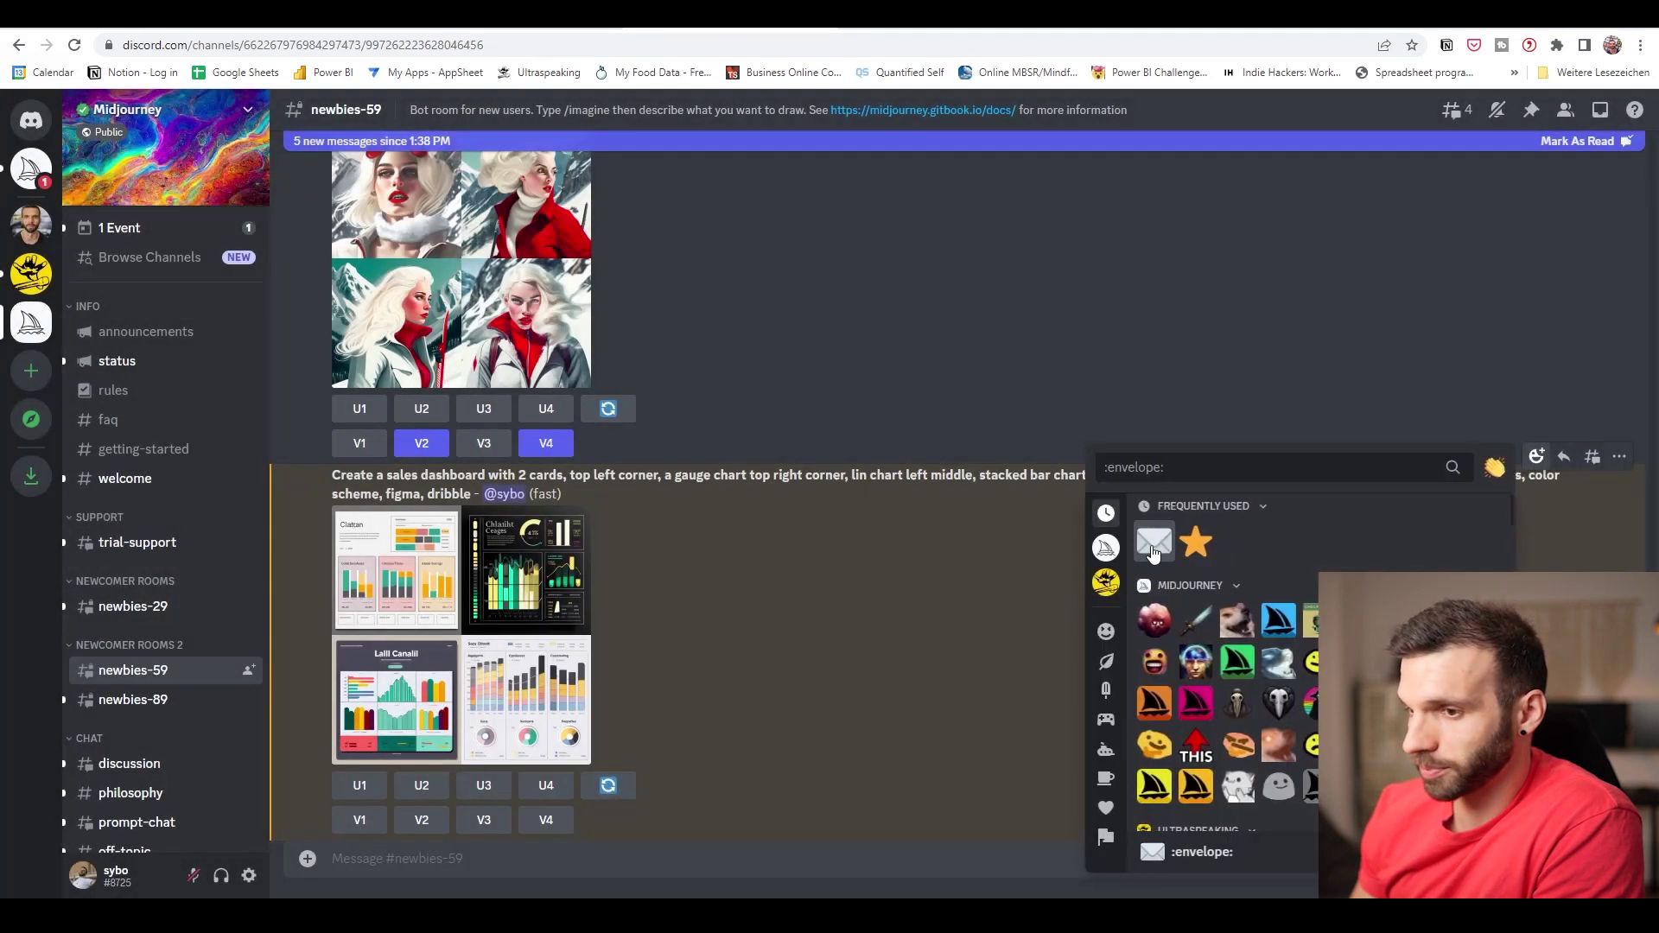
# Resubmit the dashboard /imagine prompt, shortened to cards, line charts, gauge chart, column chart, figma and light colors.
pyautogui.click(376, 866)
pyautogui.write('/imagine')
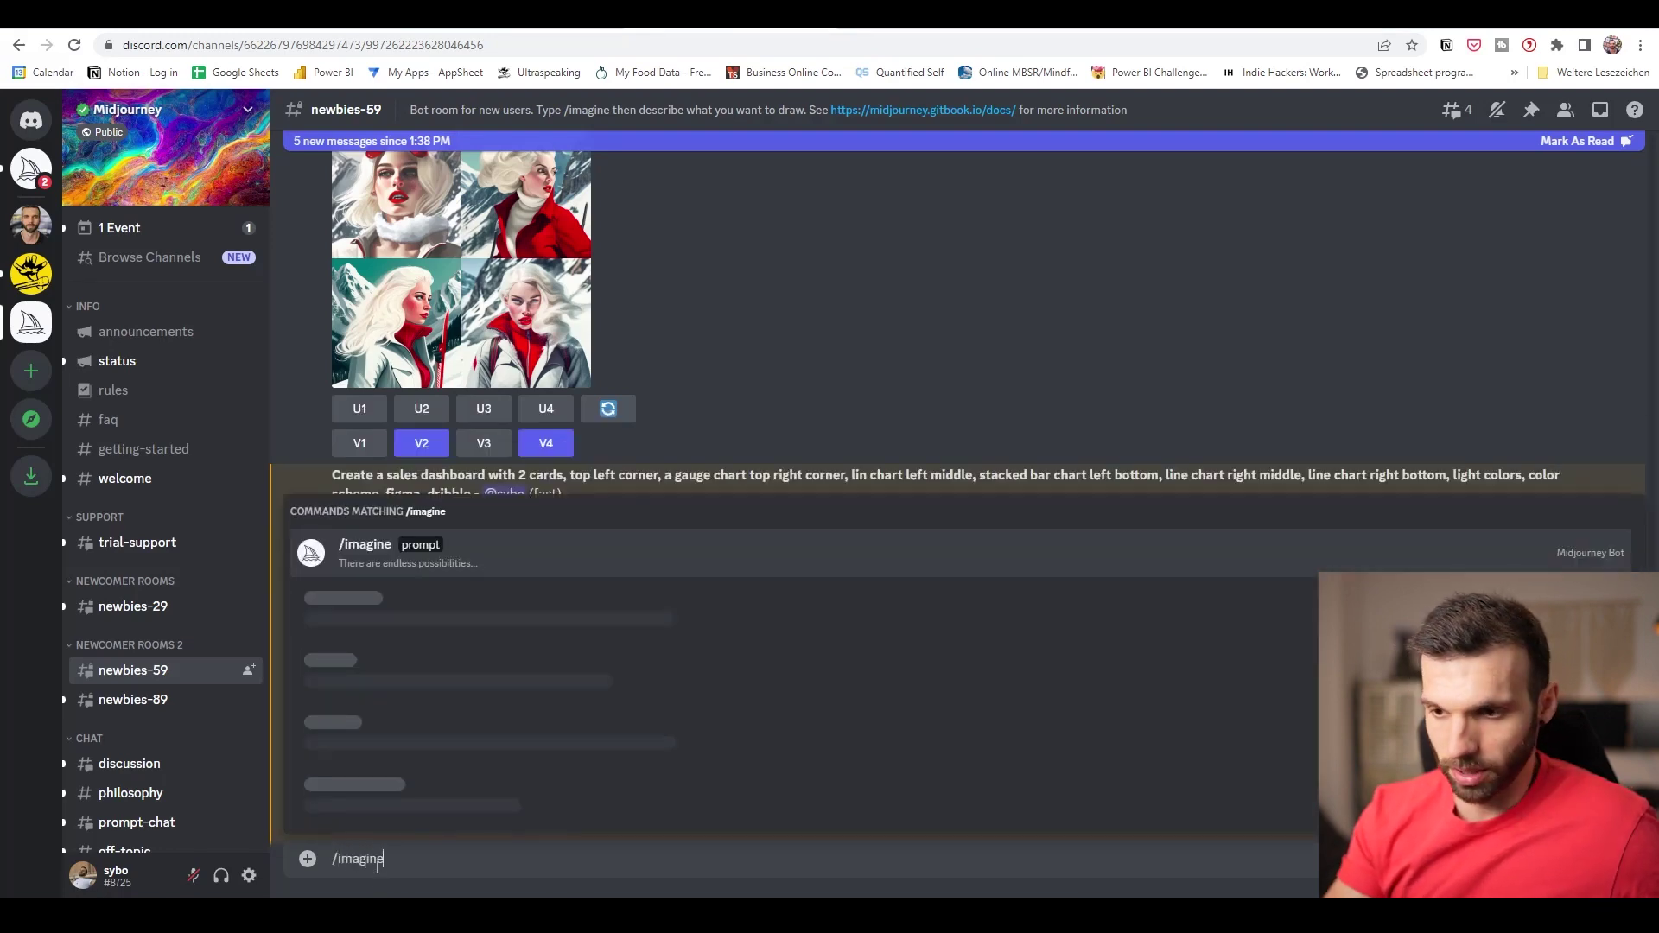
pyautogui.press('Tab')
pyautogui.write('Create a sales dashboard with 2 cards, top left corner, a gauge chart top right corner, lin  chart left middle, stacked bar chart left bottom, line chart right middle, line chart right bottom, light colors, color scheme, figma, dribble')
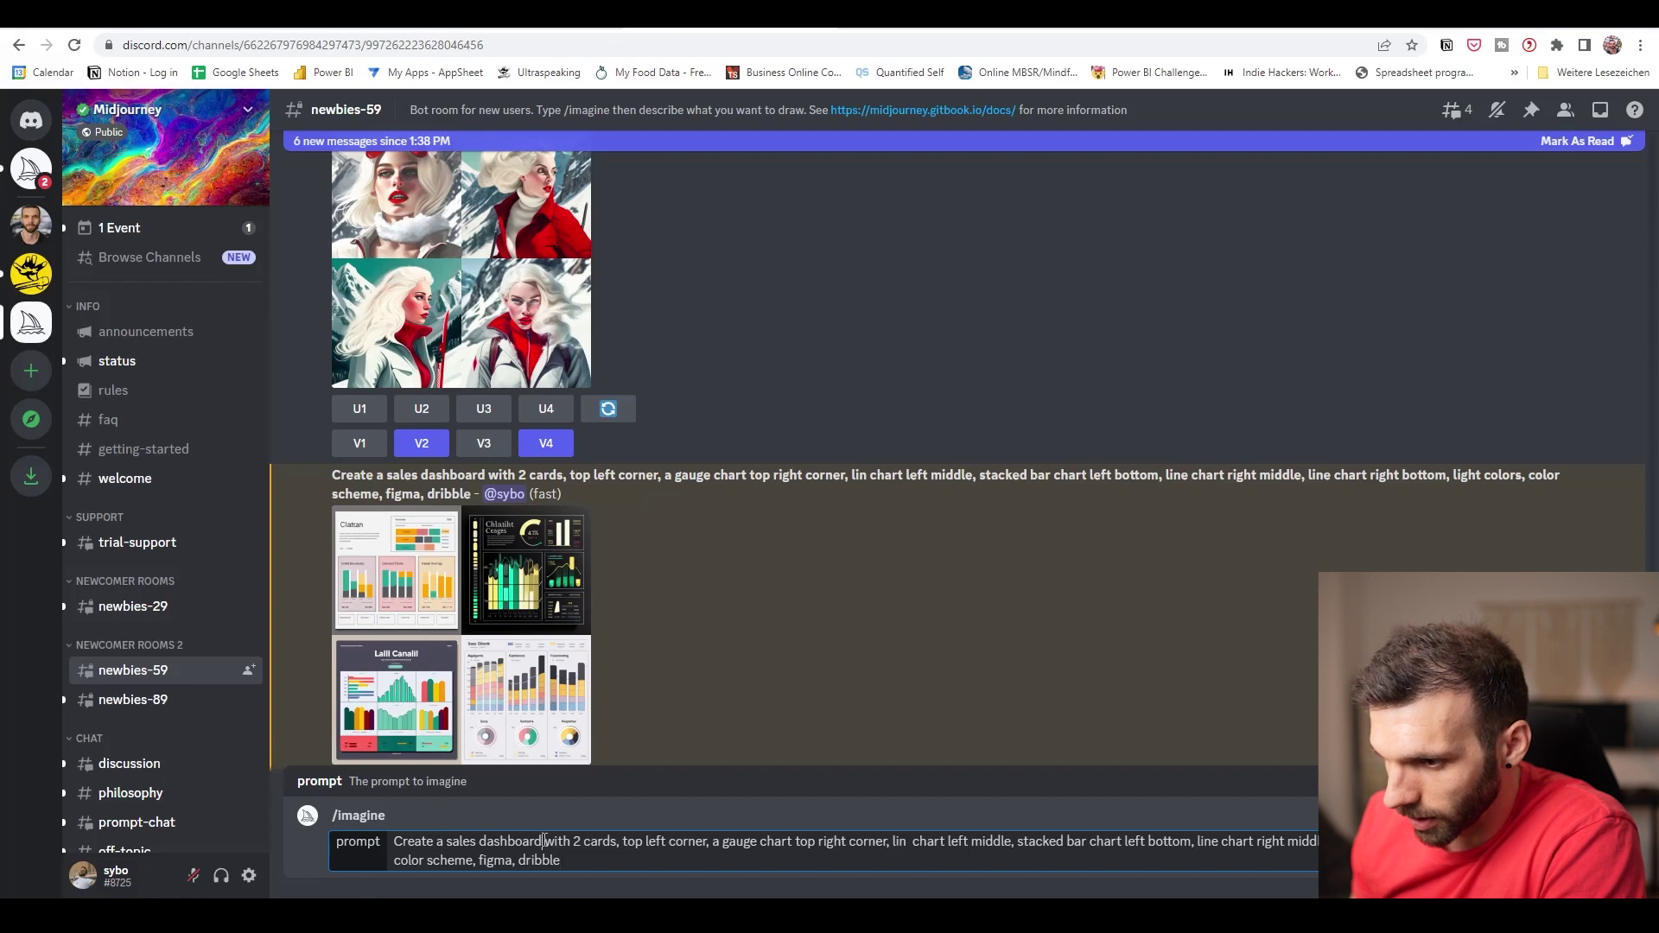
pyautogui.moveTo(543, 840); pyautogui.dragTo(570, 861)
pyautogui.write('cards')
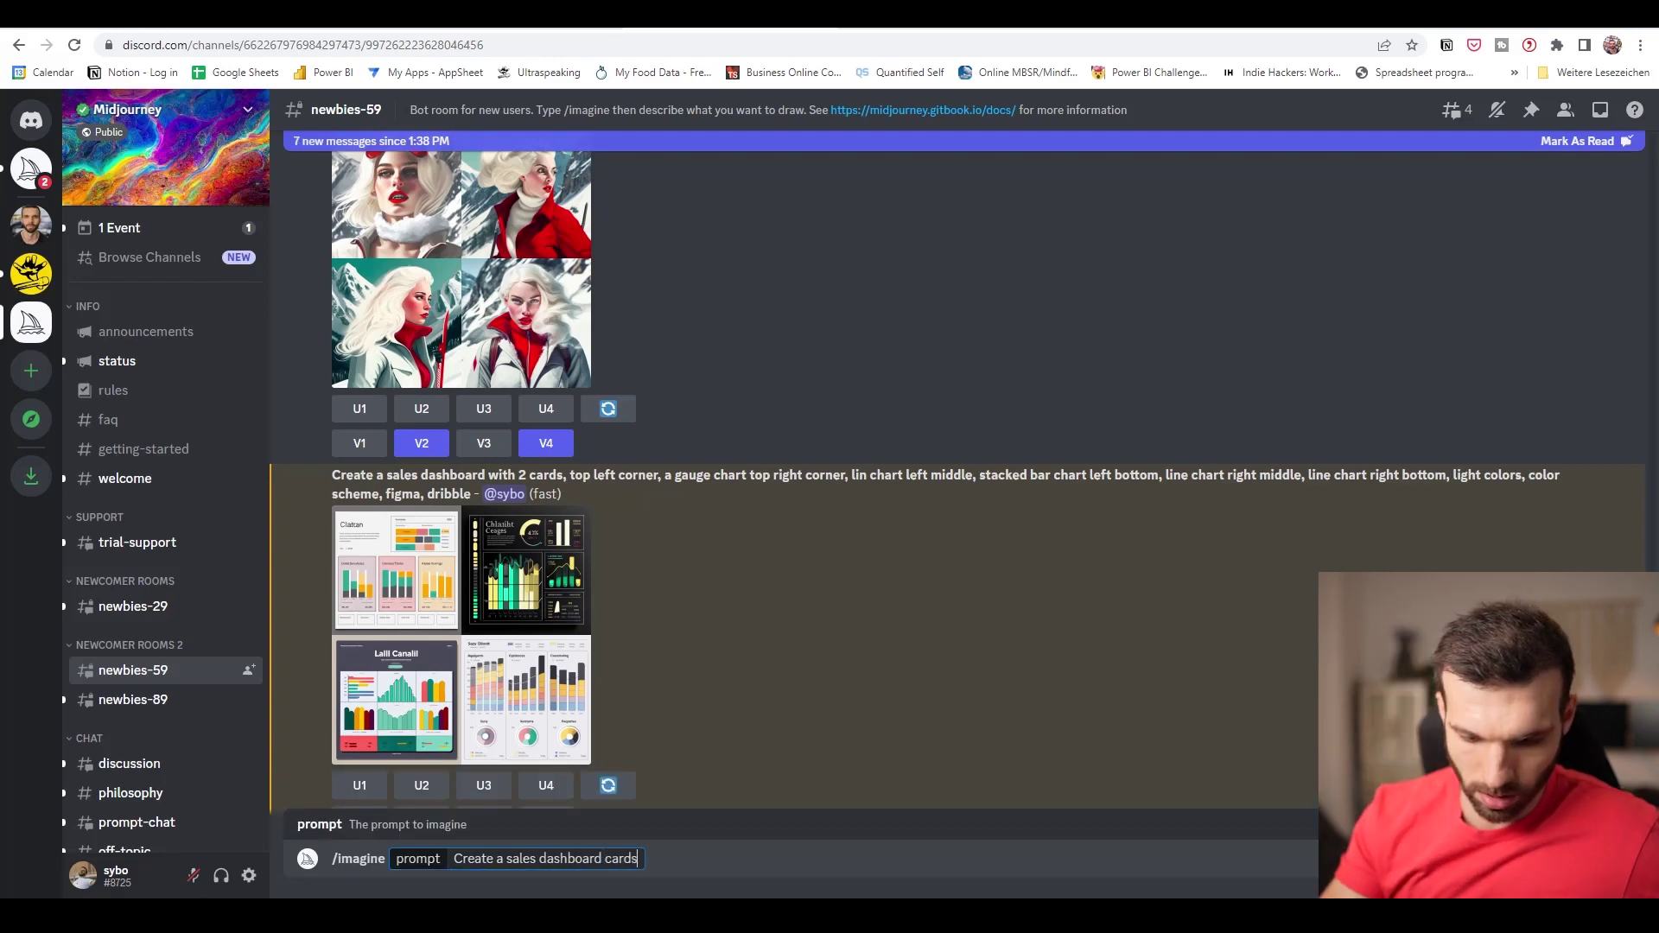
pyautogui.write(', line charts, g')
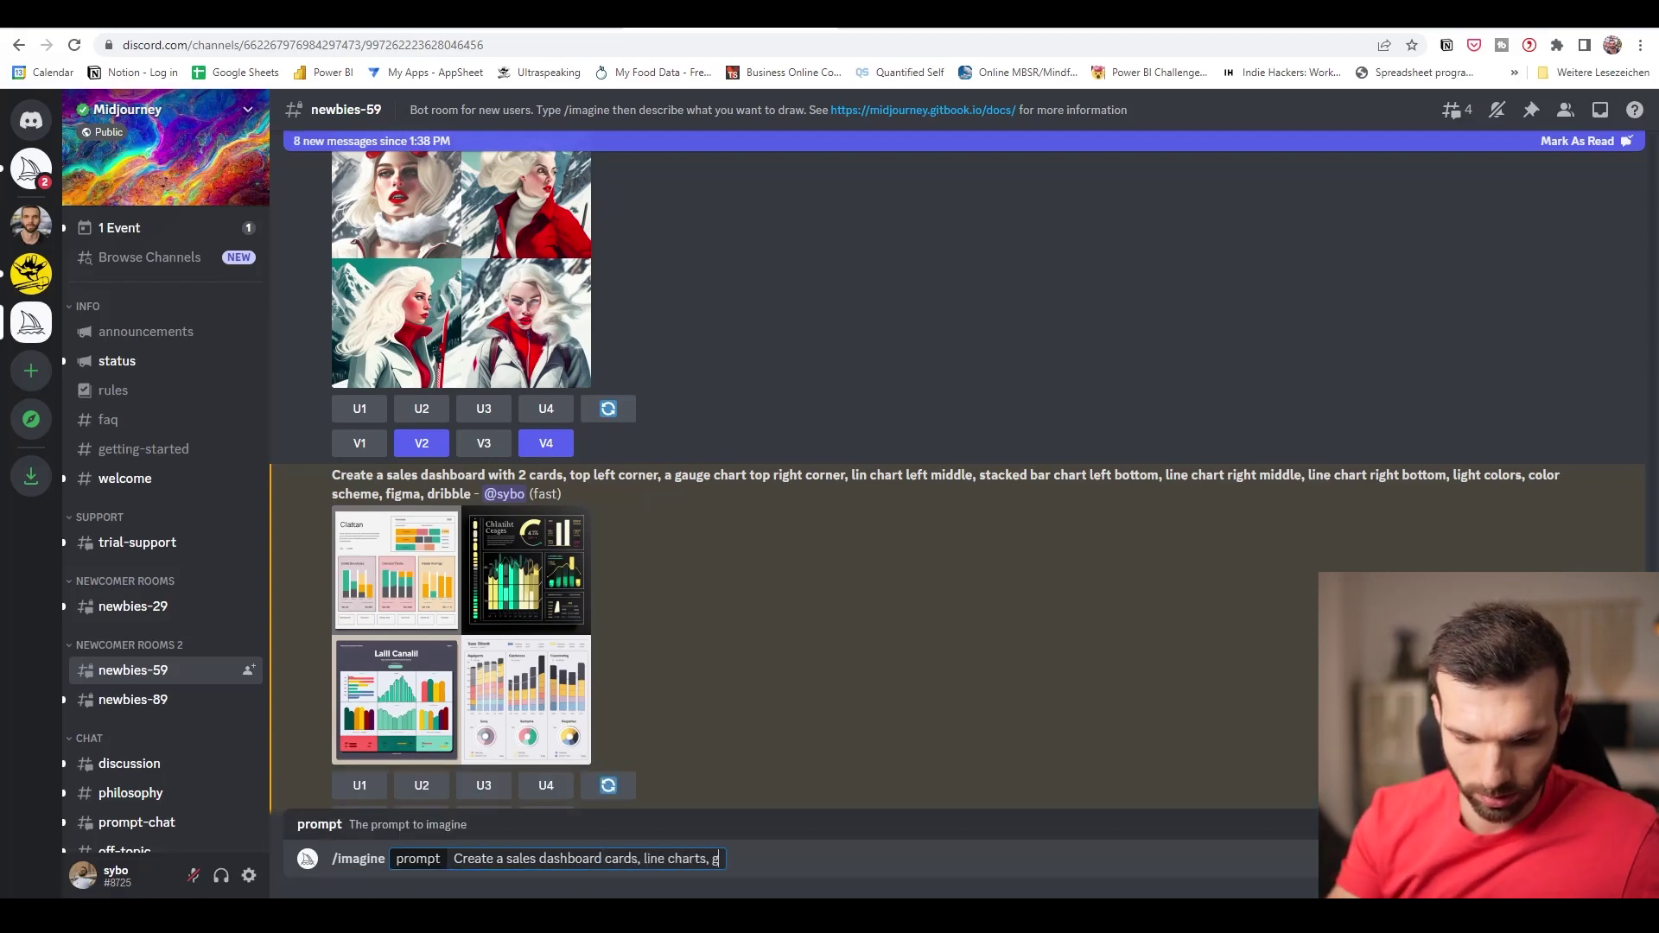
pyautogui.write('auge chart, column chart,')
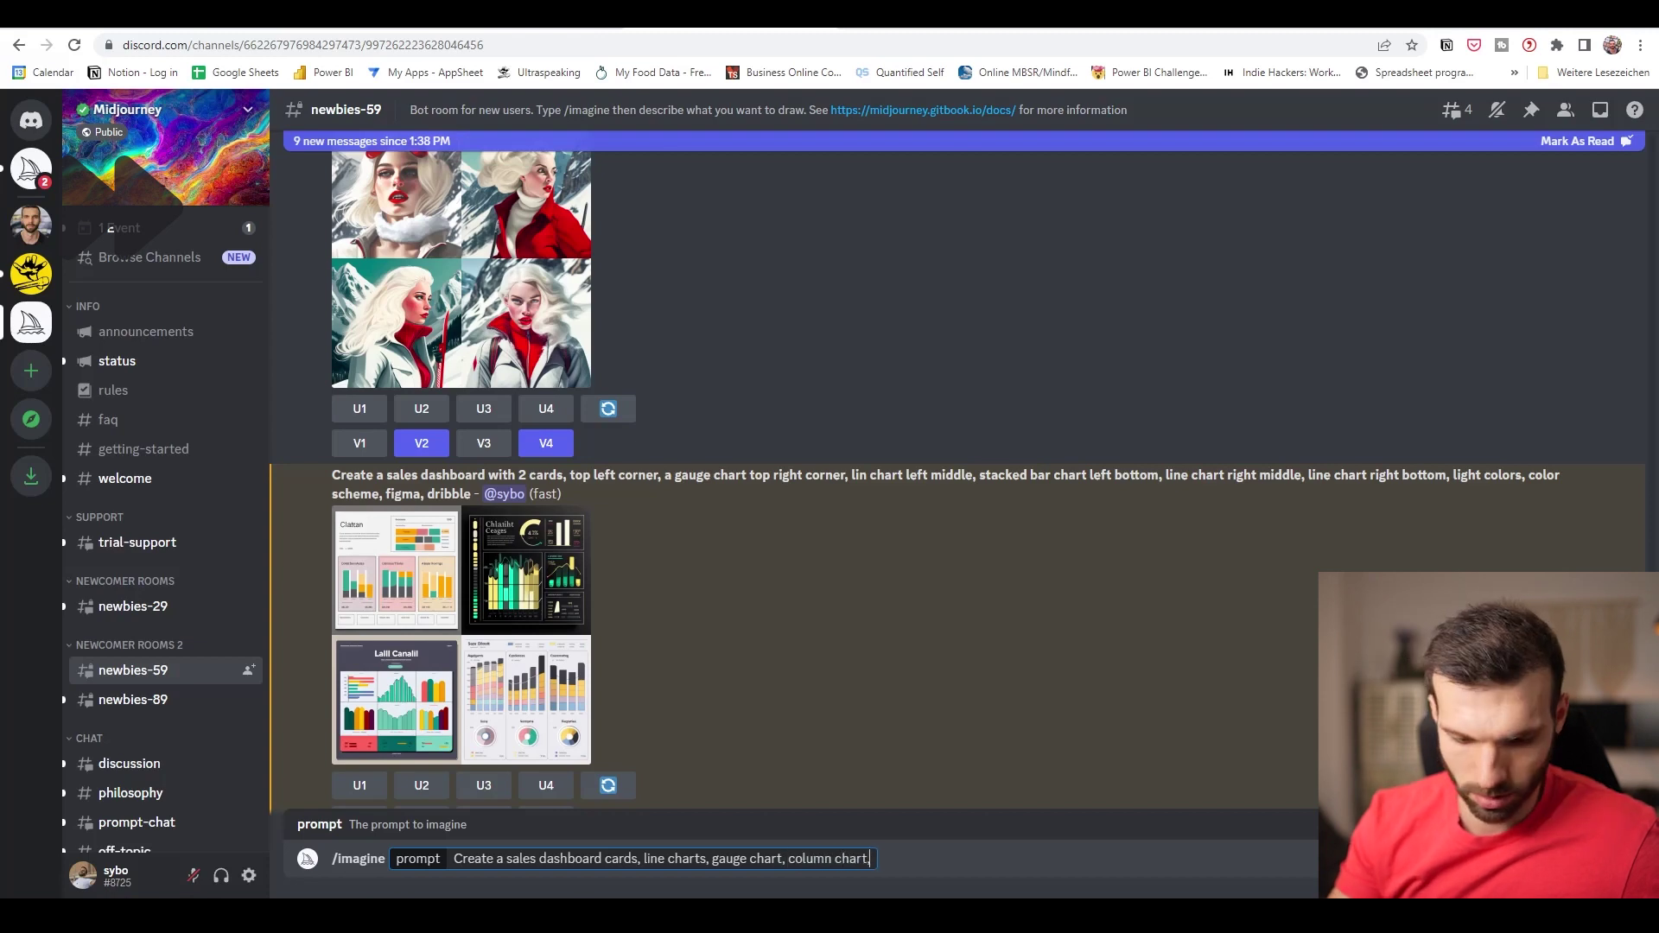
pyautogui.write(' figma, dribble, light colors,')
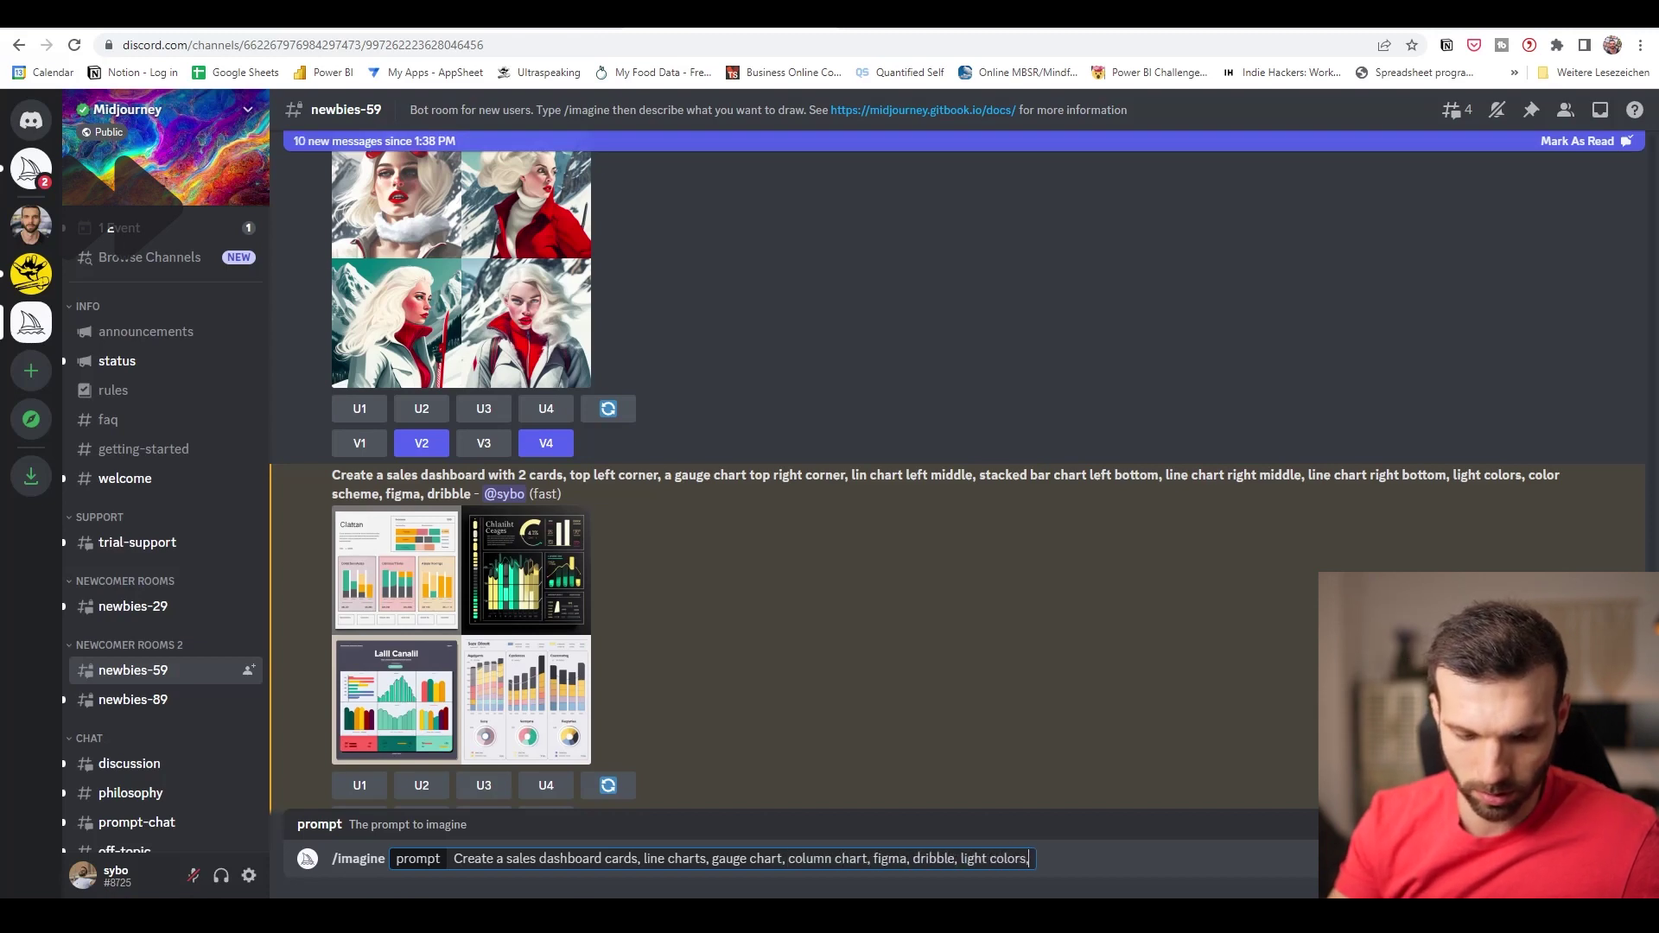
pyautogui.write(' color scheme')
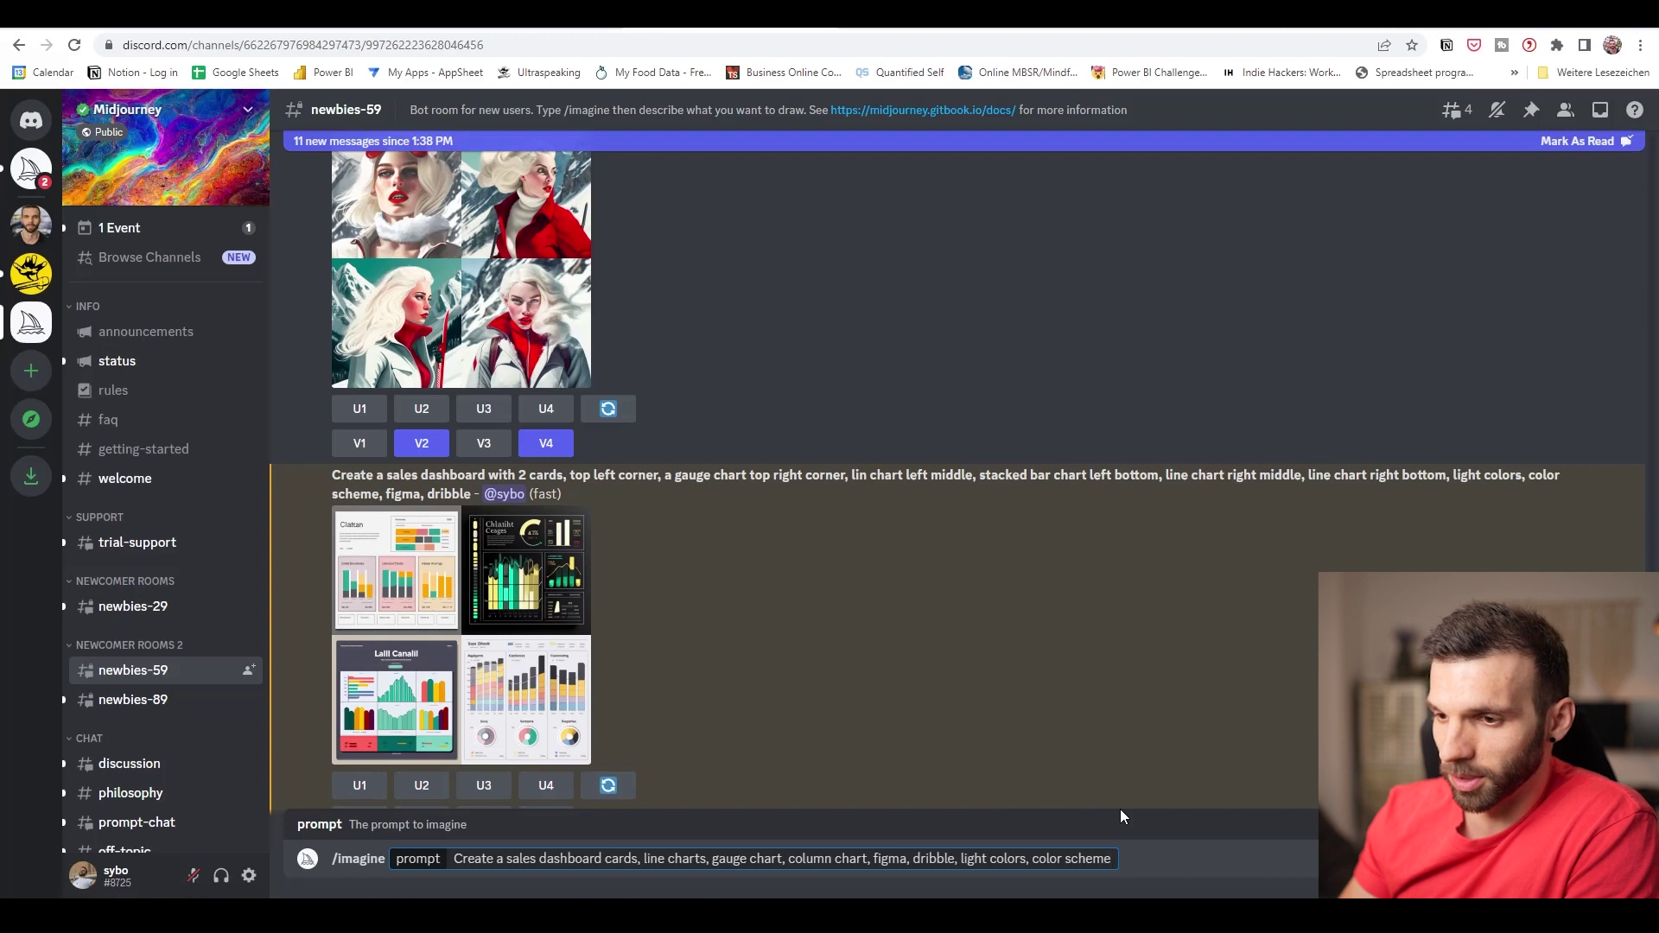
pyautogui.press('Return')
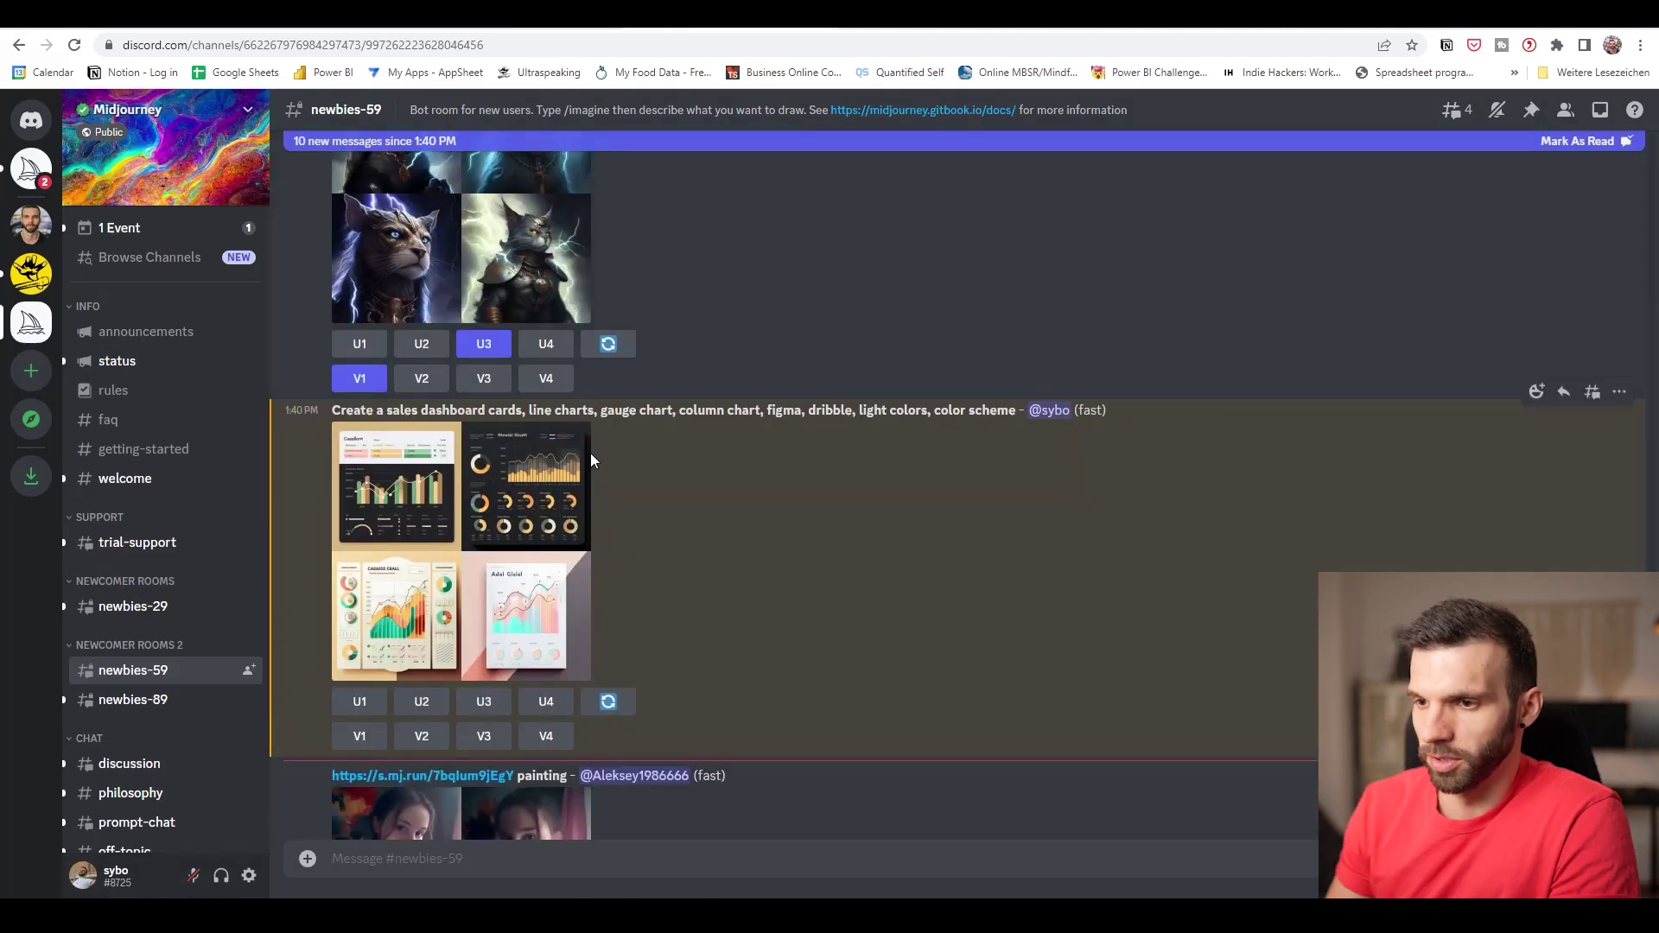
# Open the latest mockup grid full-size in the browser and save a copy of the image.
pyautogui.click(528, 465)
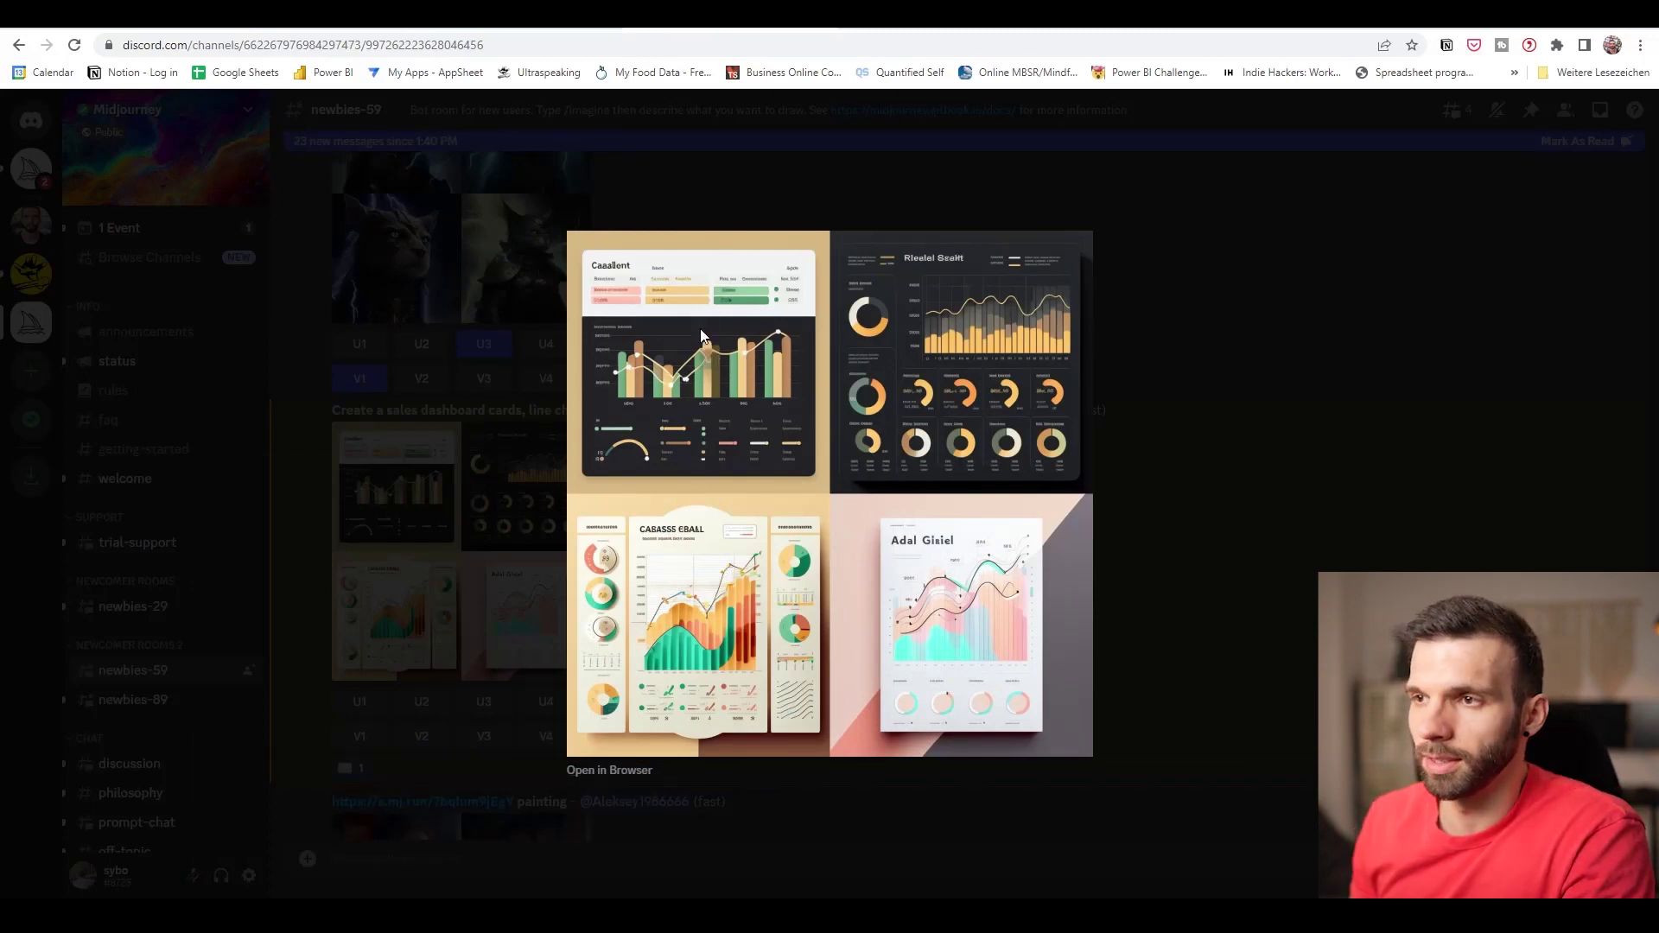
pyautogui.click(618, 771)
pyautogui.rightClick(674, 404)
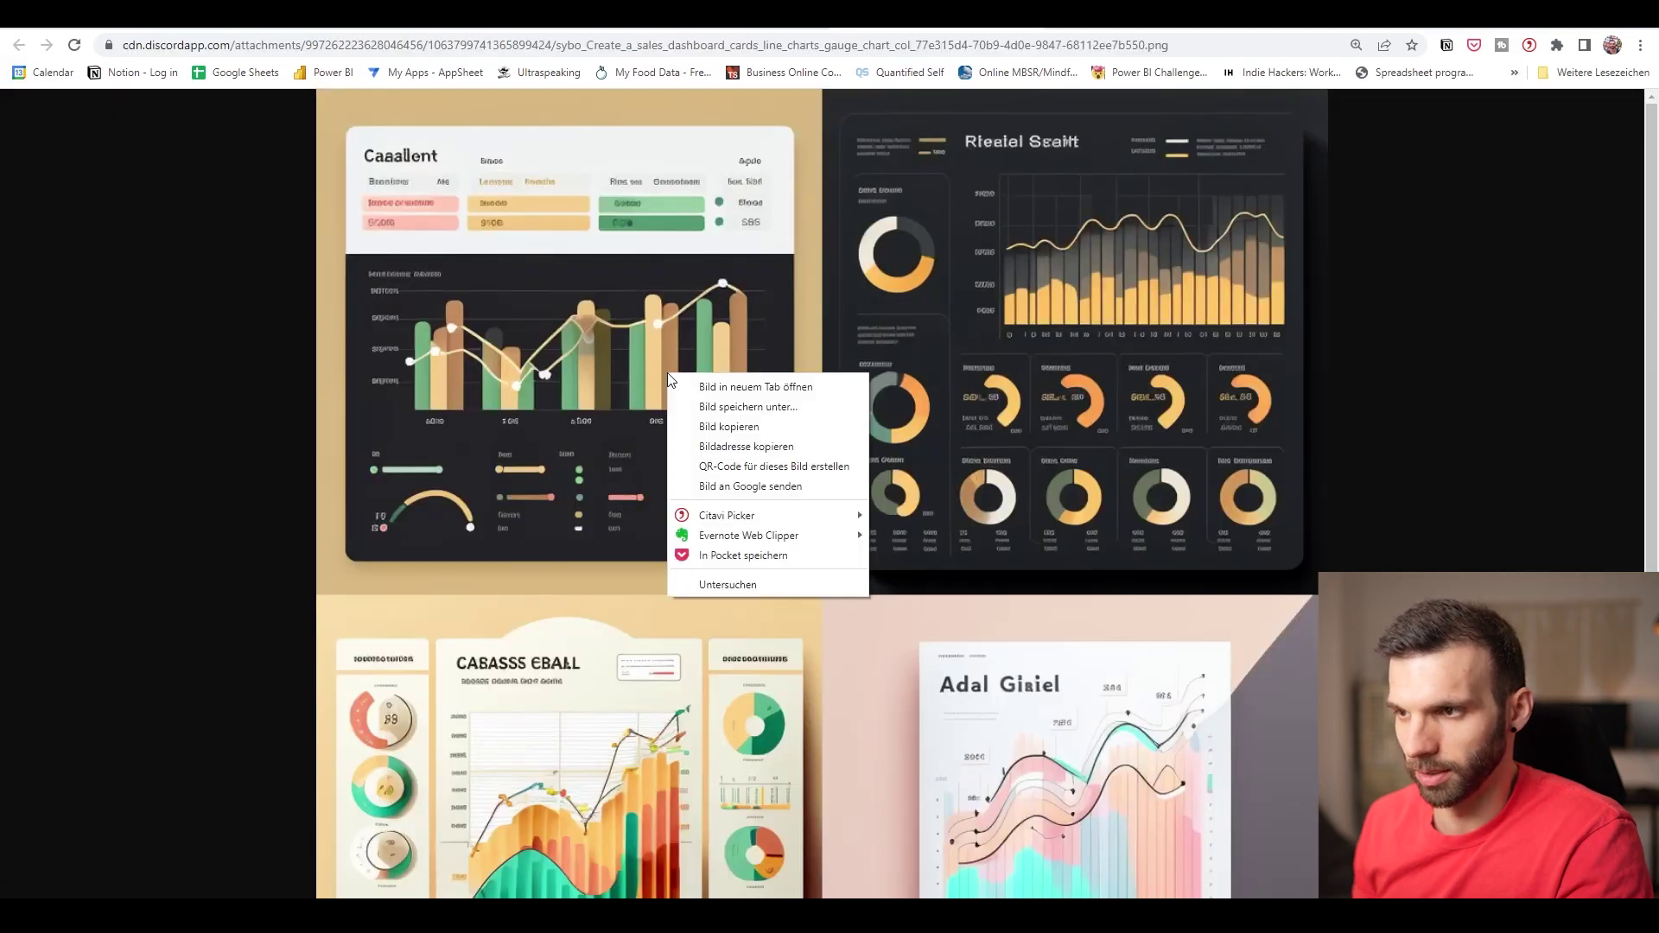
pyautogui.click(763, 446)
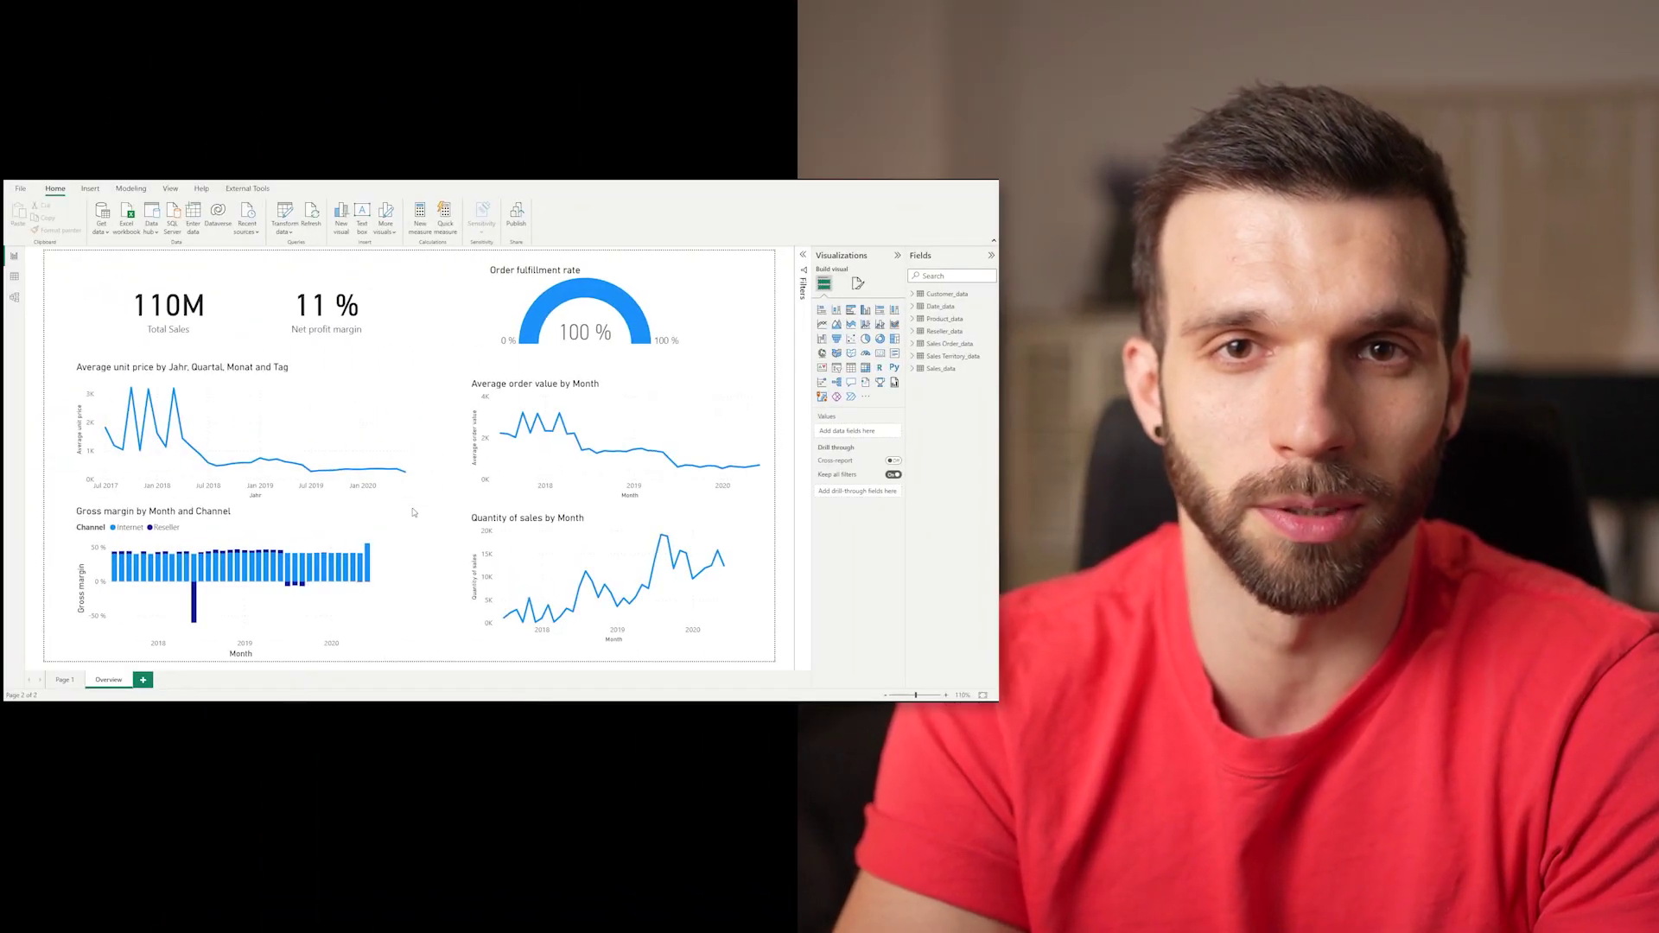
# Turn off the chart's axis titles in Format visual, then clear the selection.
pyautogui.click(858, 284)
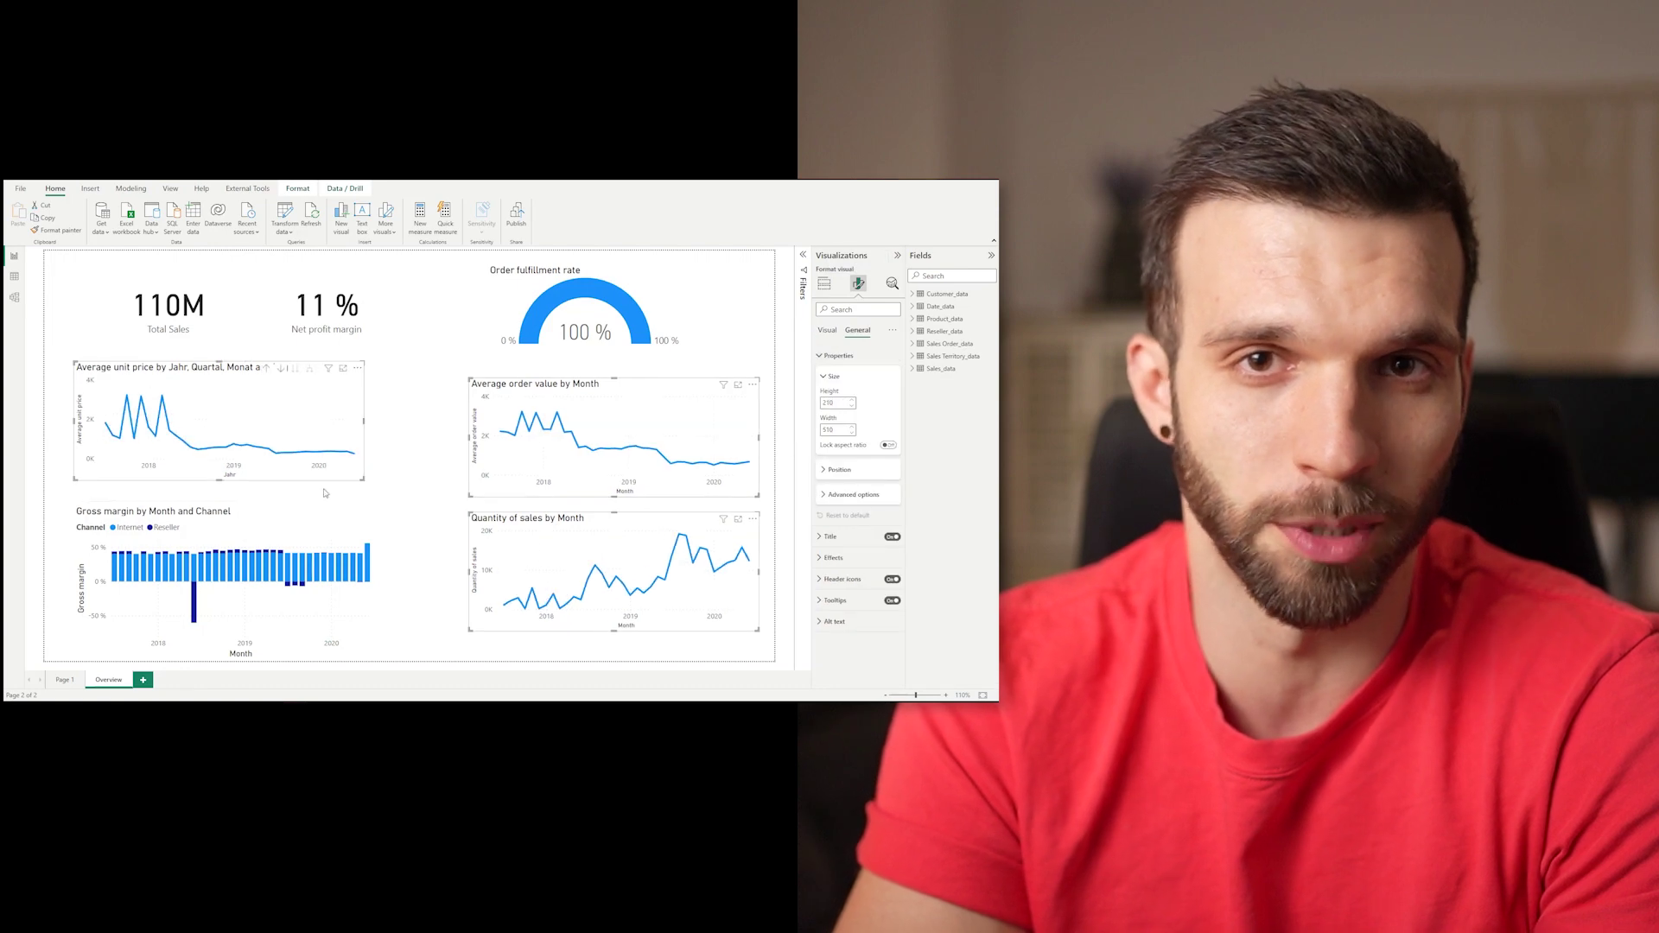
pyautogui.click(827, 330)
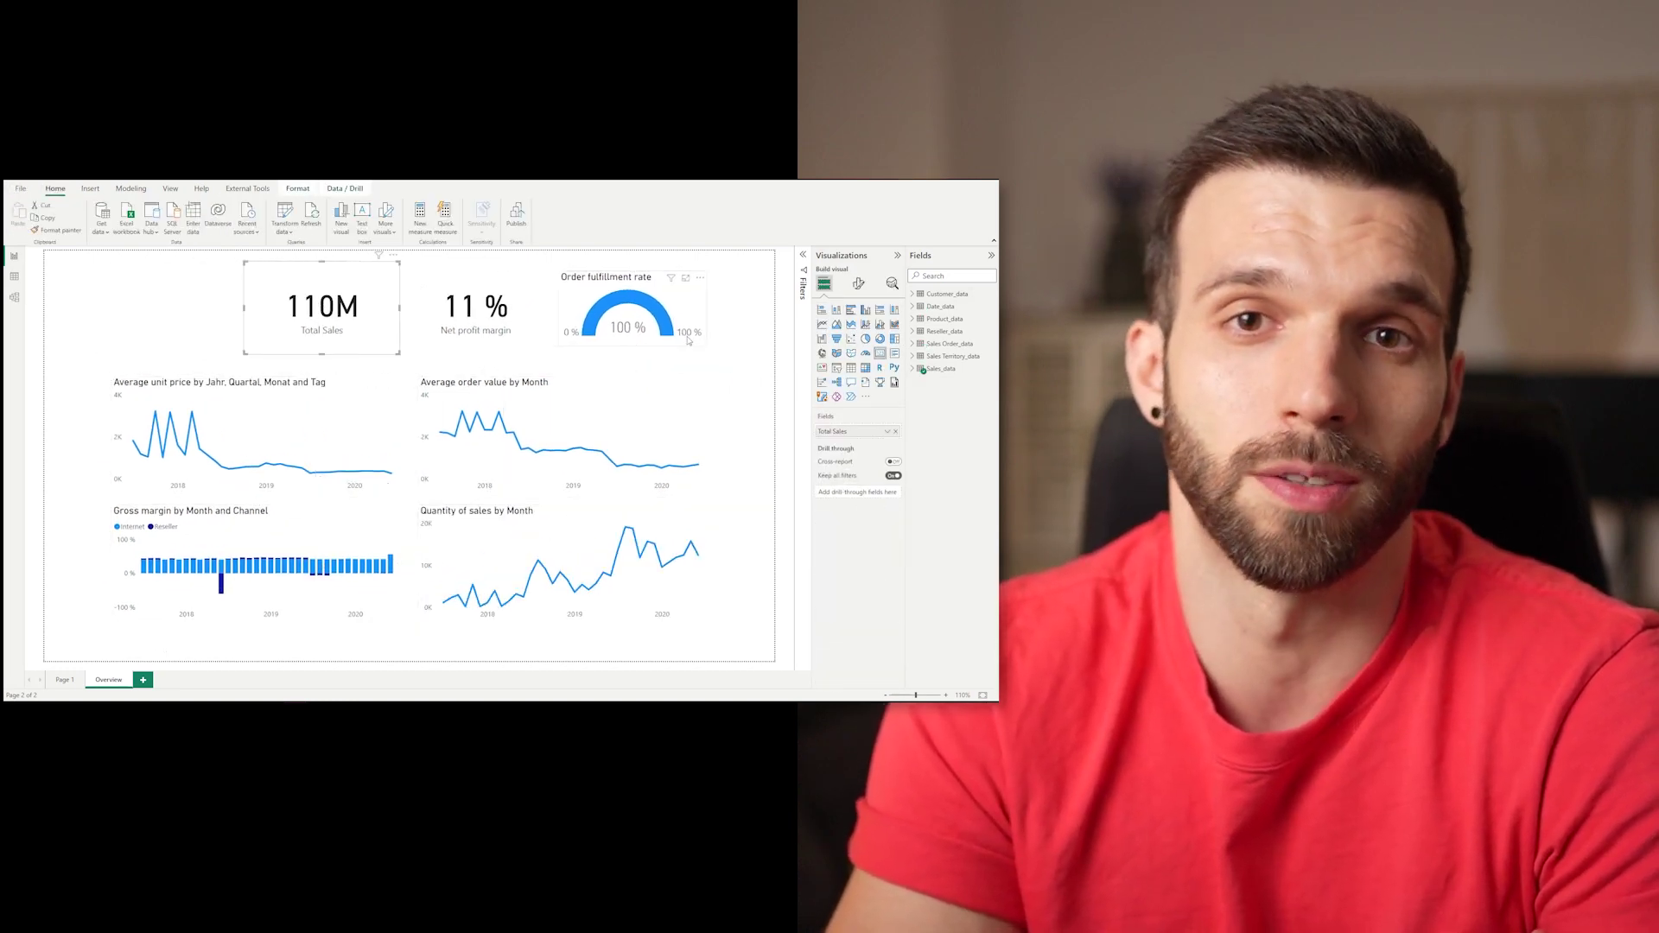
pyautogui.click(552, 359)
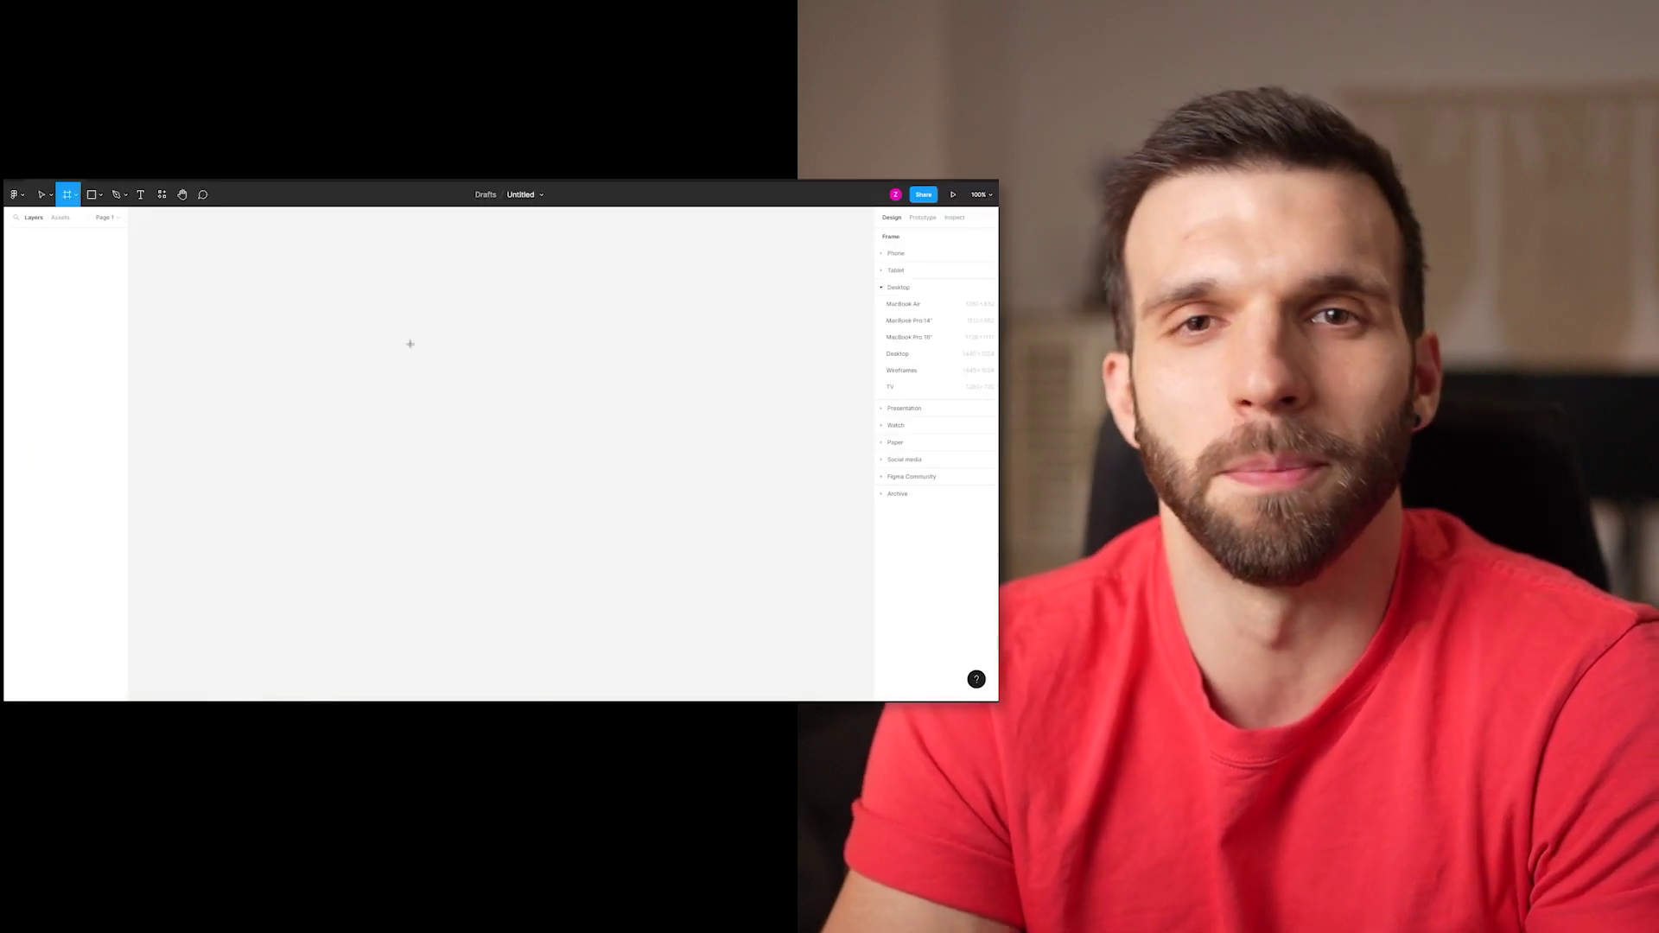
# Paste the report screenshot and the Midjourney mockup, placing and enlarging the mockup beside the report.
pyautogui.hotkey('ctrl', 'v')
pyautogui.scroll(-3, 607, 489)
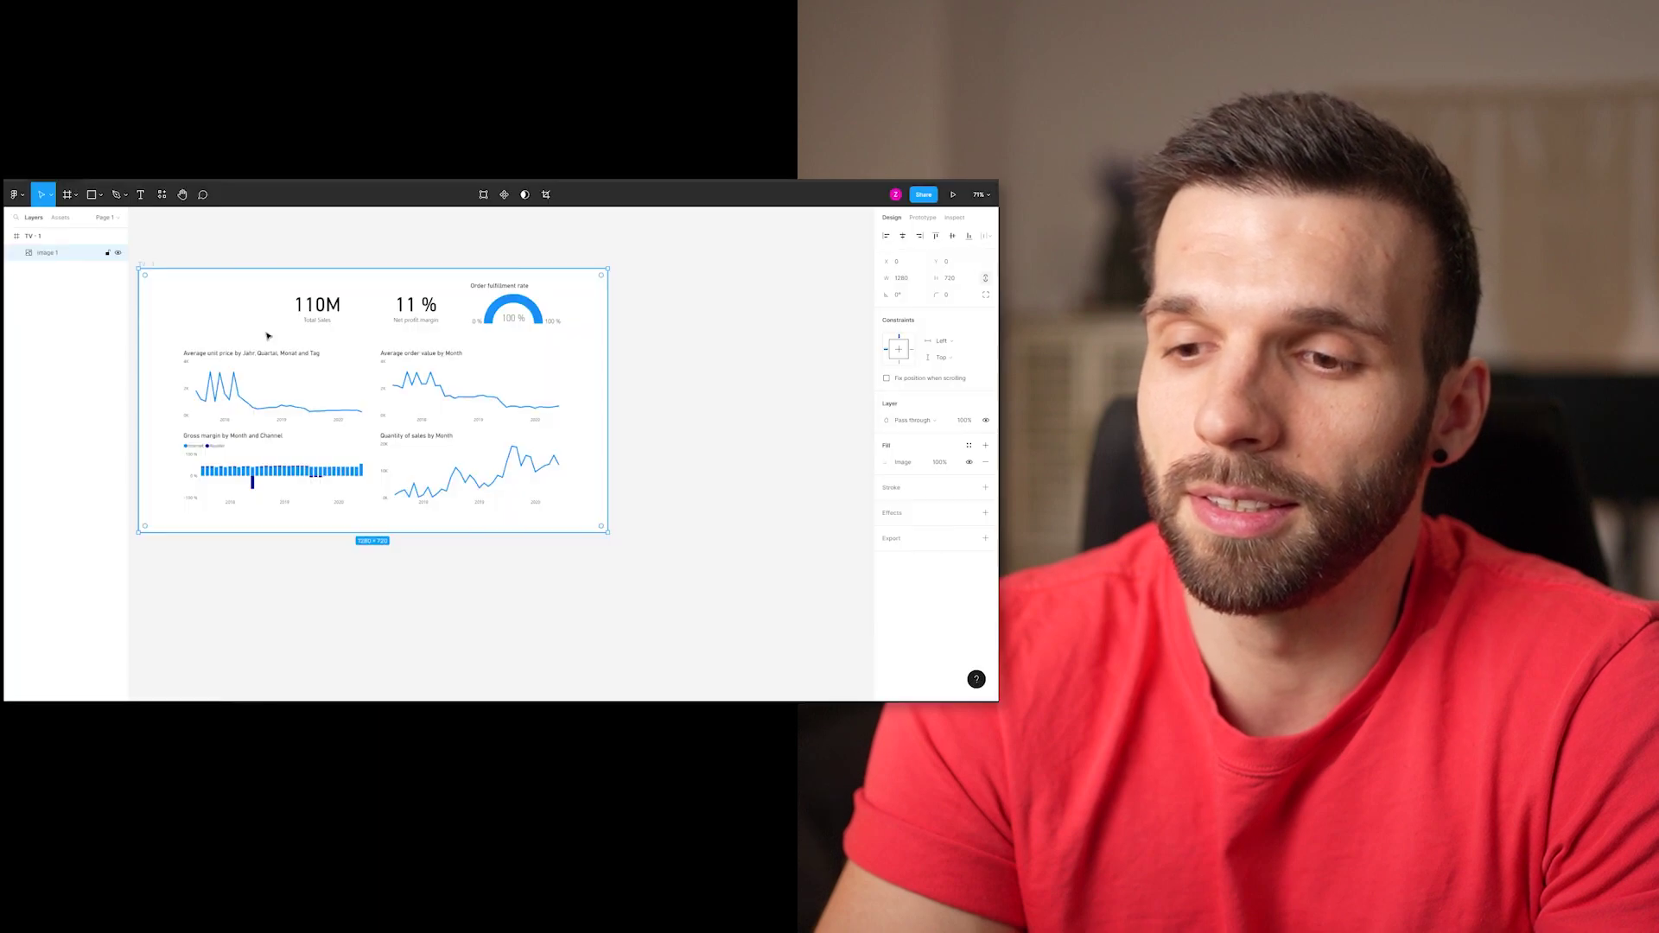
pyautogui.hotkey('ctrl', 'v')
pyautogui.moveTo(453, 448); pyautogui.dragTo(659, 374)
pyautogui.scroll(2, 776, 455)
pyautogui.moveTo(776, 456); pyautogui.dragTo(871, 556)
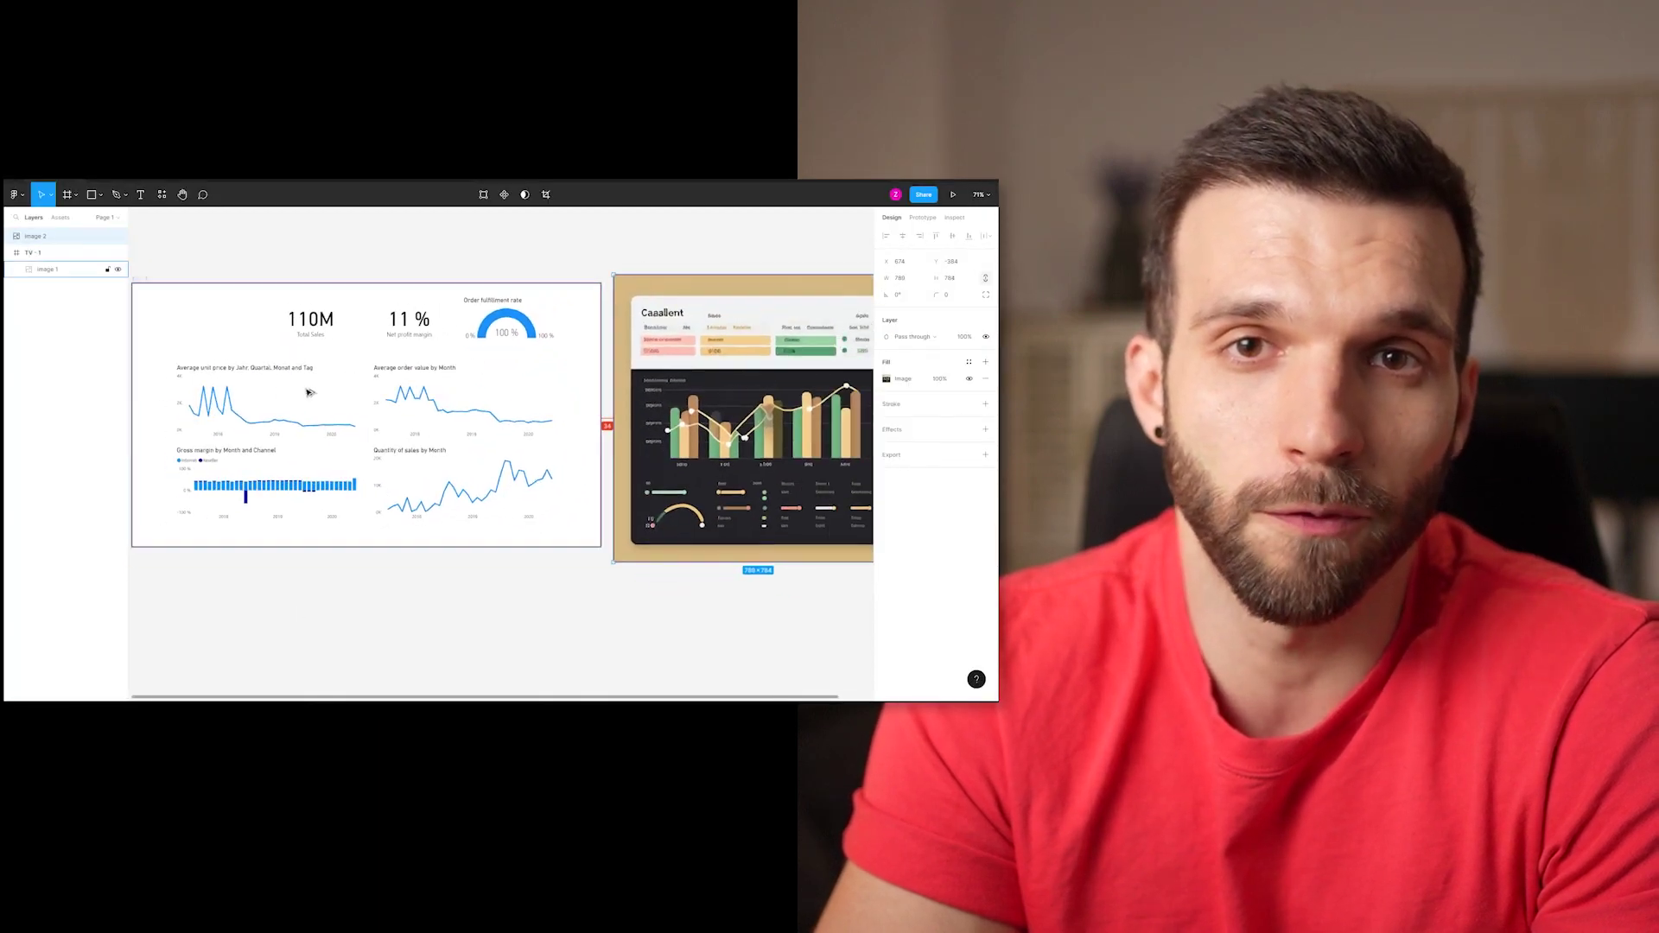
# Draw a tan background rectangle covering the whole frame.
pyautogui.press('r')
pyautogui.moveTo(136, 287)
pyautogui.mouseDown()
pyautogui.moveTo(297, 406)
pyautogui.moveTo(586, 540)
pyautogui.mouseUp()
pyautogui.hscroll(-1, 872, 449)
pyautogui.click(885, 462)
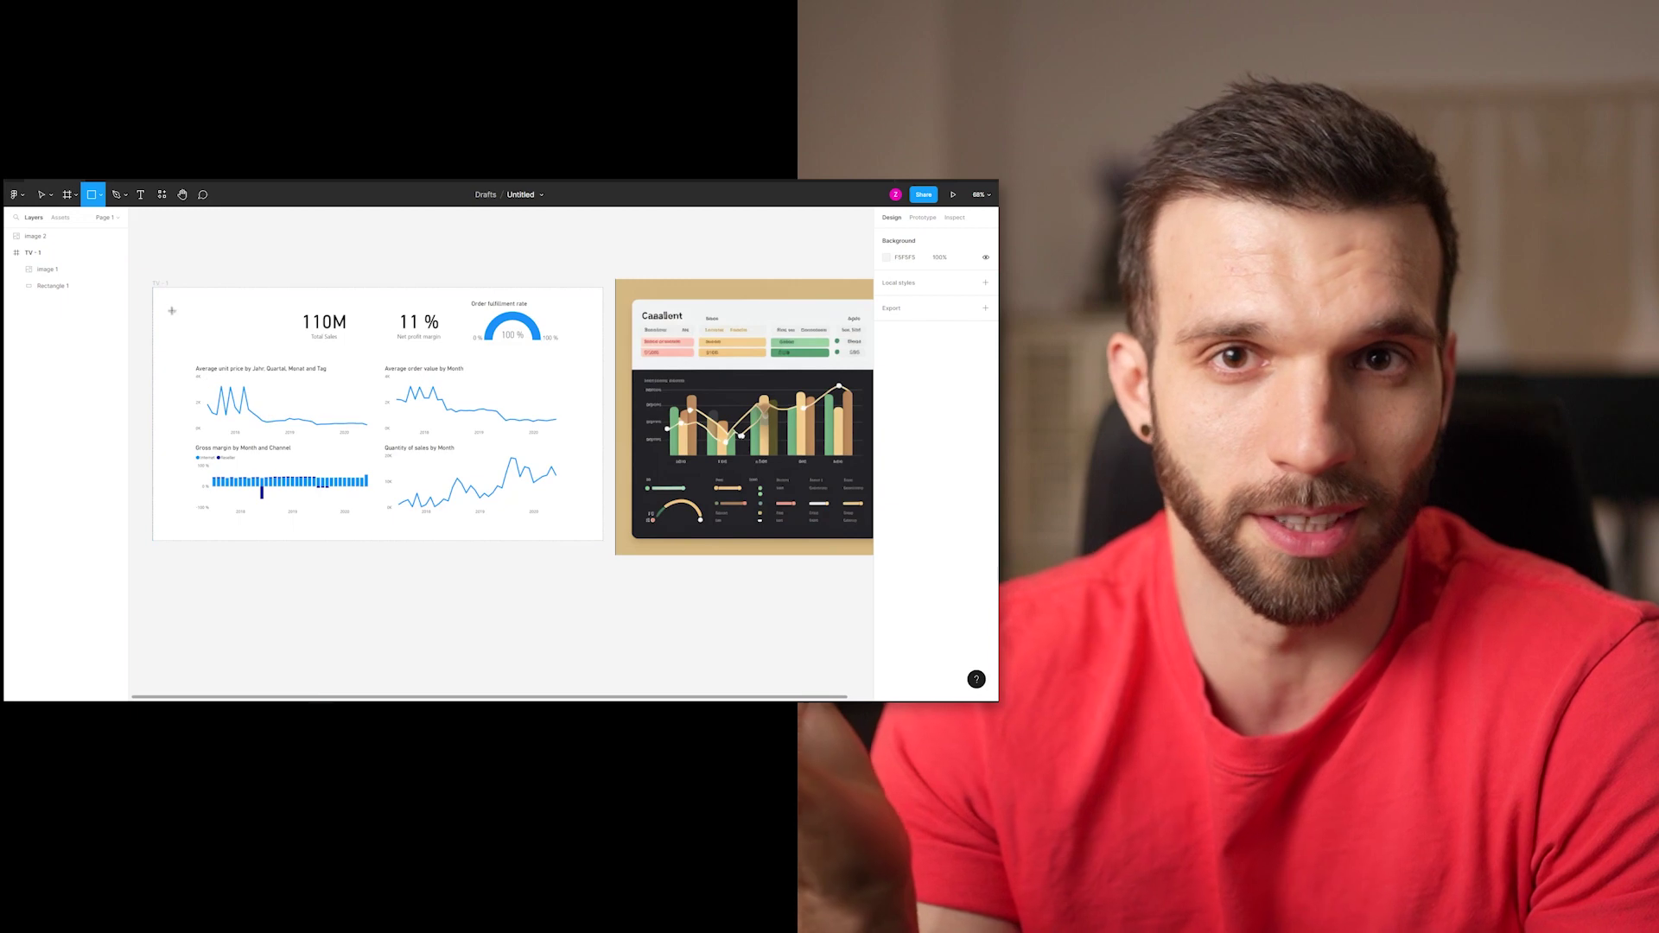
# Draw an inner panel and a light-filled header band across its top.
pyautogui.press('r')
pyautogui.moveTo(169, 300); pyautogui.dragTo(586, 528)
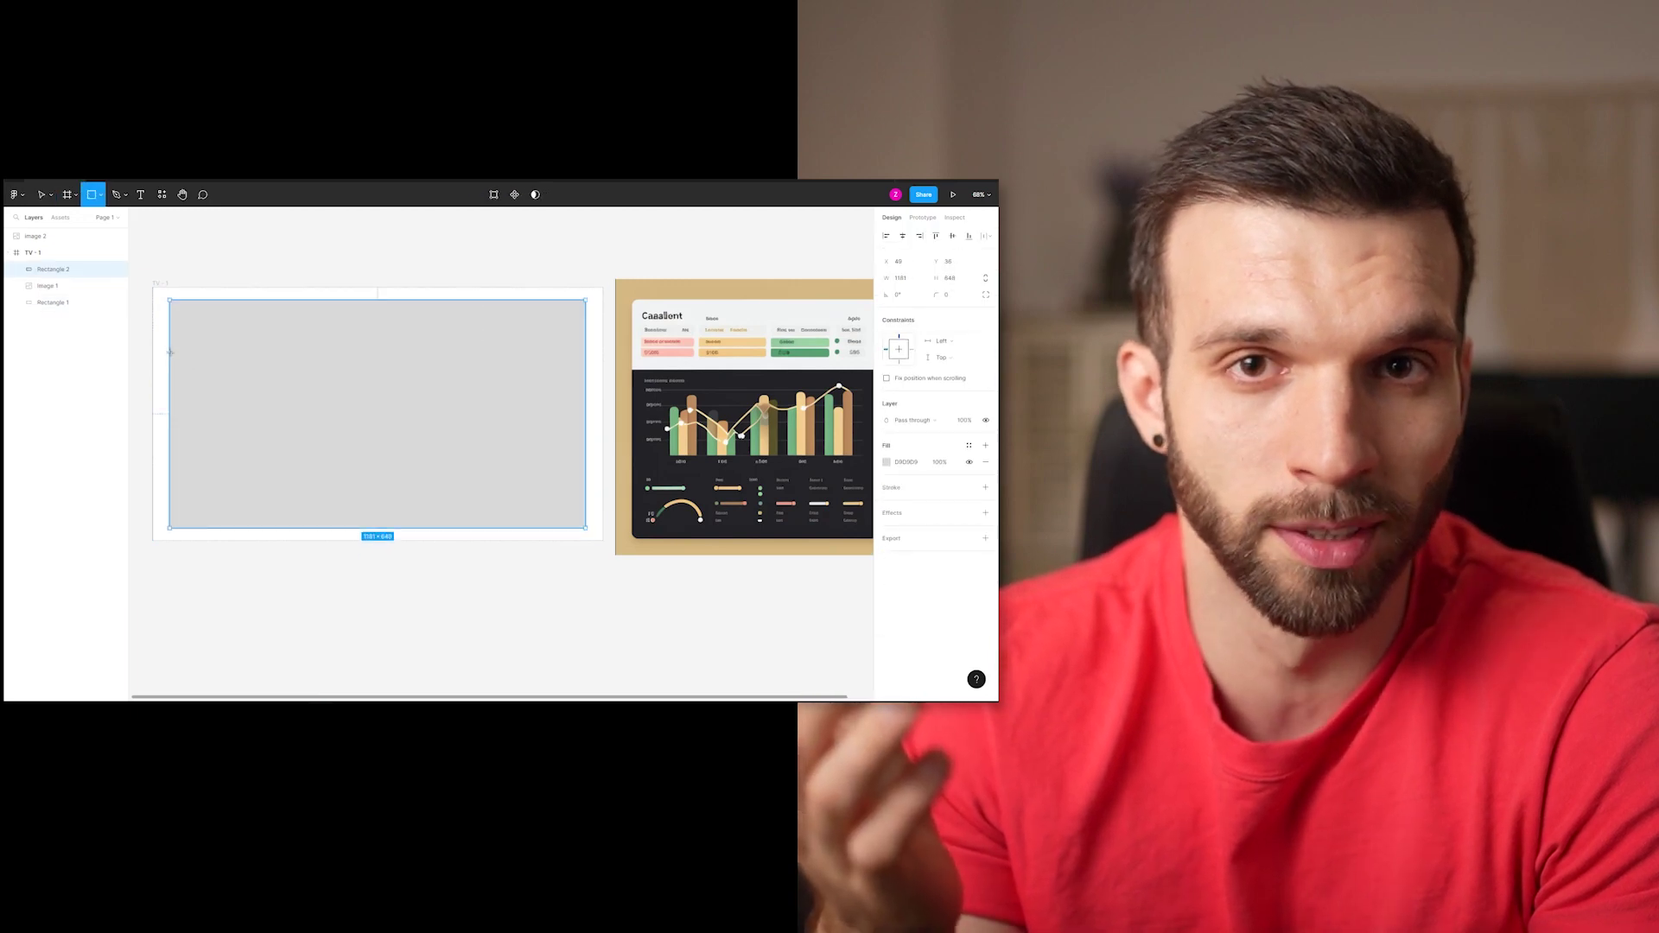
pyautogui.press('r')
pyautogui.moveTo(169, 300); pyautogui.dragTo(586, 351)
pyautogui.click(885, 461)
pyautogui.click(789, 487)
# Round the panel corners, fill the lower panel with #232327, and bring the screenshot above the rectangles.
pyautogui.moveTo(790, 492); pyautogui.dragTo(751, 443)
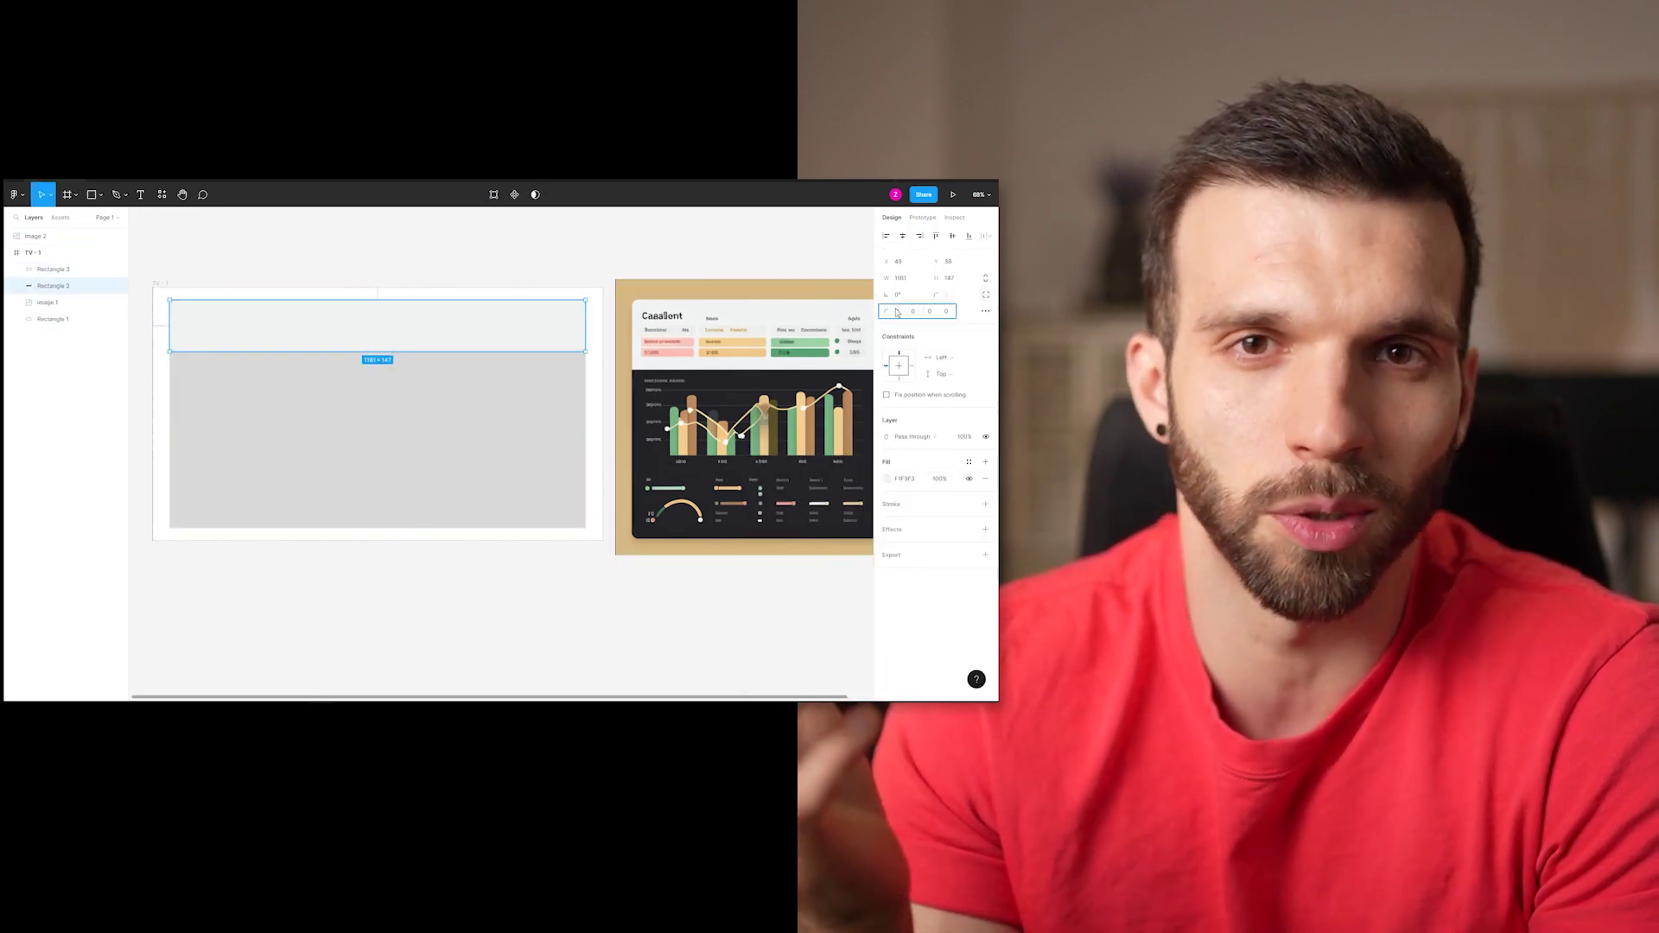
pyautogui.click(377, 440)
pyautogui.click(886, 462)
pyautogui.click(801, 609)
pyautogui.write('232327')
pyautogui.click(118, 302)
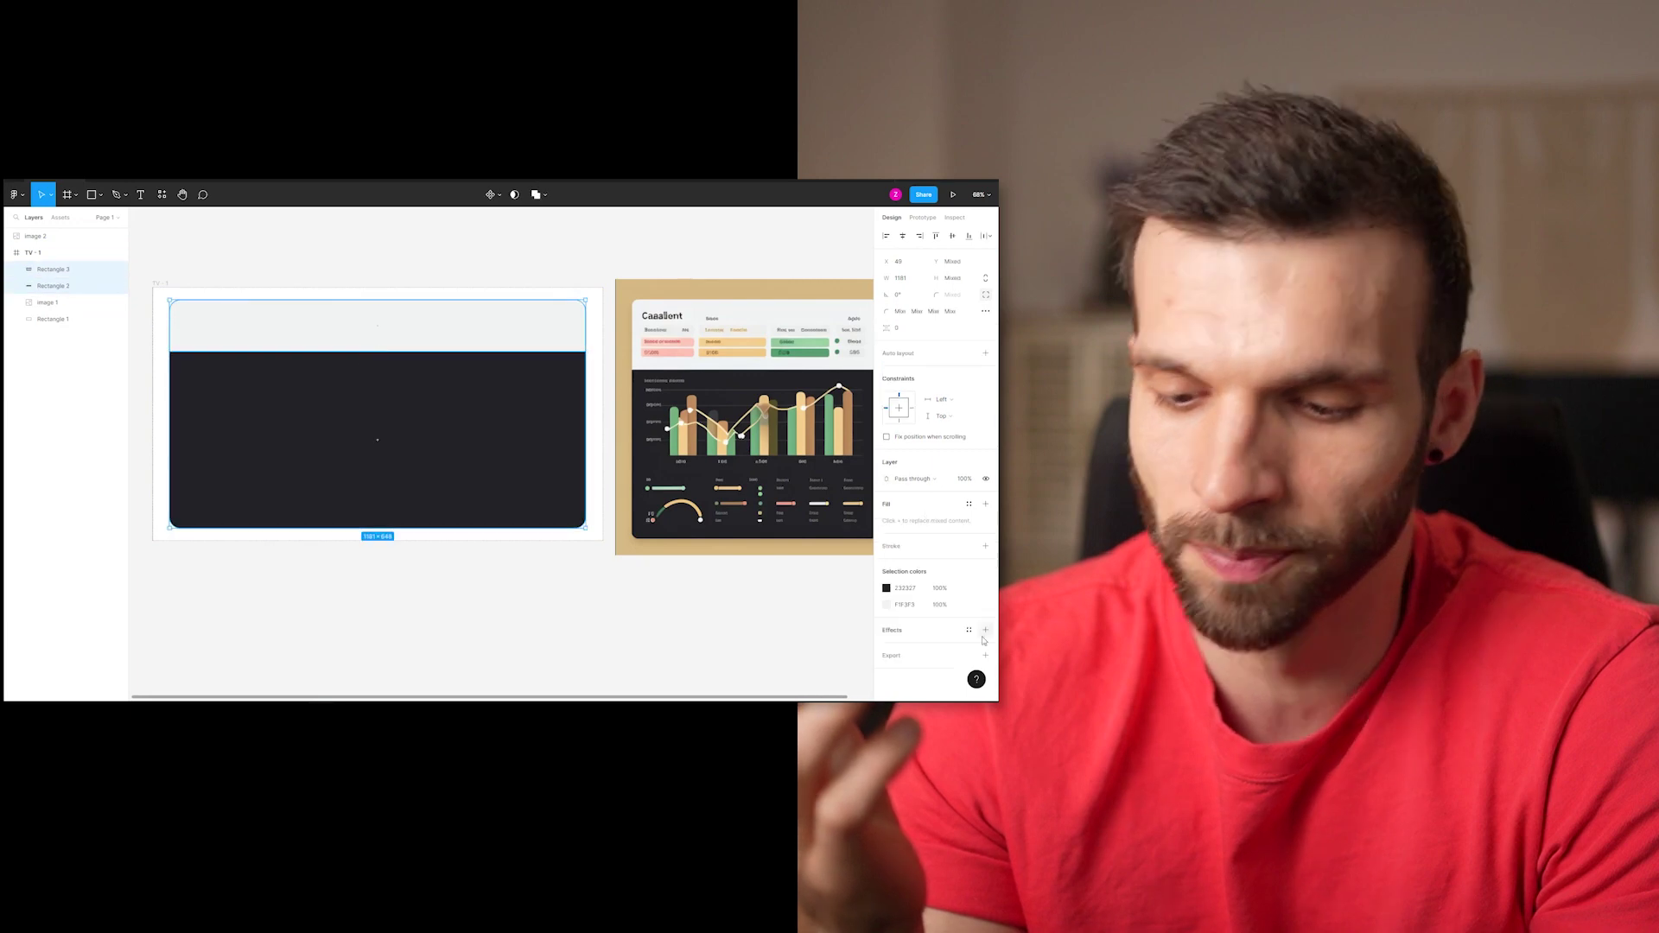
pyautogui.click(47, 303)
pyautogui.hotkey('ctrl', 'shift', 'h')
# Draw a top card with radius 30, fill #F1F3F3, outline and drop shadow, duplicated twice across the row.
pyautogui.hotkey('ctrl', 'shift', ']')
pyautogui.press('r')
pyautogui.moveTo(286, 297); pyautogui.dragTo(370, 349)
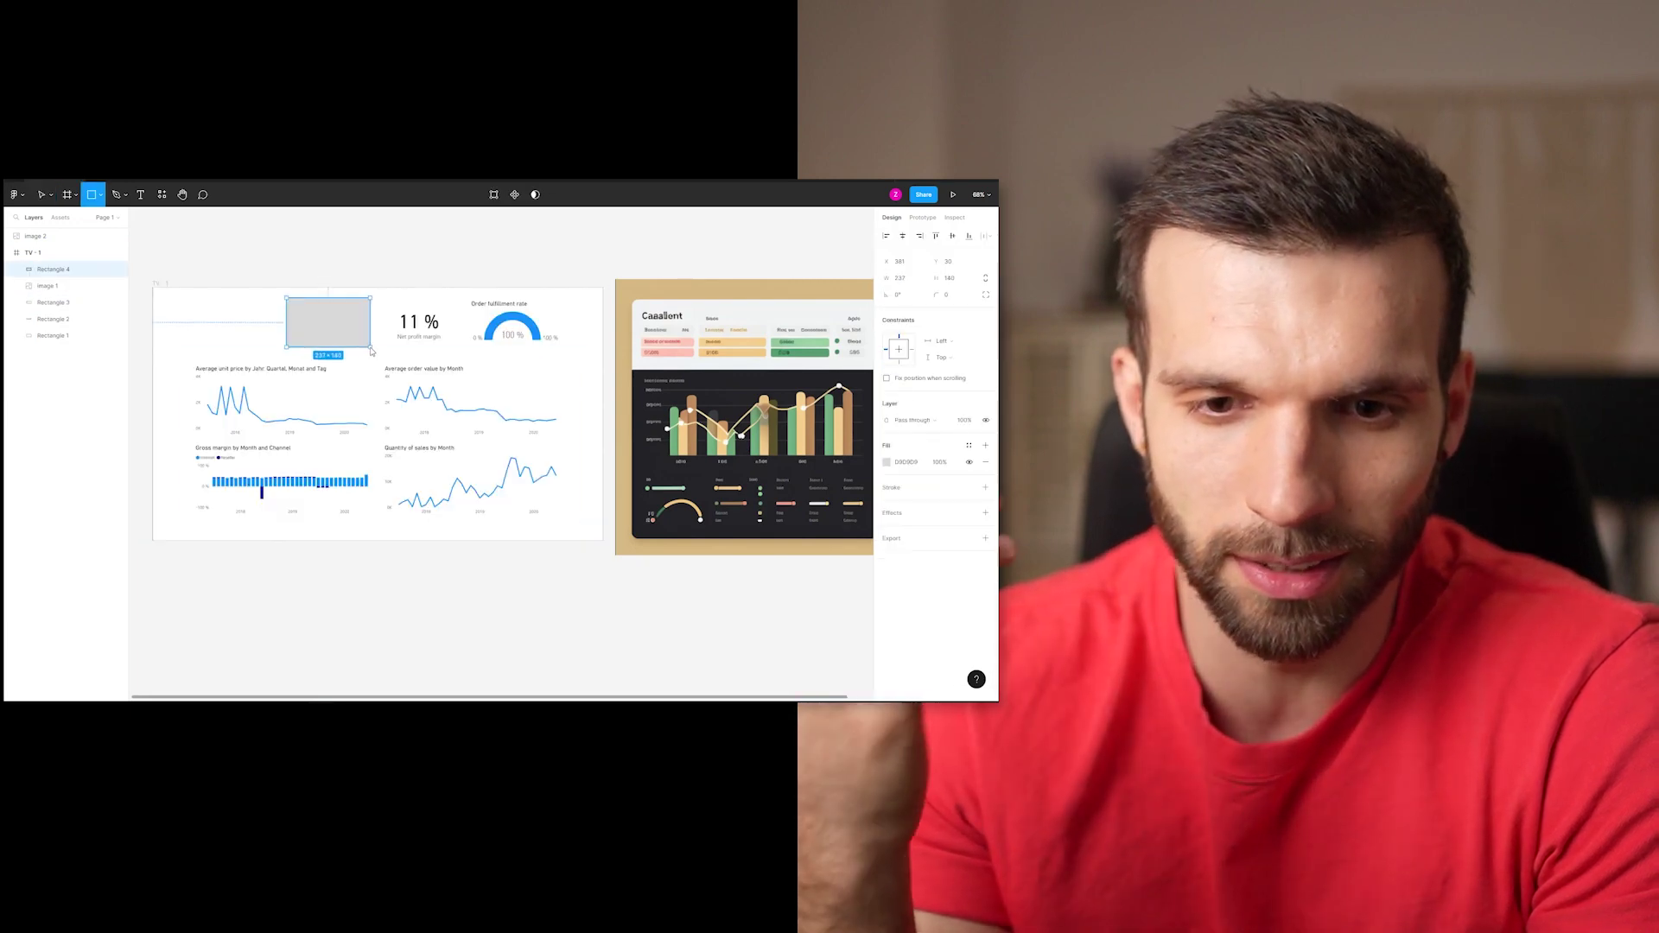
pyautogui.click(946, 295)
pyautogui.write('30')
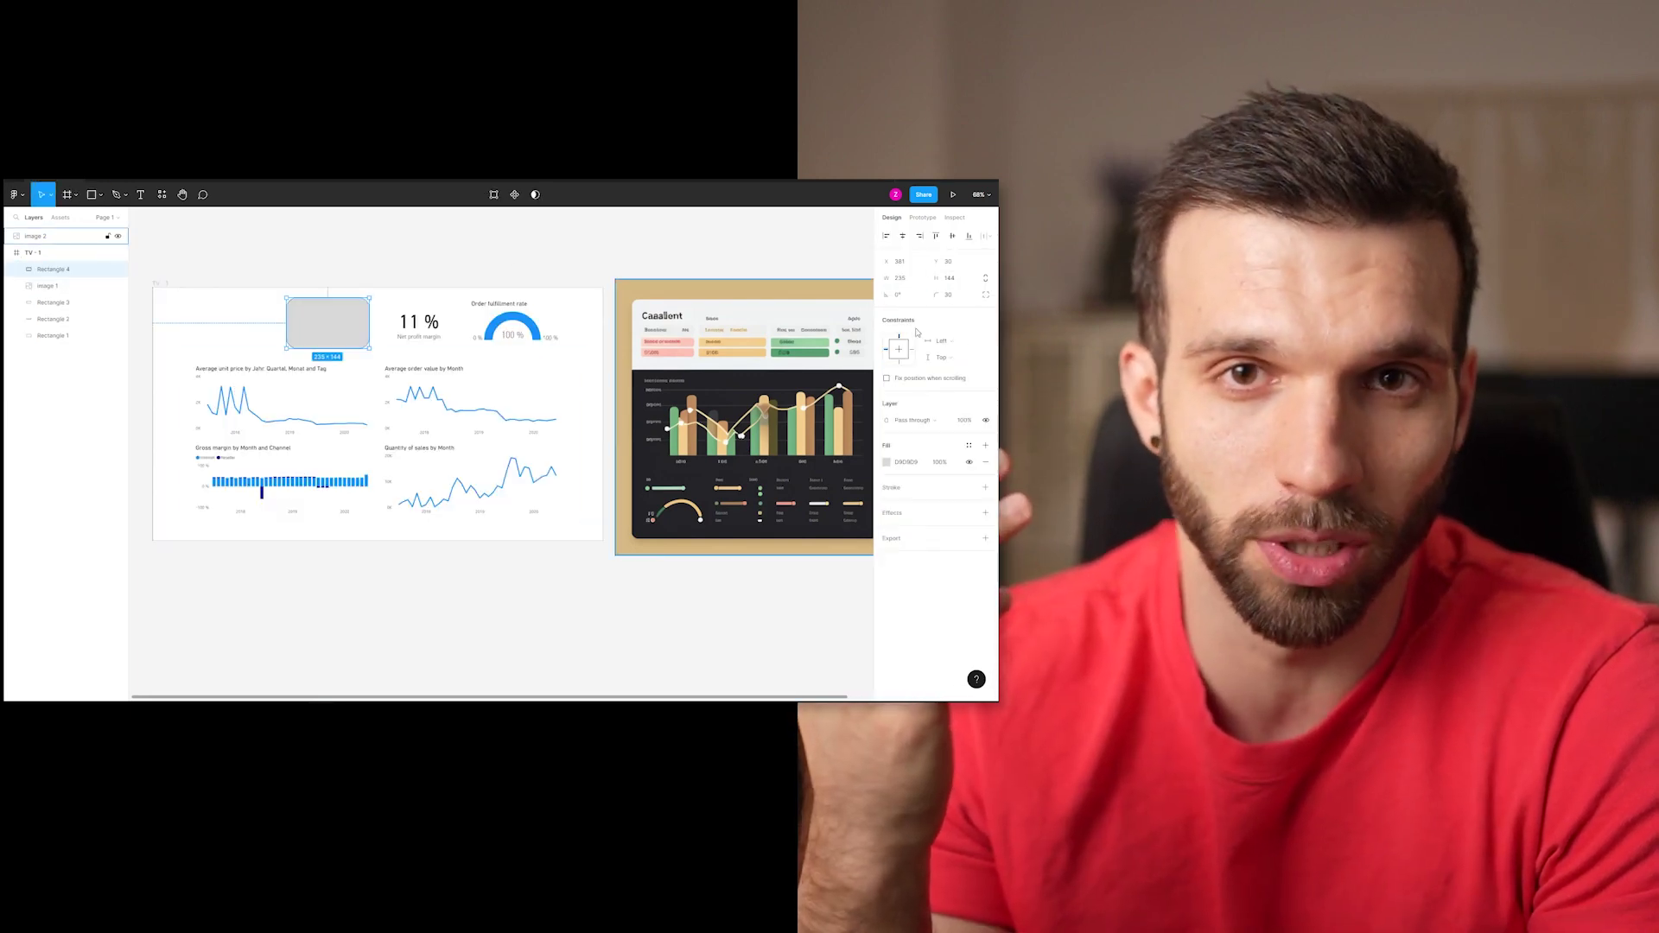
pyautogui.click(886, 461)
pyautogui.click(802, 609)
pyautogui.write('F1F3F3')
pyautogui.click(985, 487)
pyautogui.click(886, 504)
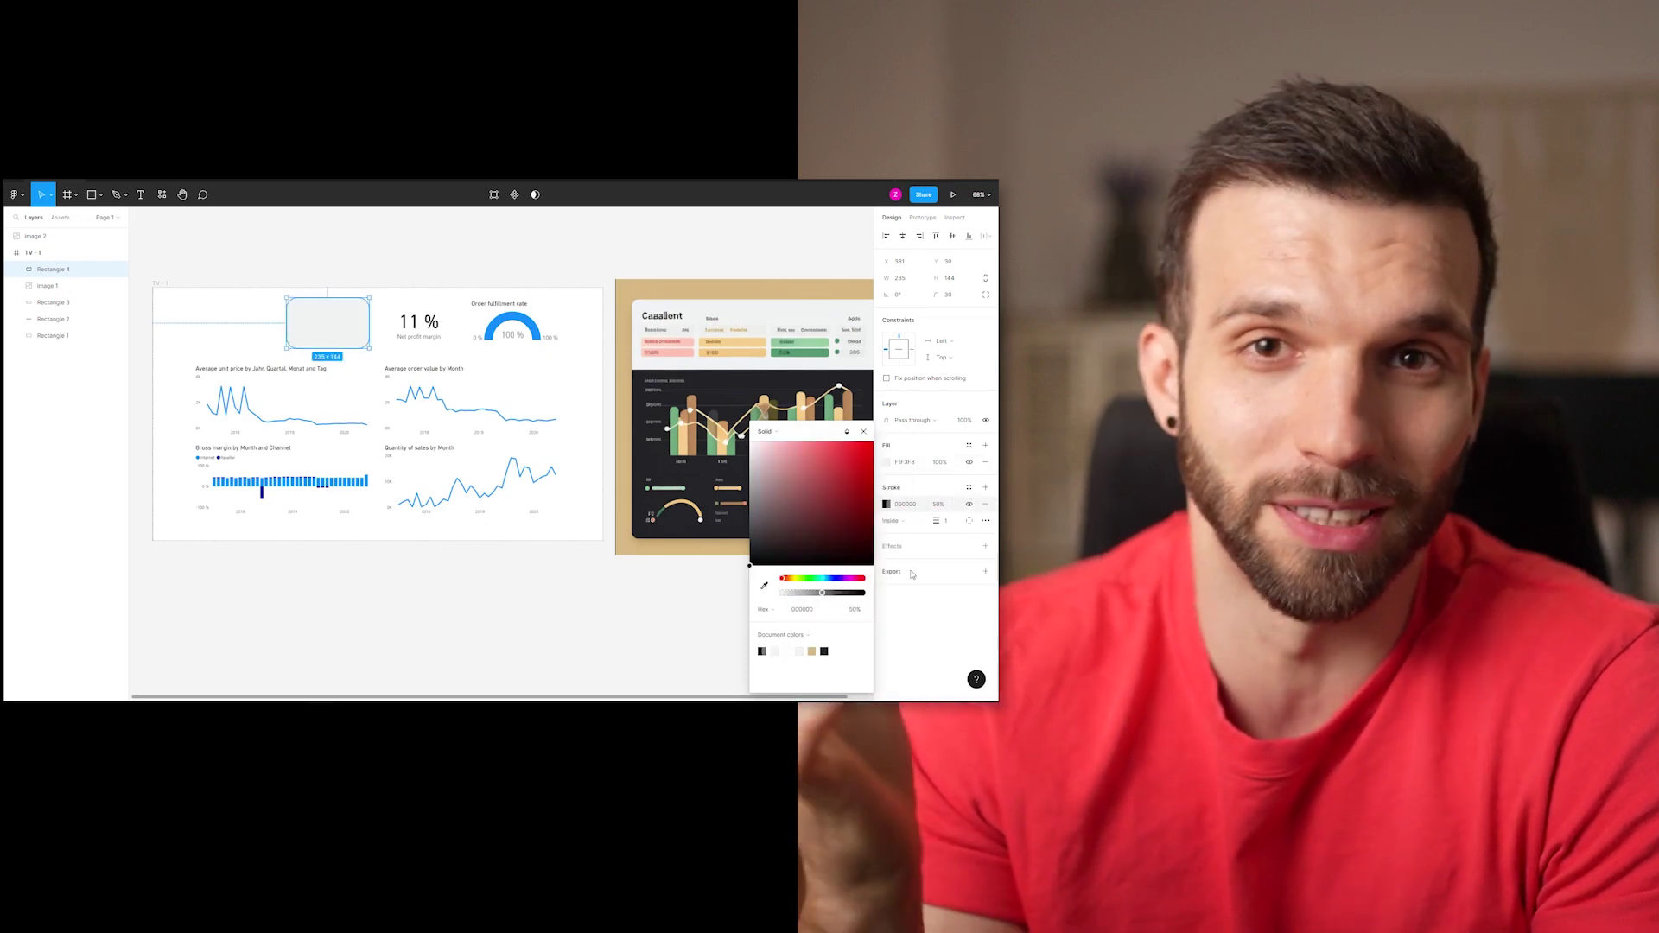
pyautogui.click(985, 545)
pyautogui.keyDown('alt'); pyautogui.moveTo(363, 329); pyautogui.dragTo(546, 329); pyautogui.keyUp('alt')
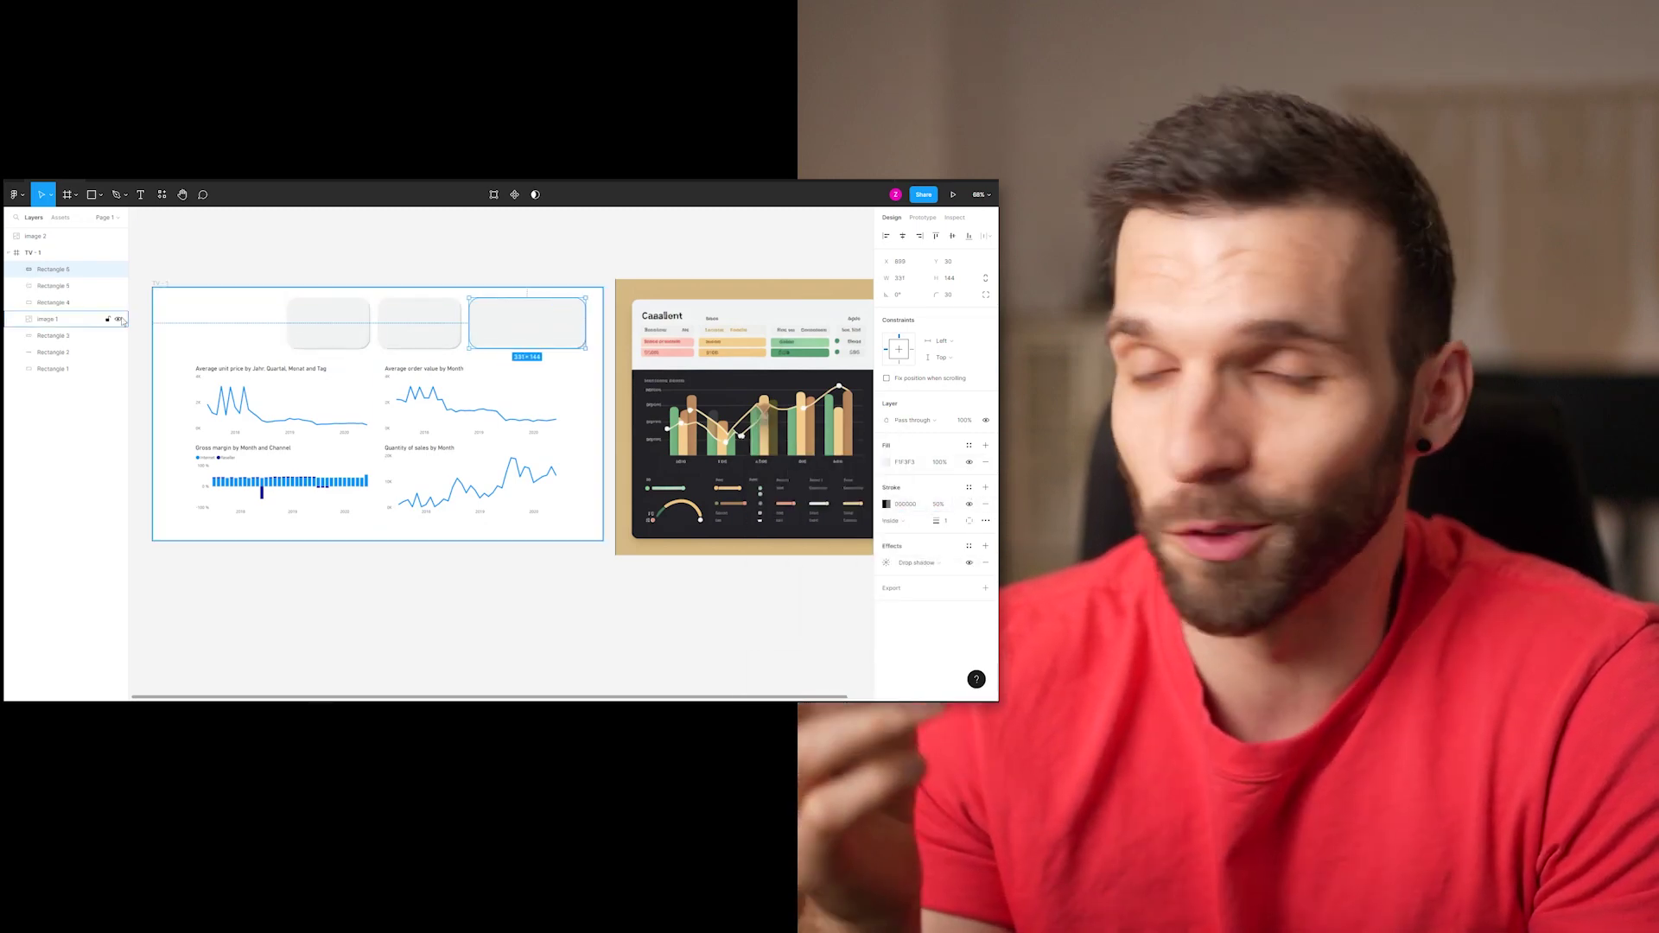
# Move the three top cards down slightly and raise the dark panel's top edge.
pyautogui.click(117, 318)
pyautogui.click(53, 303)
pyautogui.keyDown('shift'); pyautogui.click(52, 269); pyautogui.keyUp('shift')
pyautogui.moveTo(409, 318); pyautogui.dragTo(401, 345)
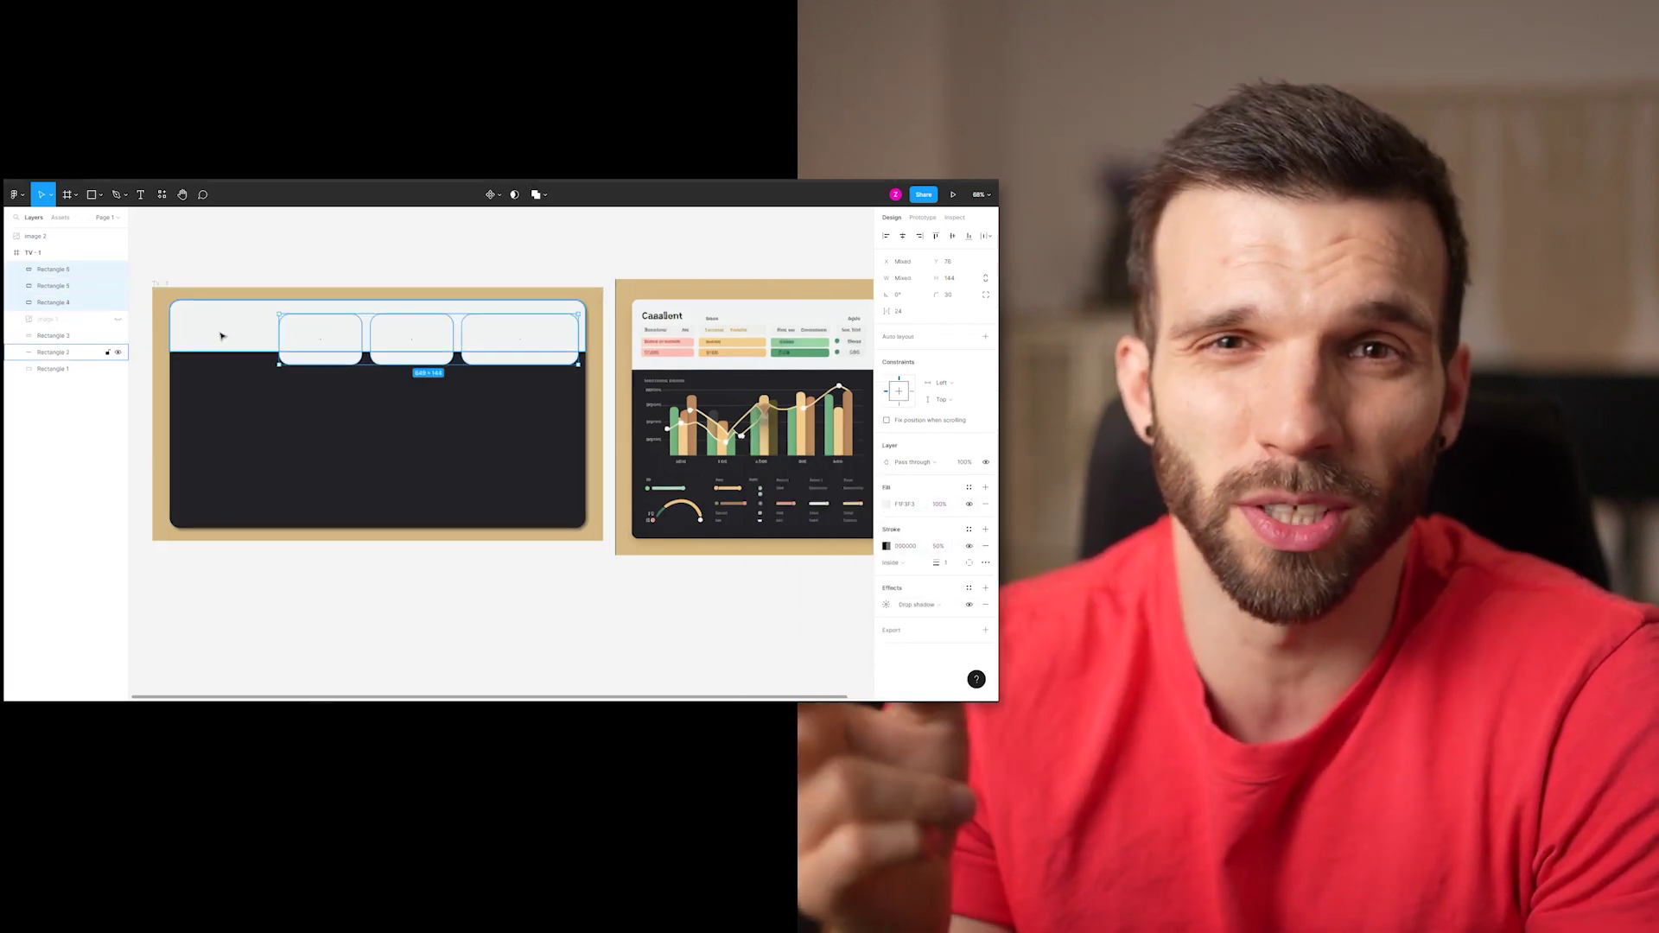
pyautogui.click(372, 449)
pyautogui.click(273, 268)
pyautogui.click(118, 318)
# Draw a chart card over the top-left chart with corner radius 30 and #D9B483 outline.
pyautogui.press('r')
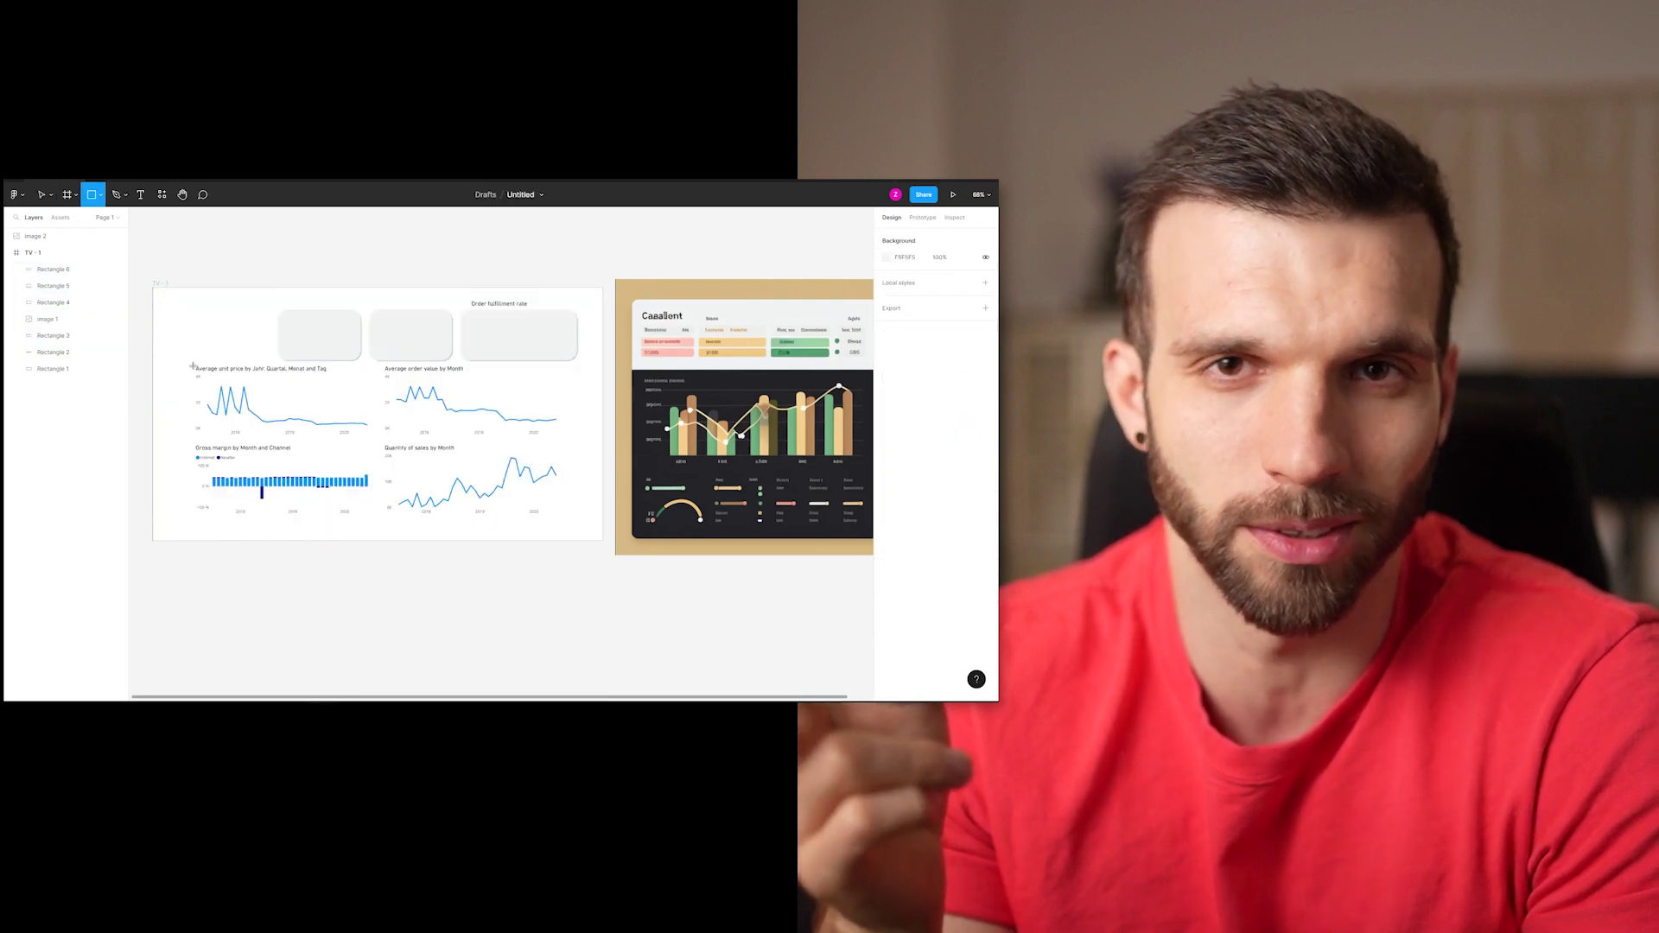
pyautogui.moveTo(189, 363); pyautogui.dragTo(369, 441)
pyautogui.moveTo(189, 400); pyautogui.dragTo(179, 400)
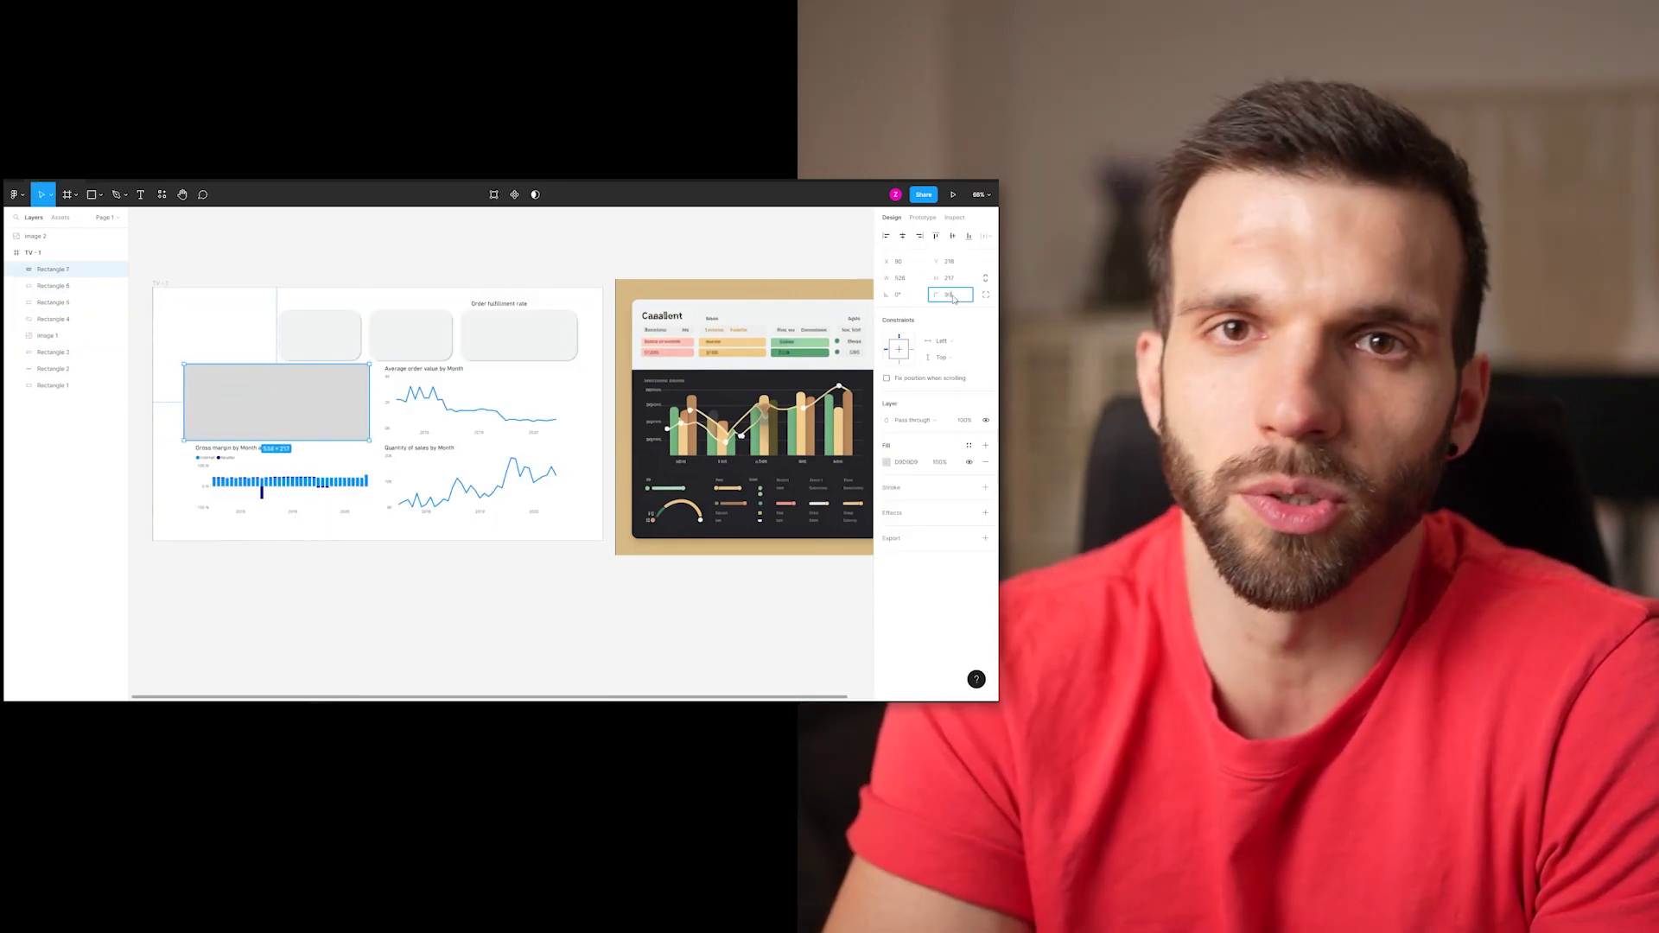
pyautogui.click(954, 298)
pyautogui.write('30')
pyautogui.press('Return')
pyautogui.click(985, 487)
pyautogui.click(886, 504)
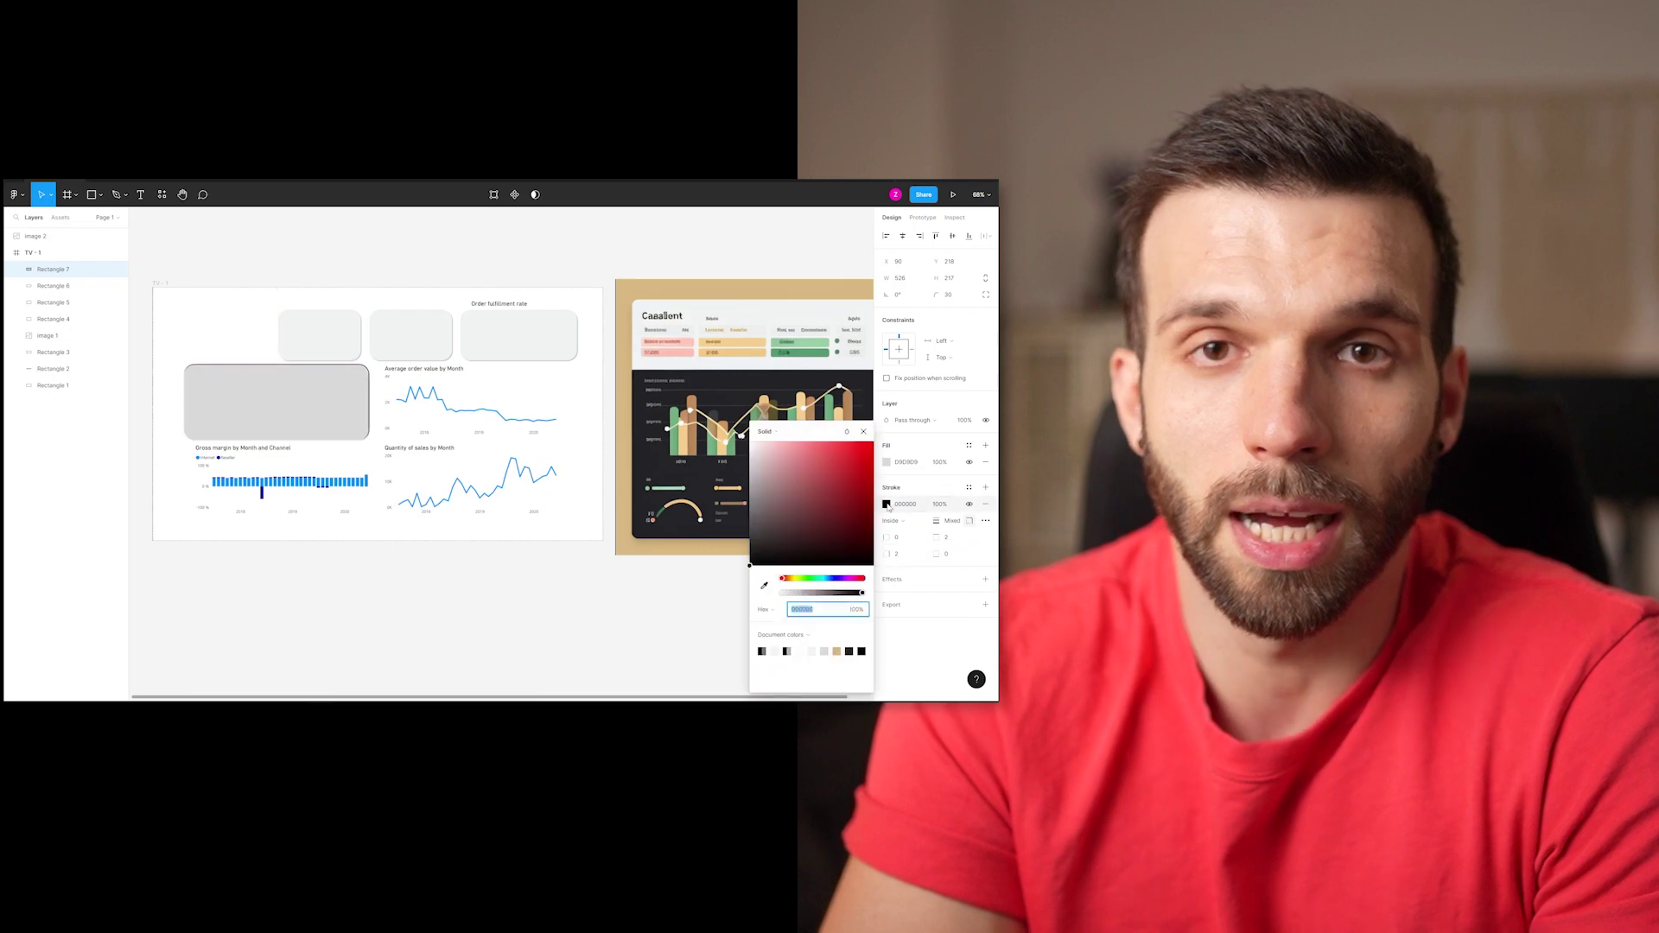
pyautogui.write('D9B483')
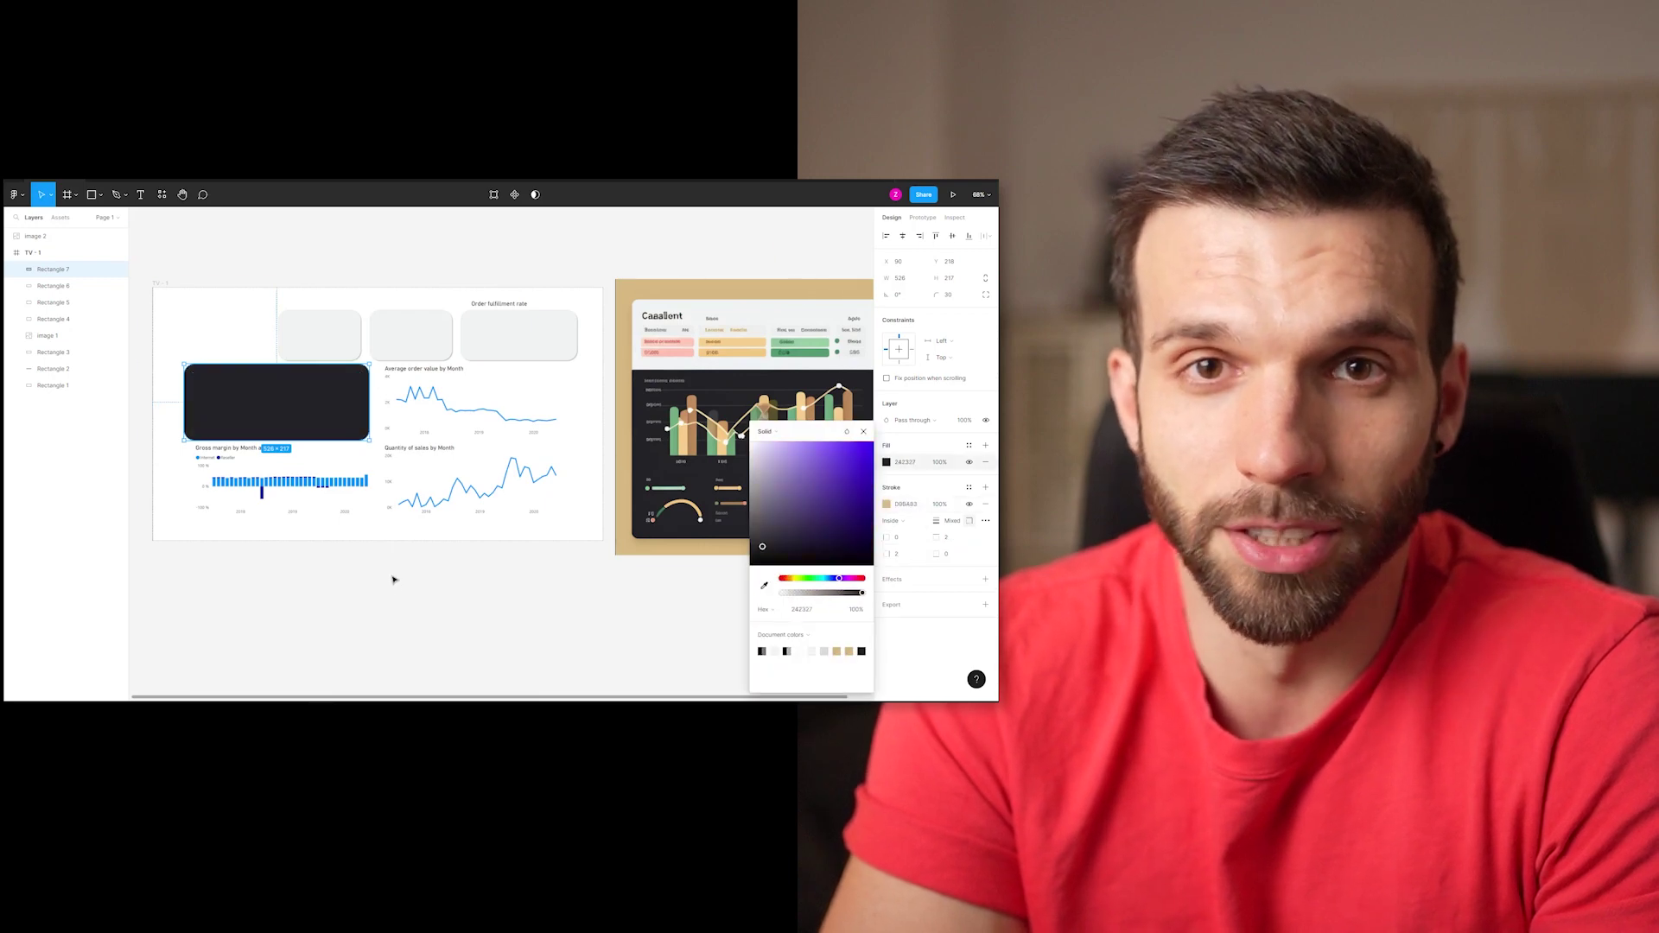
# Duplicate the chart card to the right and then below to form a 2x2 grid.
pyautogui.click(118, 335)
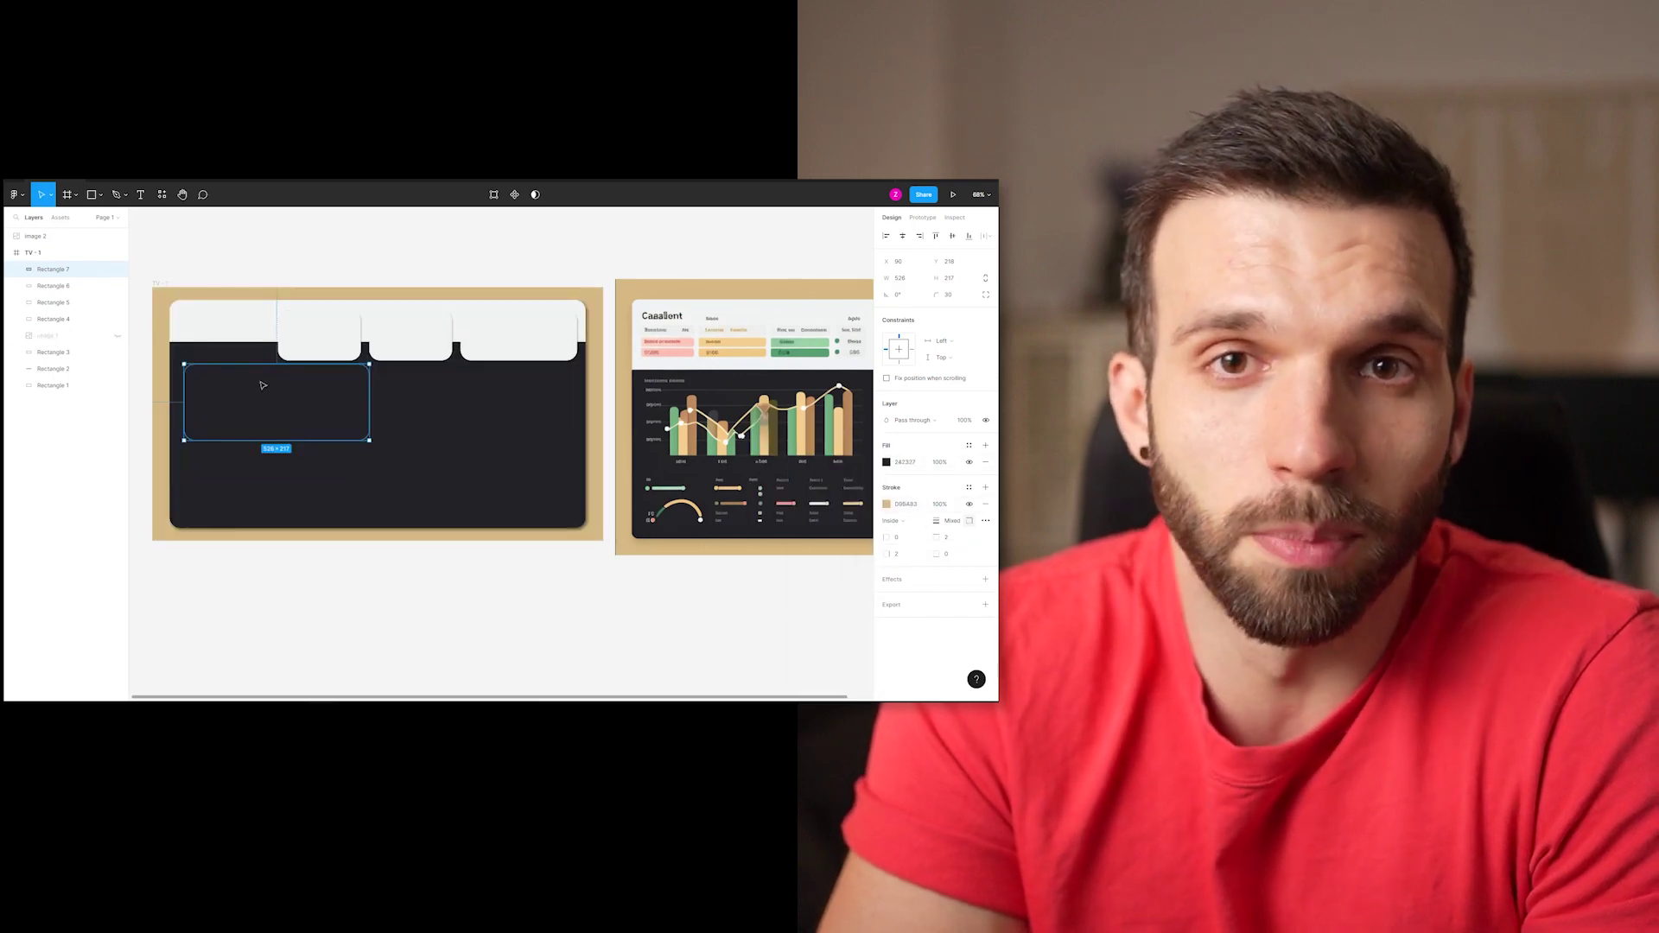
pyautogui.moveTo(263, 386); pyautogui.dragTo(470, 406)
pyautogui.keyDown('shift'); pyautogui.click(262, 386); pyautogui.keyUp('shift')
pyautogui.moveTo(262, 386); pyautogui.dragTo(311, 477)
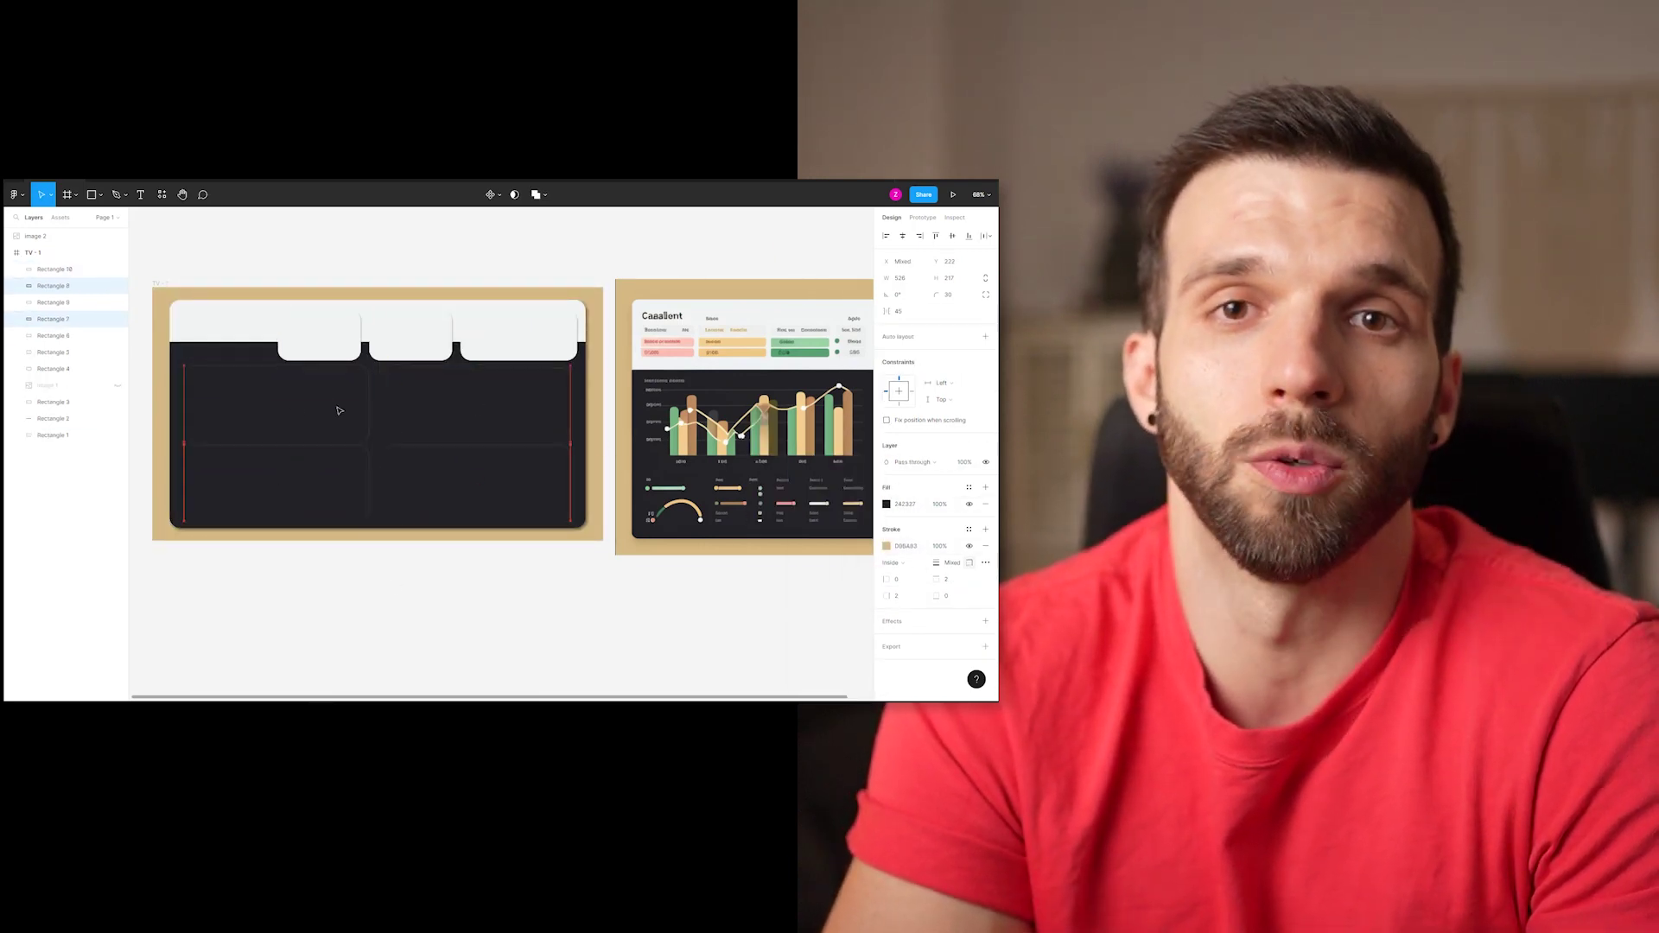
pyautogui.click(613, 435)
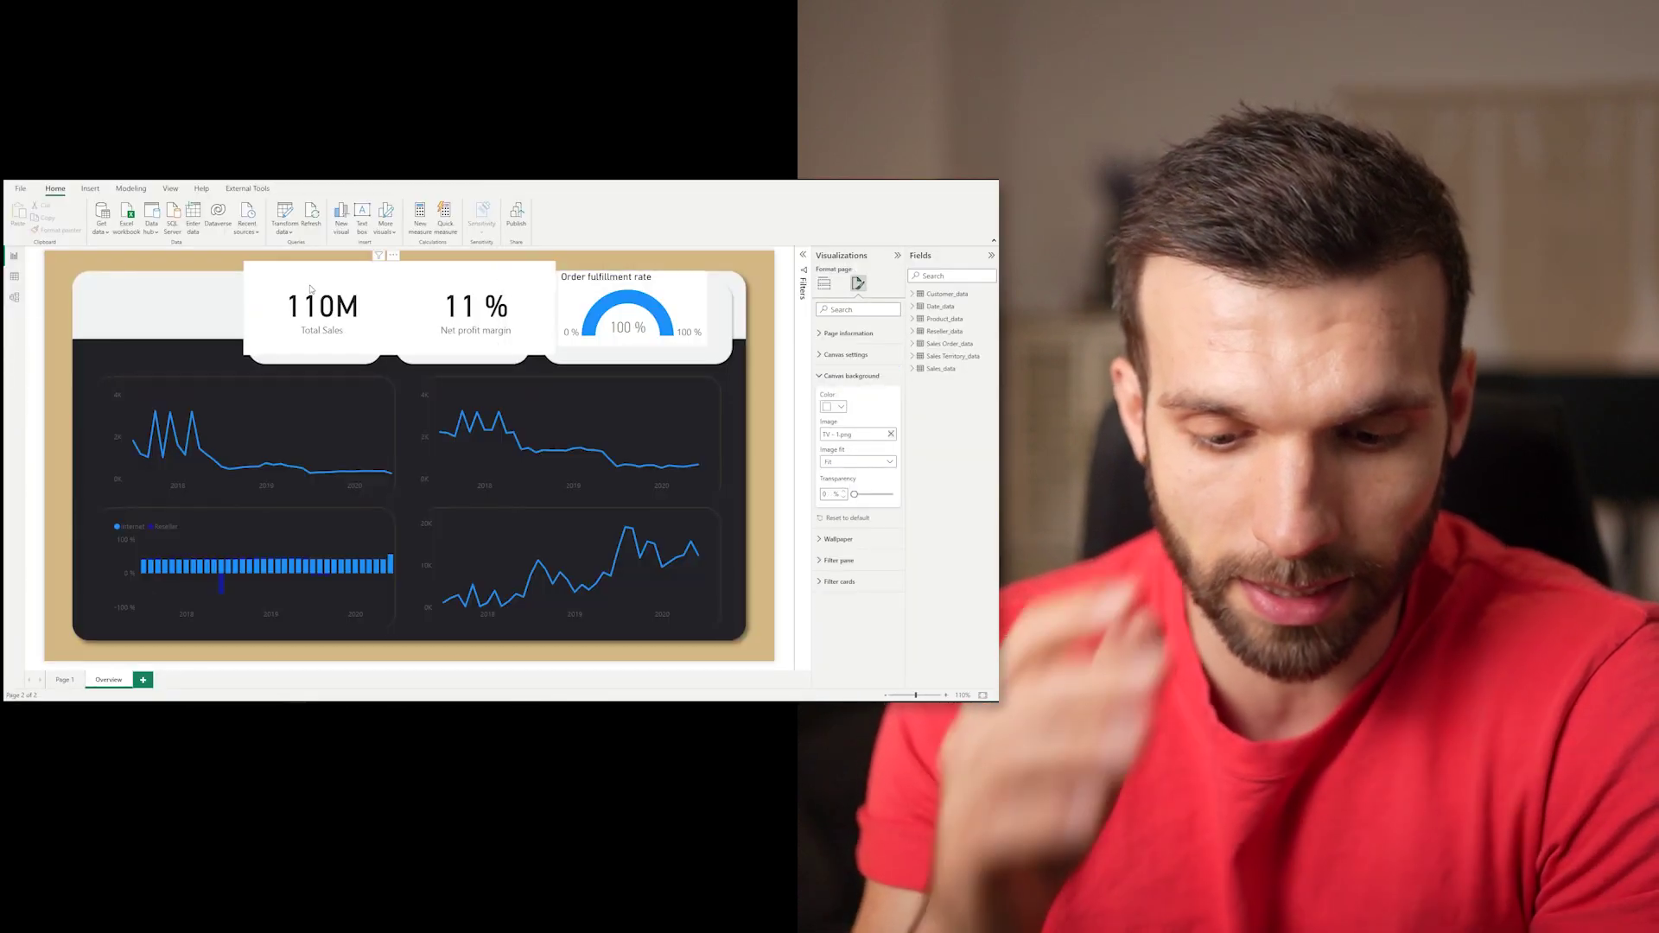
# Set the Figma export as the page background and make all four charts' titles light.
pyautogui.click(238, 383)
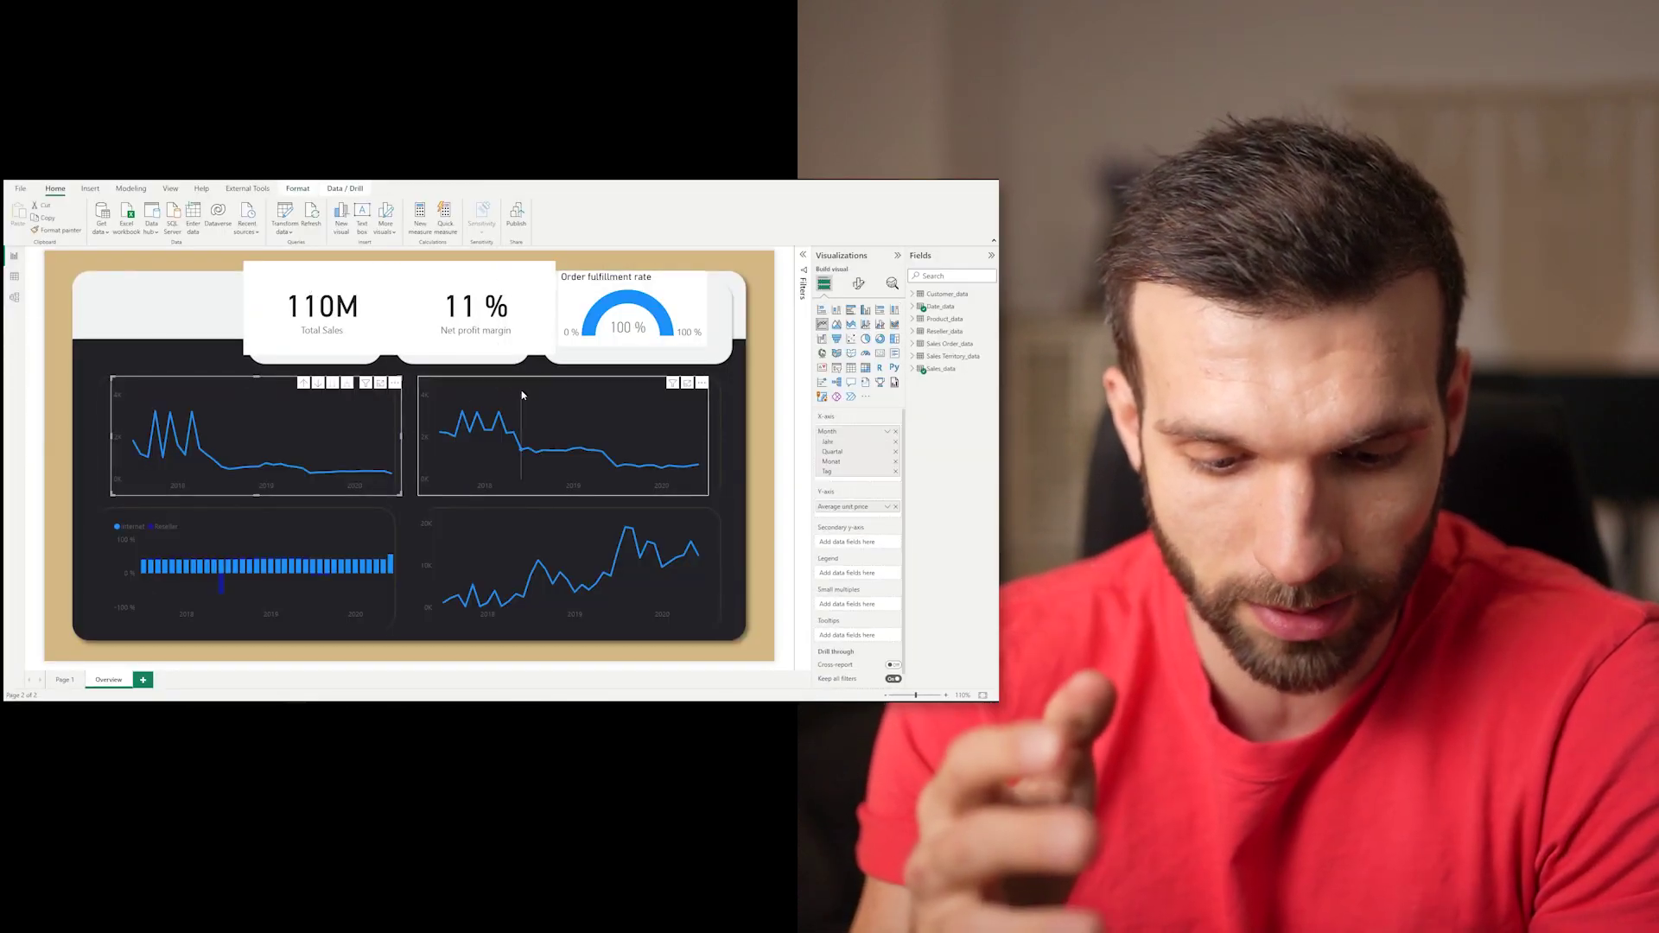
pyautogui.click(552, 381)
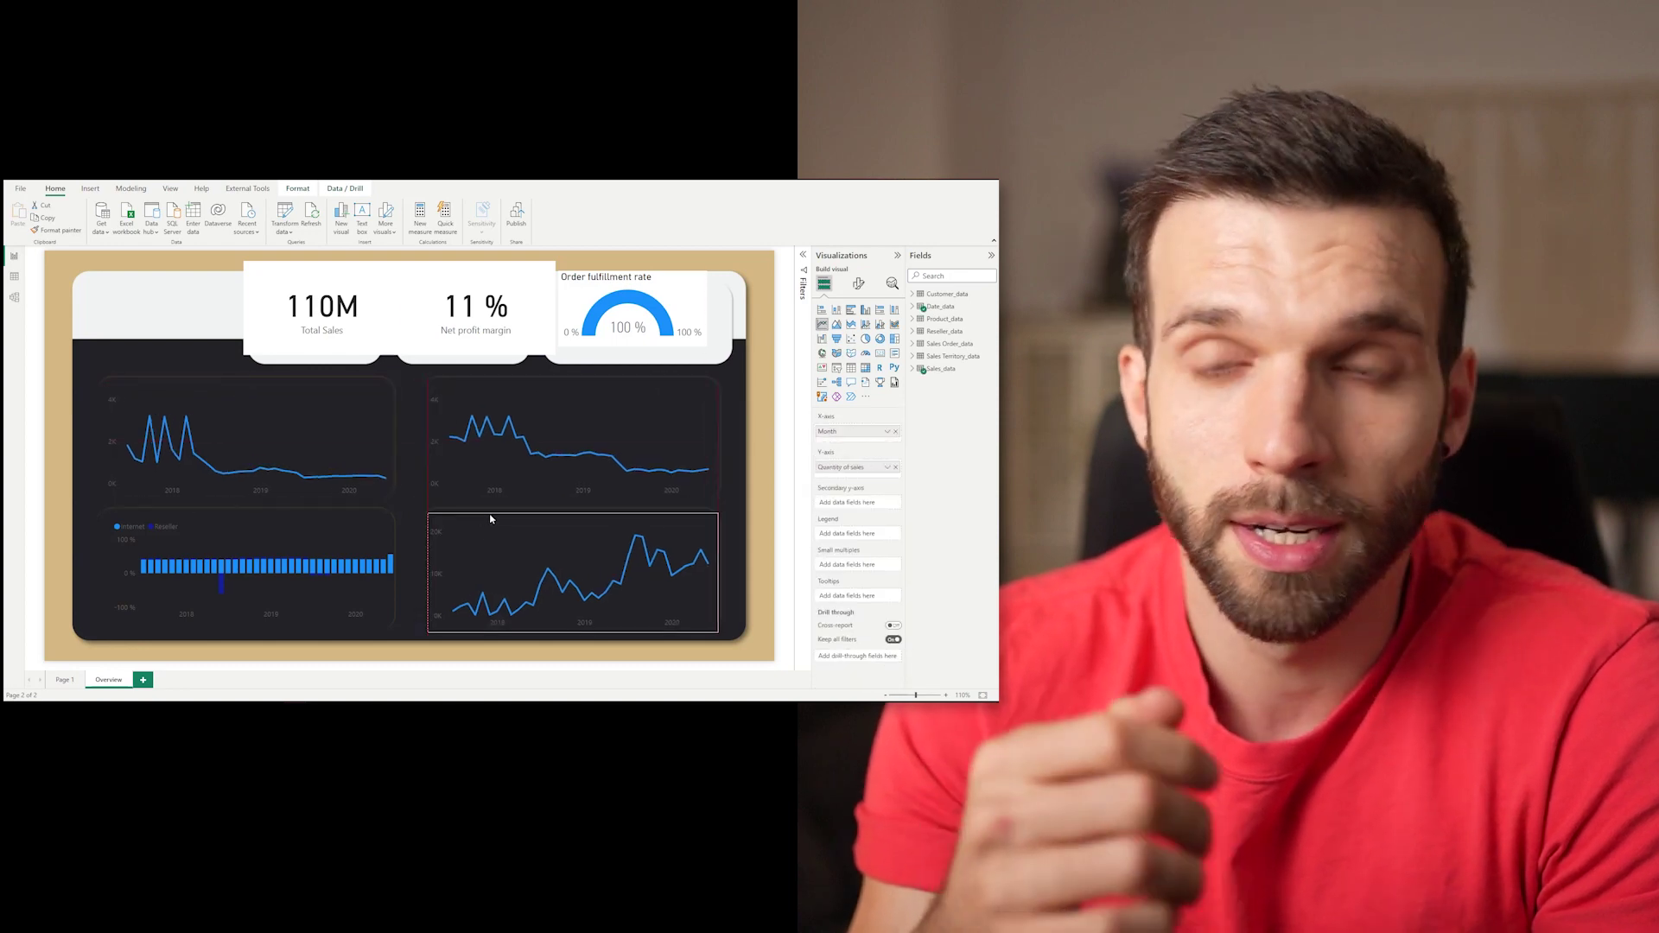
pyautogui.click(391, 516)
pyautogui.click(858, 283)
pyautogui.keyDown('ctrl'); pyautogui.click(573, 519); pyautogui.keyUp('ctrl')
pyautogui.keyDown('ctrl'); pyautogui.click(251, 383); pyautogui.keyUp('ctrl')
pyautogui.keyDown('ctrl'); pyautogui.click(573, 382); pyautogui.keyUp('ctrl')
pyautogui.click(840, 589)
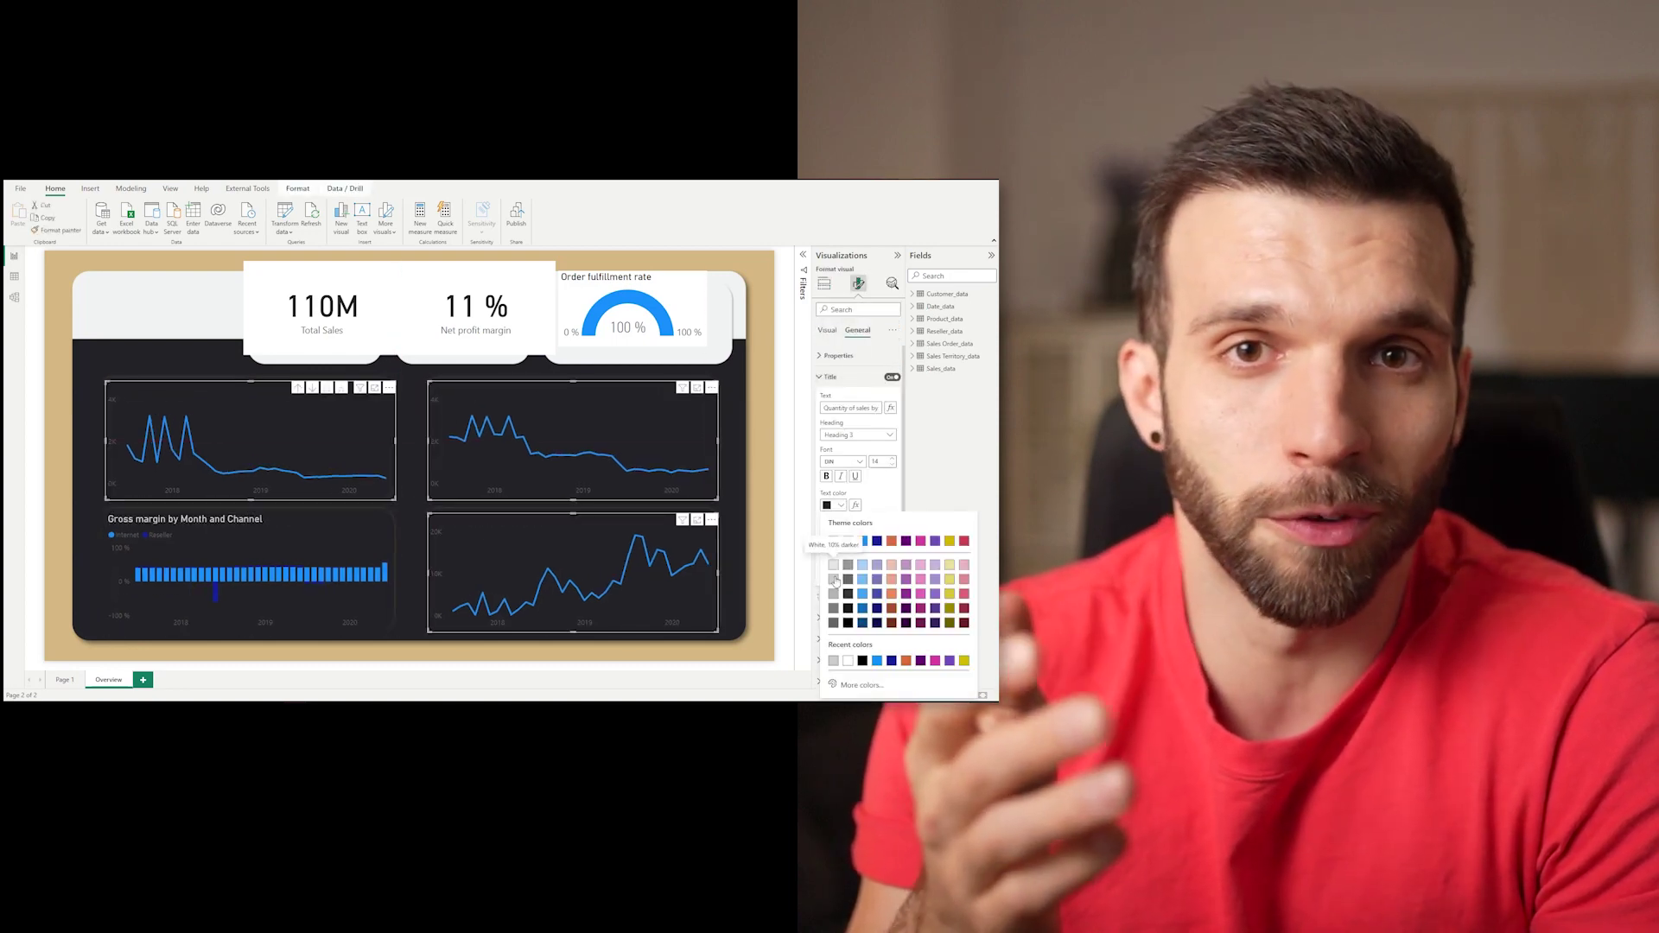
pyautogui.click(848, 573)
# Make the charts' axis labels and legend text a light colour.
pyautogui.scroll(-2, 848, 561)
pyautogui.click(841, 486)
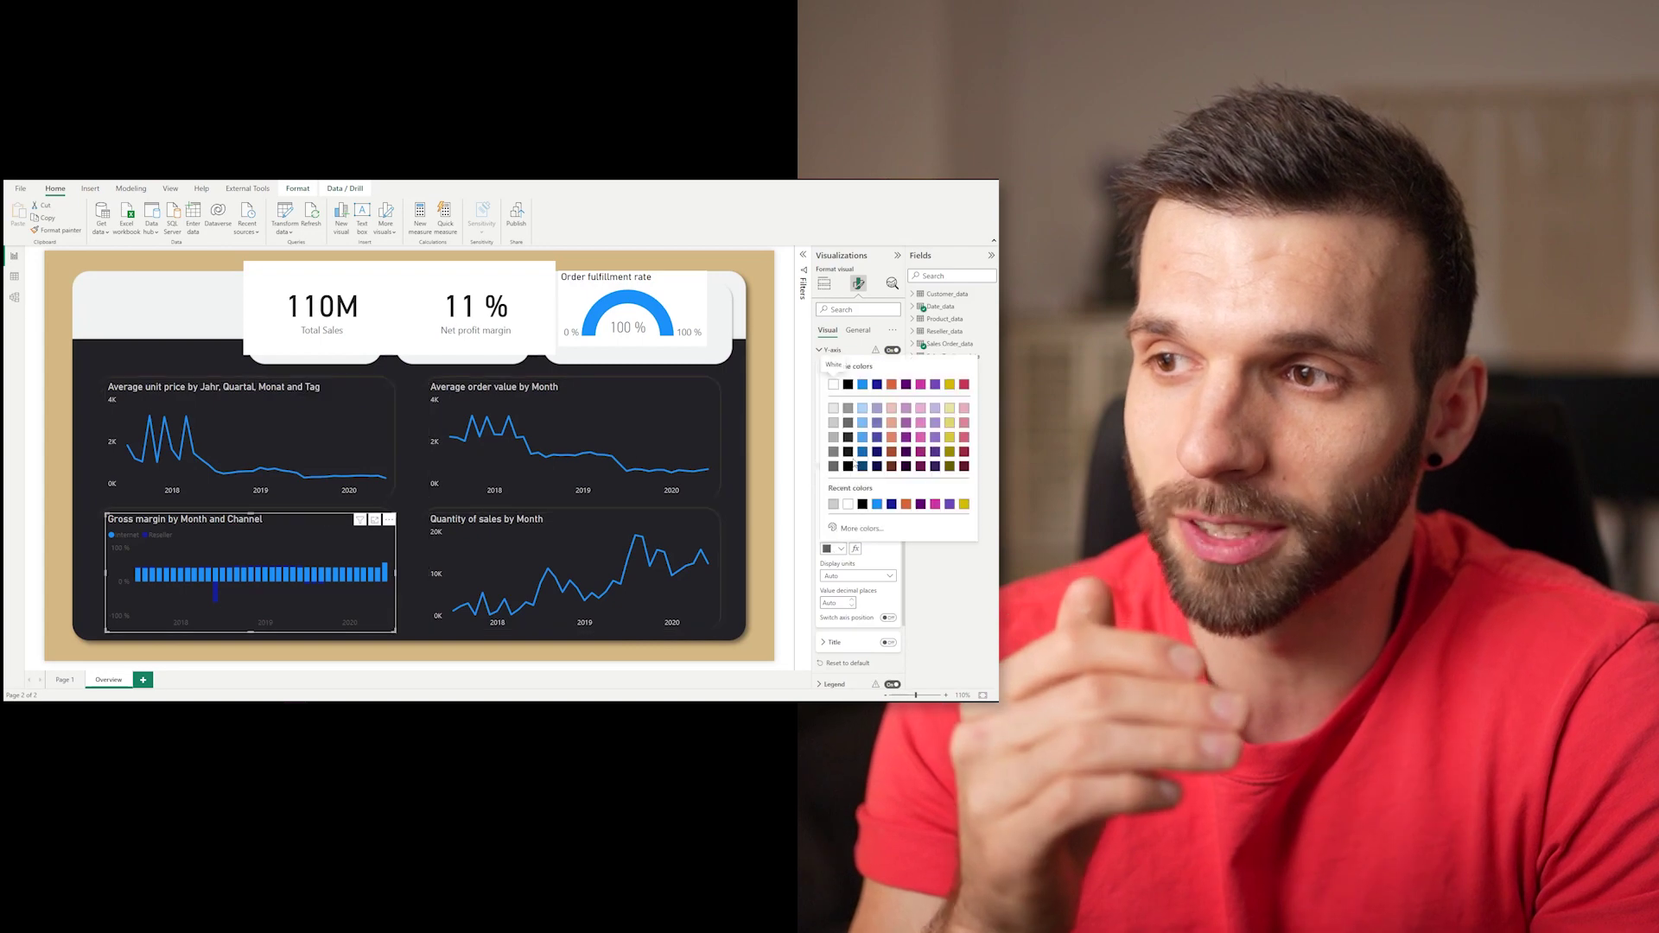
pyautogui.click(852, 505)
pyautogui.scroll(-5, 852, 505)
pyautogui.click(840, 569)
pyautogui.click(837, 451)
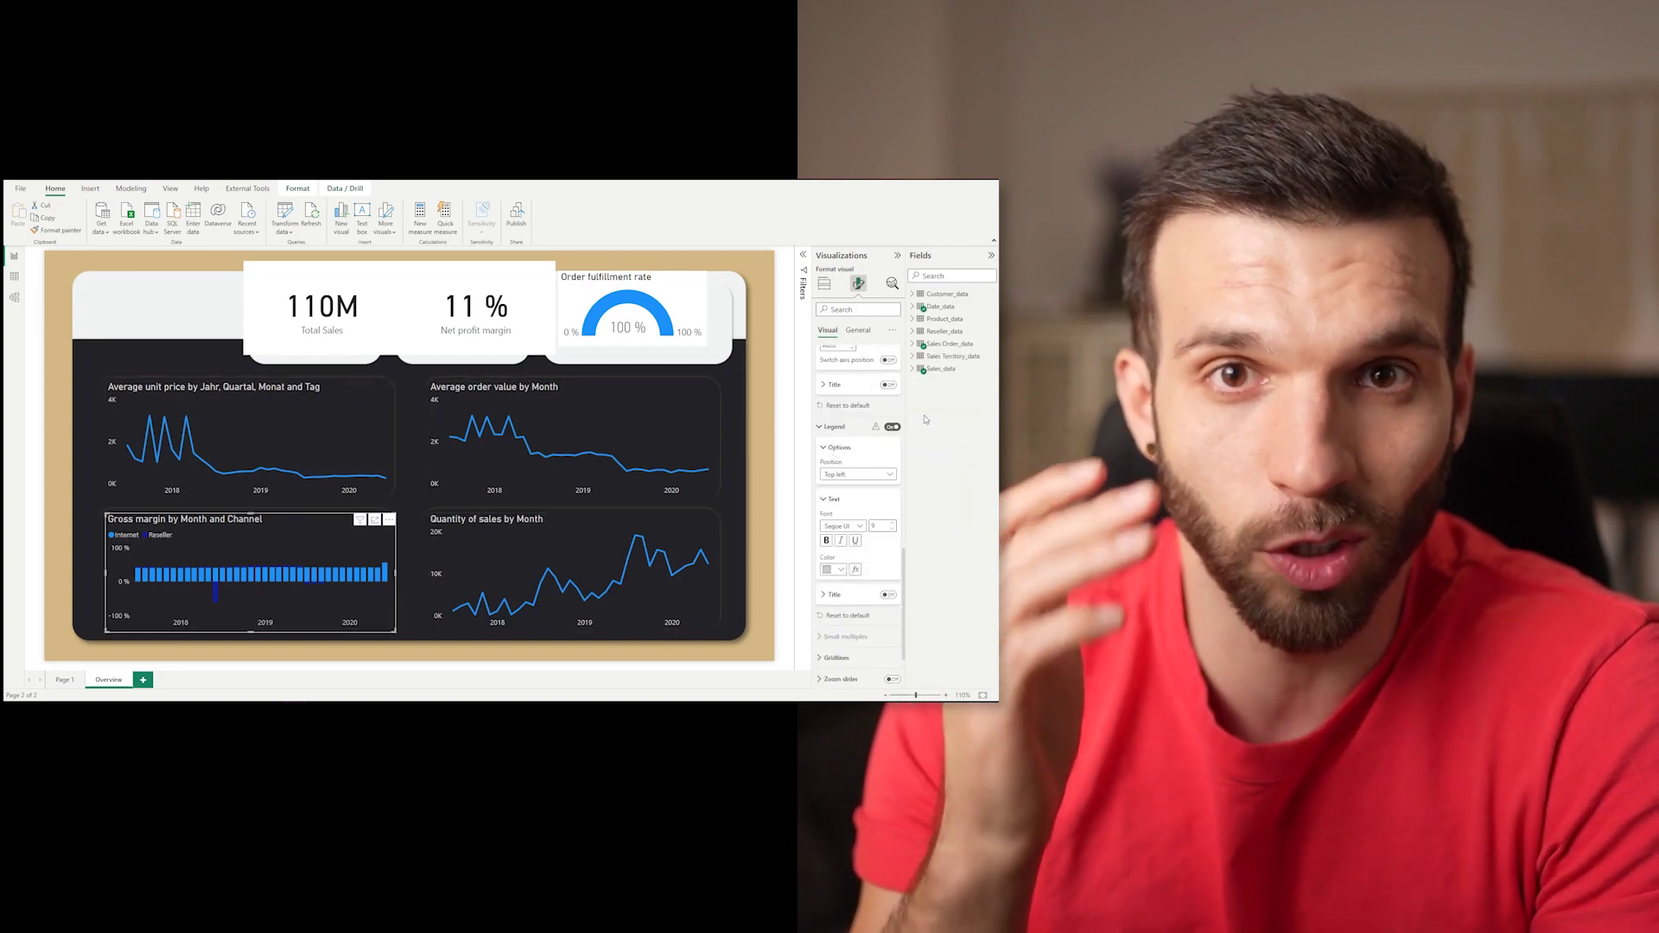
# Add titles to the Net Profit Margin and Total Sales KPI cards.
pyautogui.click(401, 269)
pyautogui.keyDown('ctrl'); pyautogui.click(331, 312); pyautogui.keyUp('ctrl')
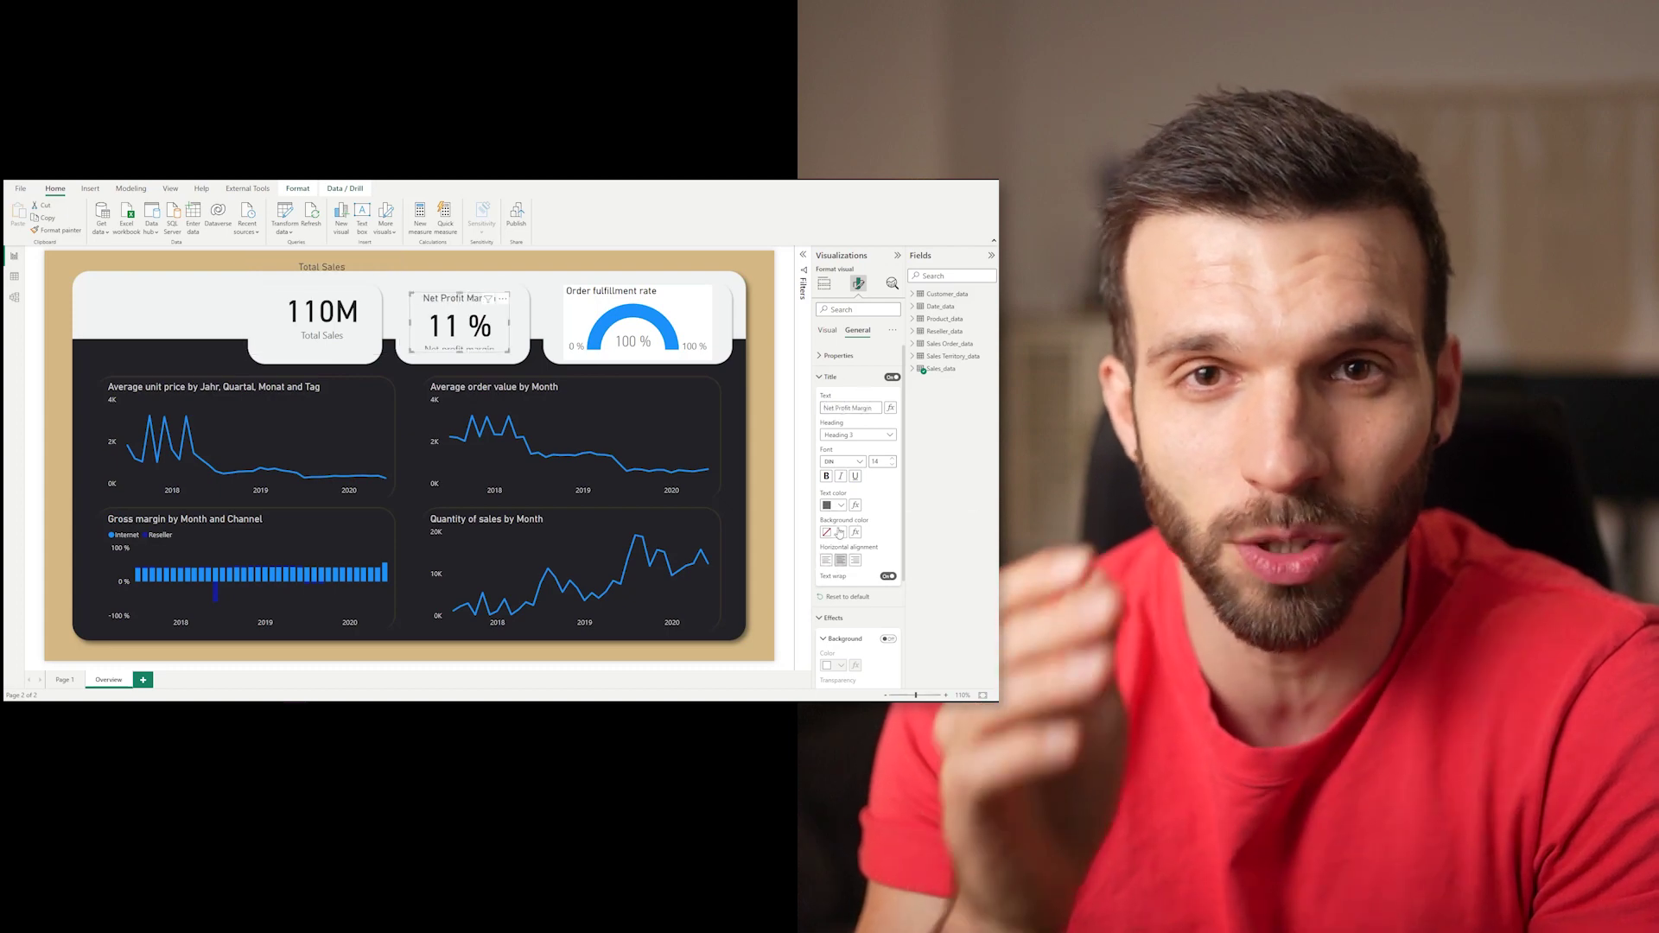
pyautogui.click(404, 325)
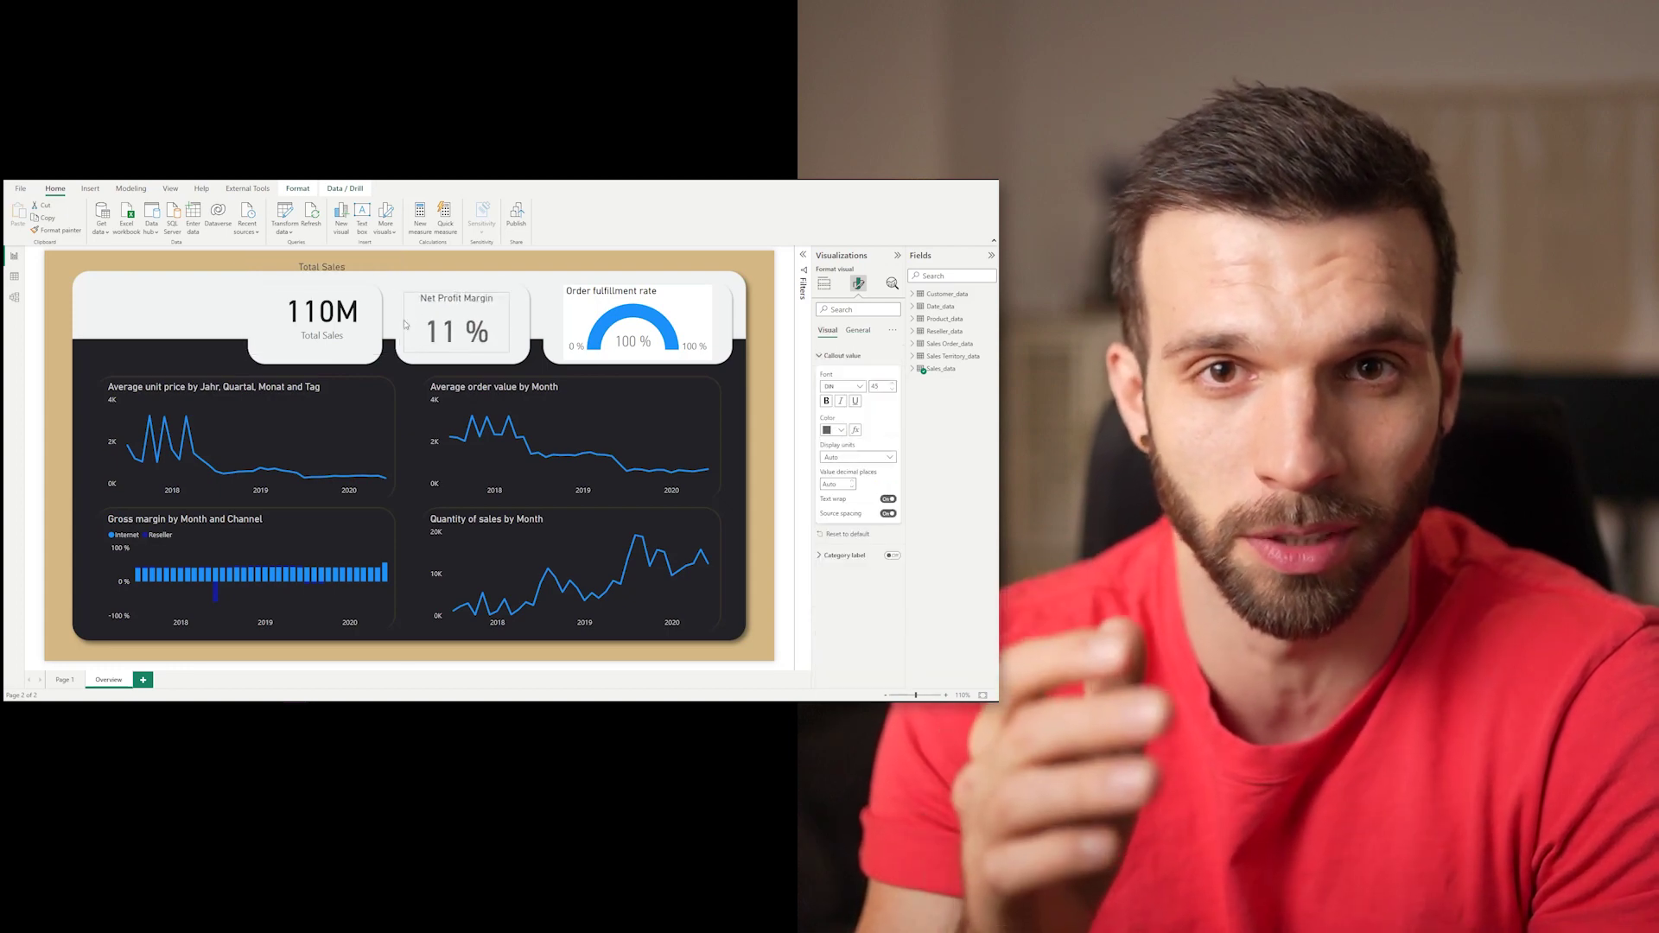
pyautogui.click(324, 266)
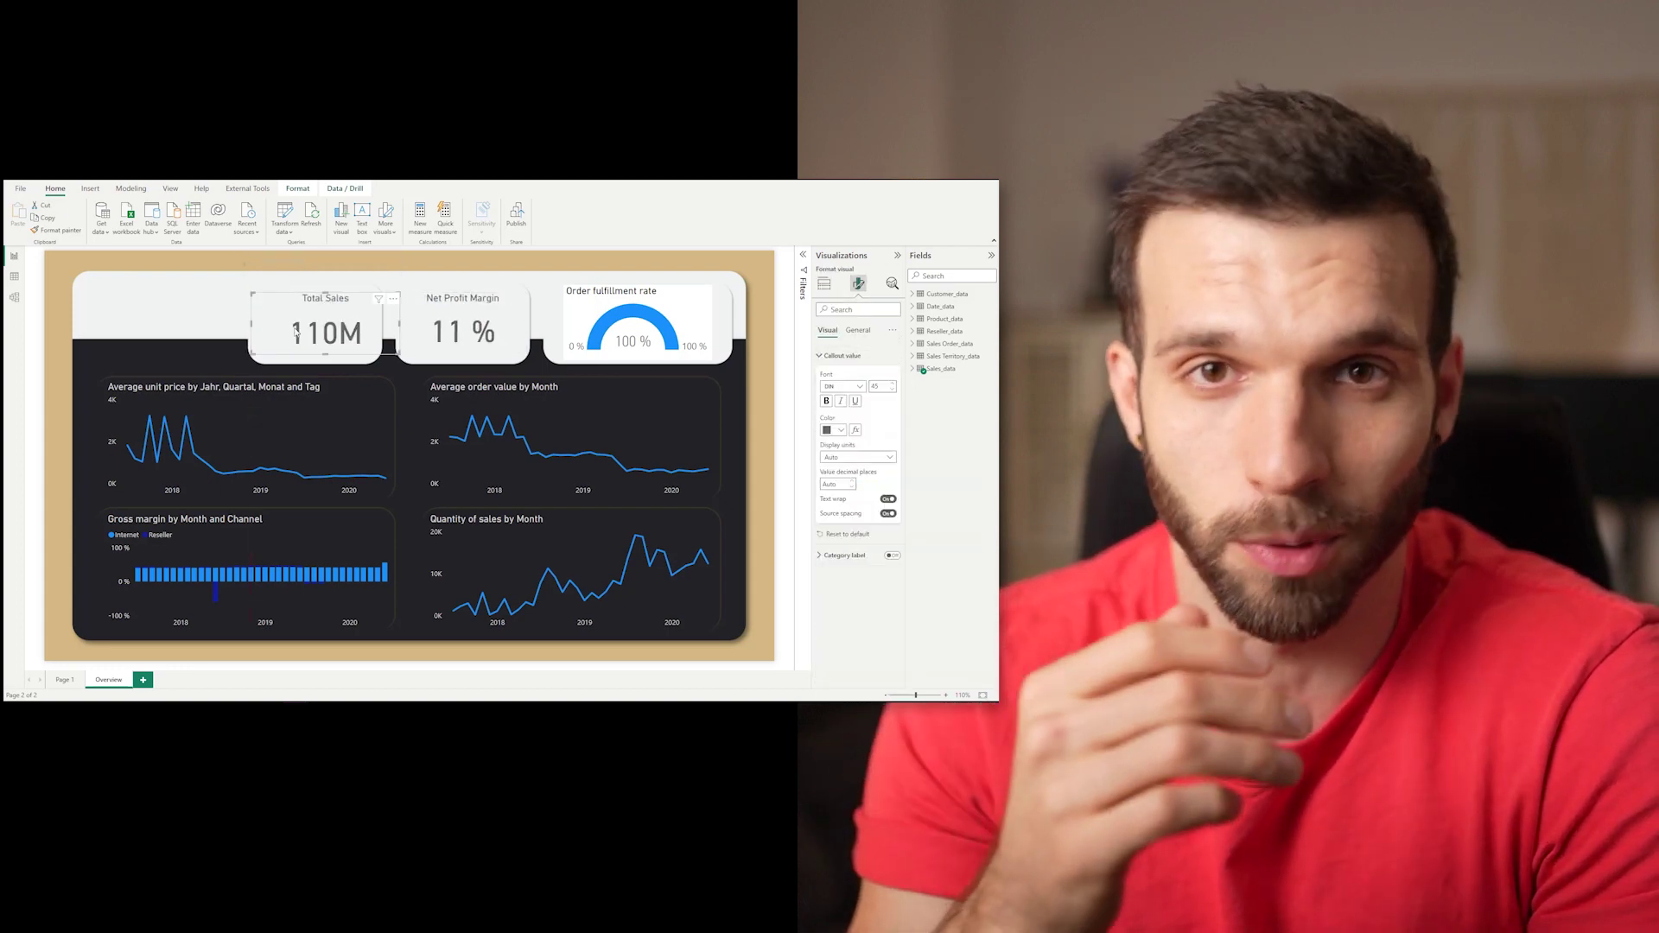
# Edit the Order fulfillment rate gauge title and give its fill a green conditional-formatting rule.
pyautogui.click(566, 324)
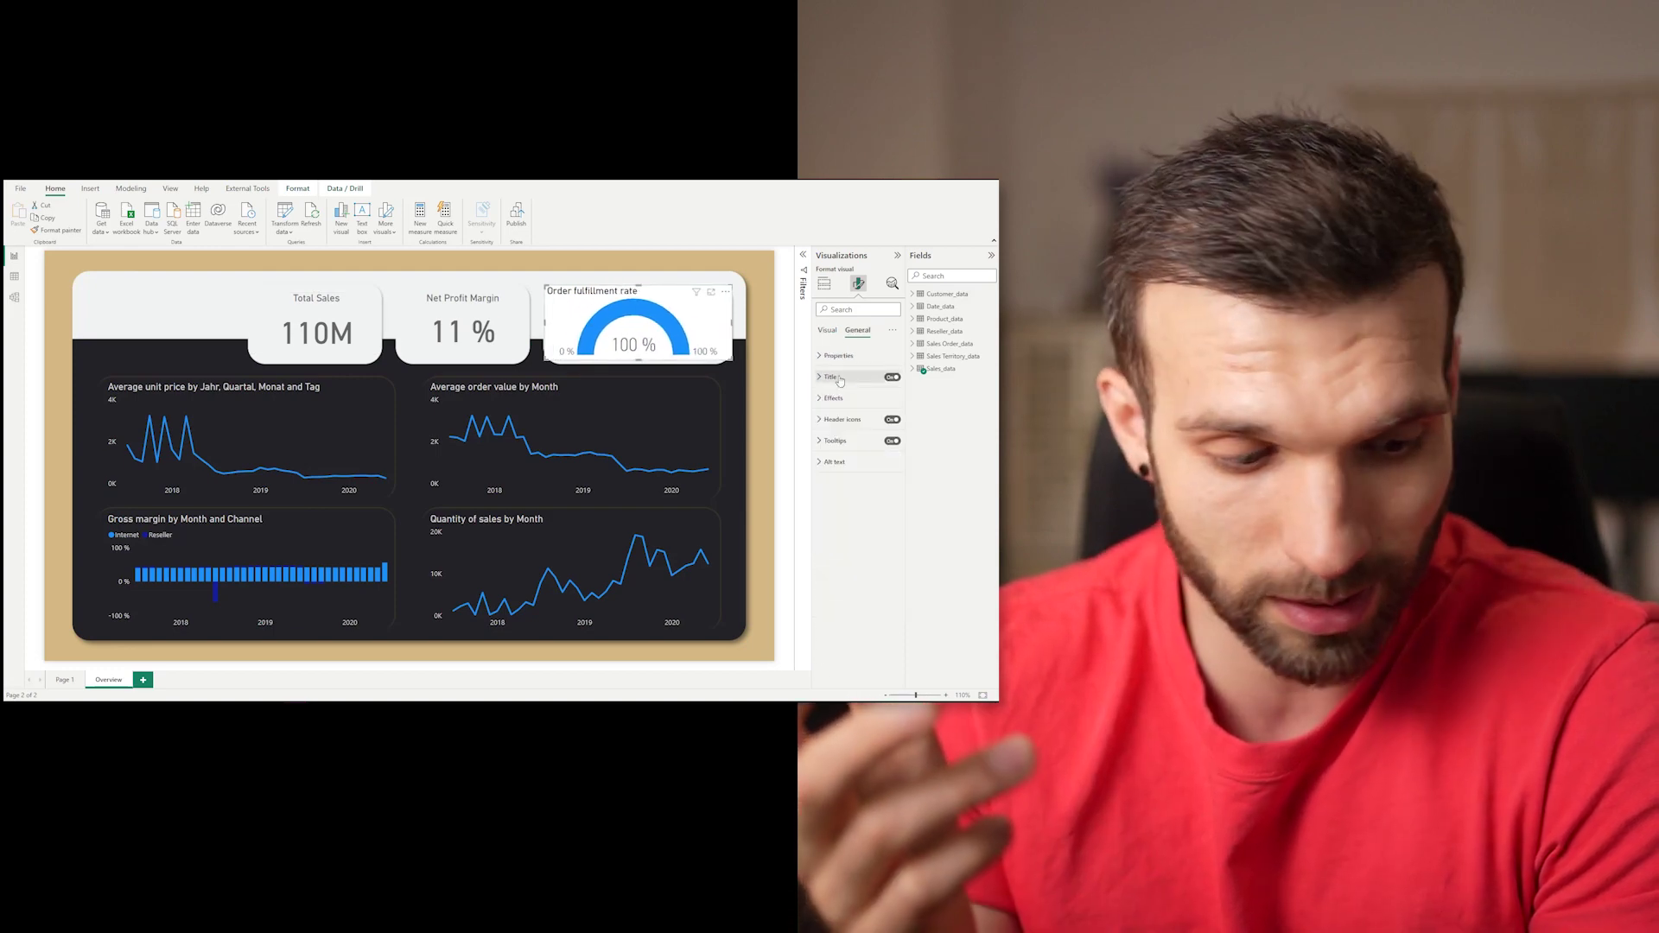
pyautogui.doubleClick(852, 407)
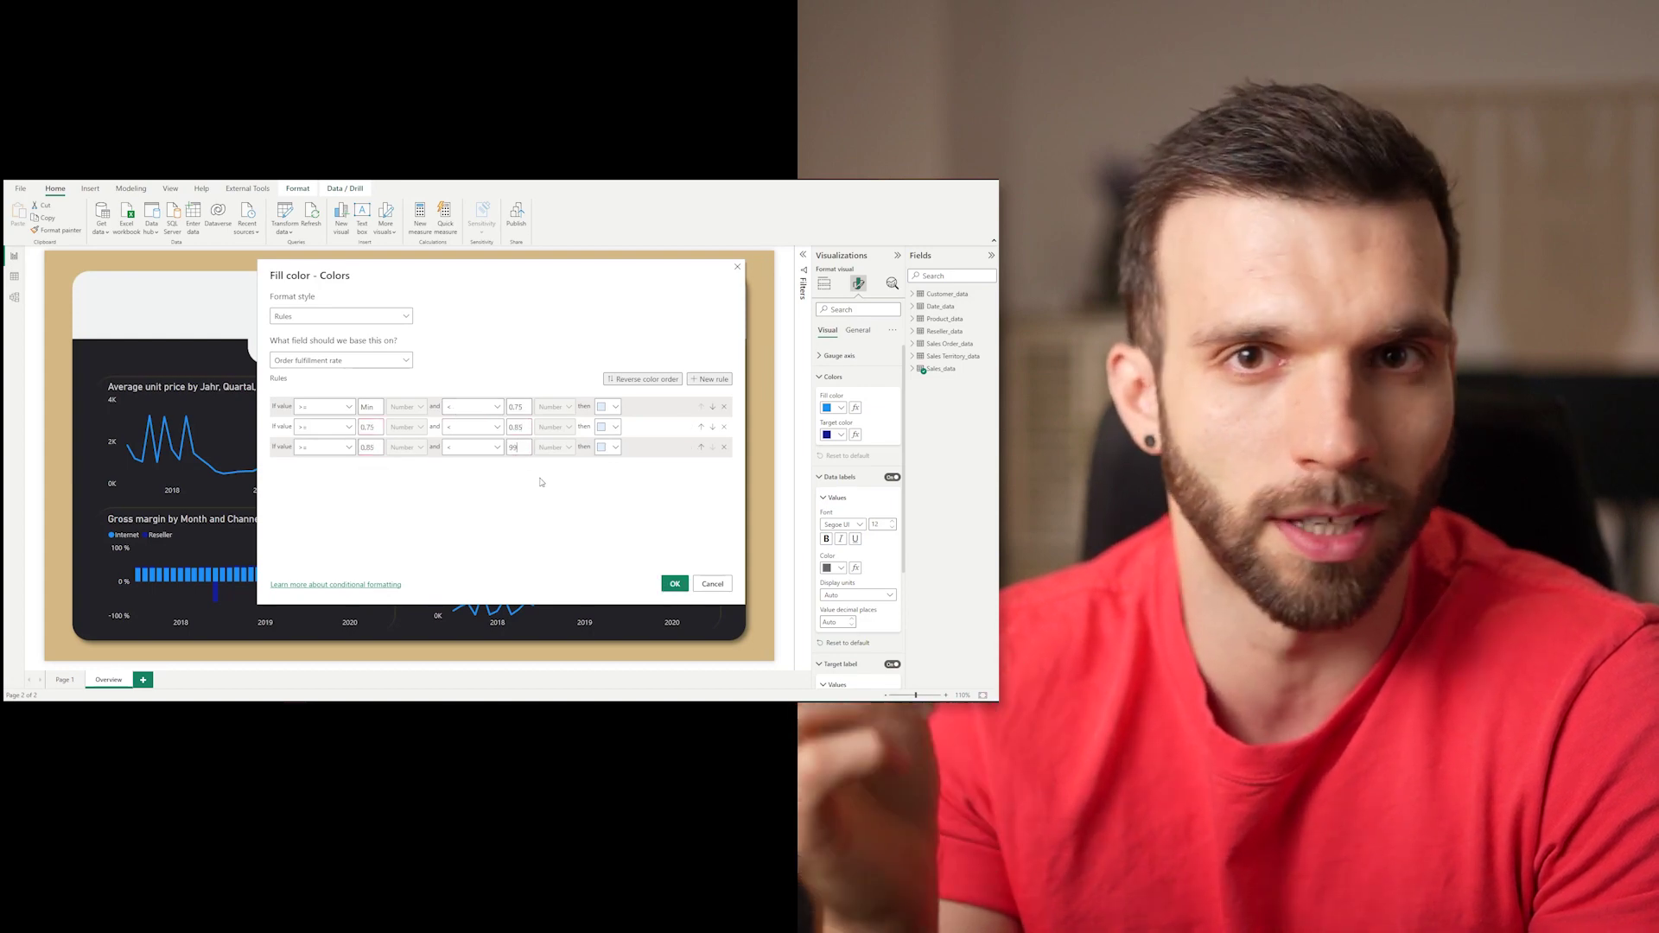
pyautogui.click(298, 674)
pyautogui.scroll(5, 677, 273)
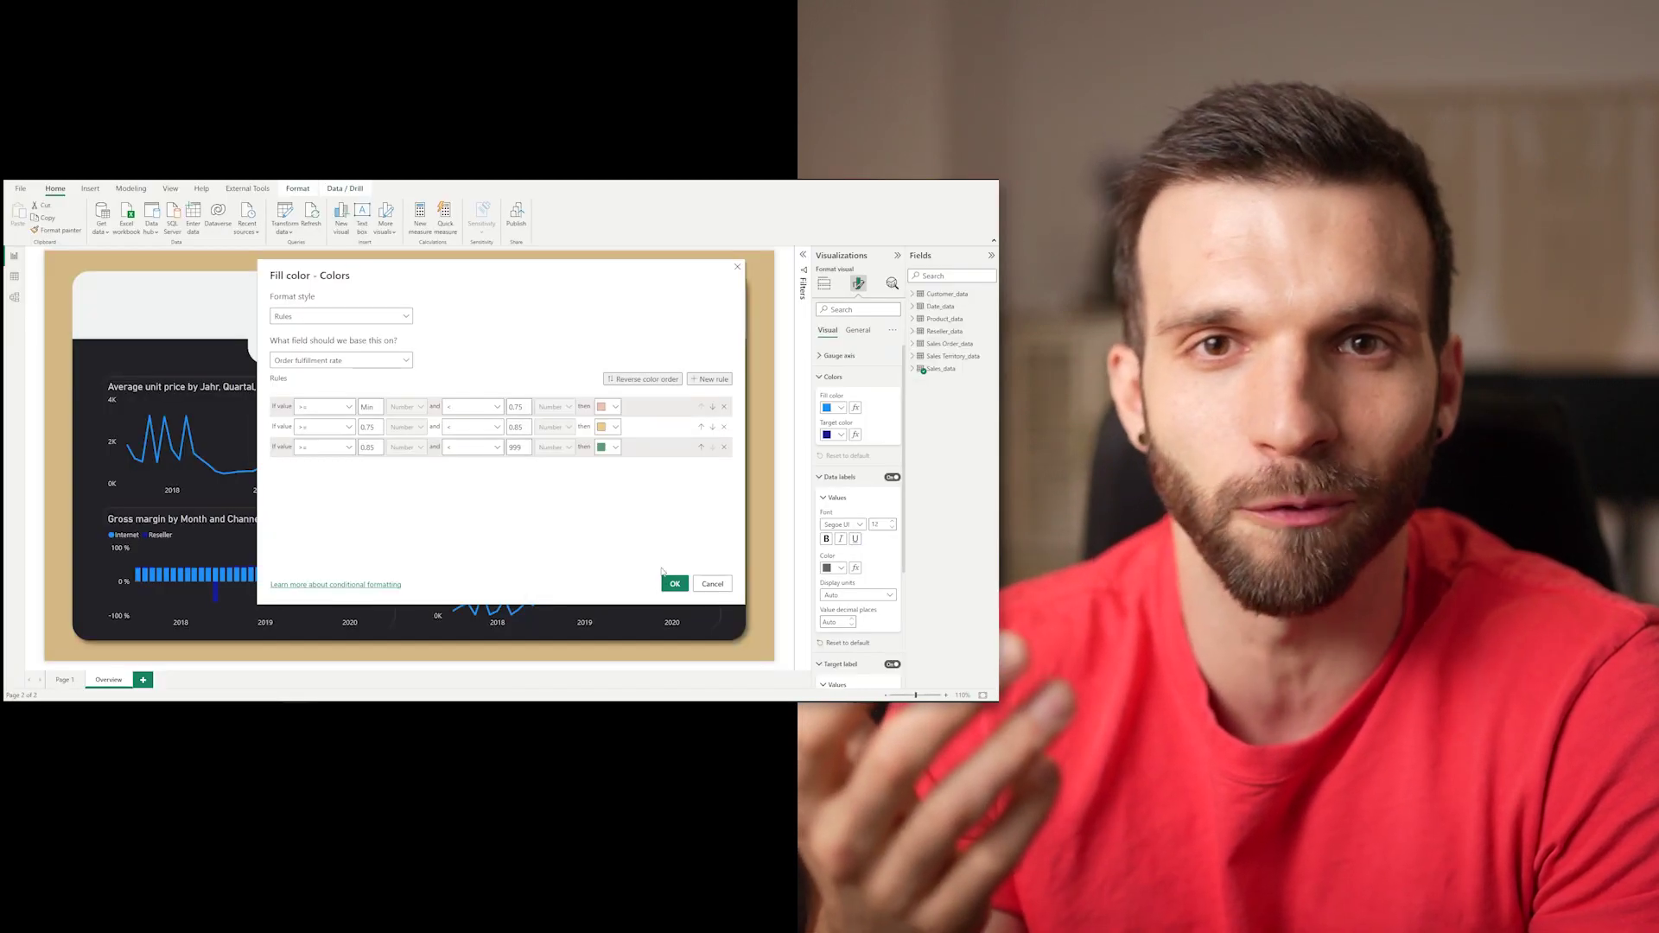
pyautogui.click(673, 583)
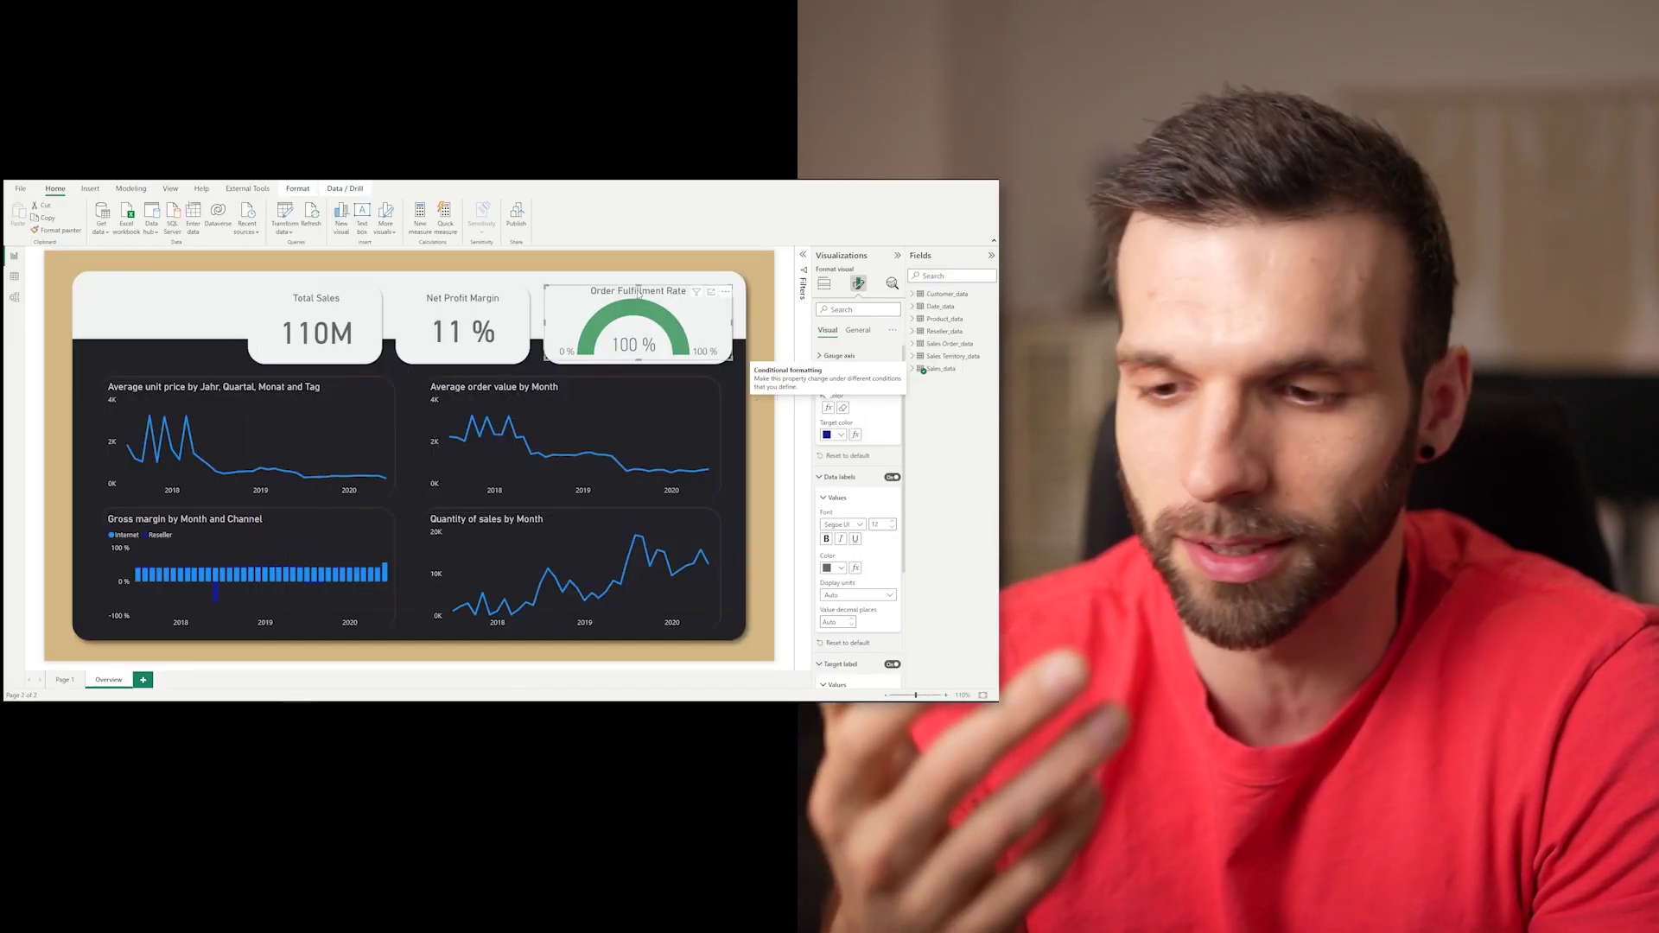